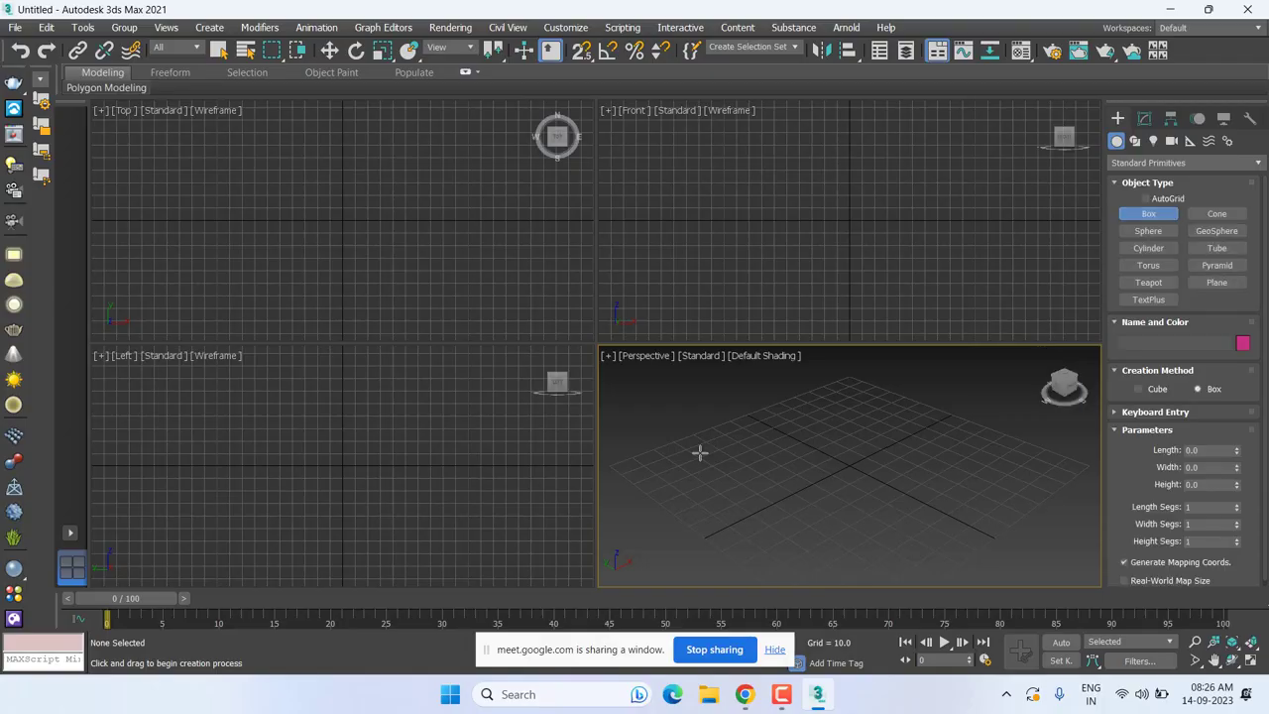
Maximize the Perspective view and create a box about 37.8 × 54.7 × 22.8 units.
key("alt+w")
left_click_drag(393, 456, 575, 383)
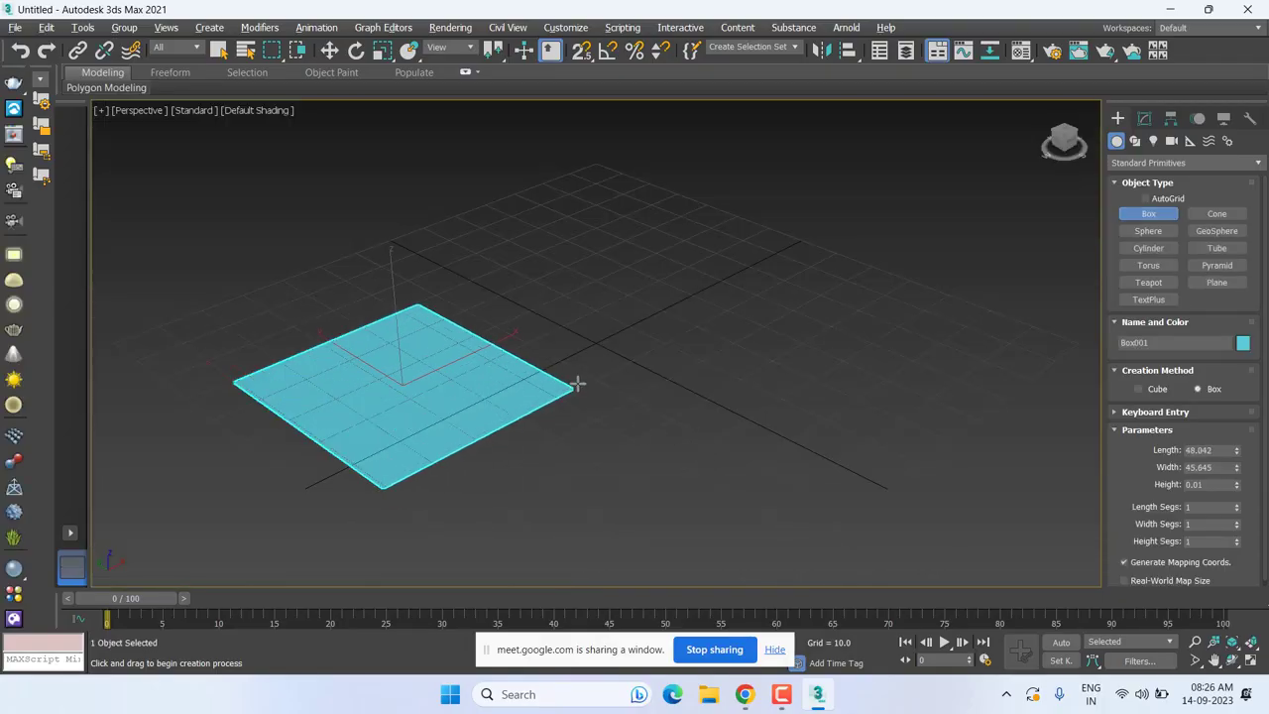
left_click(575, 383)
left_click(552, 232)
key("w")
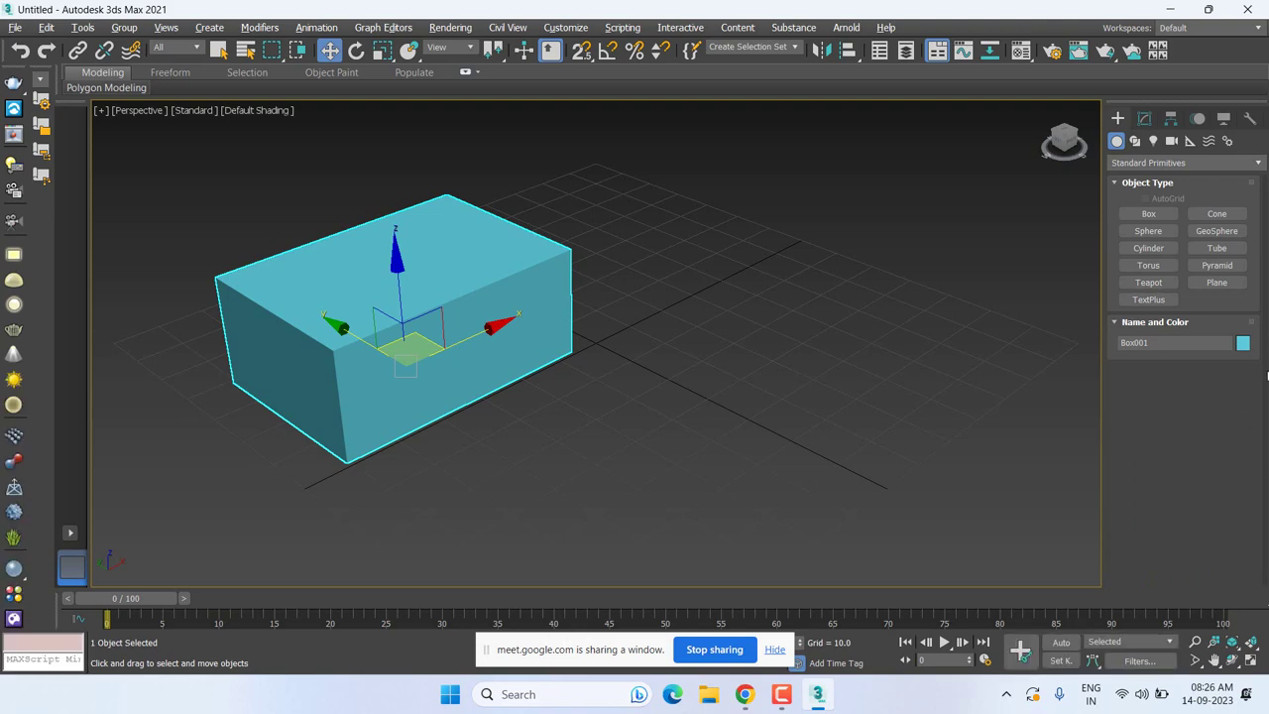
Convert Box001 to an Editable Poly from the right-click menu.
left_click(1144, 118)
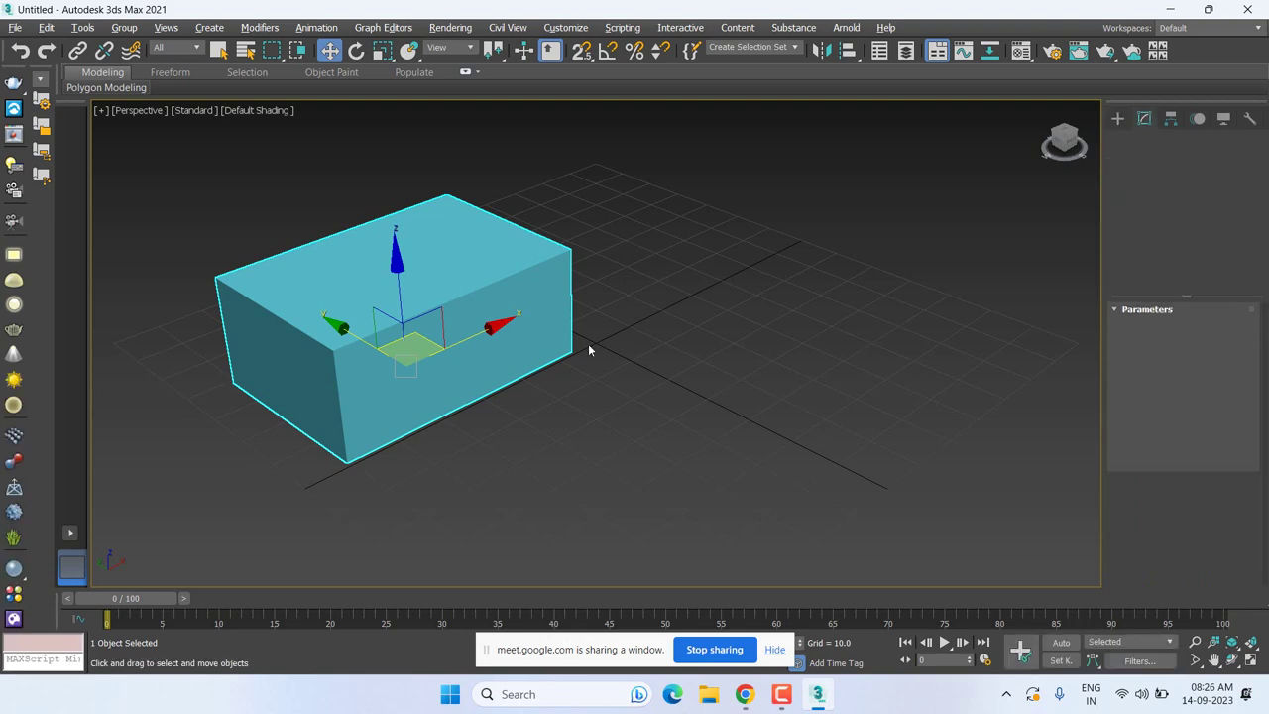
right_click(510, 337)
mouse_move(555, 510)
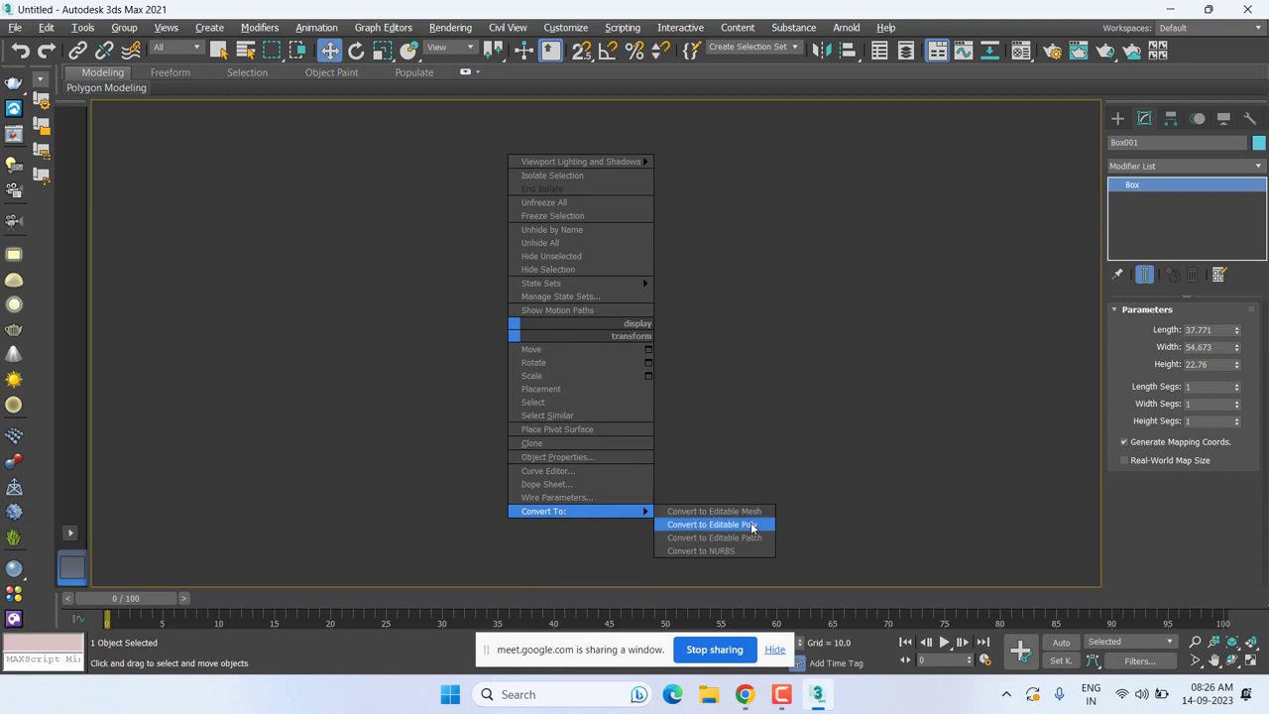
left_click(750, 528)
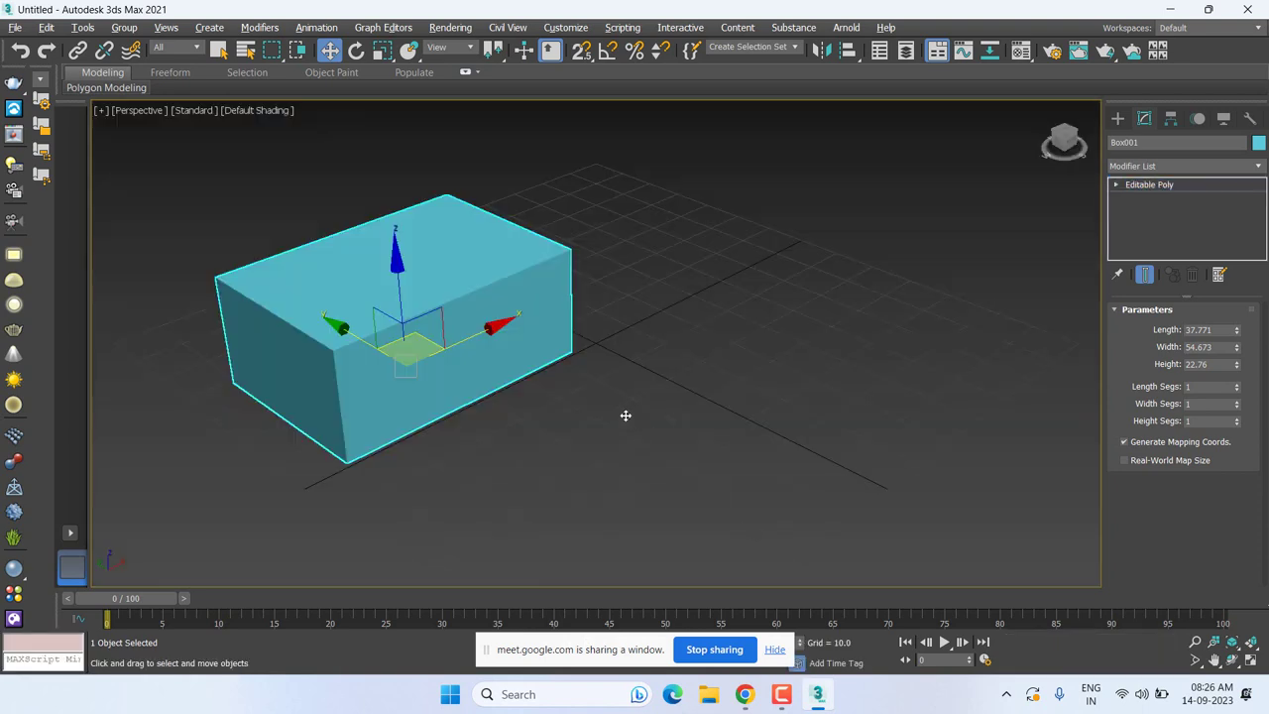
Recentre the box in the view and bring the Subdivision Surface rollout into the Modify panel.
middle_click_drag(704, 473, 1083, 522)
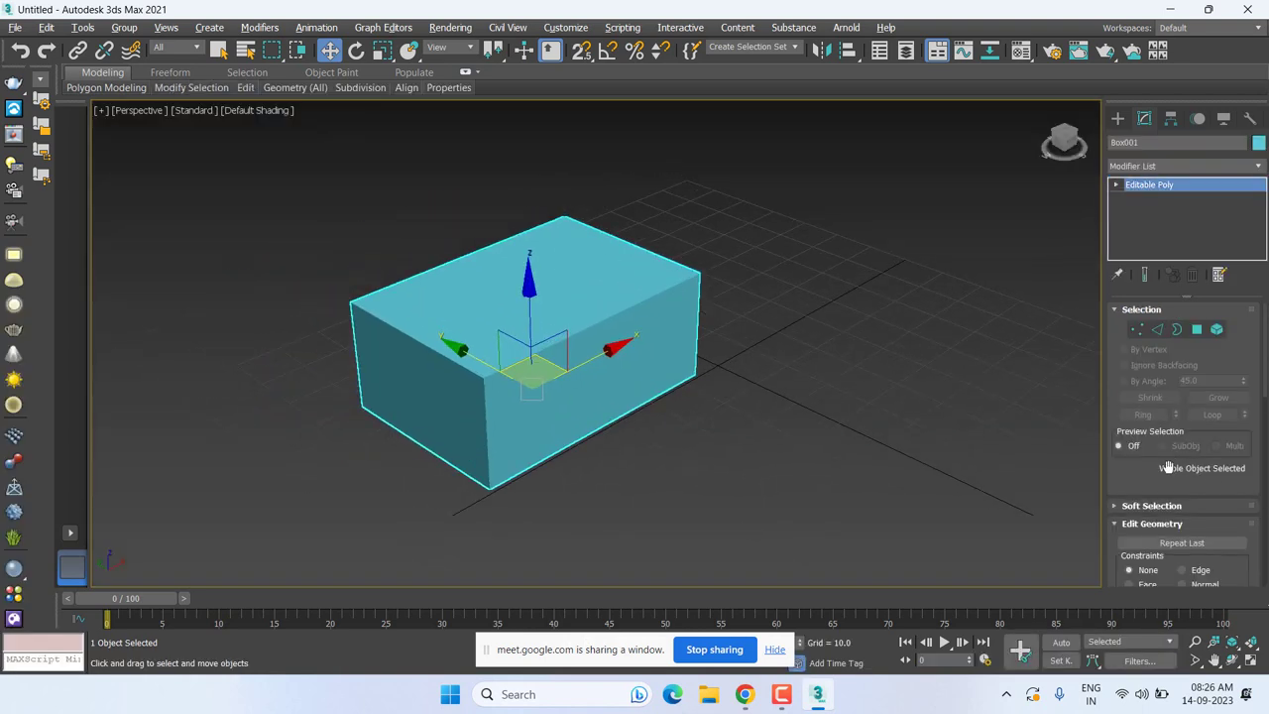
left_click_drag(1149, 479, 1169, 319)
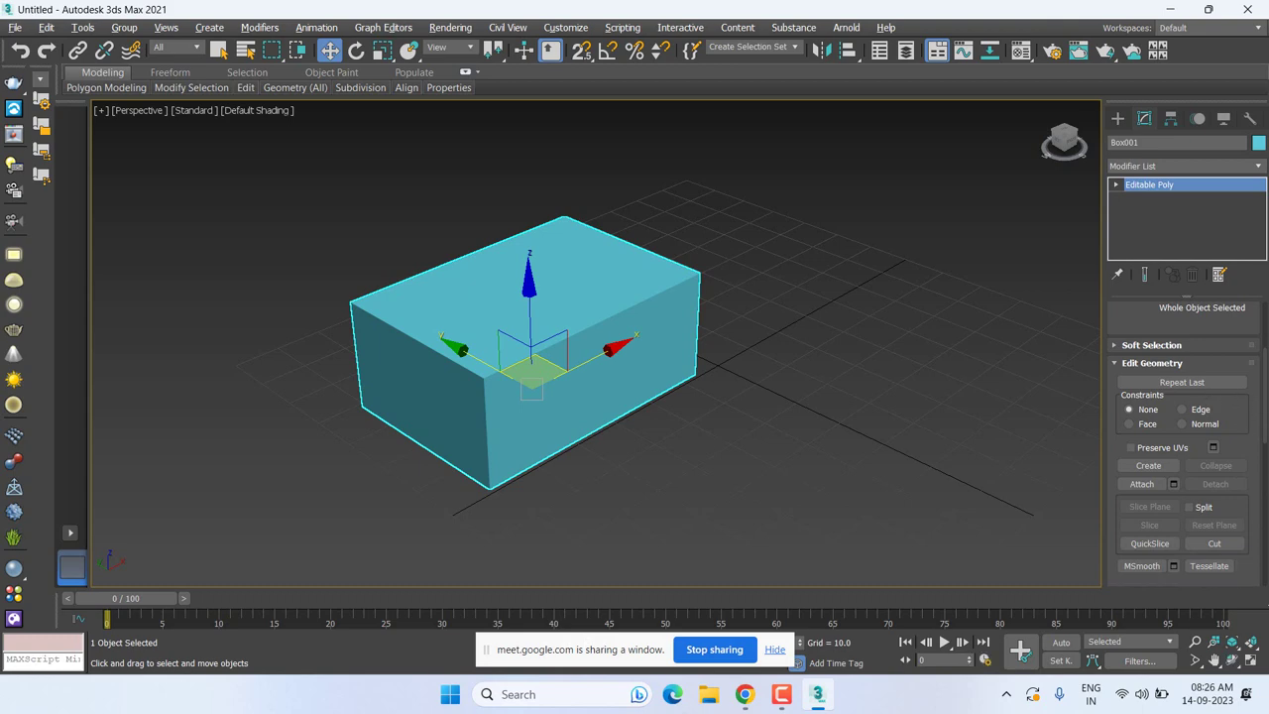
left_click_drag(1264, 384, 1266, 431)
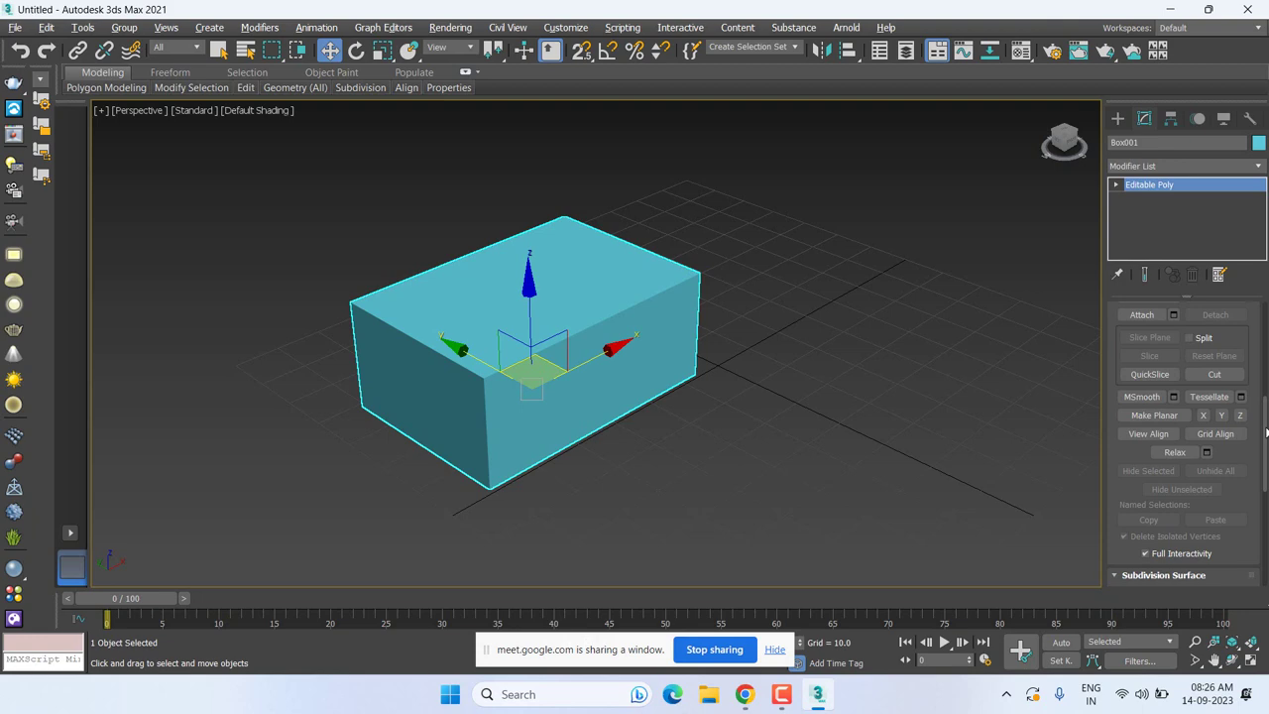
left_click_drag(1266, 431, 1266, 464)
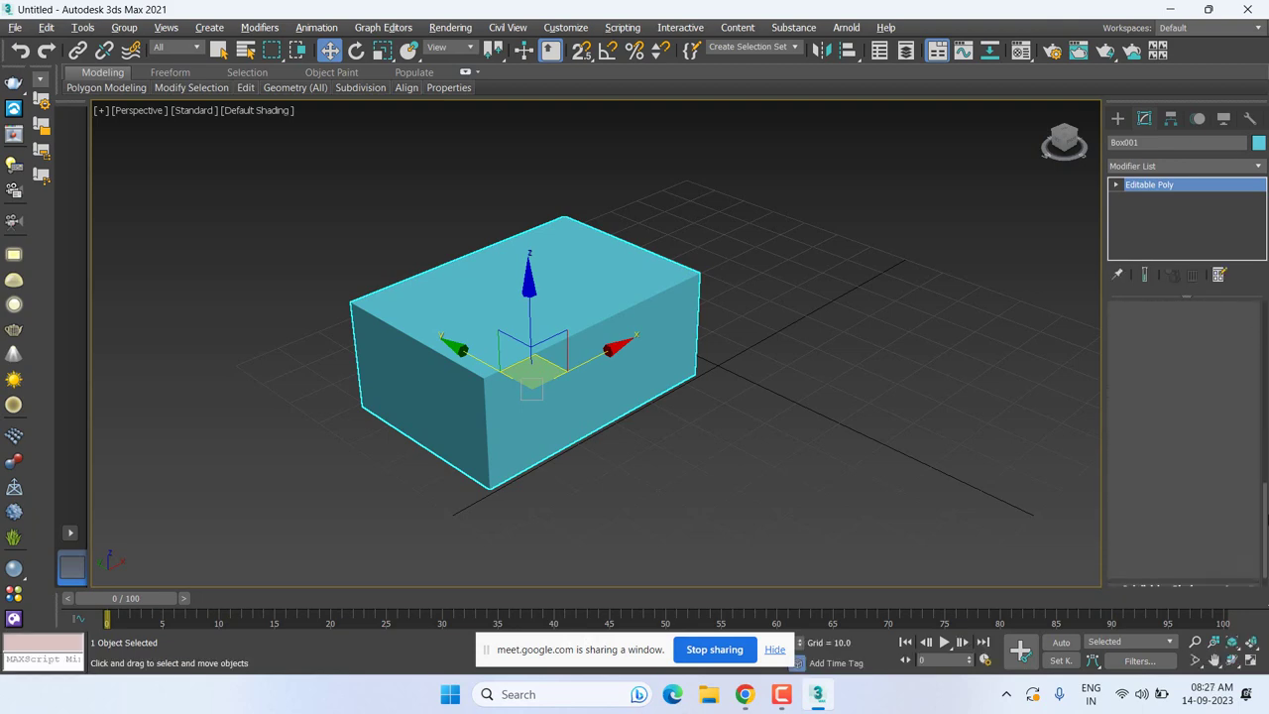
mouse_move(1266, 463)
left_mouse_down()
mouse_move(1266, 508)
mouse_move(1265, 389)
mouse_move(1266, 474)
left_mouse_up()
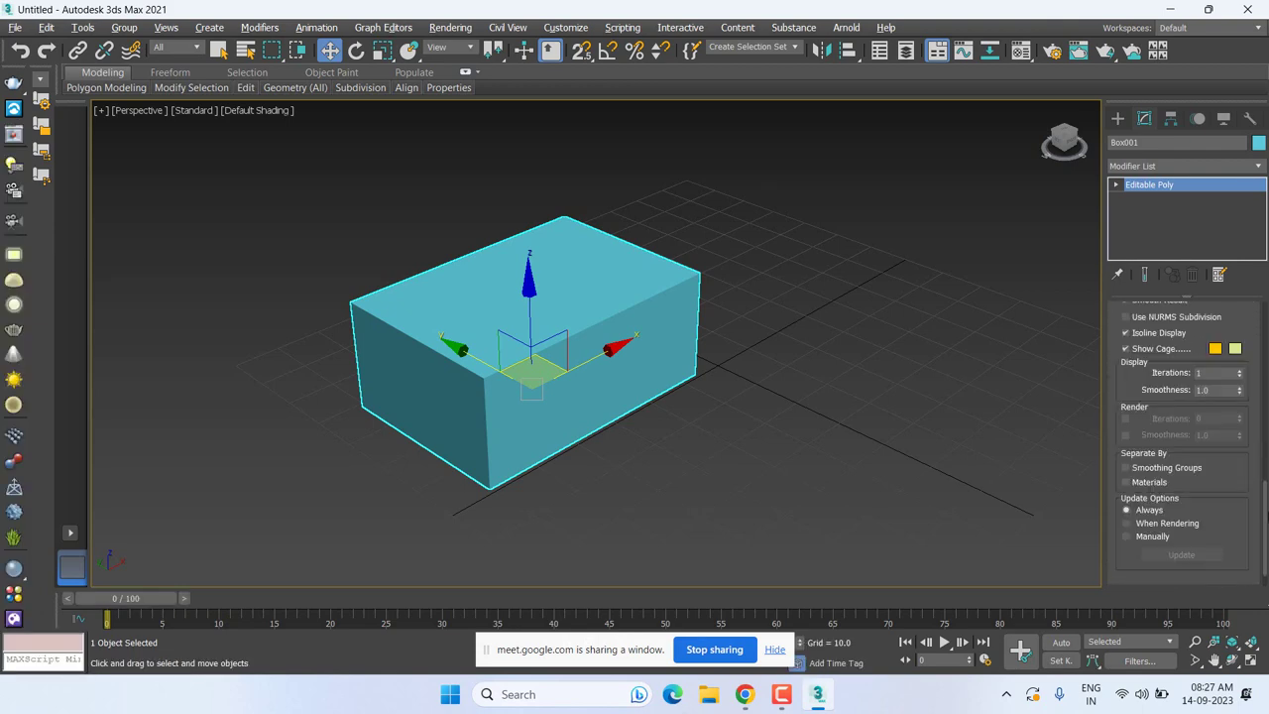
scroll(1184, 436, "up", 2)
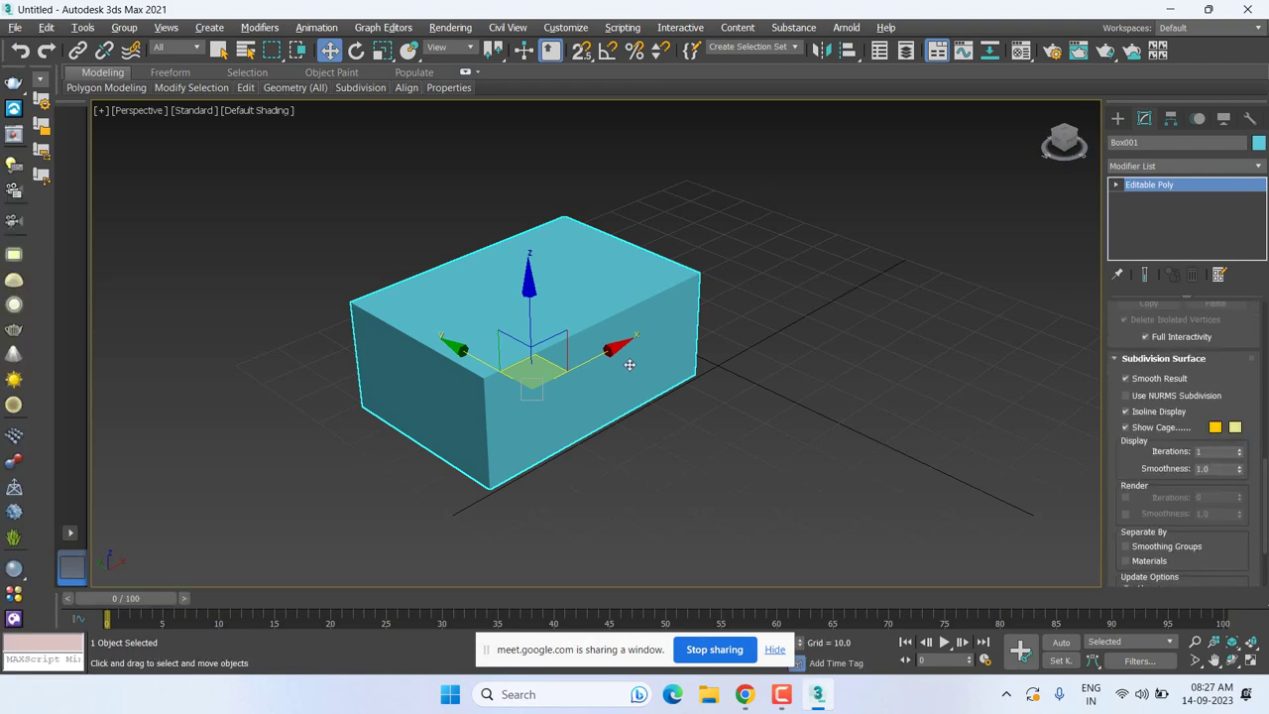
right_click(515, 331)
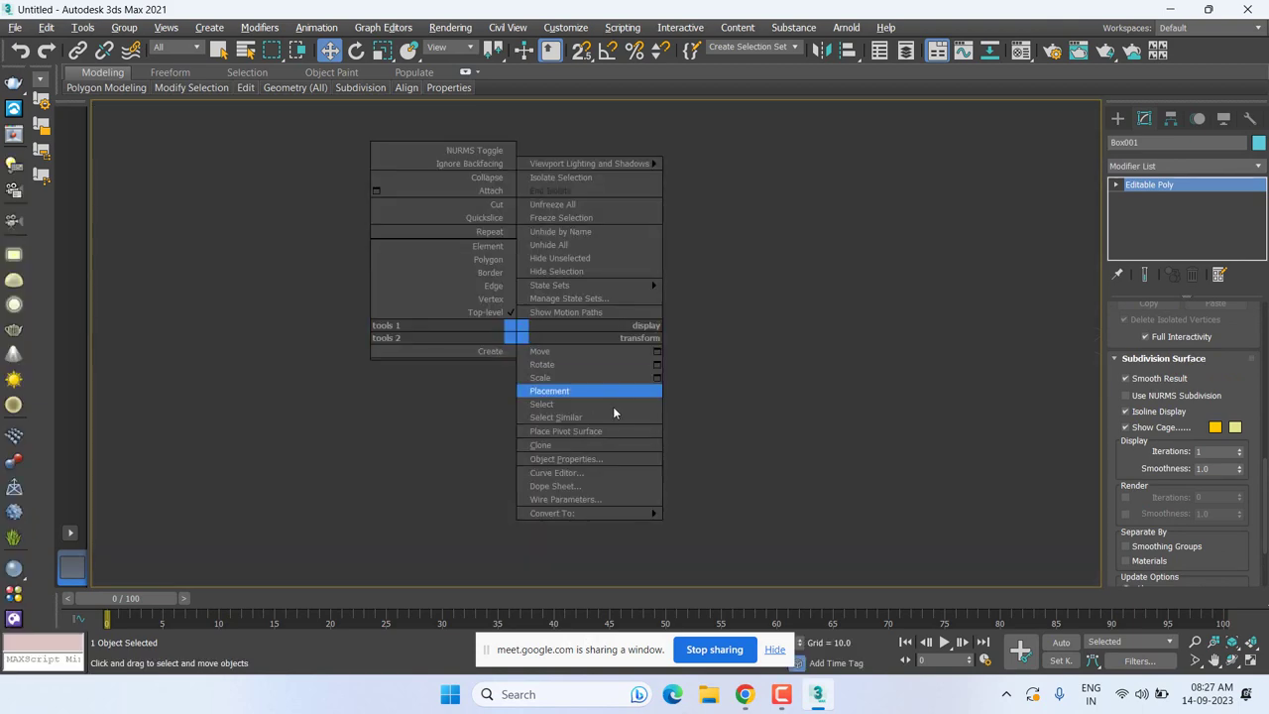
left_click(560, 402)
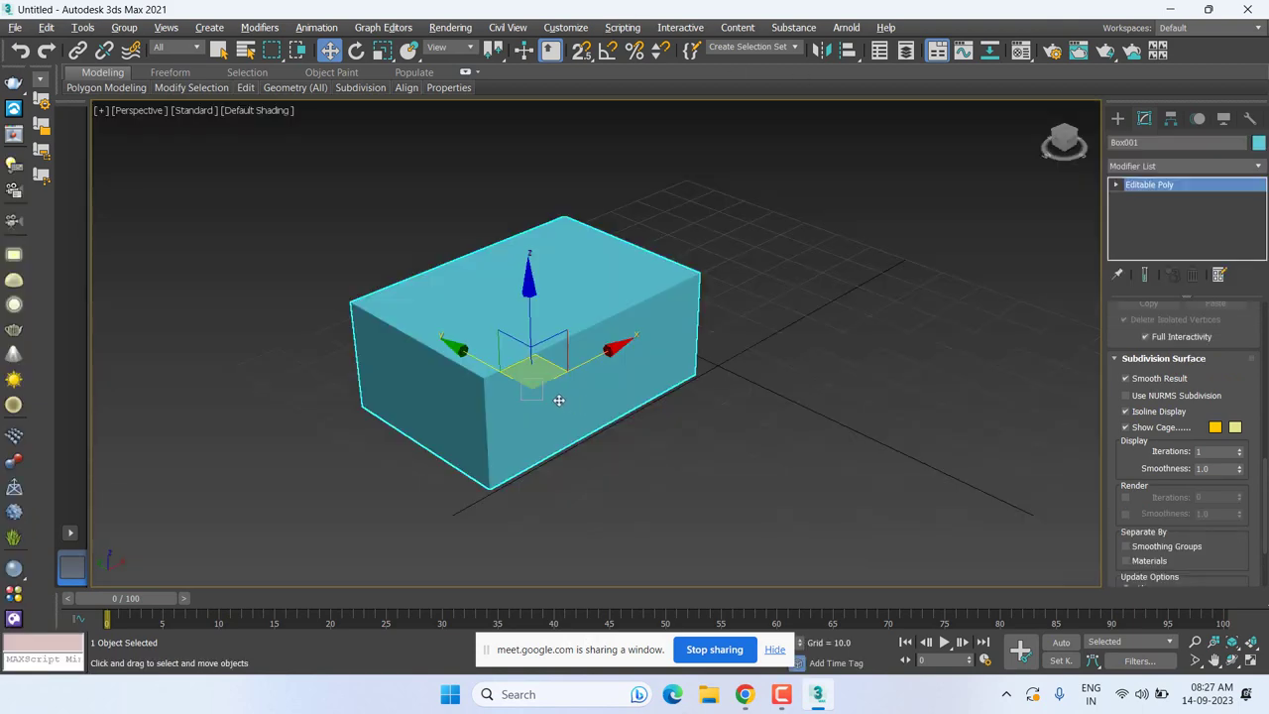
right_click(554, 394)
mouse_move(588, 574)
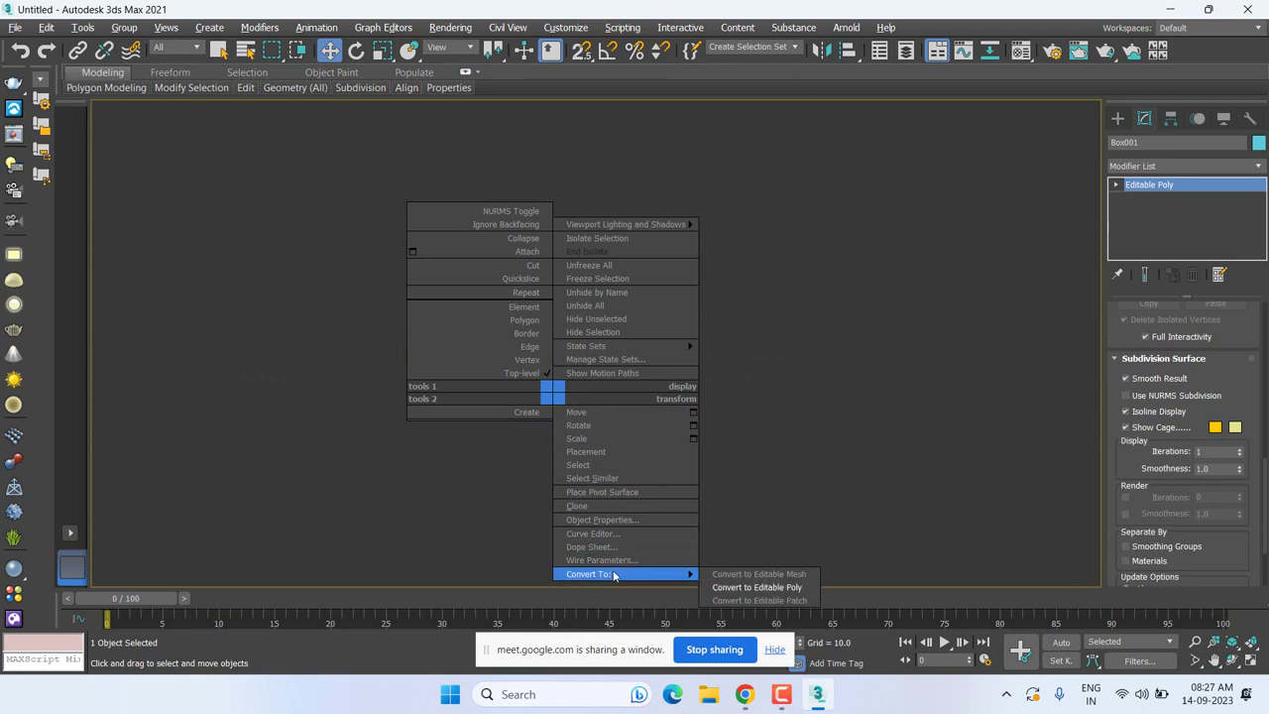
left_click(803, 590)
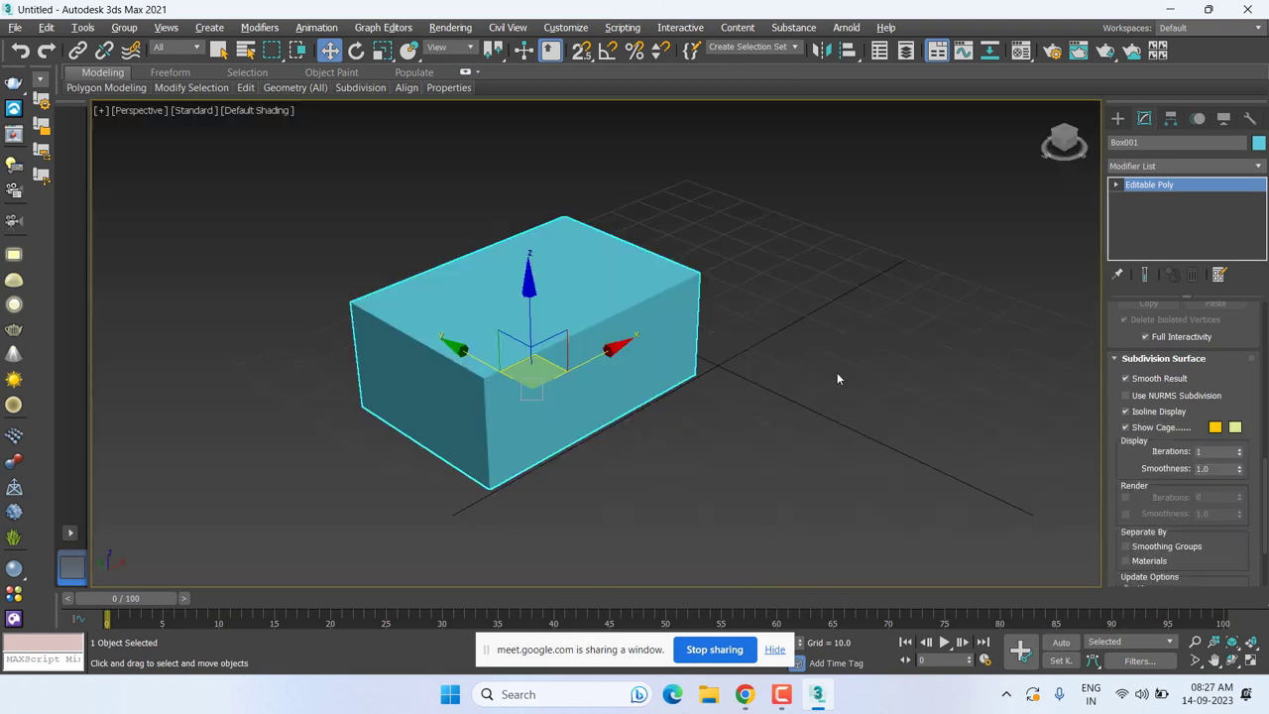
left_click(1116, 119)
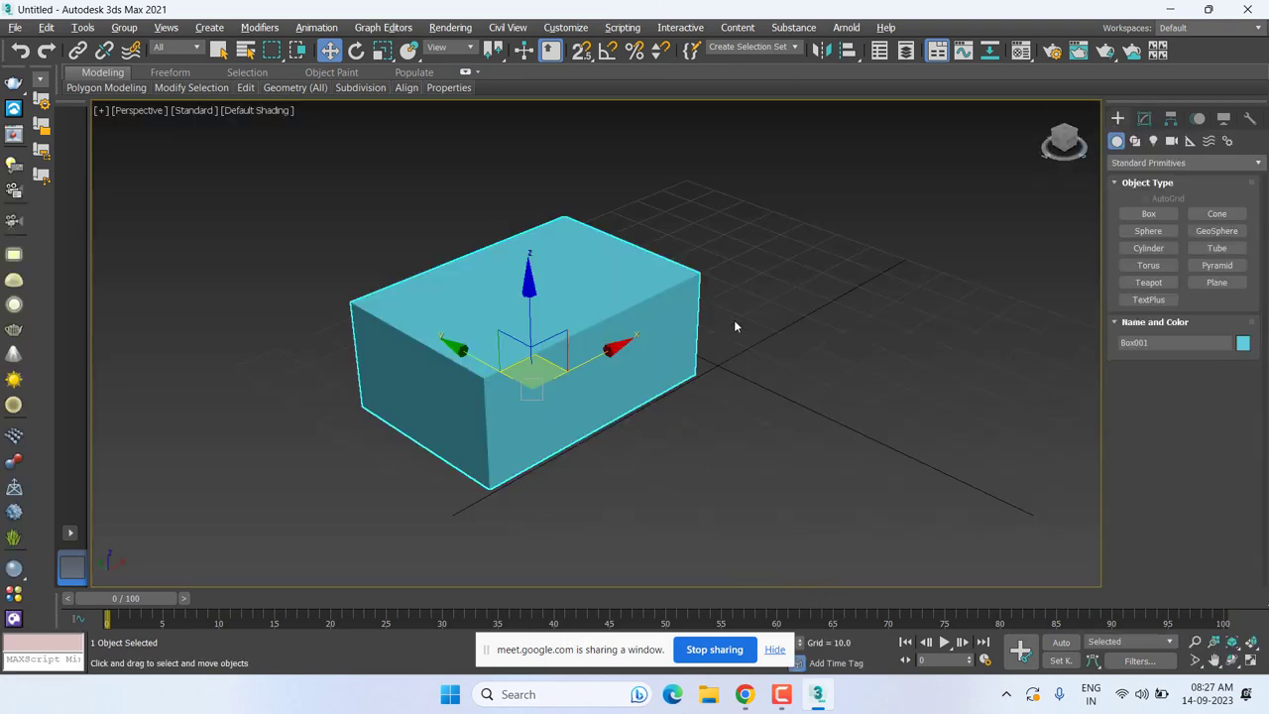
scroll(658, 317, "down", 3)
scroll(658, 317, "down", 3)
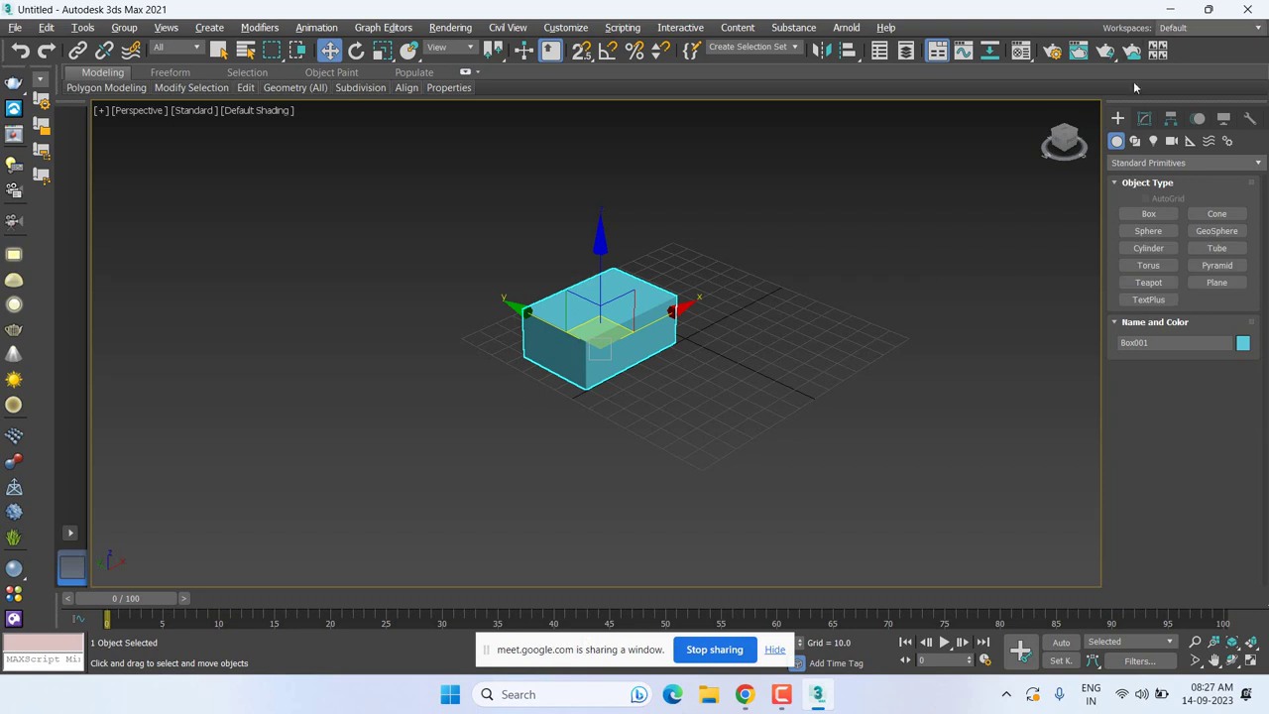
left_click(1147, 121)
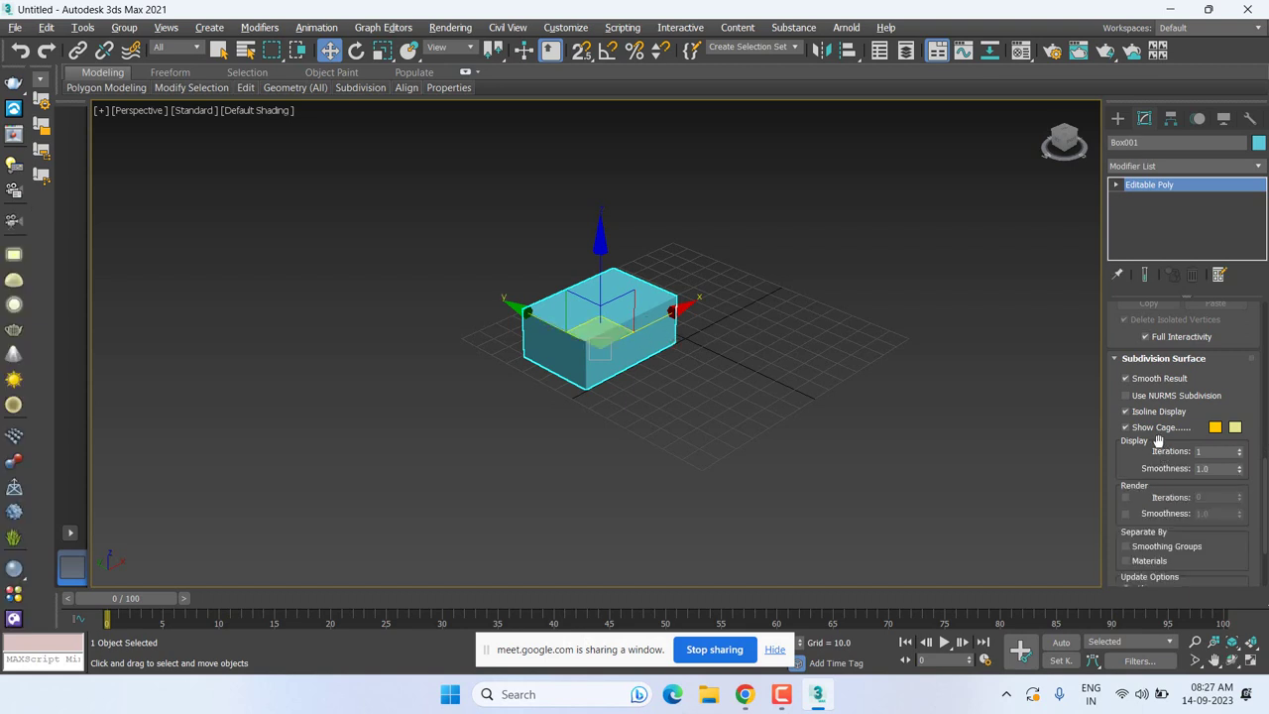
Create three more boxes: a small blue one, a tall green one and a thin pink slab.
left_click(1118, 118)
left_click(1147, 213)
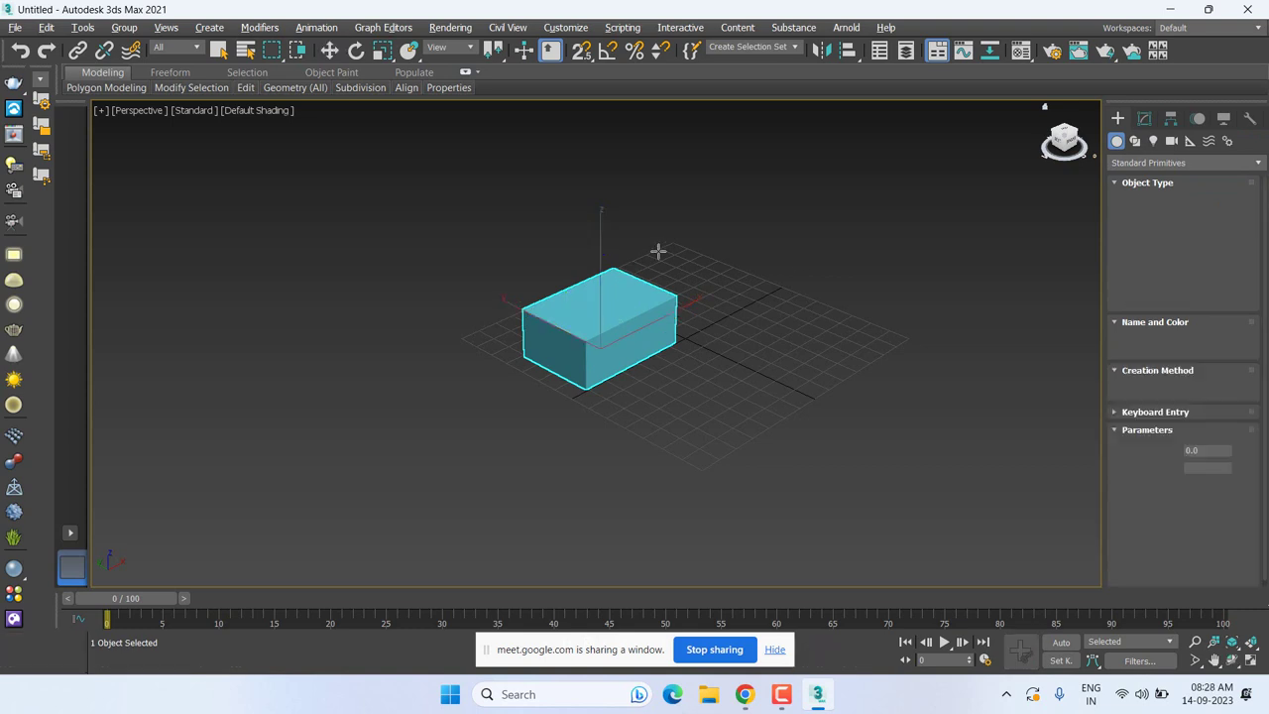
left_click_drag(659, 247, 769, 250)
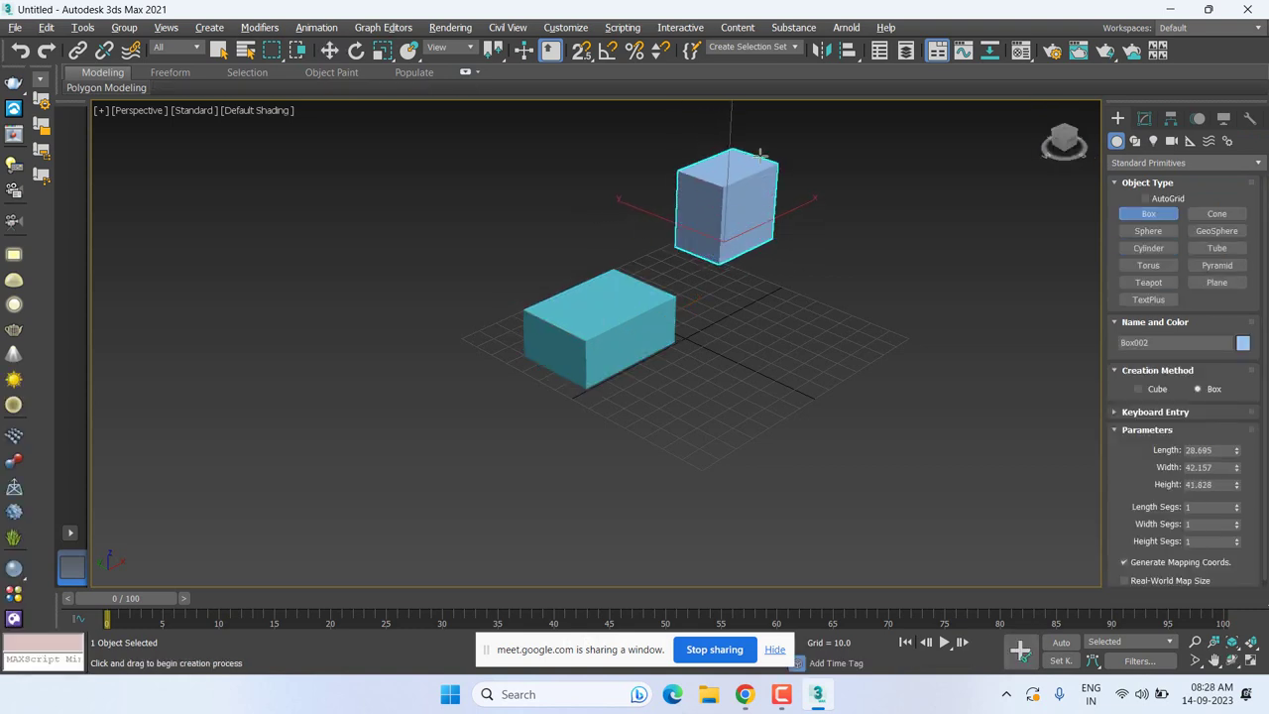
left_click(792, 311)
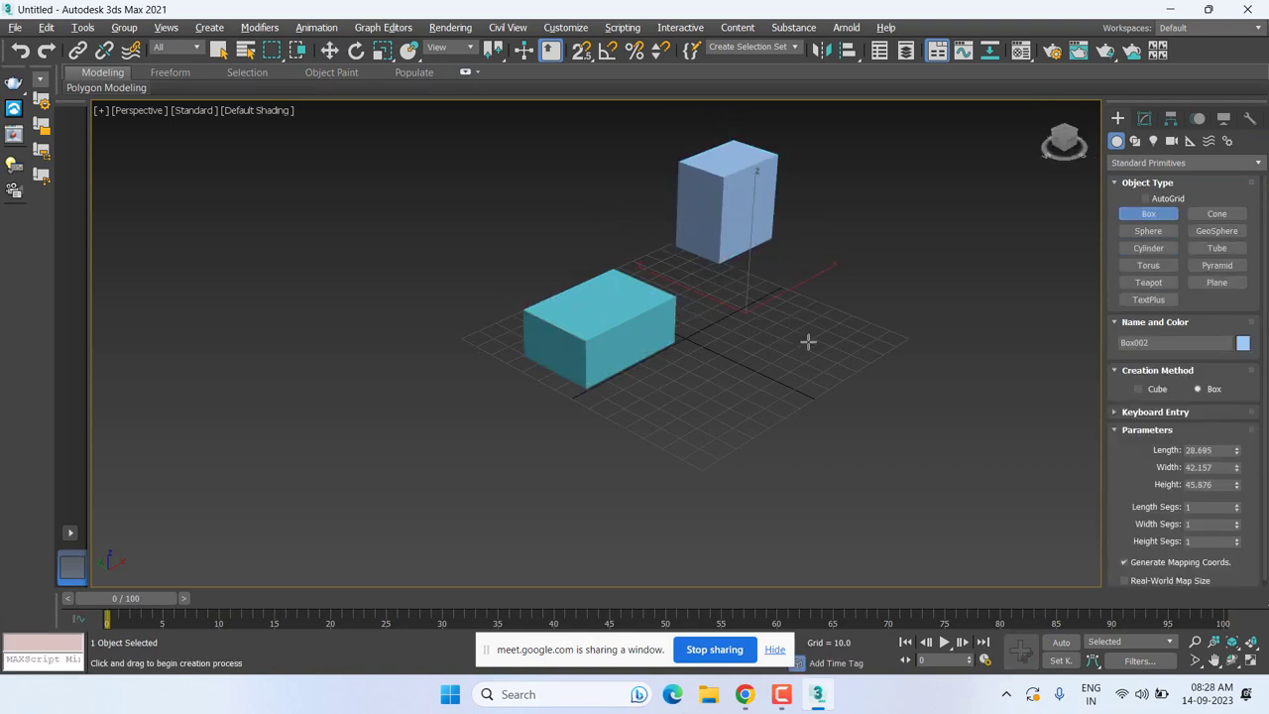
left_click_drag(745, 314, 890, 317)
left_click(902, 148)
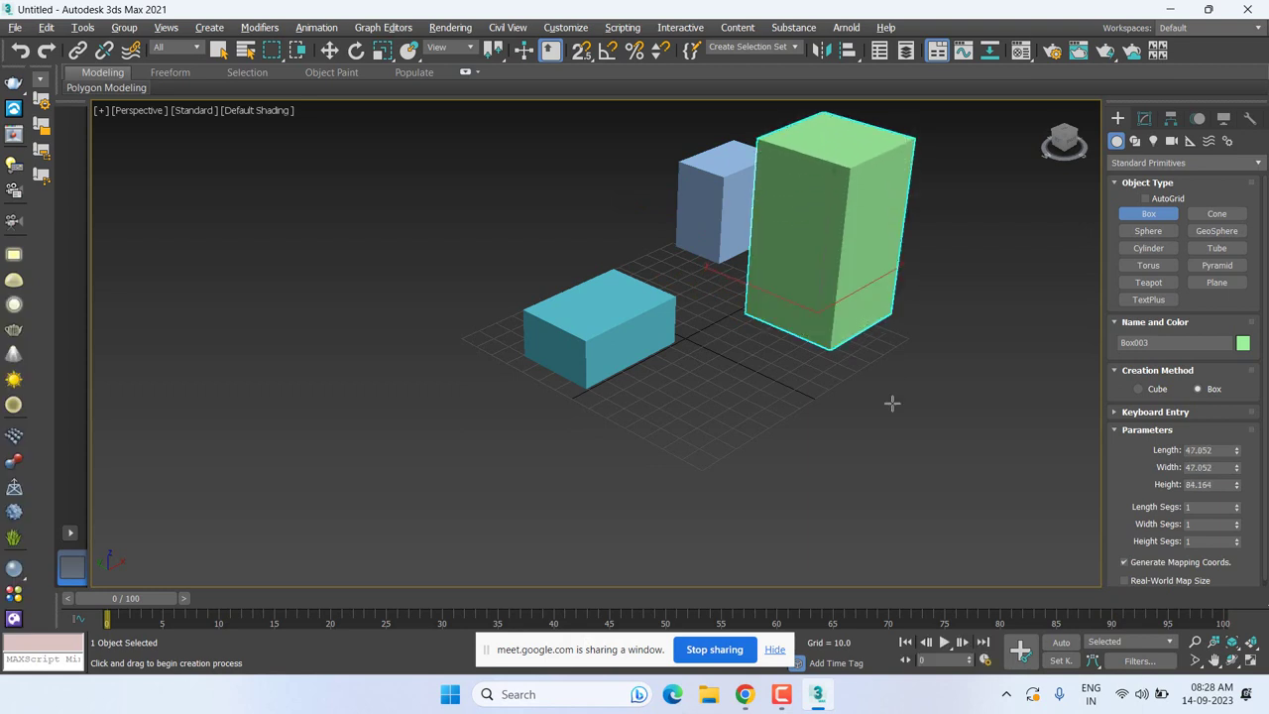
left_click_drag(858, 438, 763, 514)
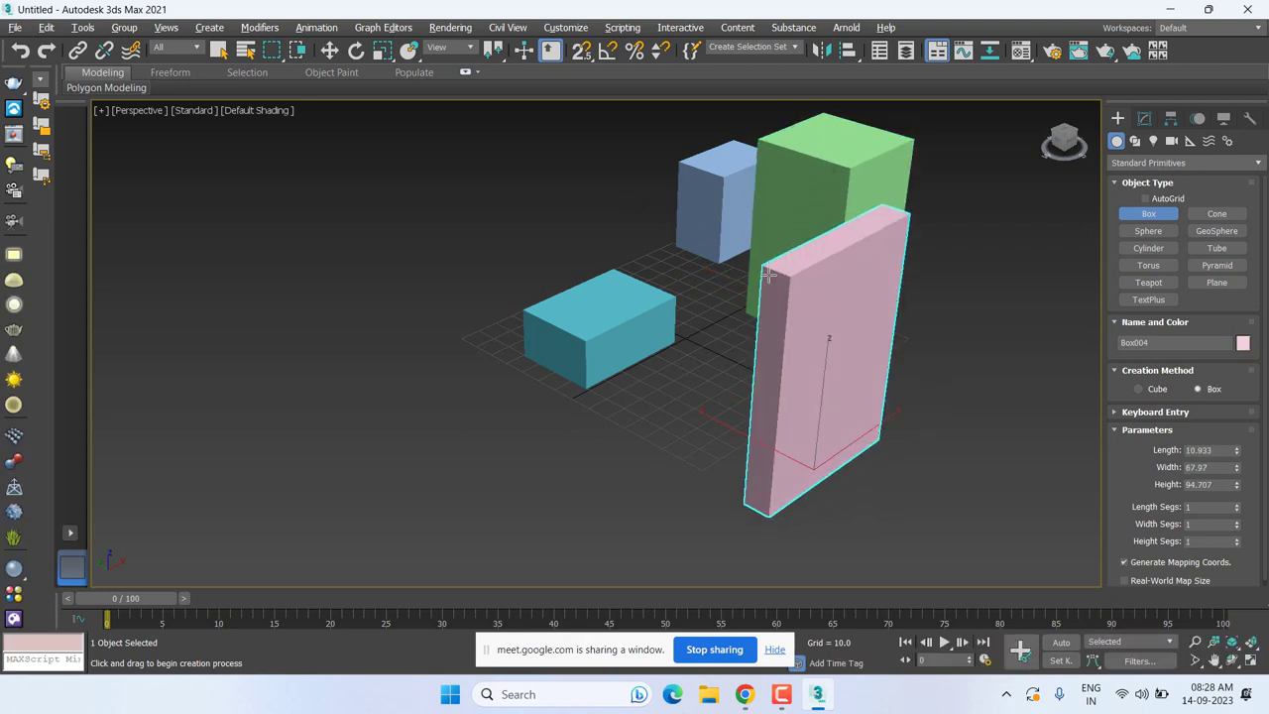
Frame all the boxes in the view and select the cyan Box001.
key("w")
middle_click_drag(696, 461, 708, 523)
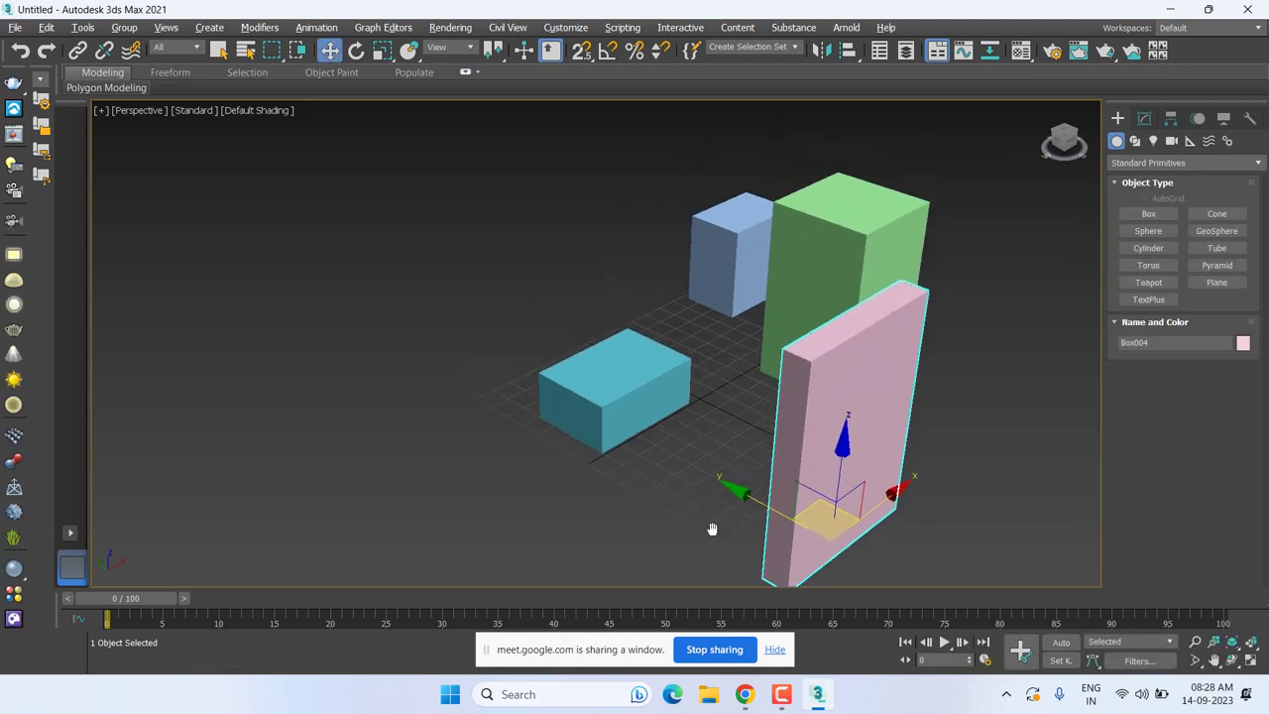
left_click(619, 408)
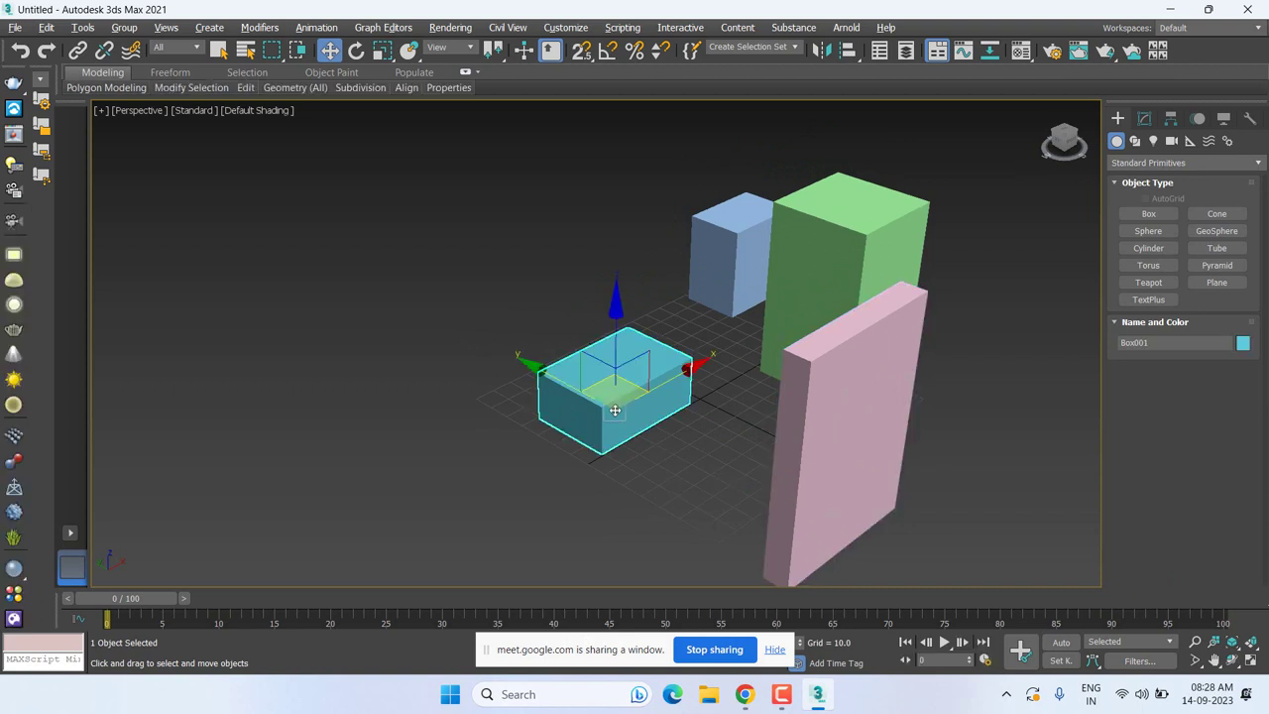
Attach the tall green Box003 to Box001 by picking it in the Attach List.
right_click(614, 409)
left_click(1144, 117)
scroll(1156, 406, "down", 10)
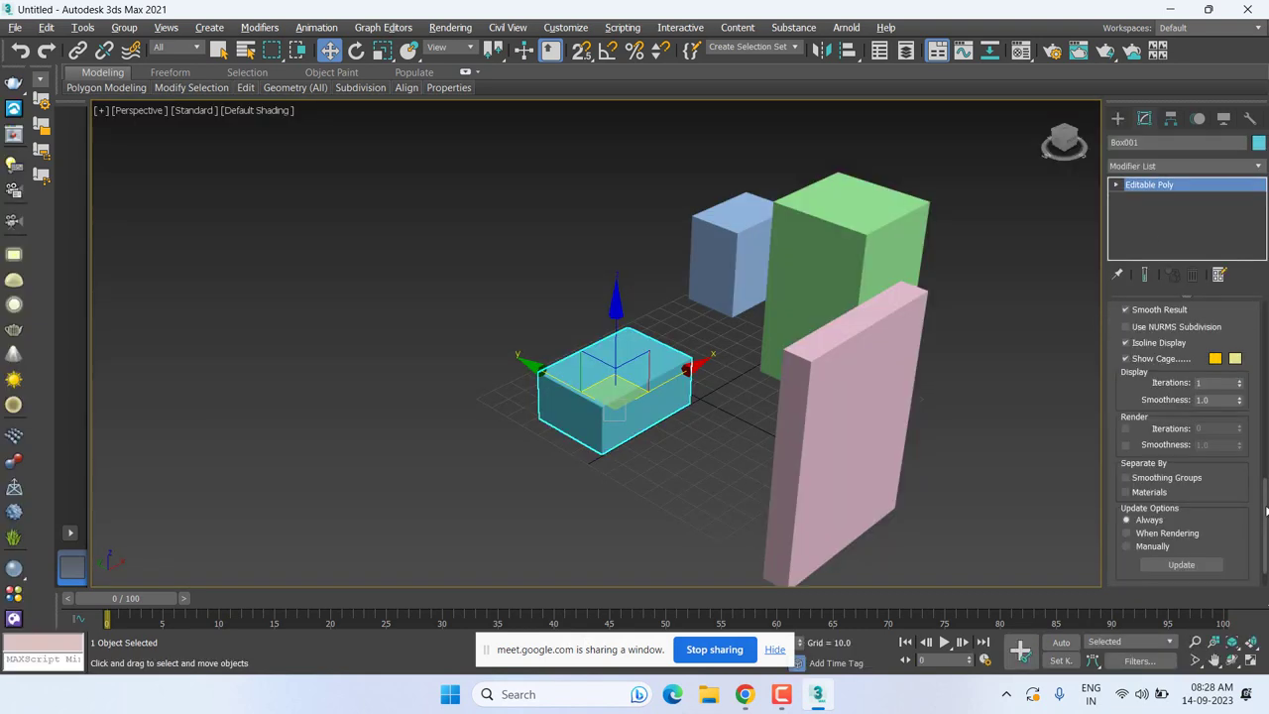
left_click_drag(1264, 525, 1265, 463)
scroll(1170, 396, "up", 5)
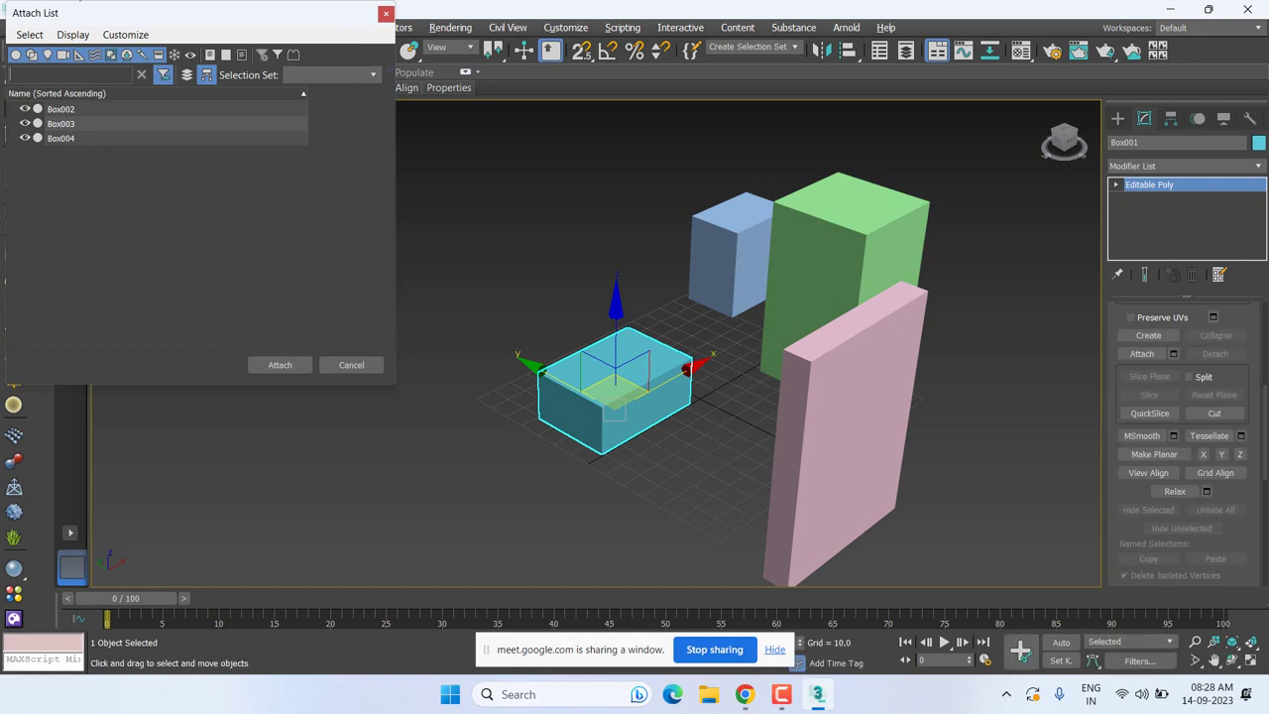
left_click_drag(277, 15, 423, 106)
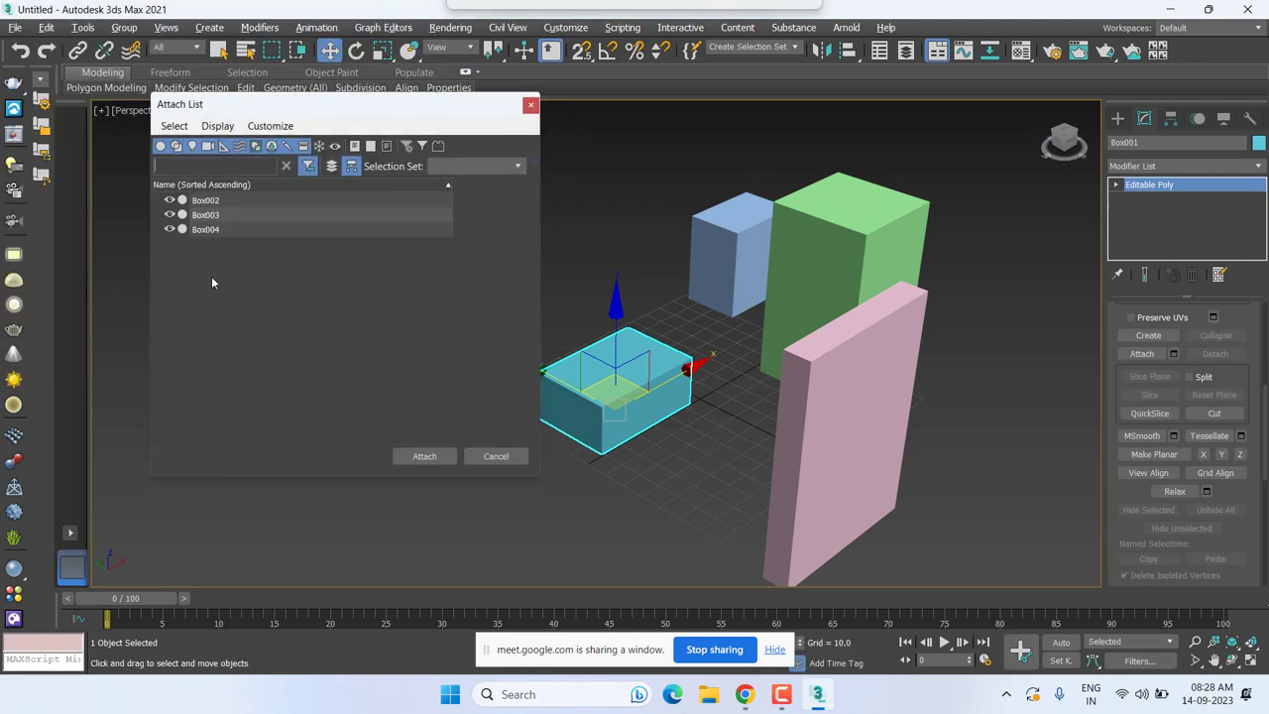
left_click(211, 203)
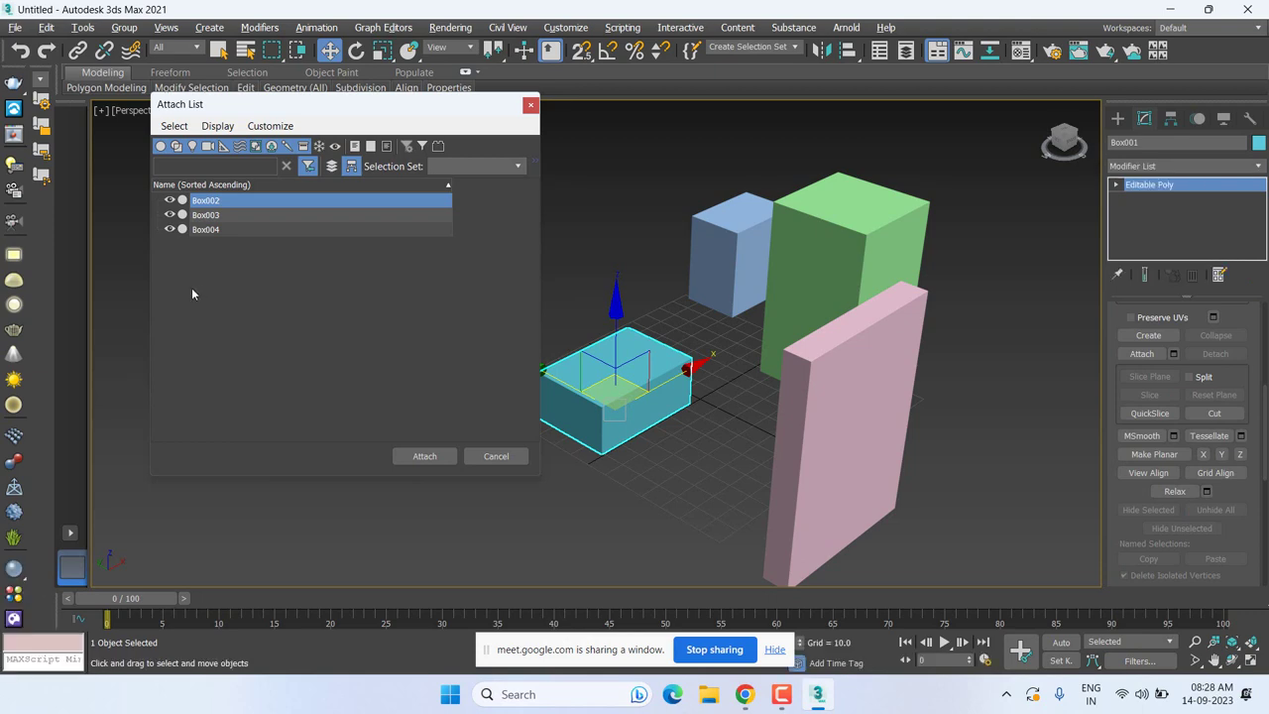
left_click(224, 215)
left_click(436, 458)
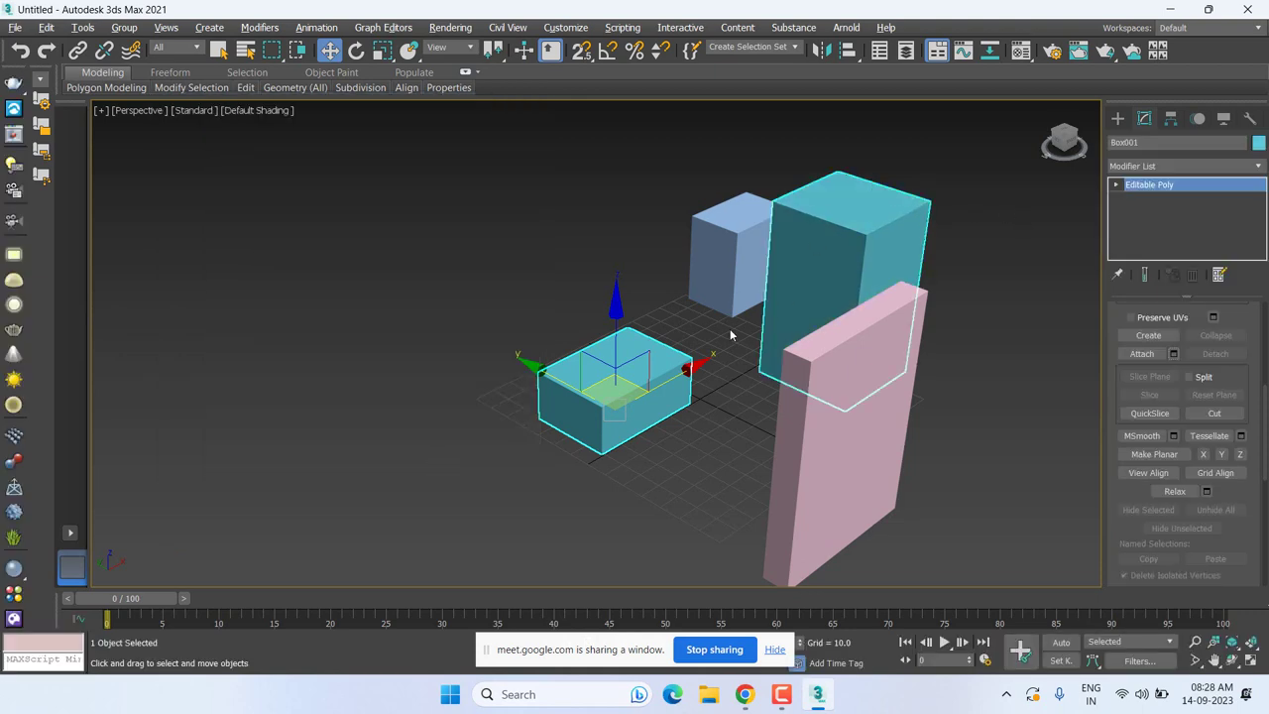
Attach the pink slab to Box001 via the quad menu's Attach, then close the Attach List unused.
right_click(582, 243)
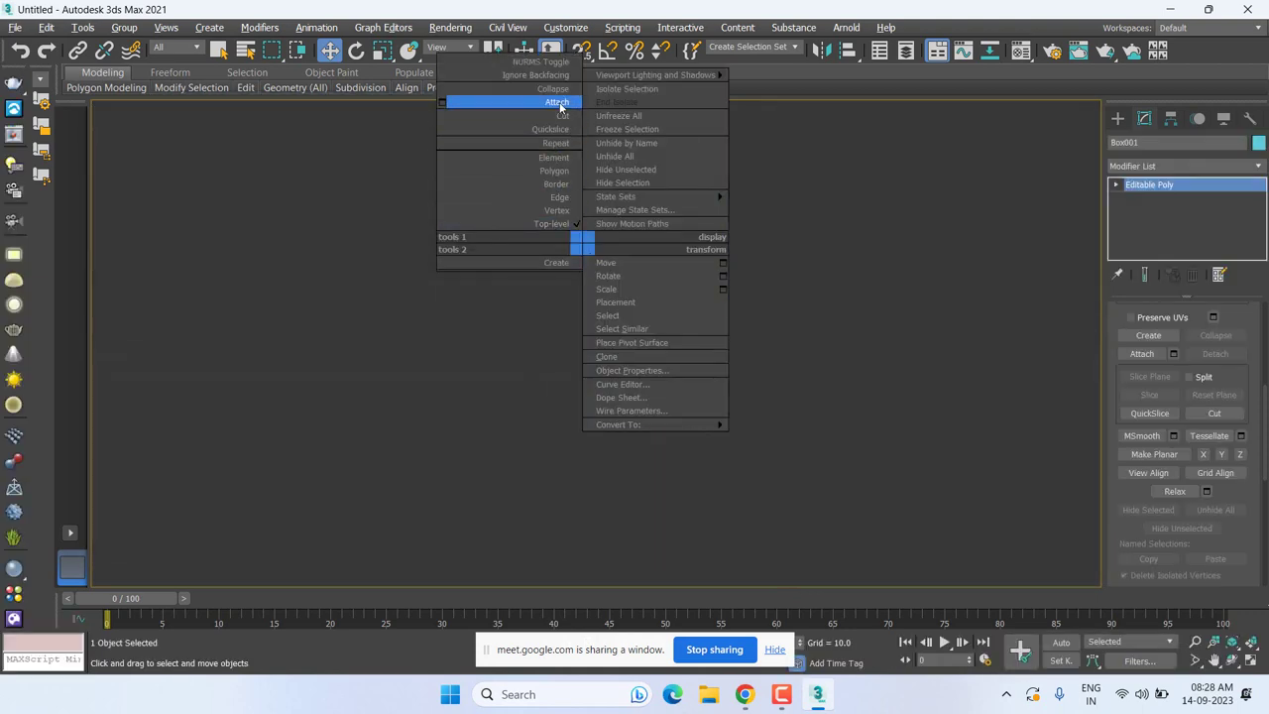
left_click(558, 102)
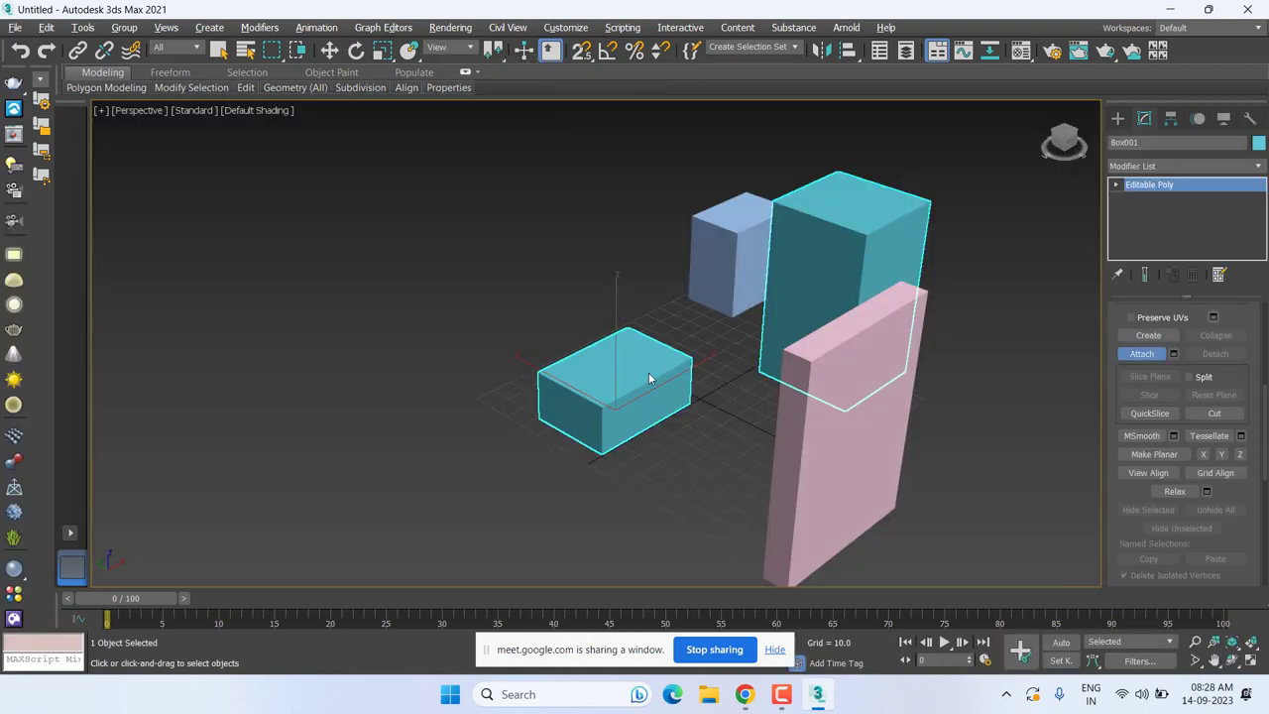
left_click(817, 409)
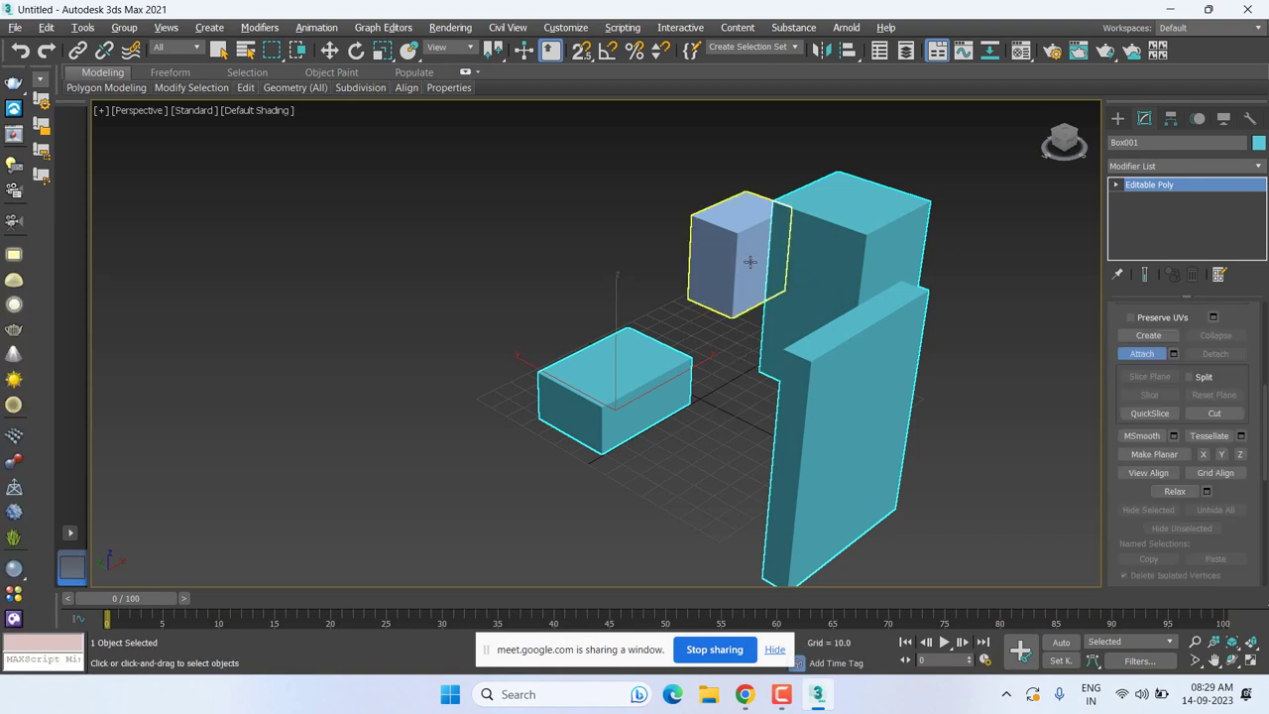
left_click(1174, 354)
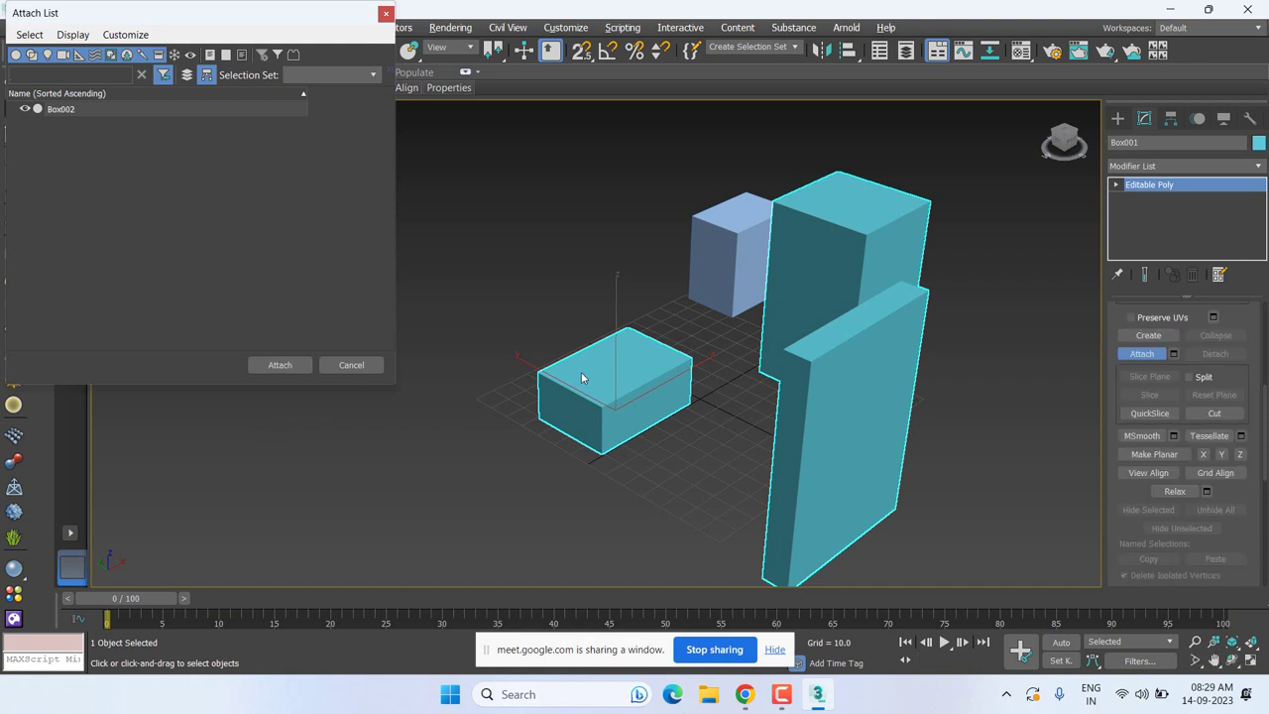
left_click(385, 14)
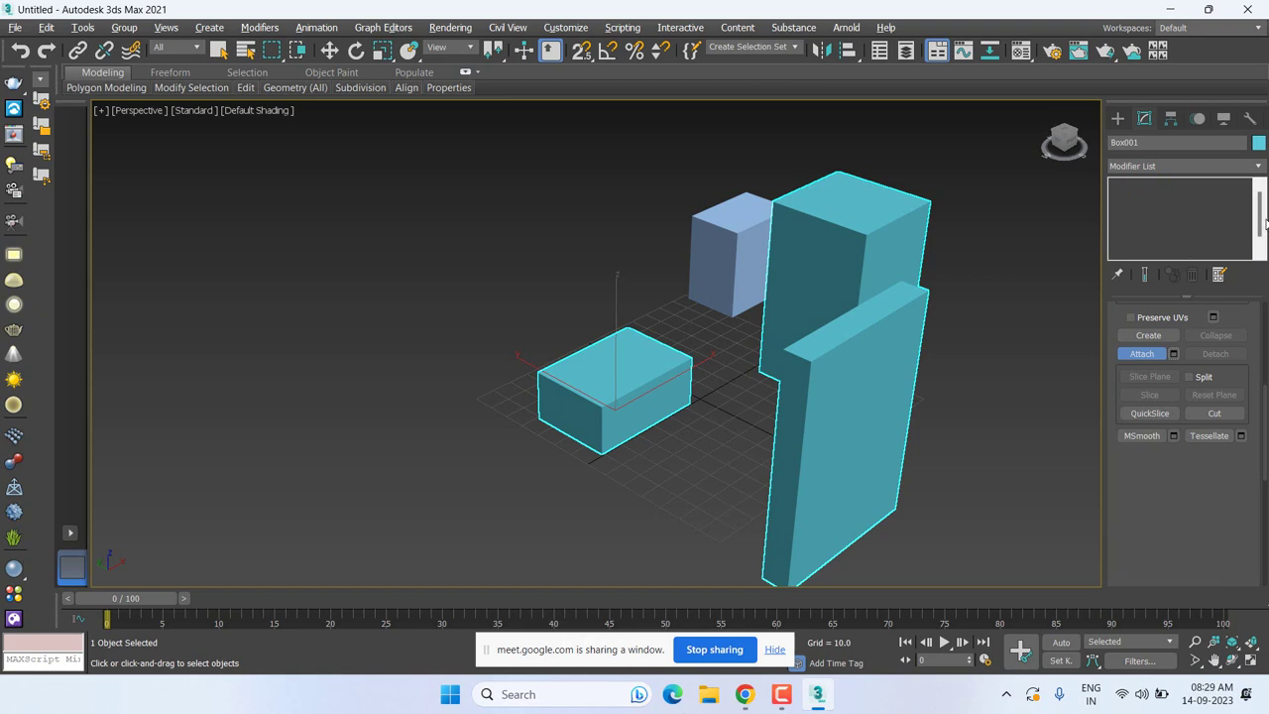
At Element level, select the tall back box within Box001.
left_click(1117, 185)
left_click(1146, 254)
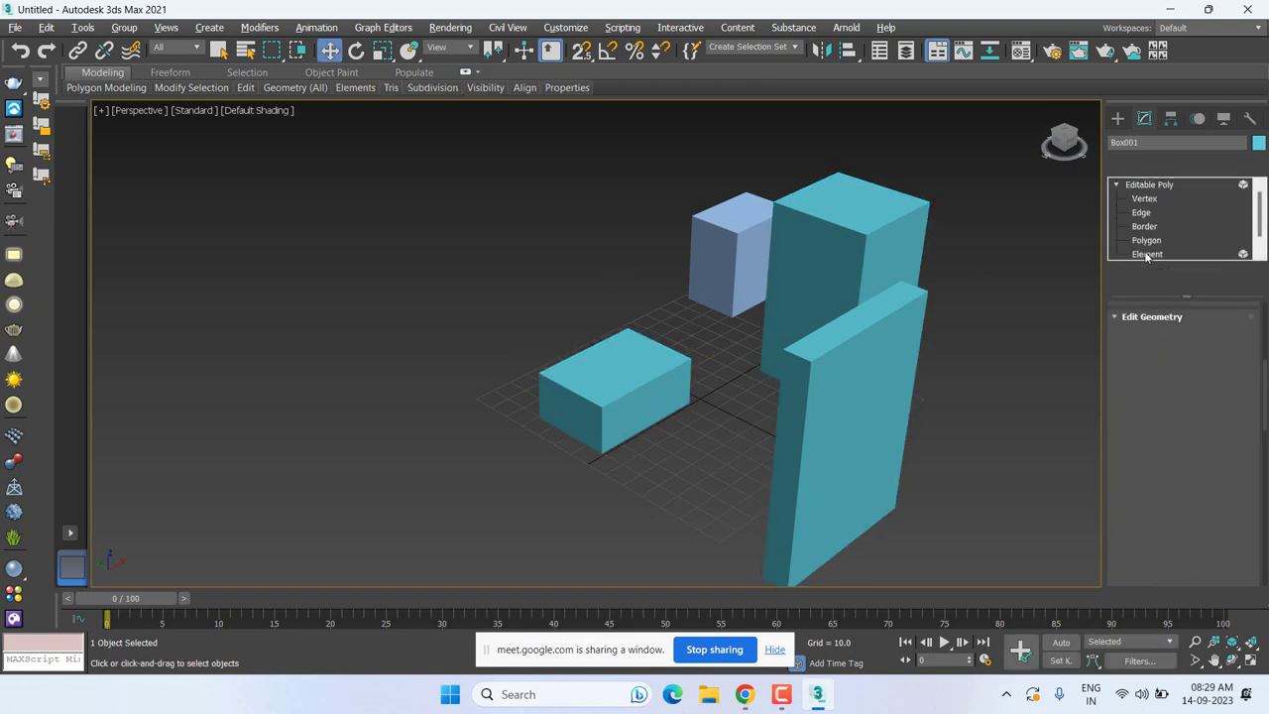
left_click(857, 266)
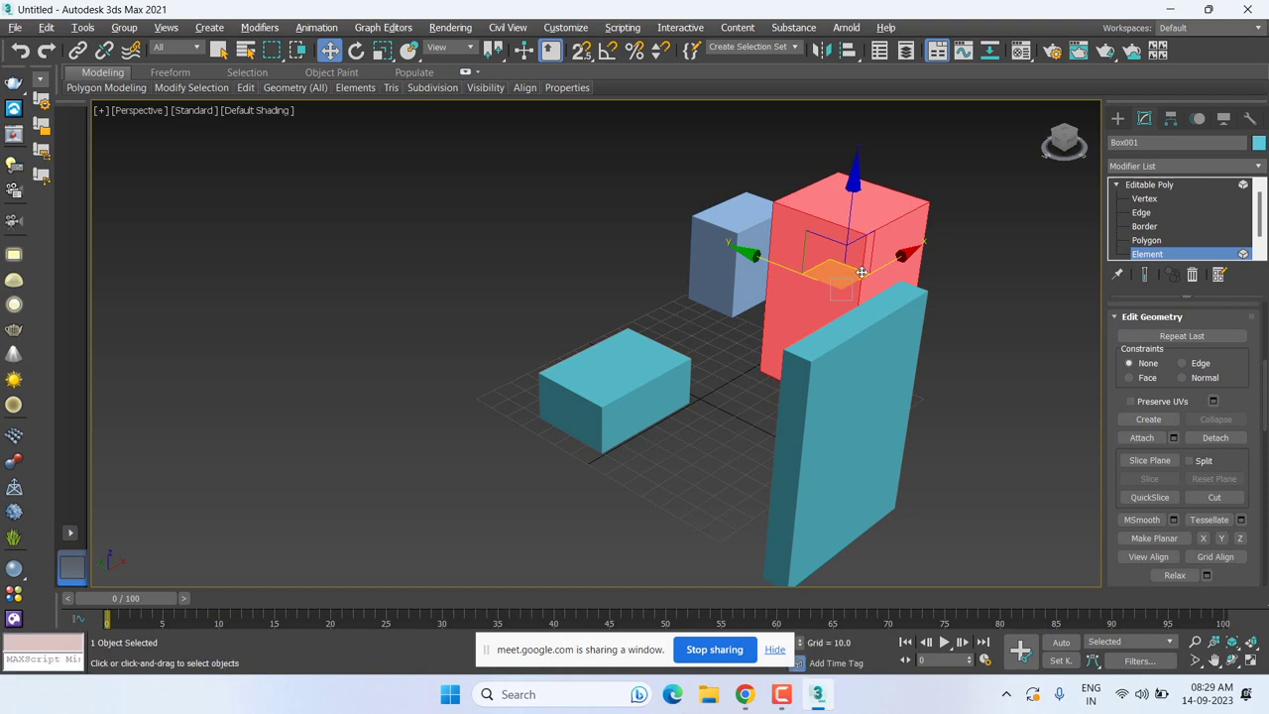
At Polygon level, select the tall box's top and front faces.
left_click(1146, 239)
left_click(827, 269)
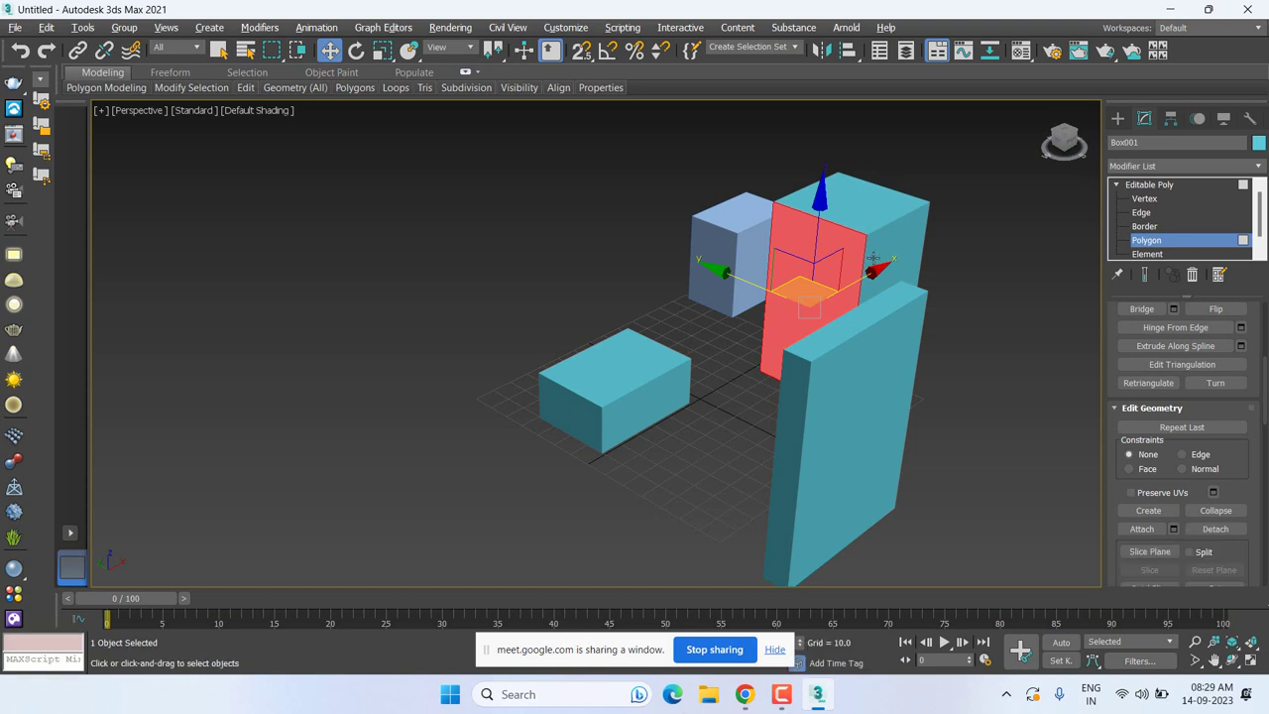
left_click(848, 210, "ctrl")
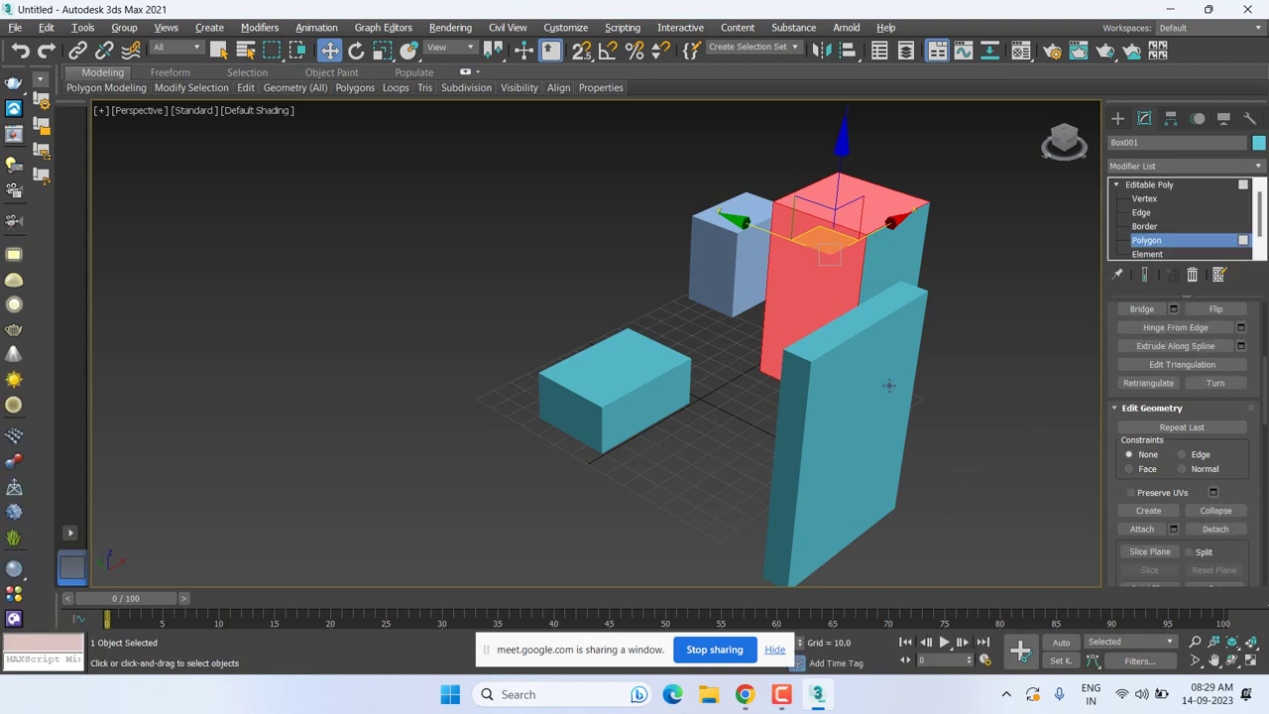
left_click(883, 191, "alt")
left_click(878, 217, "ctrl")
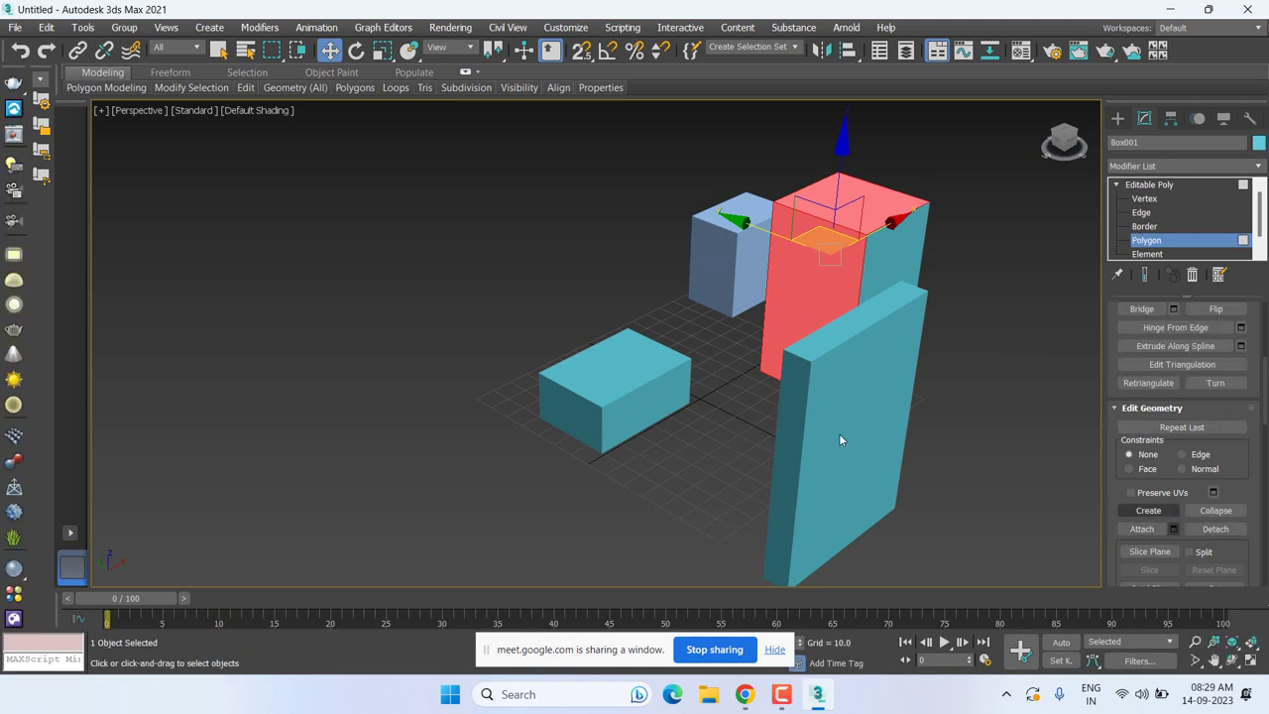
At Edge level with edged faces shown, connect one pair of opposite edges on the small box.
middle_click_drag(626, 388, 647, 381)
left_click(582, 369)
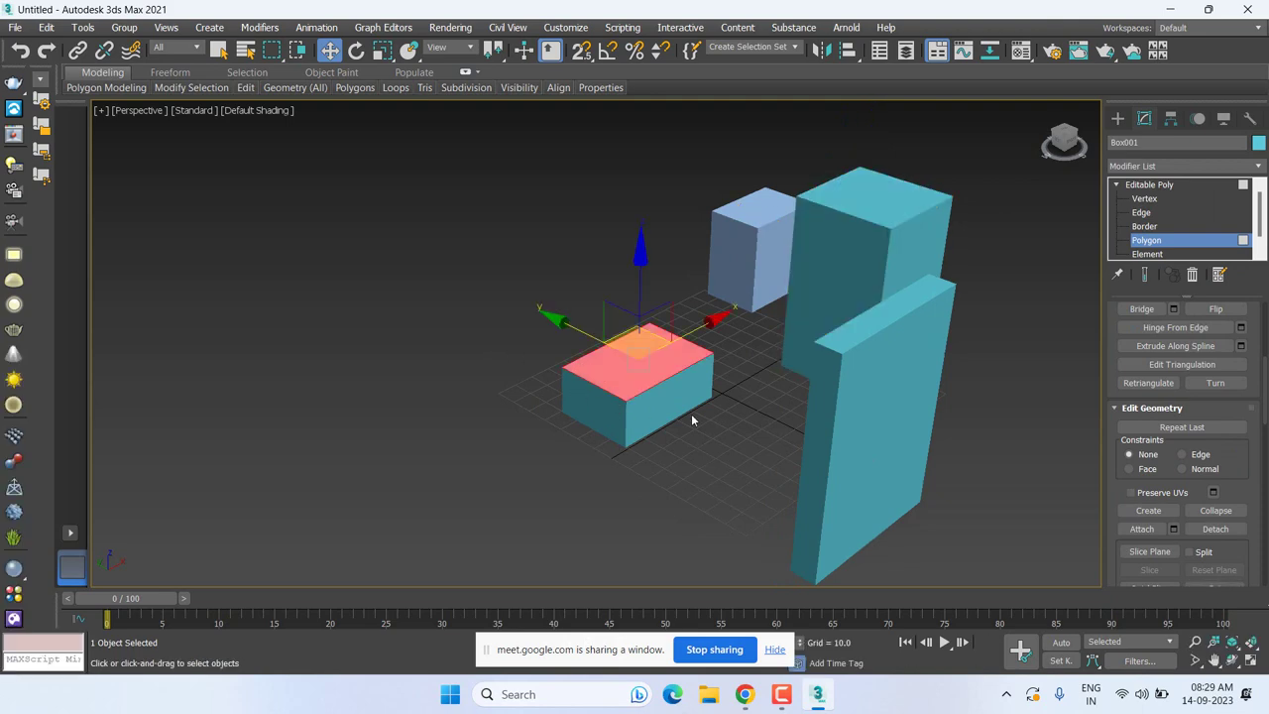
left_click(1140, 212)
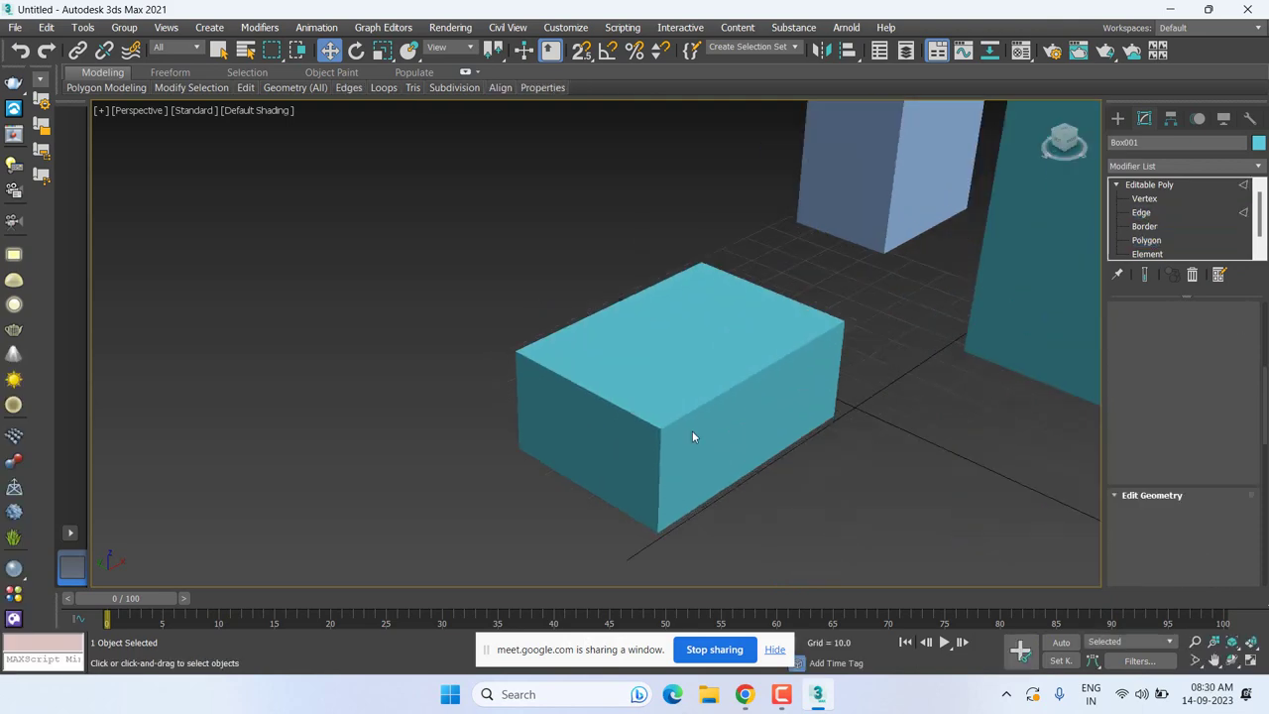
scroll(691, 430, "up", 5)
mouse_move(779, 455)
middle_mouse_down("alt")
mouse_move(728, 447)
mouse_move(734, 426)
middle_mouse_up("alt")
key("F4")
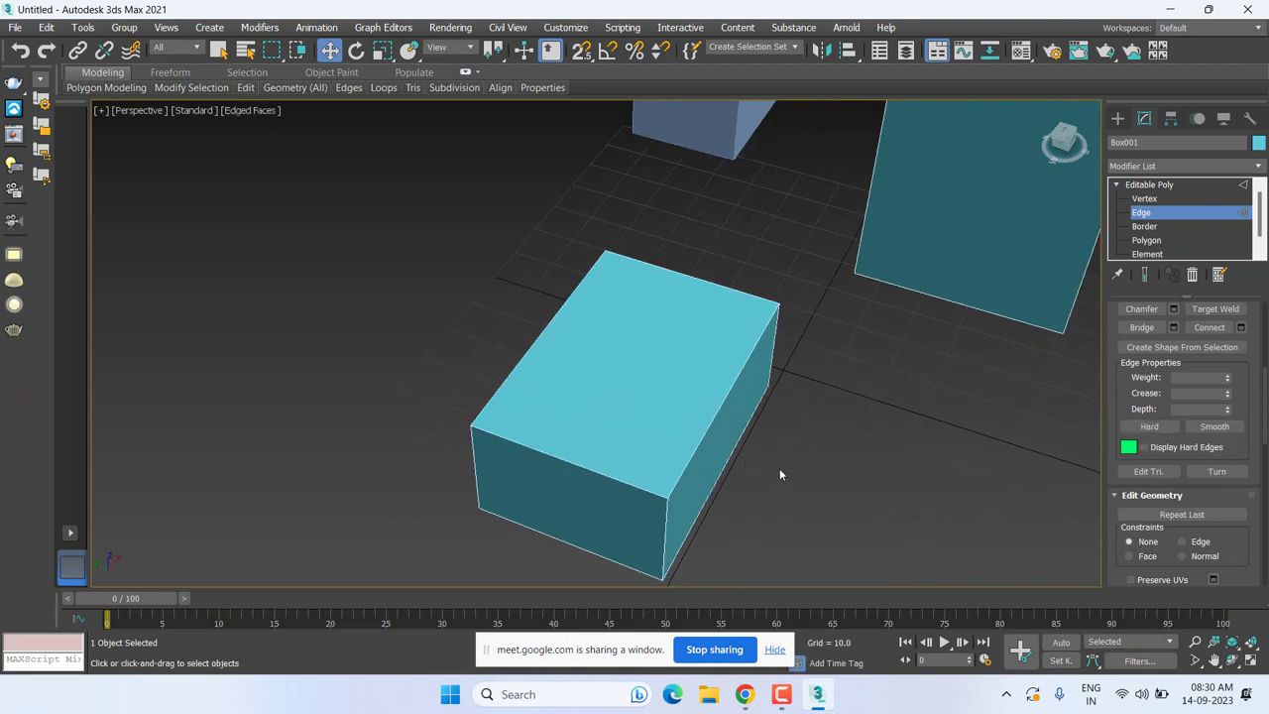
middle_click_drag(796, 471, 706, 489, "alt")
scroll(736, 467, "down", 5)
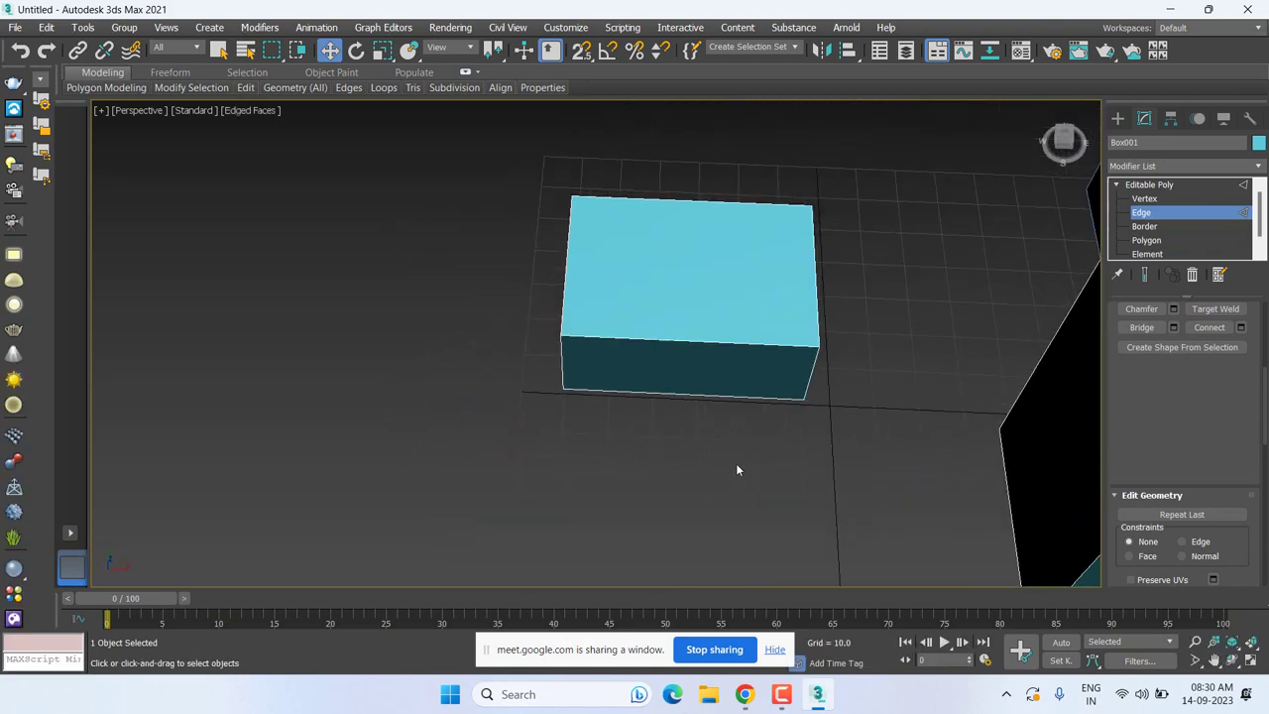
left_click_drag(741, 535, 670, 148)
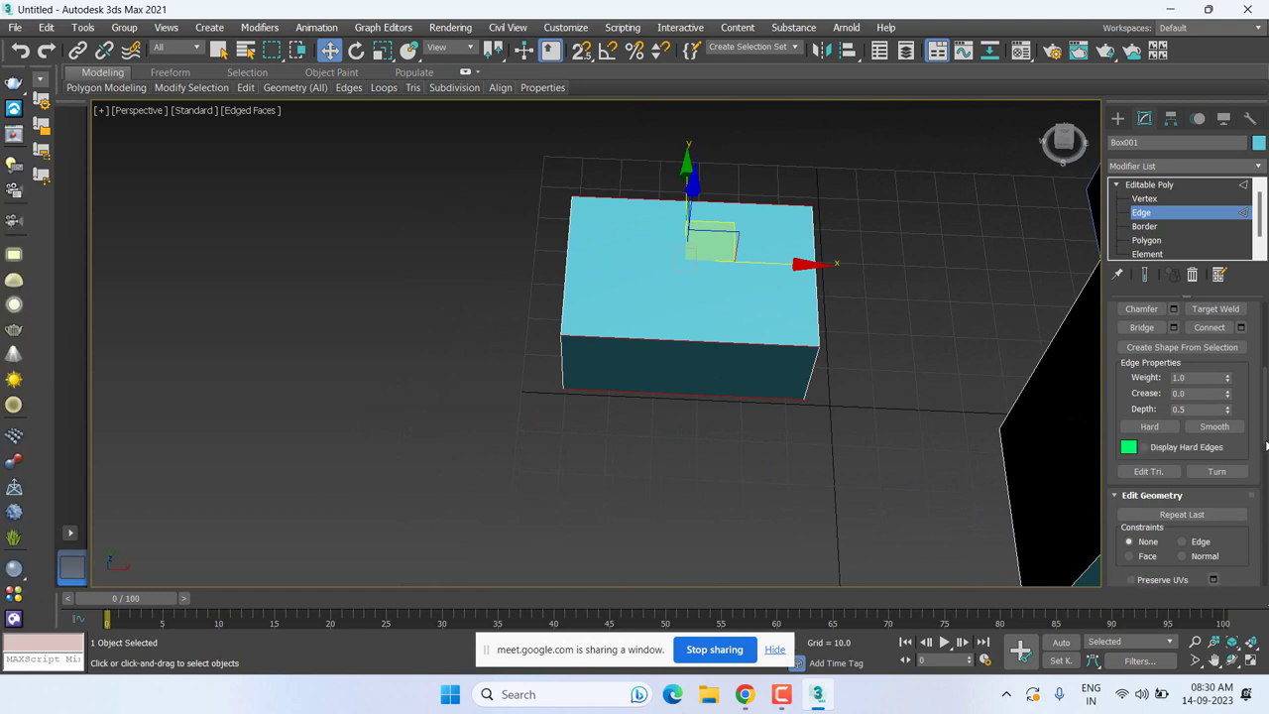
left_click(1239, 330)
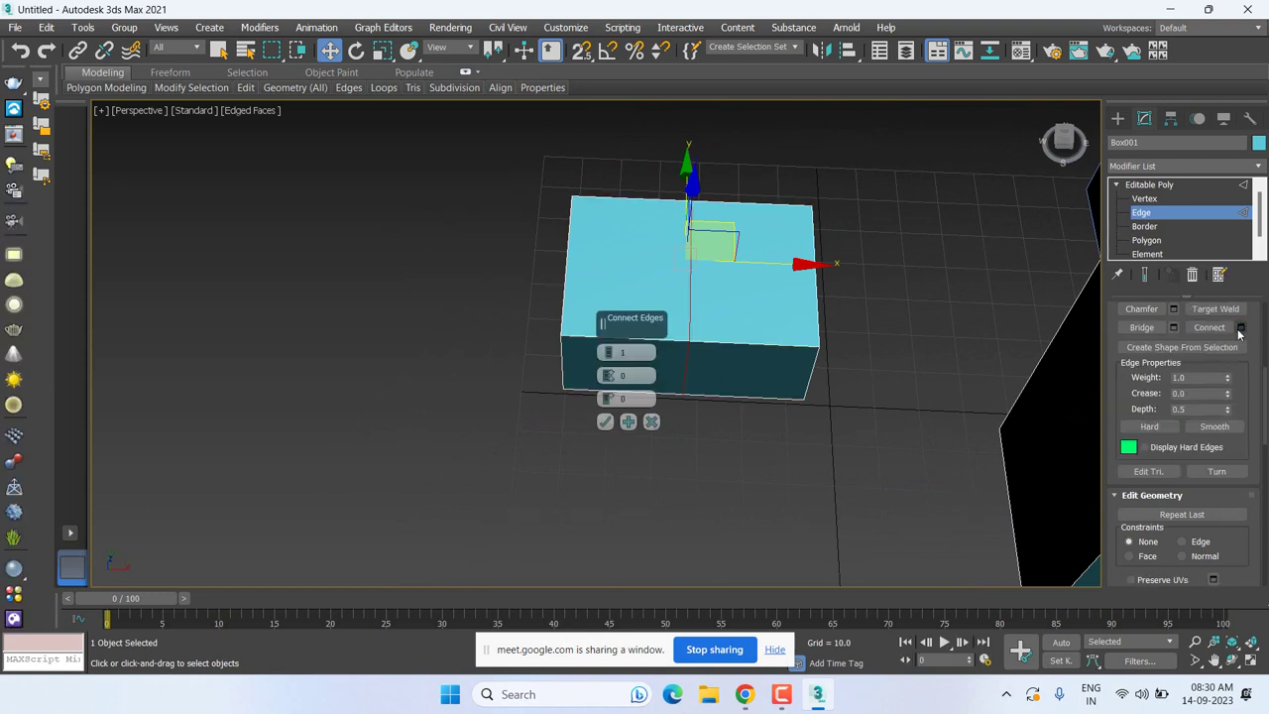
left_click(603, 423)
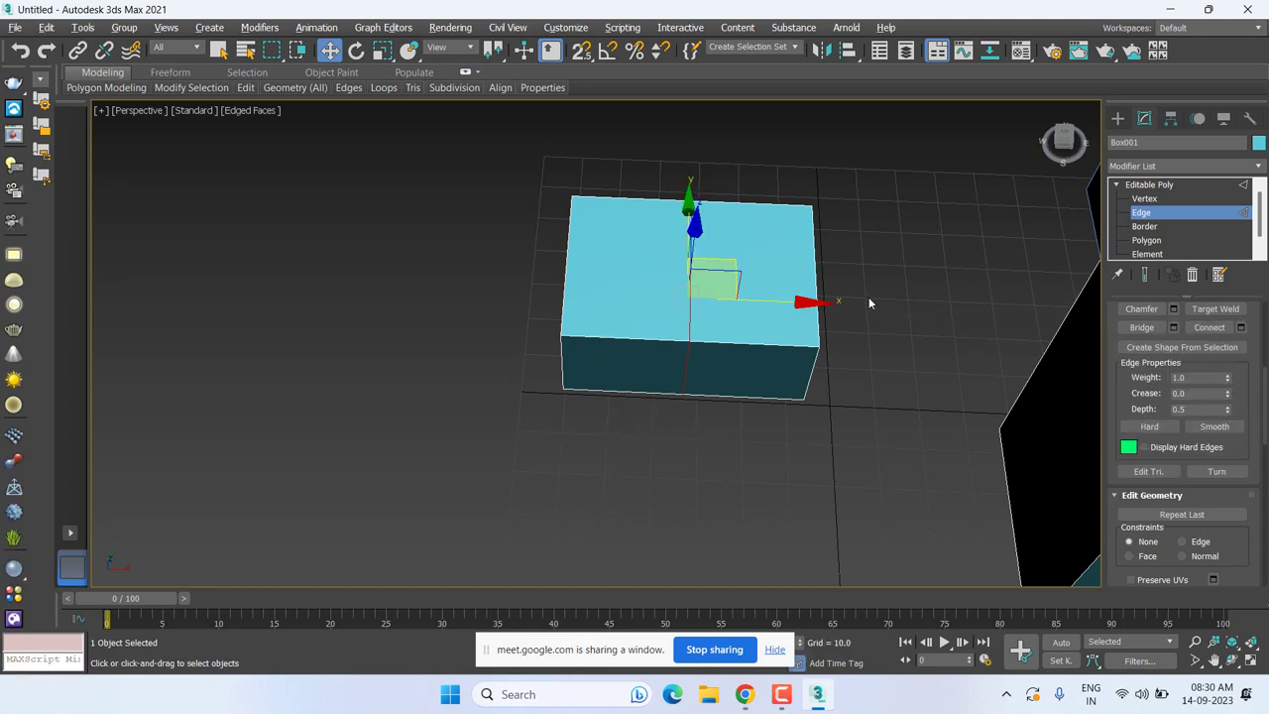
Connect the other pair of opposite edges to add a second crossing centre edge.
middle_click_drag(868, 296, 869, 323, "alt")
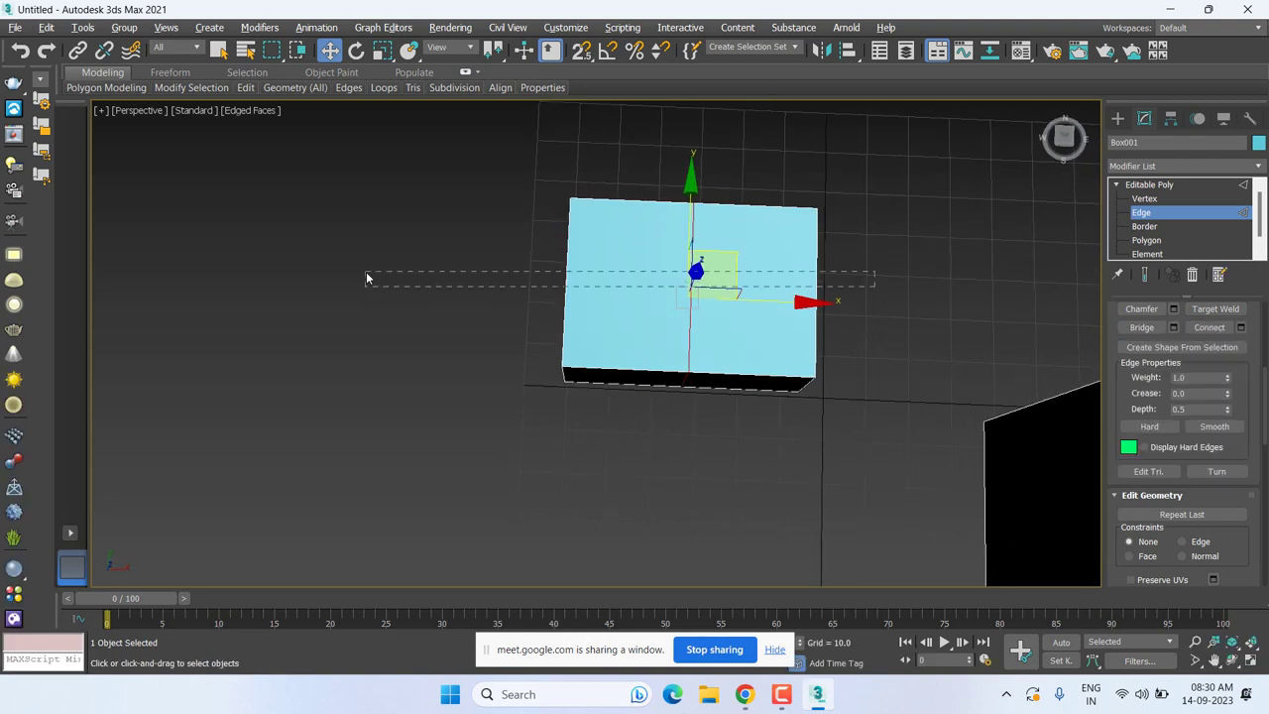
left_click_drag(378, 288, 365, 272)
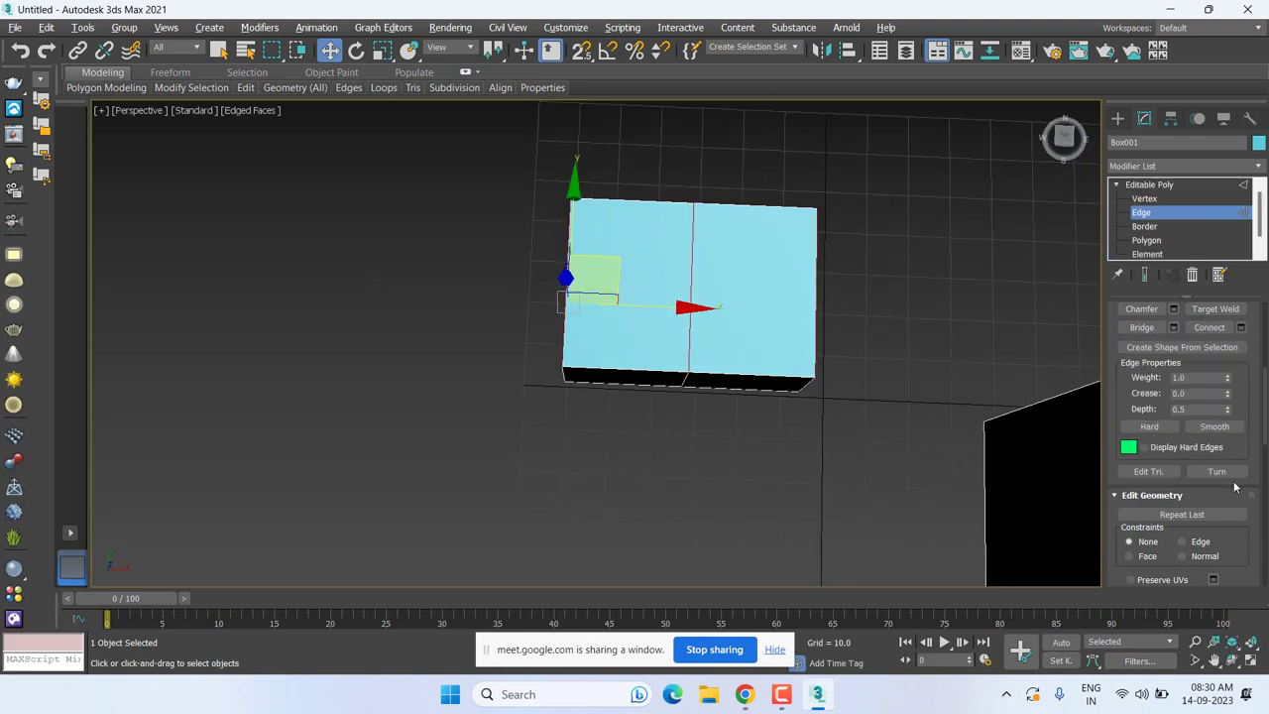
left_click(1240, 328)
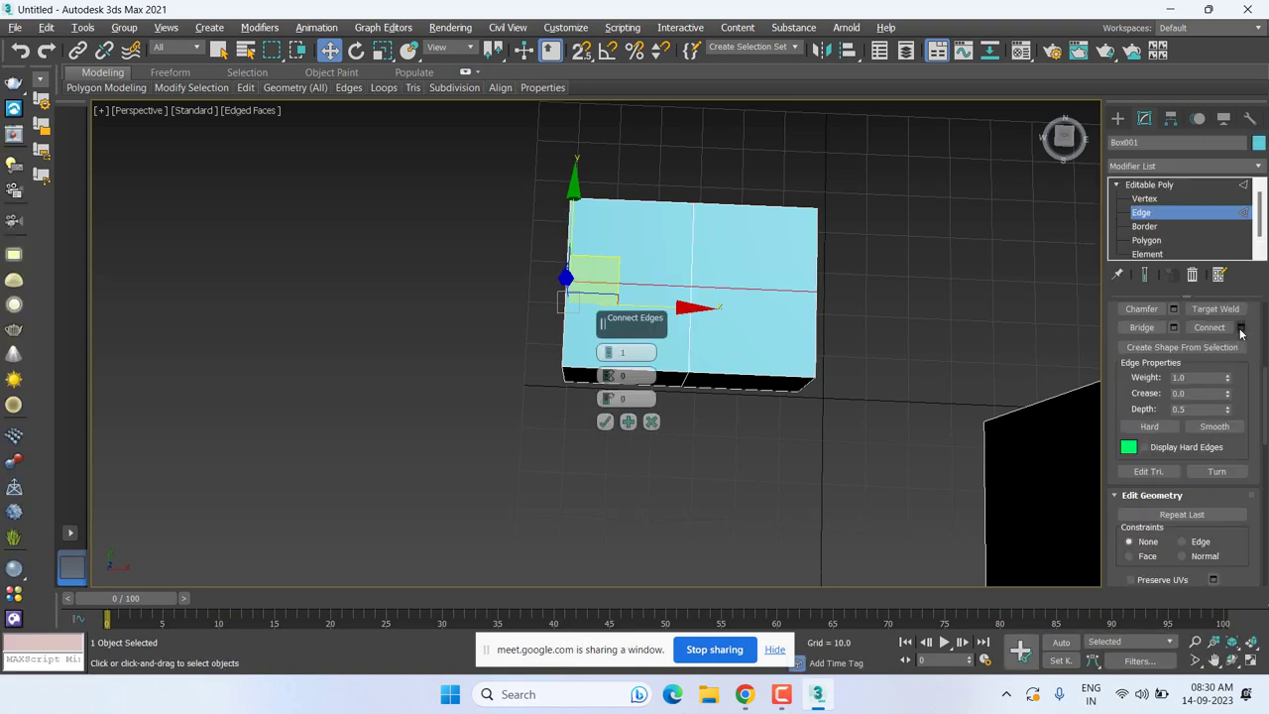
left_click(609, 421)
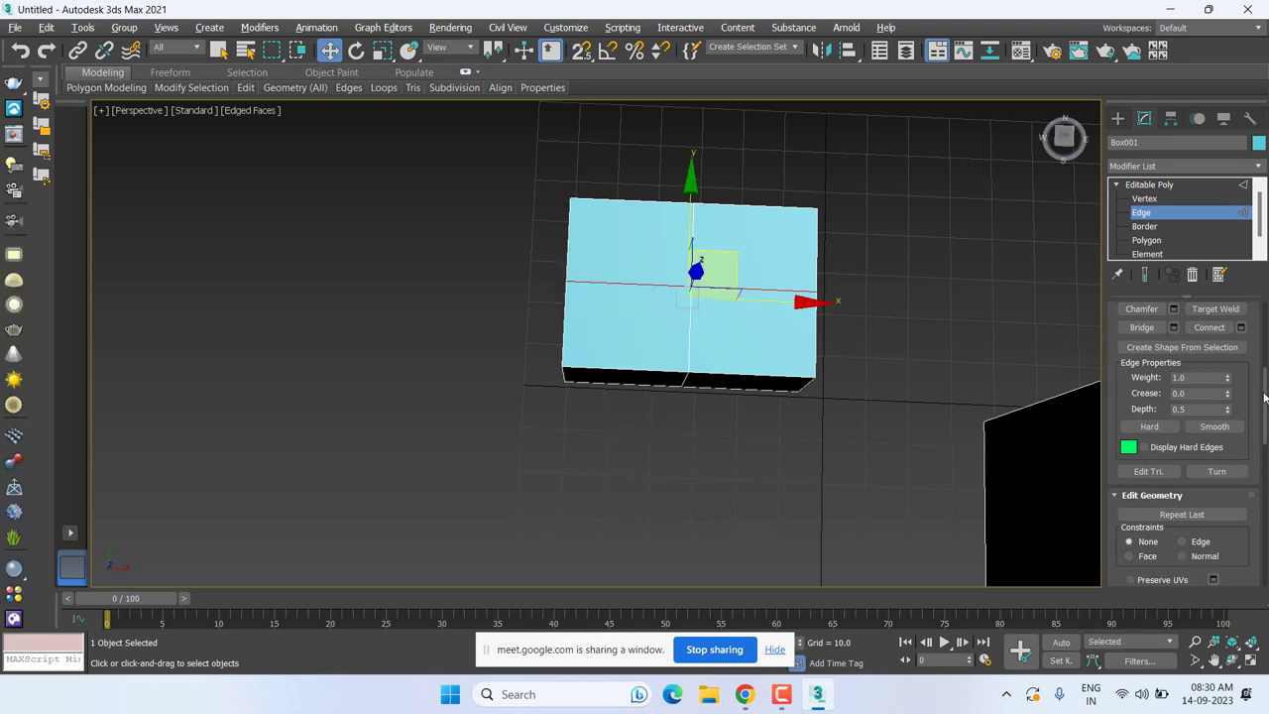
scroll(1264, 396, "down", 1)
scroll(1264, 397, "down", 2)
scroll(1263, 397, "down", 2)
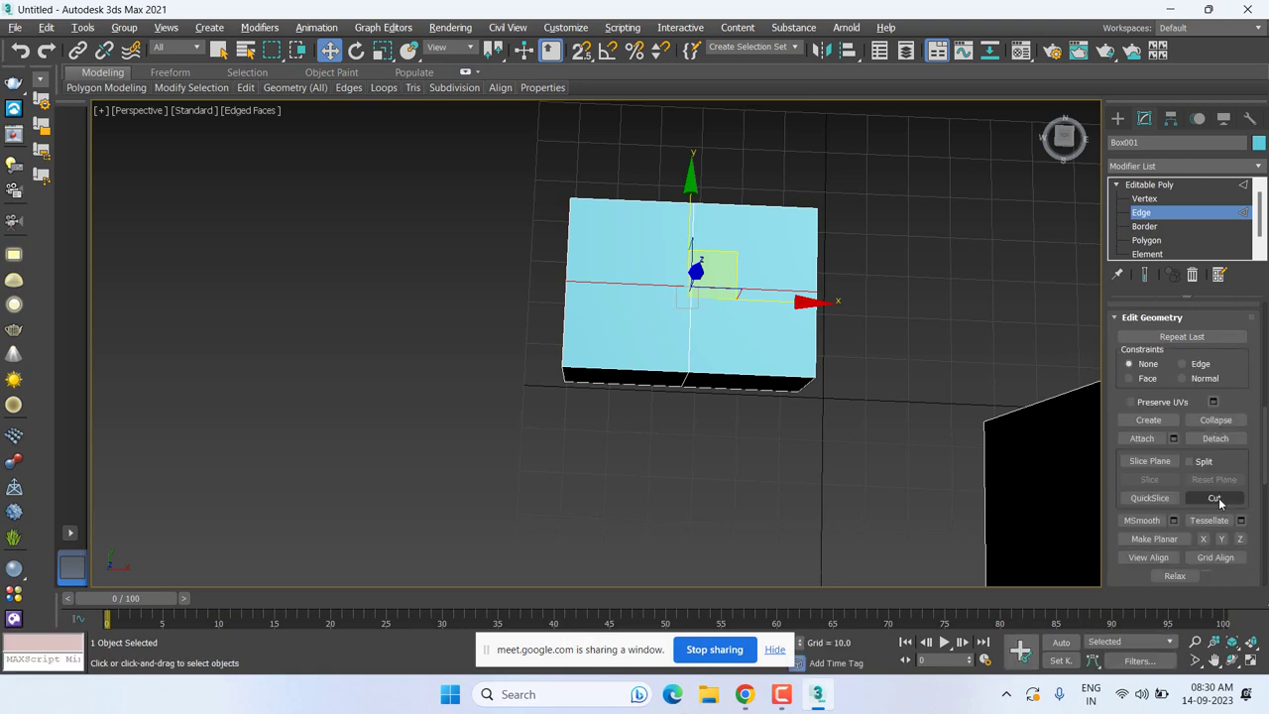
left_click(1215, 557)
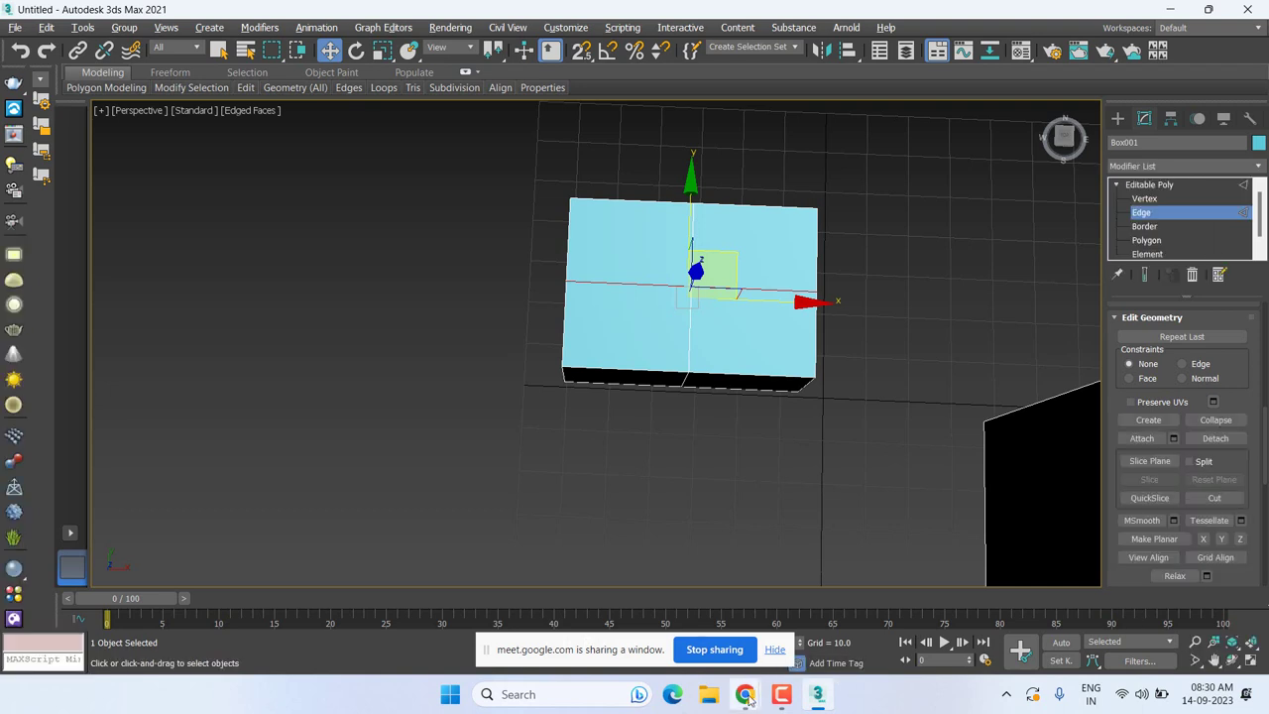
mouse_move(744, 694)
left_click(649, 604)
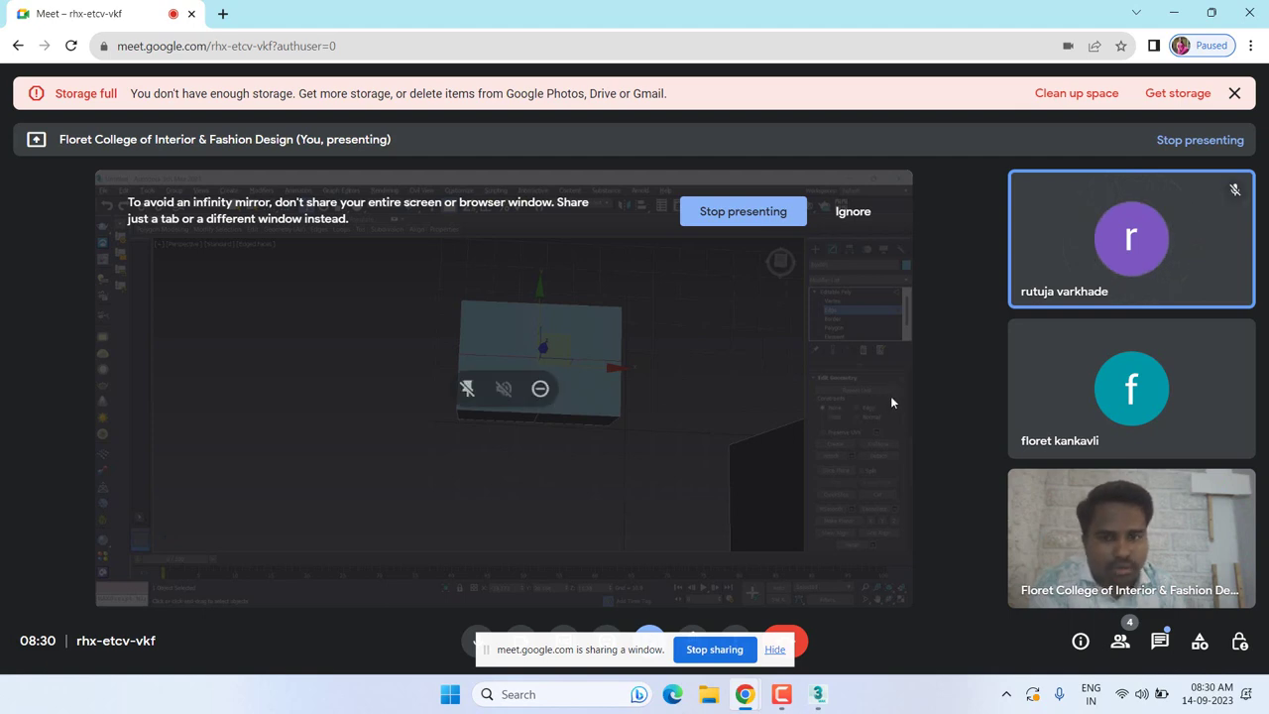
left_click(1174, 12)
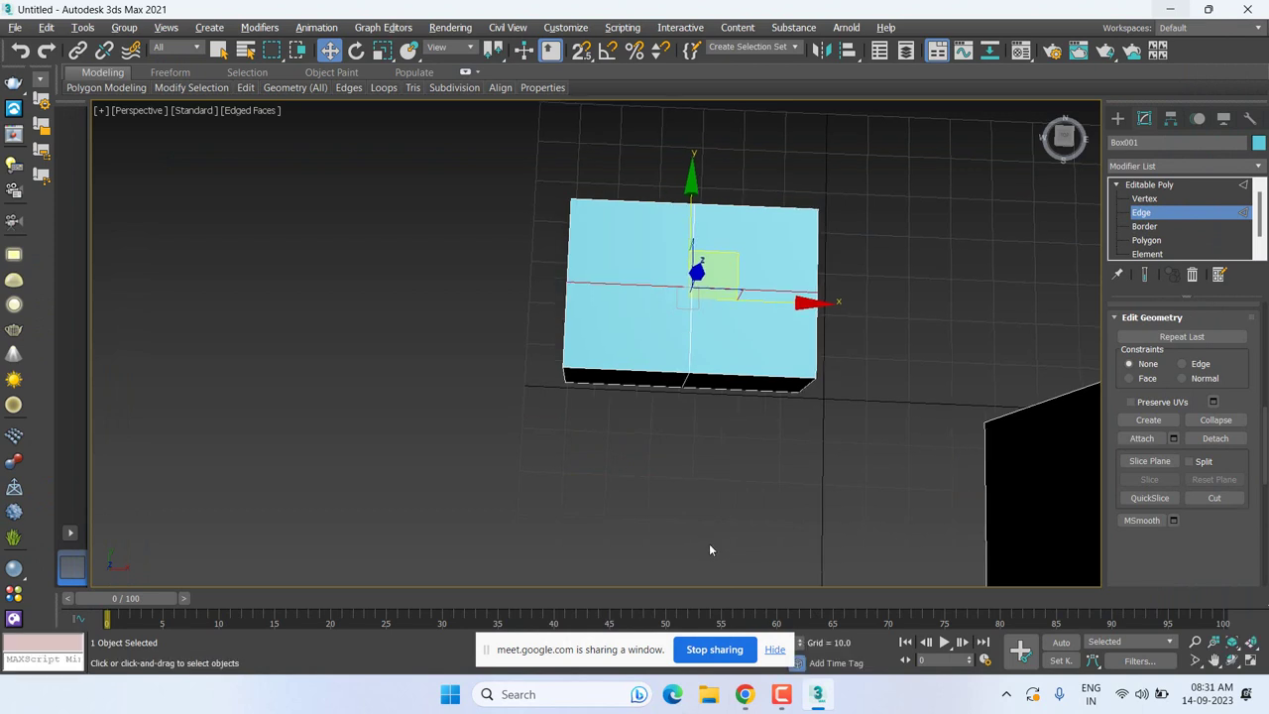
Zoom in and cut a diagonal edge across the small box's top face.
scroll(692, 509, "up", 3)
scroll(713, 503, "down", 2)
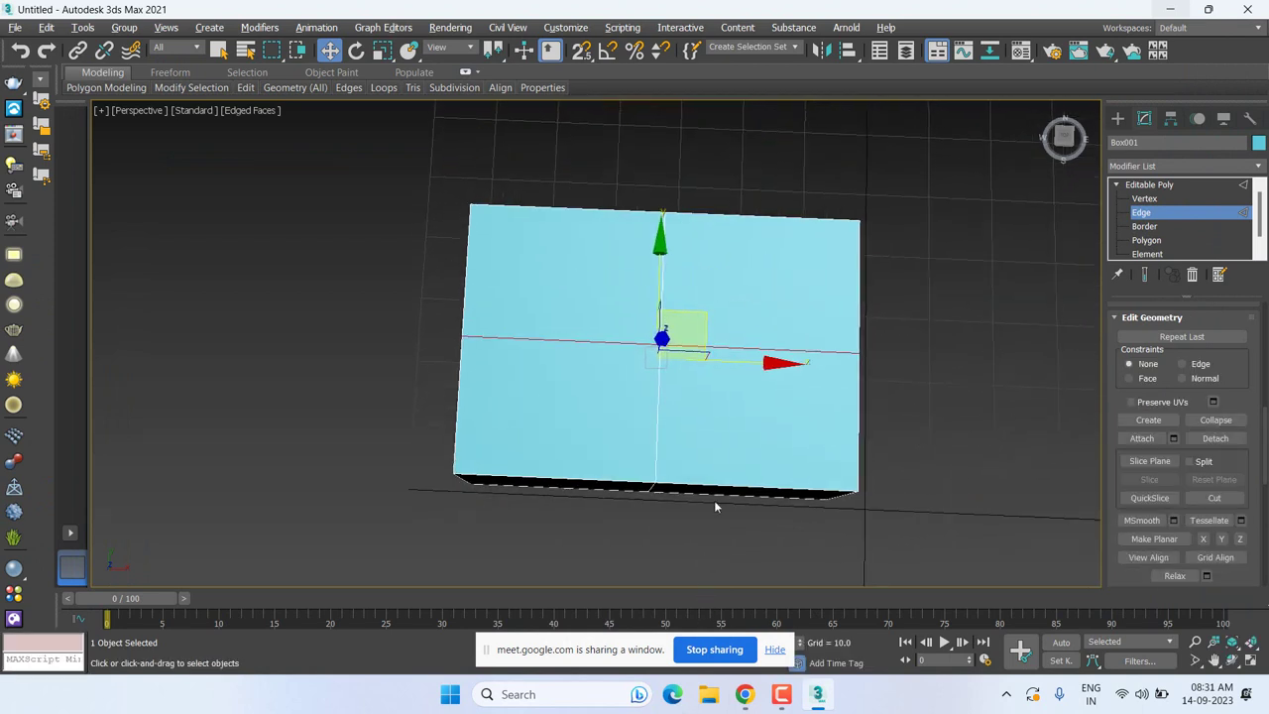
scroll(748, 417, "up", 3)
middle_click_drag(747, 417, 730, 407)
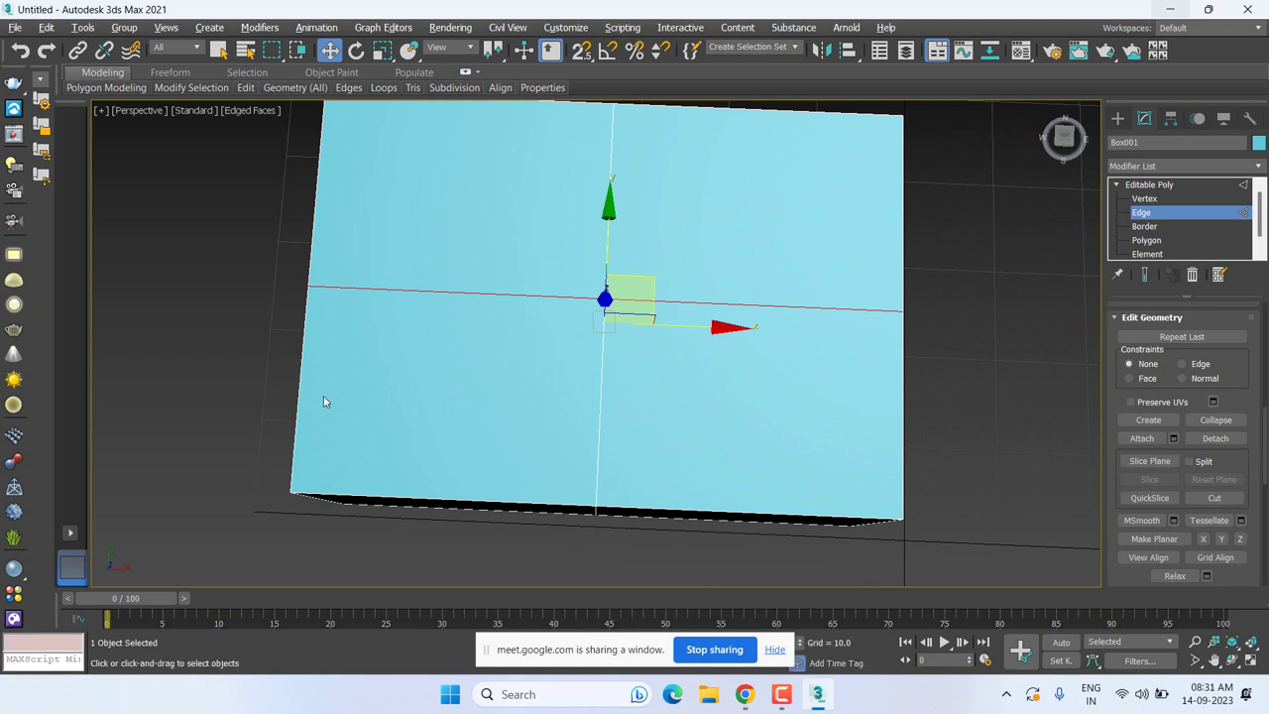
left_click(1227, 502)
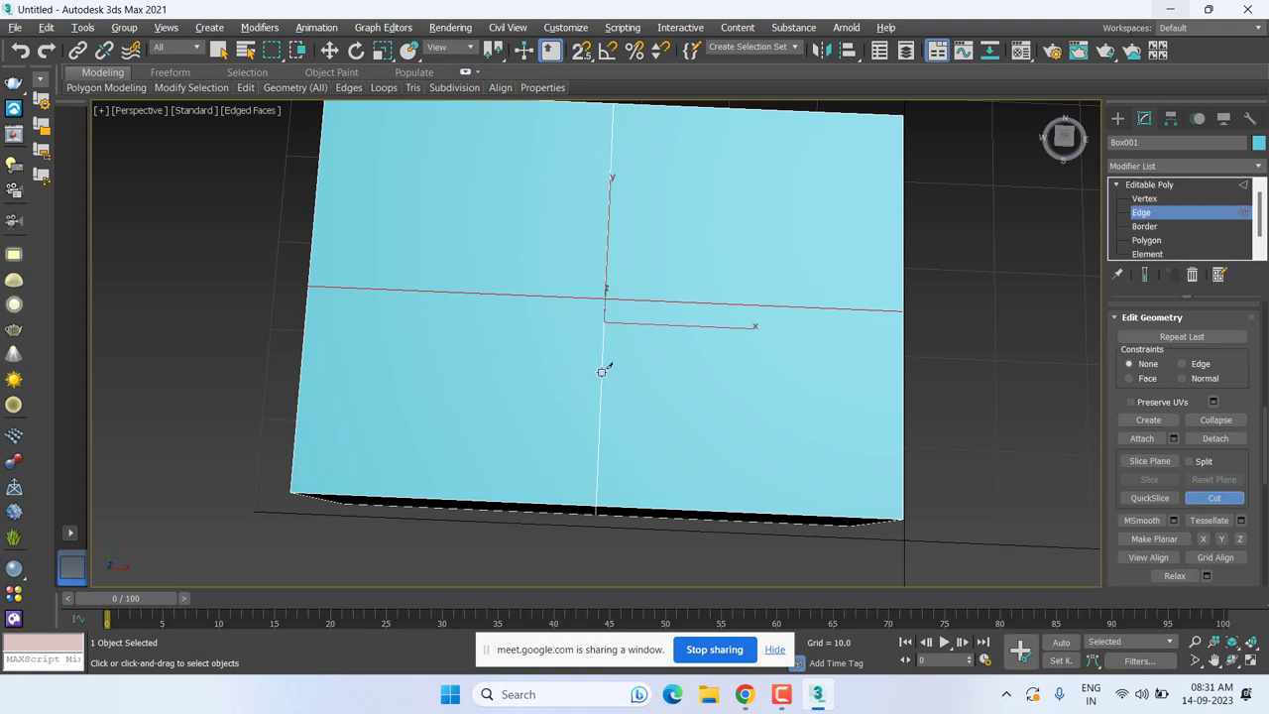
left_click(1145, 240)
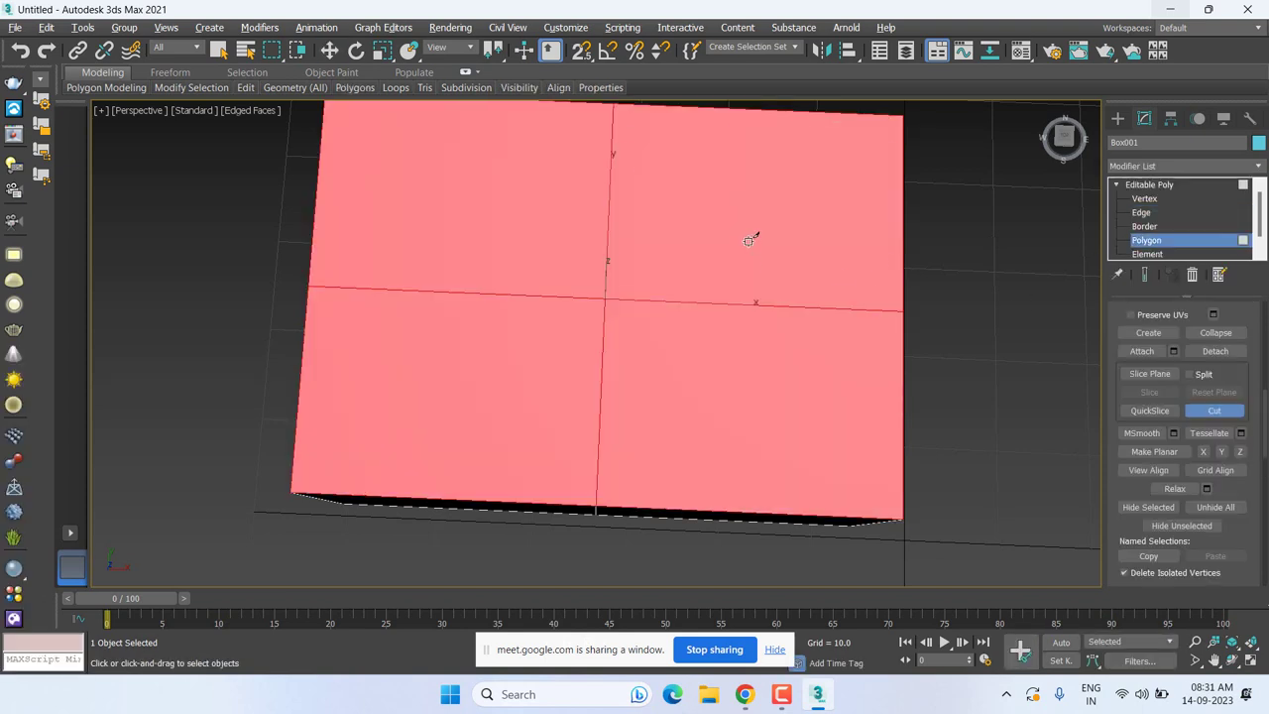
left_click(744, 240)
left_click(476, 337)
key("w")
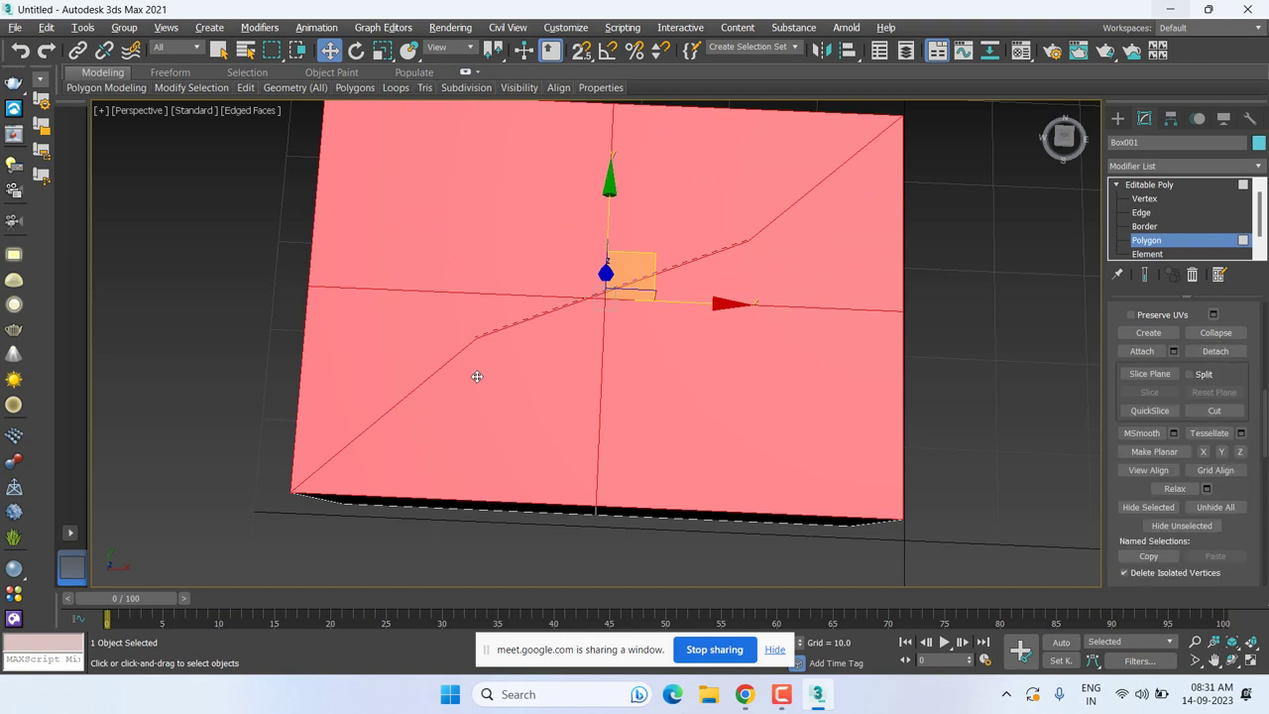
Undo the stray diagonal cut, clear the selection and return to Editable Poly object level.
right_click(981, 281)
key("ctrl+z")
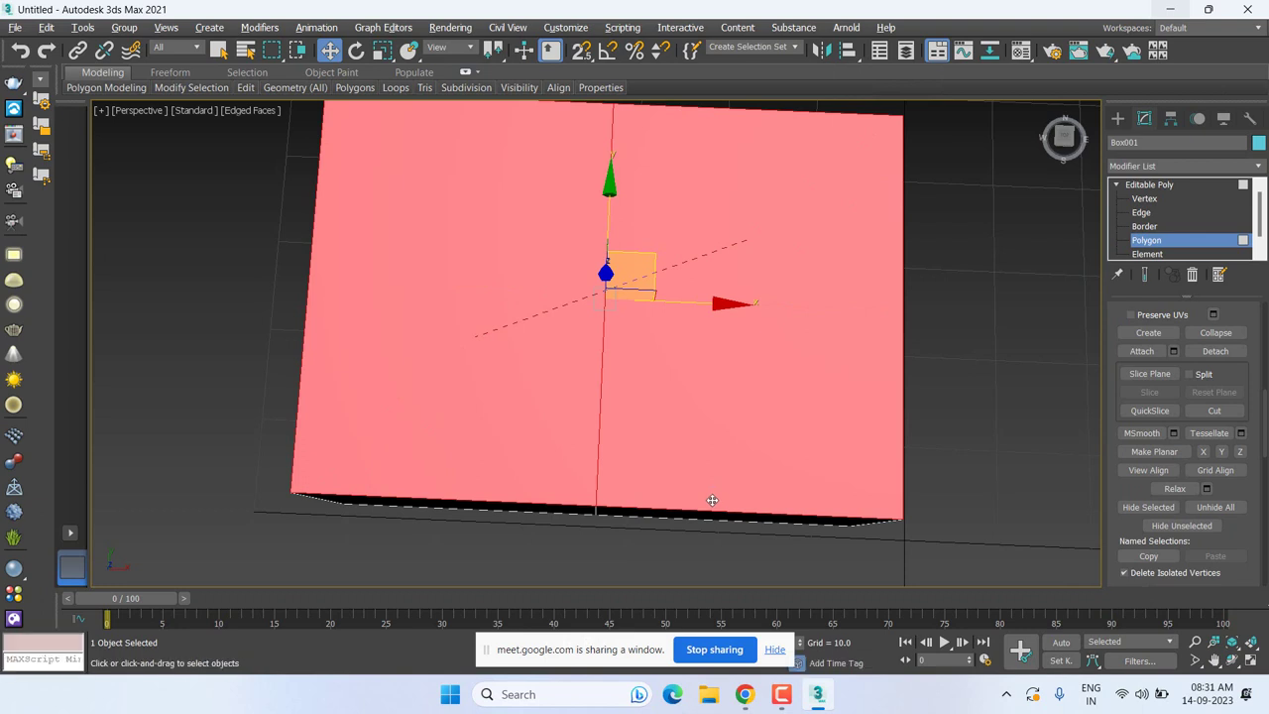
left_click(992, 417)
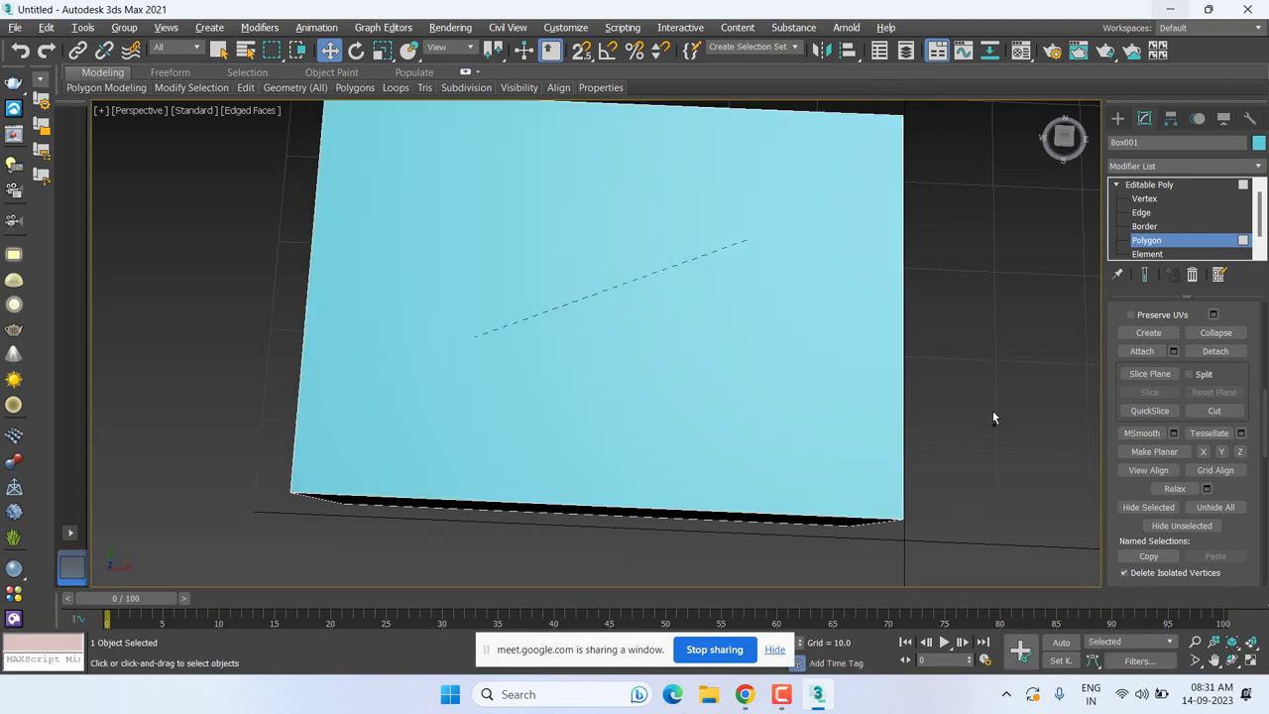
left_click(1159, 184)
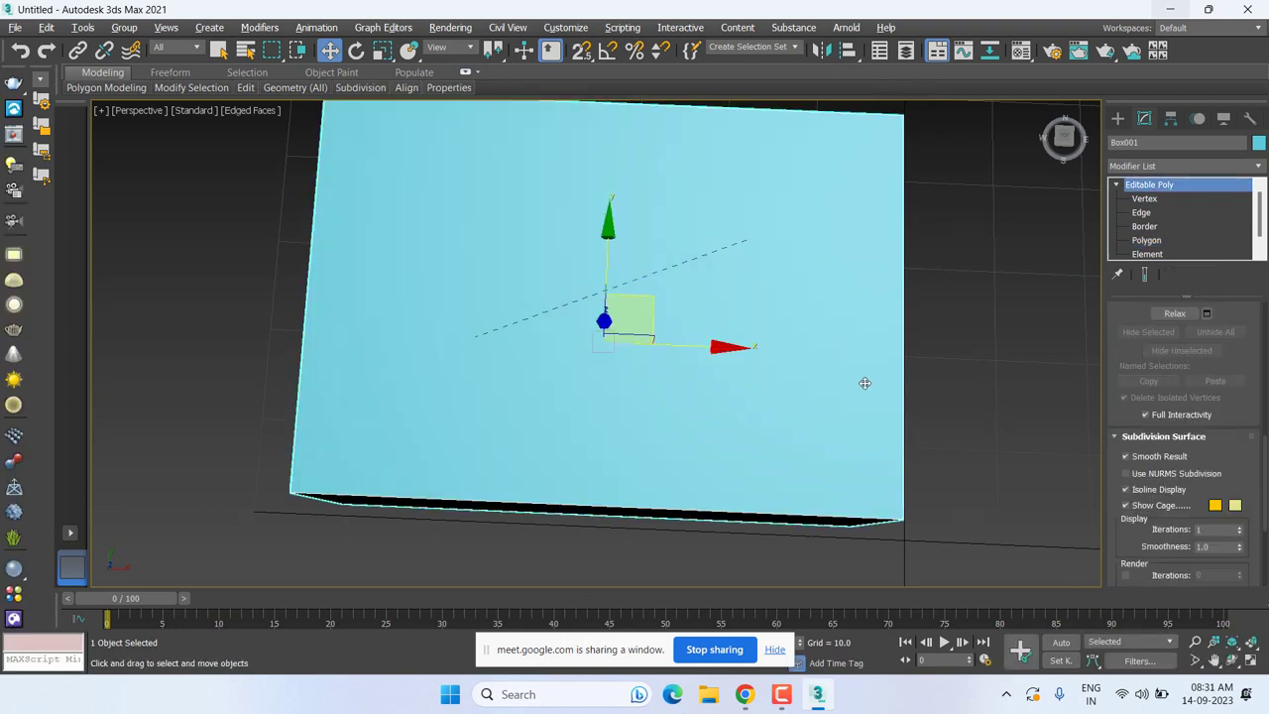
mouse_move(863, 375)
middle_mouse_down("alt")
mouse_move(898, 371)
mouse_move(815, 378)
middle_mouse_up("alt")
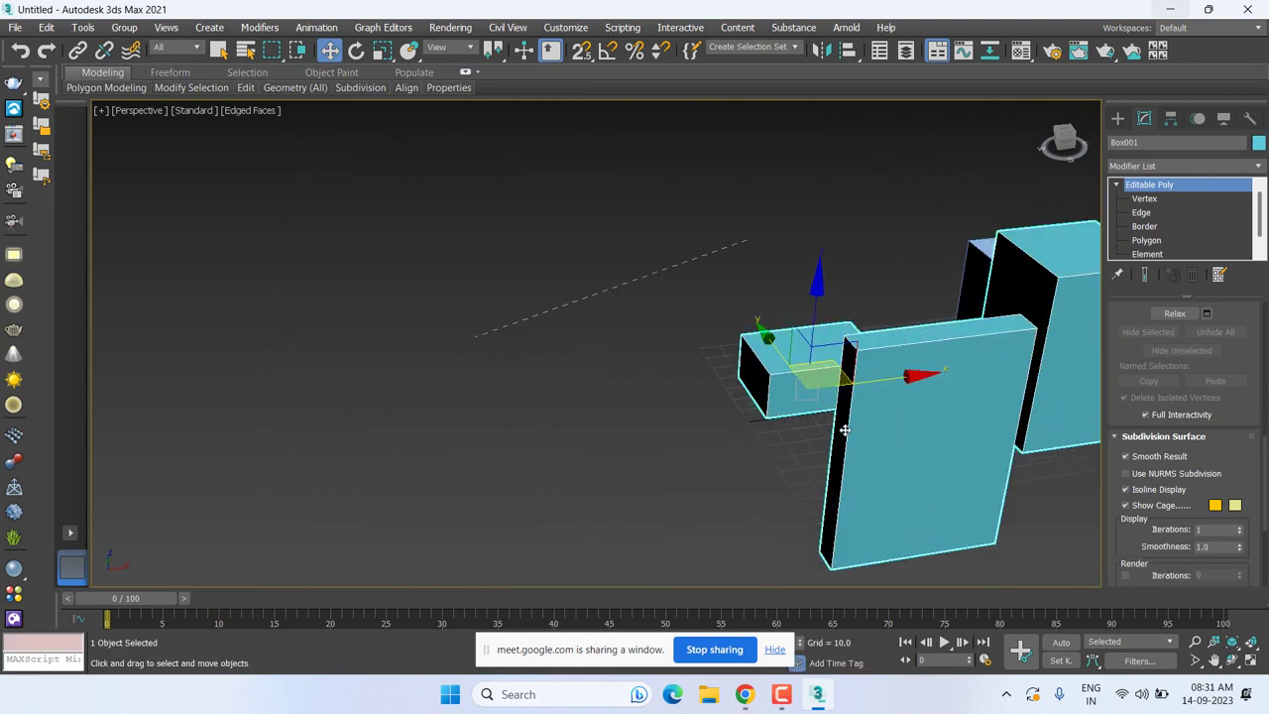
At Polygon level, select the box's top face and centre it in the view.
left_click(1150, 239)
left_click(882, 313)
scroll(882, 313, "up", 3)
mouse_move(882, 313)
middle_mouse_down()
mouse_move(673, 400)
mouse_move(748, 413)
mouse_move(686, 396)
middle_mouse_up()
scroll(673, 401, "down", 5)
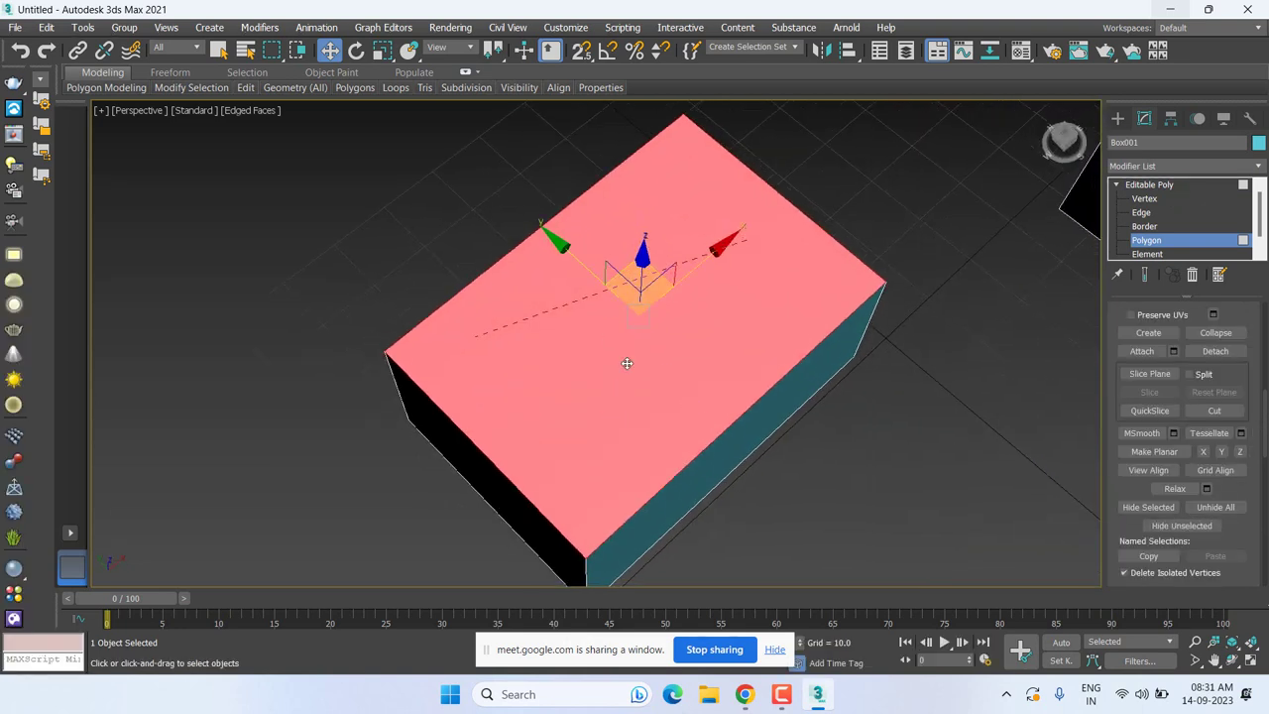
scroll(724, 311, "up", 3)
mouse_move(725, 311)
middle_mouse_down()
mouse_move(967, 507)
mouse_move(688, 359)
mouse_move(713, 337)
mouse_move(784, 363)
mouse_move(739, 367)
middle_mouse_up()
scroll(738, 367, "down", 1)
scroll(737, 326, "down", 3)
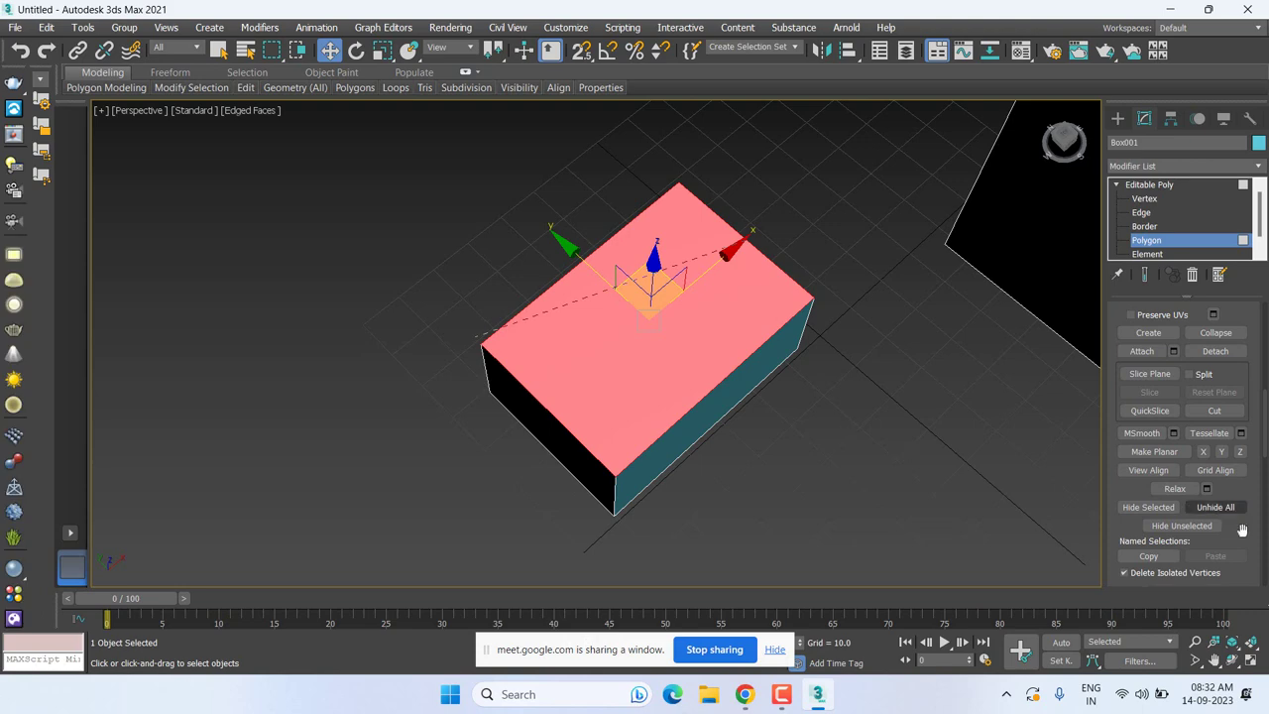
Cut new edges across the top face from the back edge to the front, and down the front face.
left_click(1236, 415)
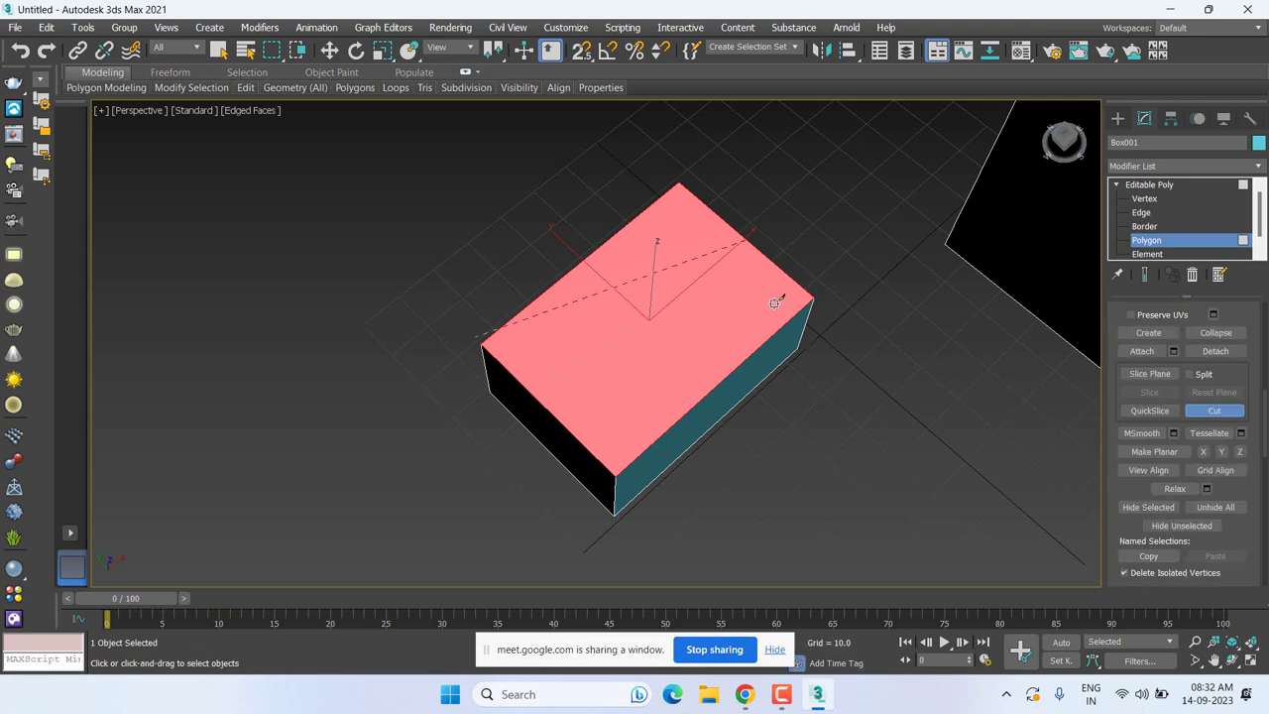
left_click(568, 271)
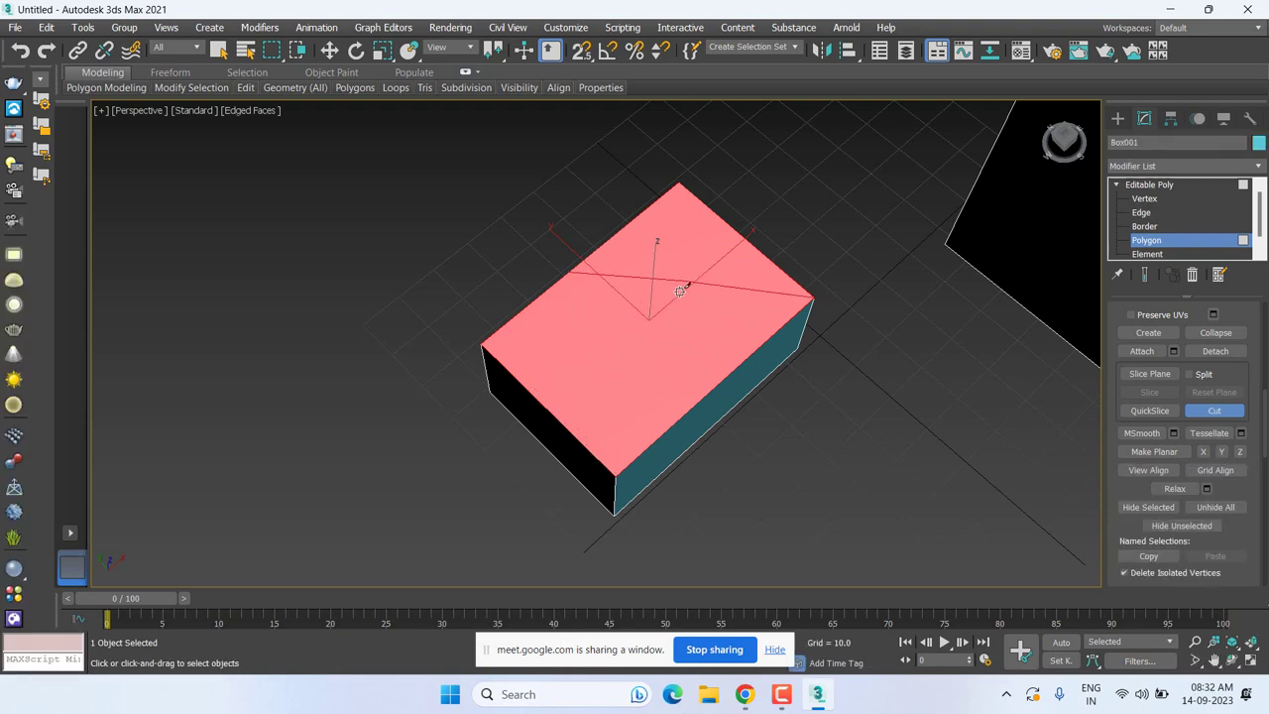
left_click(696, 403)
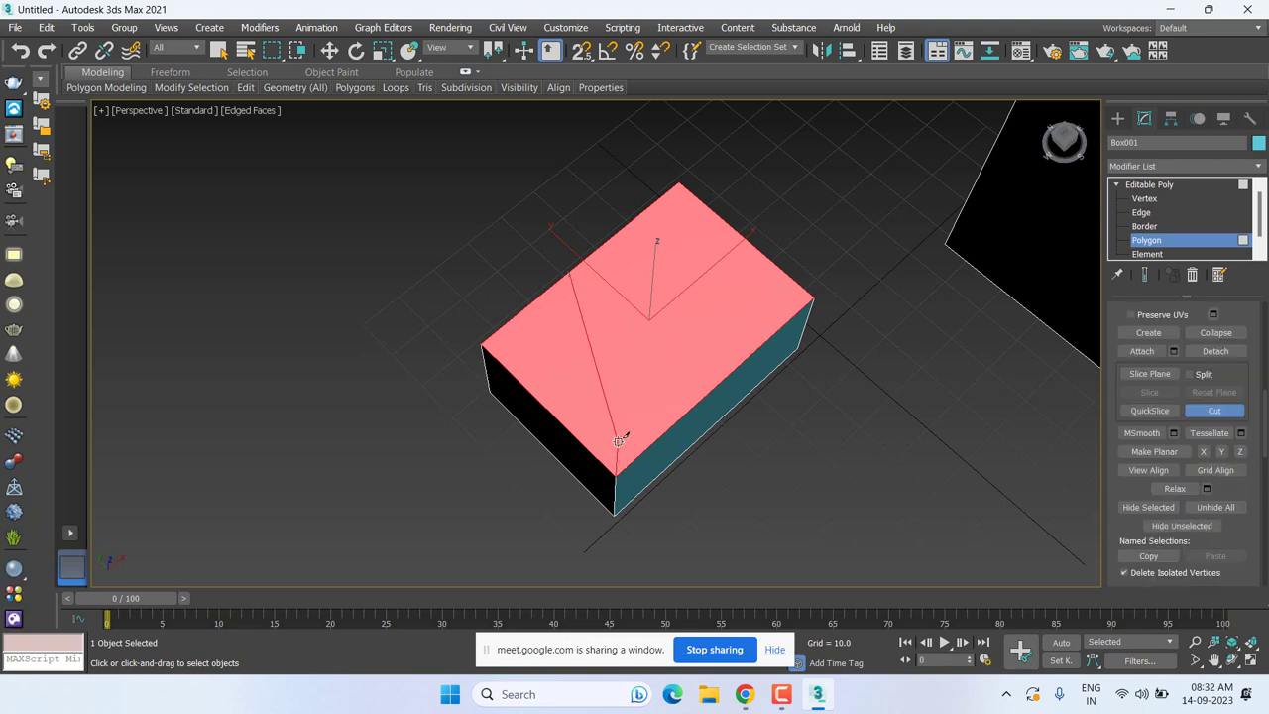
left_click(708, 391)
left_click(662, 339)
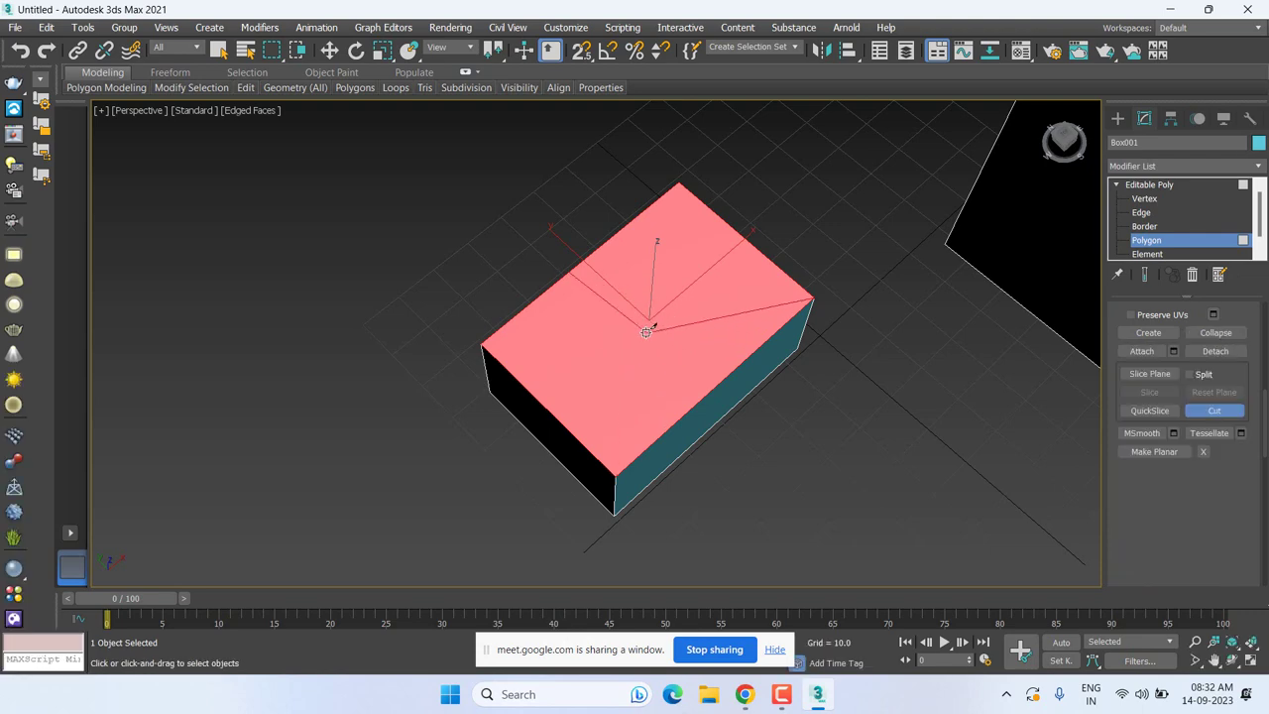
left_click(702, 397)
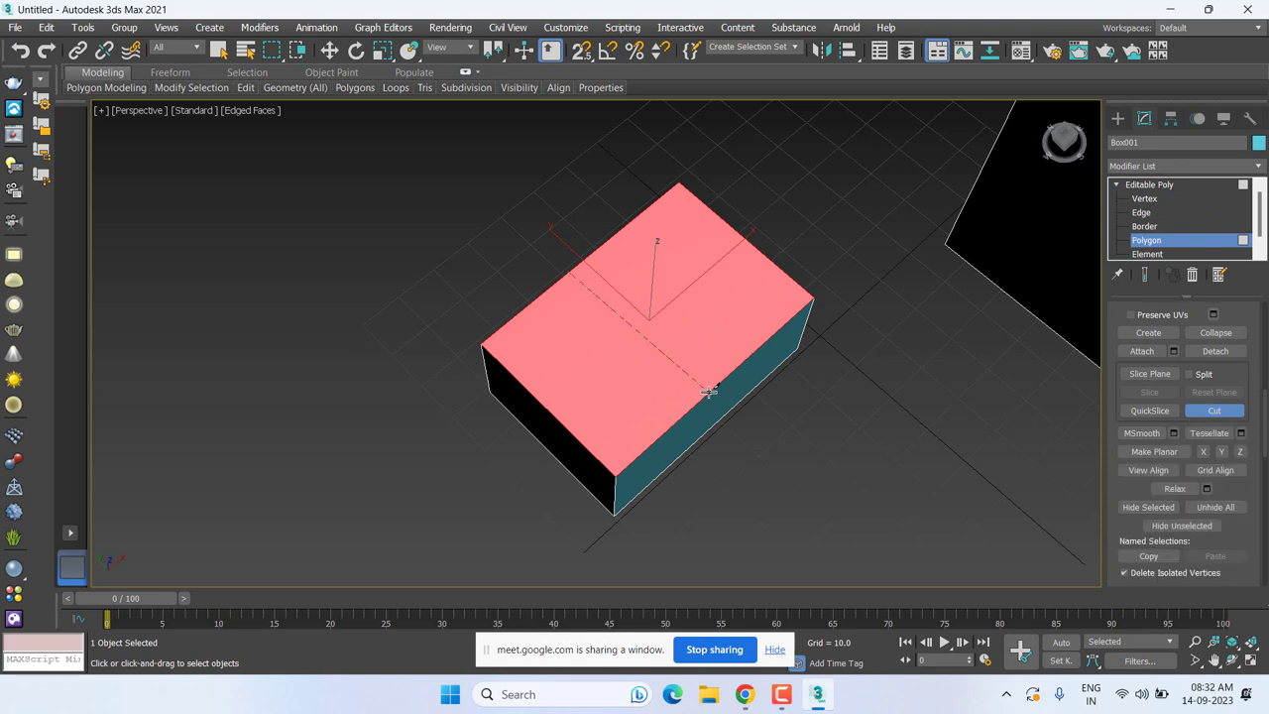
left_click(709, 391)
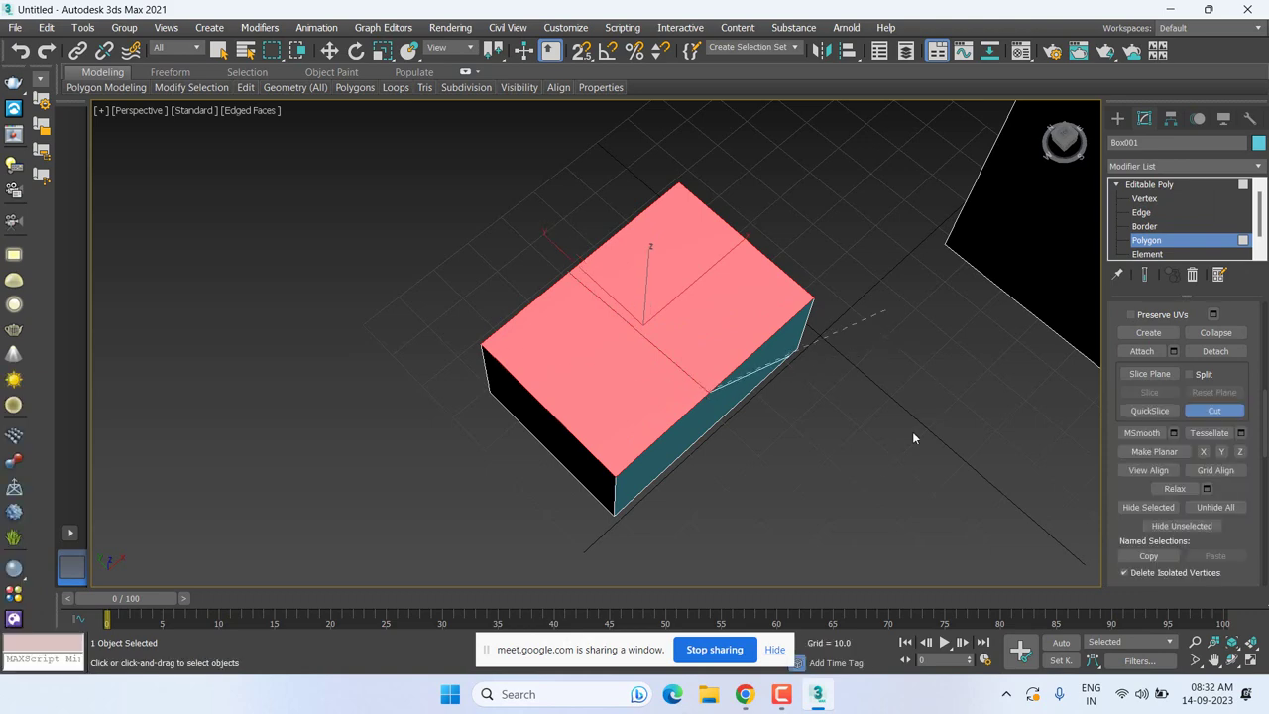
left_click(701, 436)
key("w")
middle_click_drag(858, 377, 797, 348, "alt")
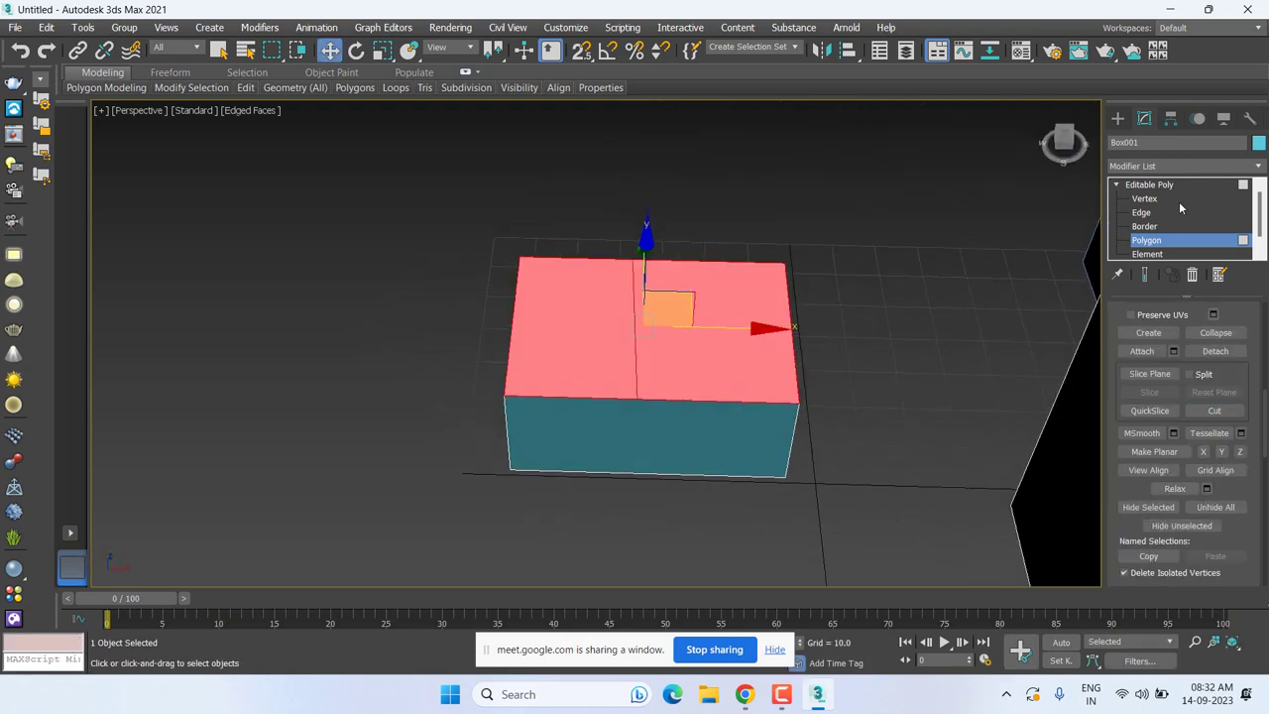
left_click(1150, 199)
scroll(638, 363, "up", 3)
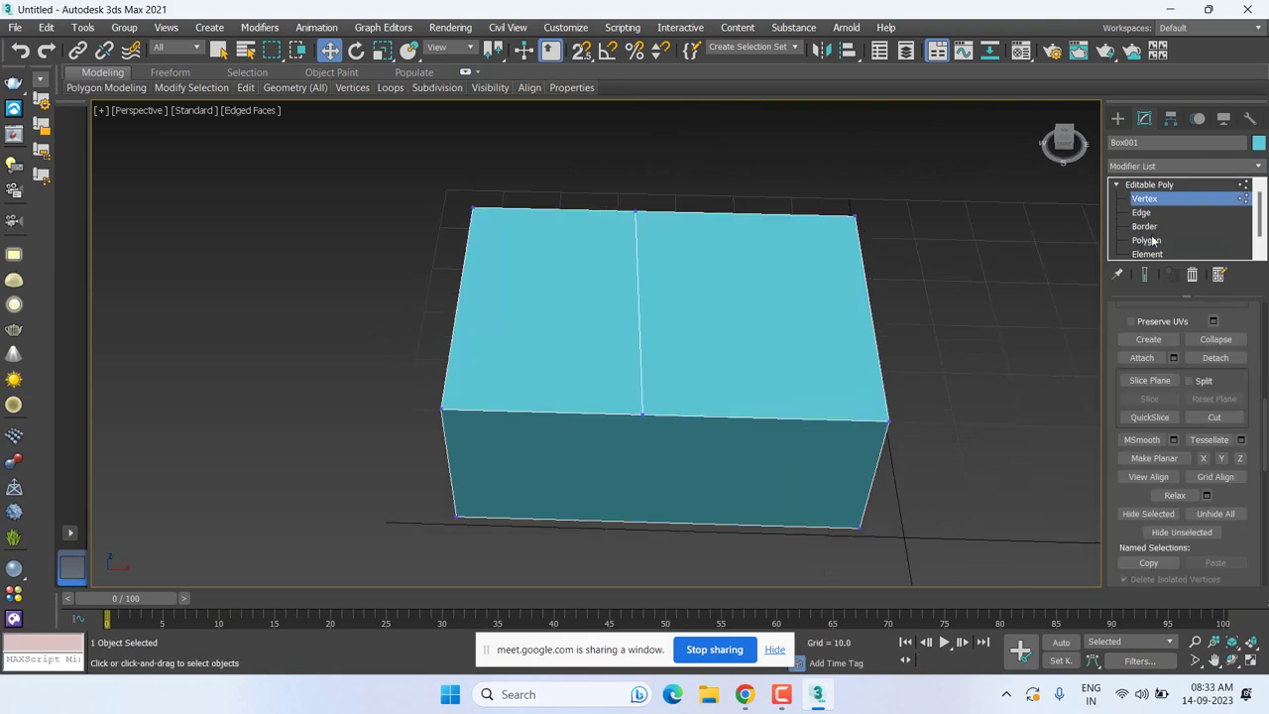
left_click(1141, 213)
left_click(640, 315)
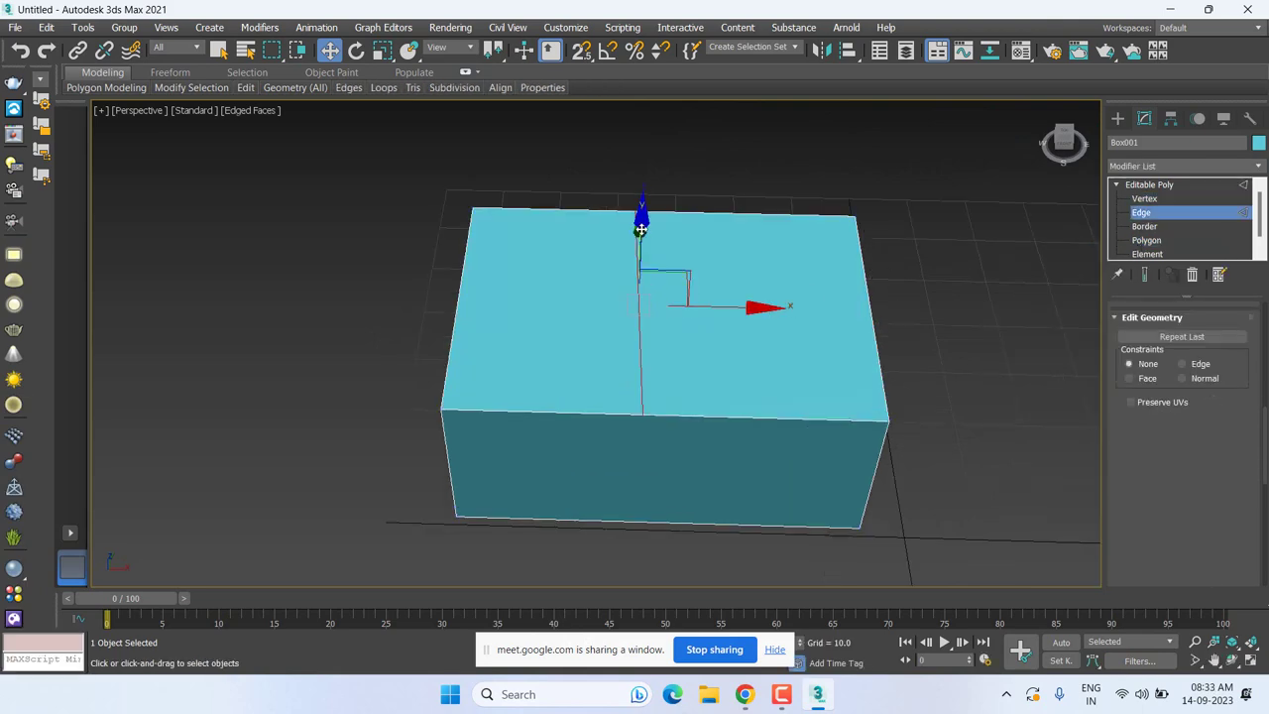
middle_click_drag(640, 229, 852, 304, "alt")
middle_click_drag(883, 297, 559, 385, "alt")
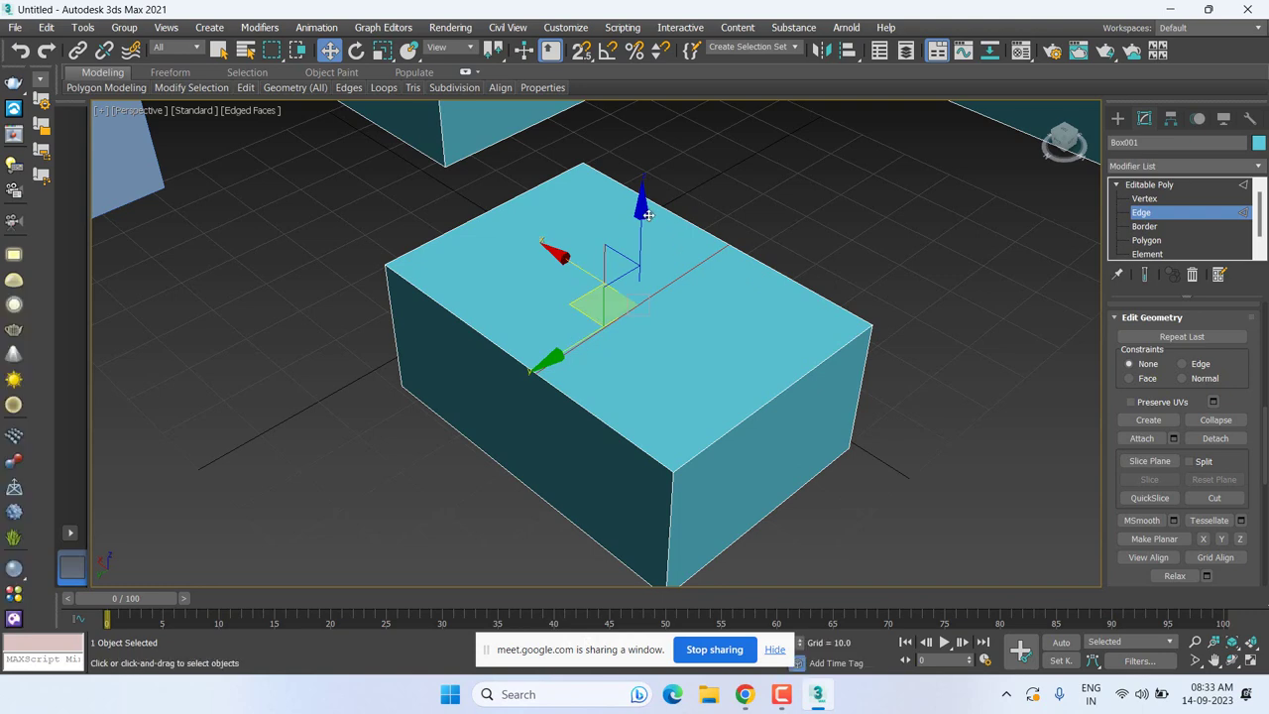
left_click_drag(644, 193, 663, 69)
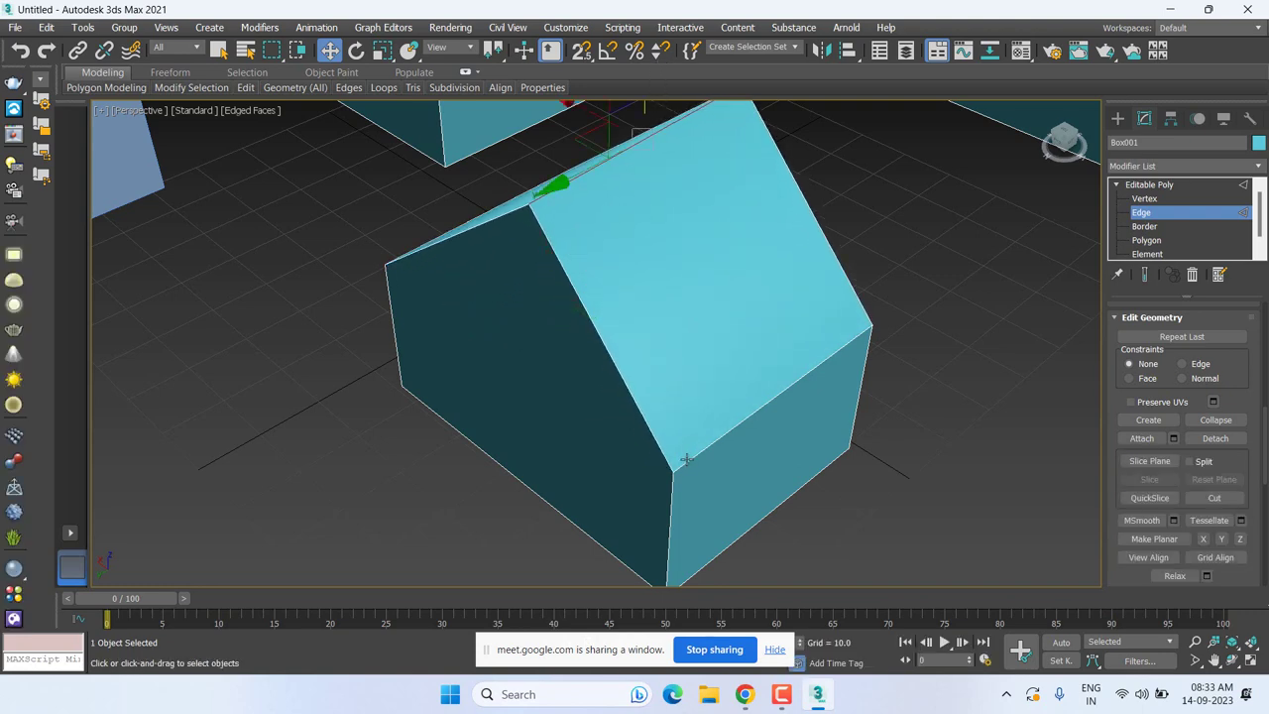
key("ctrl+z")
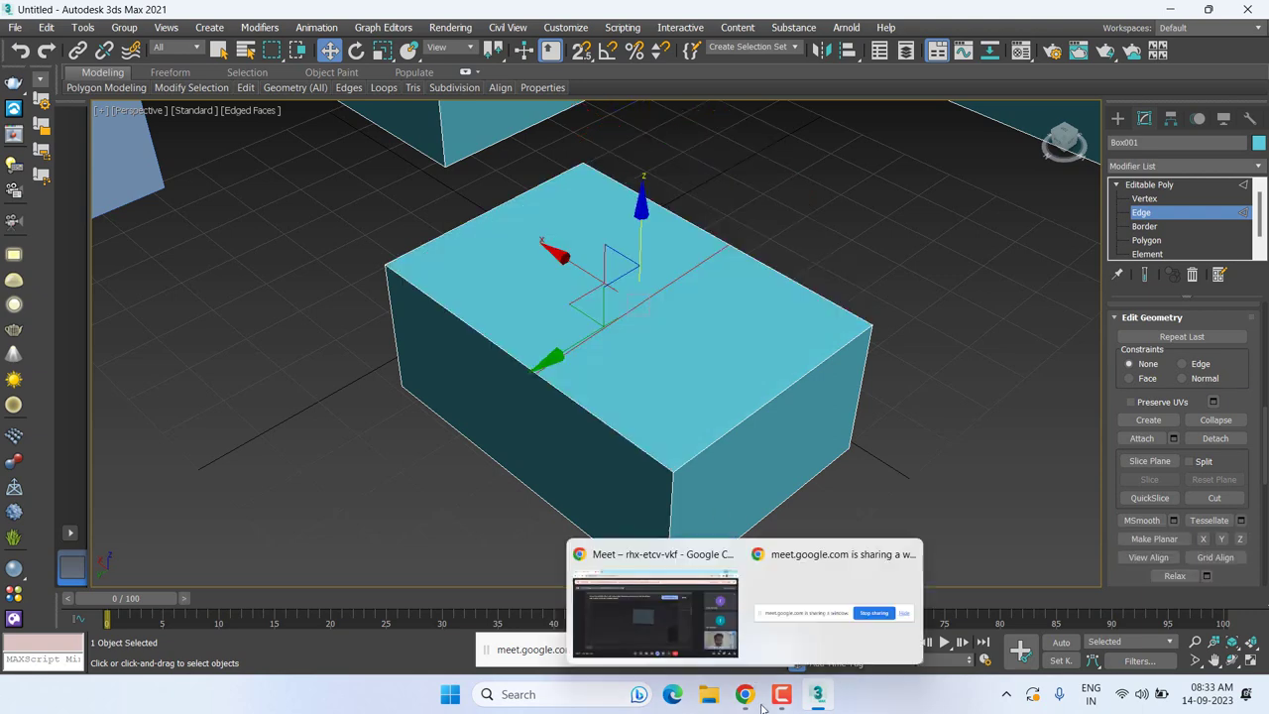
mouse_move(743, 693)
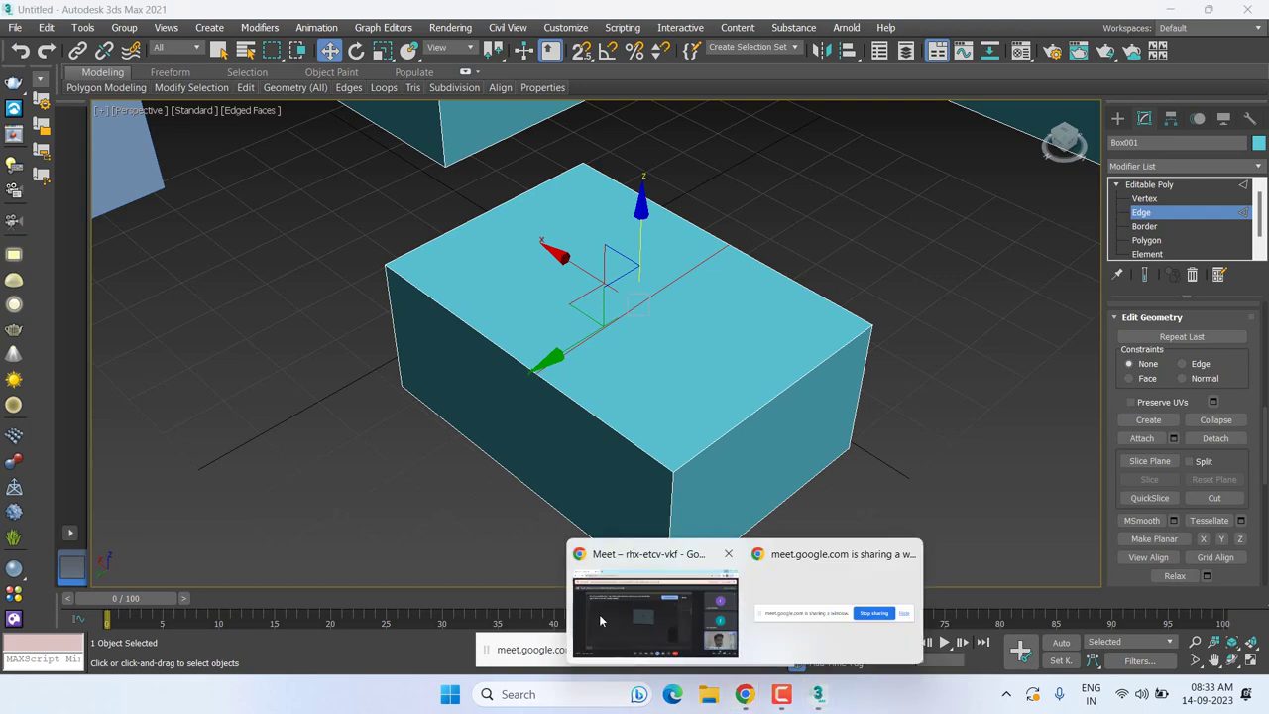
left_click(598, 612)
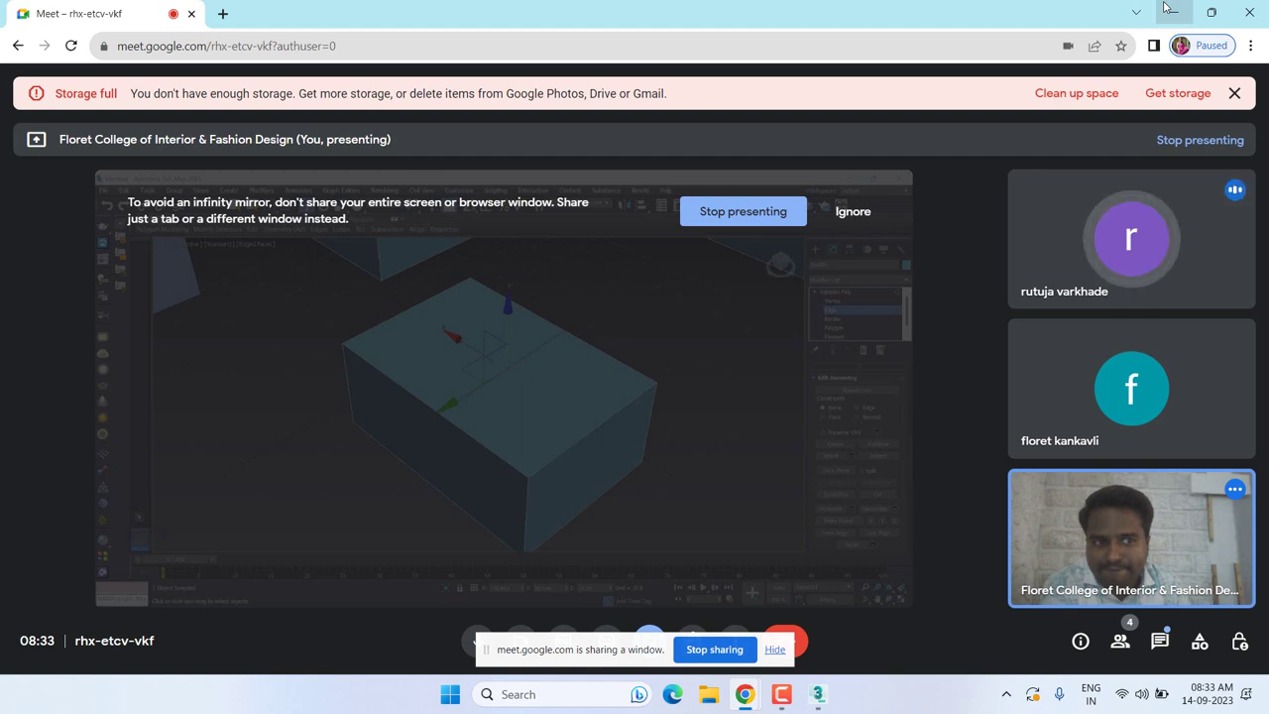
left_click(1170, 13)
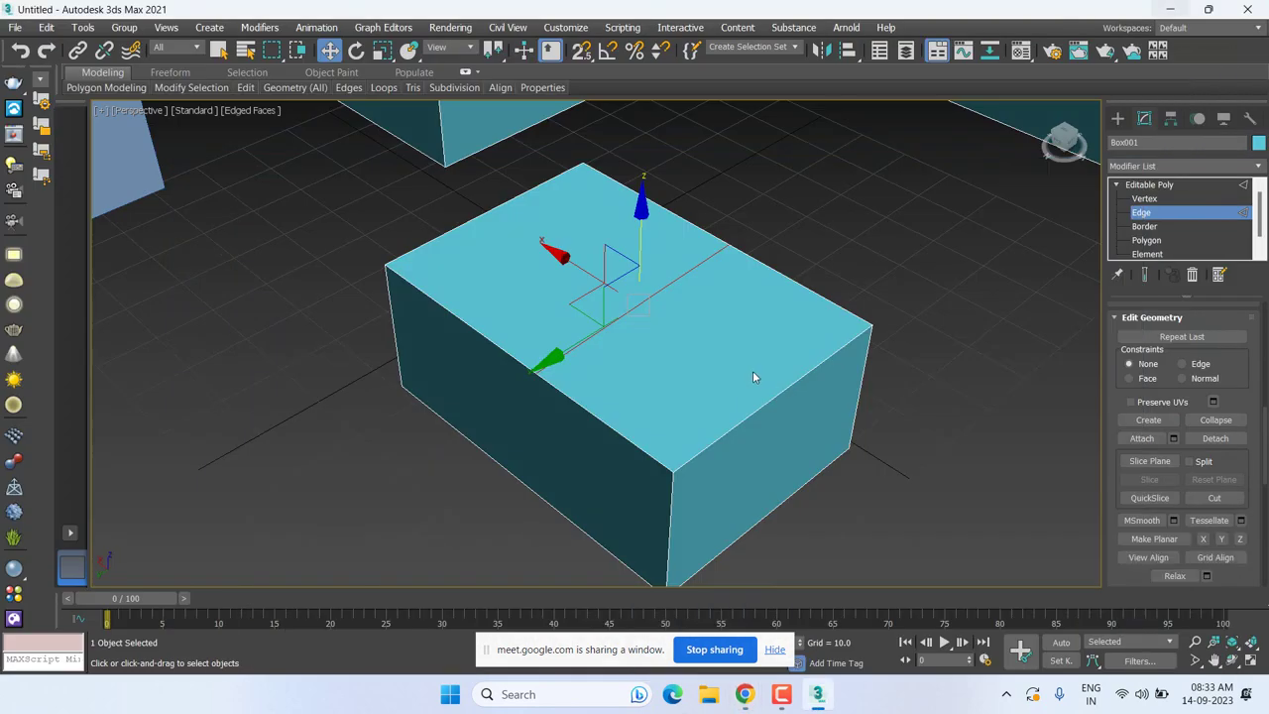
scroll(763, 421, "up", 3)
middle_click_drag(751, 412, 775, 436)
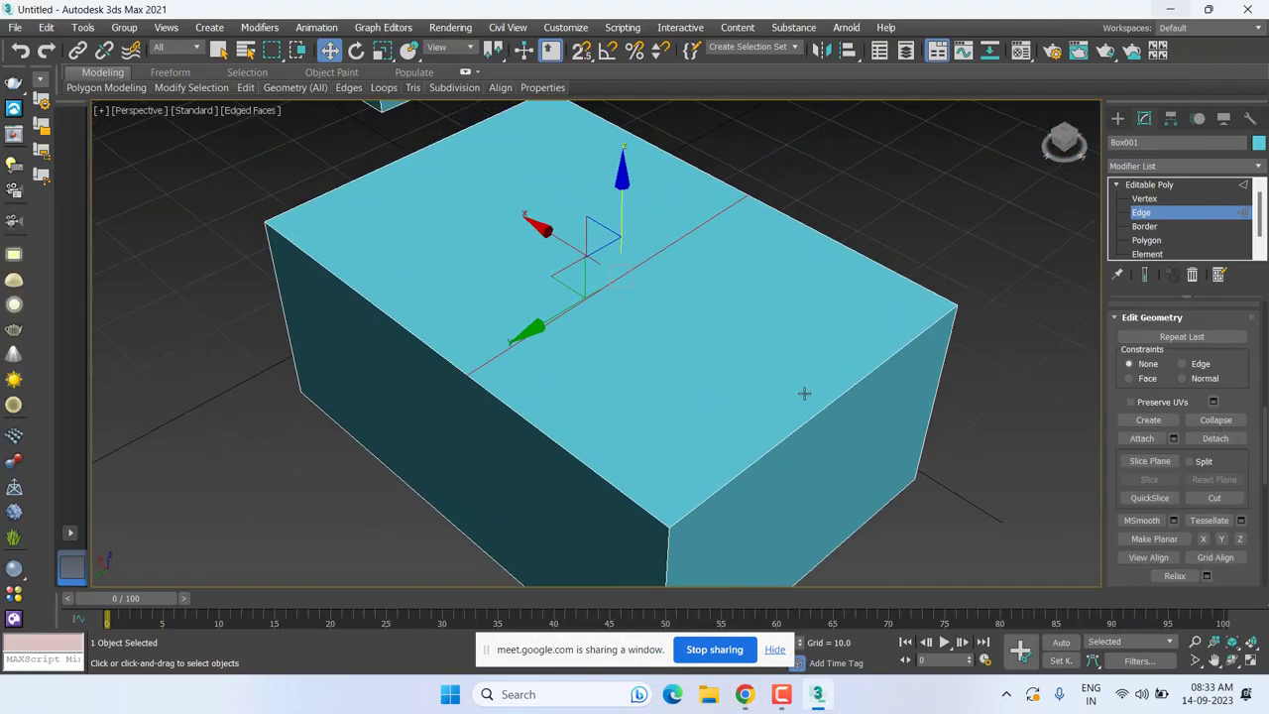
mouse_move(804, 367)
middle_mouse_down("alt")
mouse_move(813, 374)
mouse_move(745, 349)
middle_mouse_up("alt")
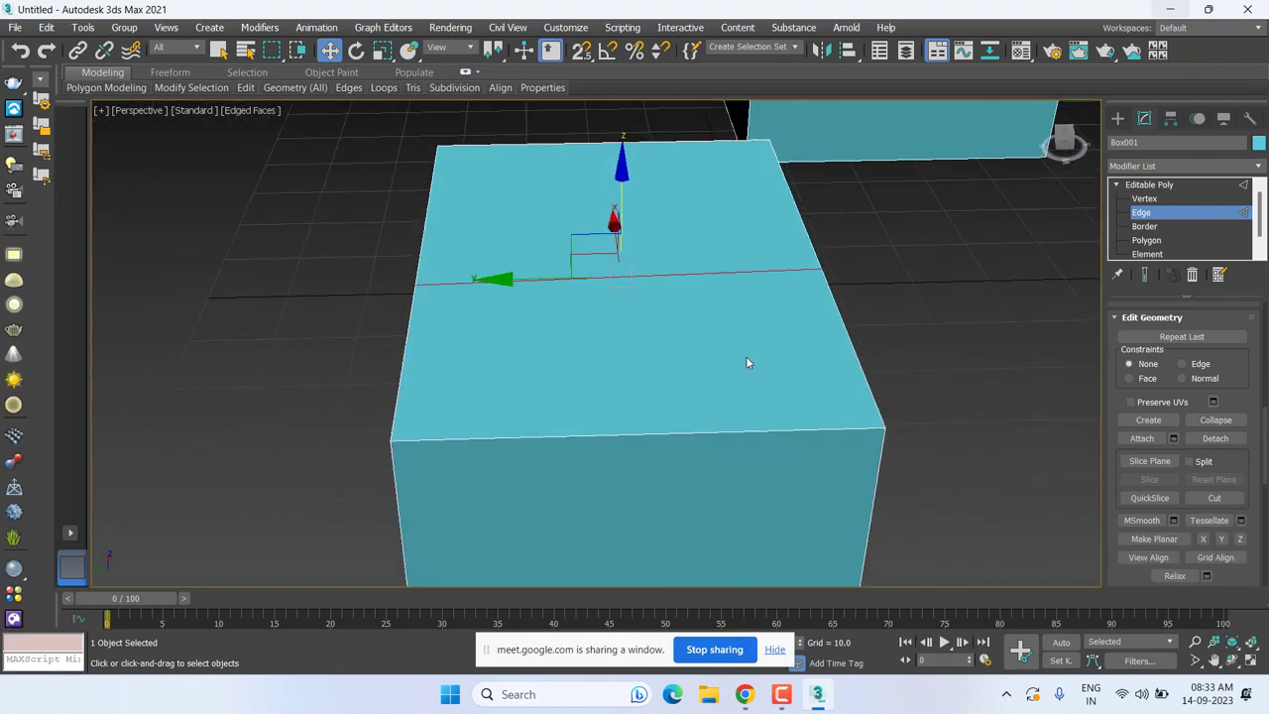
scroll(553, 363, "down", 3)
middle_click_drag(561, 360, 553, 359, "alt")
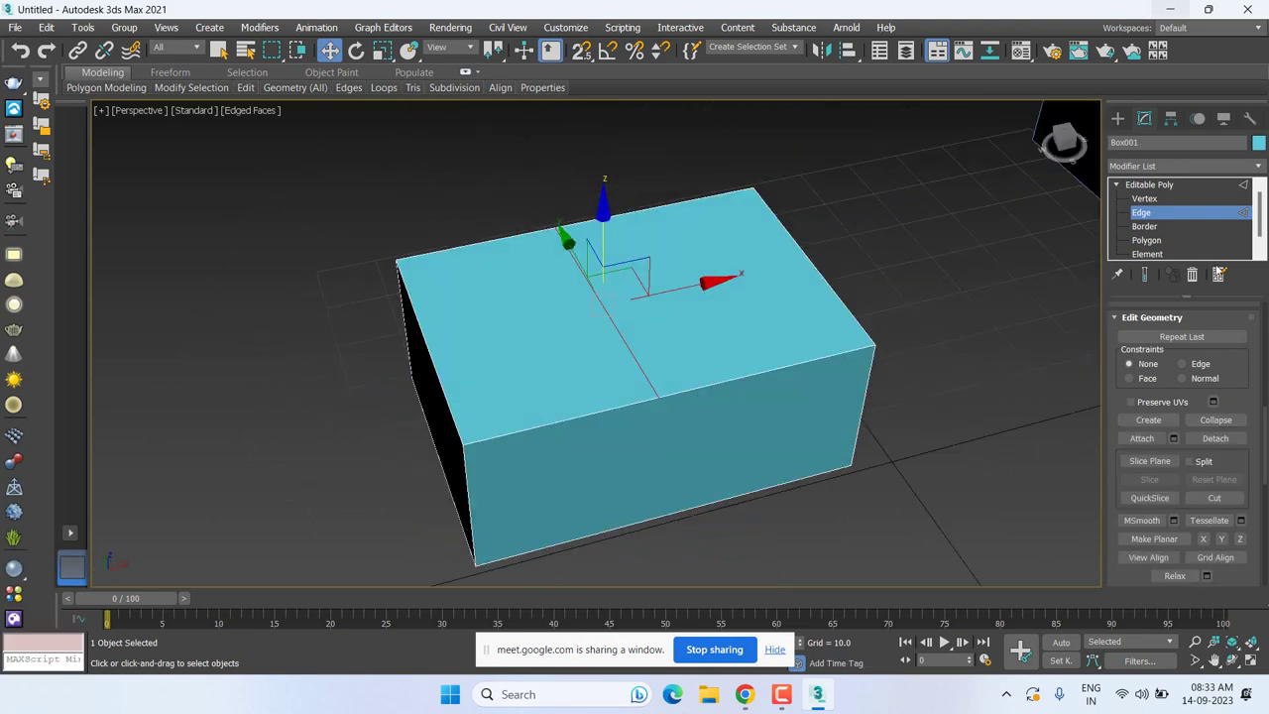
left_click_drag(1253, 385, 1254, 226)
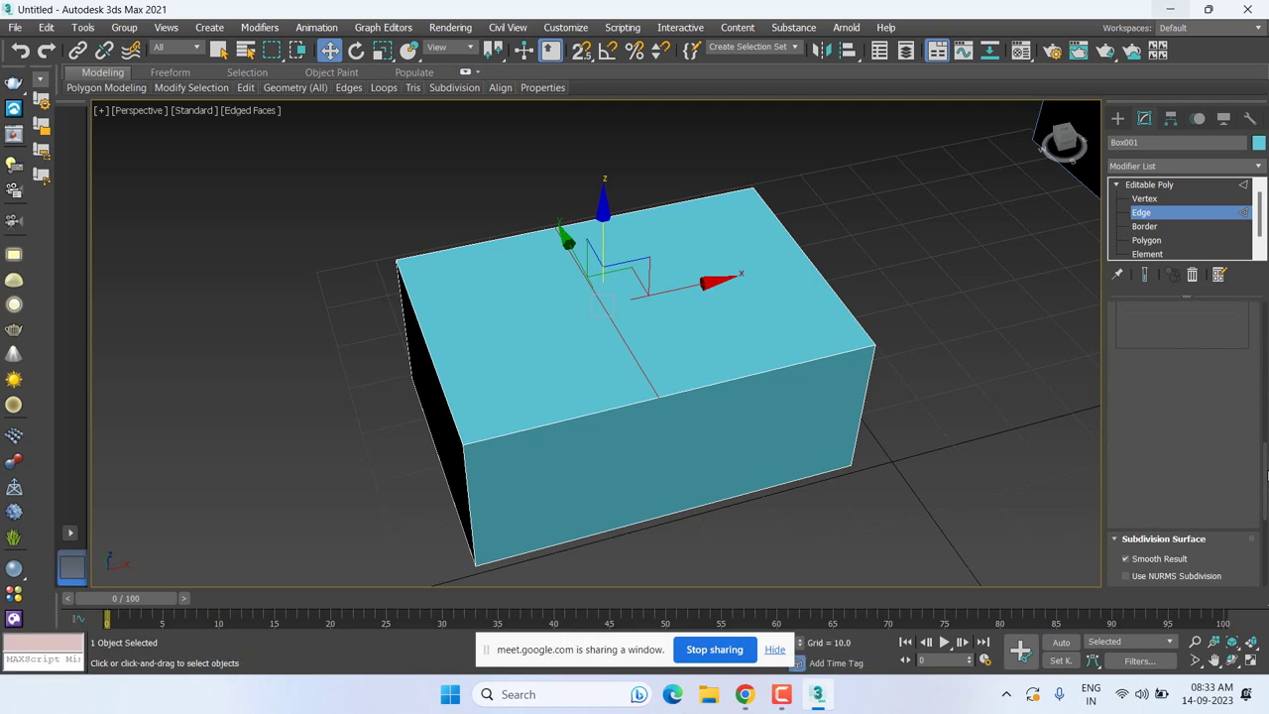
middle_click_drag(963, 404, 824, 439)
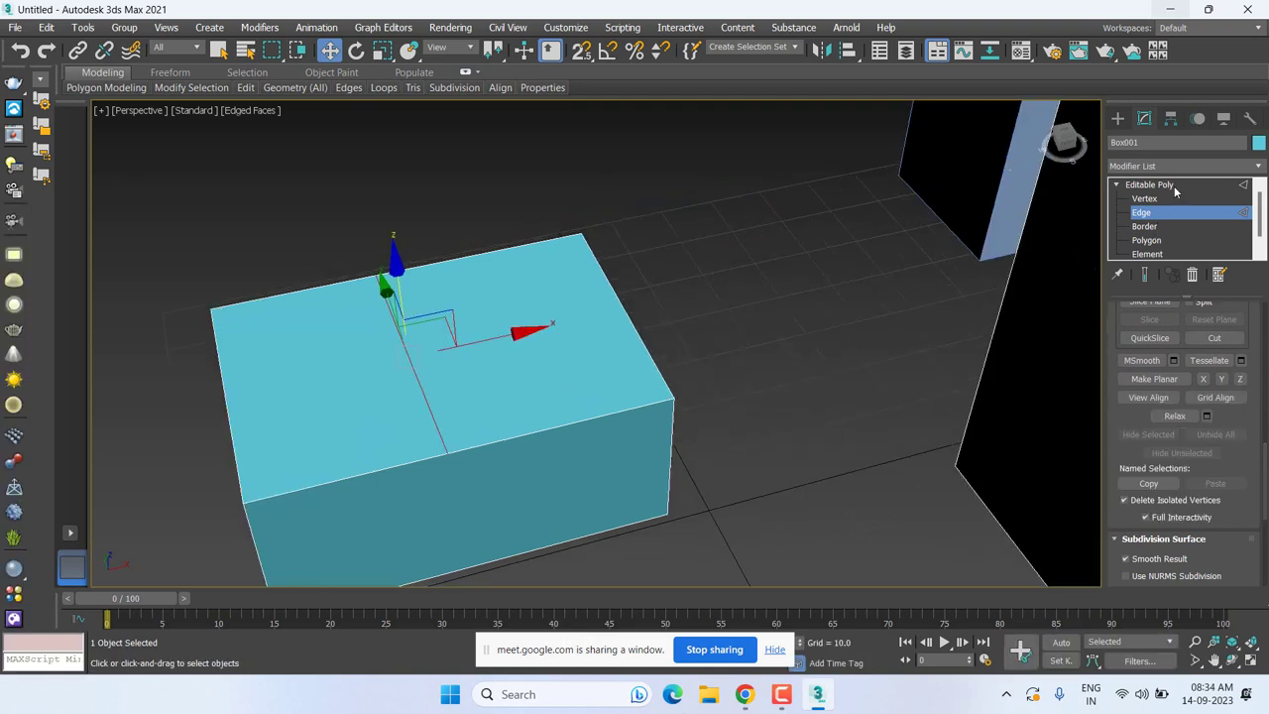
left_click(1173, 188)
Delete the teal box and the blue Box002, emptying the scene.
key("Delete")
scroll(753, 376, "down", 5)
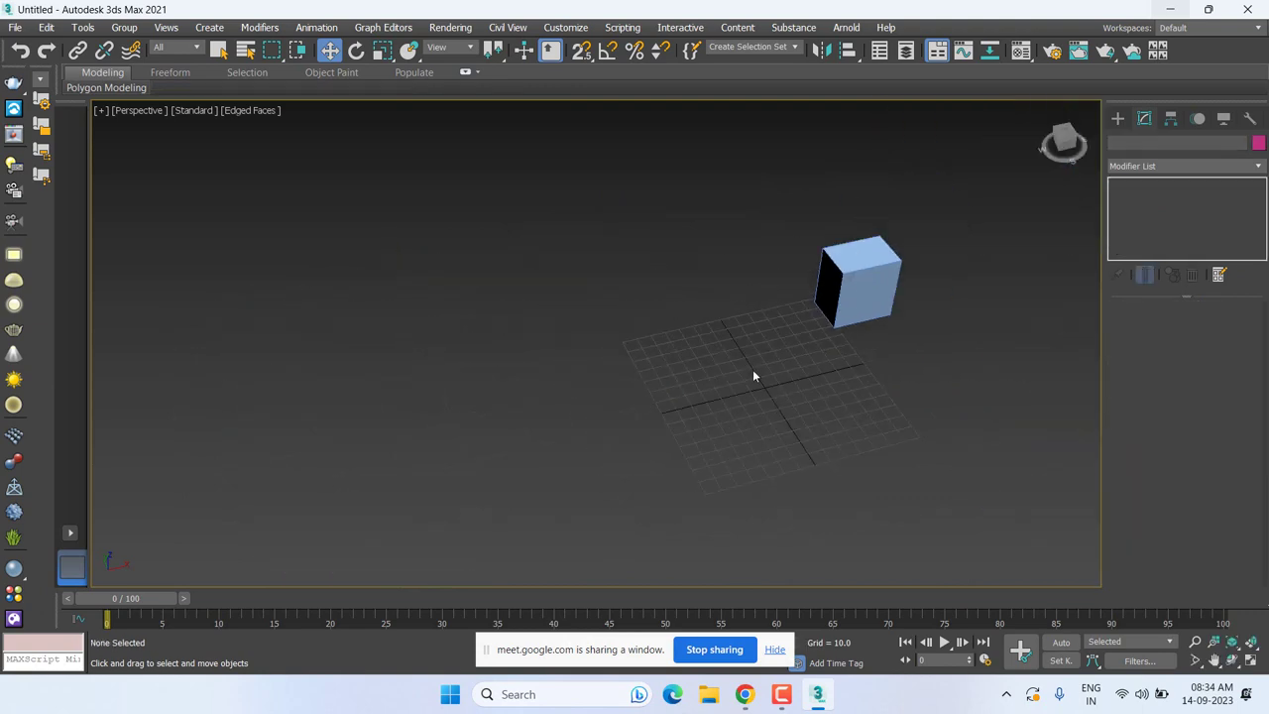
left_click(864, 316)
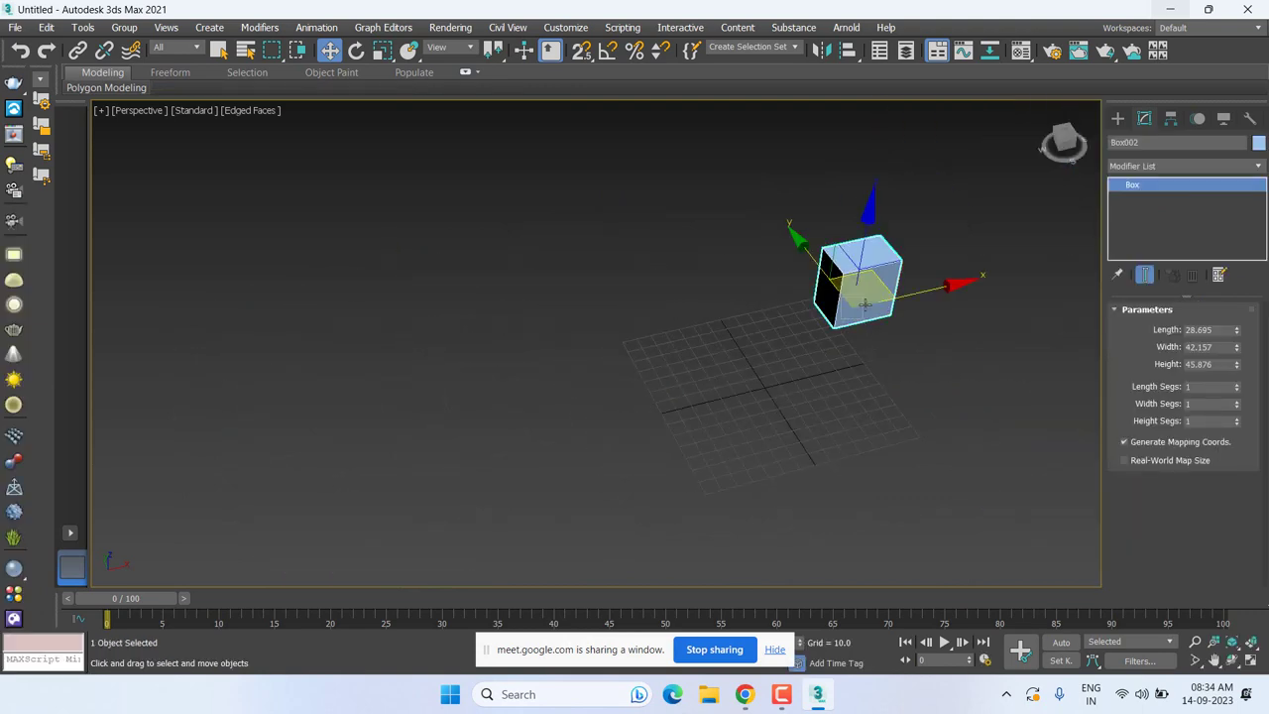
key("Delete")
Toggle the home grid off and back on, then show the Create panel's Standard Primitives.
key("g")
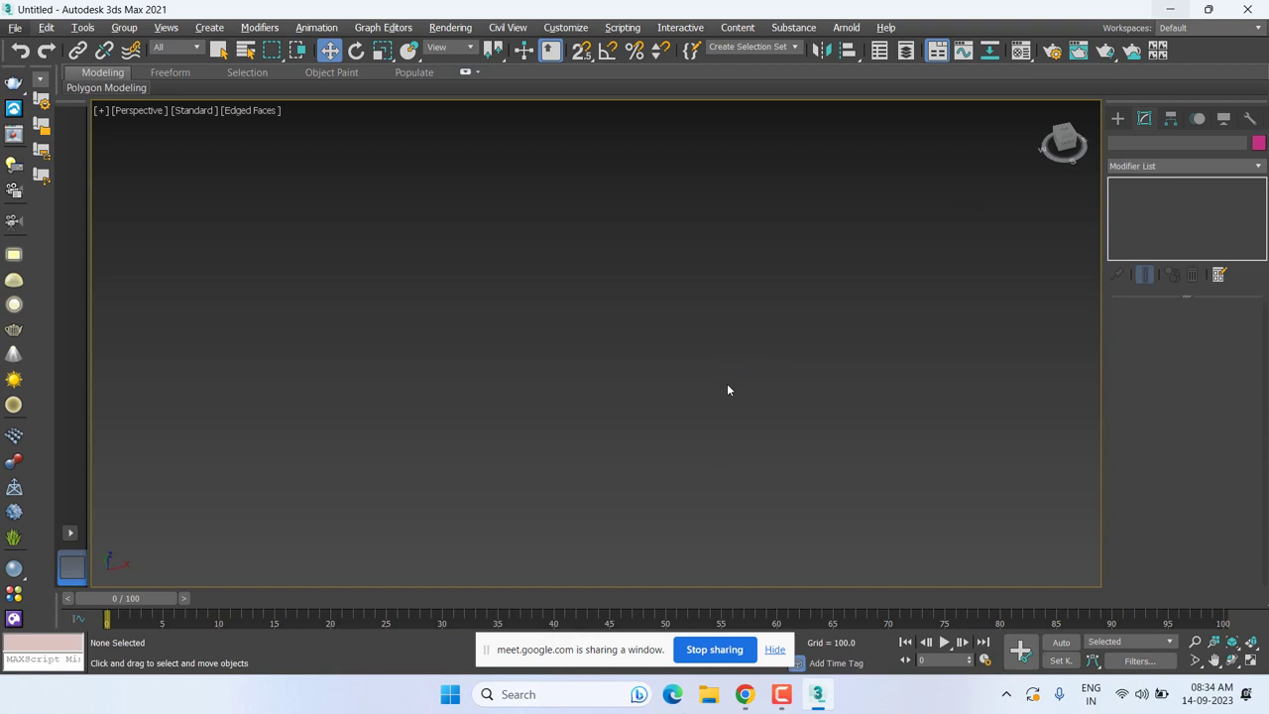
key("alt+g")
left_click(1114, 125)
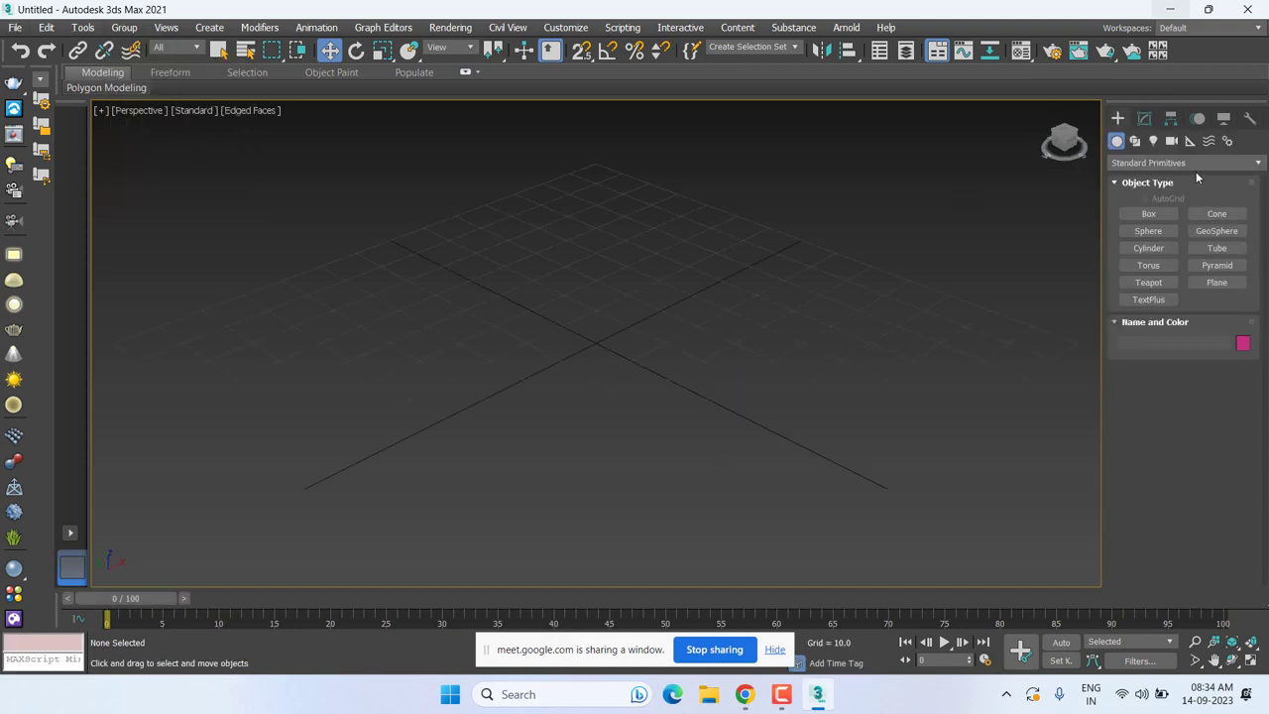
Create ChamferBox001 from Extended Primitives, about 91.9 × 119.3 × 13.9 with fillet 1.294.
left_click(1143, 122)
left_click(1117, 121)
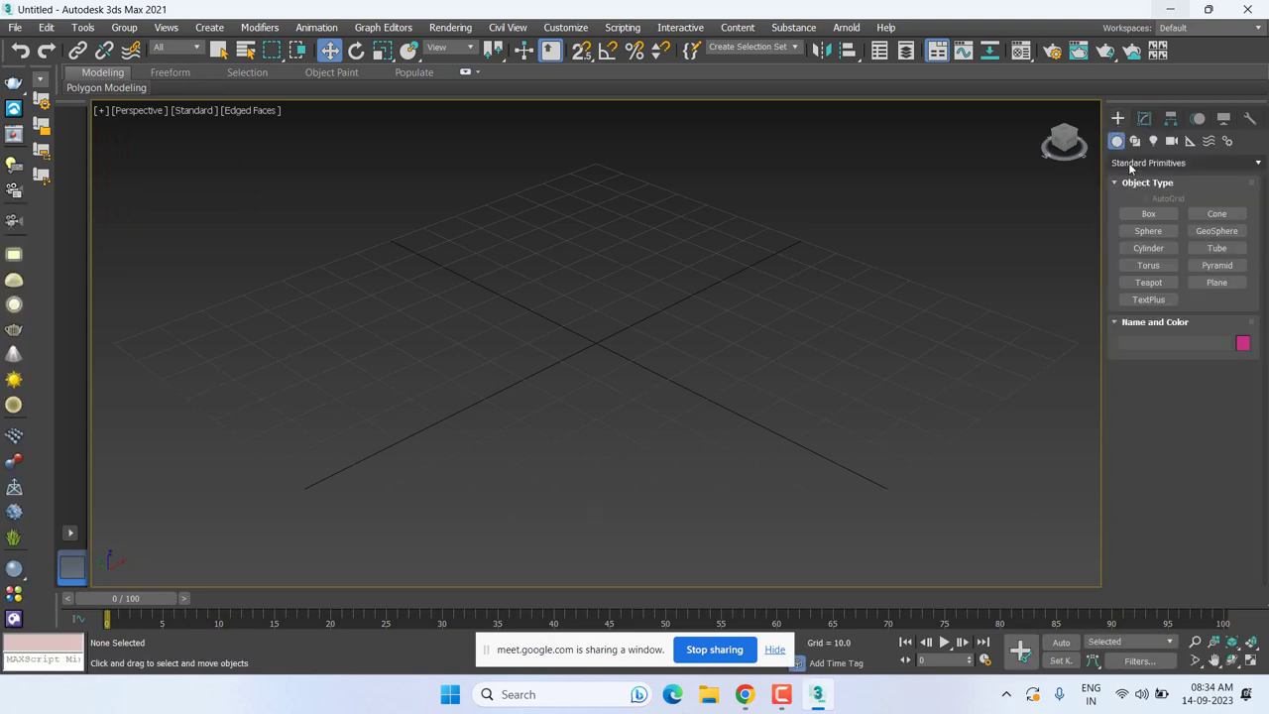
left_click(1132, 163)
left_click(1130, 208)
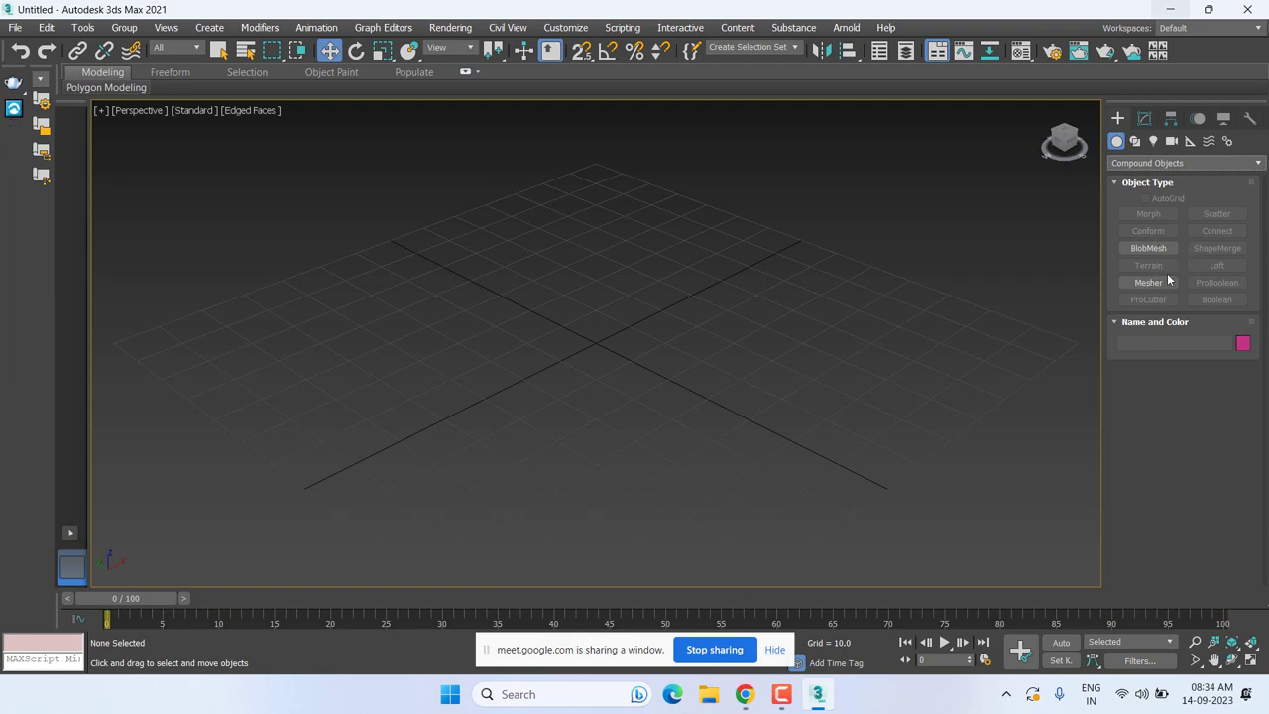
left_click(1135, 162)
left_click(1132, 190)
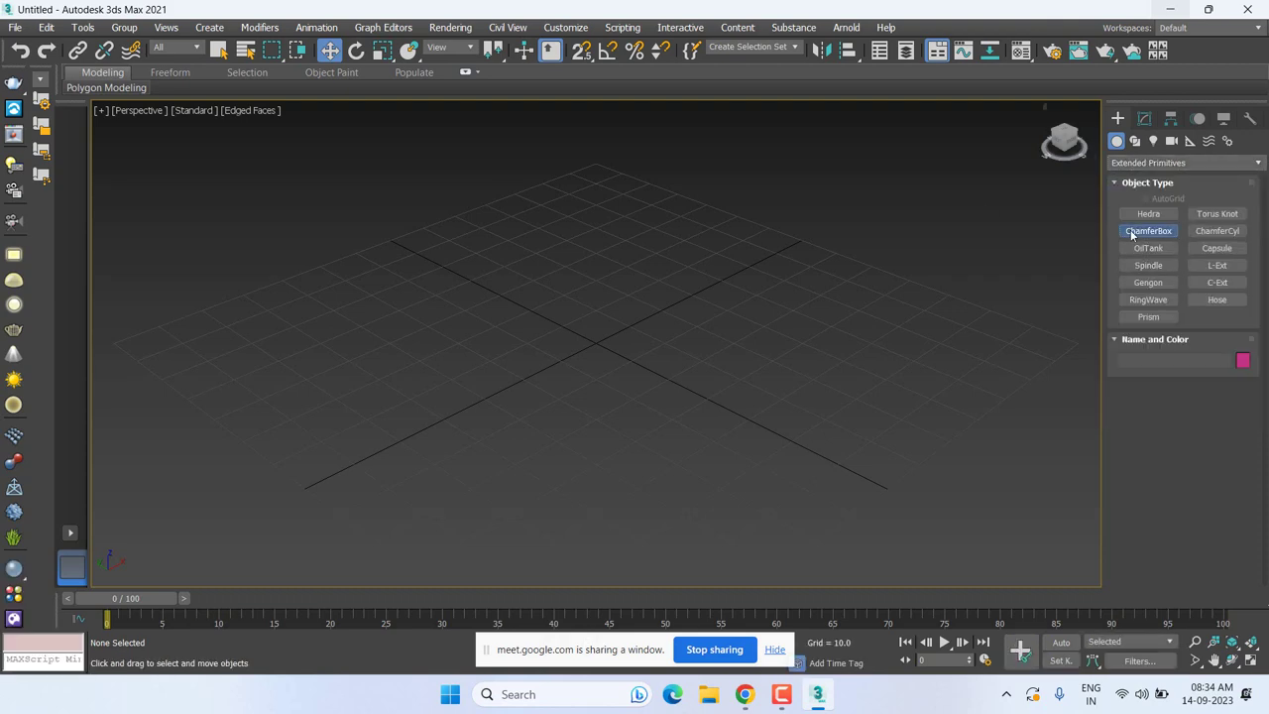
left_click(1155, 230)
left_click_drag(214, 361, 937, 315)
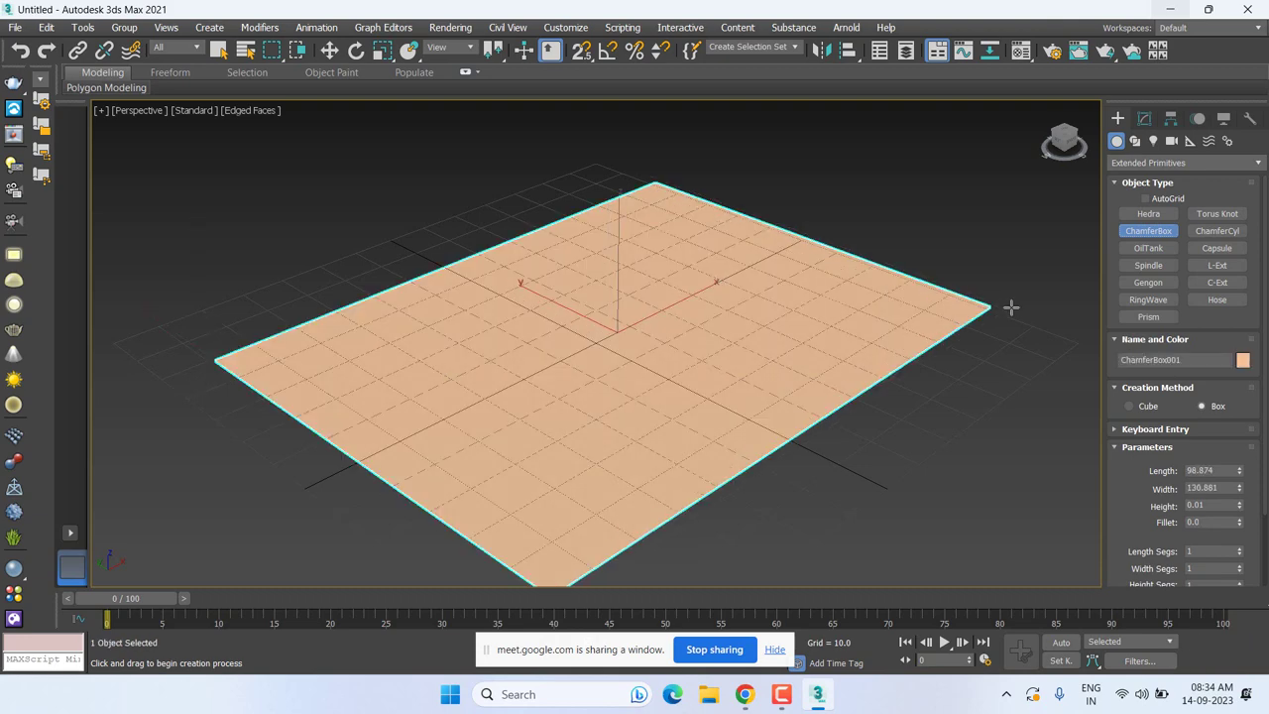
left_click(922, 241)
left_click(921, 239)
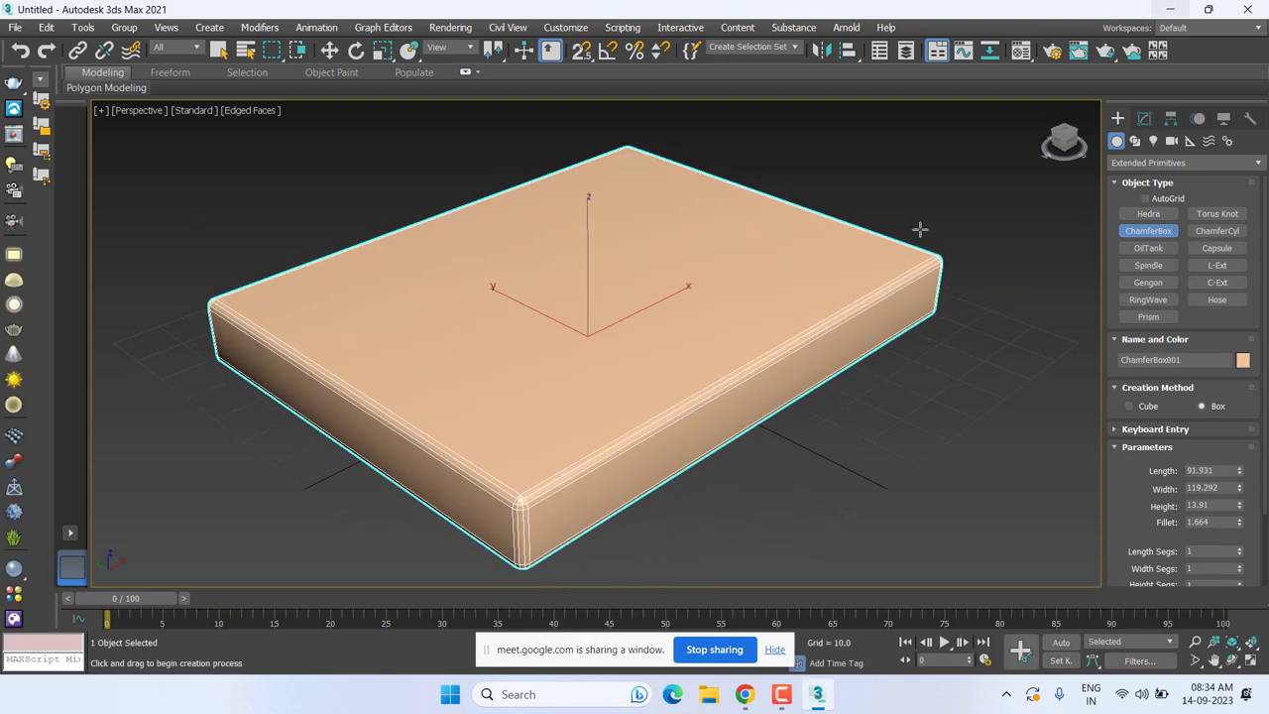
End ChamferBox creation and clear the selection, back in the Create panel.
right_click(815, 327)
left_click(997, 436)
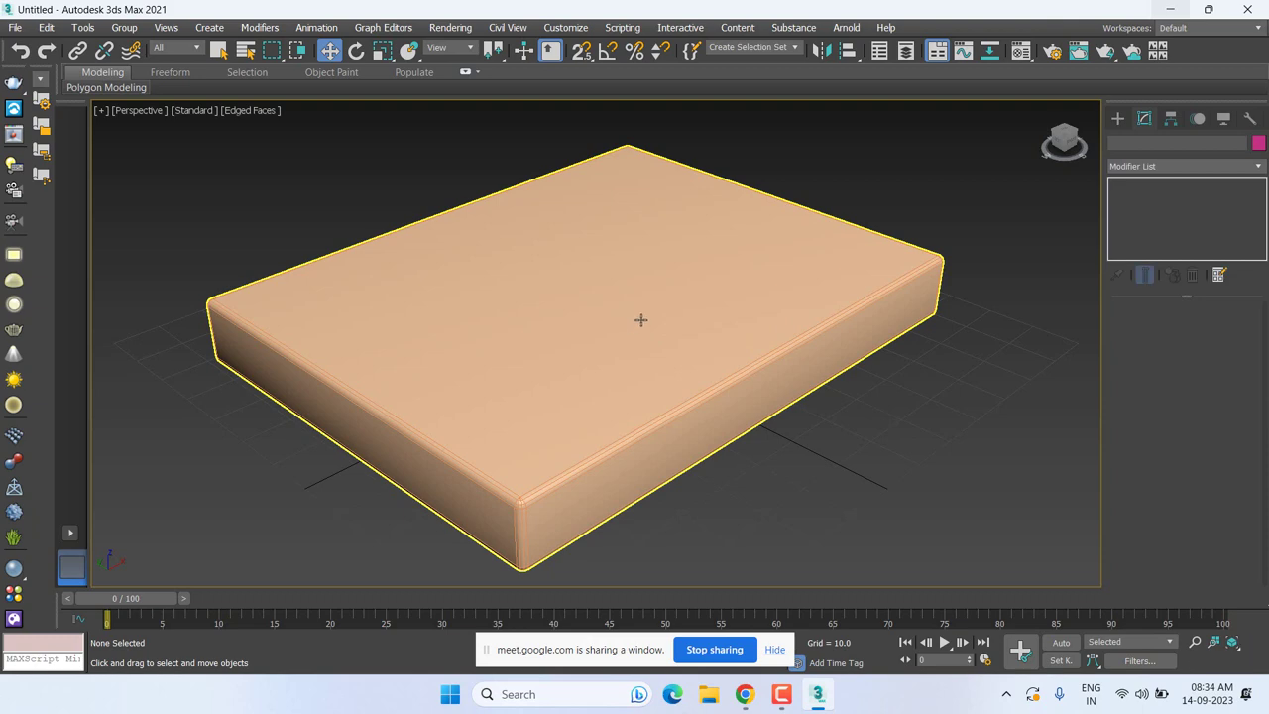
left_click(1117, 119)
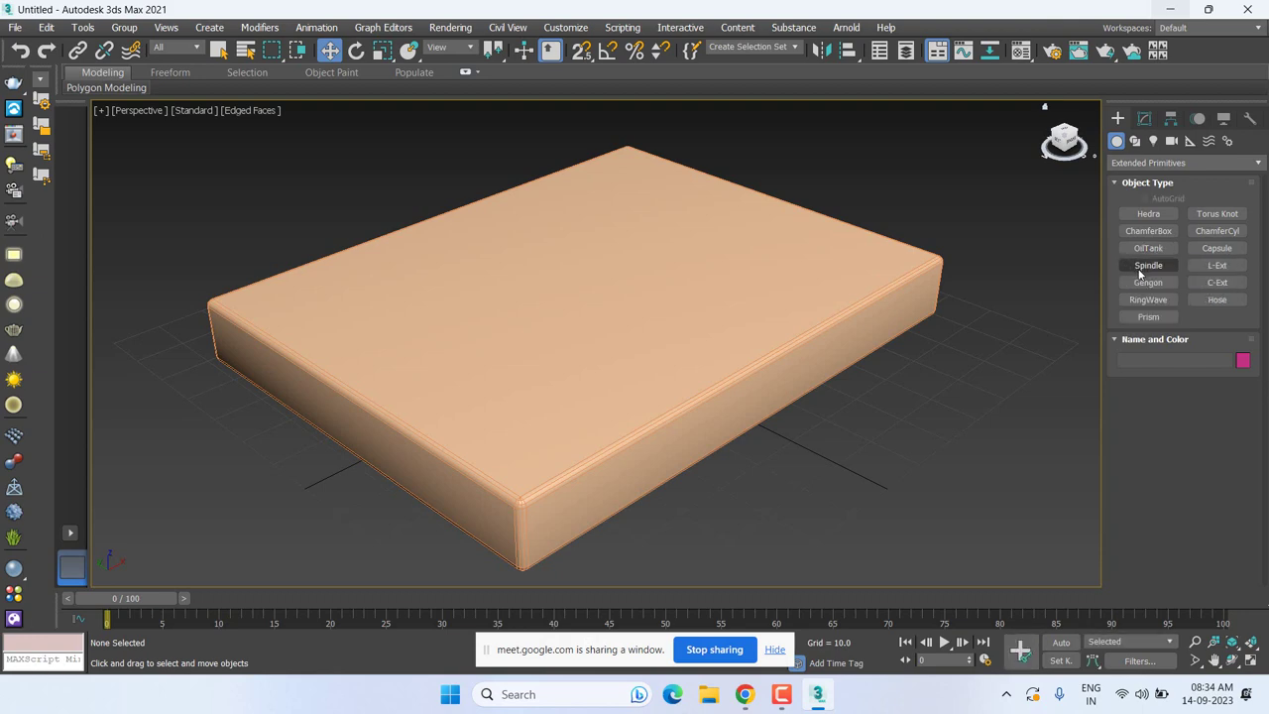
Set the object category to Standard Primitives and select the ChamferBox slab.
left_click(1139, 166)
left_click(1135, 179)
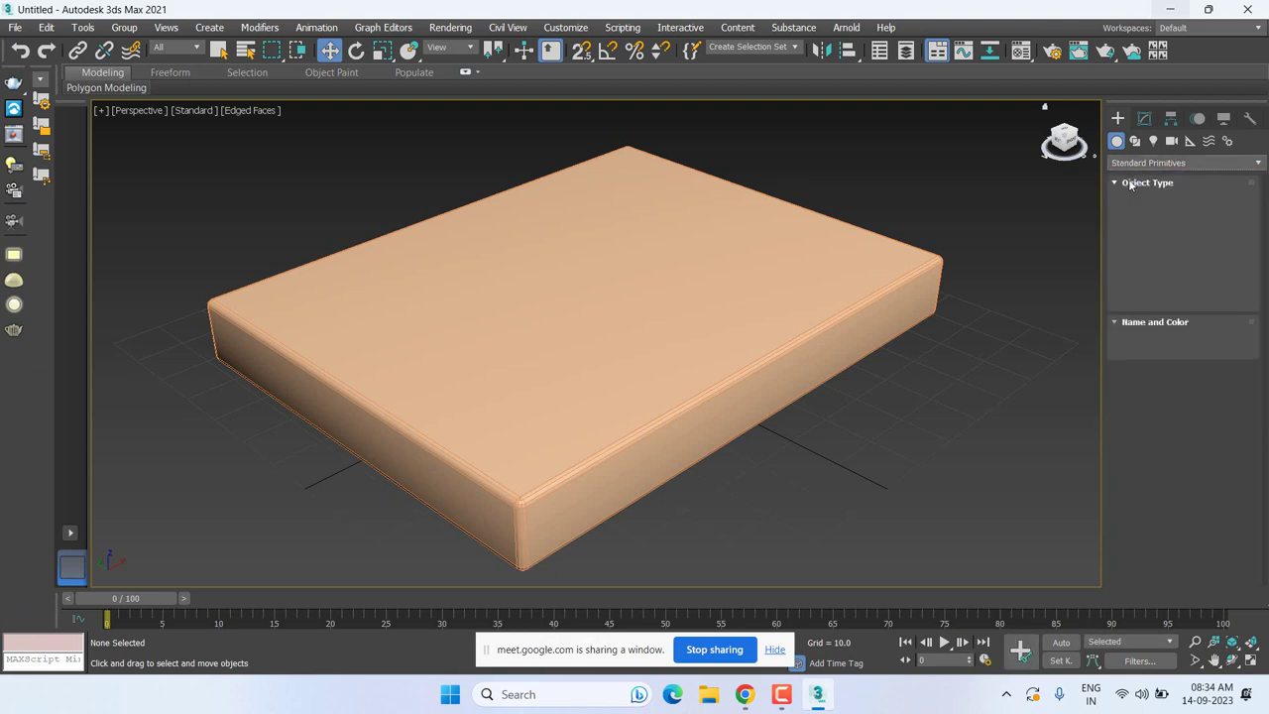
left_click(1137, 165)
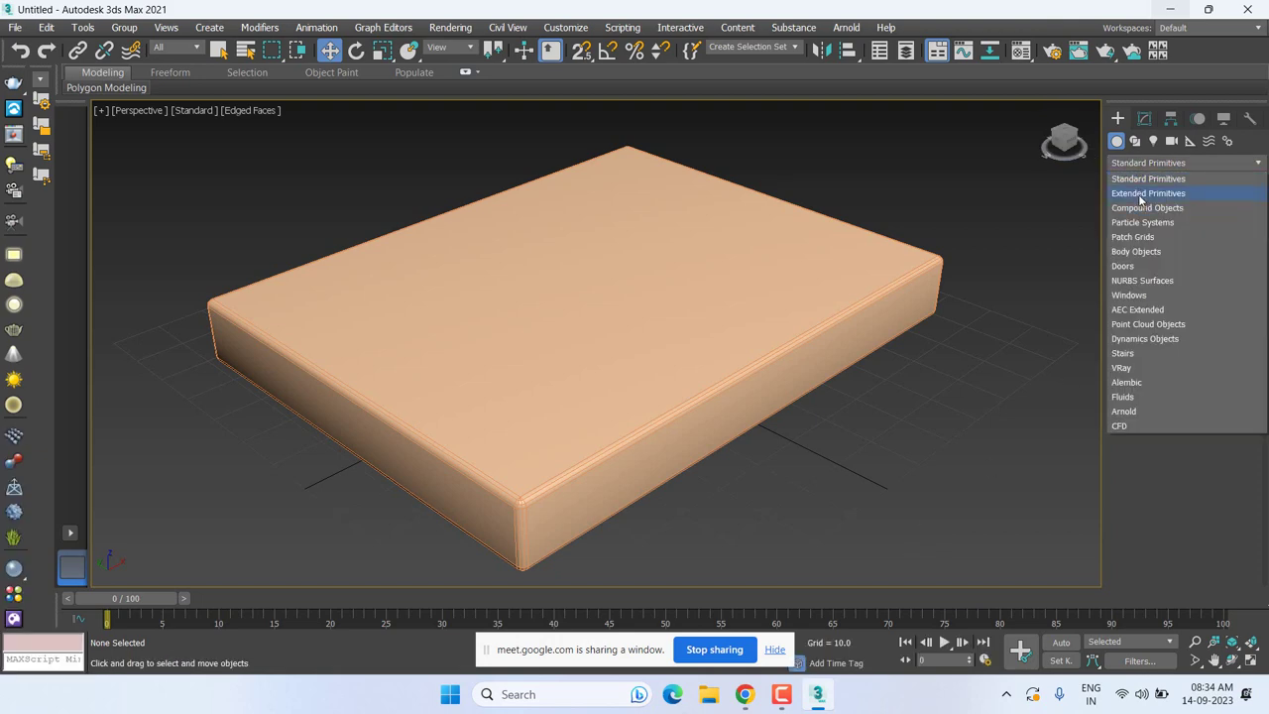
left_click(1140, 195)
left_click(1138, 163)
left_click(1140, 184)
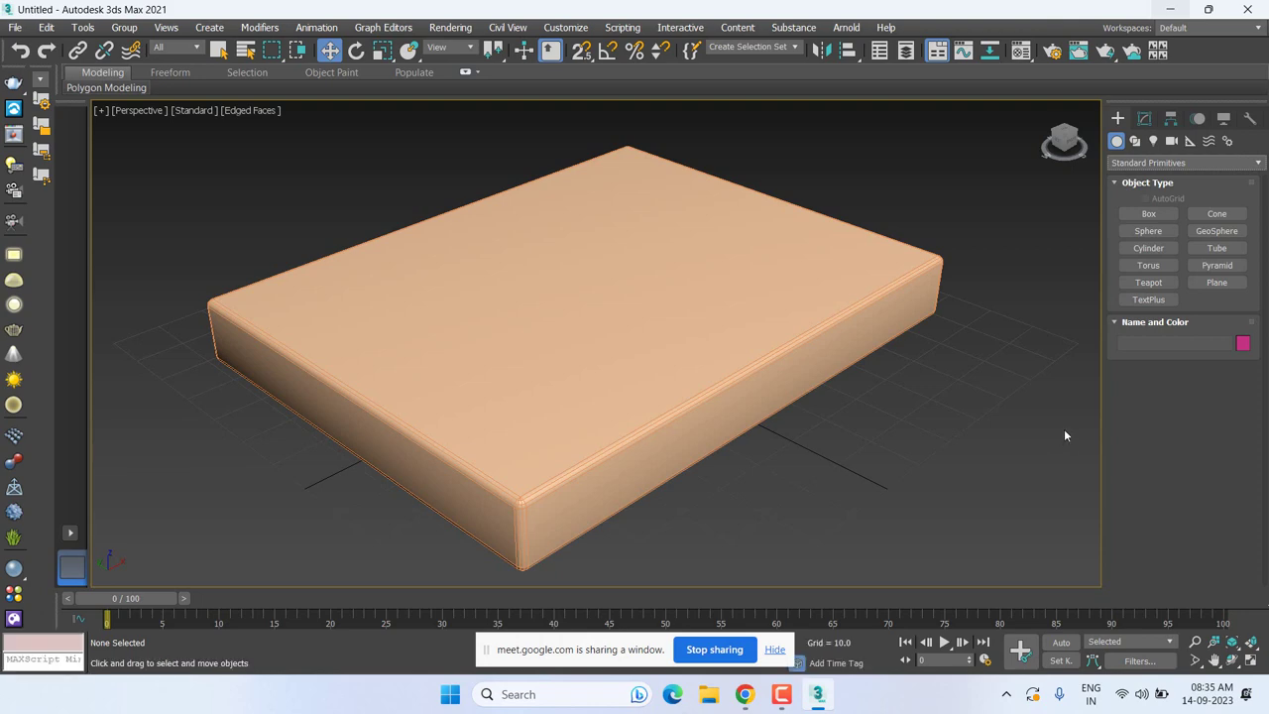
left_click(1150, 164)
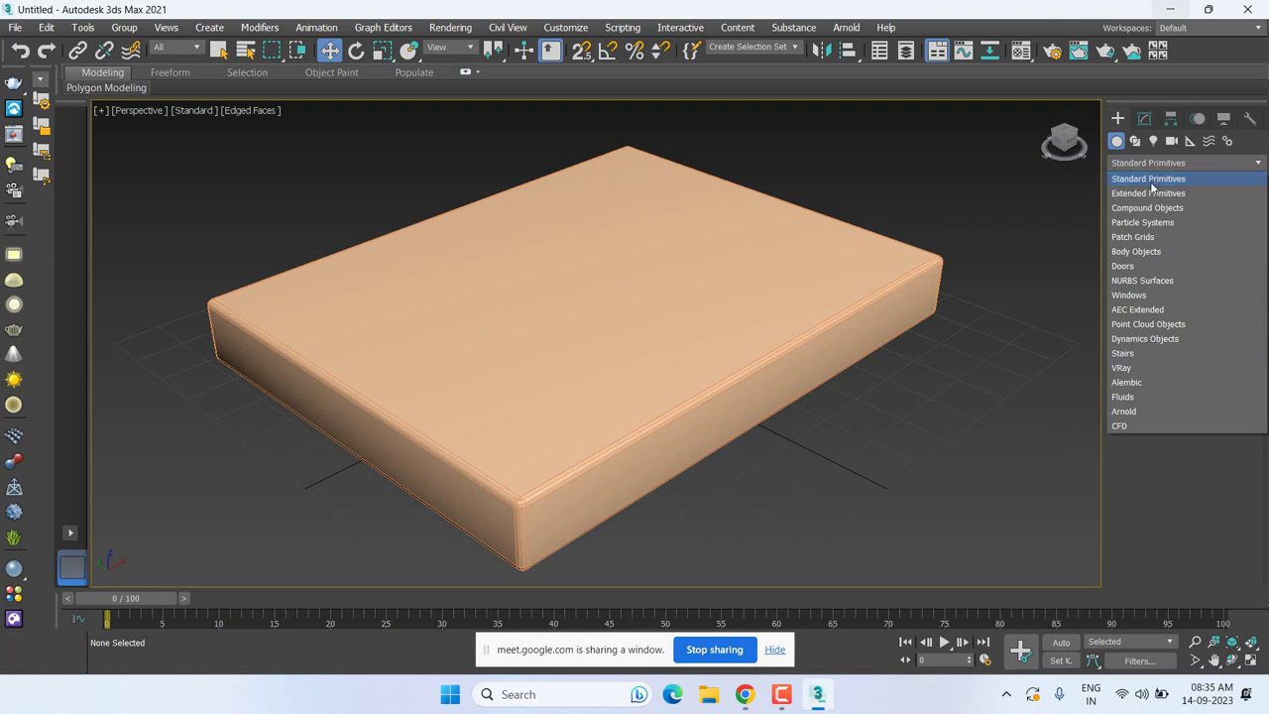
left_click(1148, 194)
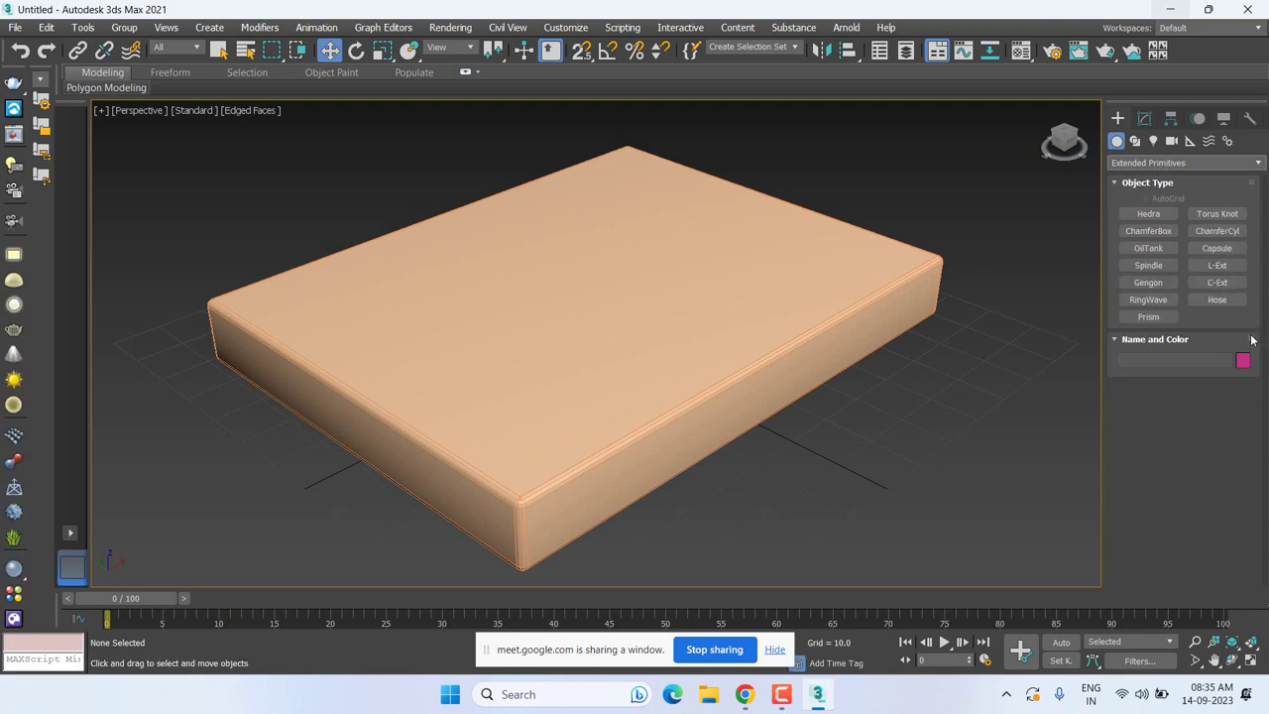
left_click(1142, 163)
left_click(1150, 177)
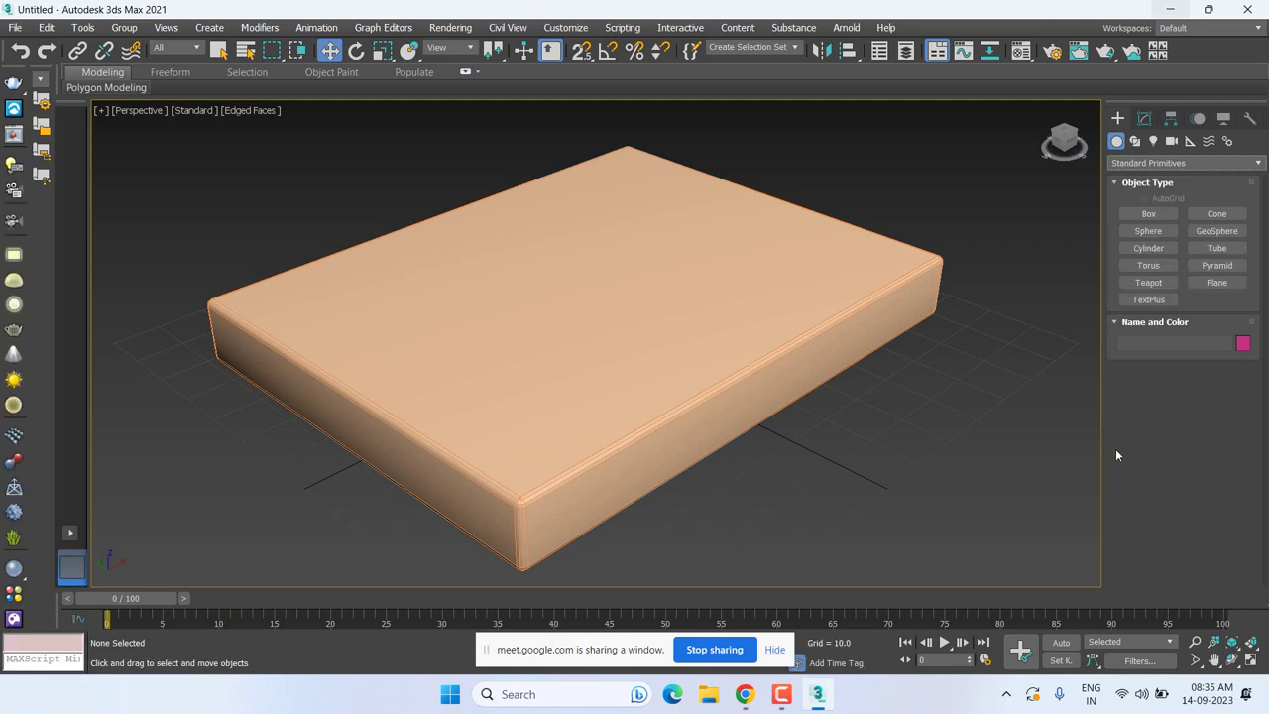
left_click(486, 382)
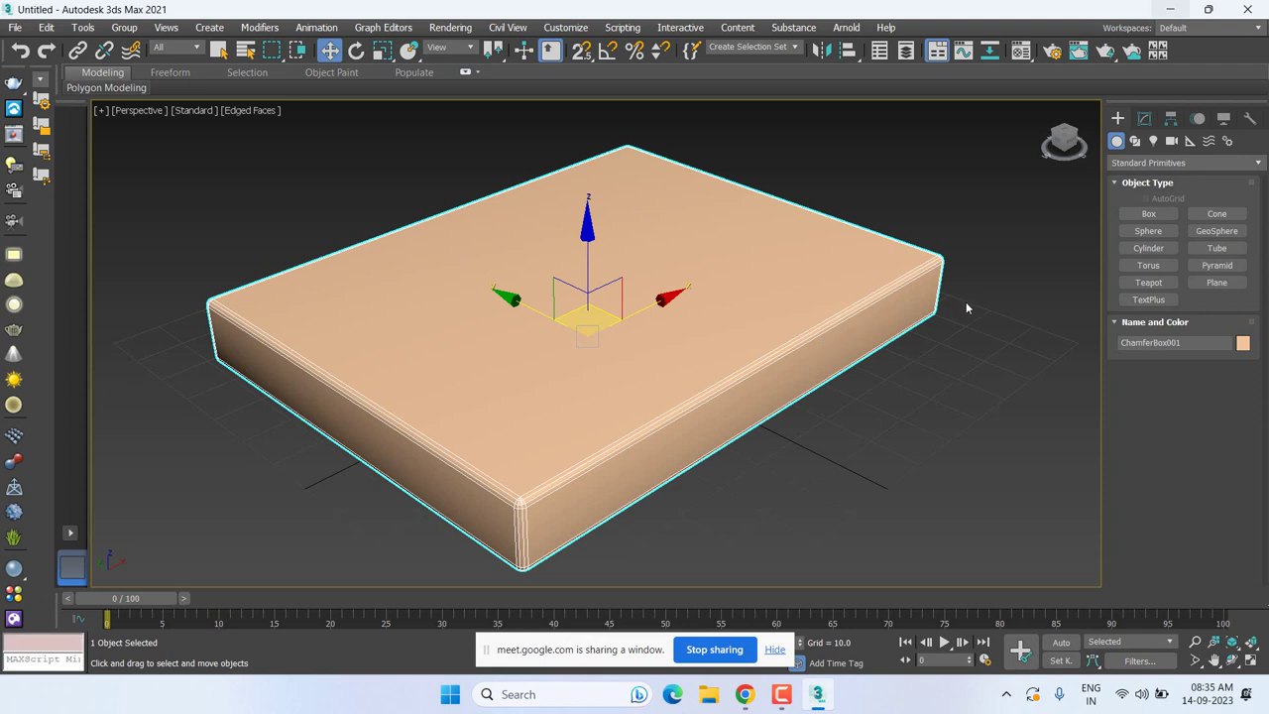
Choose the Plane primitive from Standard Primitives for creation.
left_click(1215, 283)
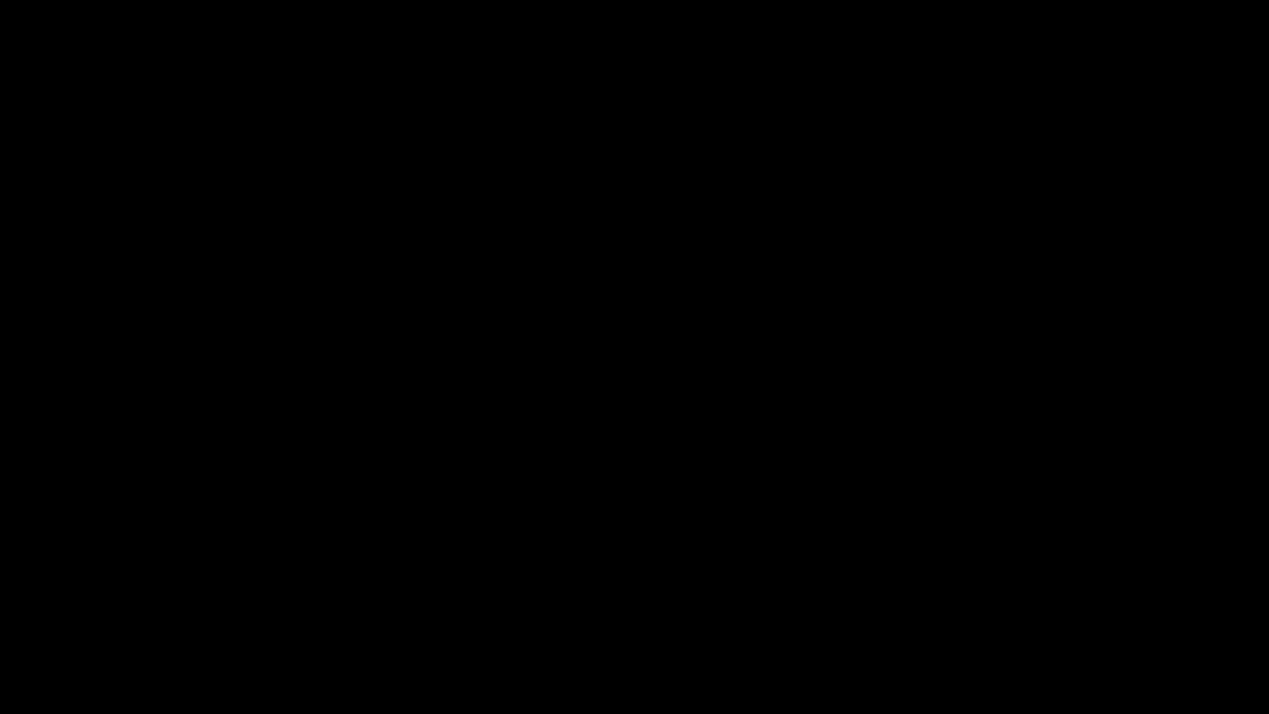
mouse_move(744, 693)
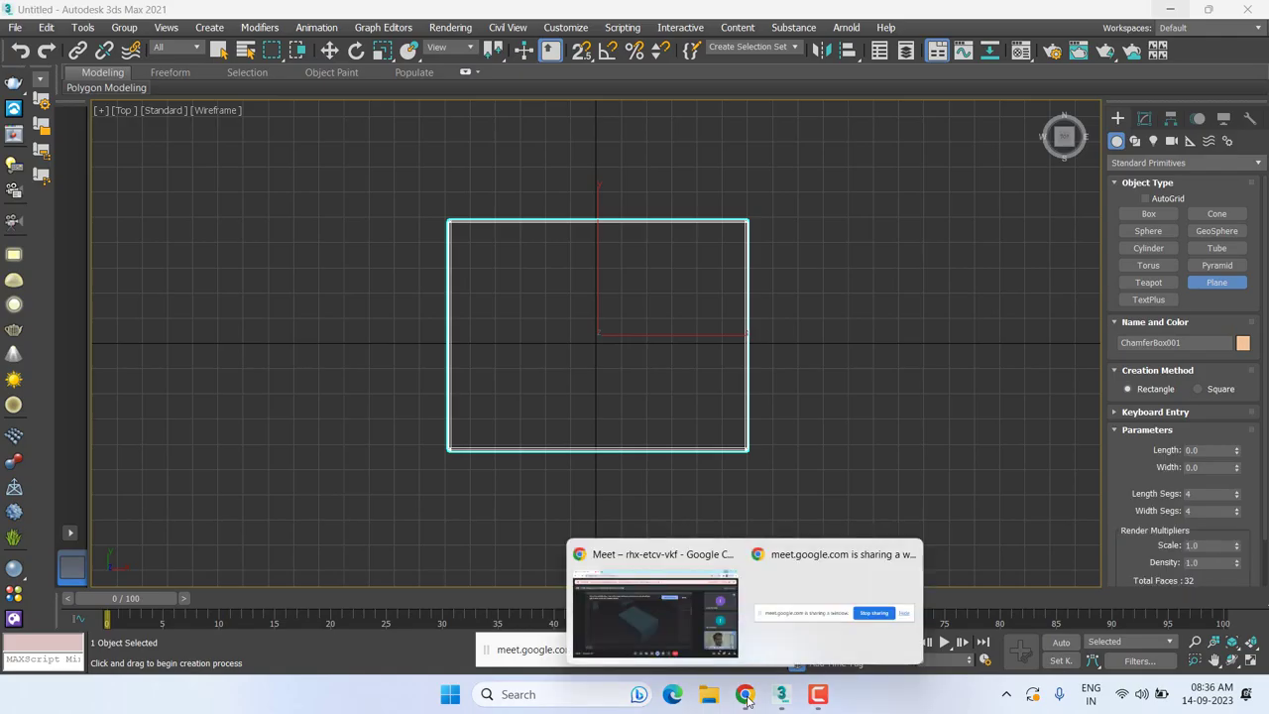
left_click(650, 601)
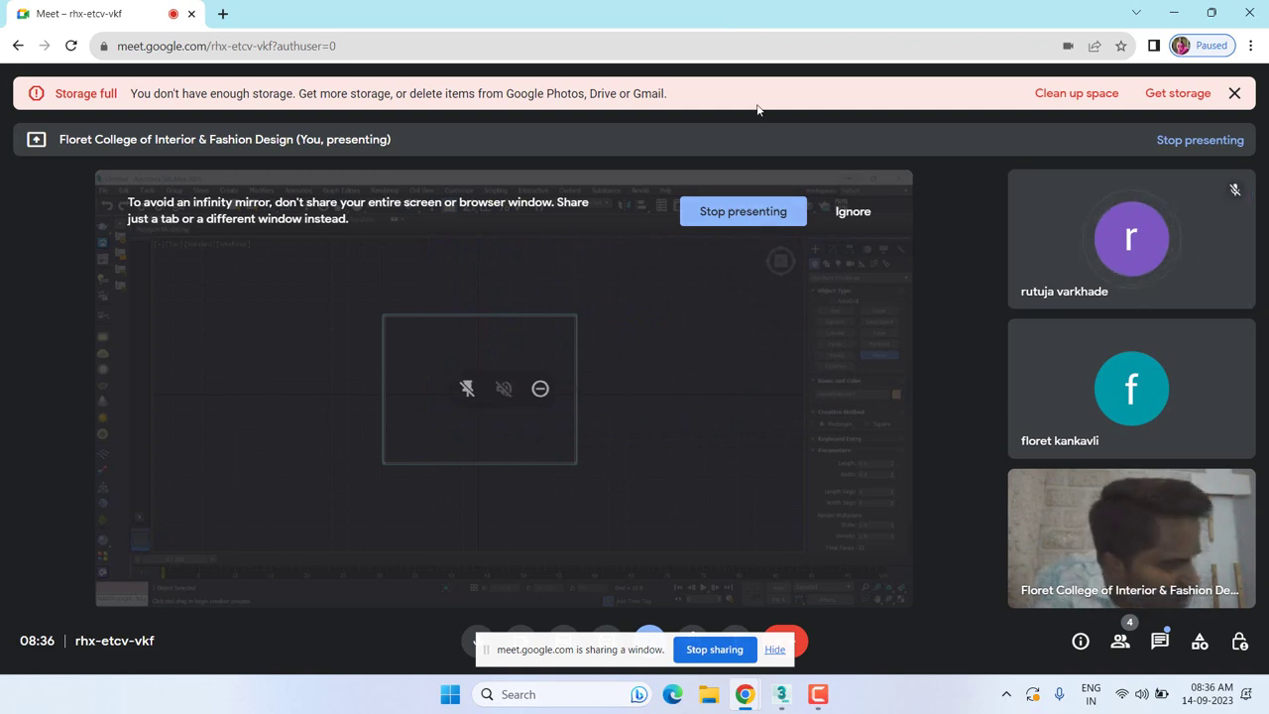
left_click(1173, 13)
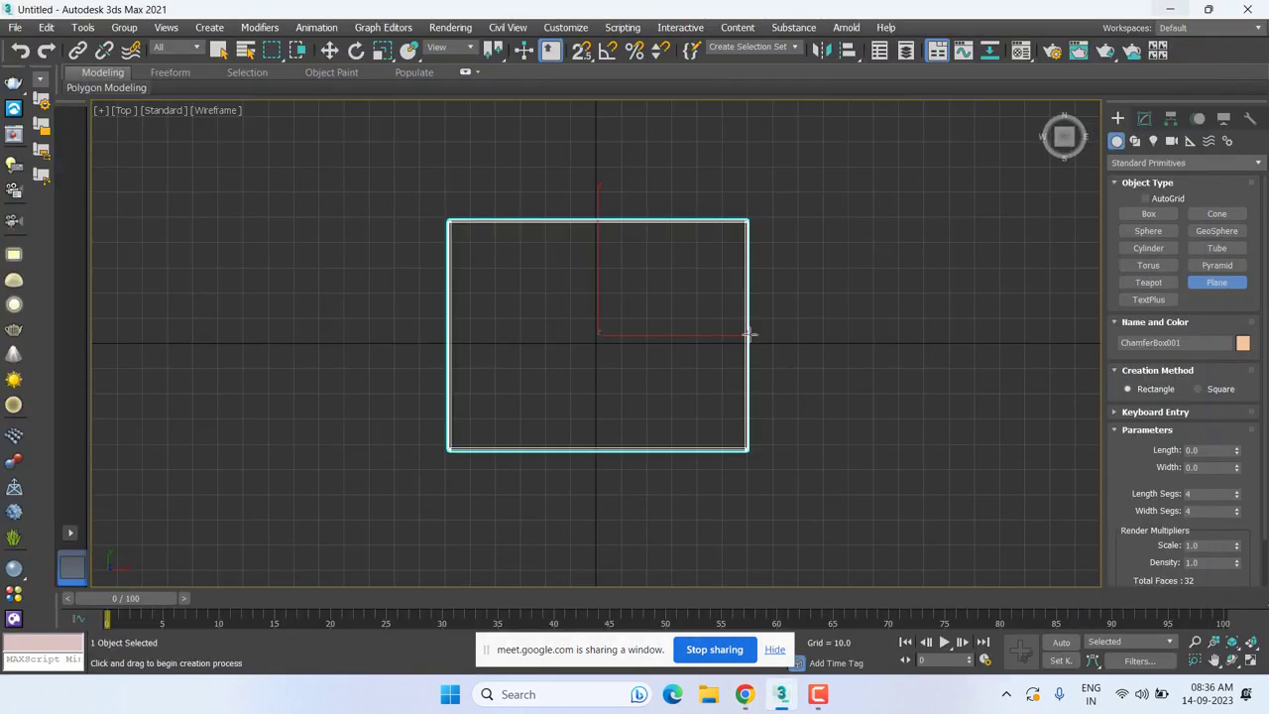
Draw a plane of about 67.104 by 39.056 over the slab in the Top view.
middle_click_drag(738, 343, 770, 312)
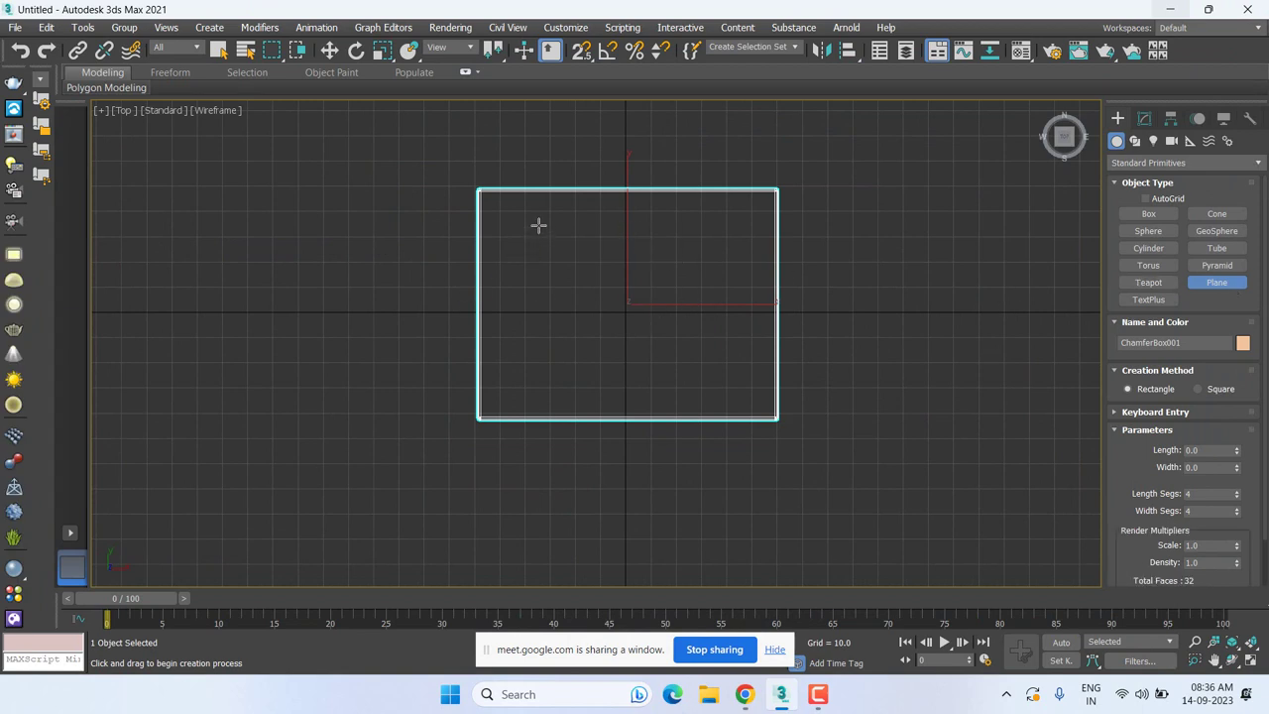
left_click_drag(538, 220, 632, 377)
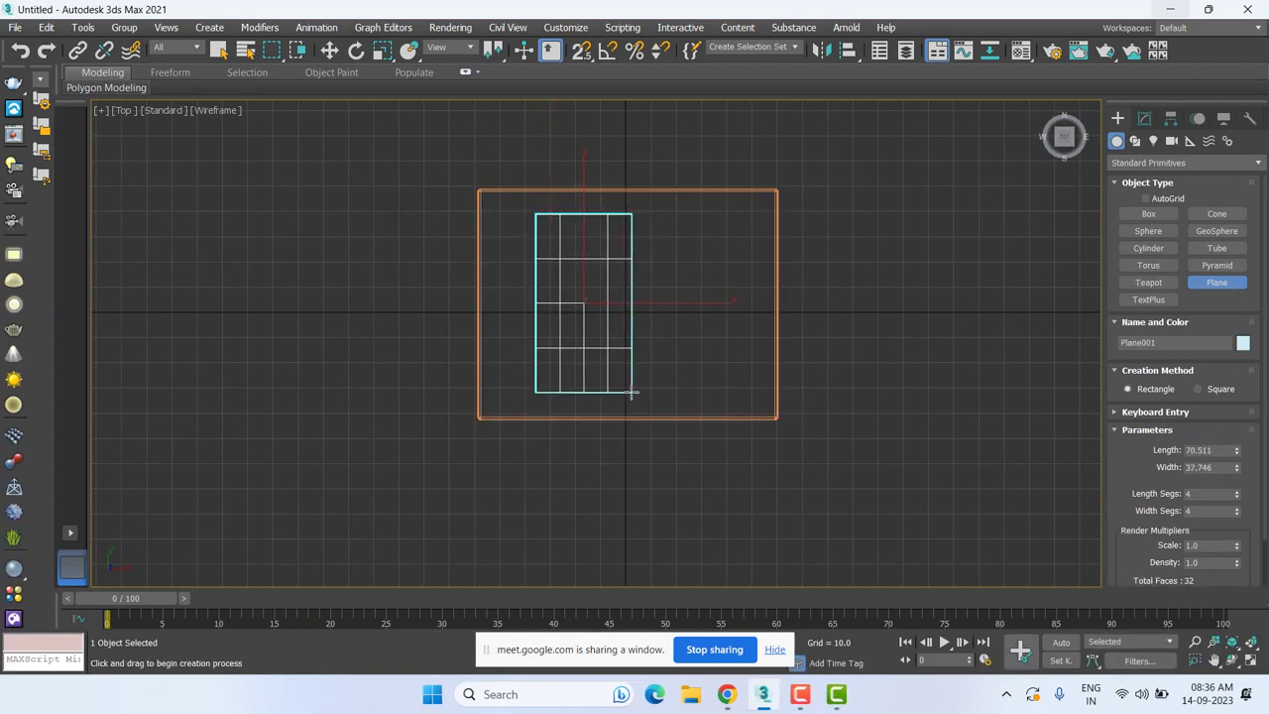
left_click_drag(632, 377, 634, 384)
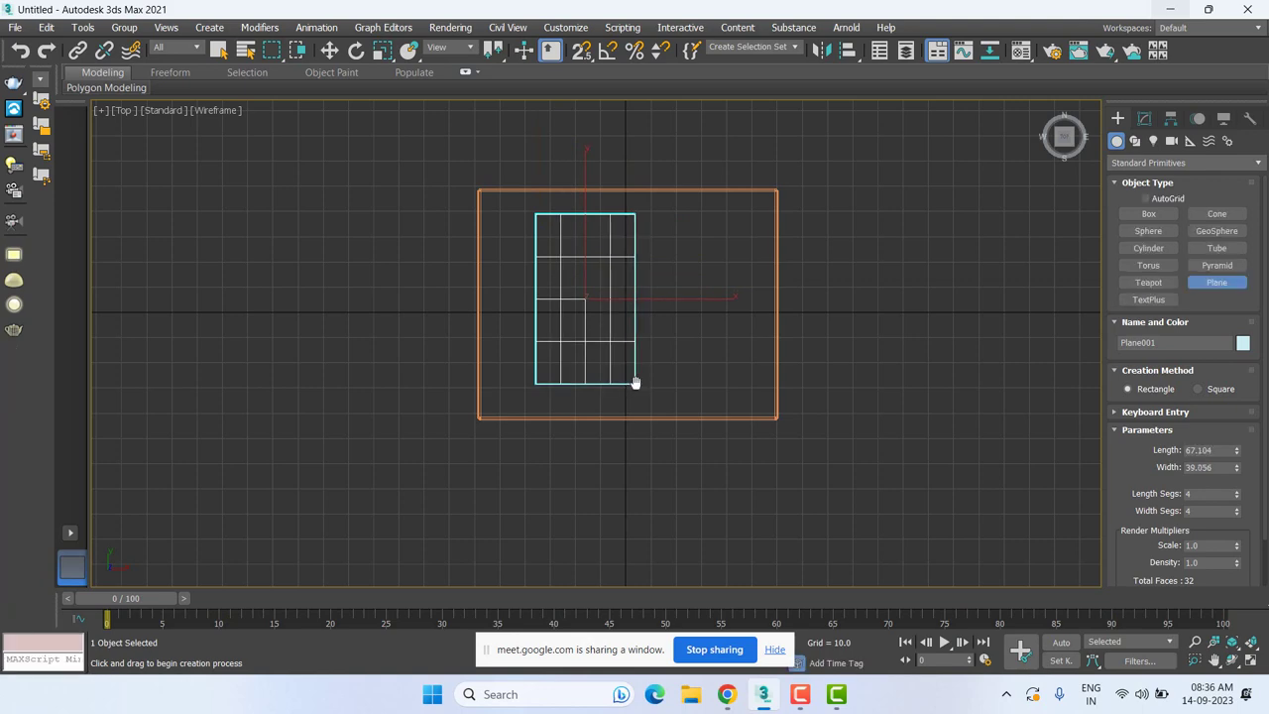
key("w")
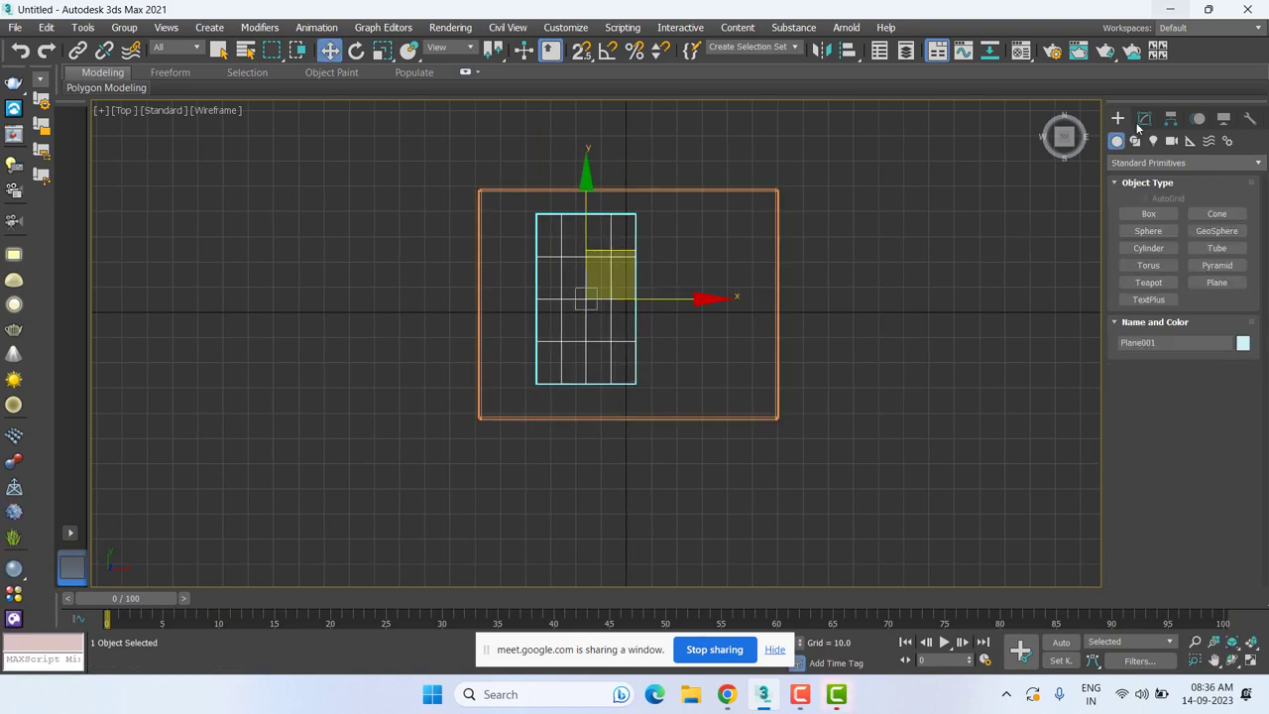
Give the plane 5 length segments and 5 width segments.
left_click(1145, 120)
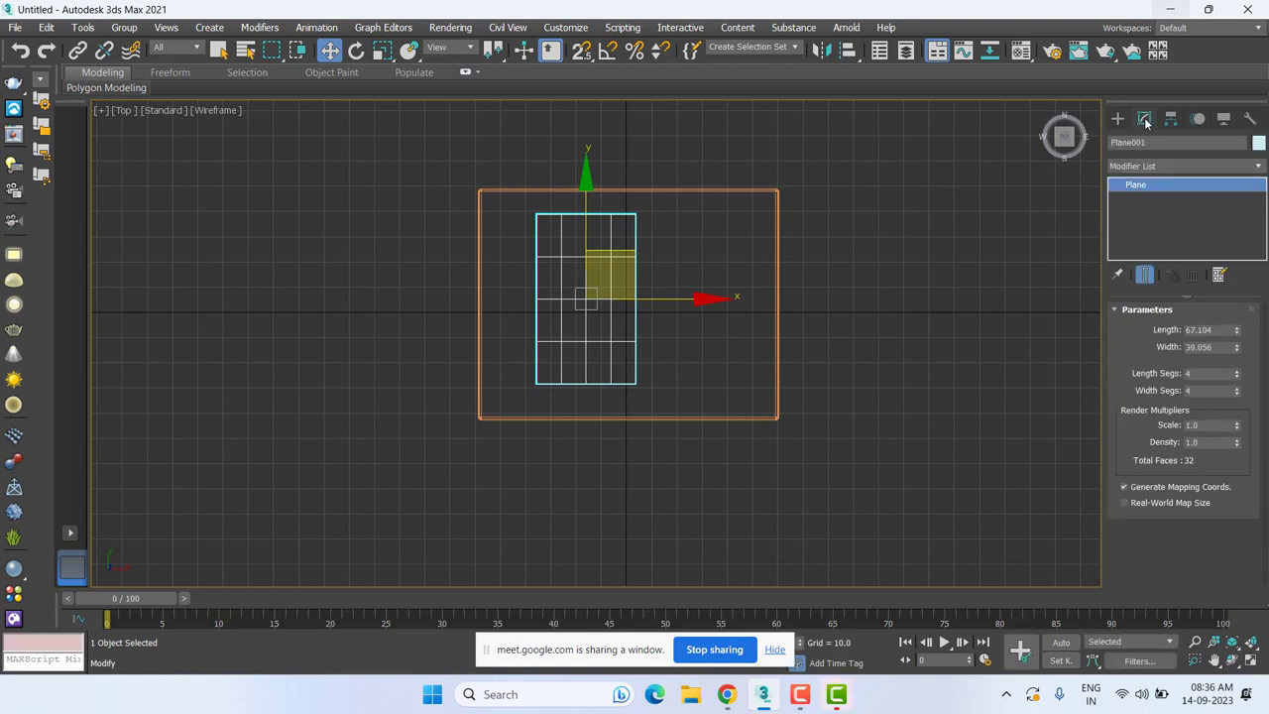
left_click(1236, 371)
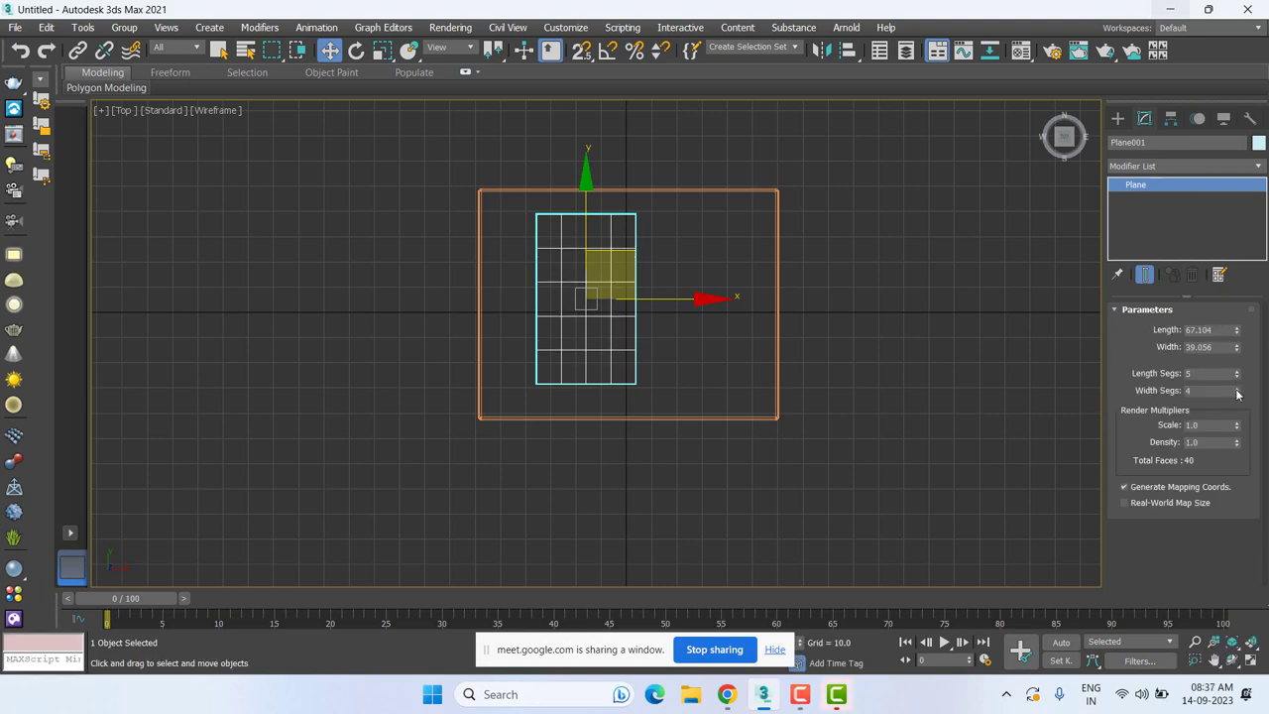
left_click(1236, 387)
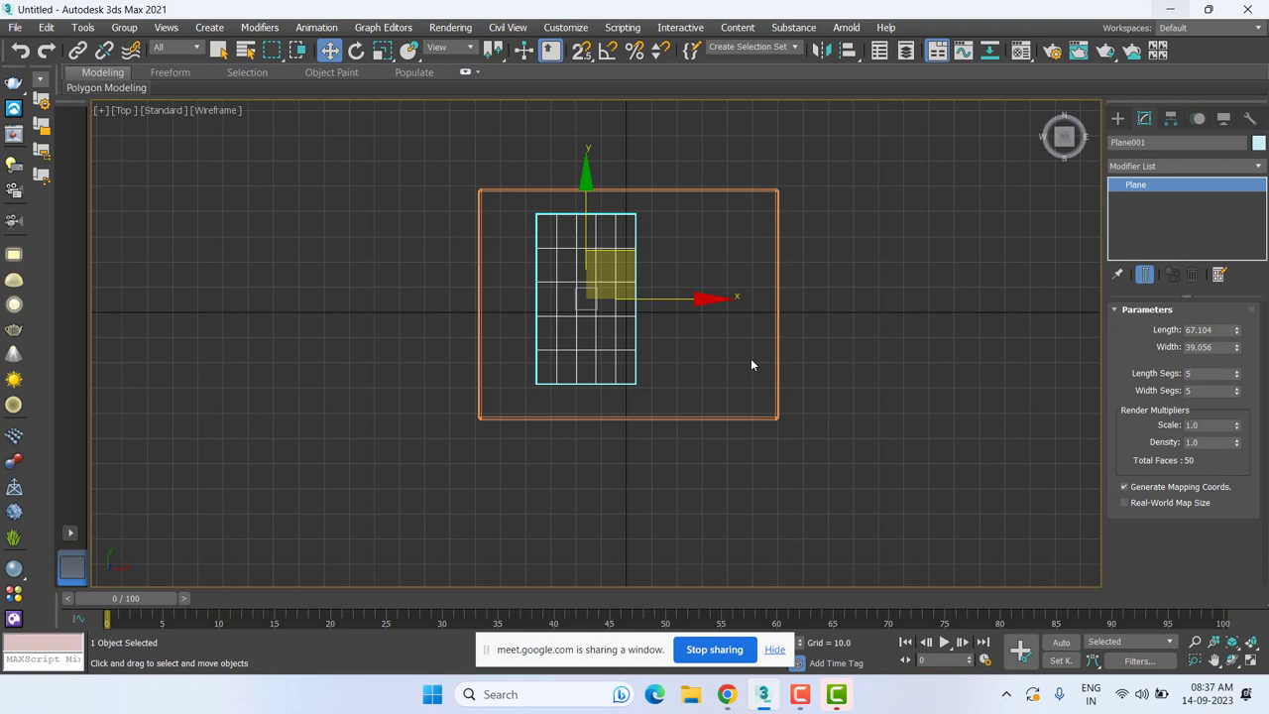
Raise the plane above the slab and convert it to an Editable Poly.
key("f")
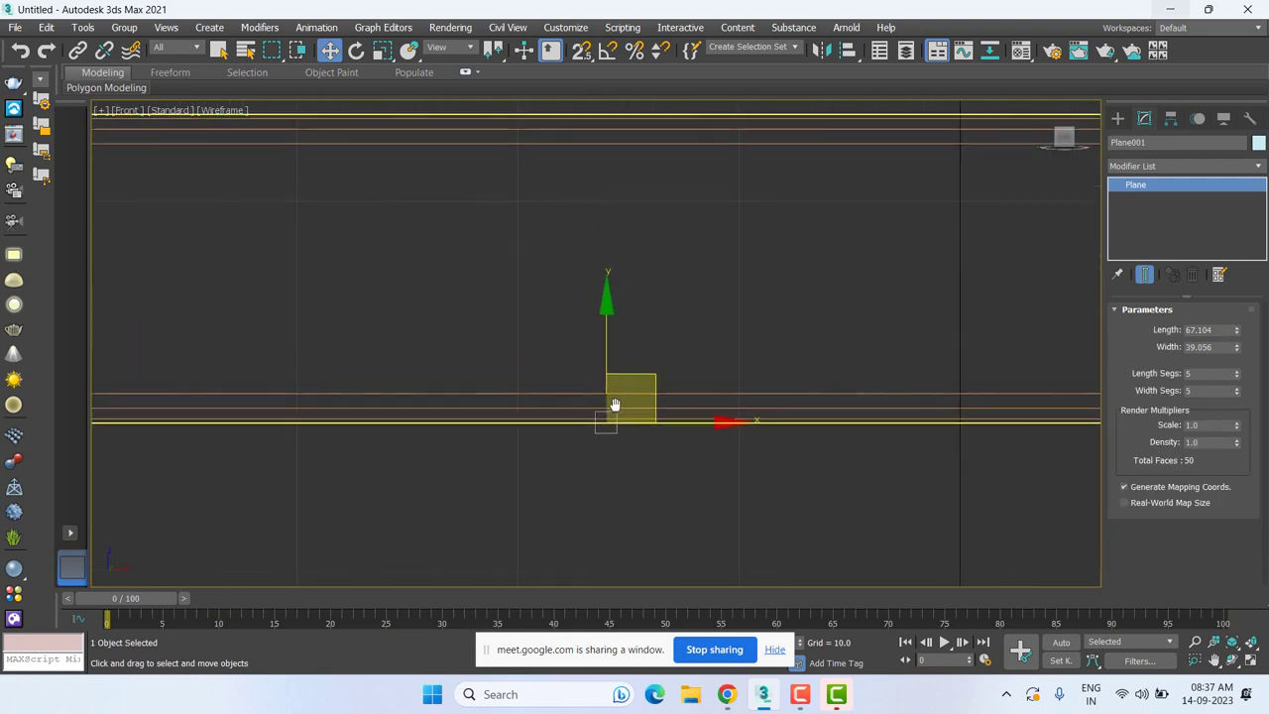
scroll(613, 404, "down", 3)
left_click_drag(619, 339, 661, 225)
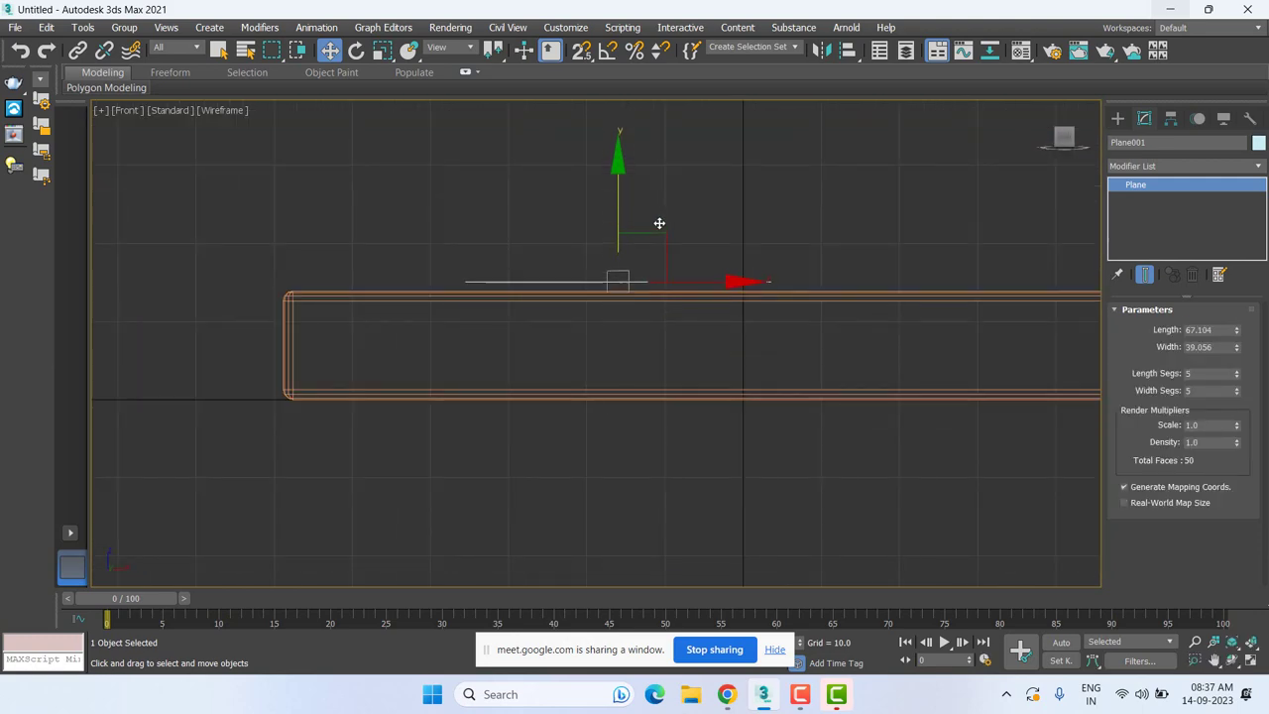
key("p")
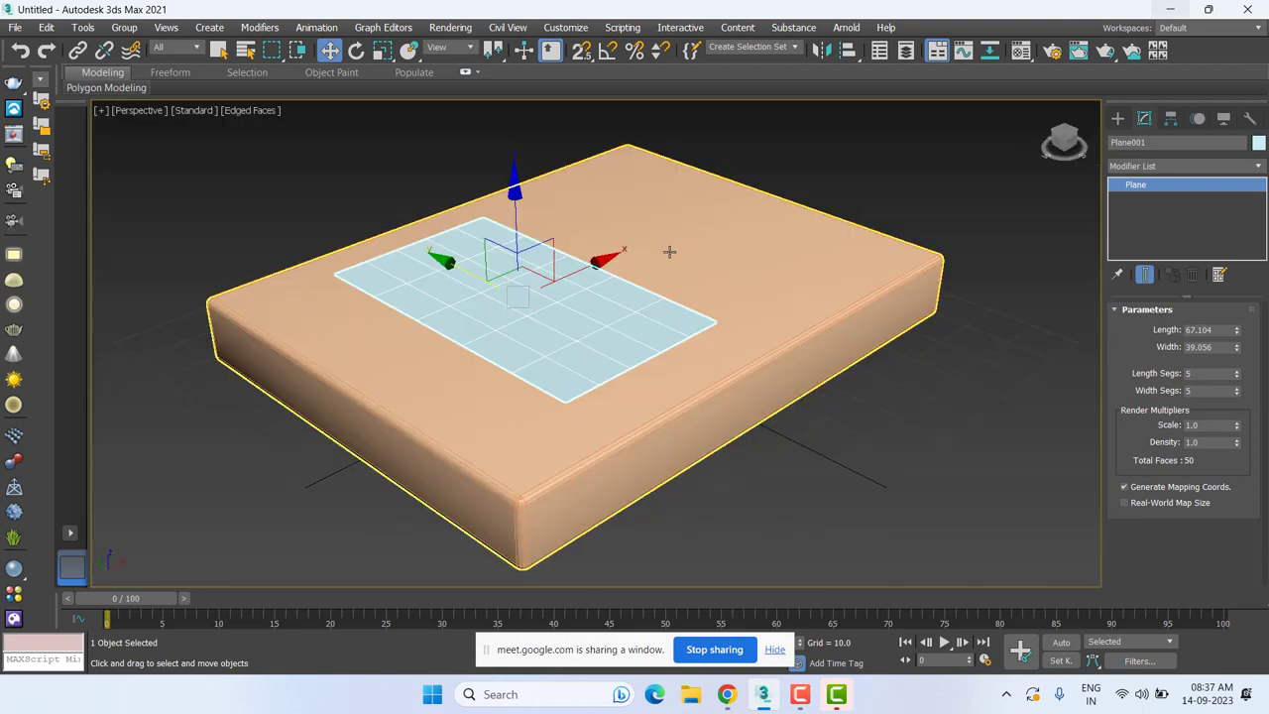
key("z")
scroll(615, 347, "down", 3)
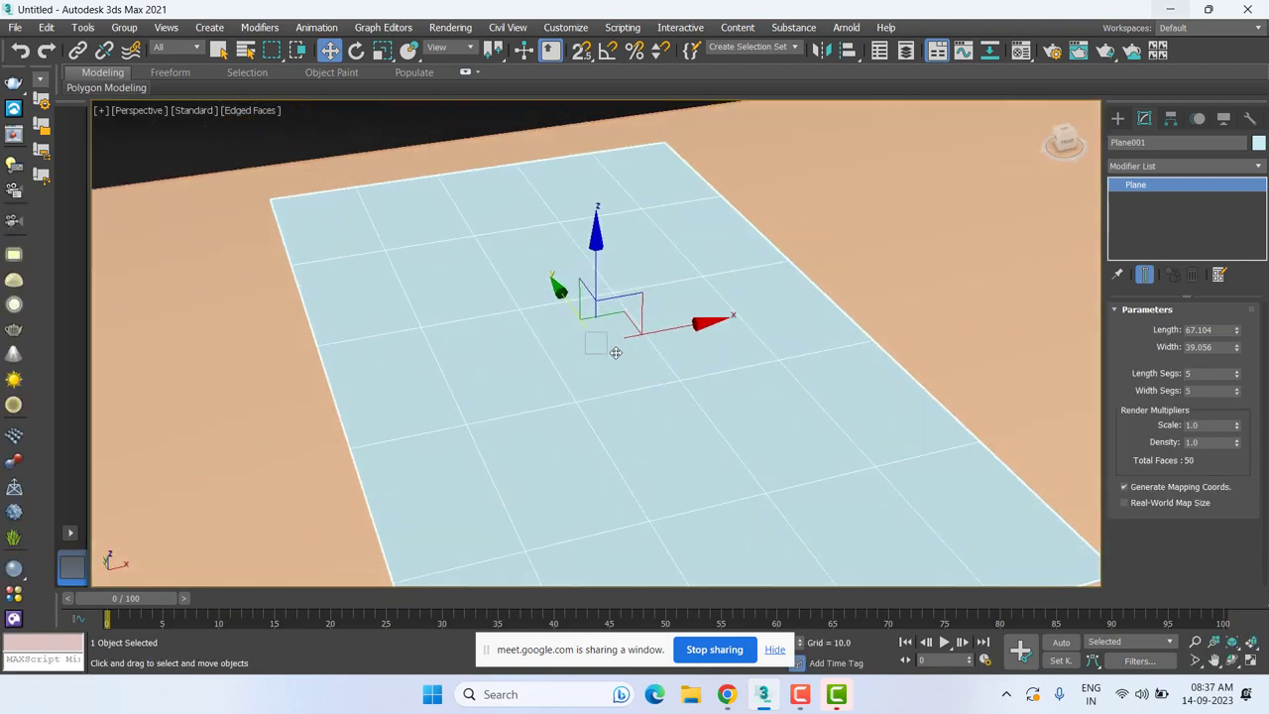
right_click(615, 347)
mouse_move(683, 528)
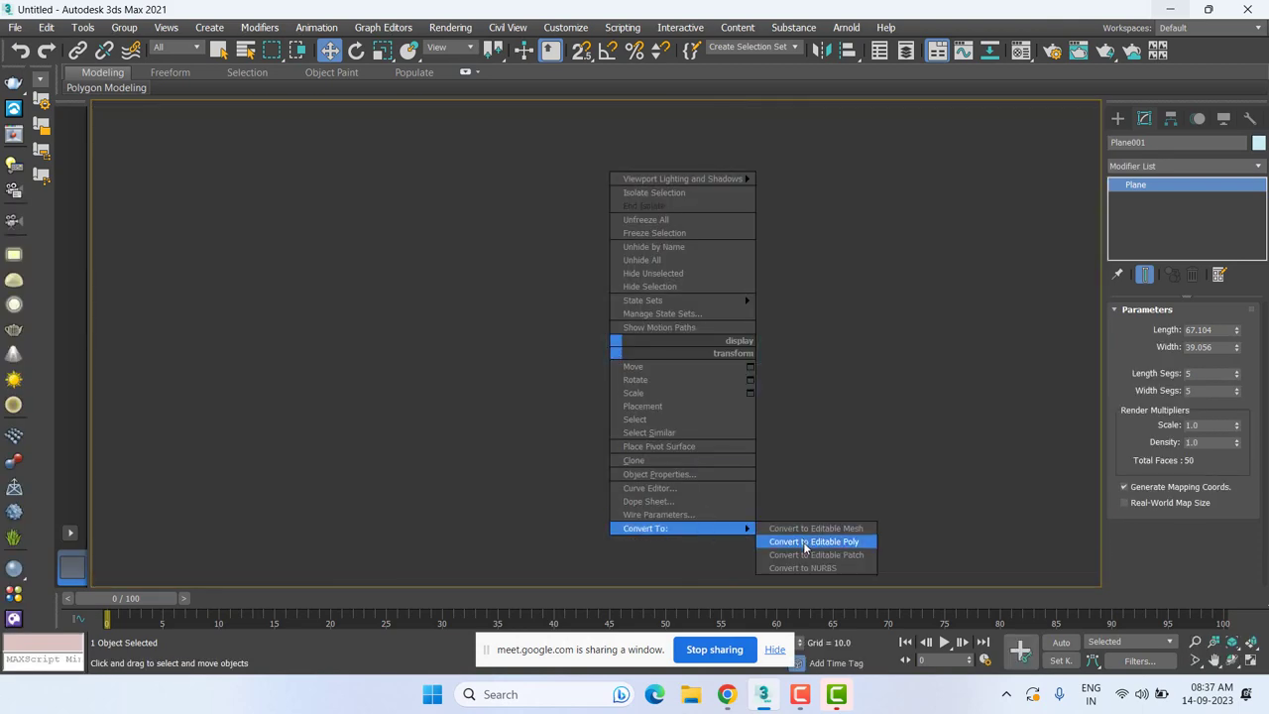
left_click(806, 543)
At Edge level, select the full loop of edges along the plane's right border.
middle_click_drag(722, 342, 765, 357, "alt")
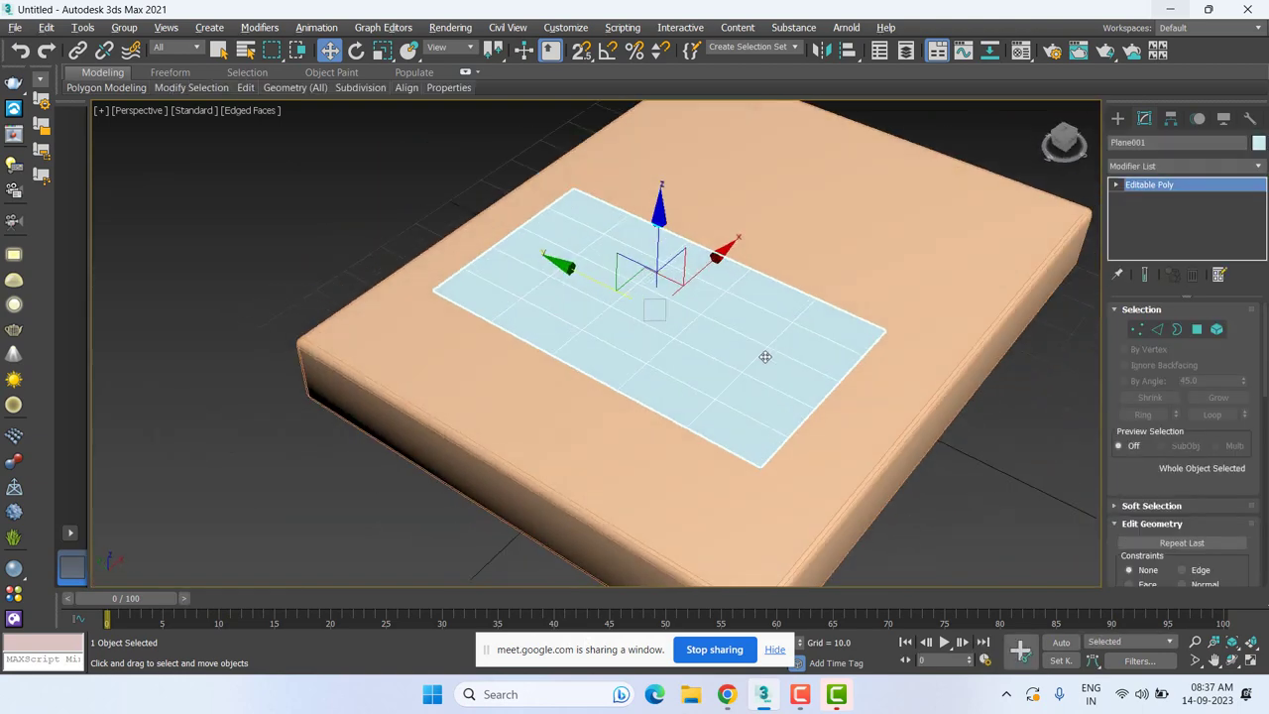
left_click(1116, 185)
left_click(1142, 212)
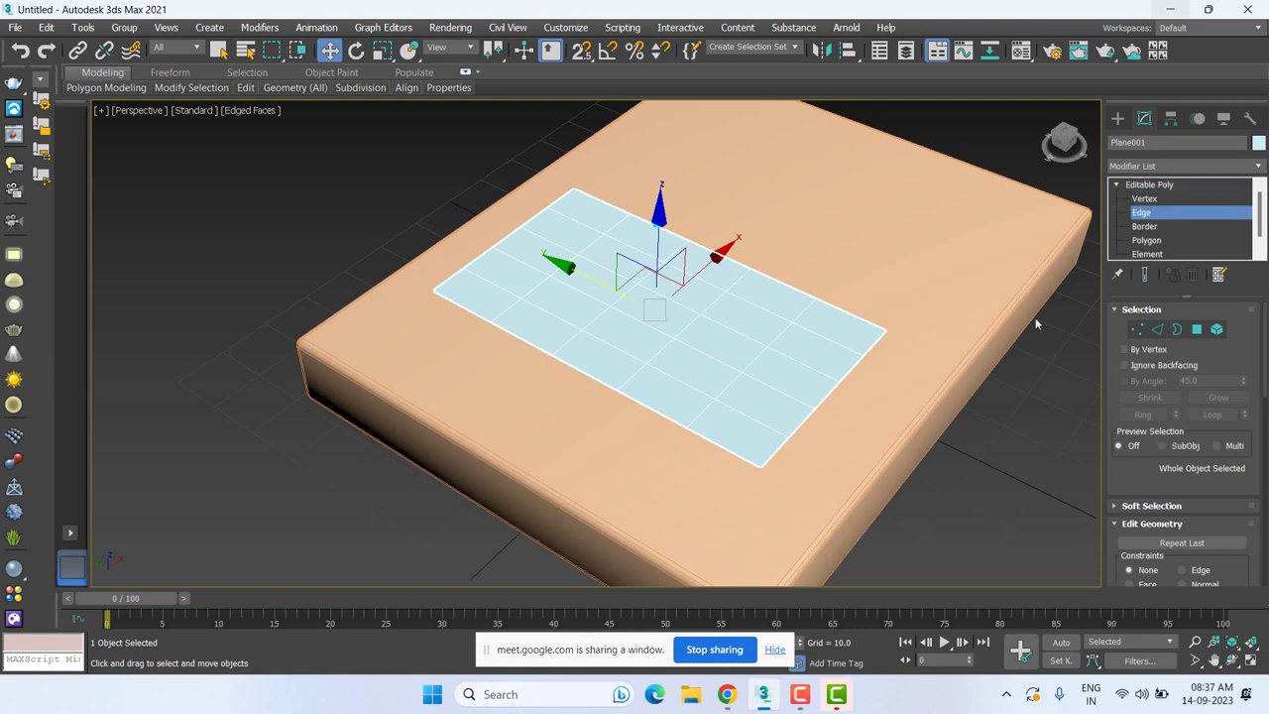
left_click(782, 444)
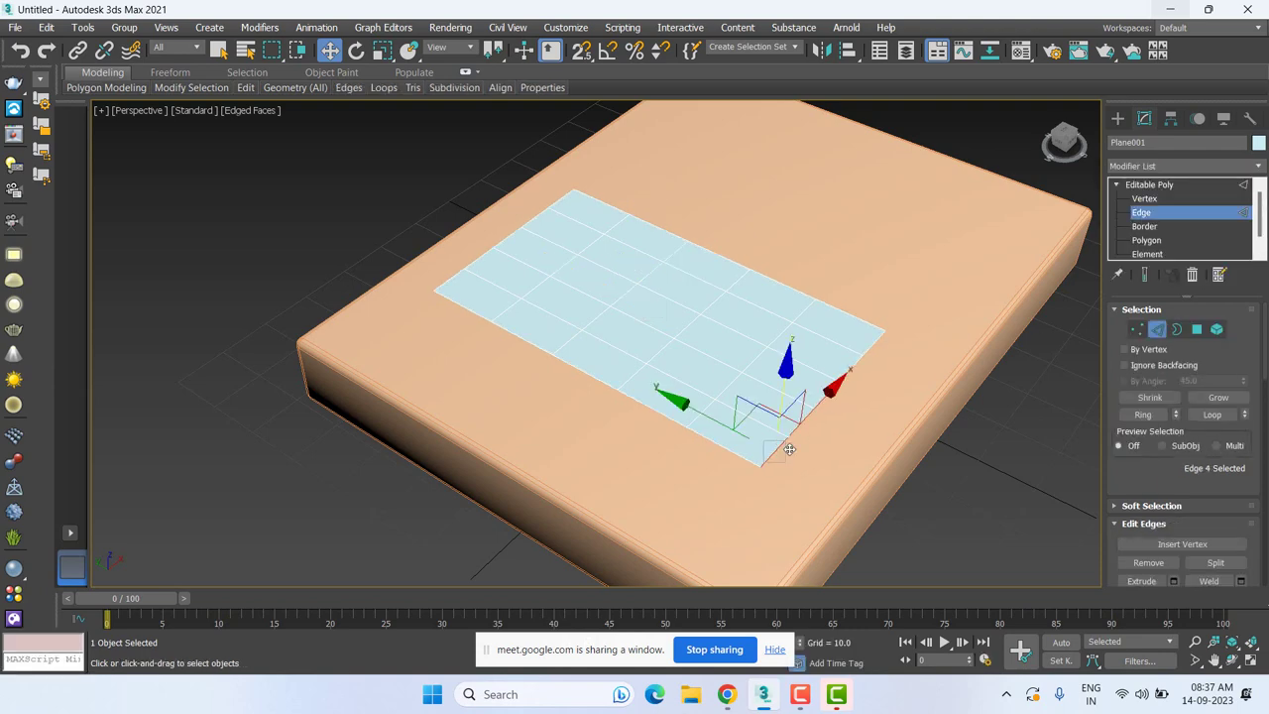
left_click(1223, 419)
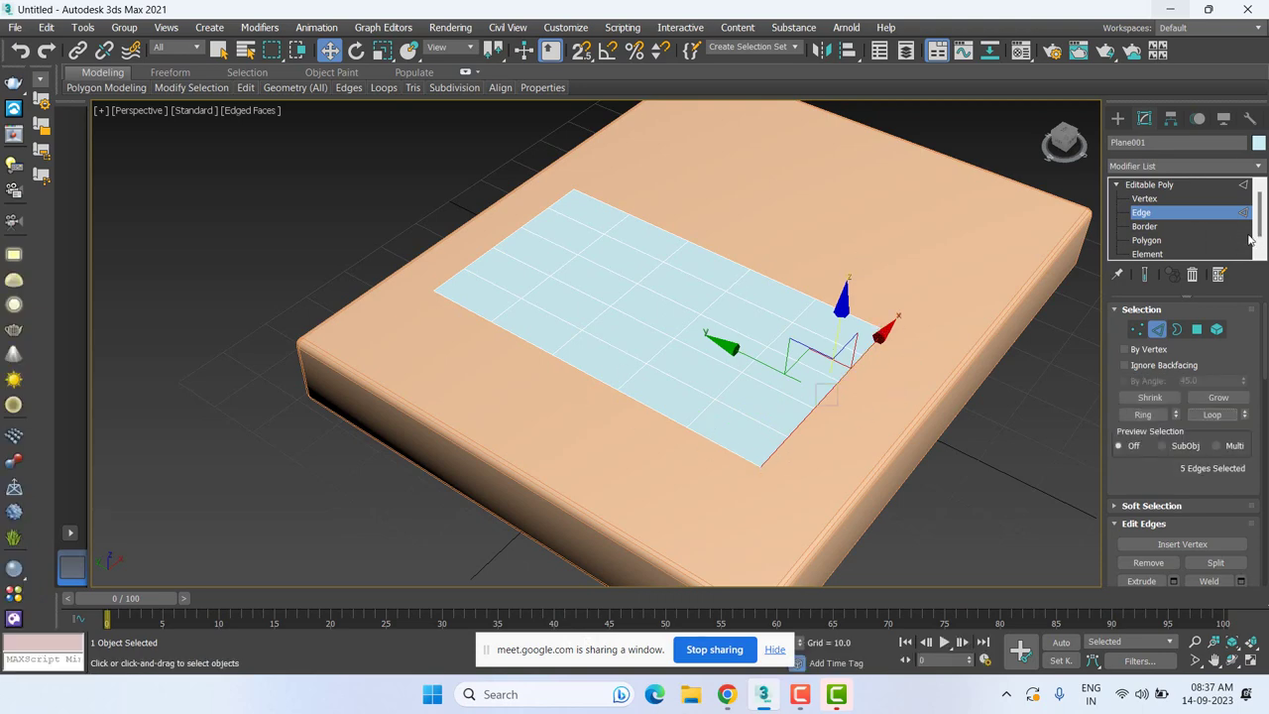
middle_click_drag(904, 337, 839, 284)
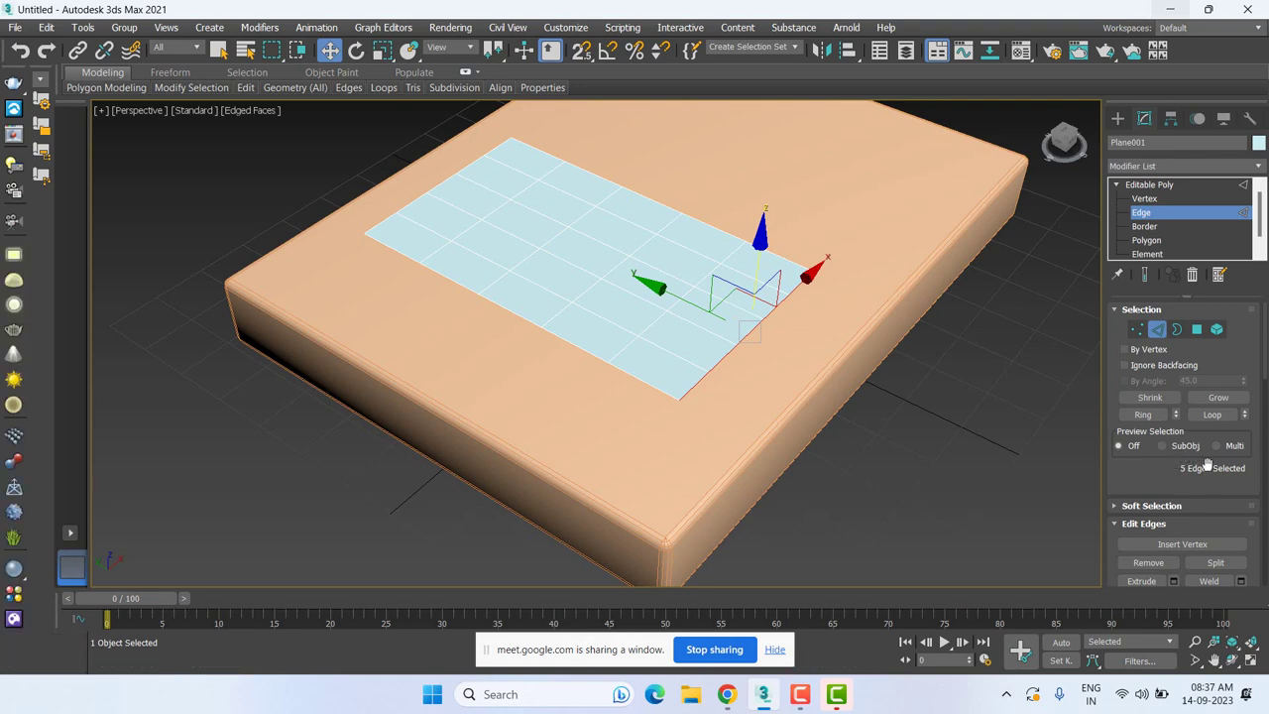
Undo a trial edge extrusion, then Shift-drag the border edges outward to add a polygon row.
scroll(1156, 450, "down", 1)
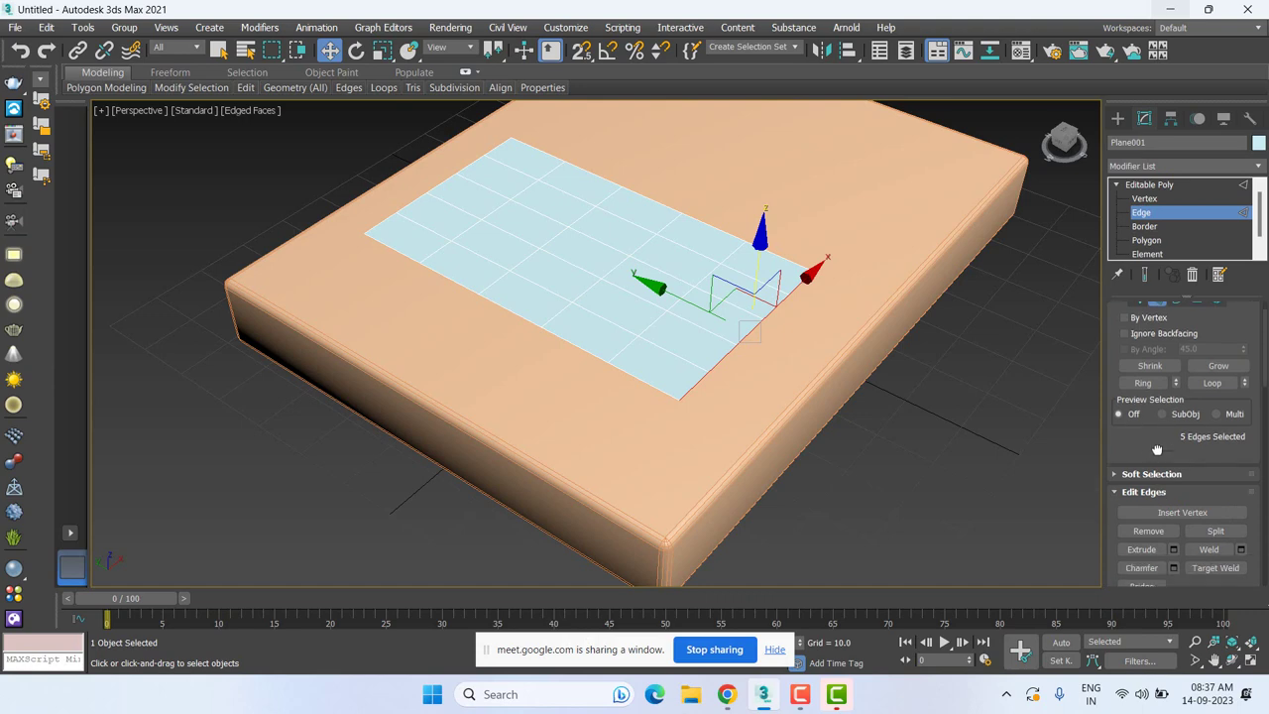
left_click(1174, 551)
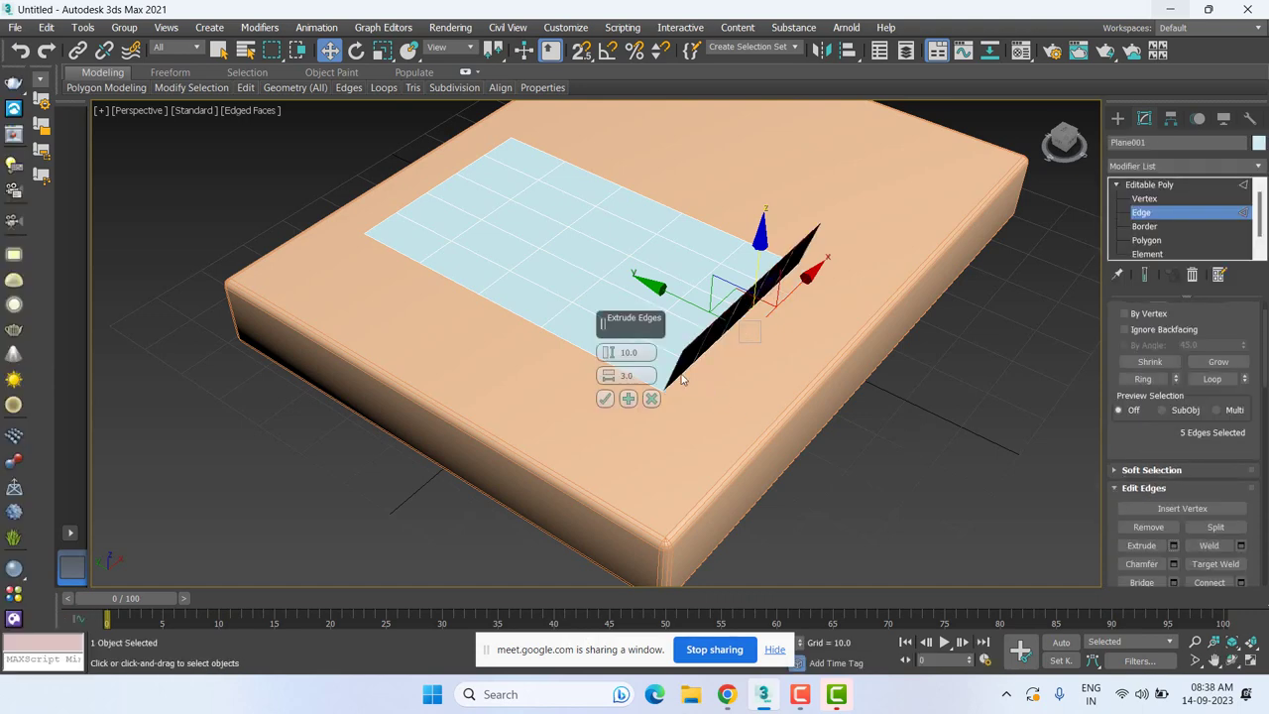
left_click(604, 399)
key("ctrl+z")
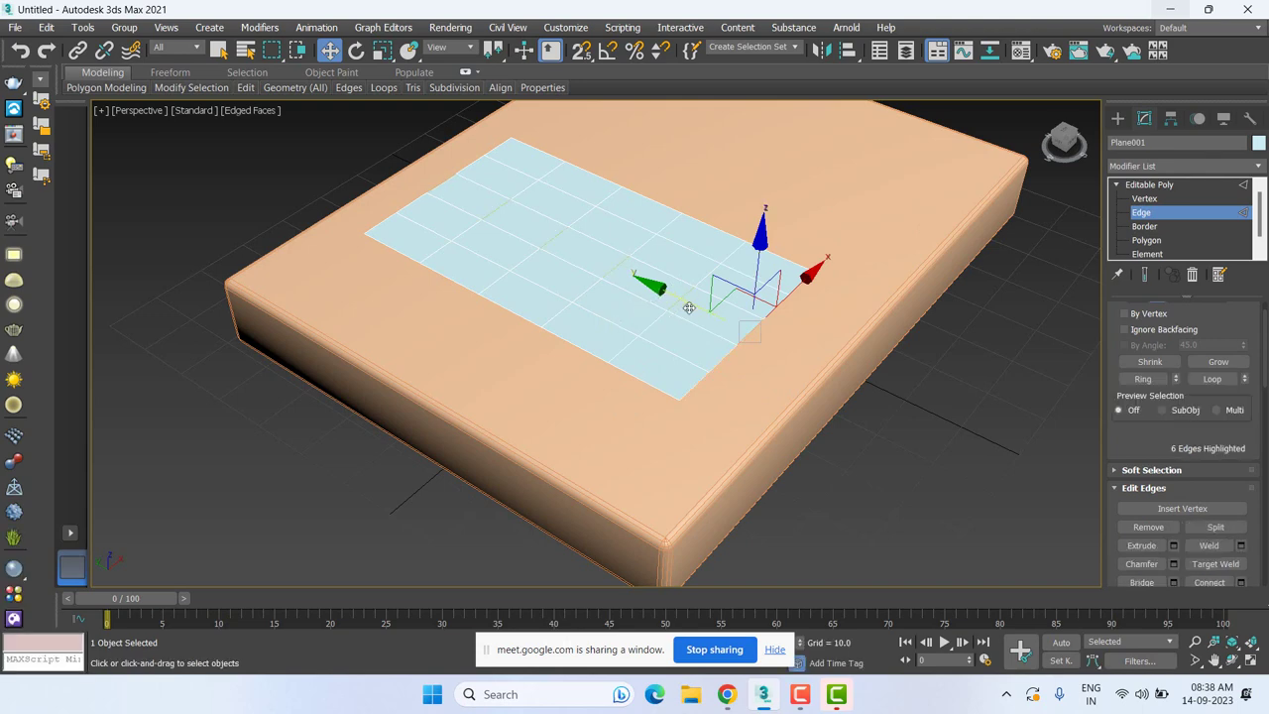
left_click_drag(671, 290, 742, 336, "shift")
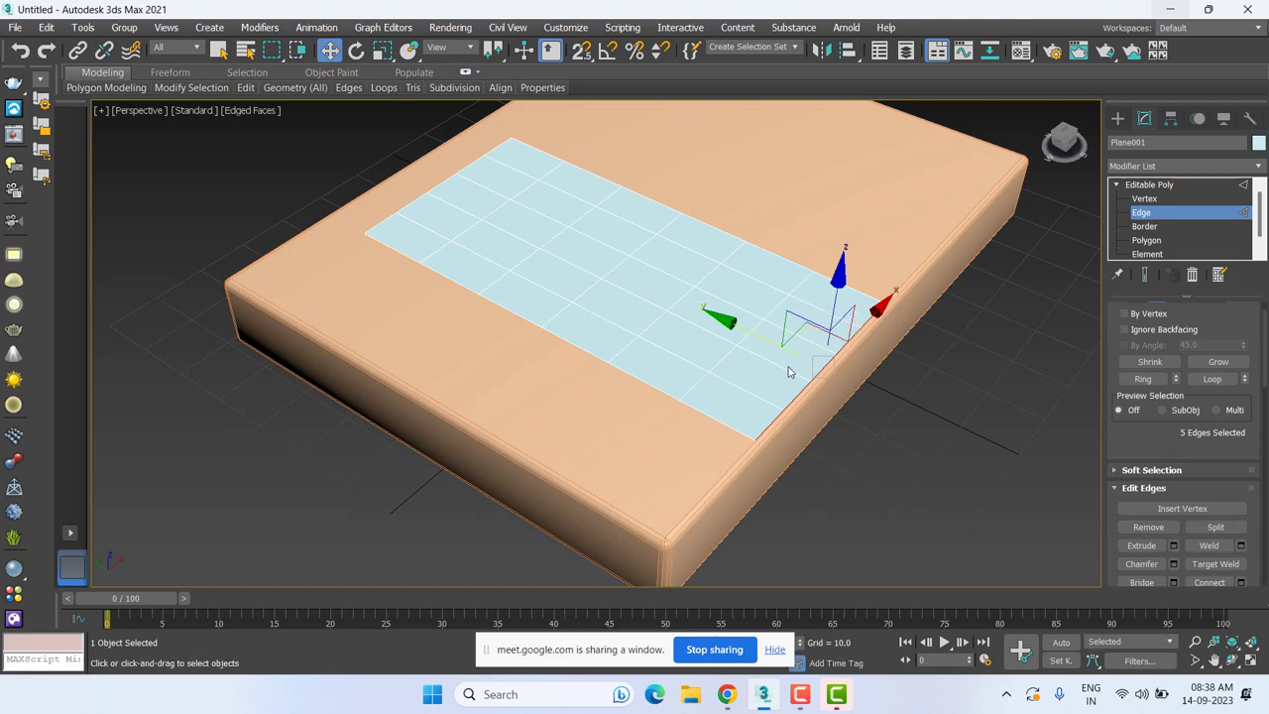
left_click_drag(729, 320, 721, 338)
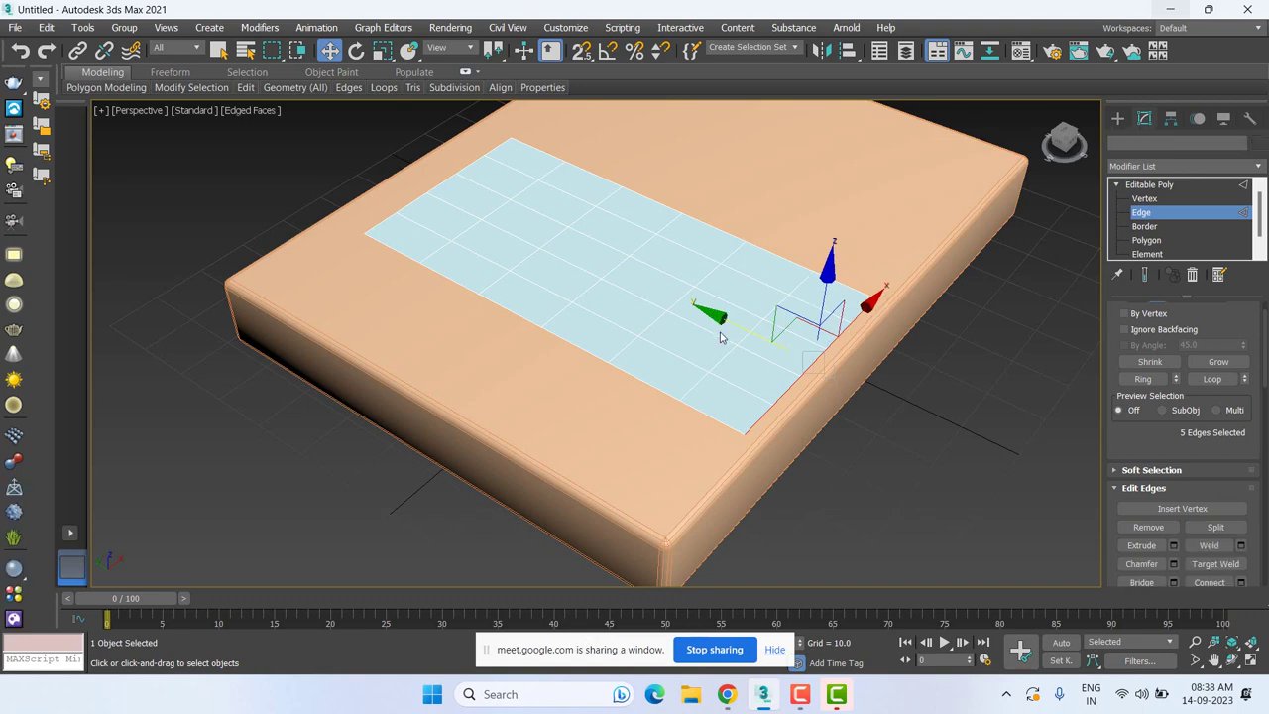
In the Left view, Shift-drag the border edges to add a row past the slab's corner.
key("f")
scroll(720, 356, "down", 5)
scroll(719, 381, "up", 2)
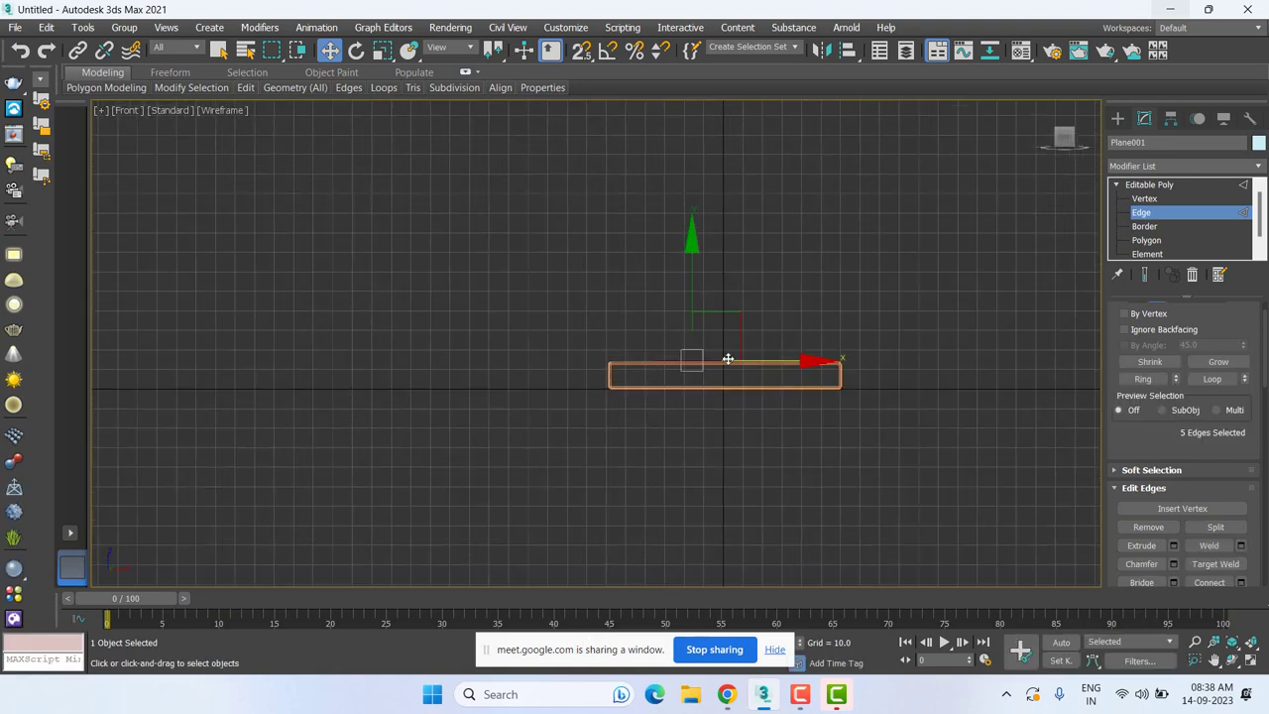
scroll(710, 340, "up", 3)
scroll(753, 389, "up", 5)
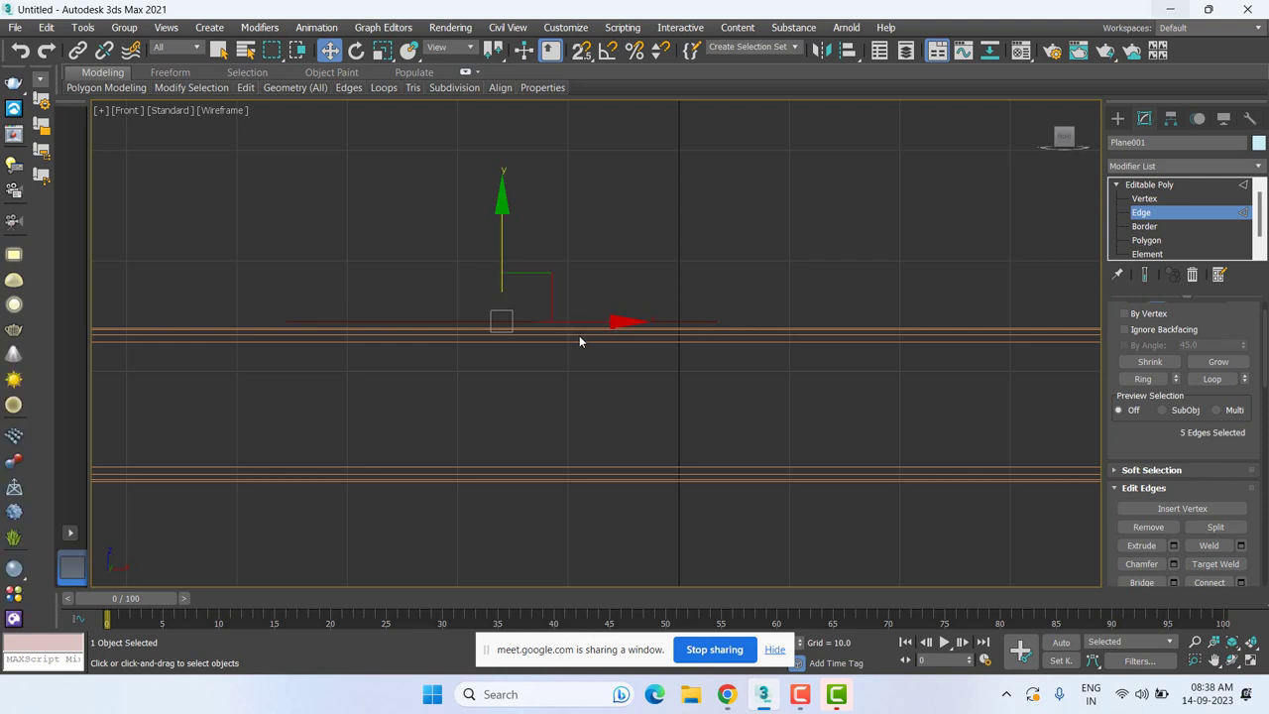
key("l")
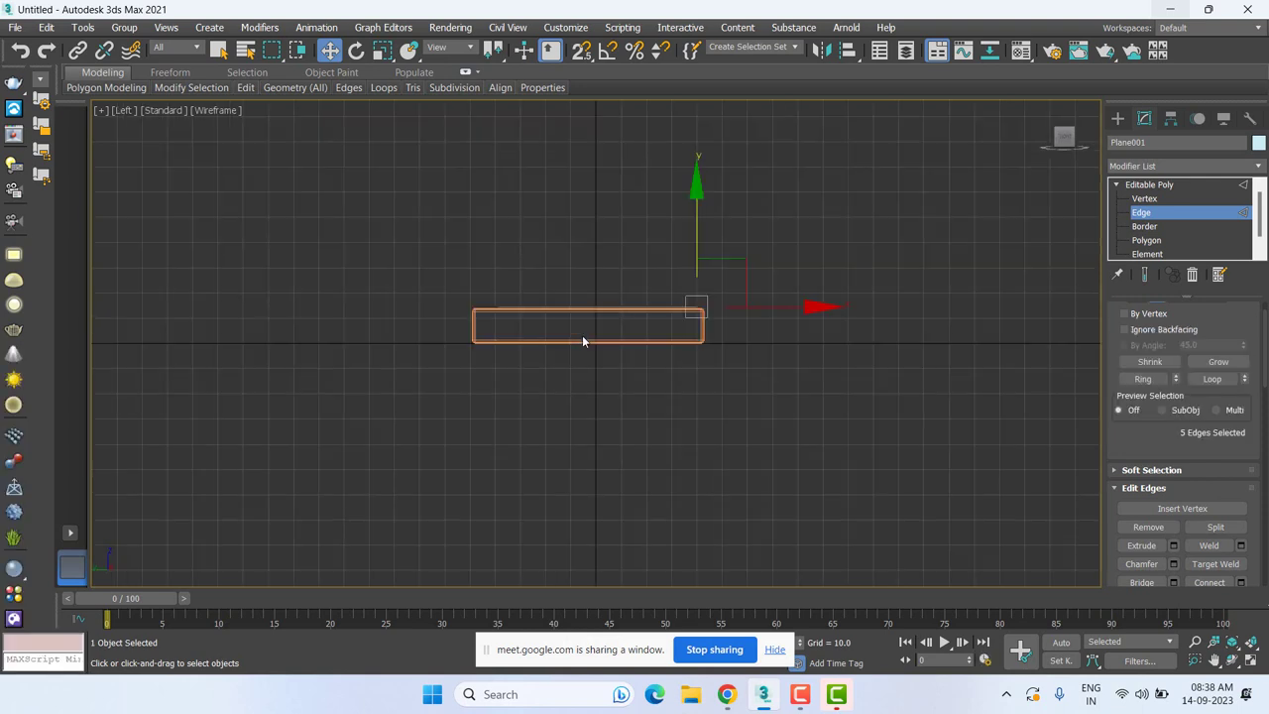
scroll(634, 317, "up", 2)
scroll(753, 313, "up", 3)
scroll(811, 298, "up", 2)
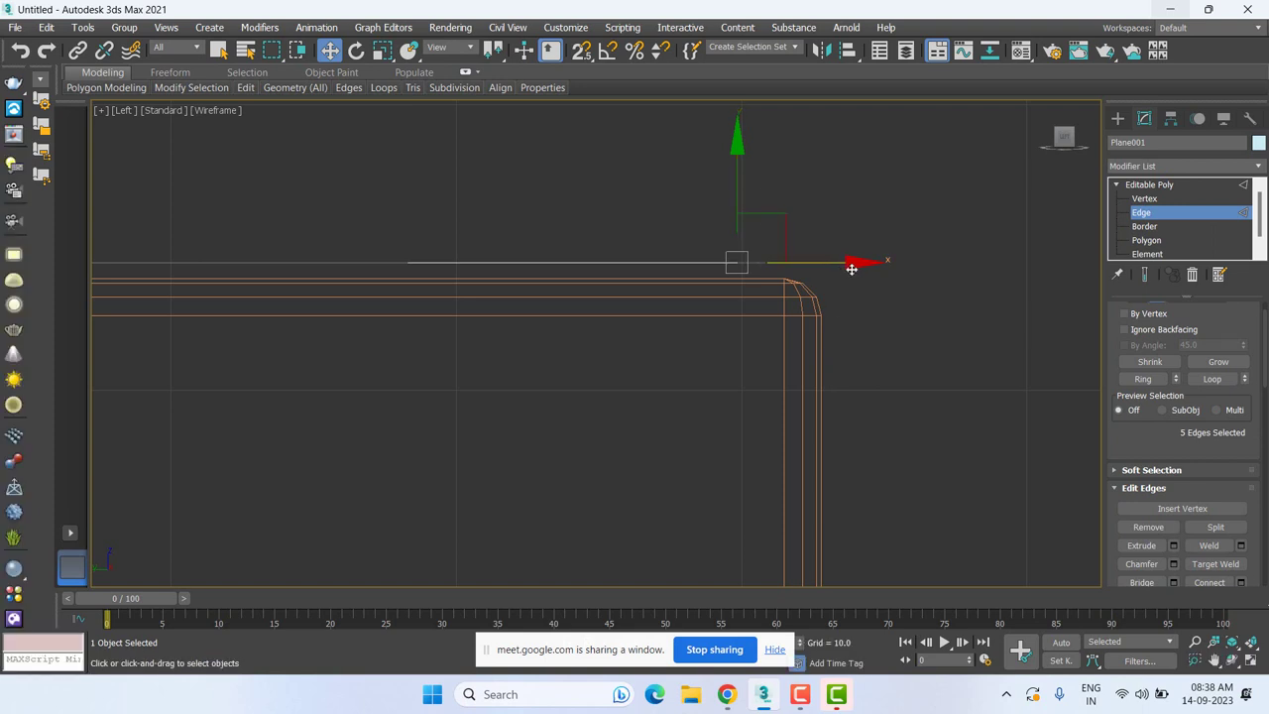
scroll(798, 262, "up", 2)
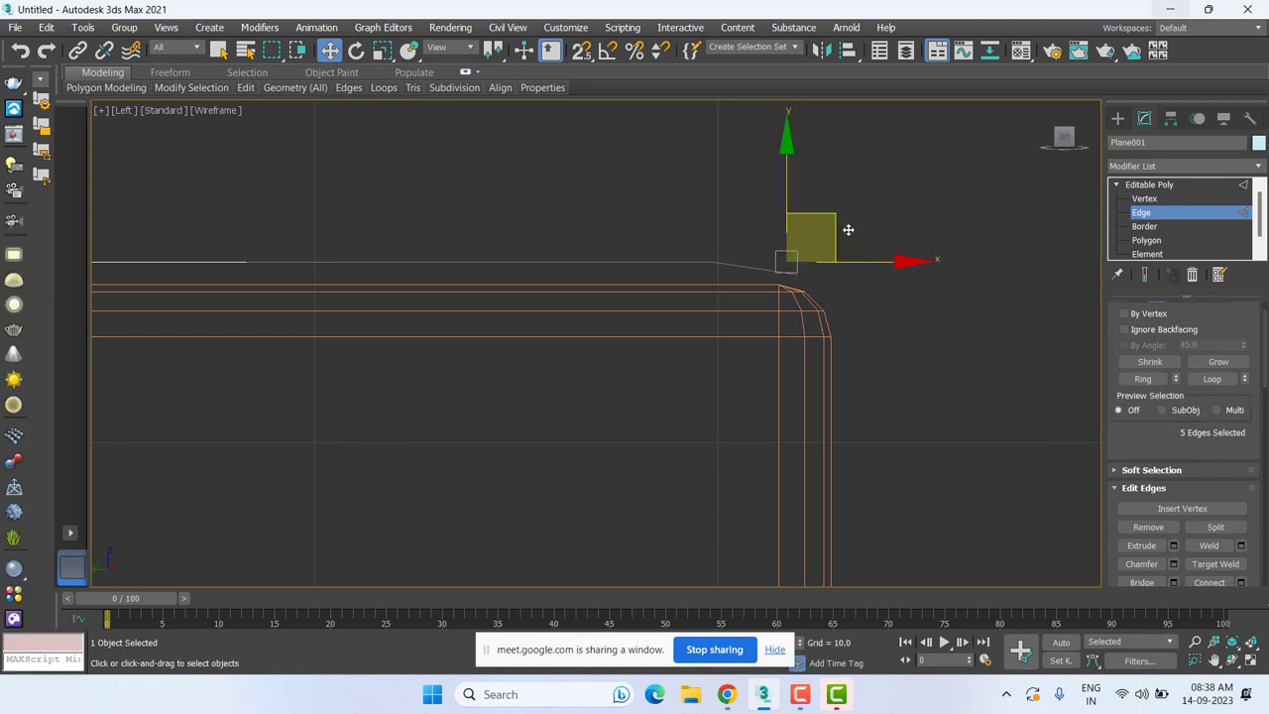
left_click_drag(848, 229, 848, 230)
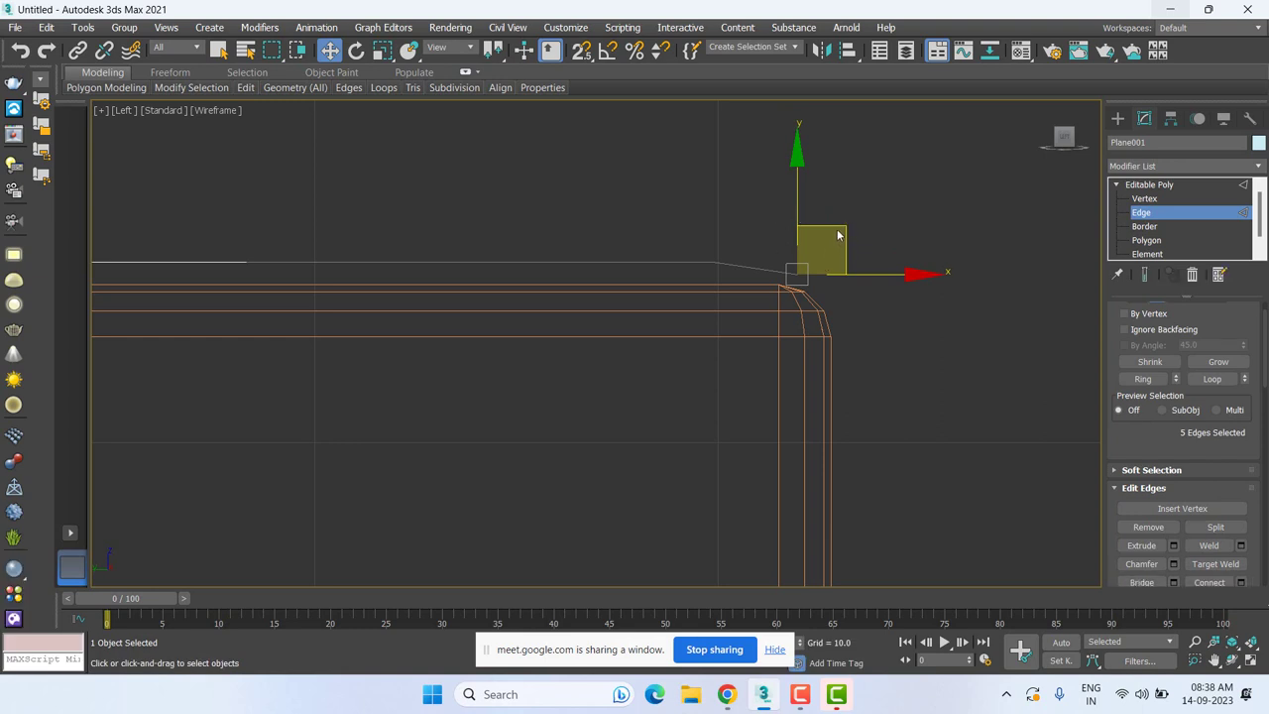
left_click(881, 260)
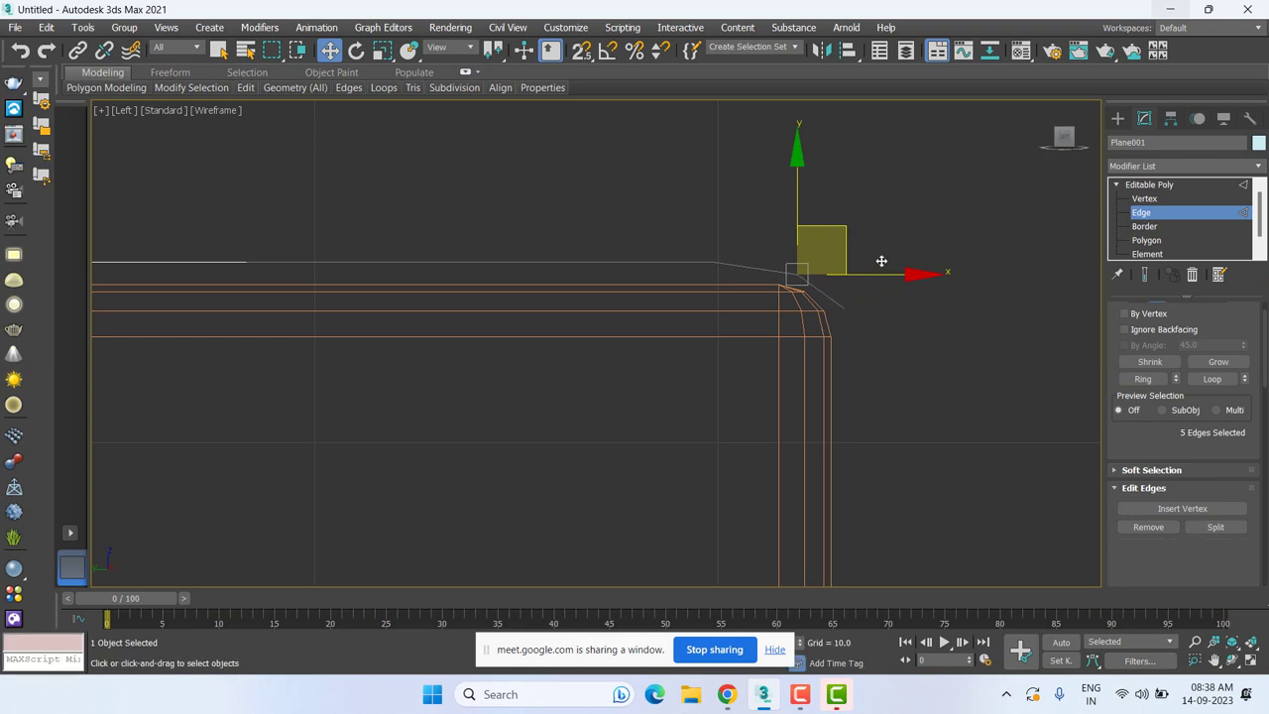
left_click_drag(881, 261, 878, 263)
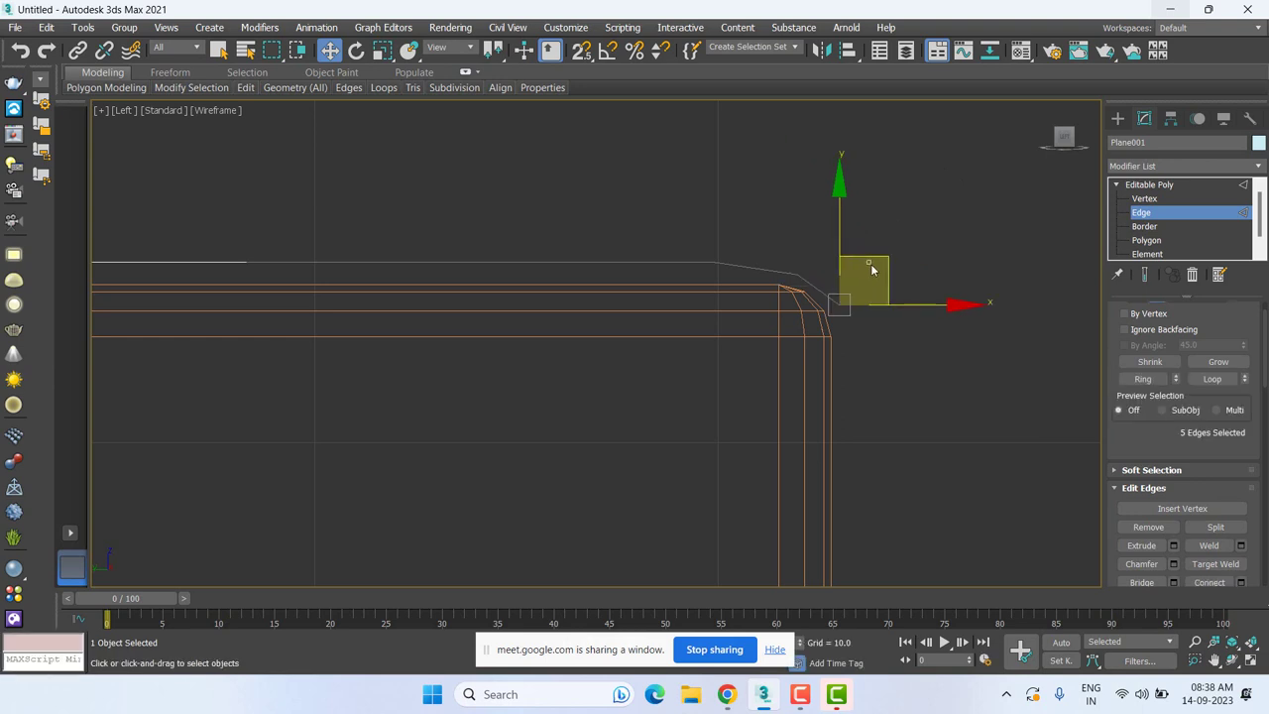
Pull more edge rows down over the rounded edge and along the slab's side.
left_click_drag(889, 262, 900, 317)
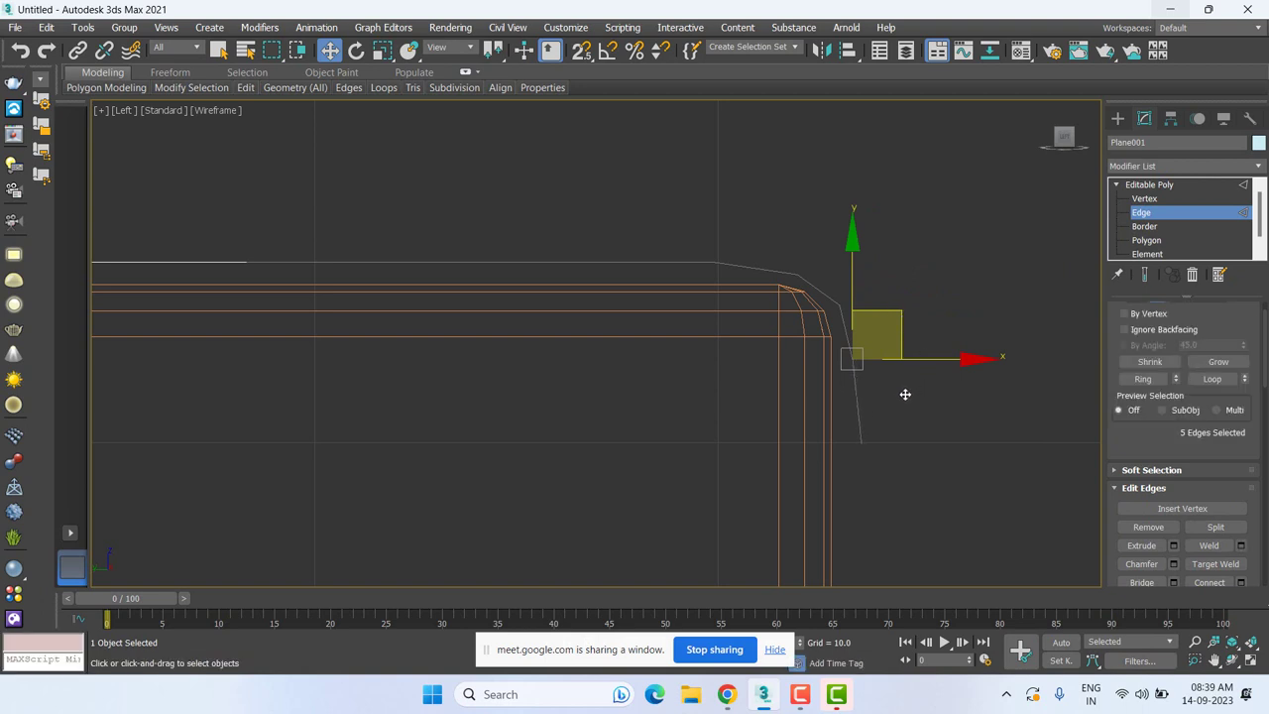
middle_click_drag(904, 394, 789, 135)
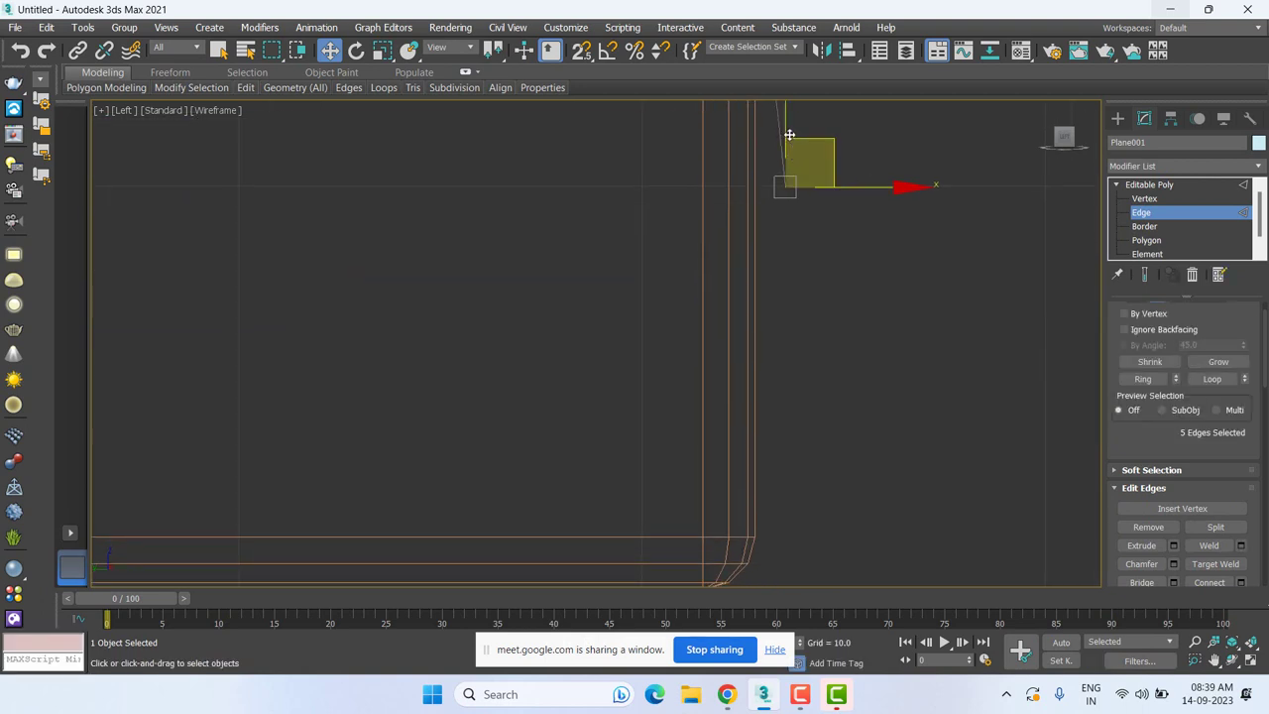
left_click_drag(788, 135, 802, 235)
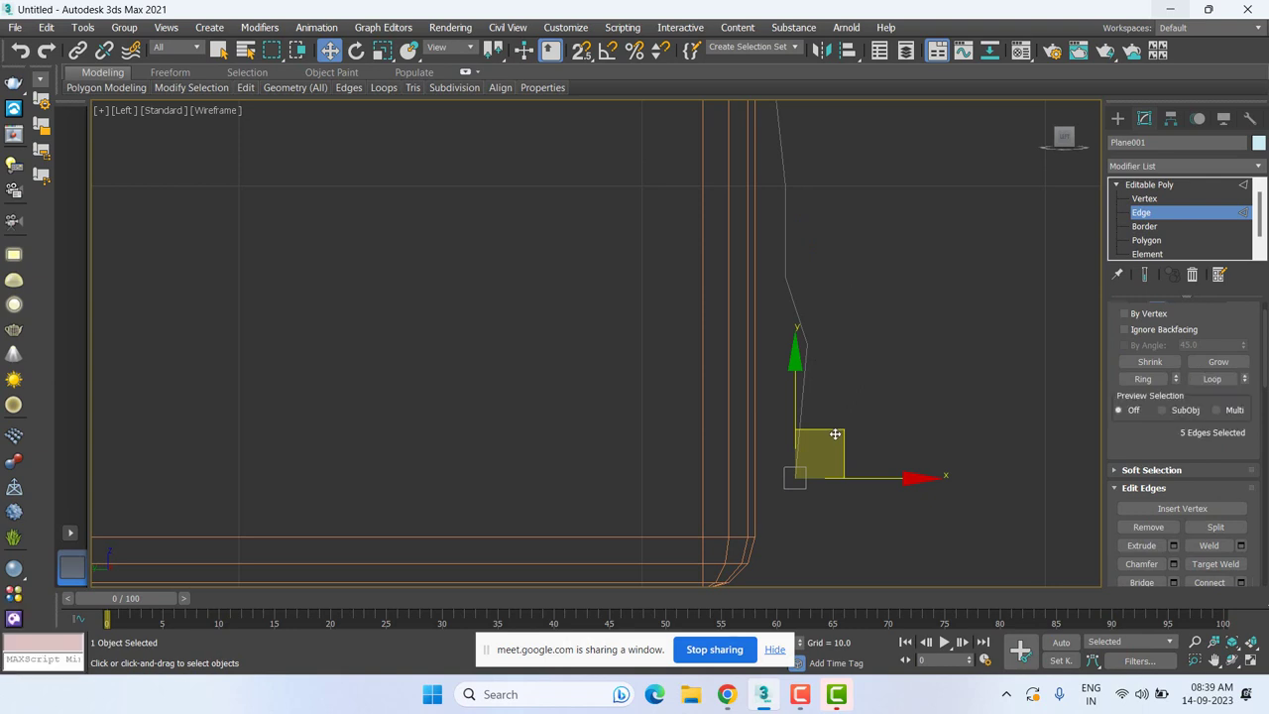
scroll(771, 437, "down", 3)
scroll(753, 383, "down", 2)
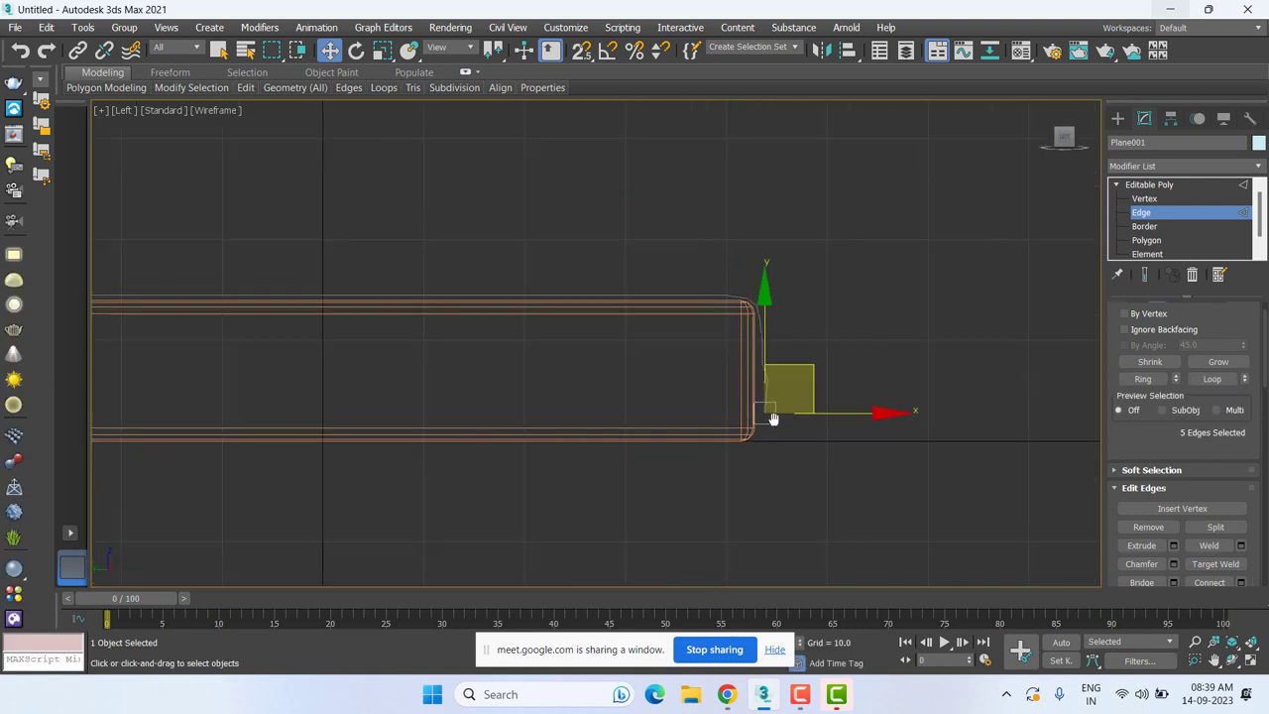
middle_click_drag(773, 418, 790, 453)
left_click(1150, 184)
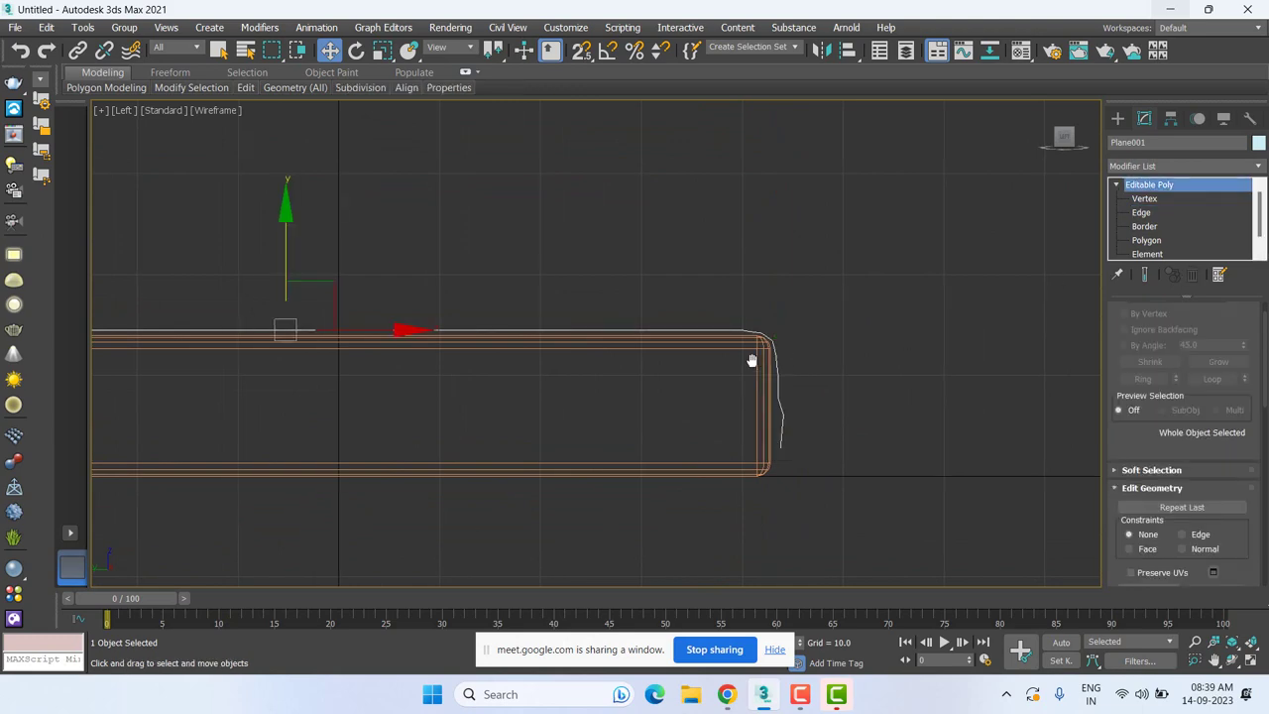
Inspect the draped corner close up in Perspective and return to Edge sub-object level.
key("p")
mouse_move(750, 371)
middle_mouse_down("alt")
mouse_move(804, 371)
mouse_move(801, 340)
mouse_move(1005, 443)
middle_mouse_up("alt")
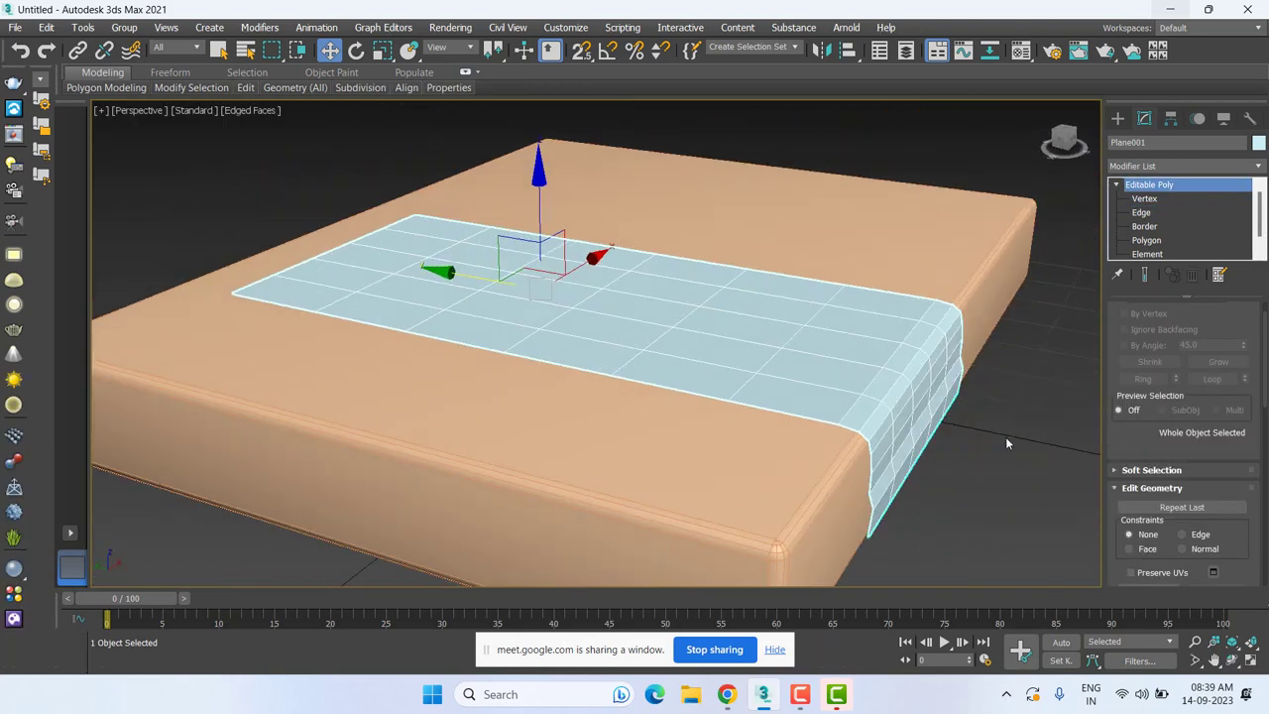
scroll(1005, 443, "up", 4)
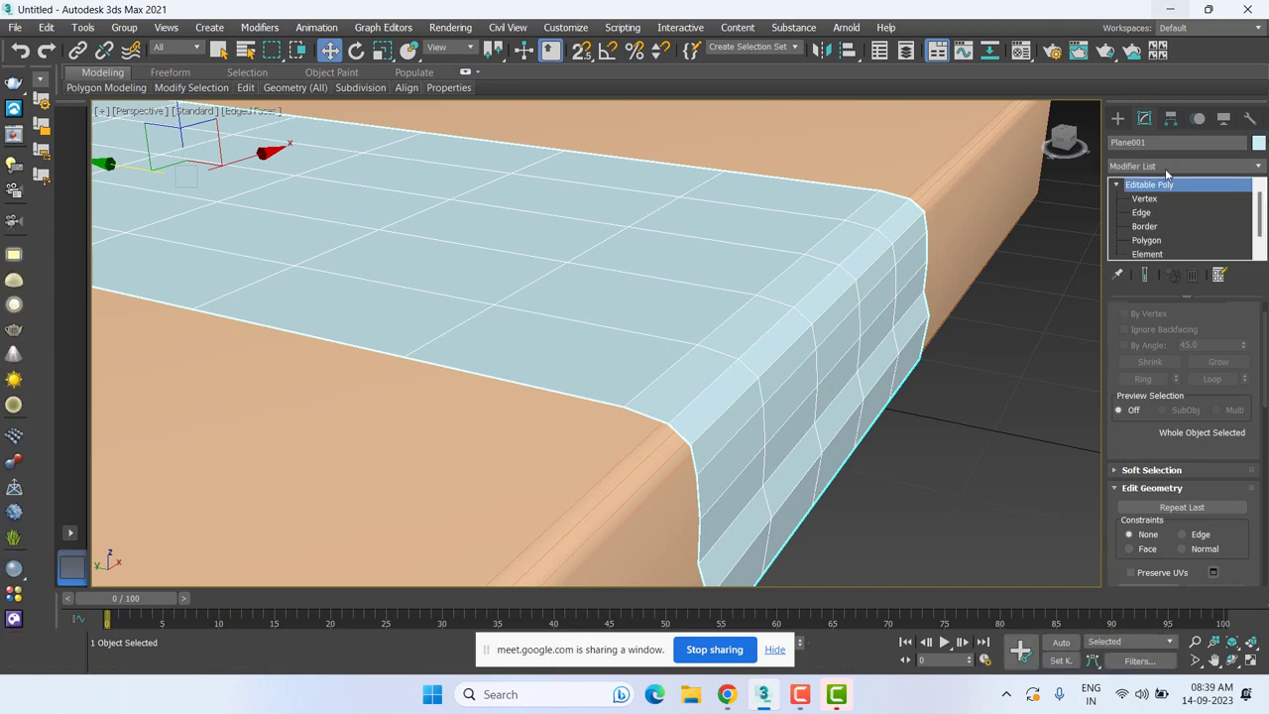
key("2")
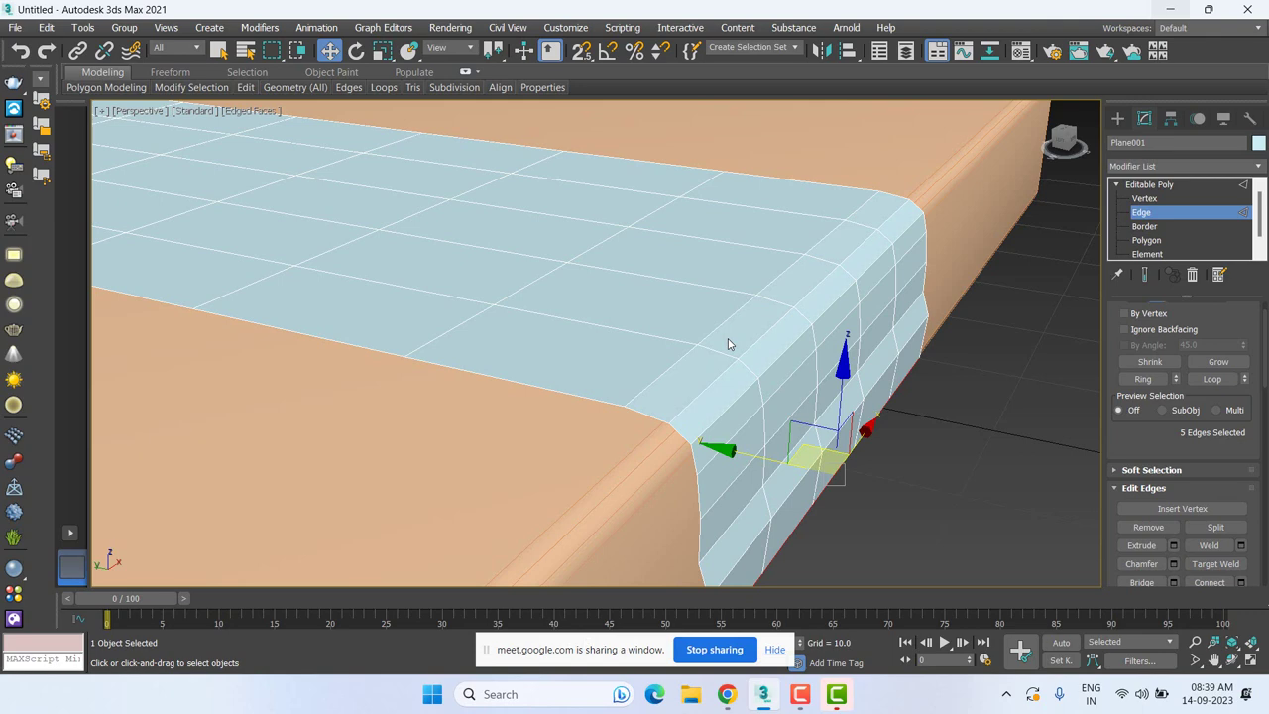
Turn on NURMS smoothing for the cloth, 1 iteration at smoothness 1.0.
right_click(730, 343)
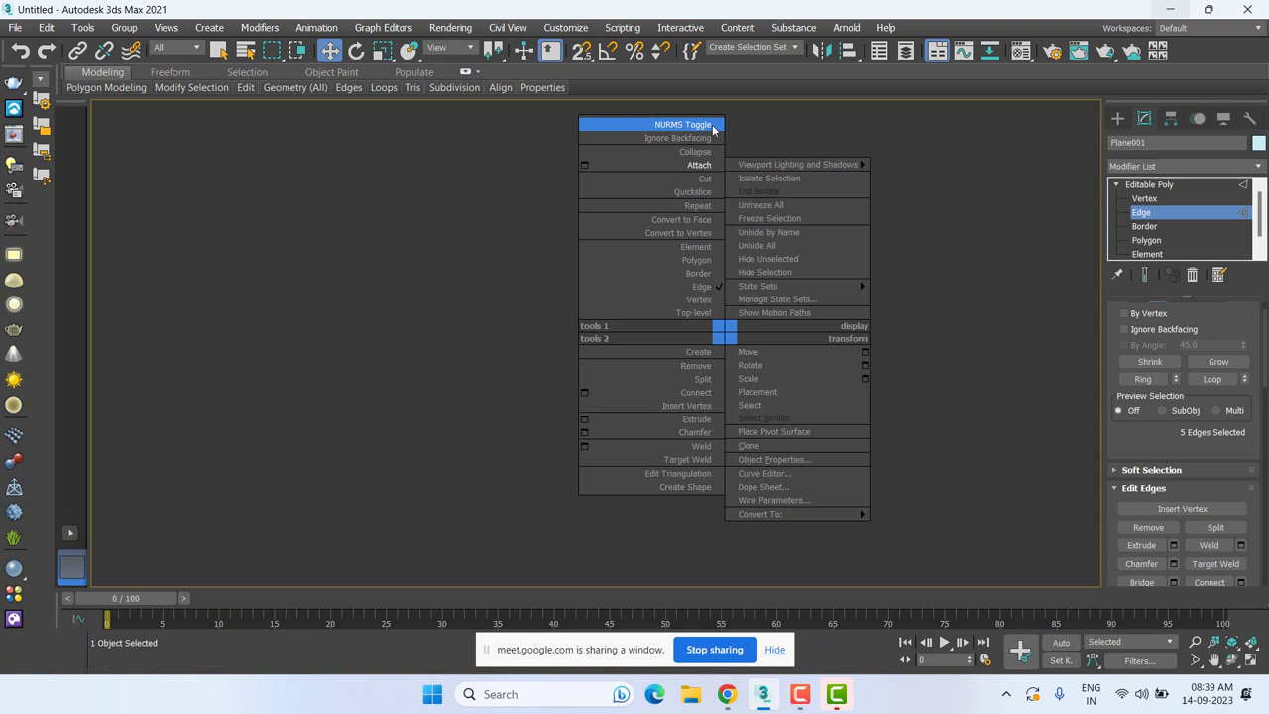
left_click(712, 125)
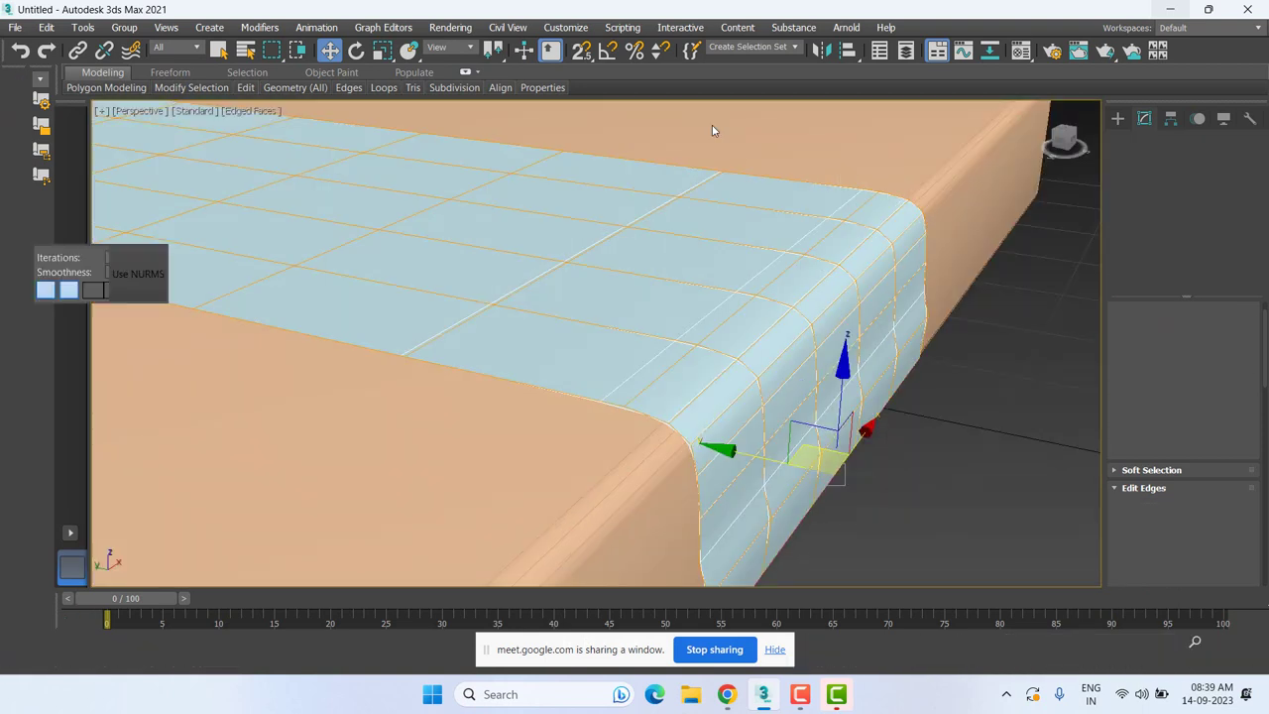
left_click(935, 431)
Return to object level, view the whole slab, and reselect the cloth.
left_click(1168, 186)
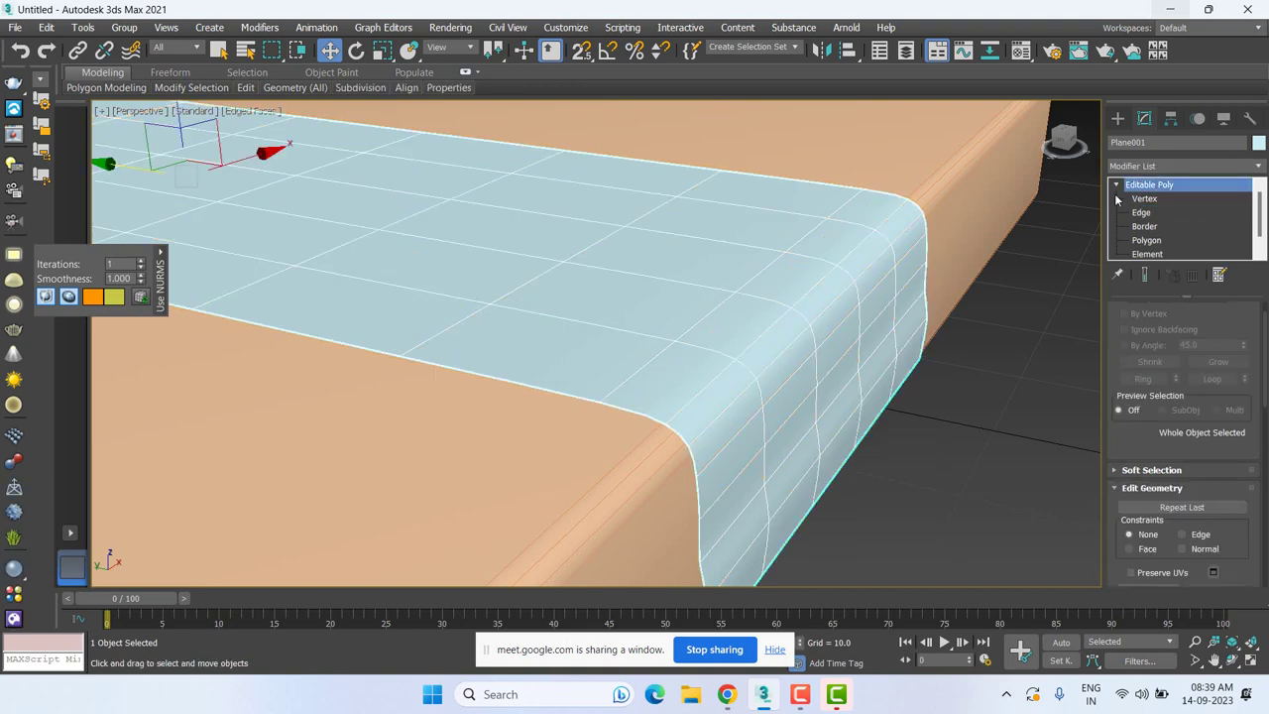
left_click(999, 462)
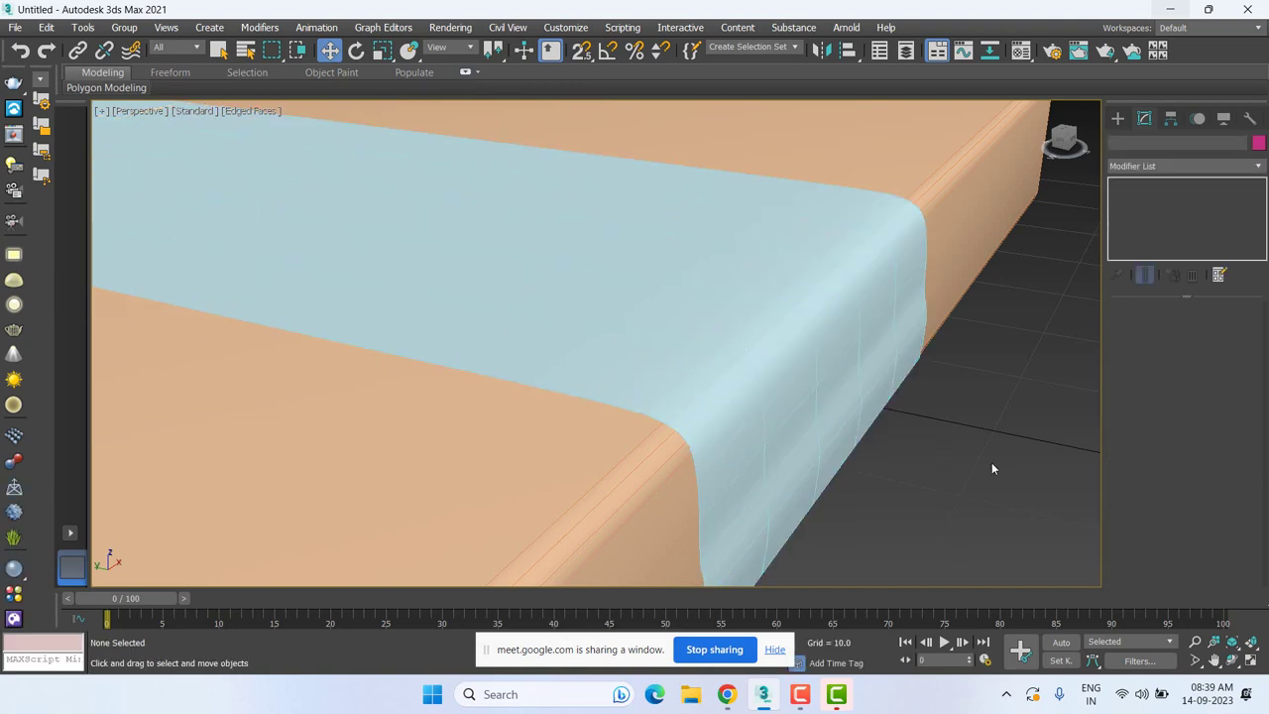
key("z")
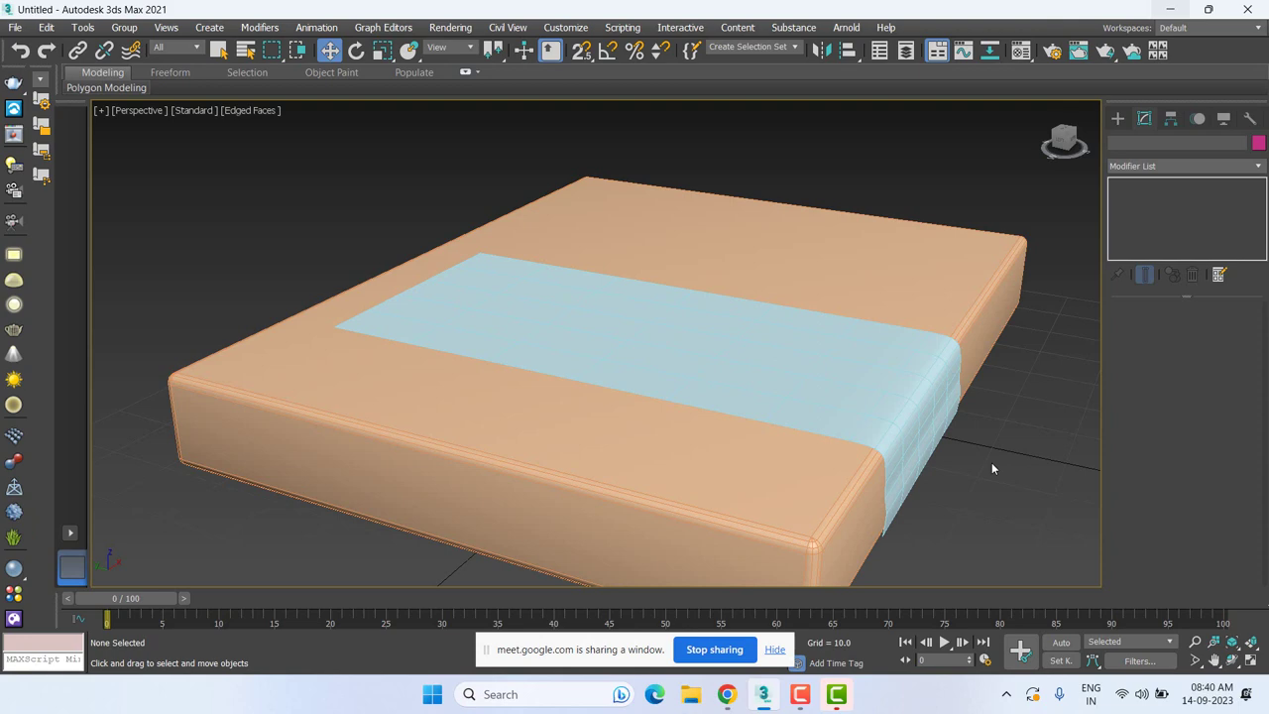
scroll(991, 462, "up", 5)
left_click(852, 414)
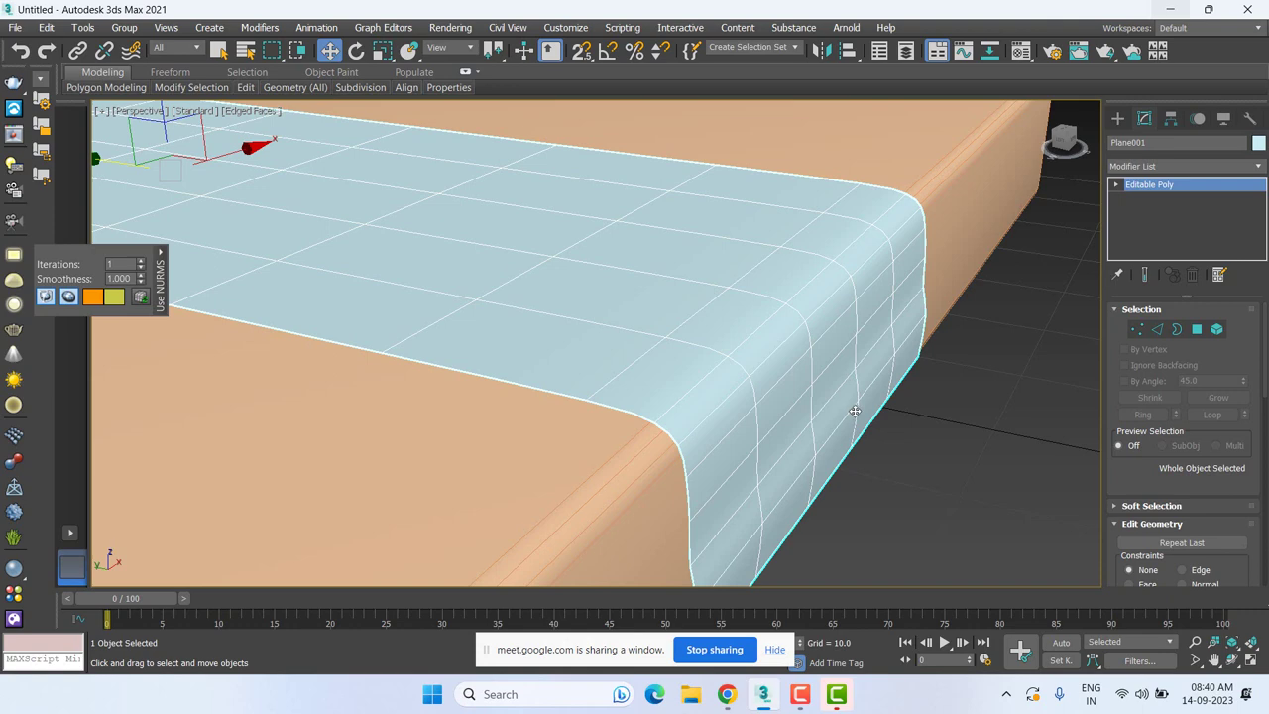
left_click(1194, 167)
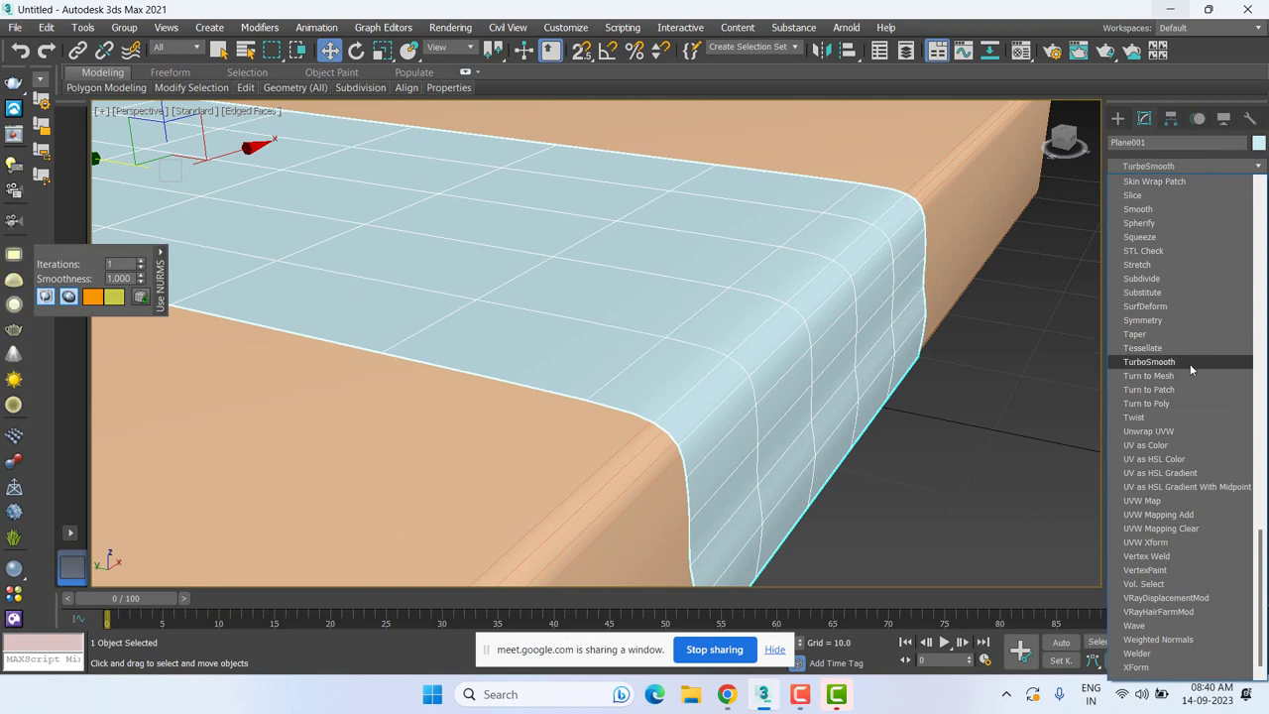
left_click(1190, 363)
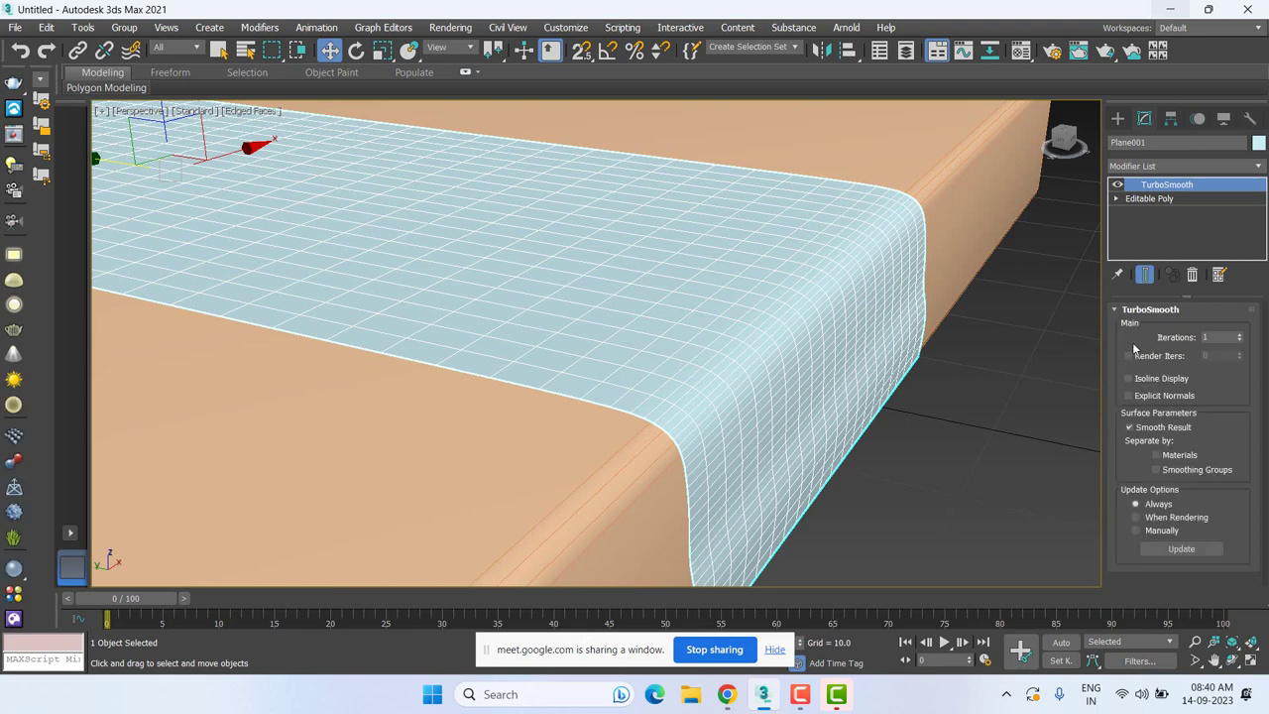
left_click(1239, 335)
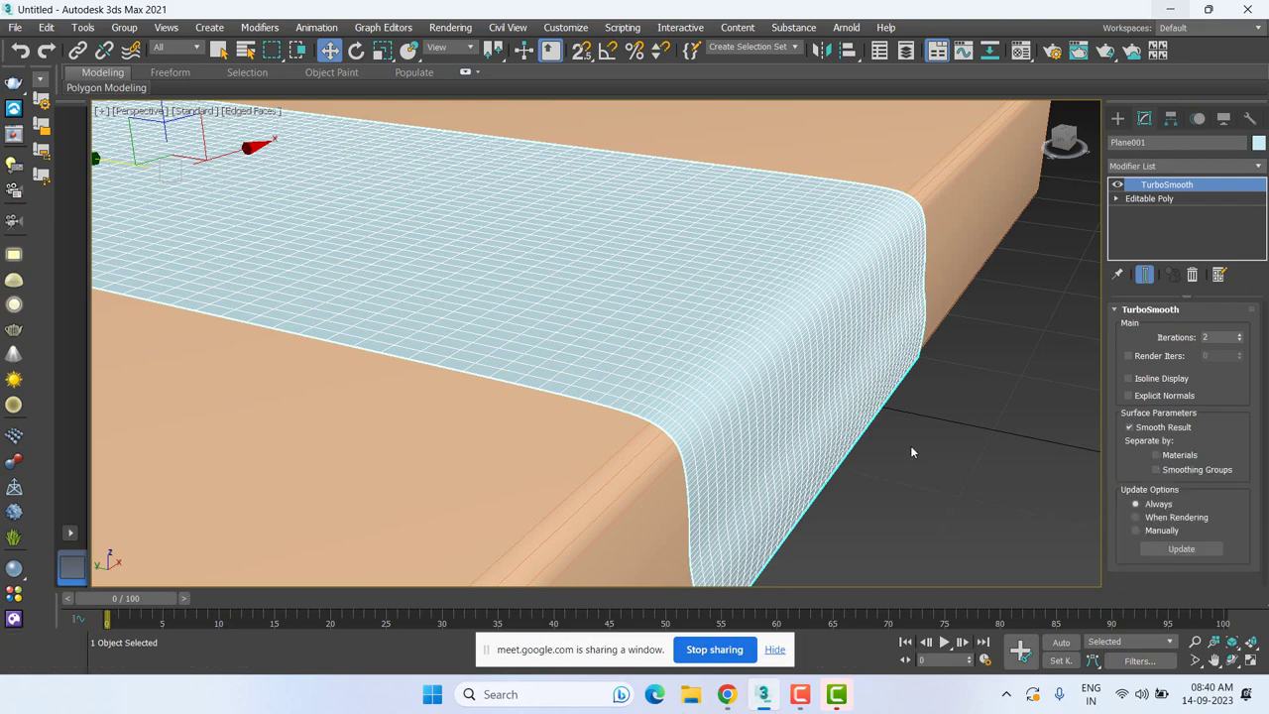
middle_click_drag(916, 475, 895, 439)
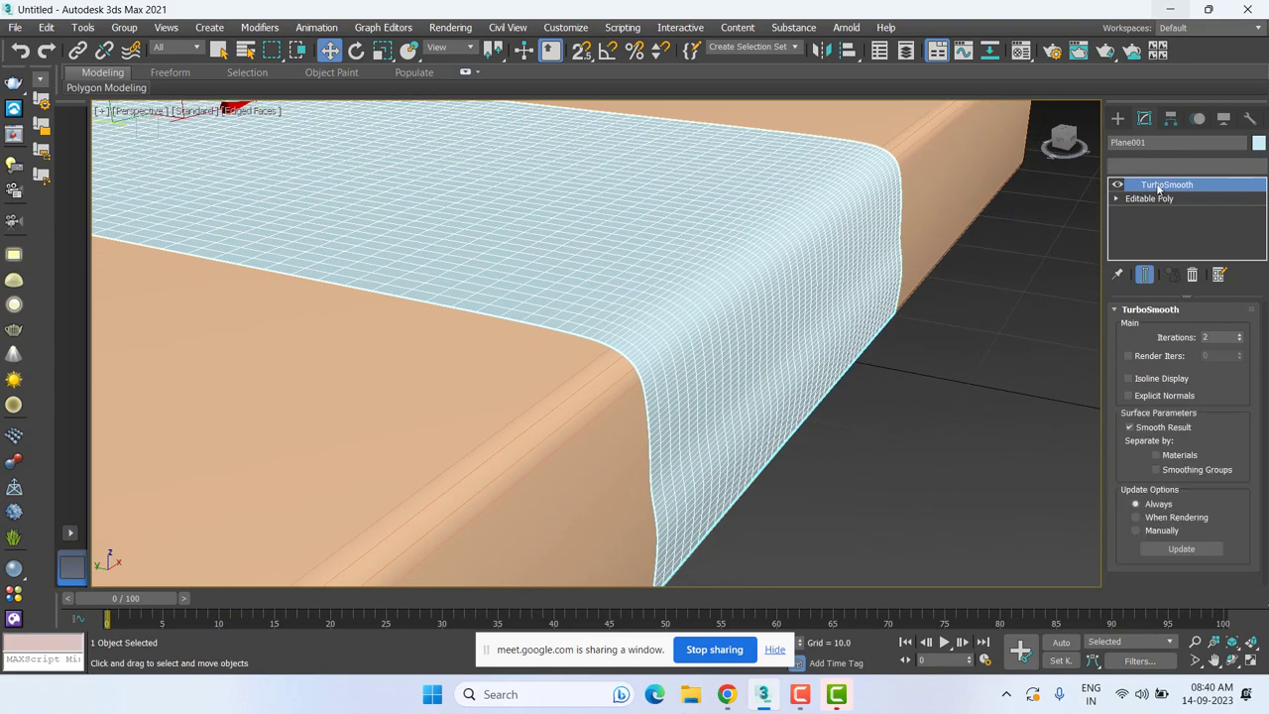
left_click(1196, 278)
Remove the TurboSmooth modifier and toggle NURMS smoothing back on for the runner.
key("ctrl+BackSpace")
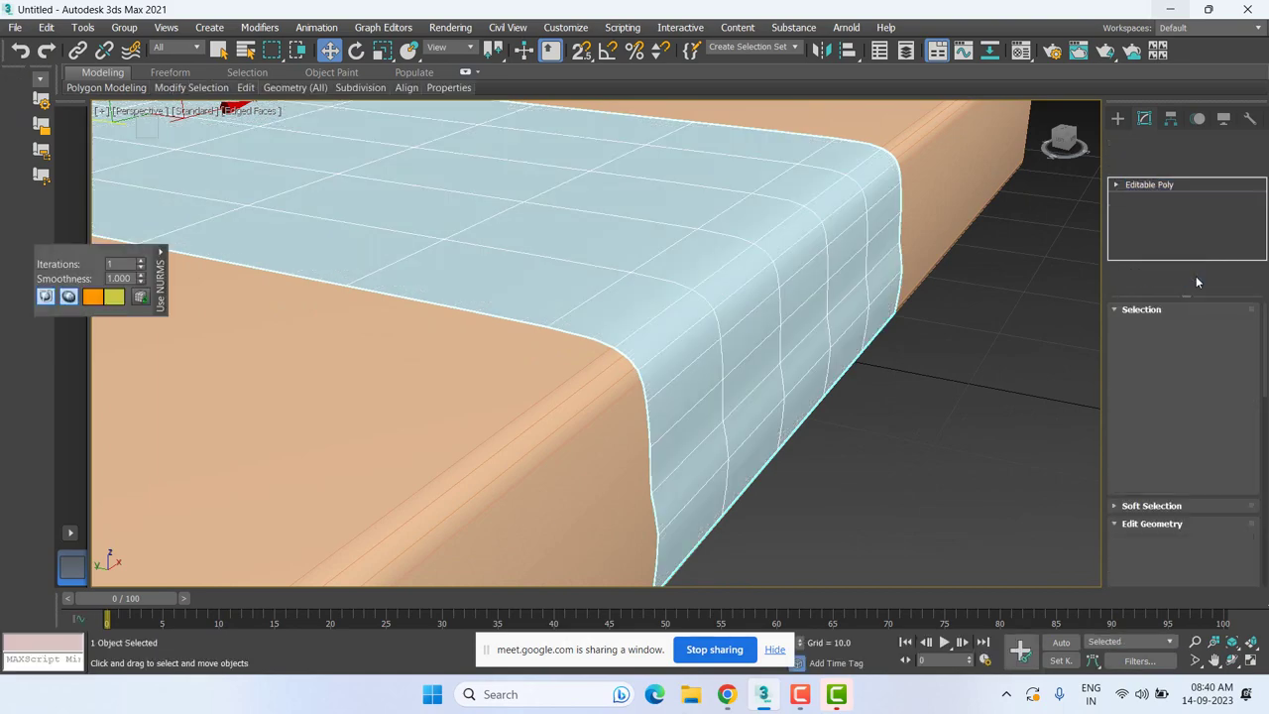
right_click(779, 321)
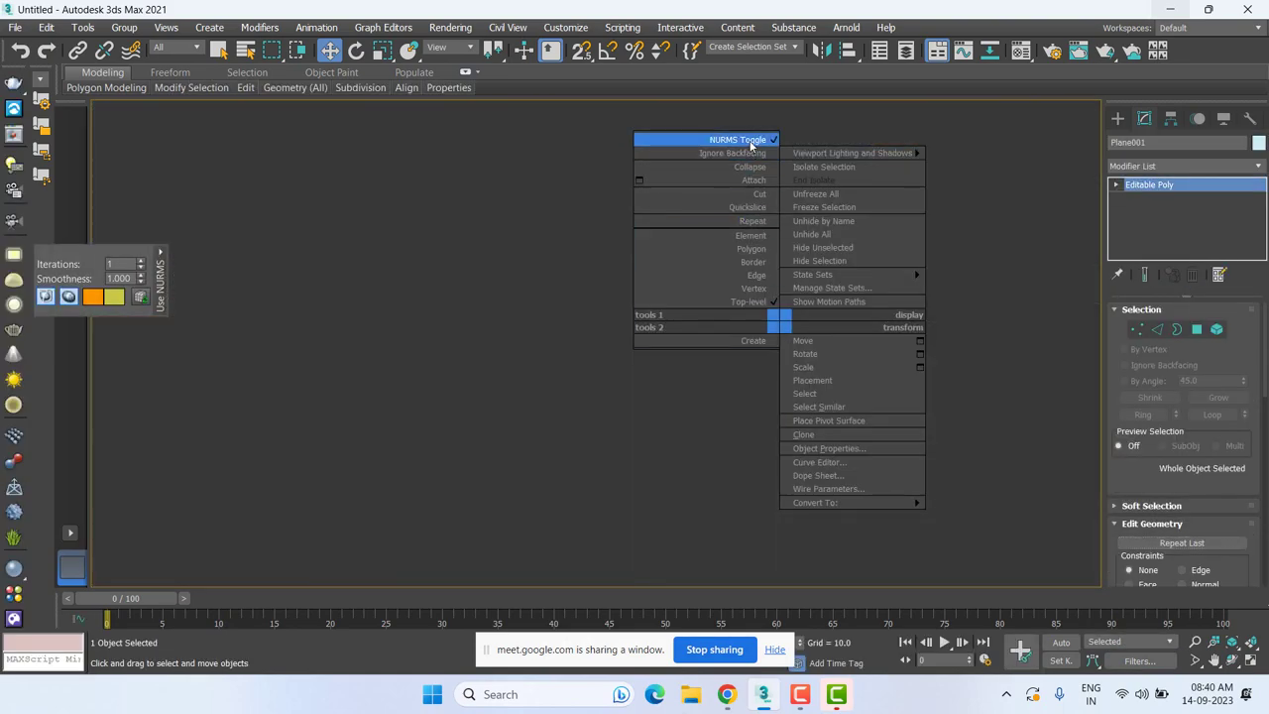
left_click(750, 144)
left_click(895, 478)
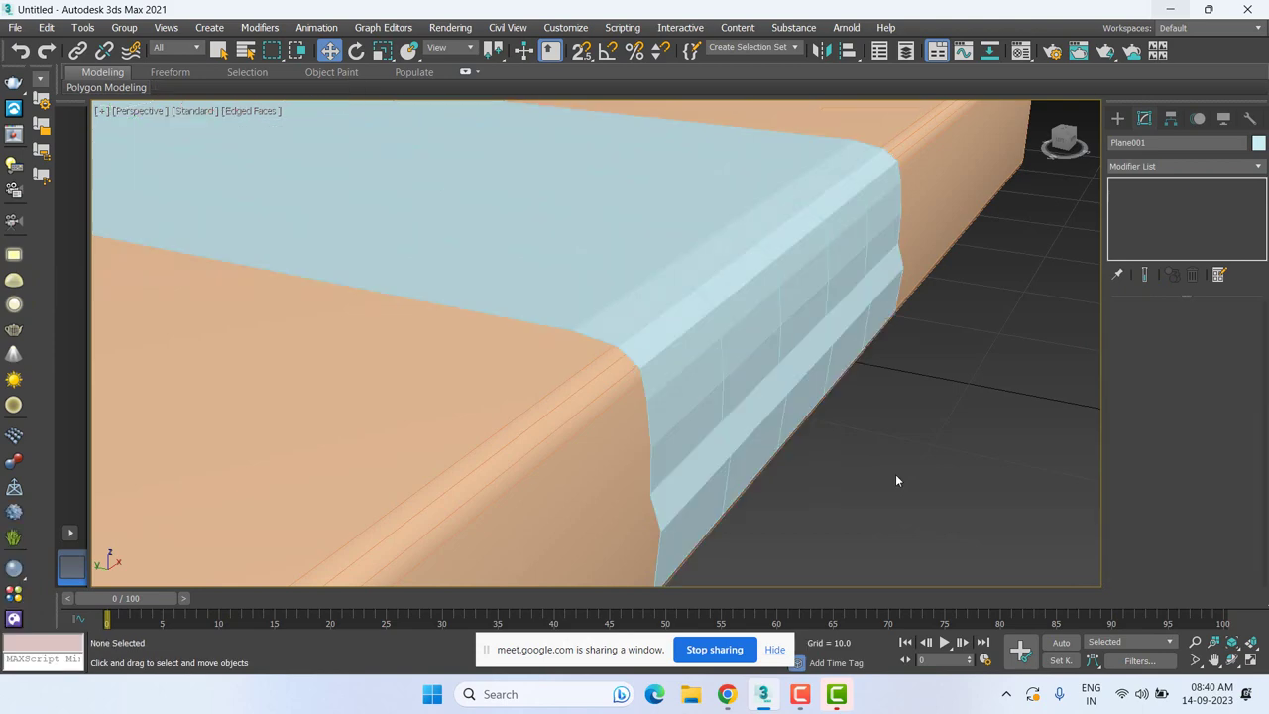
left_click(723, 353)
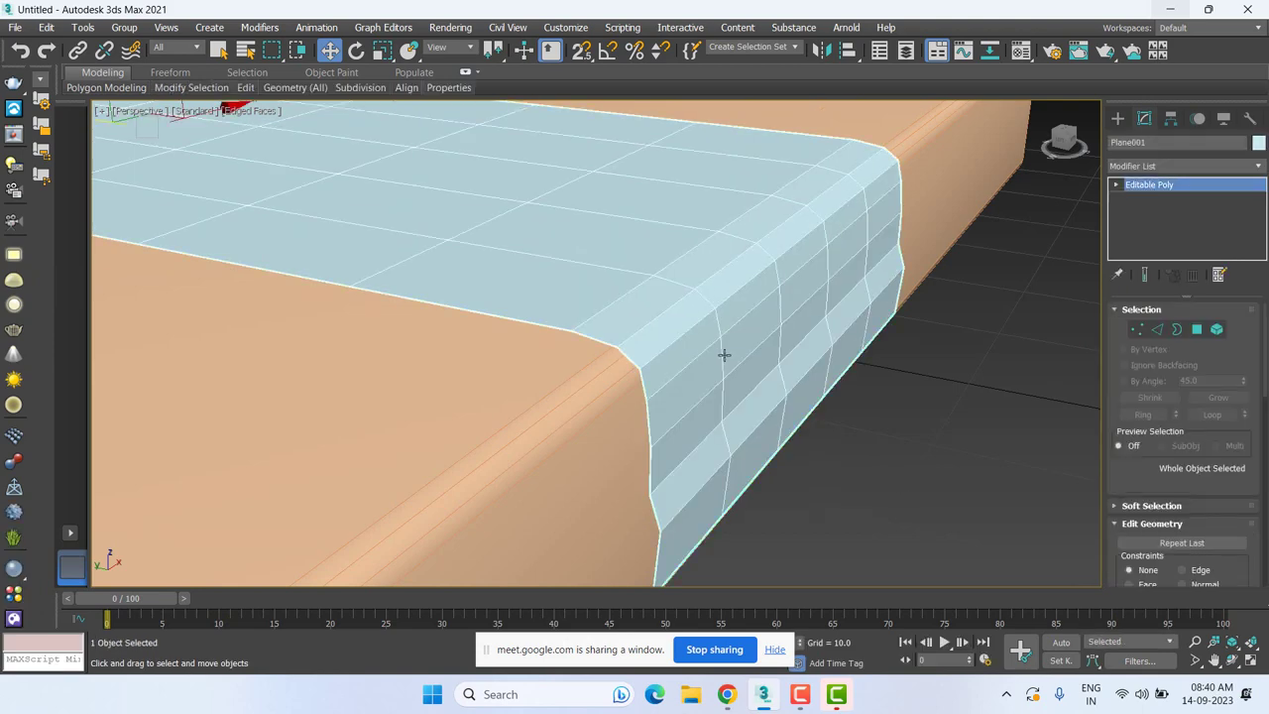
Close in on the draped edge, show the NURMS settings, and expand the runner's sub-object levels.
mouse_move(745, 385)
middle_mouse_down("alt")
mouse_move(577, 337)
mouse_move(357, 311)
middle_mouse_up("alt")
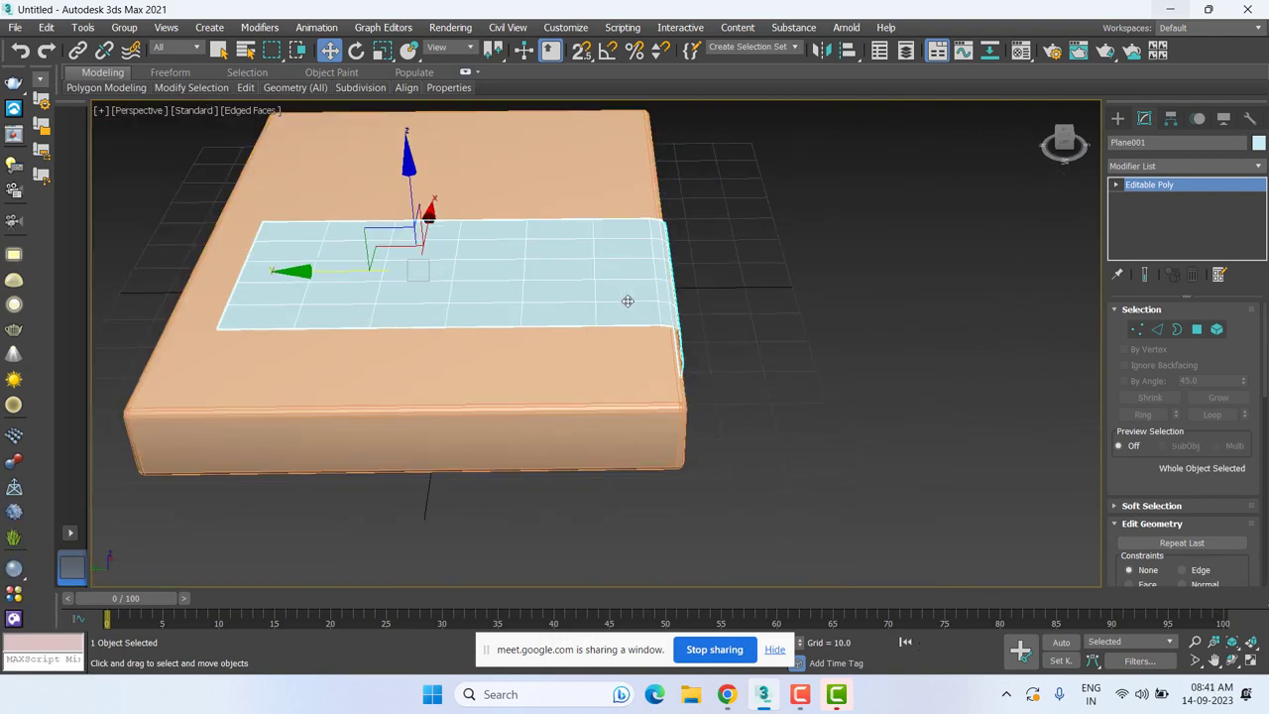
middle_click_drag(645, 300, 623, 311, "alt")
scroll(627, 339, "up", 5)
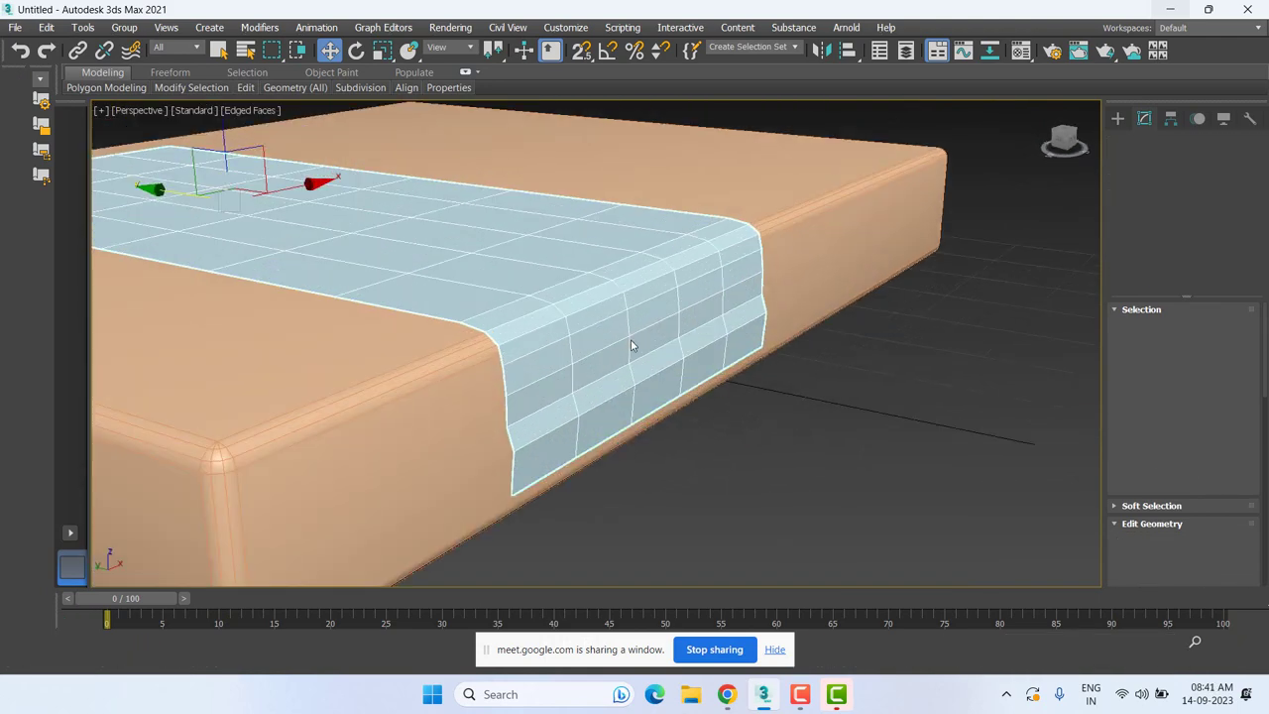
right_click(627, 339)
left_click(583, 154)
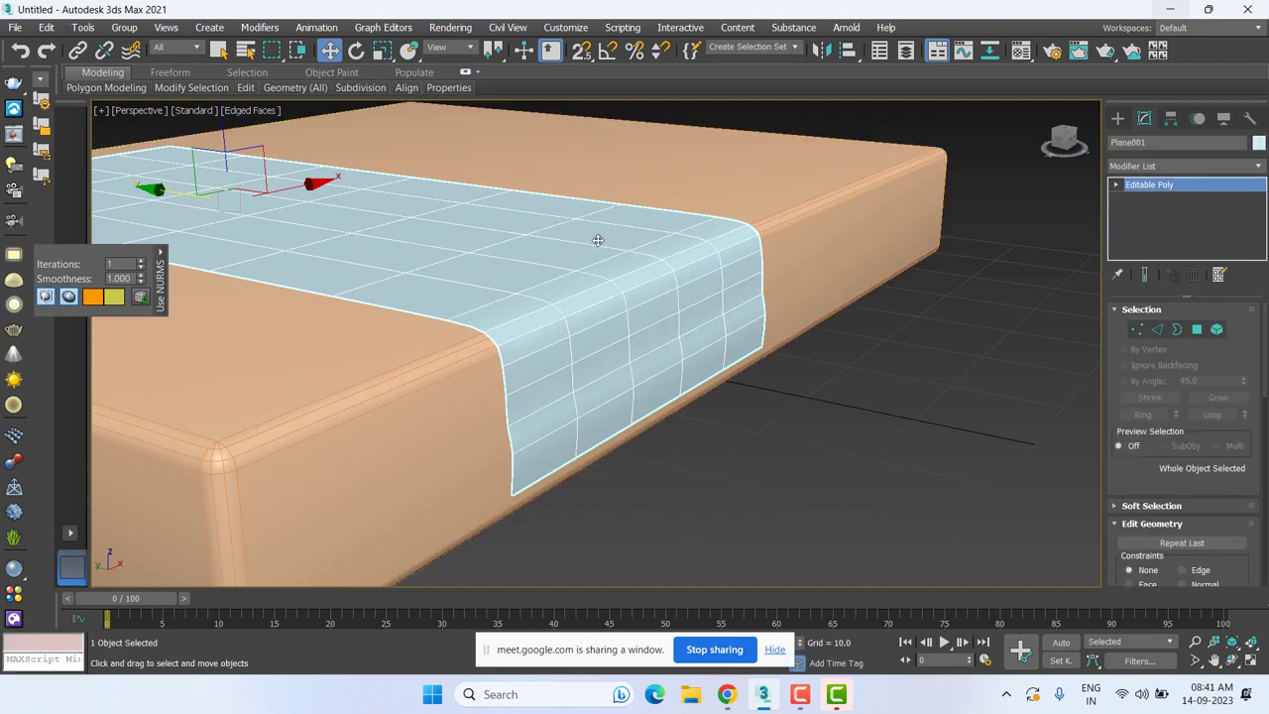
left_click(1116, 184)
In Vertex mode, pull a vertex on the runner's rounded corner to reshape its curve.
left_click(1141, 200)
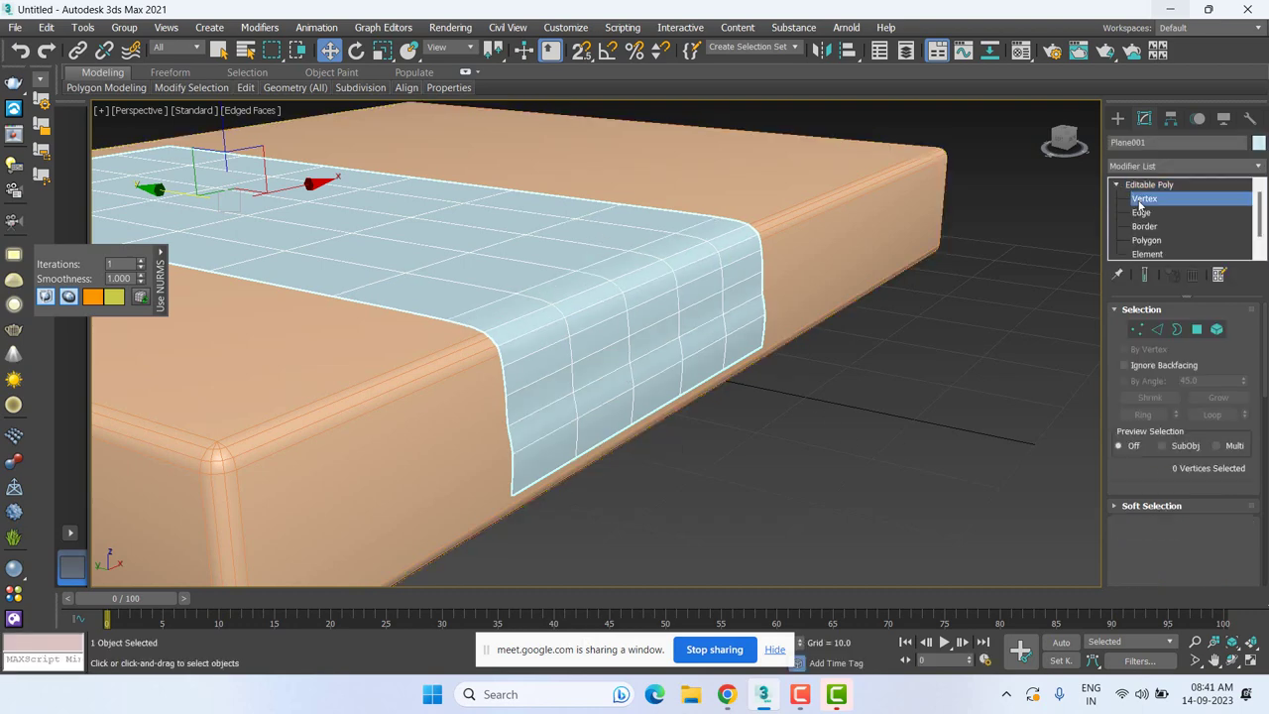
scroll(522, 422, "up", 3)
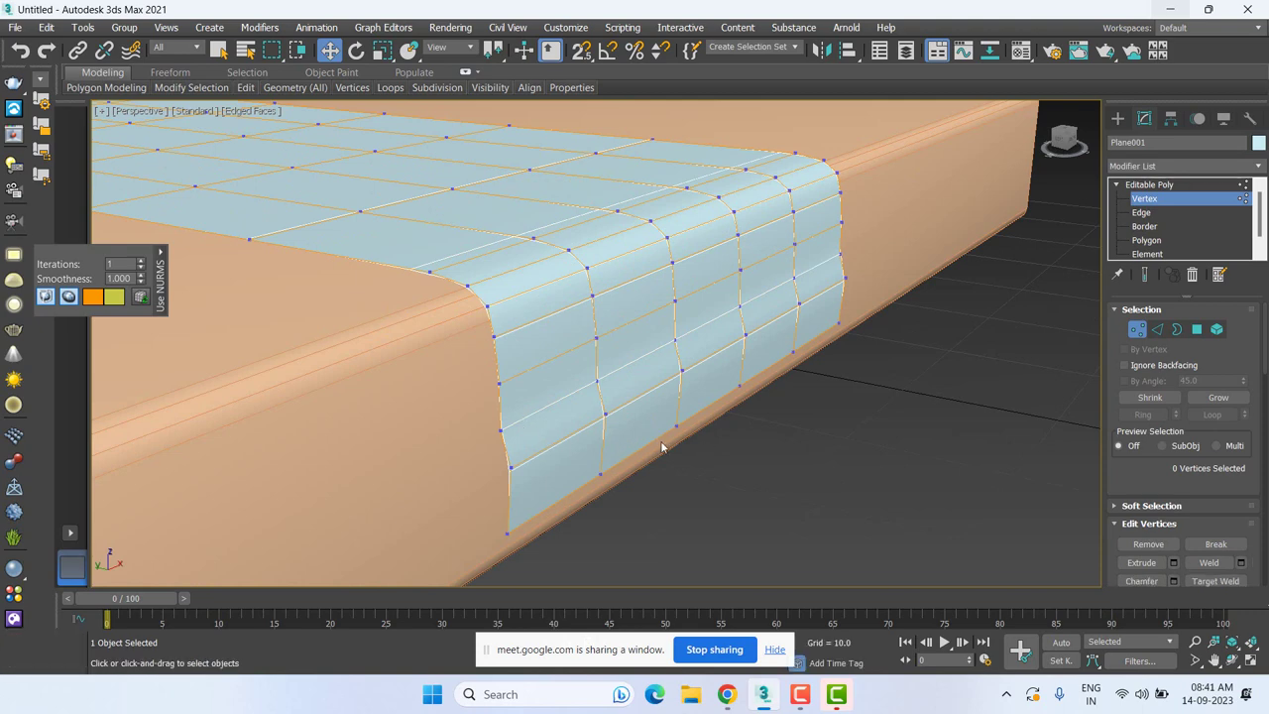
scroll(578, 426, "up", 3)
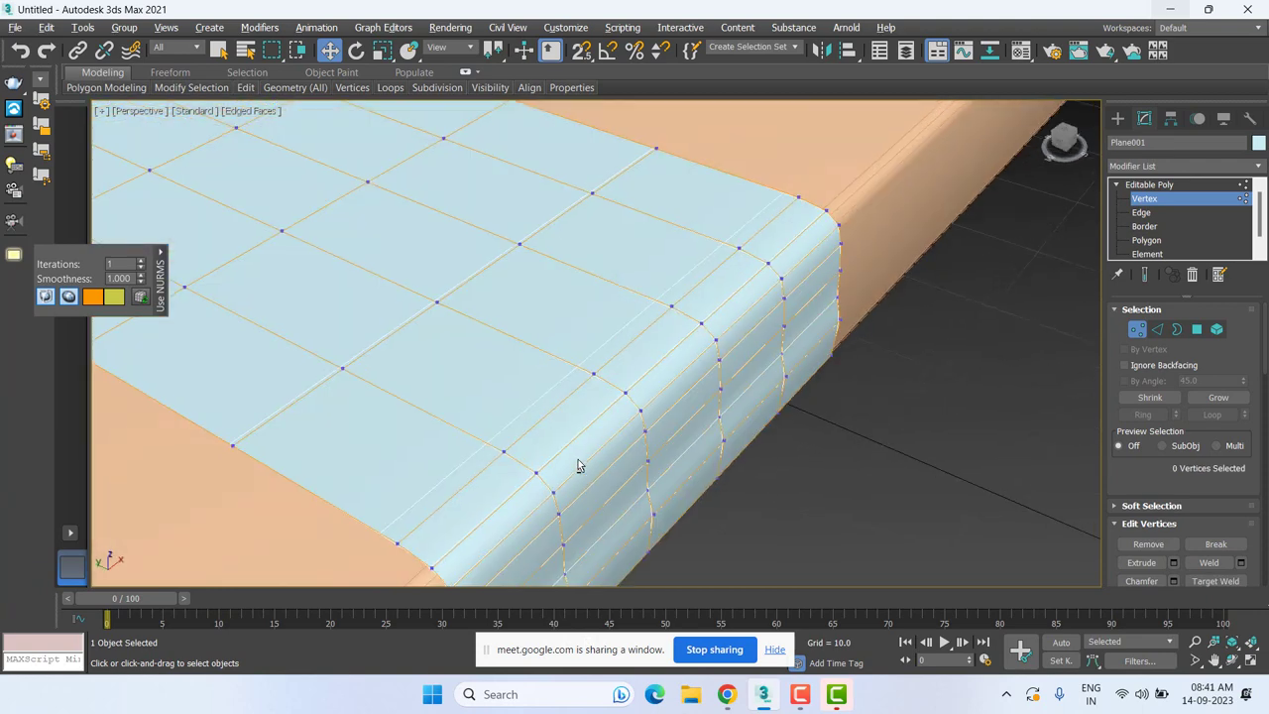
left_click(646, 461)
middle_click_drag(646, 462, 646, 397)
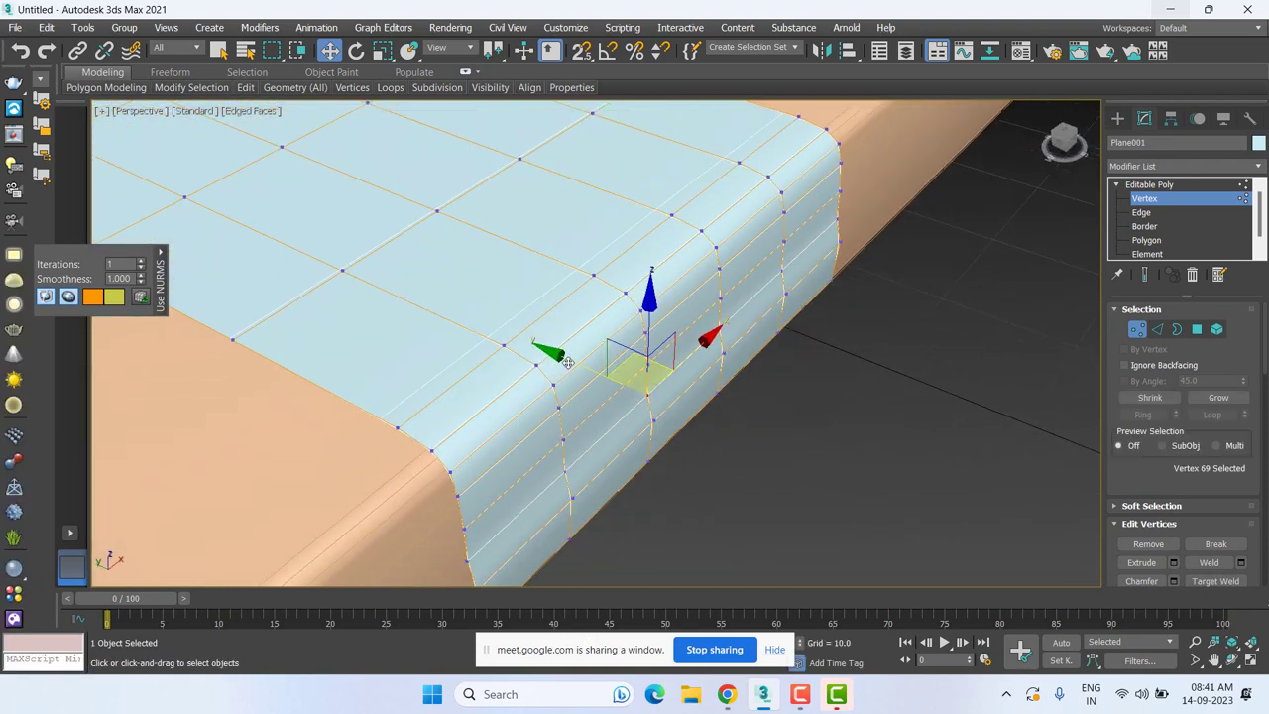
middle_click_drag(585, 368, 706, 319, "alt")
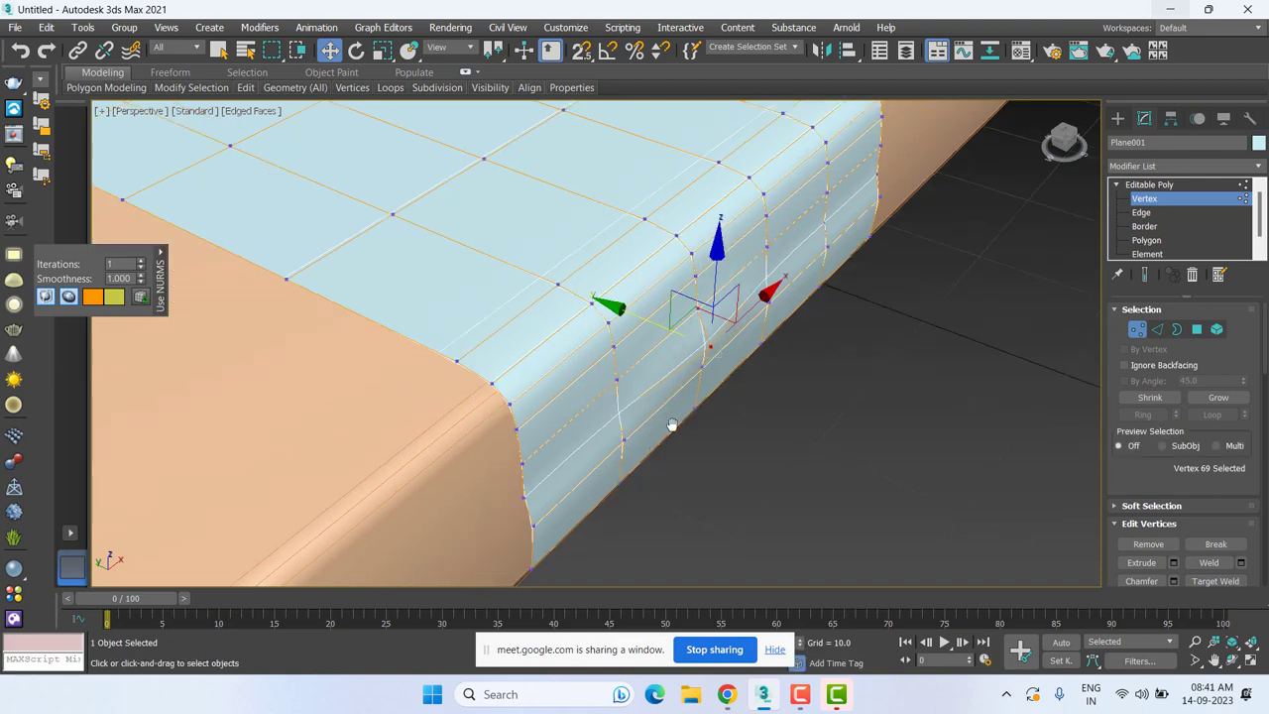
left_click(702, 266, "ctrl")
middle_click_drag(702, 267, 652, 461)
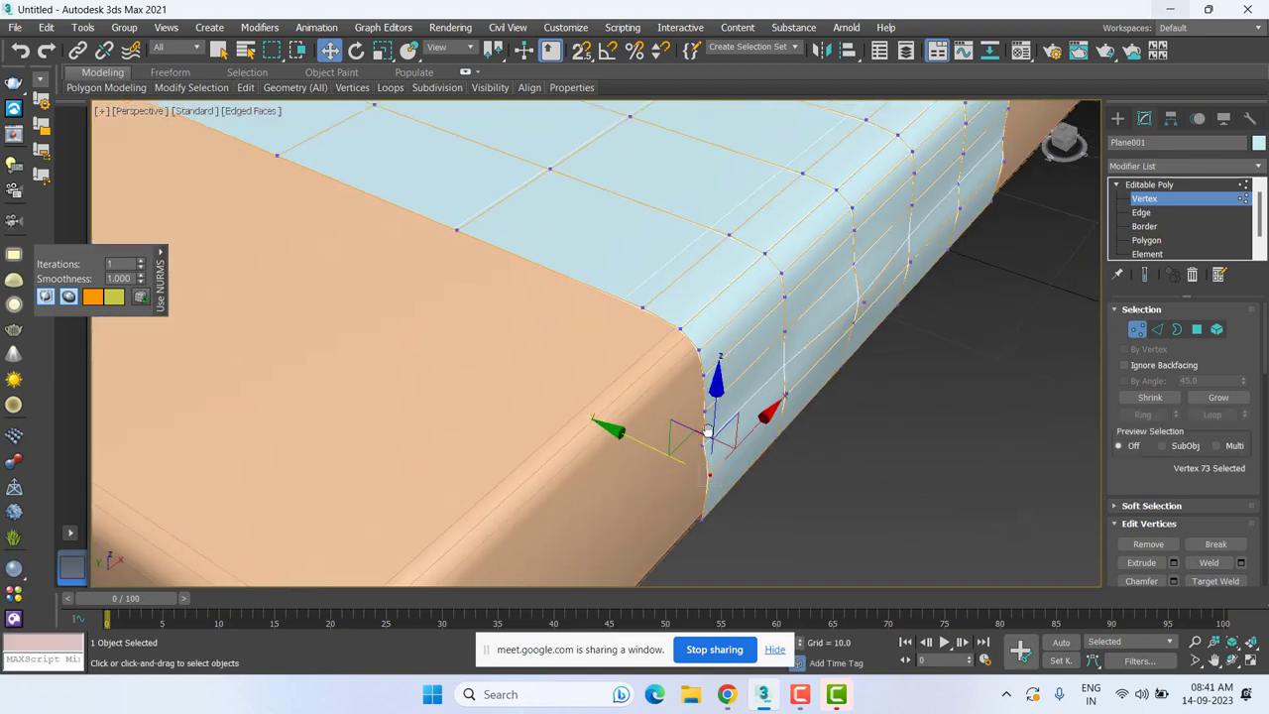
left_click_drag(648, 448, 634, 439)
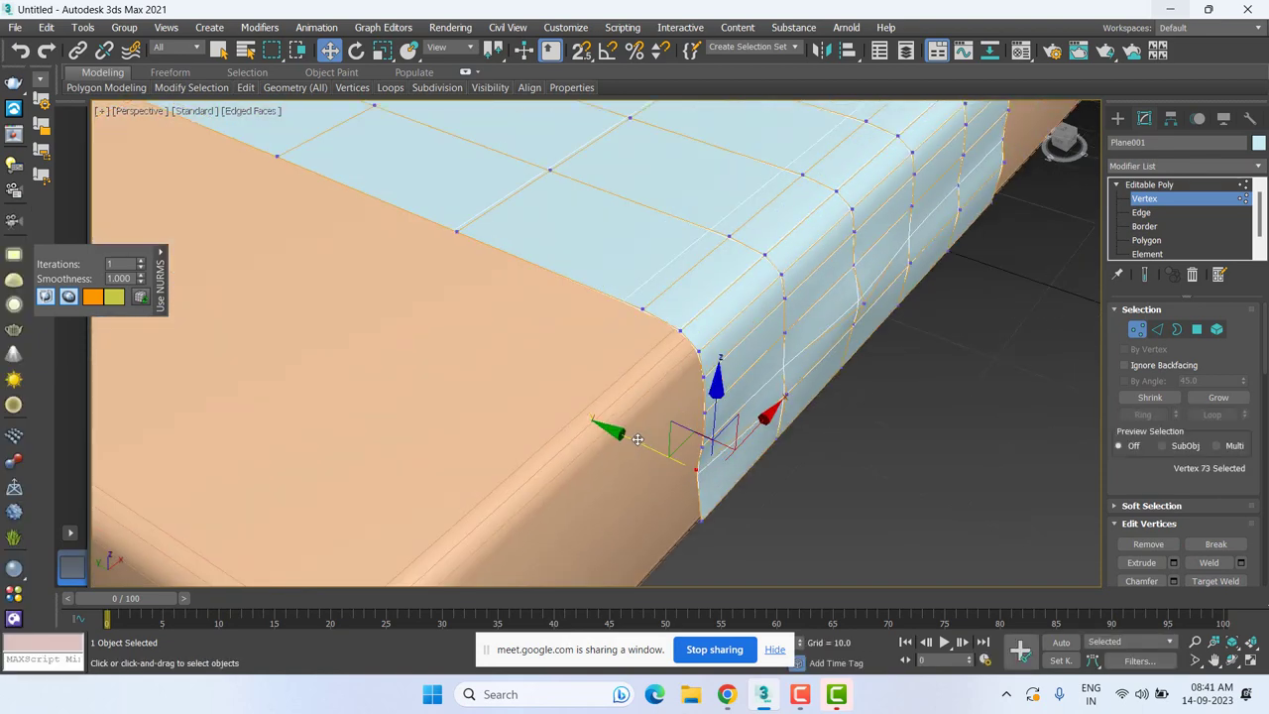
Nudge a vertex on the hanging side and push the lower corner vertex outward and down.
middle_click_drag(892, 412, 829, 455)
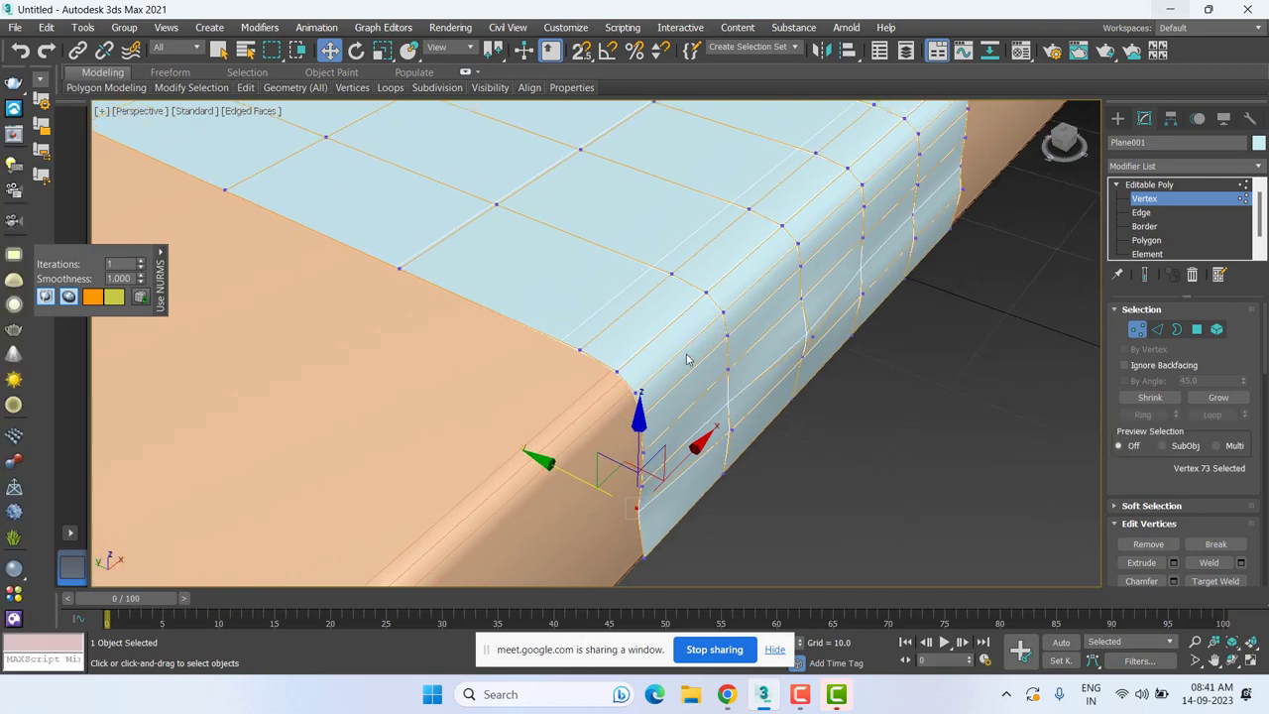
middle_click_drag(687, 360, 639, 355)
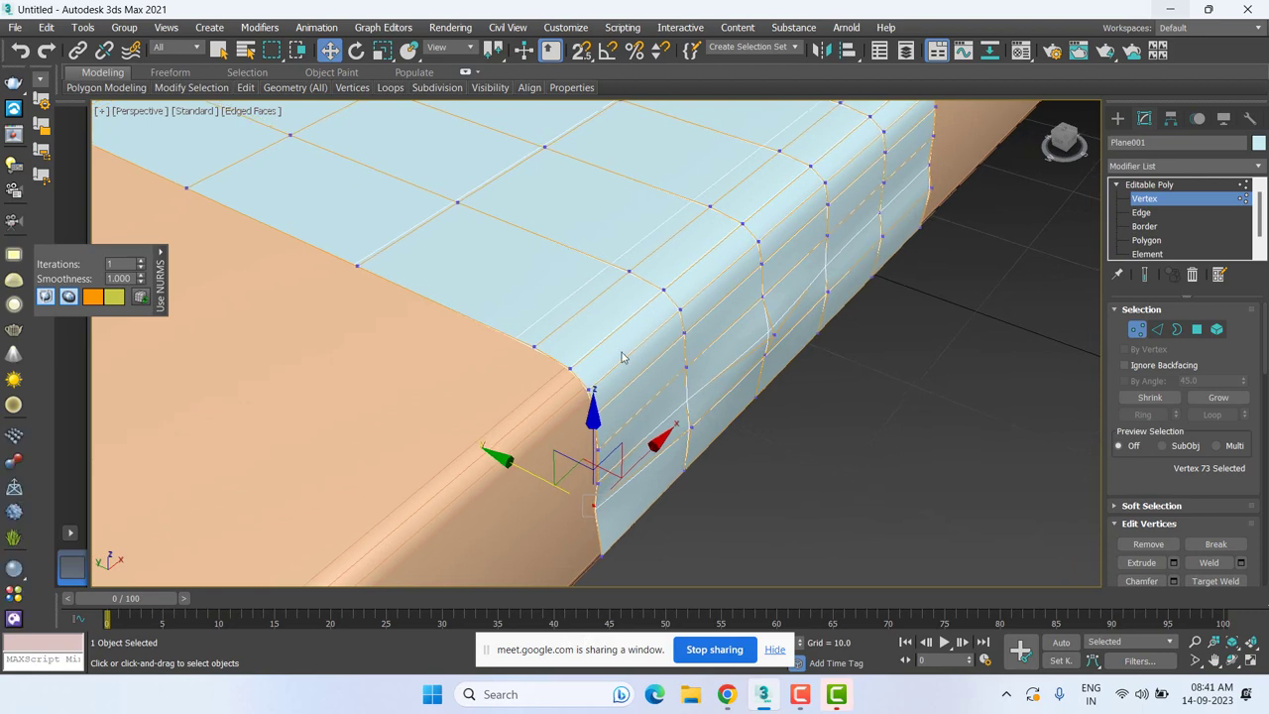
middle_click_drag(876, 378, 761, 388)
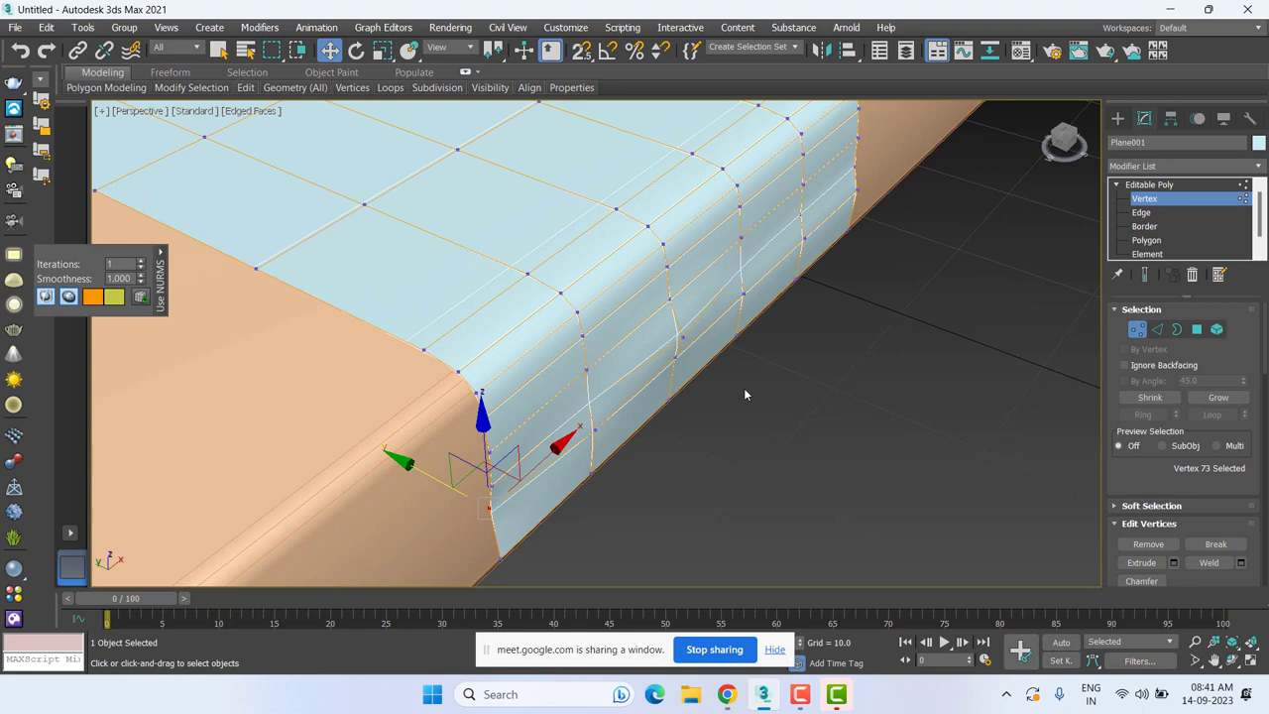
scroll(702, 393, "up", 5)
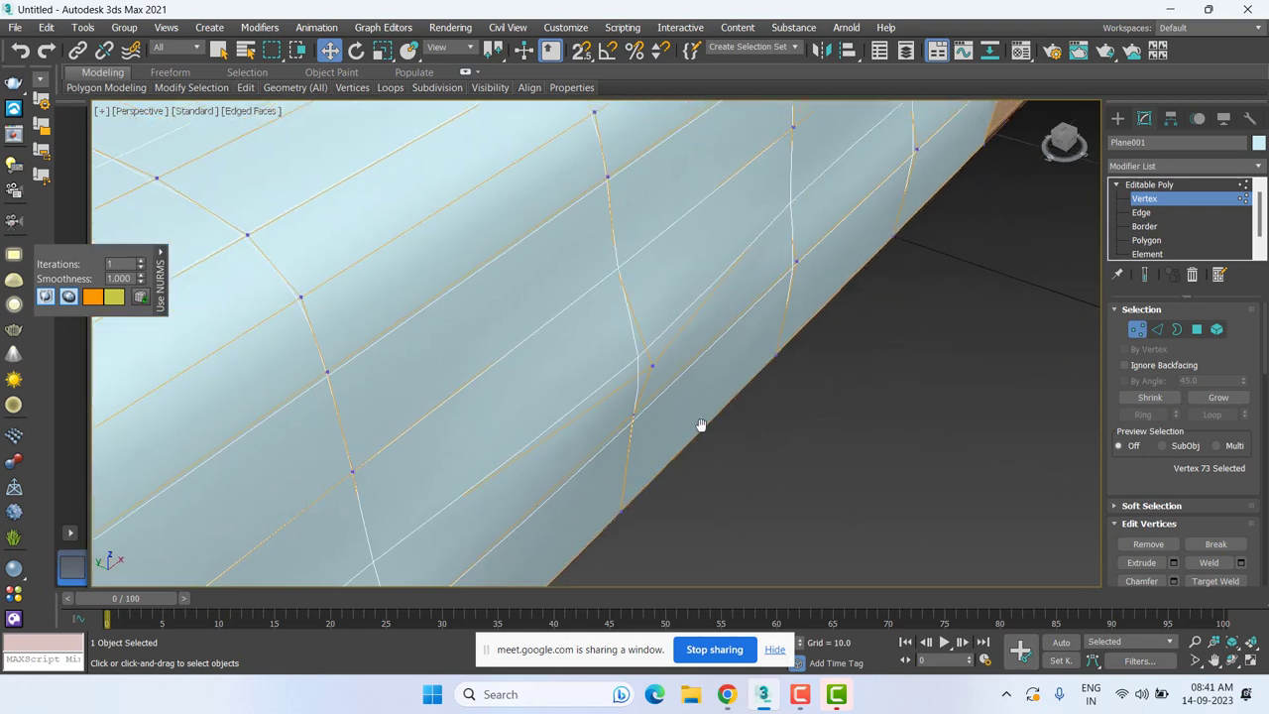
left_click(607, 195)
scroll(569, 238, "down", 2)
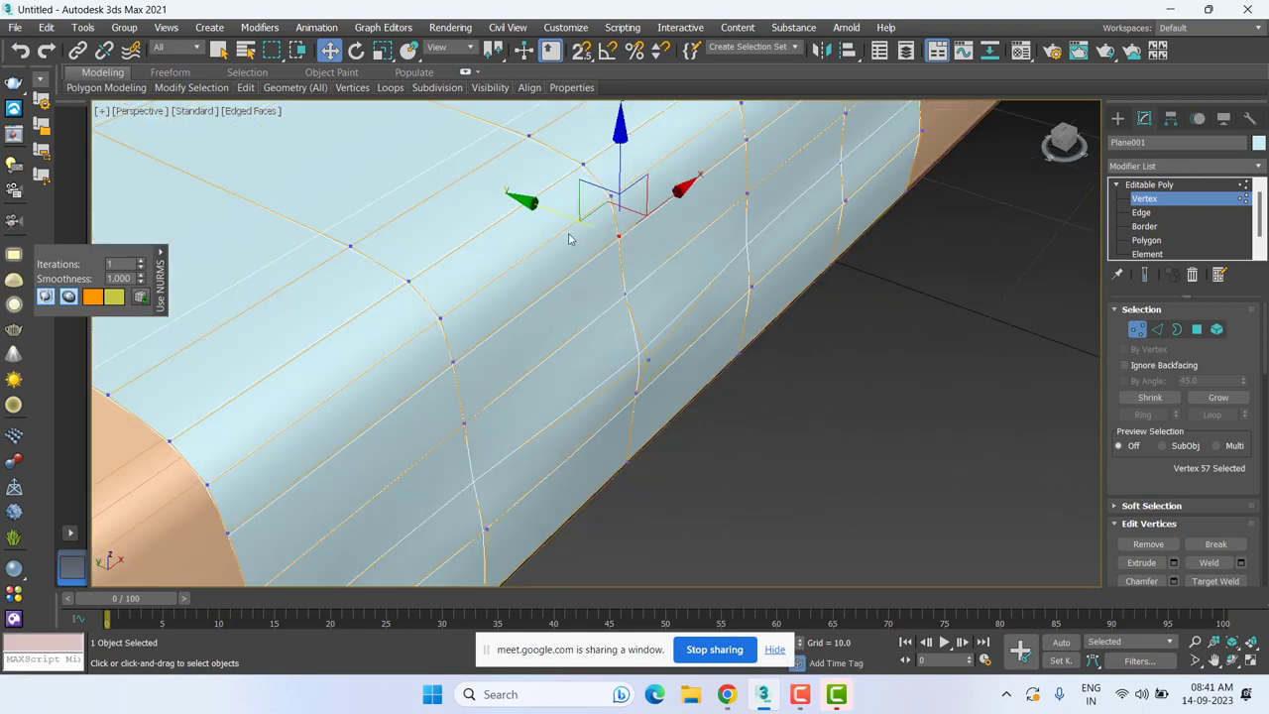
left_click_drag(553, 212, 569, 223)
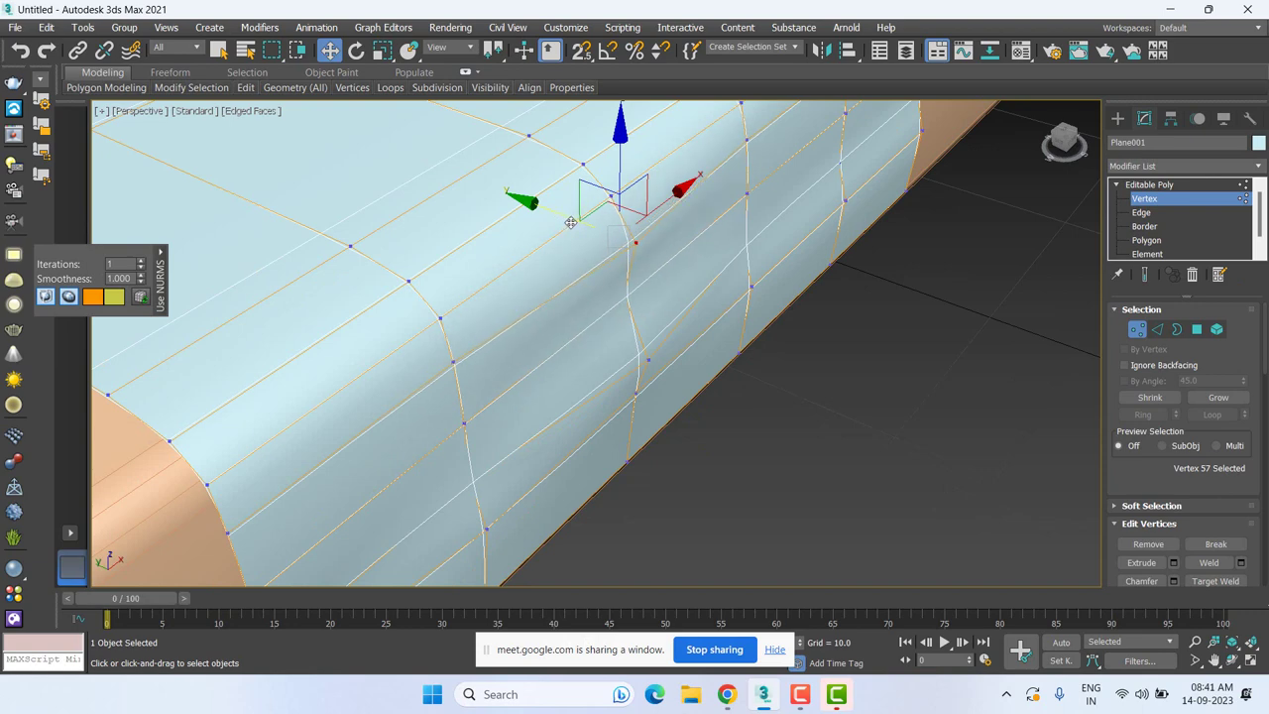
mouse_move(570, 223)
middle_mouse_down("alt")
mouse_move(370, 345)
mouse_move(787, 327)
middle_mouse_up("alt")
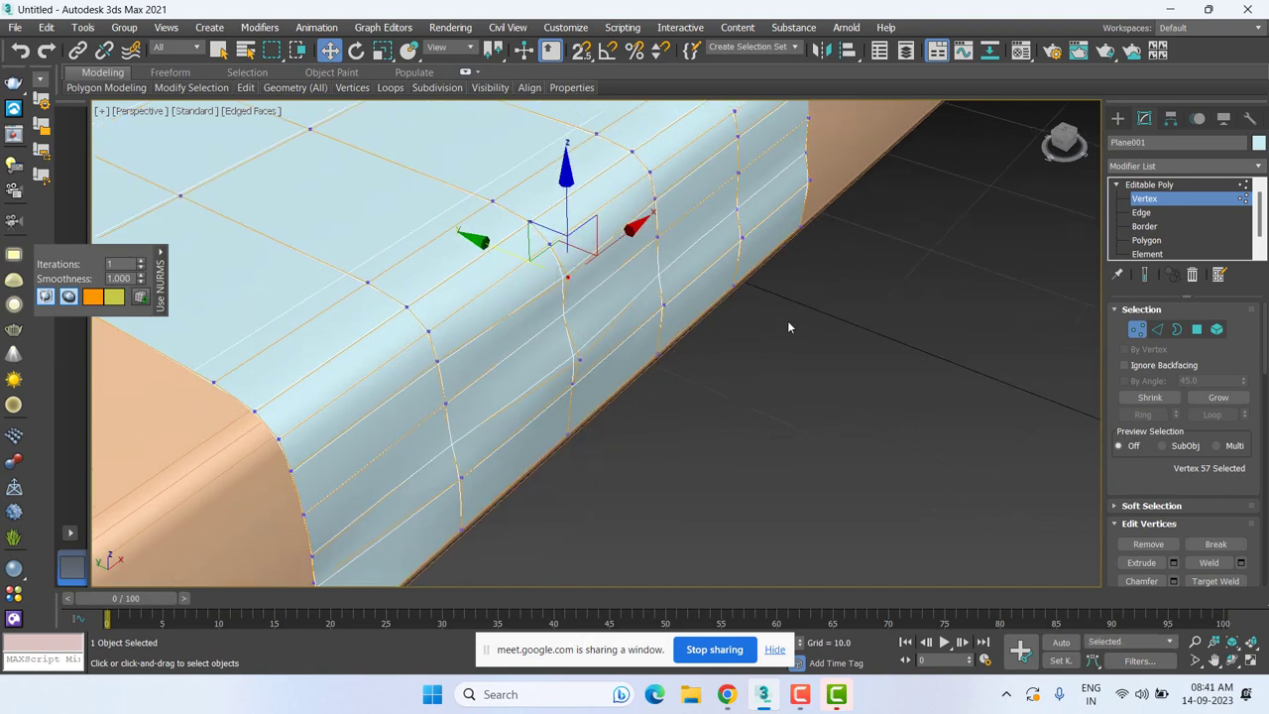
left_click(801, 222)
left_click_drag(765, 186, 759, 214)
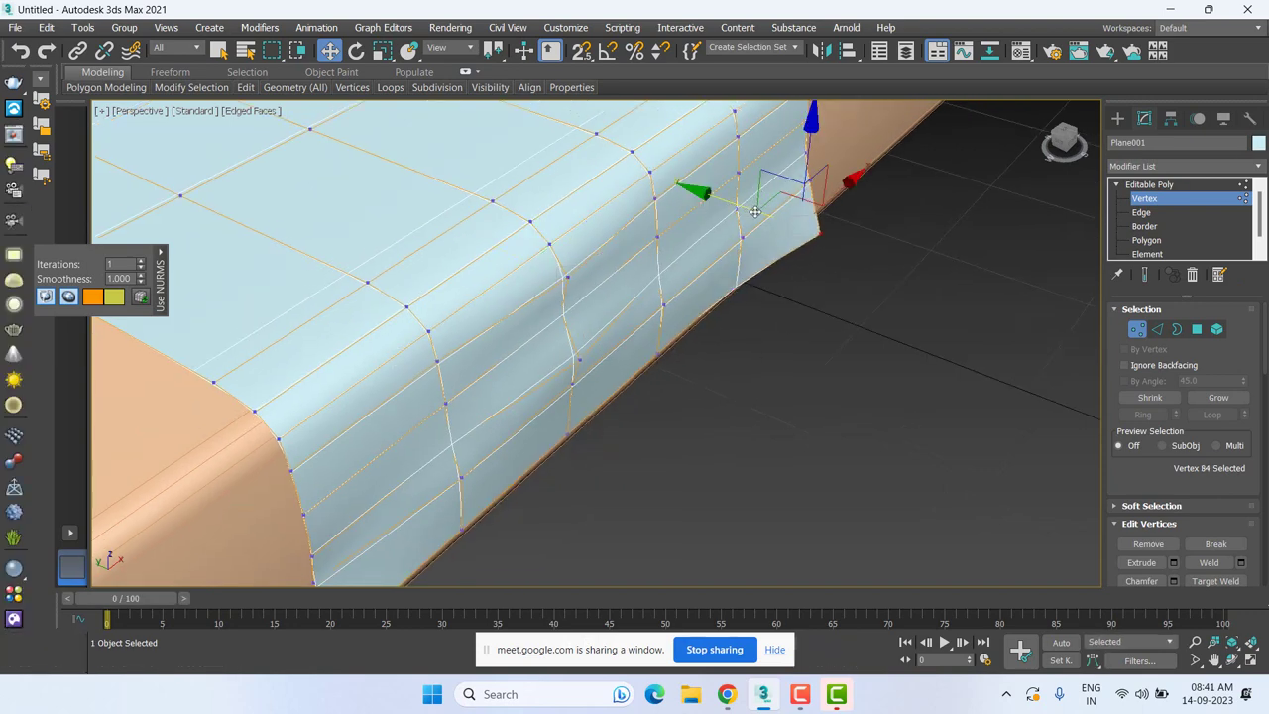
mouse_move(787, 319)
middle_mouse_down("alt")
mouse_move(677, 320)
mouse_move(737, 305)
mouse_move(804, 311)
mouse_move(580, 326)
middle_mouse_up("alt")
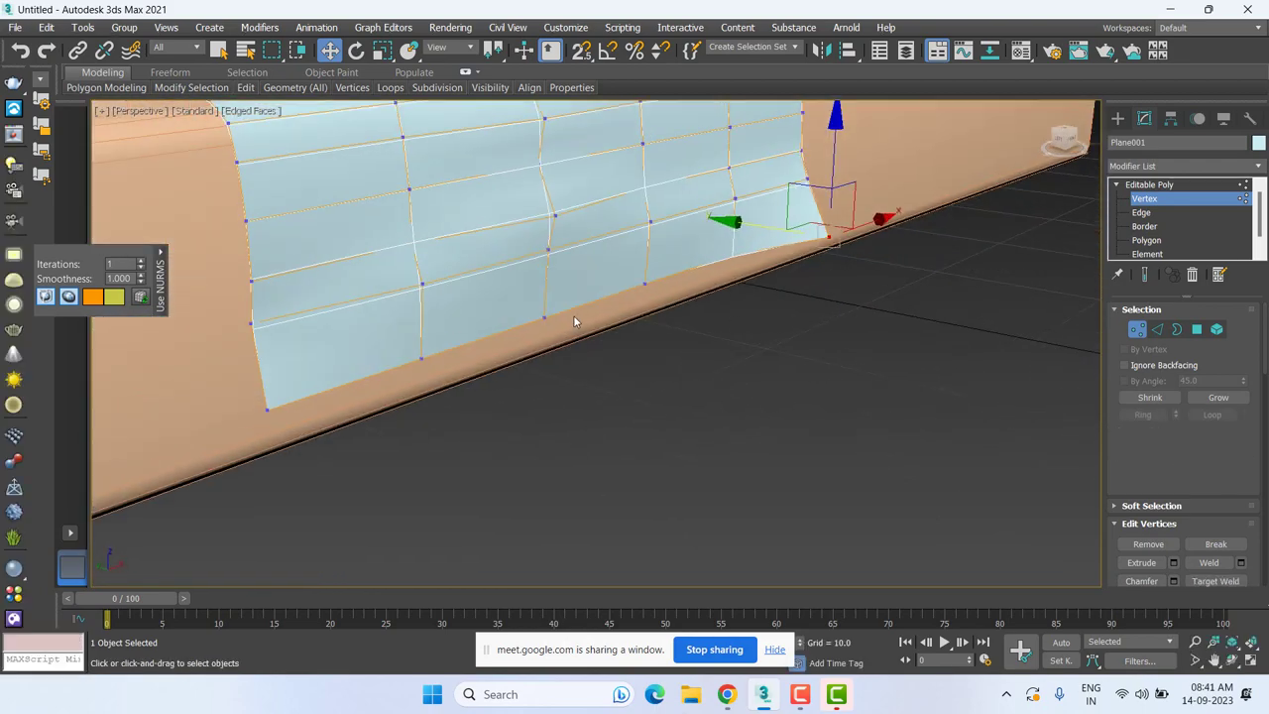
Shift hem vertices to ripple the hem and nudge the edge-fold vertex slightly outward.
left_click(543, 317)
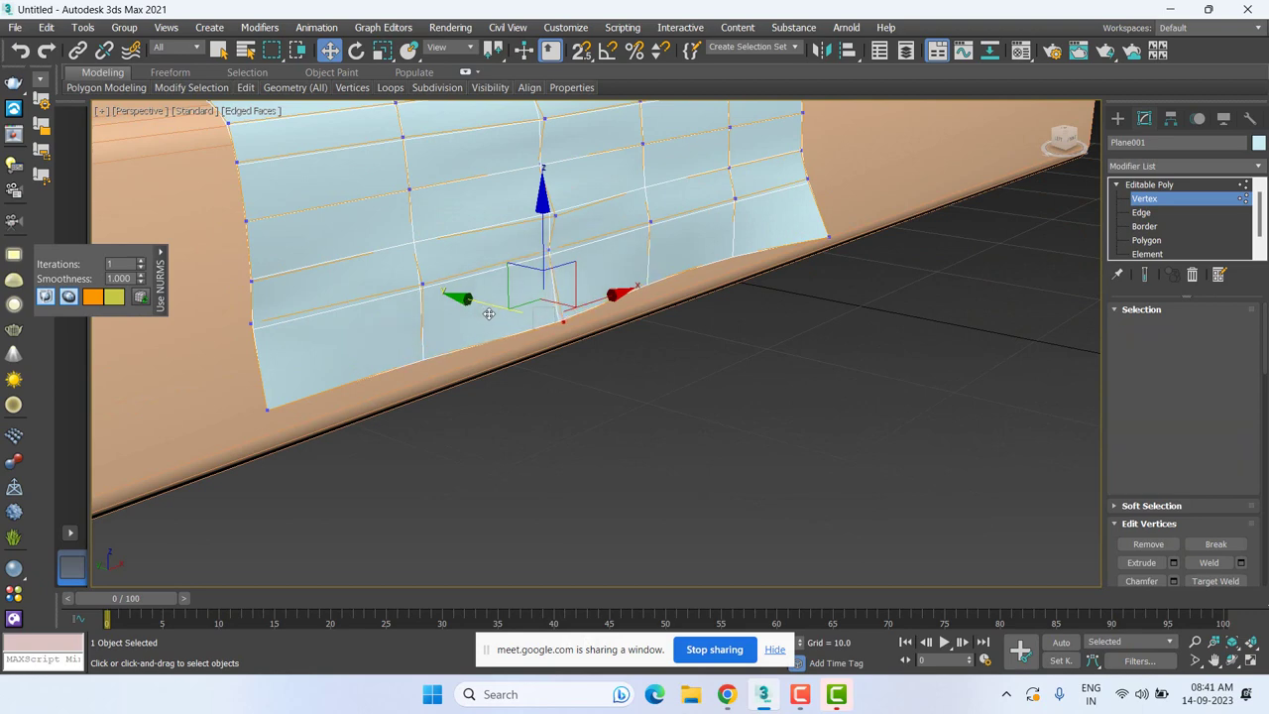
mouse_move(488, 313)
left_mouse_down()
mouse_move(553, 267)
mouse_move(527, 257)
left_mouse_up()
left_click(551, 265)
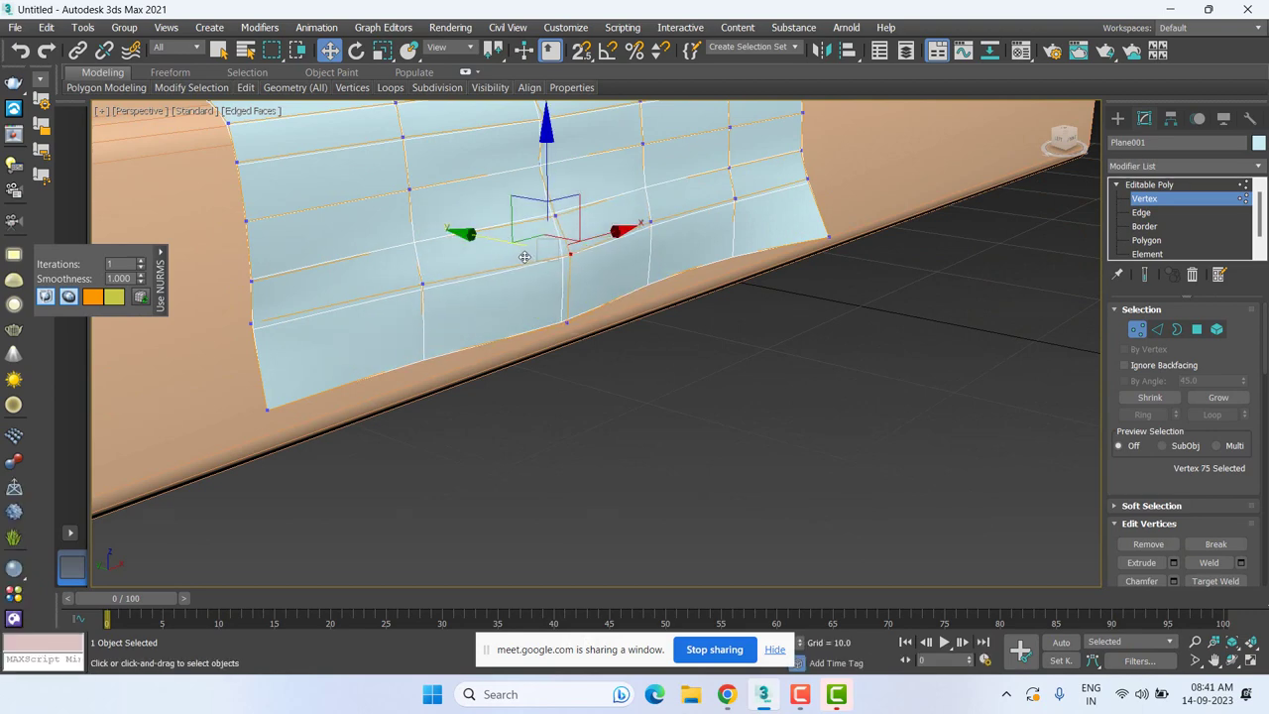
middle_click_drag(628, 337, 749, 385, "alt")
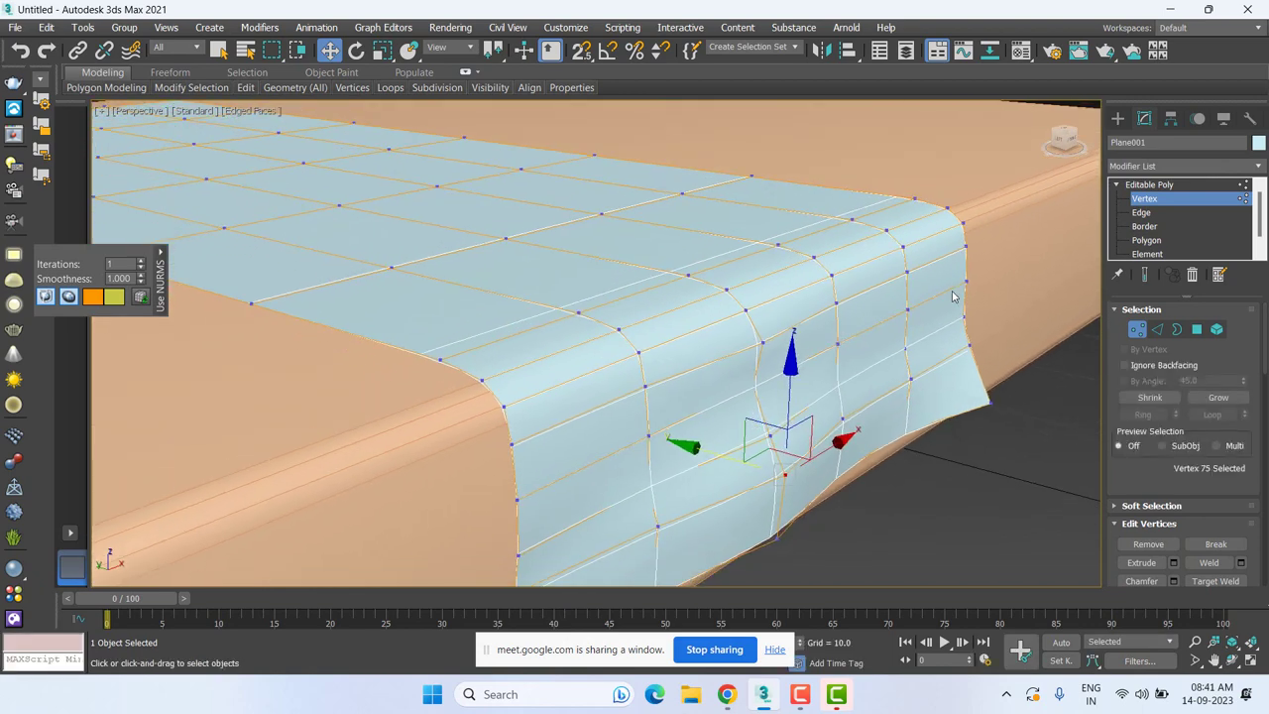
left_click(908, 273)
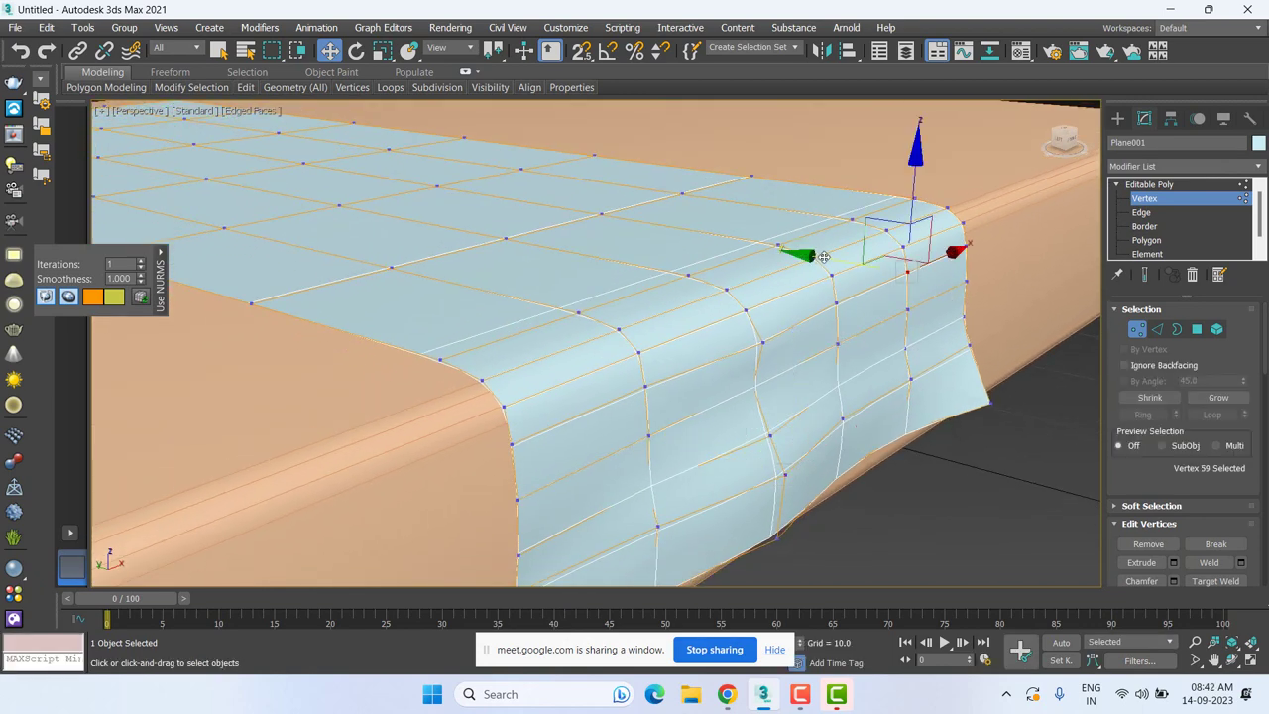
left_click_drag(823, 257, 826, 259)
Shift a vertex on the cloth top near the fold slightly sideways.
scroll(738, 375, "down", 1)
scroll(739, 374, "down", 2)
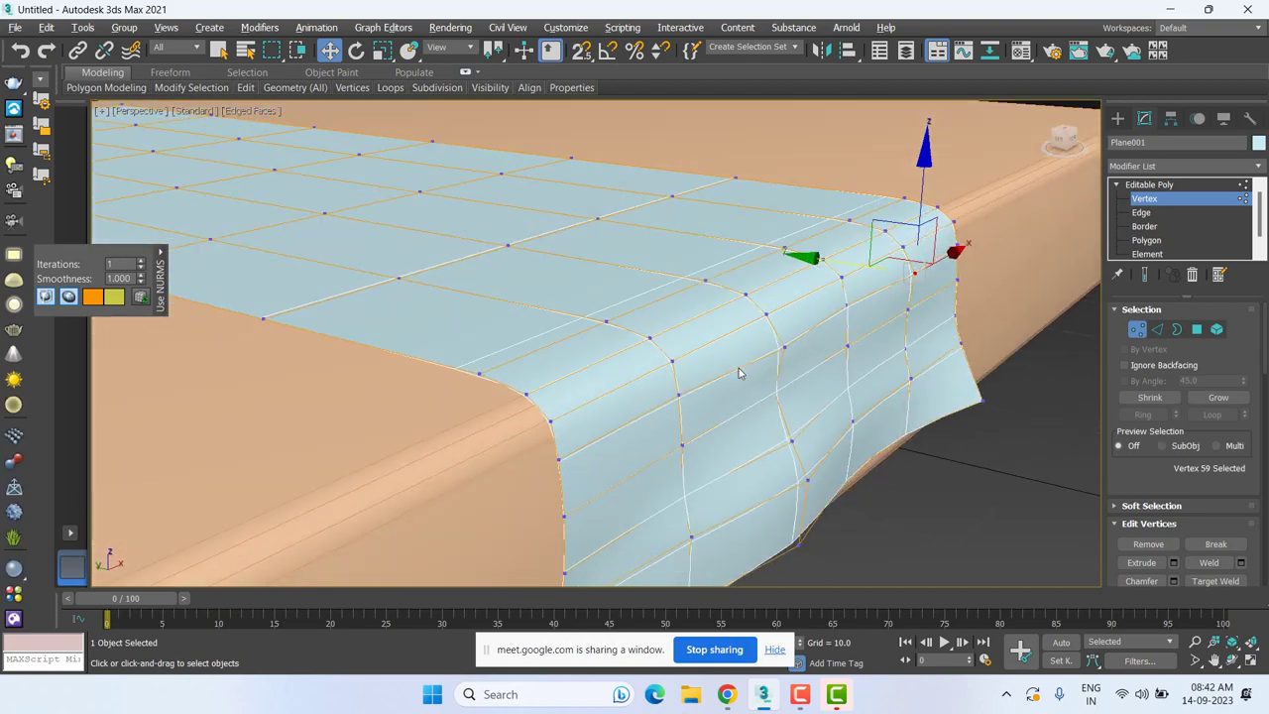
left_click(661, 353)
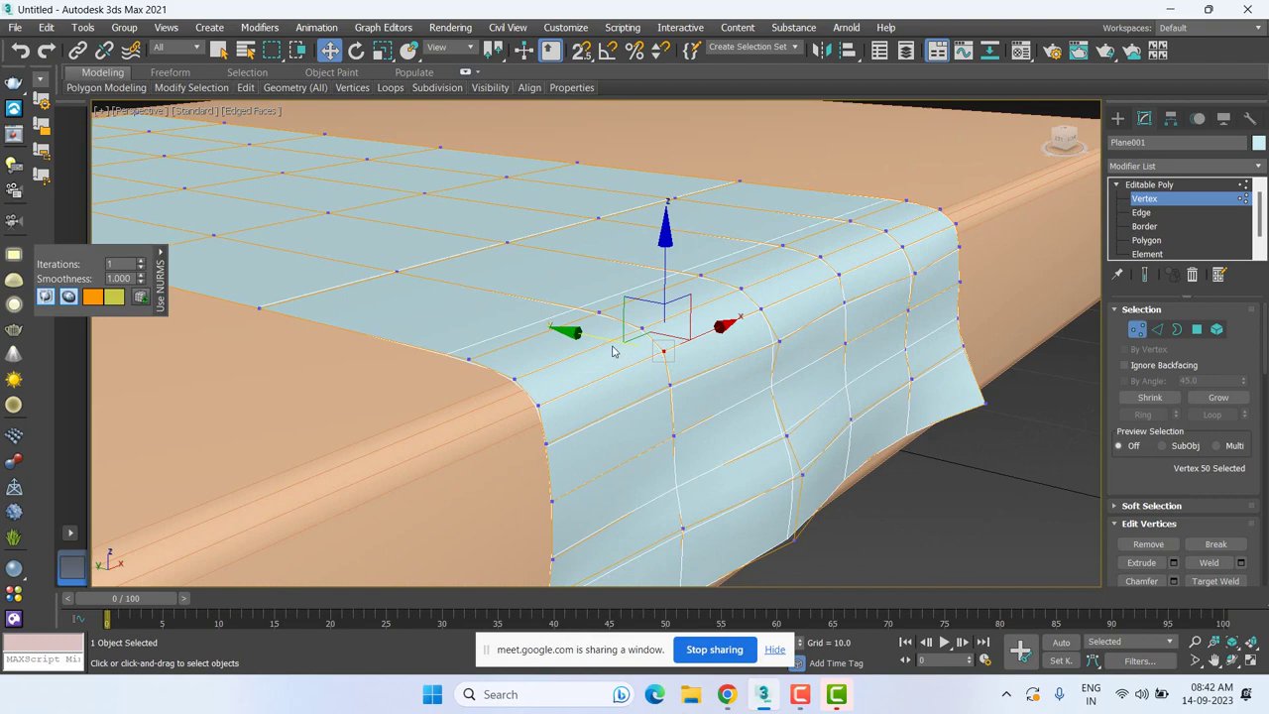
left_click_drag(595, 331, 605, 332)
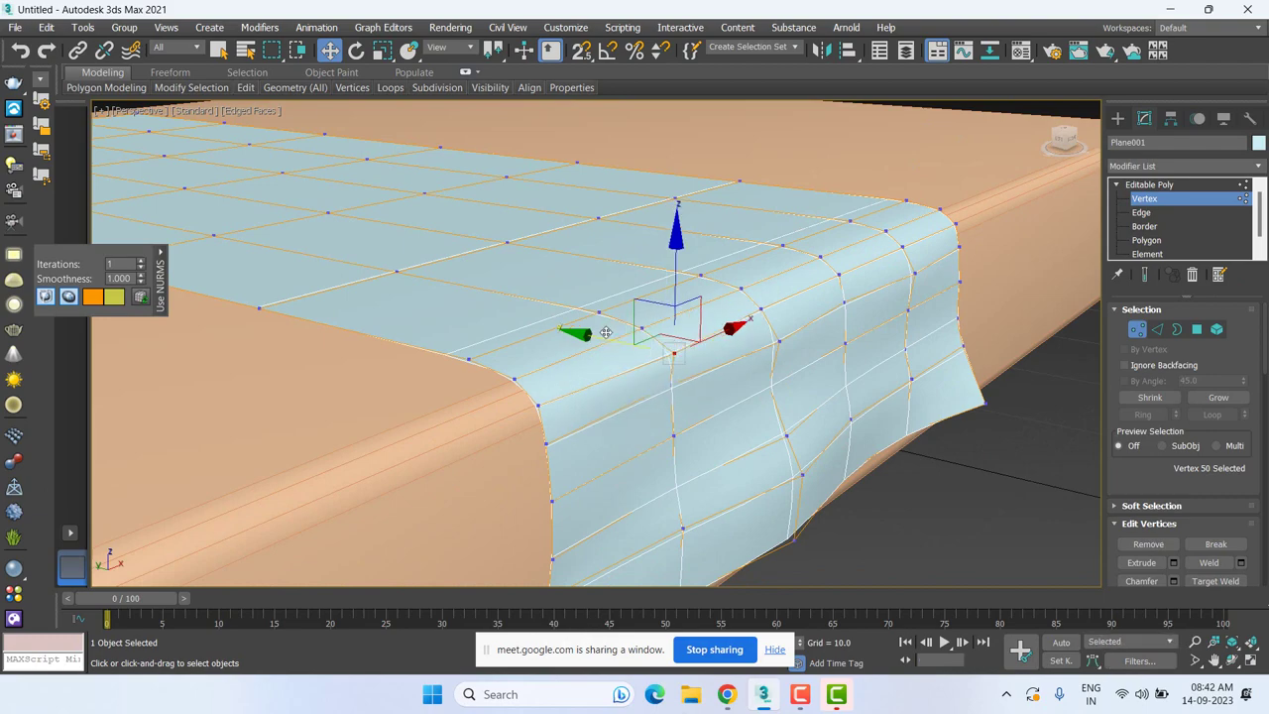
mouse_move(642, 414)
middle_mouse_down("alt")
mouse_move(670, 427)
mouse_move(610, 350)
middle_mouse_up("alt")
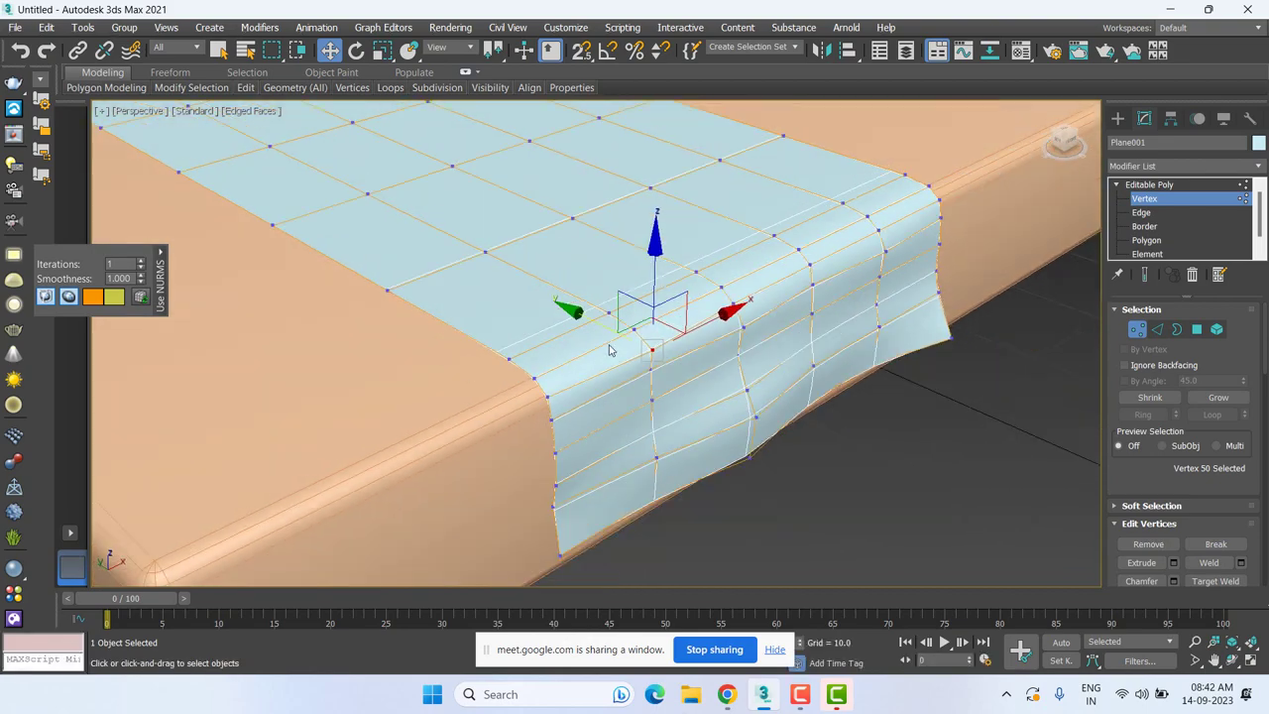
mouse_move(610, 350)
middle_mouse_down()
mouse_move(609, 384)
mouse_move(661, 386)
mouse_move(641, 385)
middle_mouse_up()
Nudge the vertex at the right fold's top slightly to the right.
left_click_drag(592, 463, 485, 436, "ctrl")
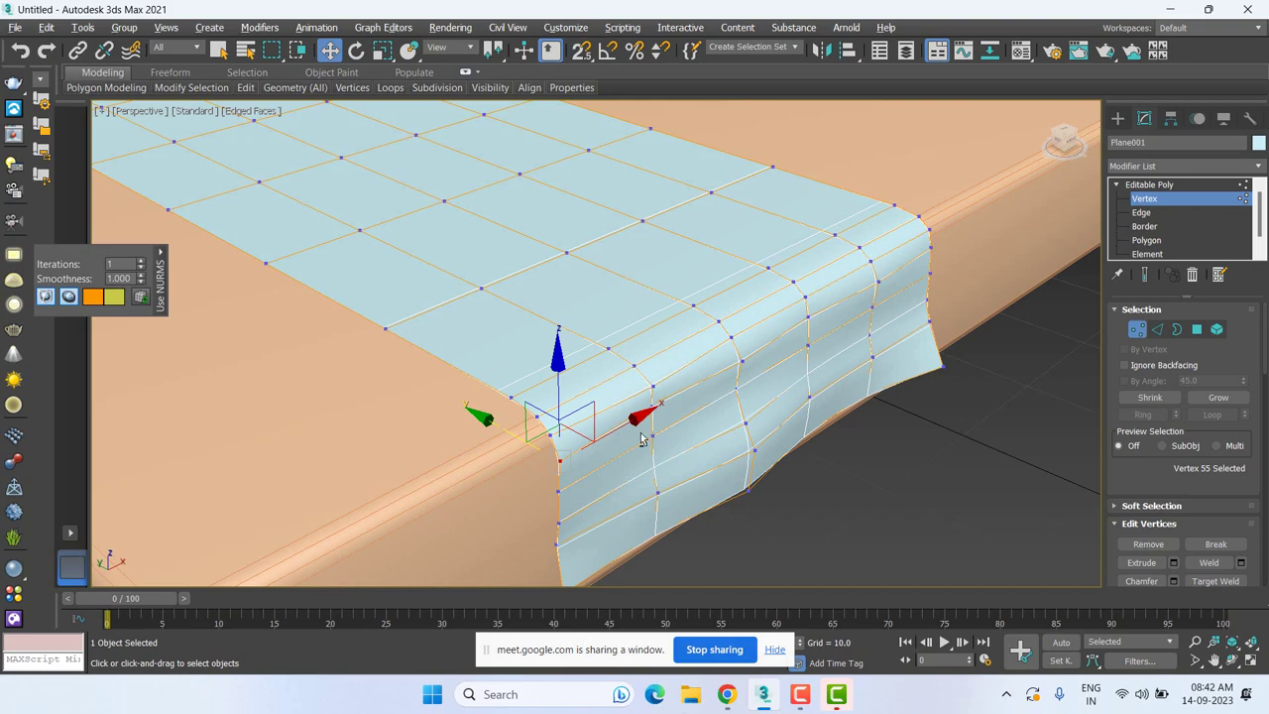
middle_click_drag(640, 439, 644, 388, "alt")
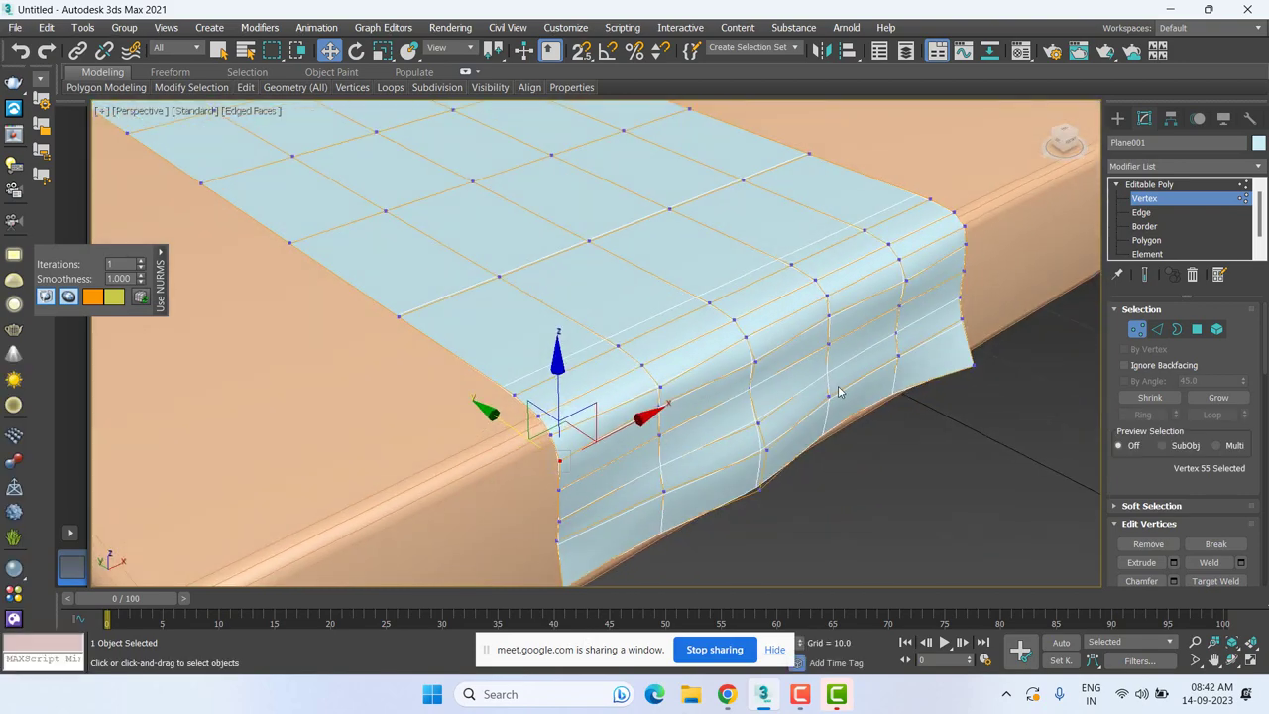
middle_click_drag(838, 392, 738, 382, "alt")
left_click_drag(635, 433, 594, 409, "ctrl")
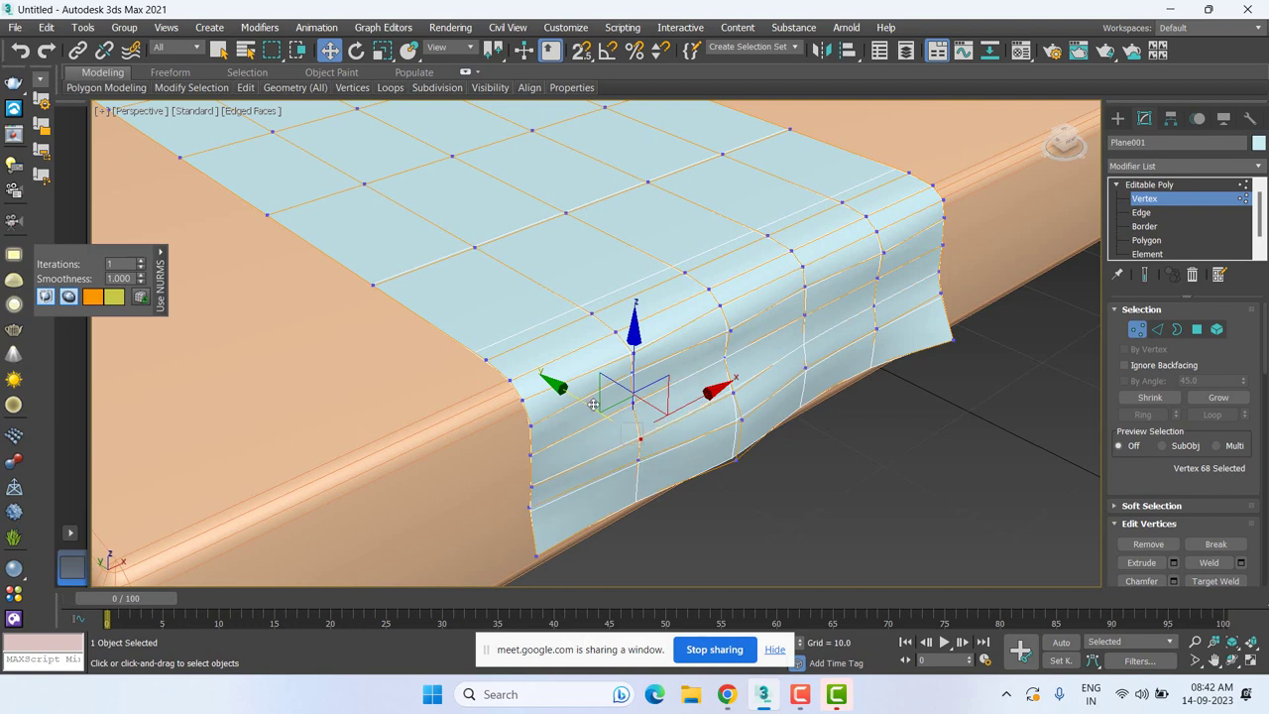
left_click(803, 294)
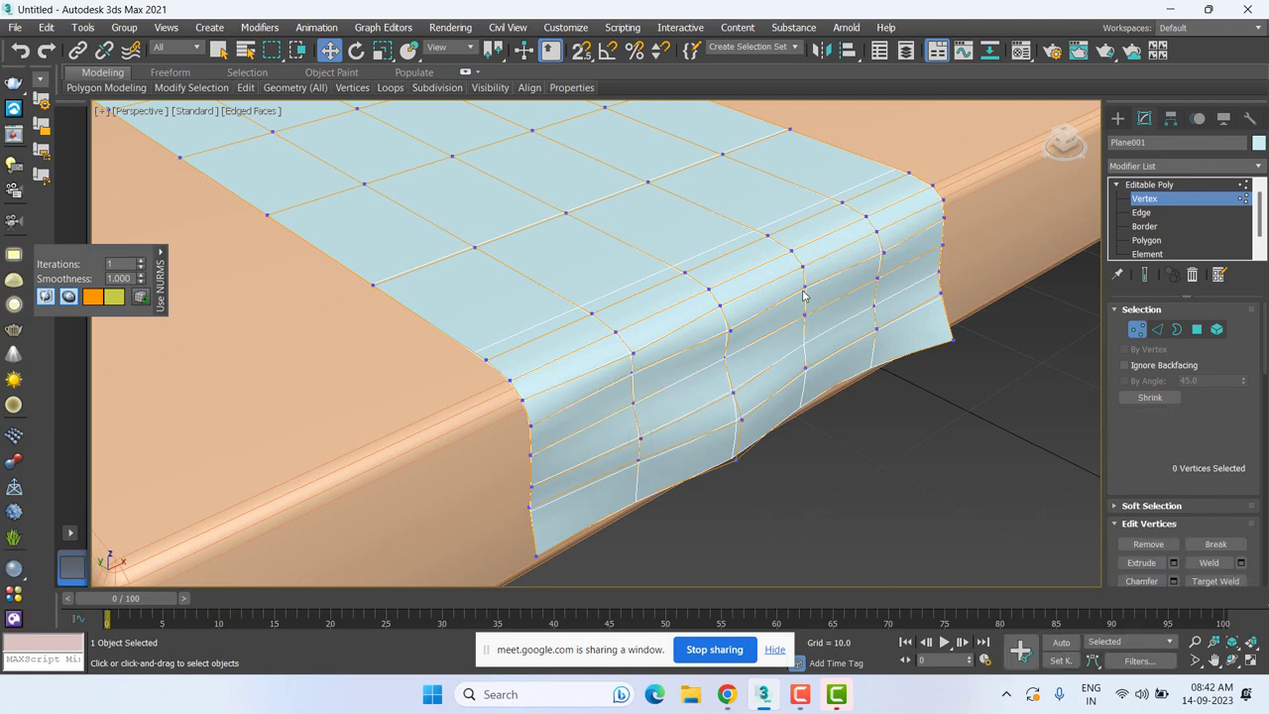
left_click(803, 286)
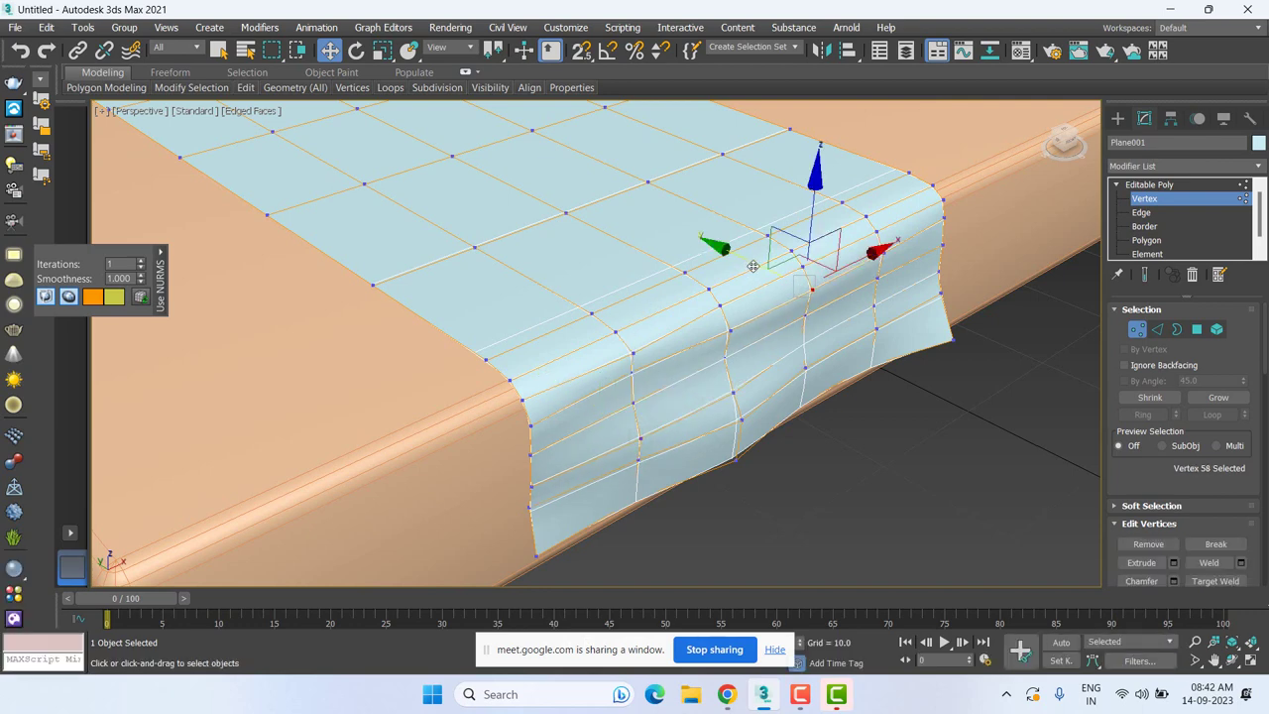
left_click_drag(745, 261, 700, 285)
Raise several vertices across the runner's flat top along Z to form soft wrinkles.
scroll(693, 293, "down", 2)
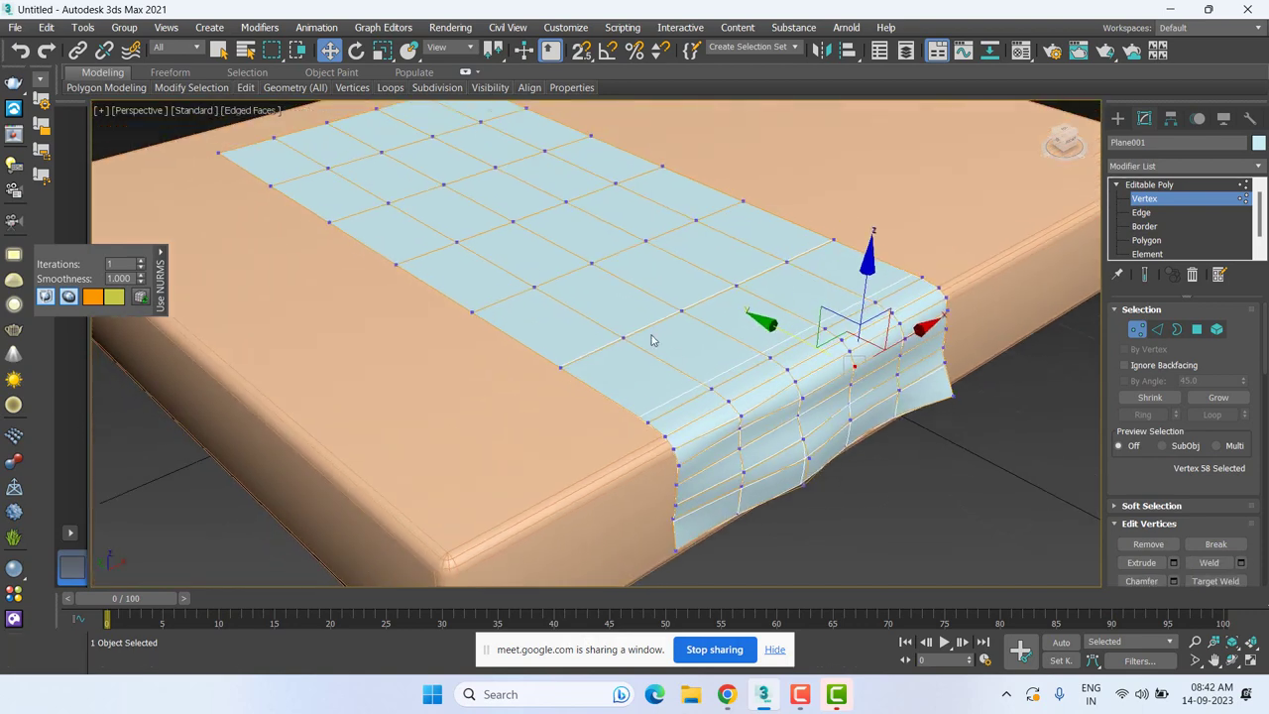
left_click(679, 310)
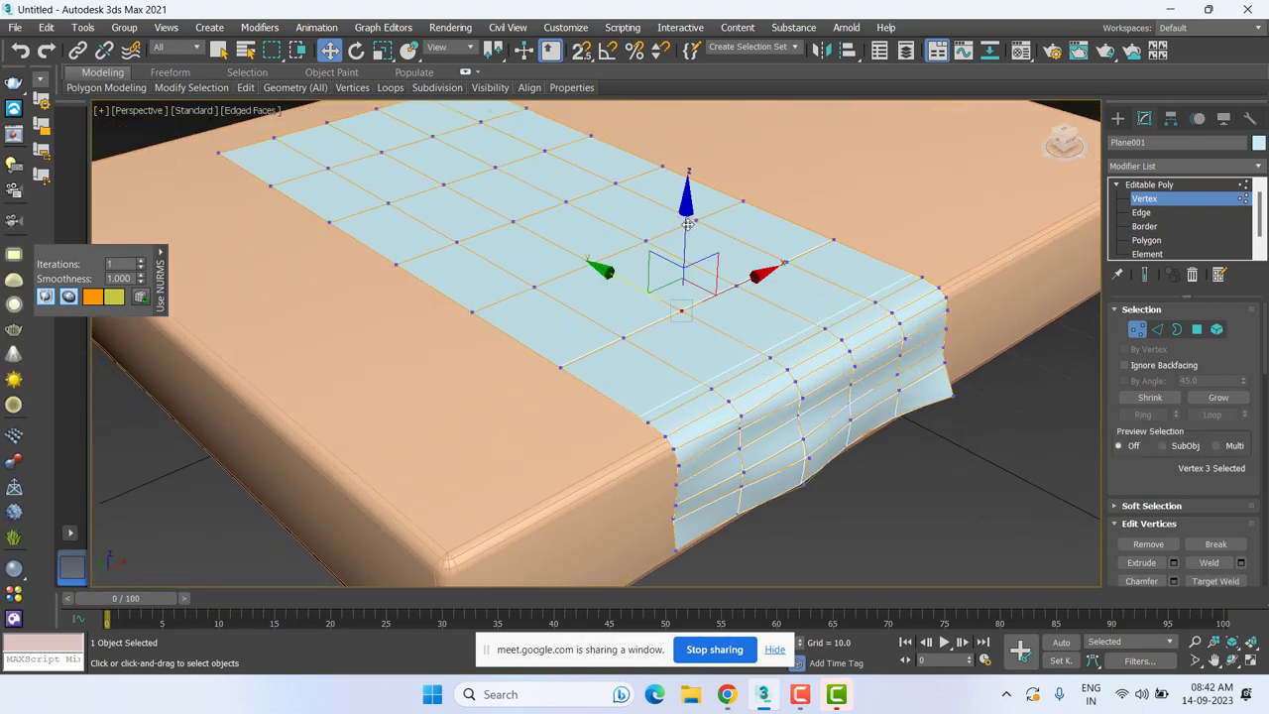
left_click_drag(687, 225, 687, 200)
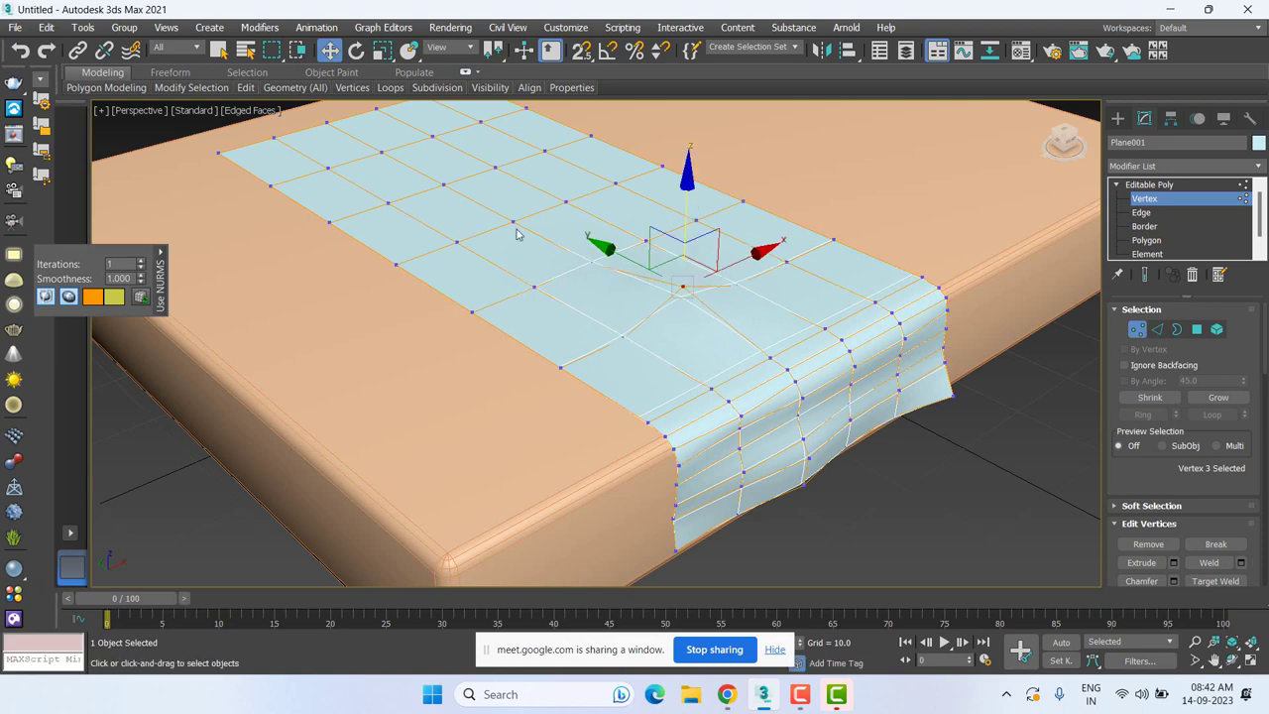
left_click(464, 242)
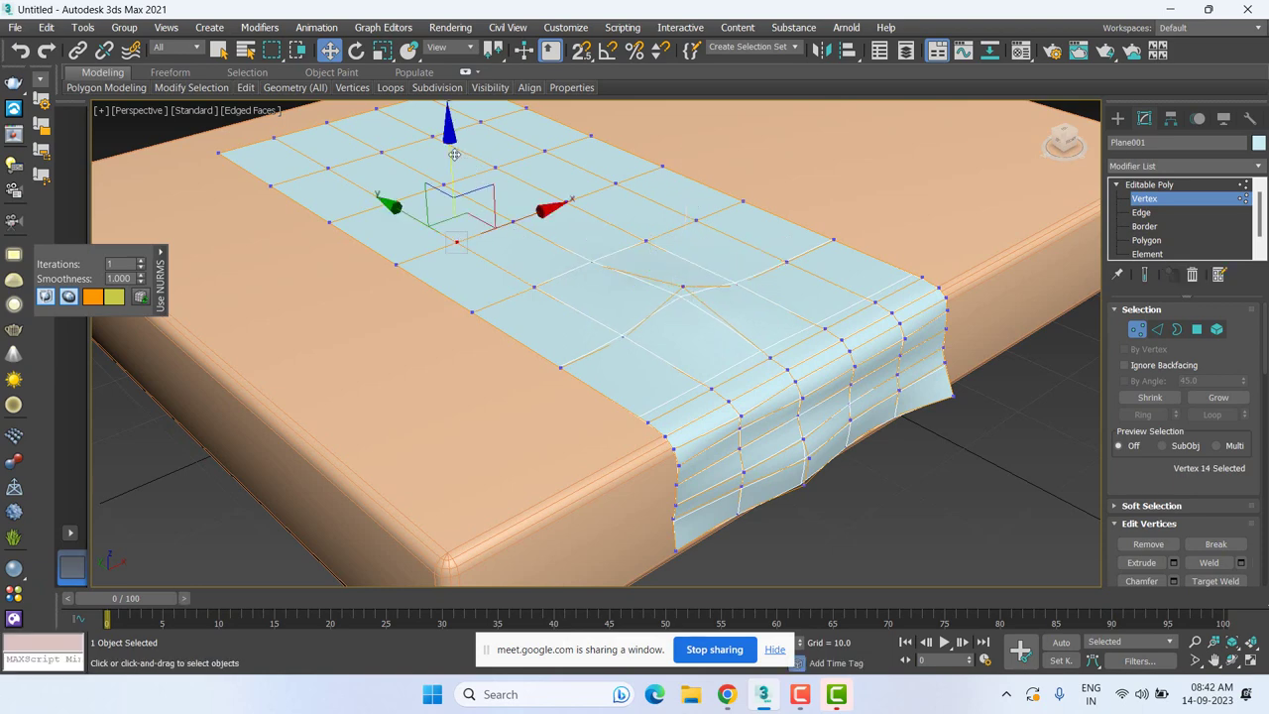
left_click_drag(451, 132, 451, 117)
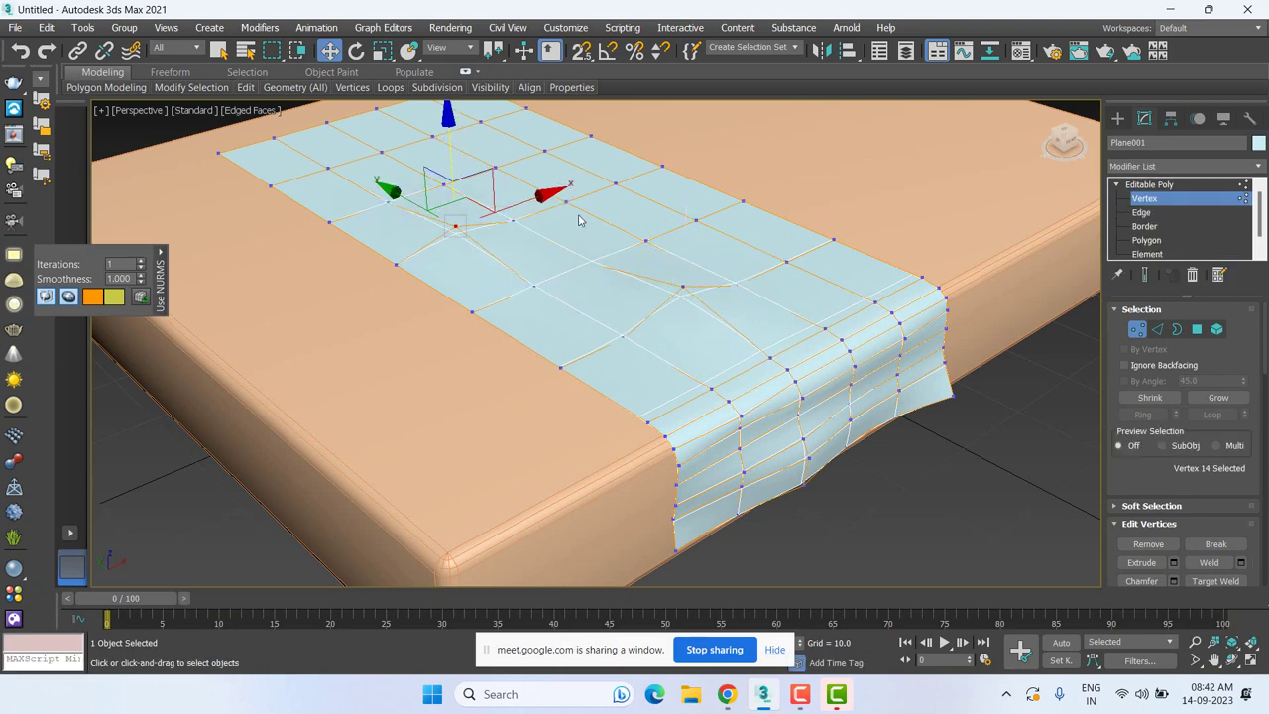
middle_click_drag(565, 205, 596, 182, "alt")
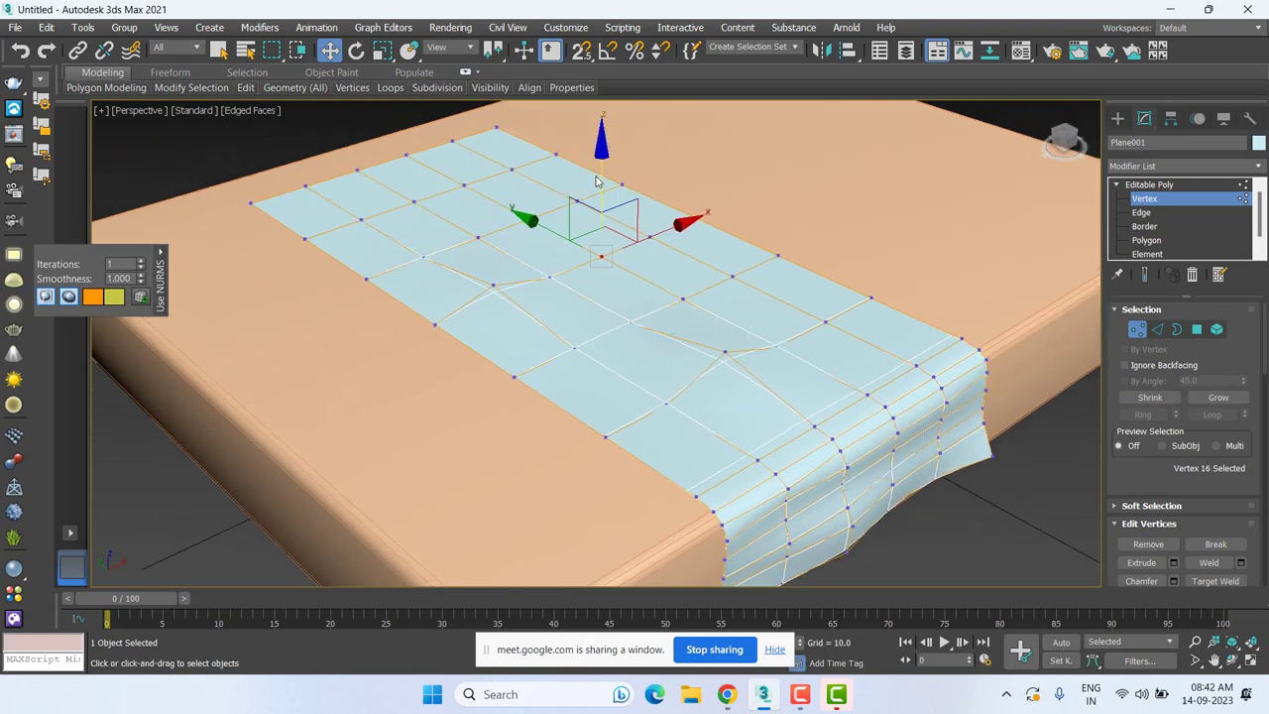
left_click_drag(564, 283, 564, 267)
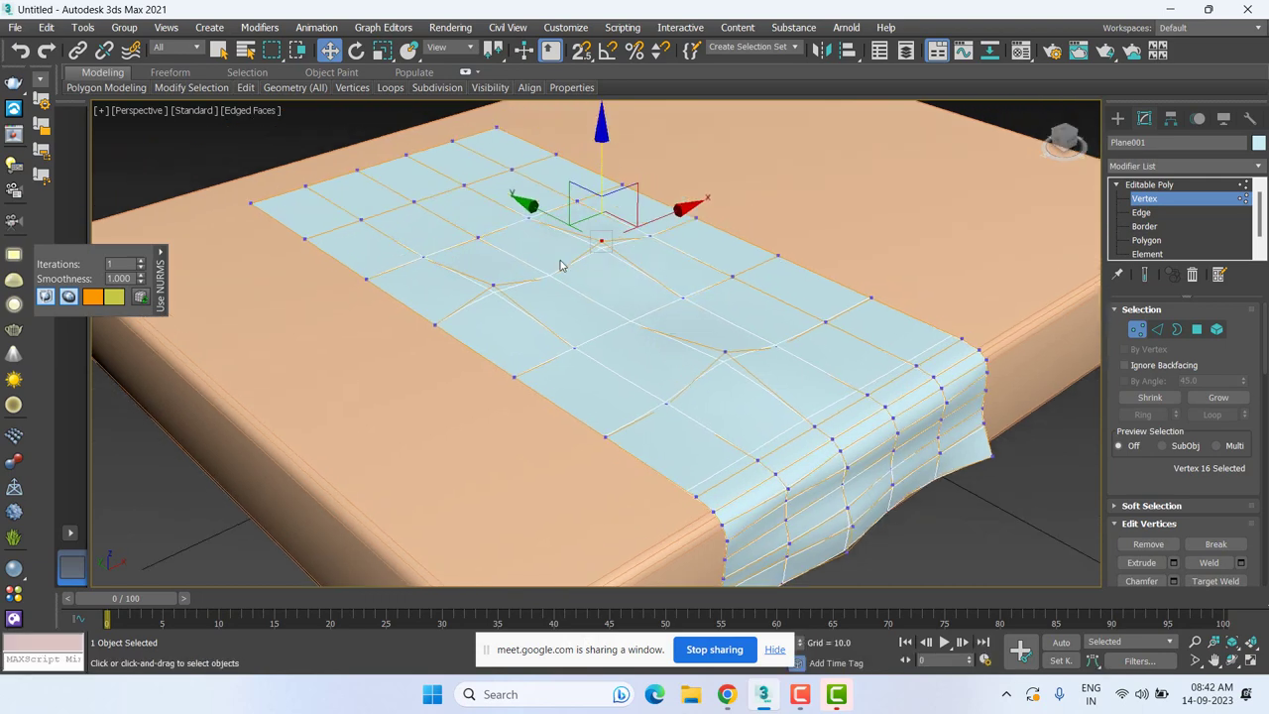
left_click(548, 263)
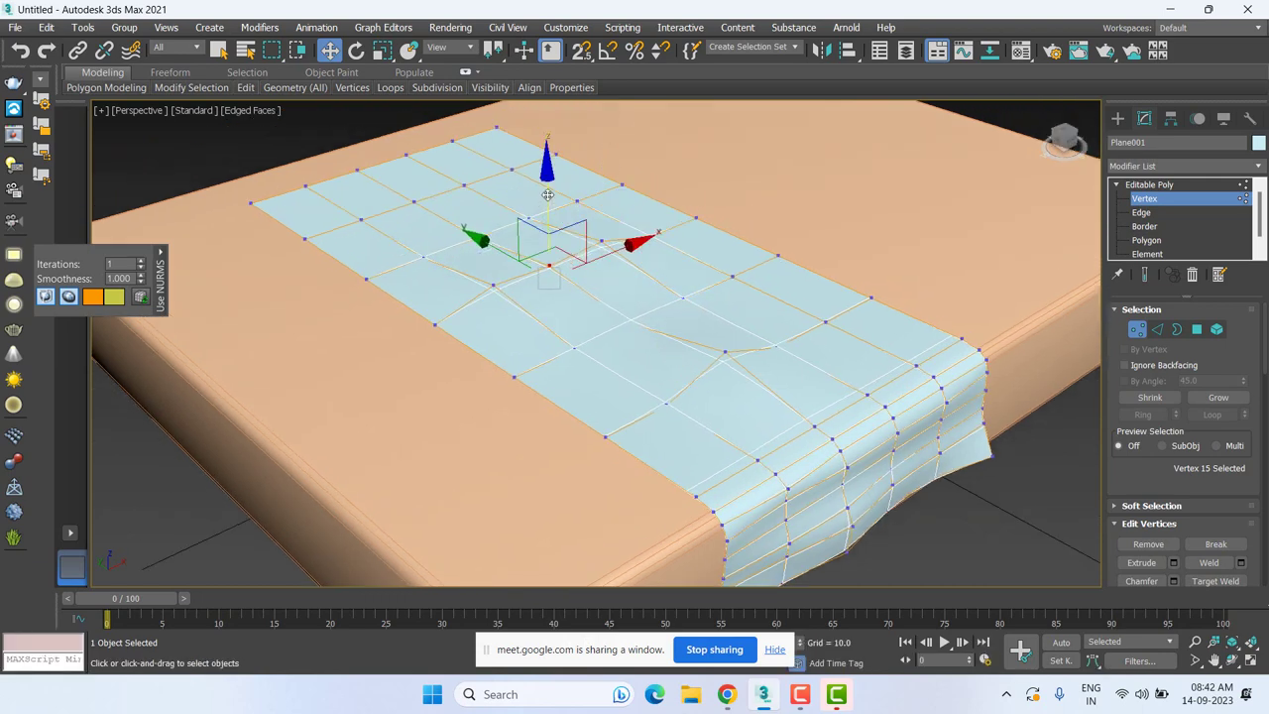
left_click(734, 278)
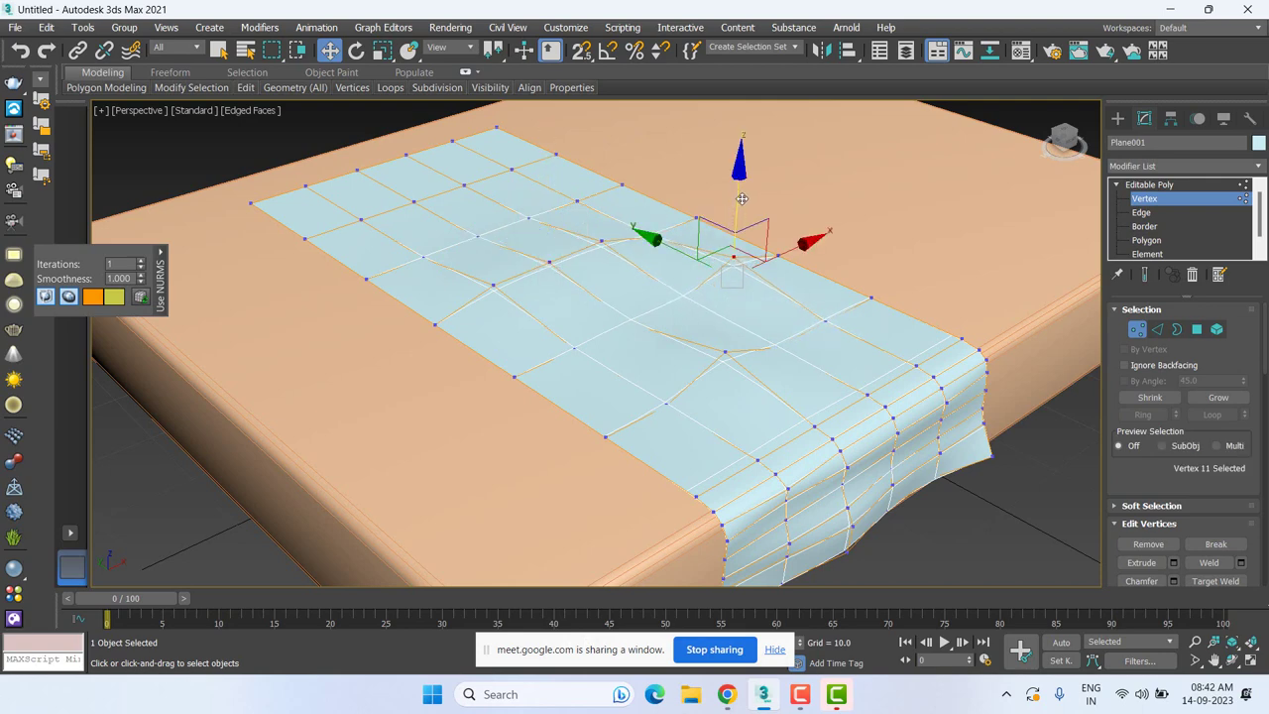
left_click_drag(745, 203, 745, 188)
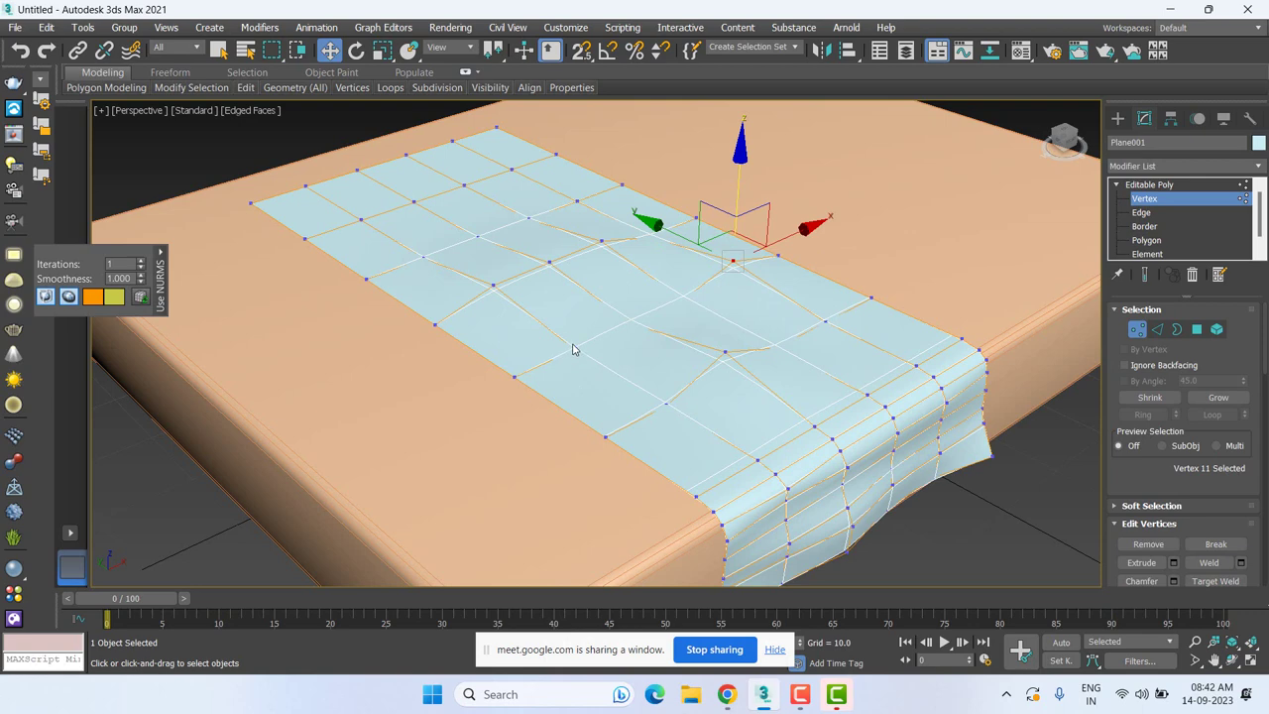
left_click(573, 348)
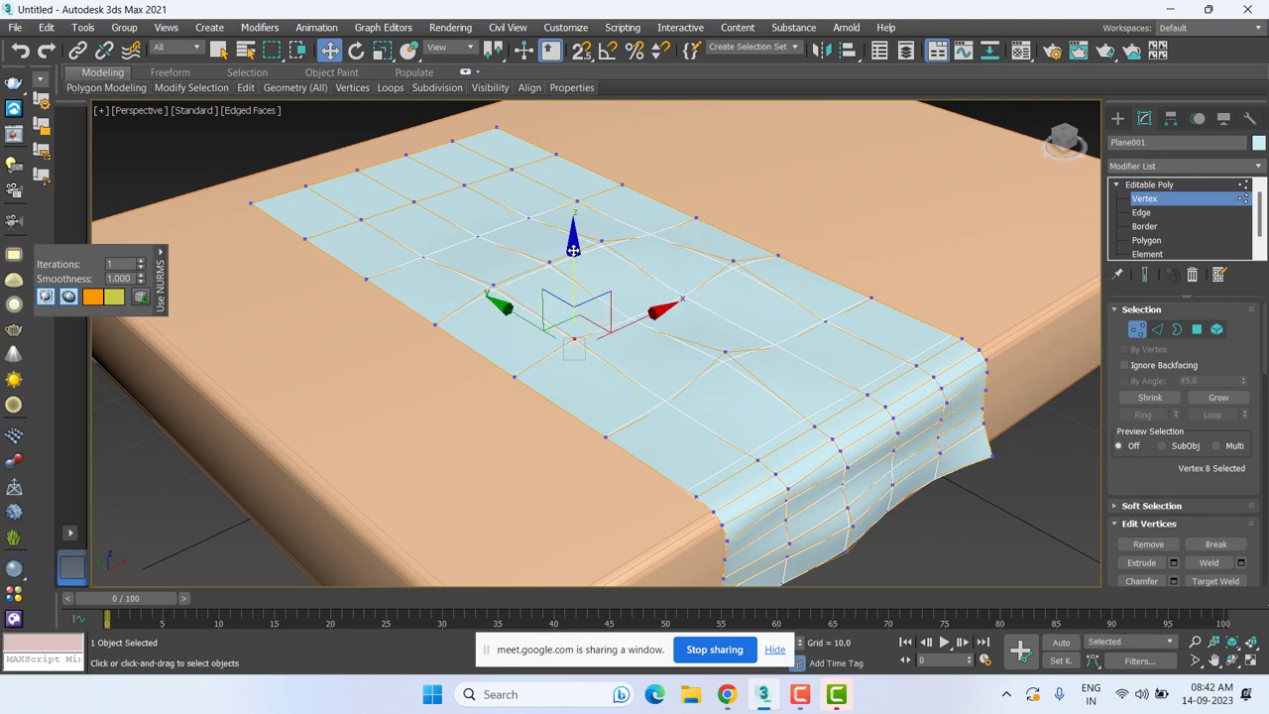
Exit vertex editing and add a TurboSmooth modifier to the cloth runner.
left_click(1177, 186)
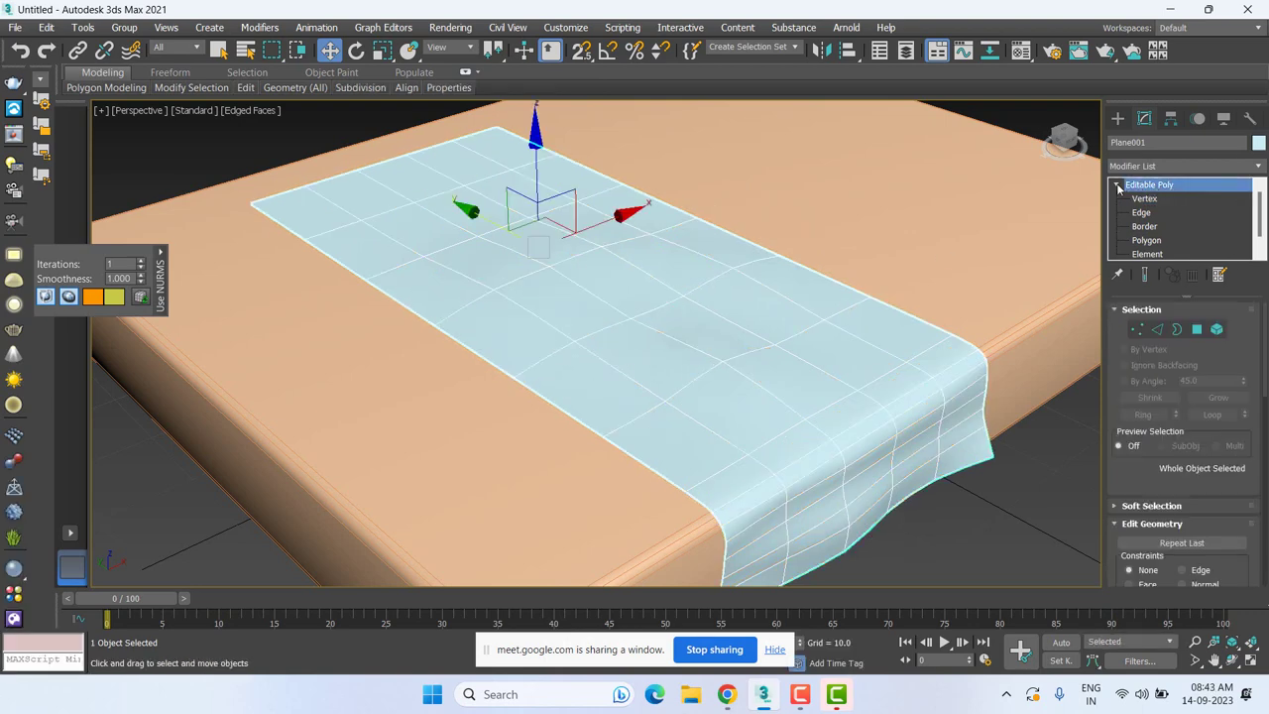
left_click(1013, 418)
left_click(858, 411)
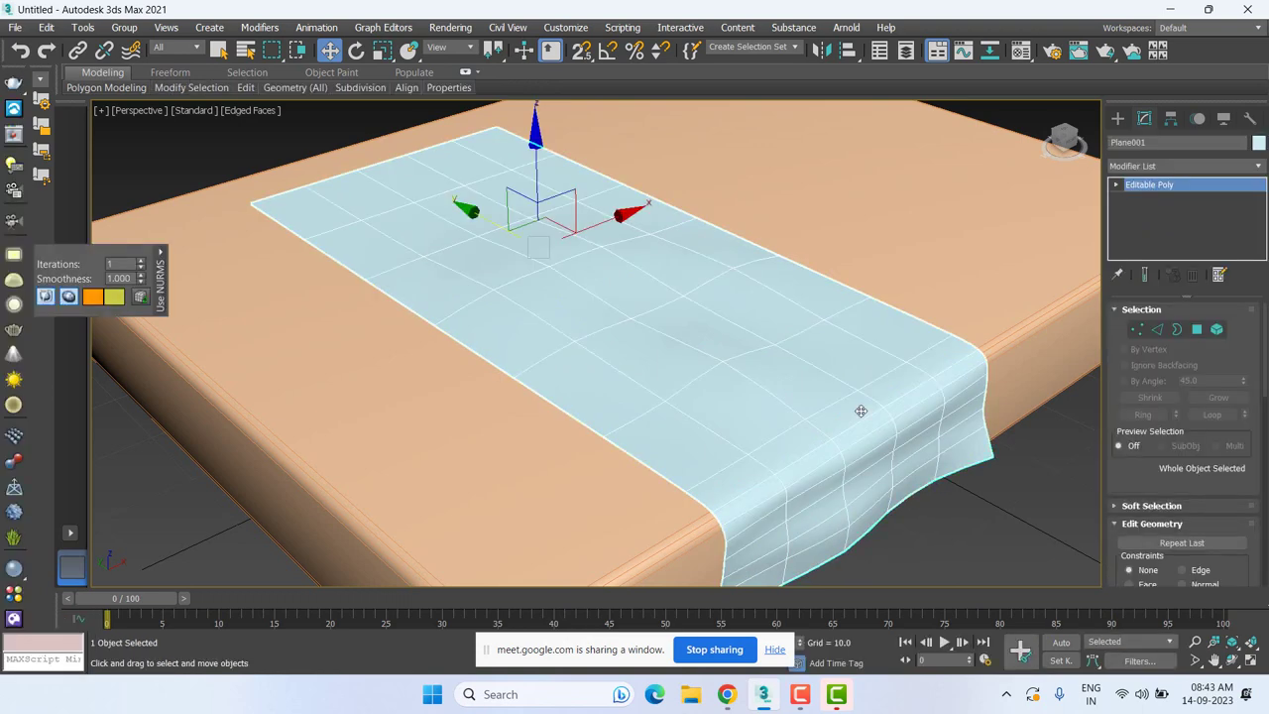
left_click(1183, 167)
key("t")
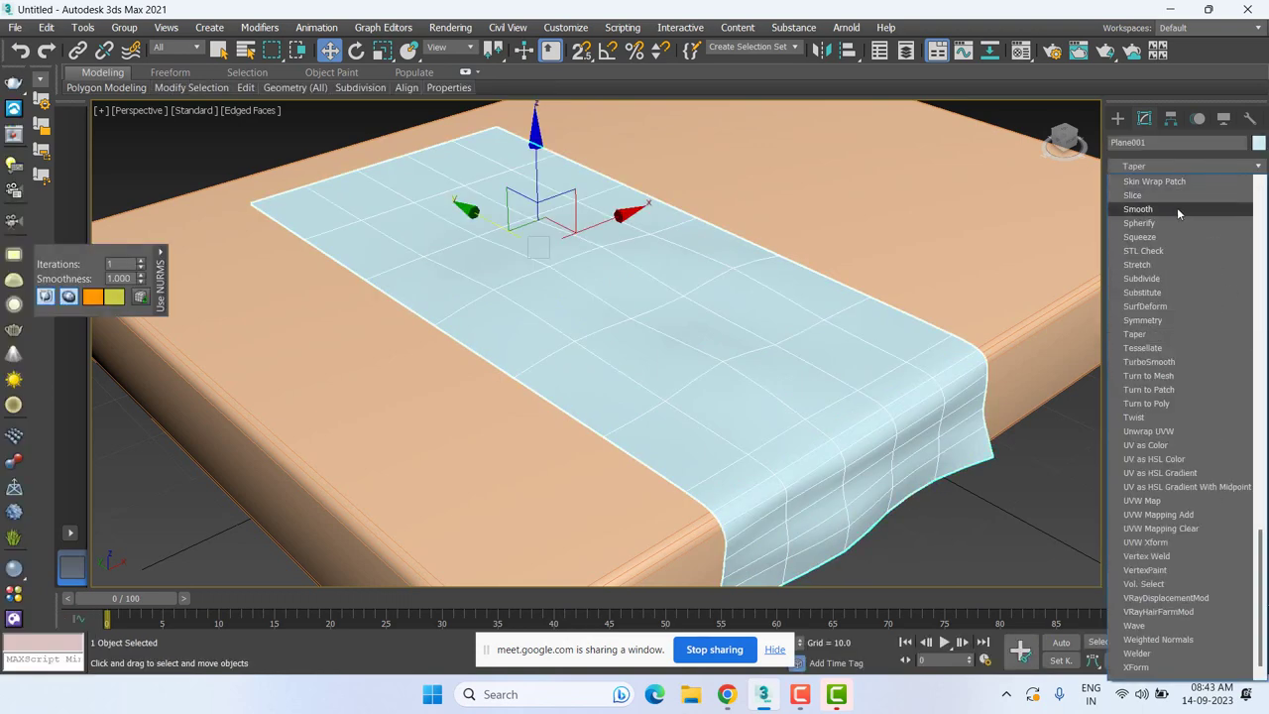
left_click(1172, 363)
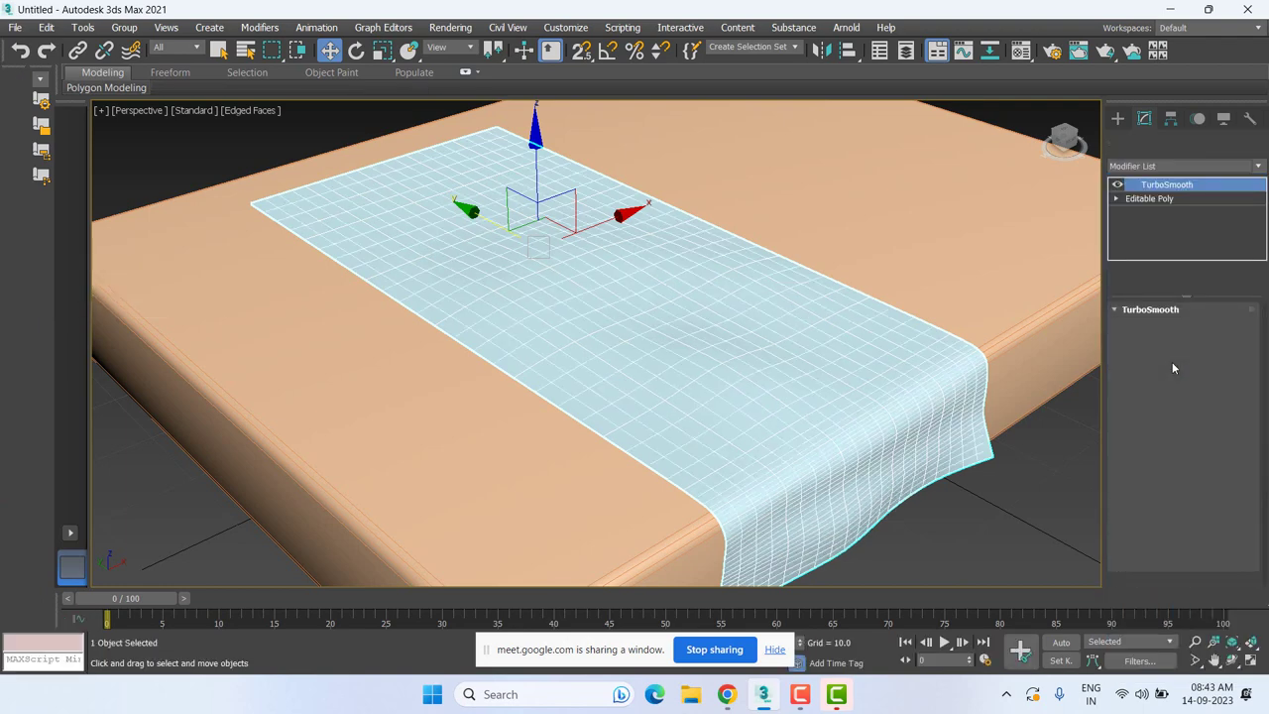
Deselect the runner, turn off Edged Faces with F4, and inspect it from a lower angle.
left_click(1001, 494)
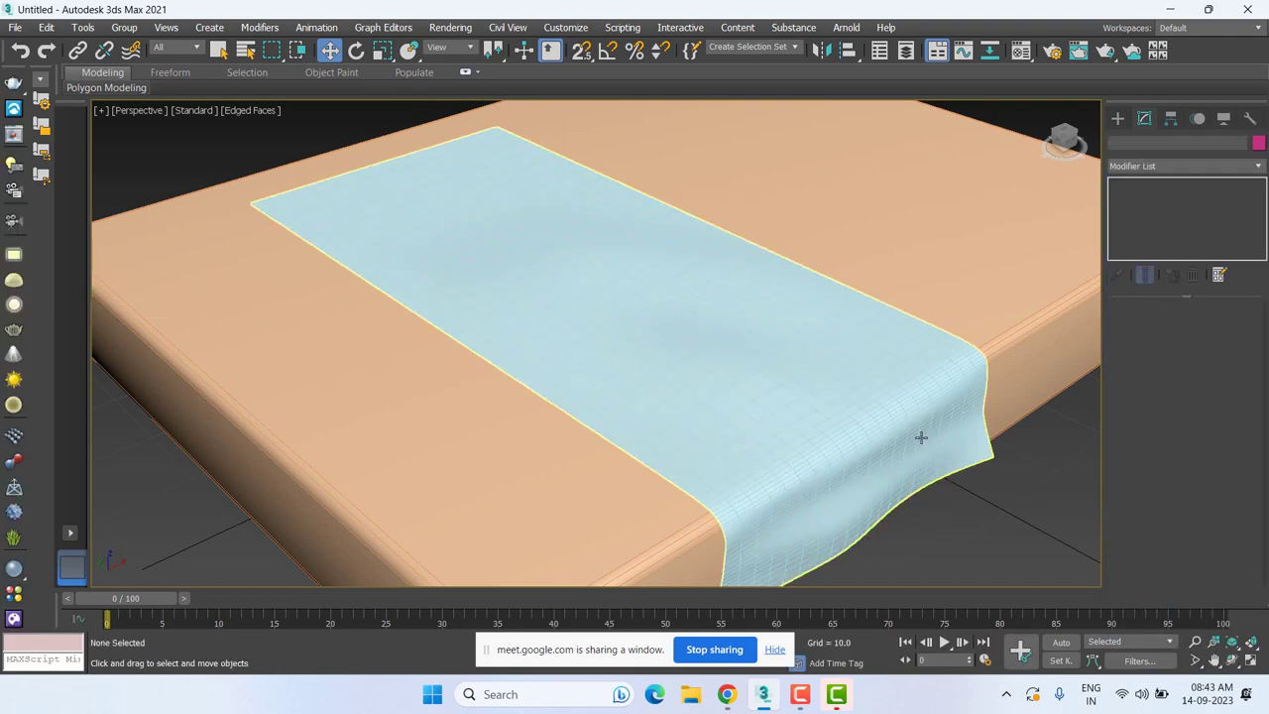
middle_click_drag(918, 436, 880, 426)
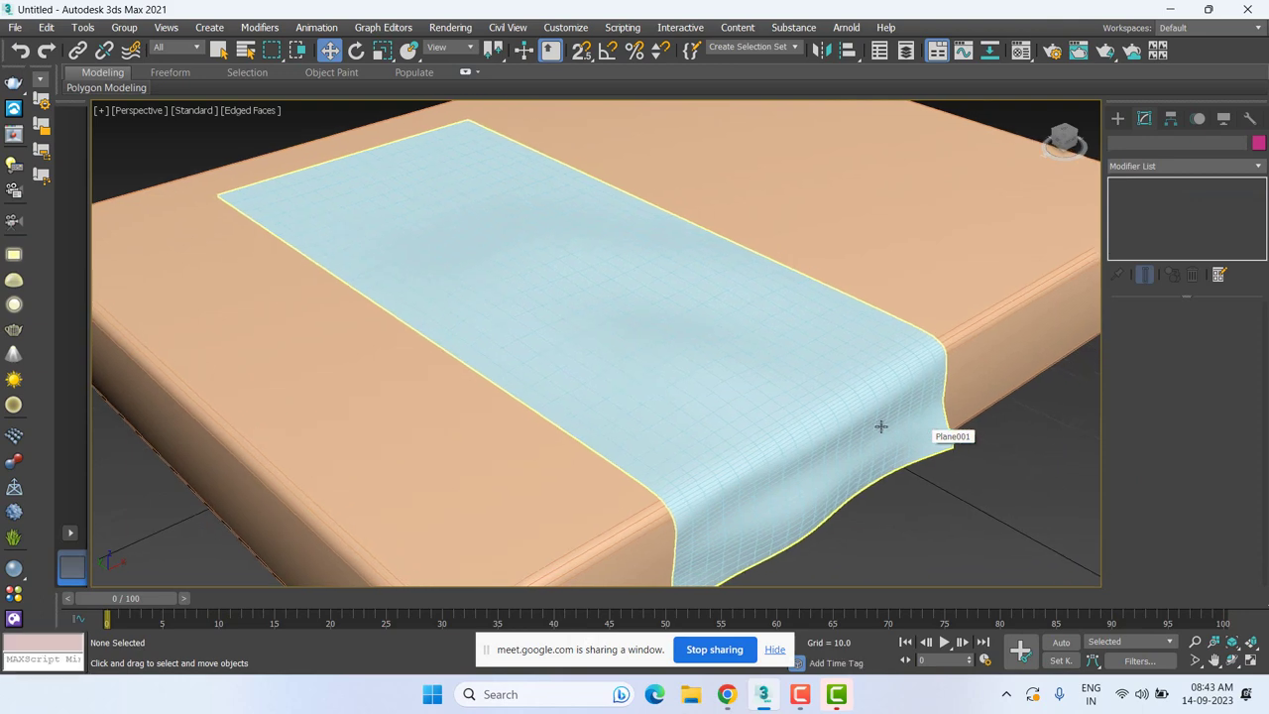
key("F4")
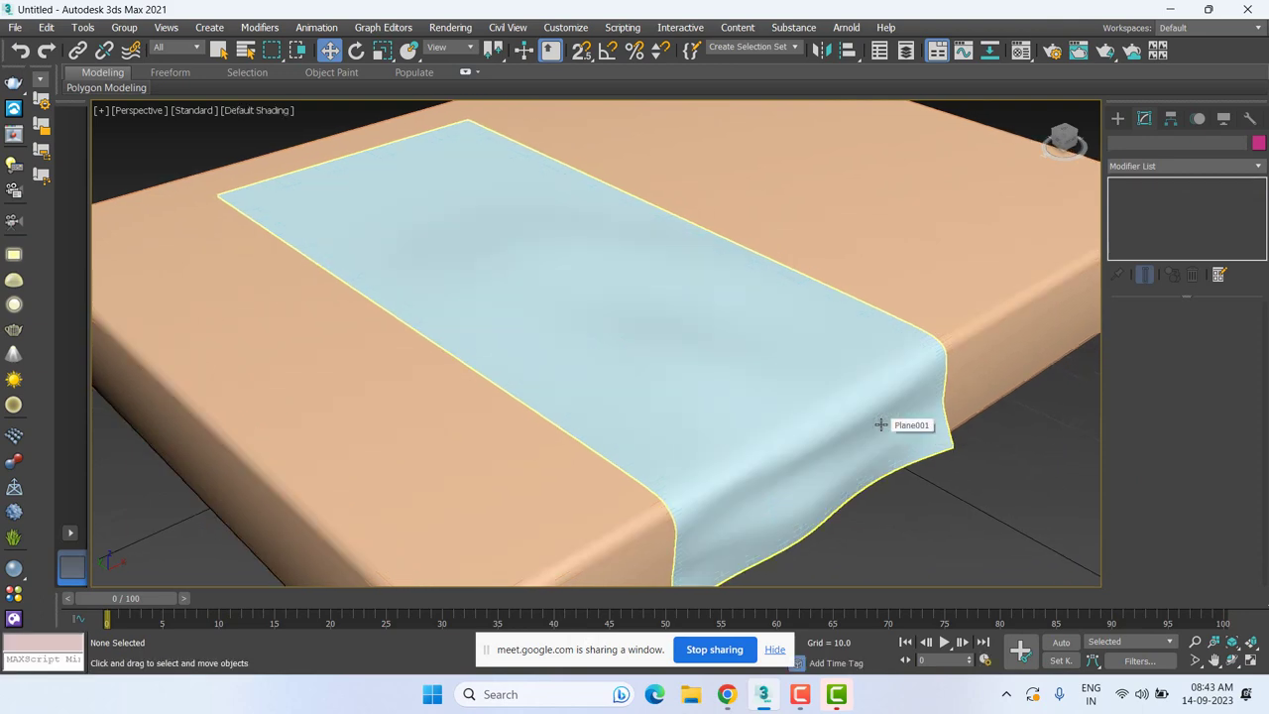
mouse_move(883, 430)
middle_mouse_down("alt")
mouse_move(906, 415)
mouse_move(895, 418)
middle_mouse_up("alt")
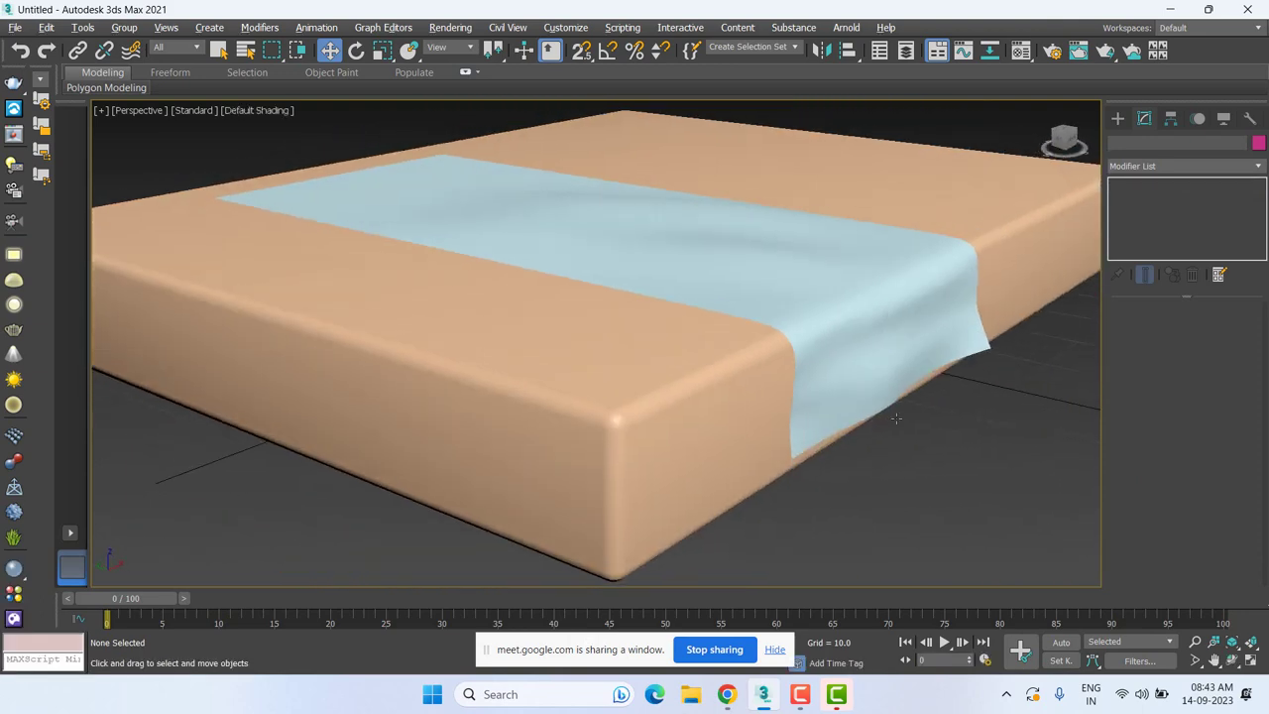
left_click(920, 364)
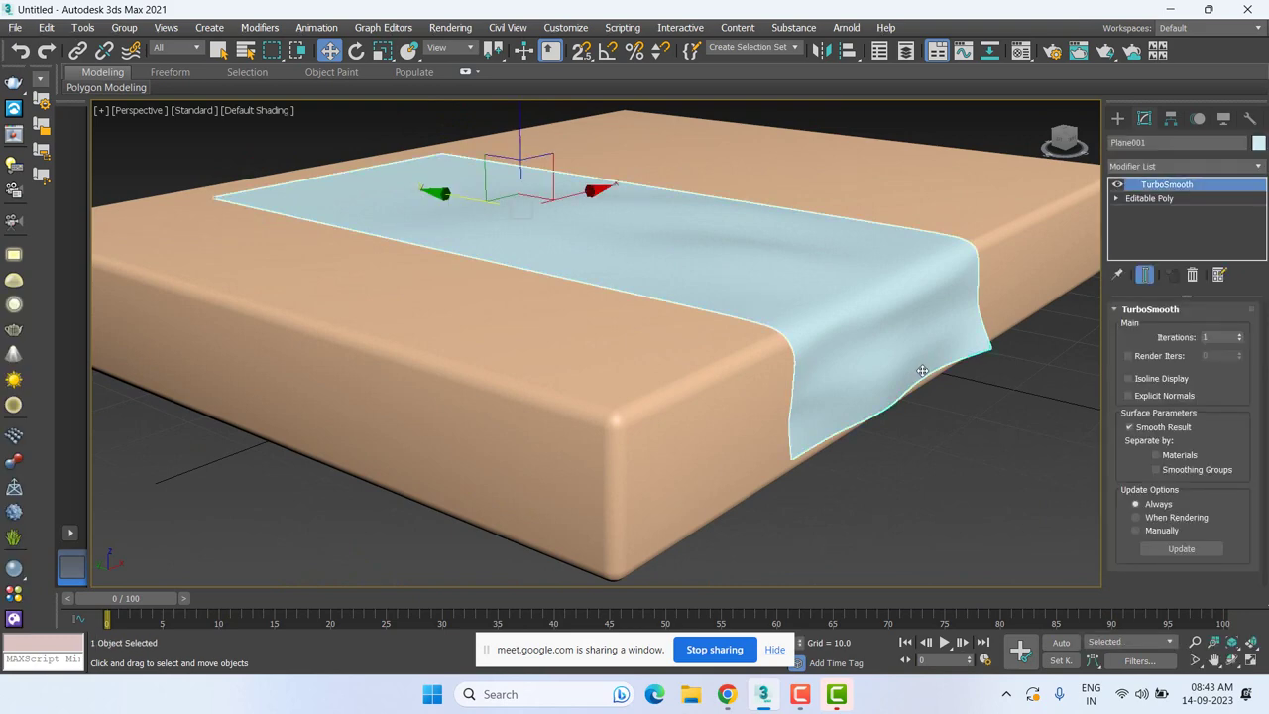
Add a Shell modifier to the runner and set its Outer Amount to 0.58.
scroll(919, 374, "up", 1)
scroll(916, 384, "up", 1)
scroll(821, 346, "up", 2)
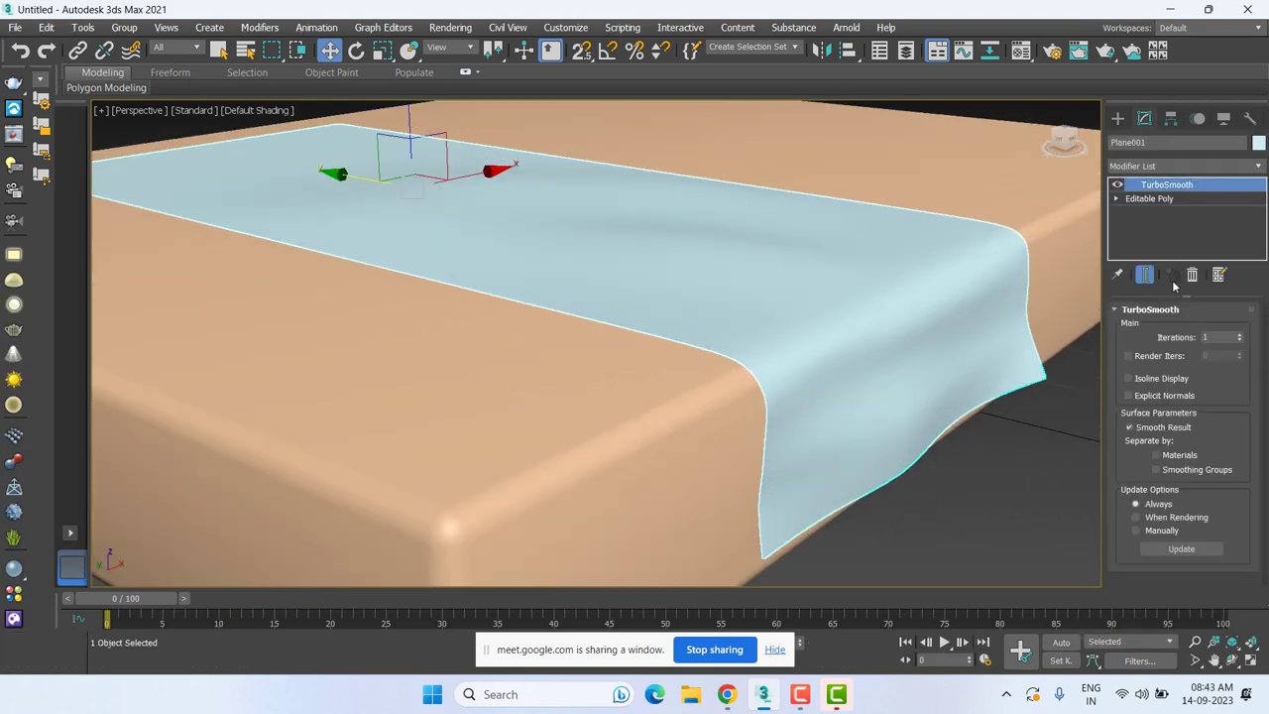
left_click(1173, 161)
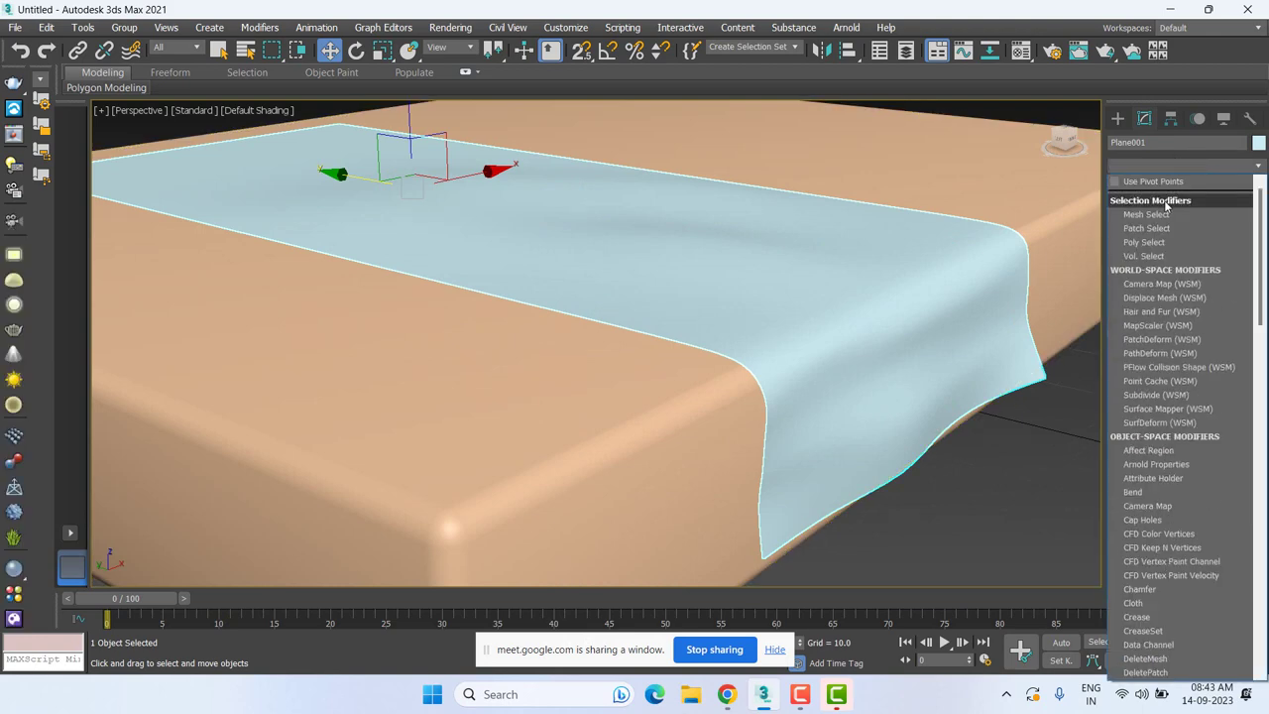
type("s")
left_click(1147, 188)
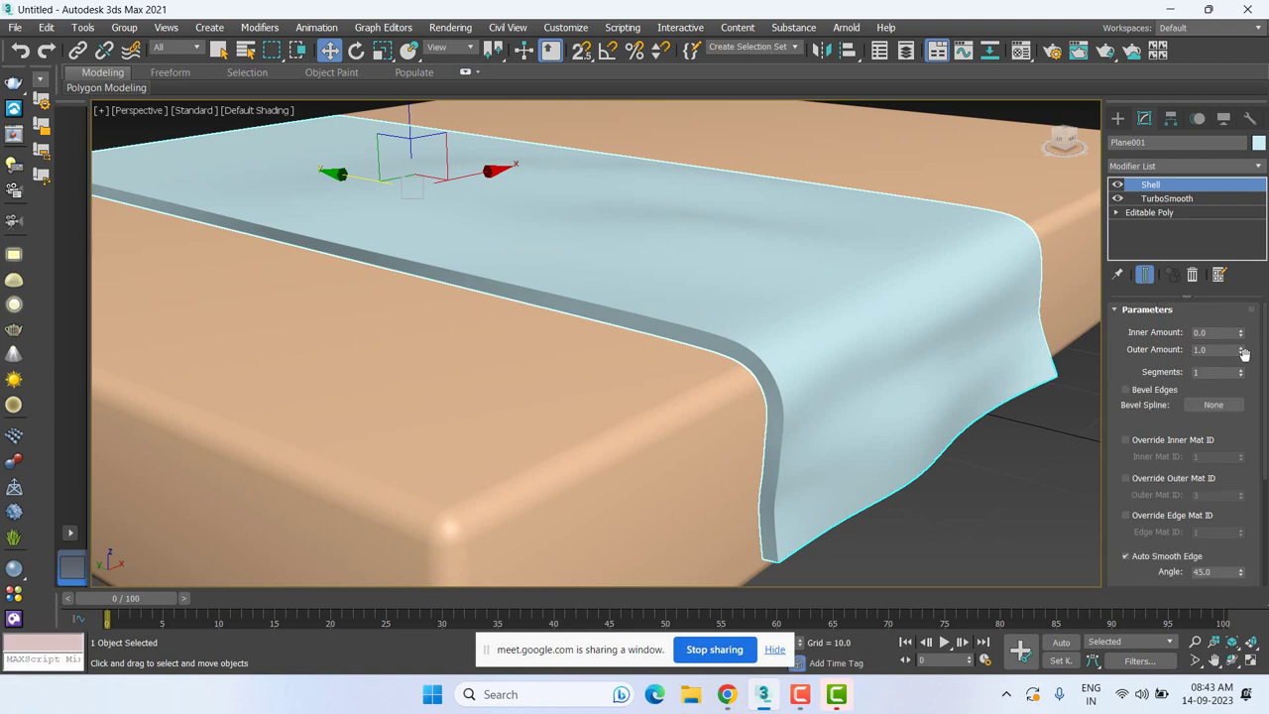
left_click_drag(1239, 352, 1248, 381)
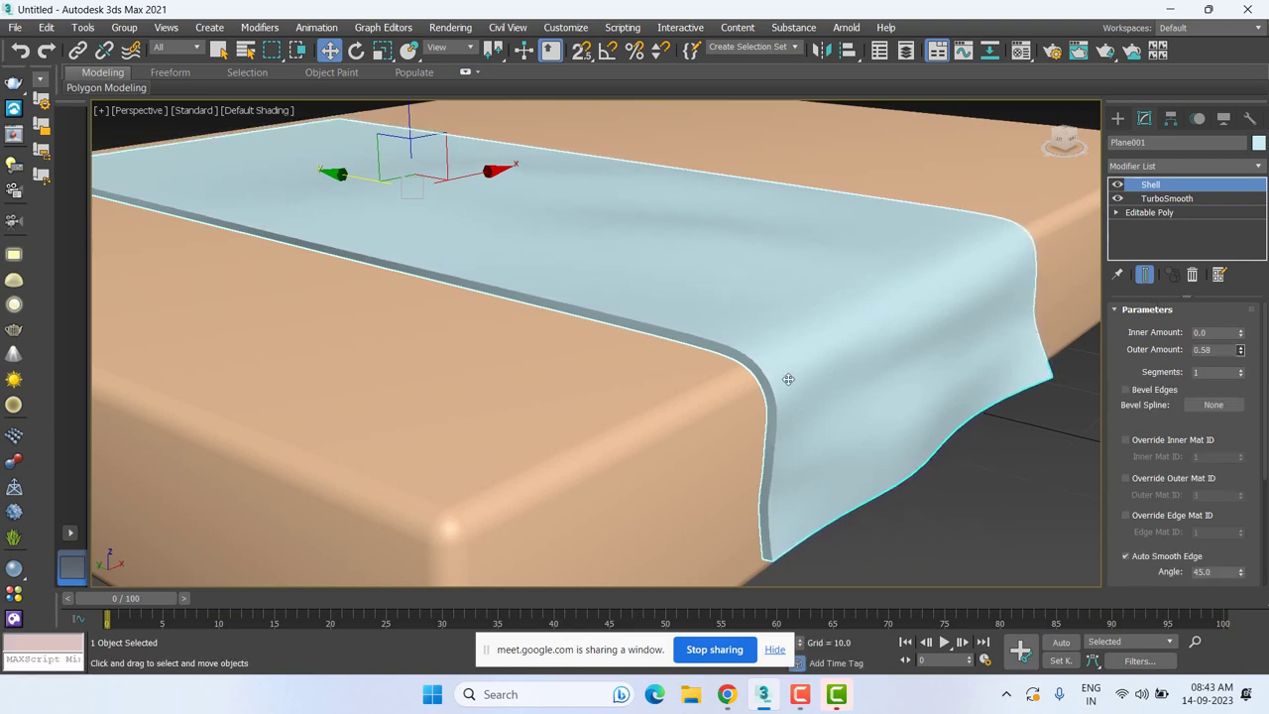
left_click(1191, 167)
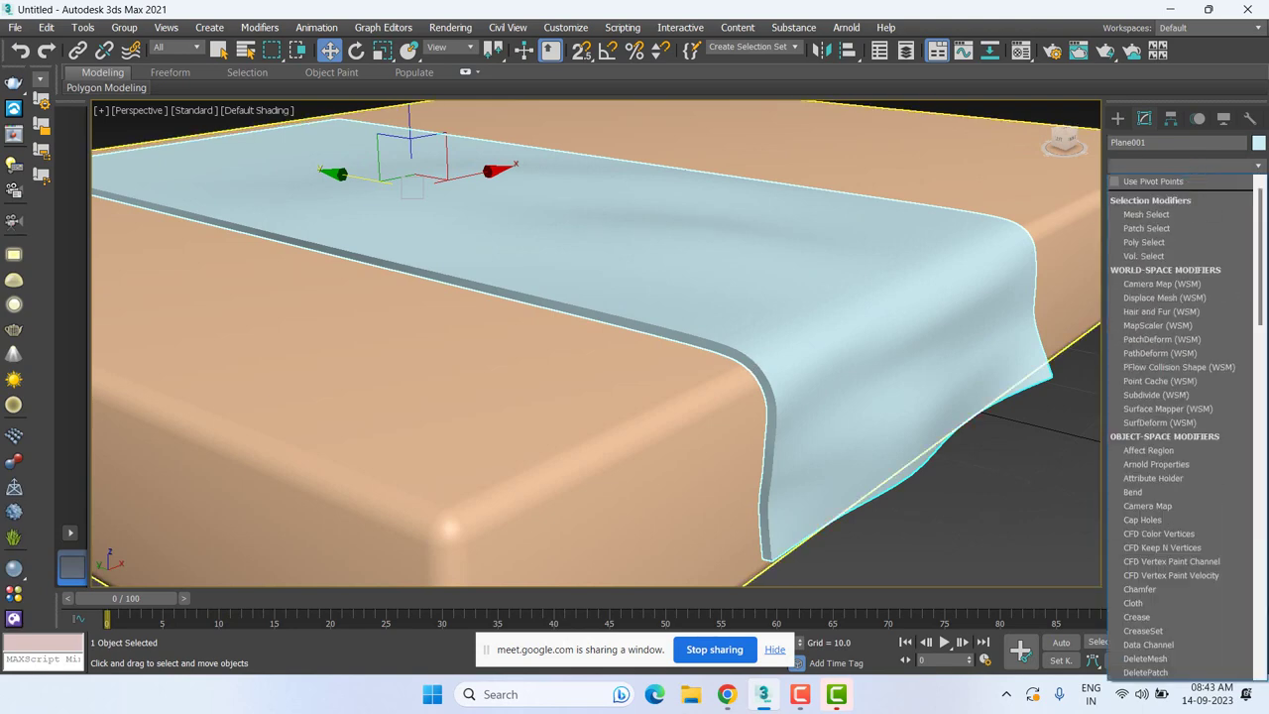
type("ch")
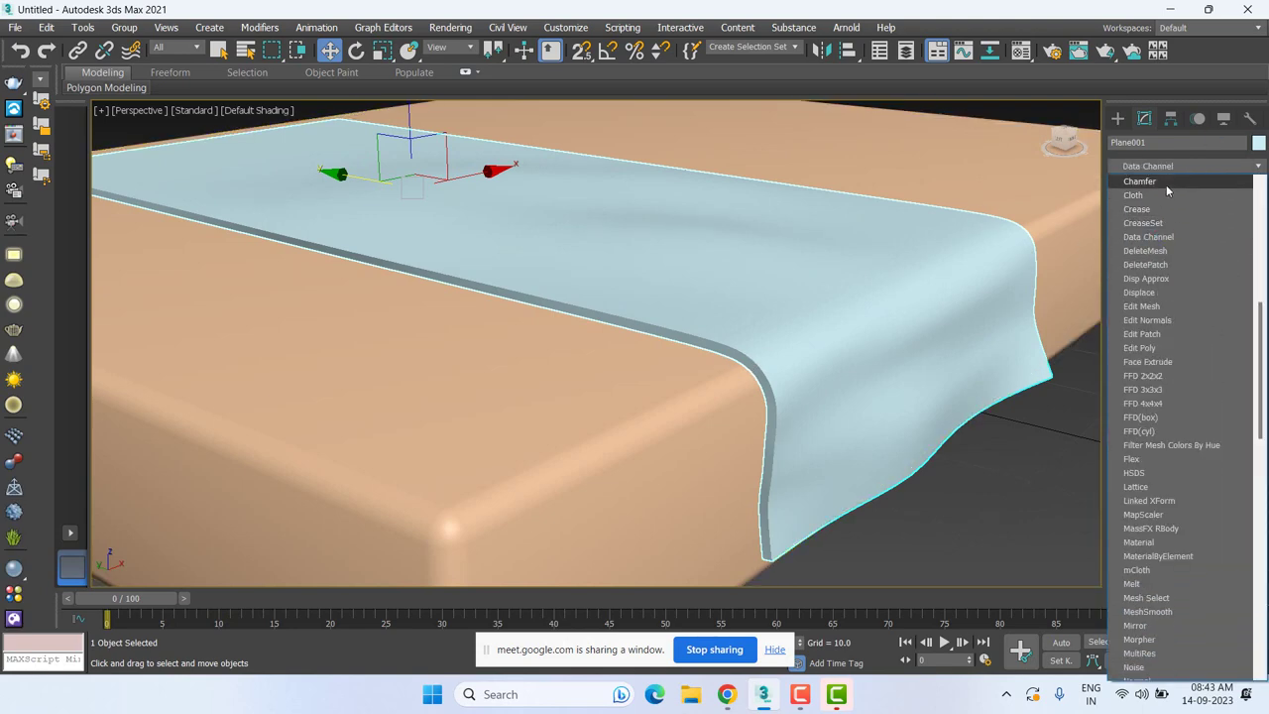
left_click(1160, 184)
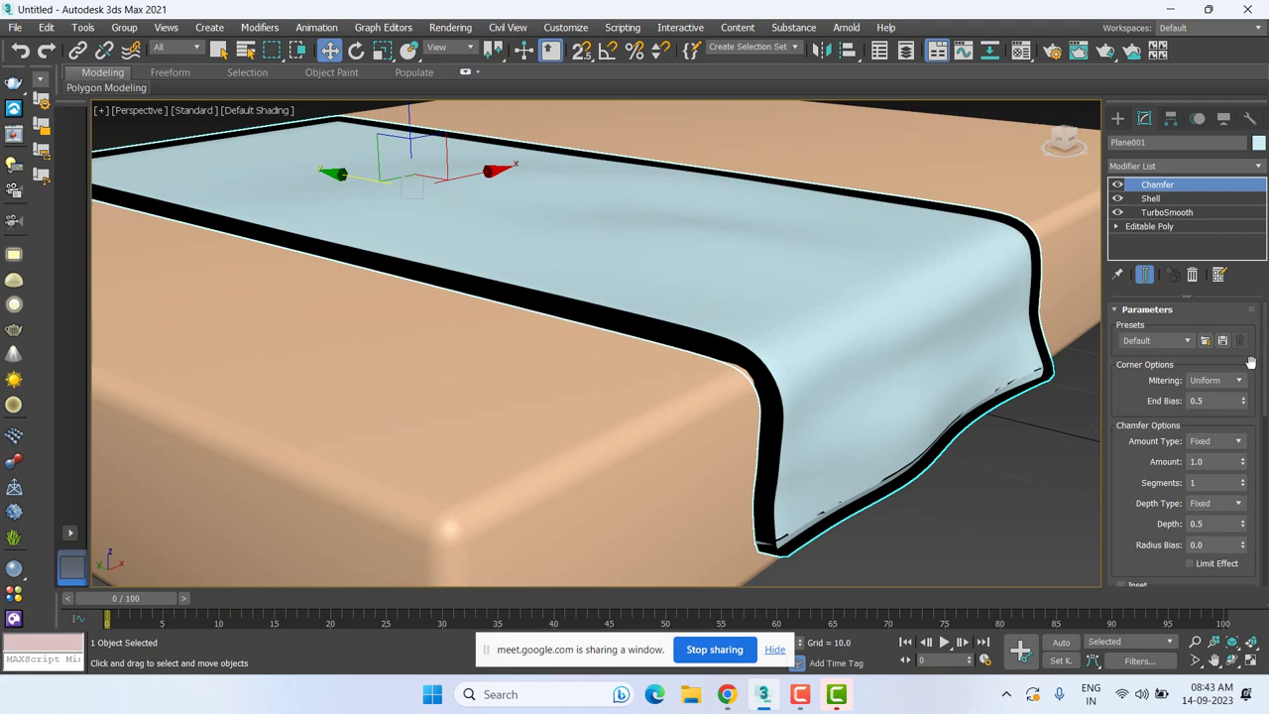
left_click_drag(1245, 402, 1247, 421)
double_click(1242, 481)
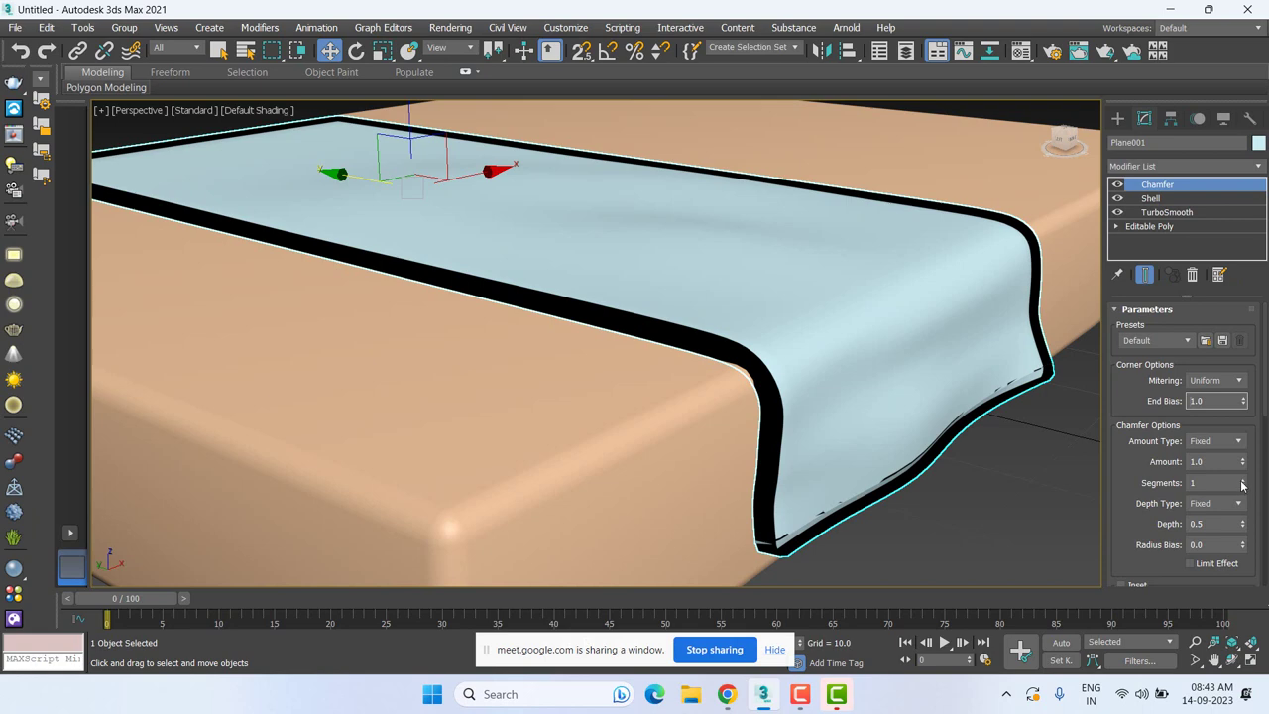
left_click(1193, 278)
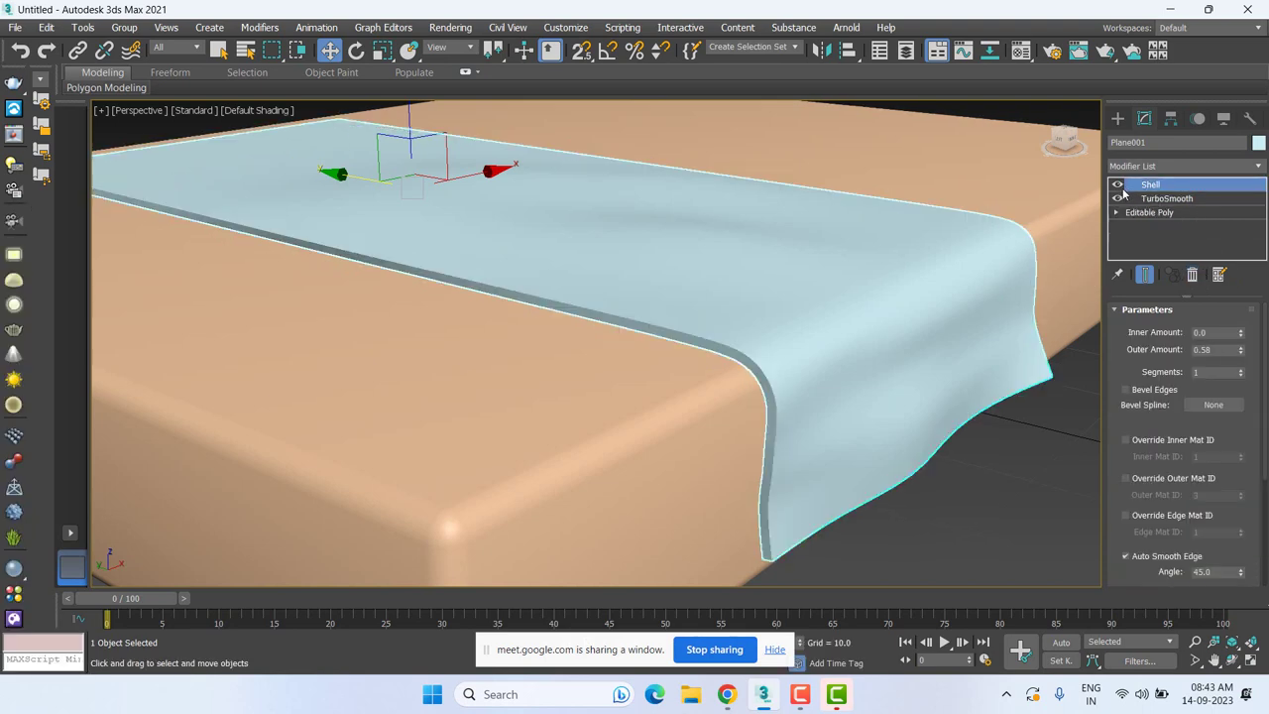
Re-enable the Shell and collapse the runner to an Editable Poly via the quad menu.
right_click(894, 365)
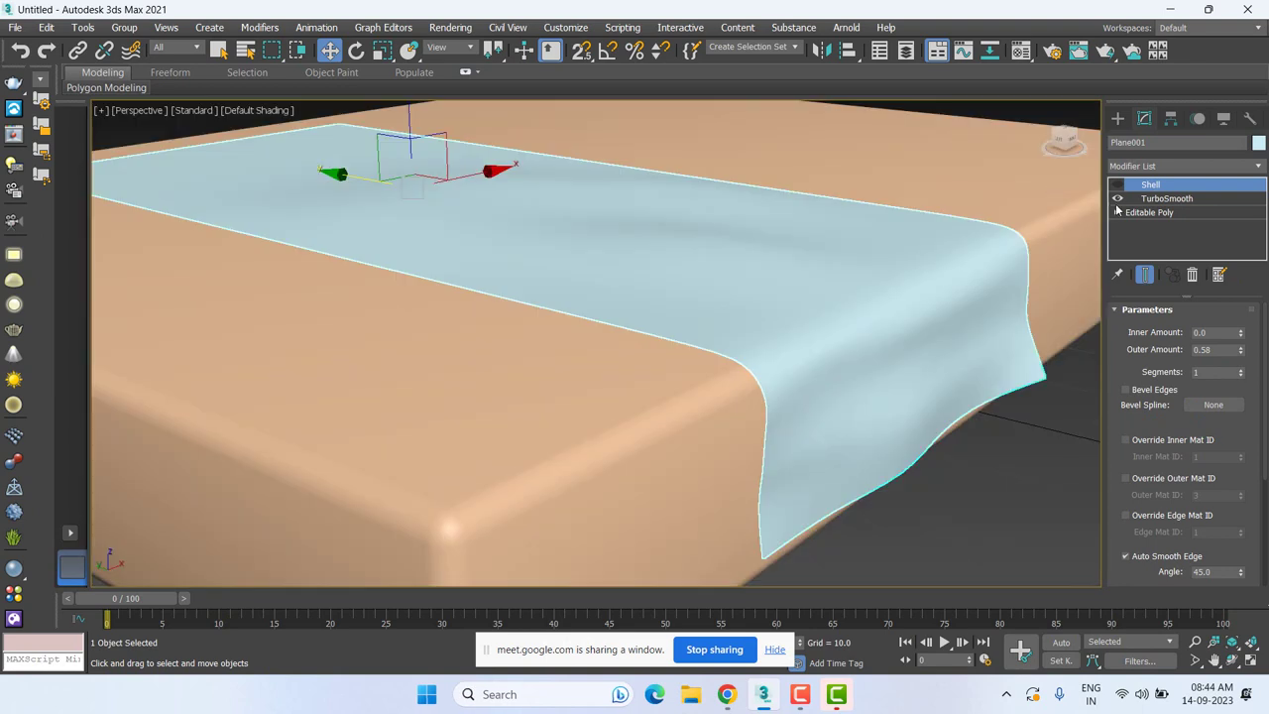
left_click(1118, 184)
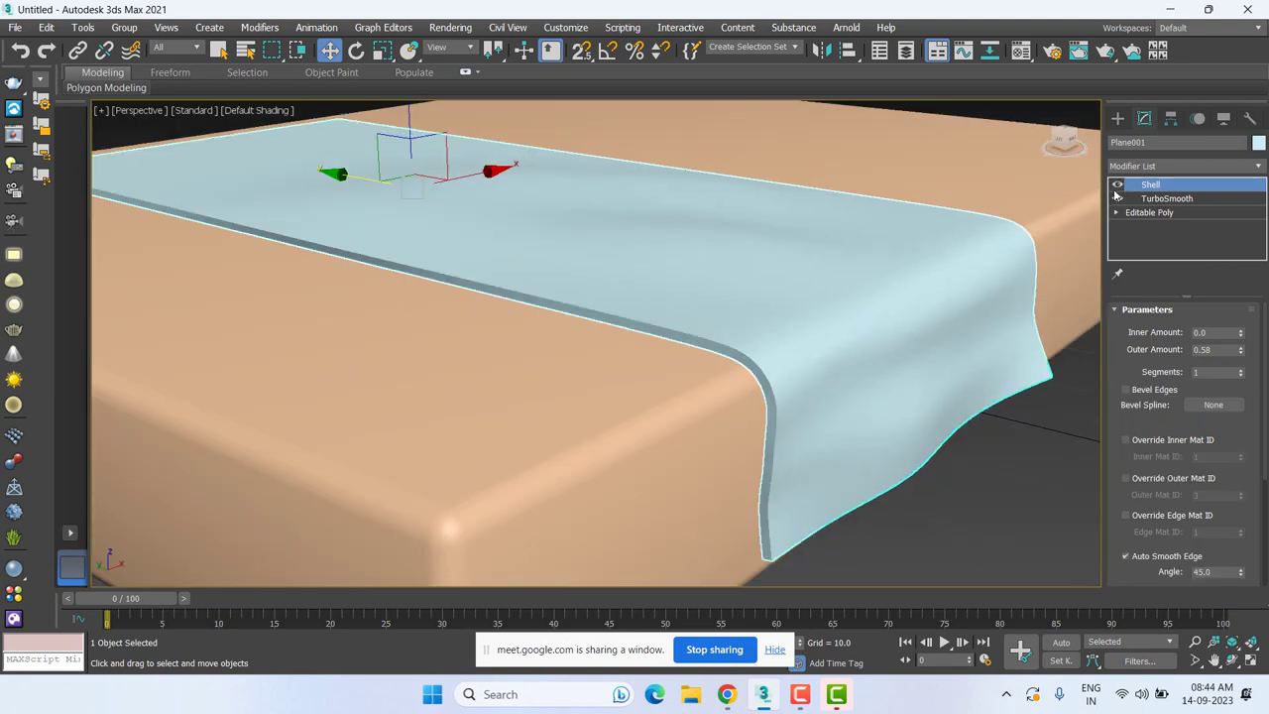
right_click(829, 389)
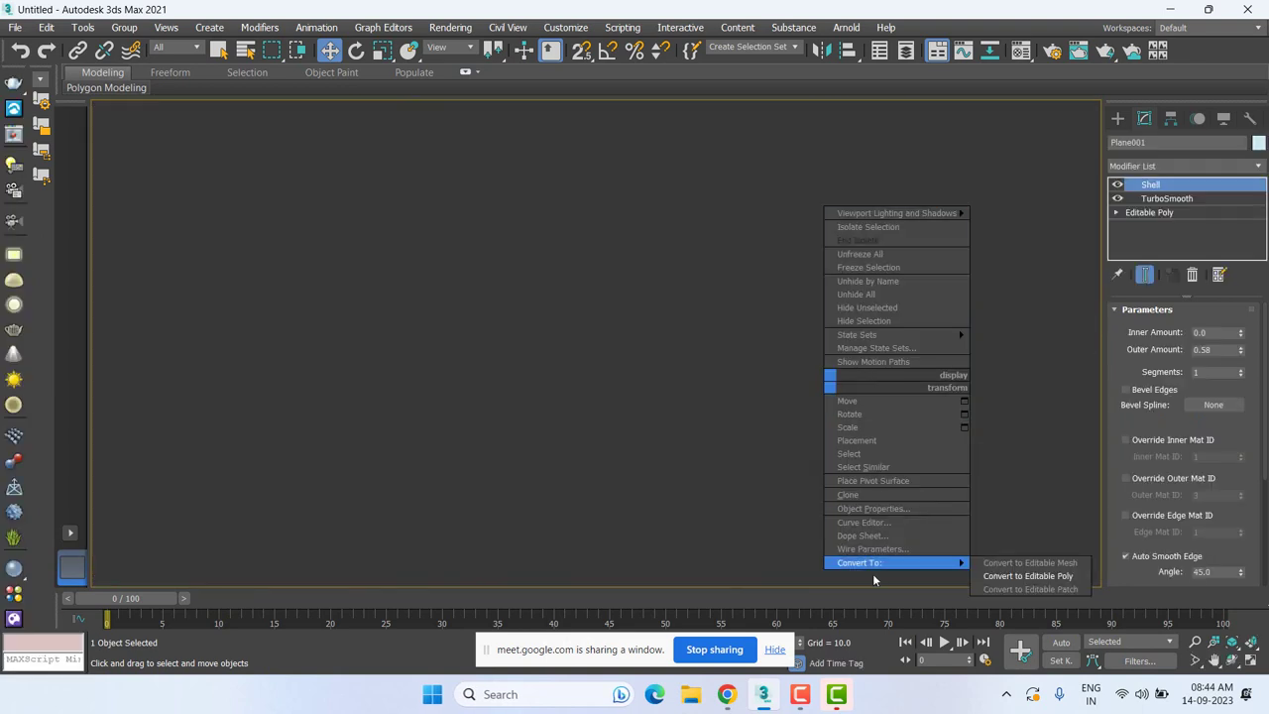
left_click(1026, 576)
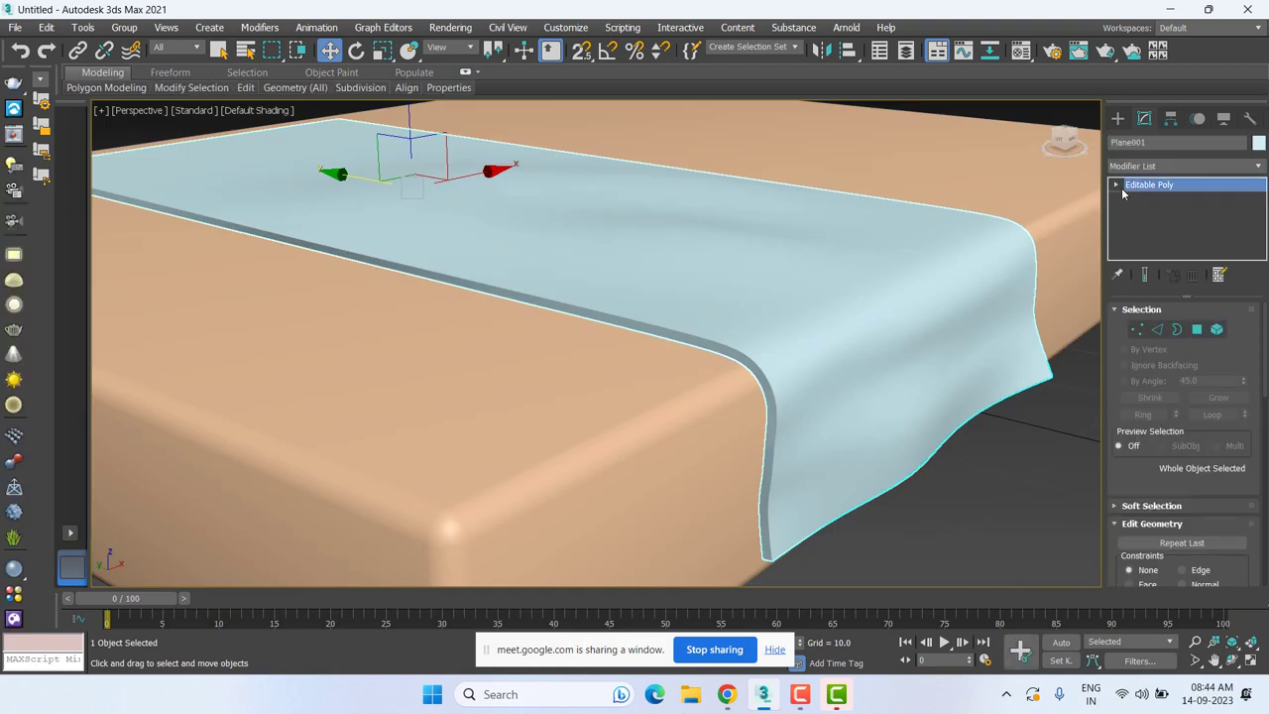
Inspect the Polygon and Edge levels, show Edged Faces with F4, then undo the collapse.
left_click(1115, 186)
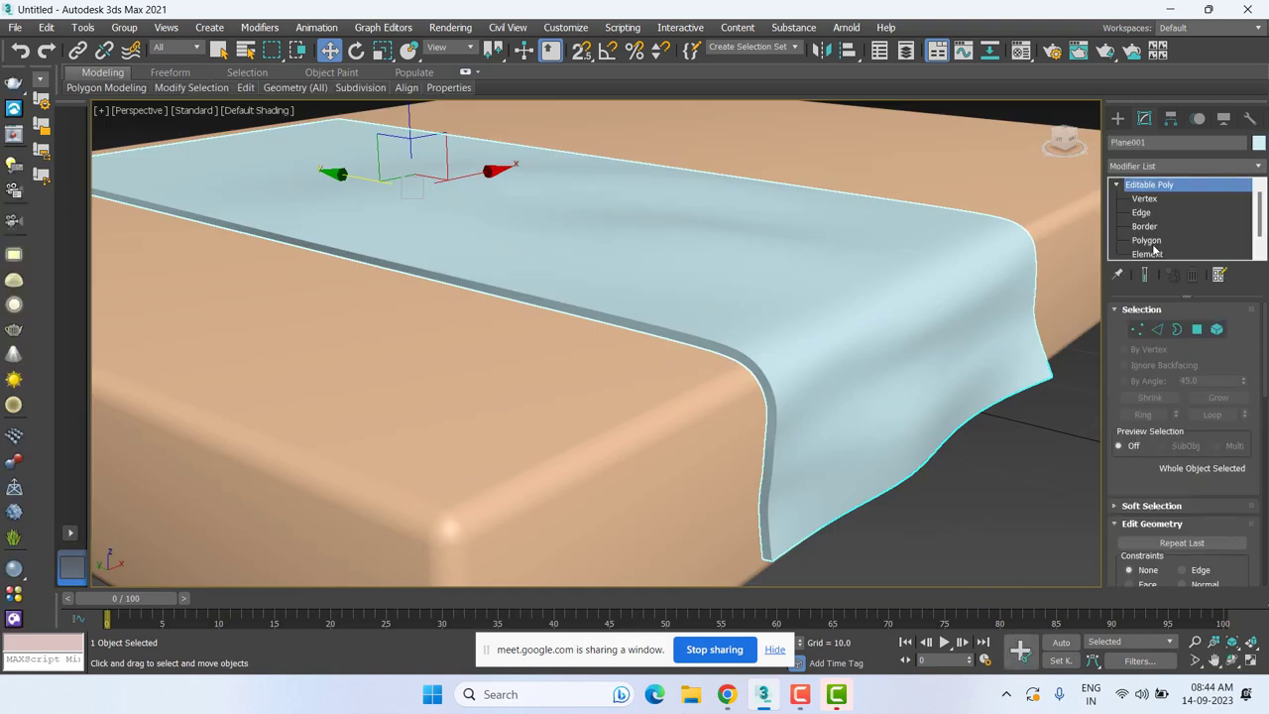
left_click(1146, 240)
left_click(727, 347)
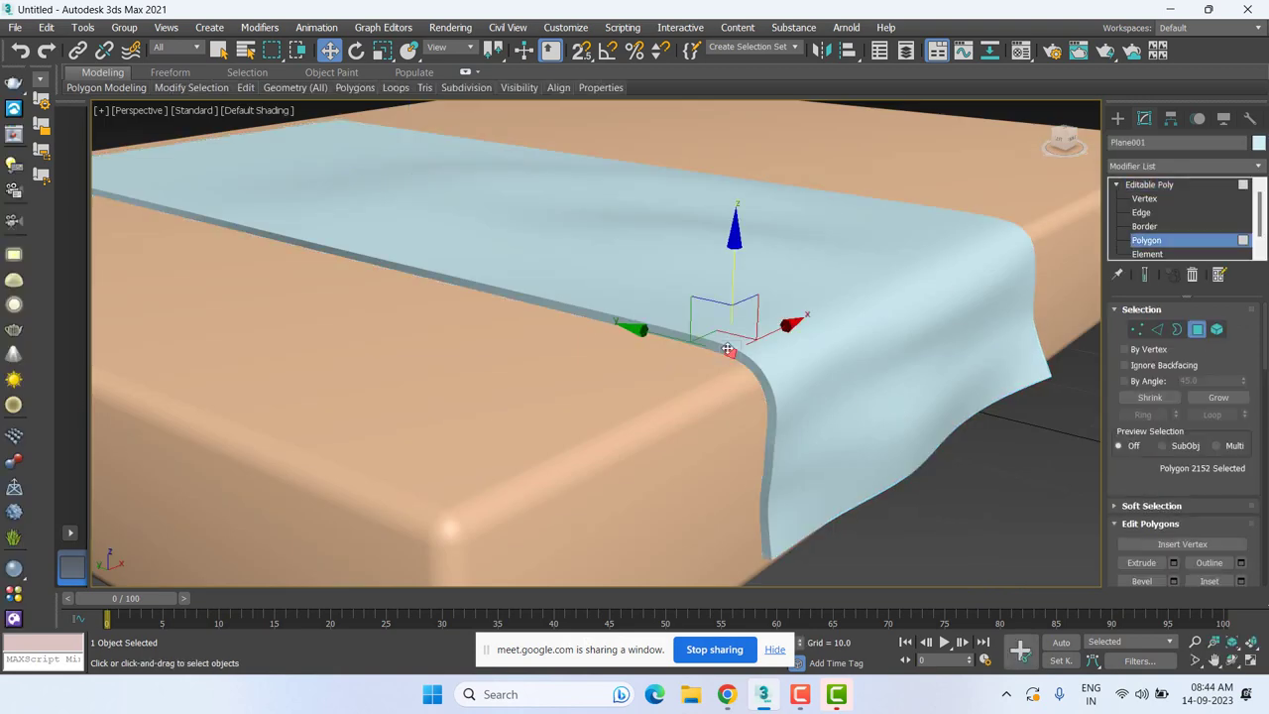
left_click(1142, 213)
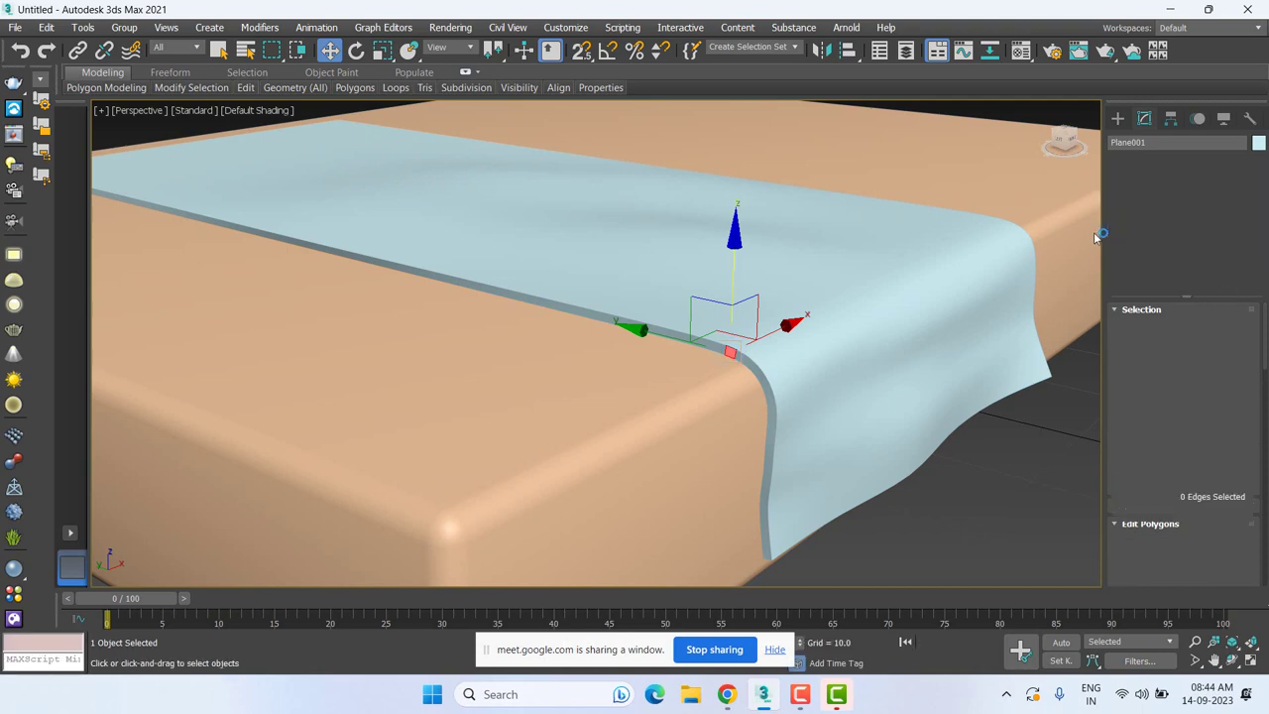
key("F4")
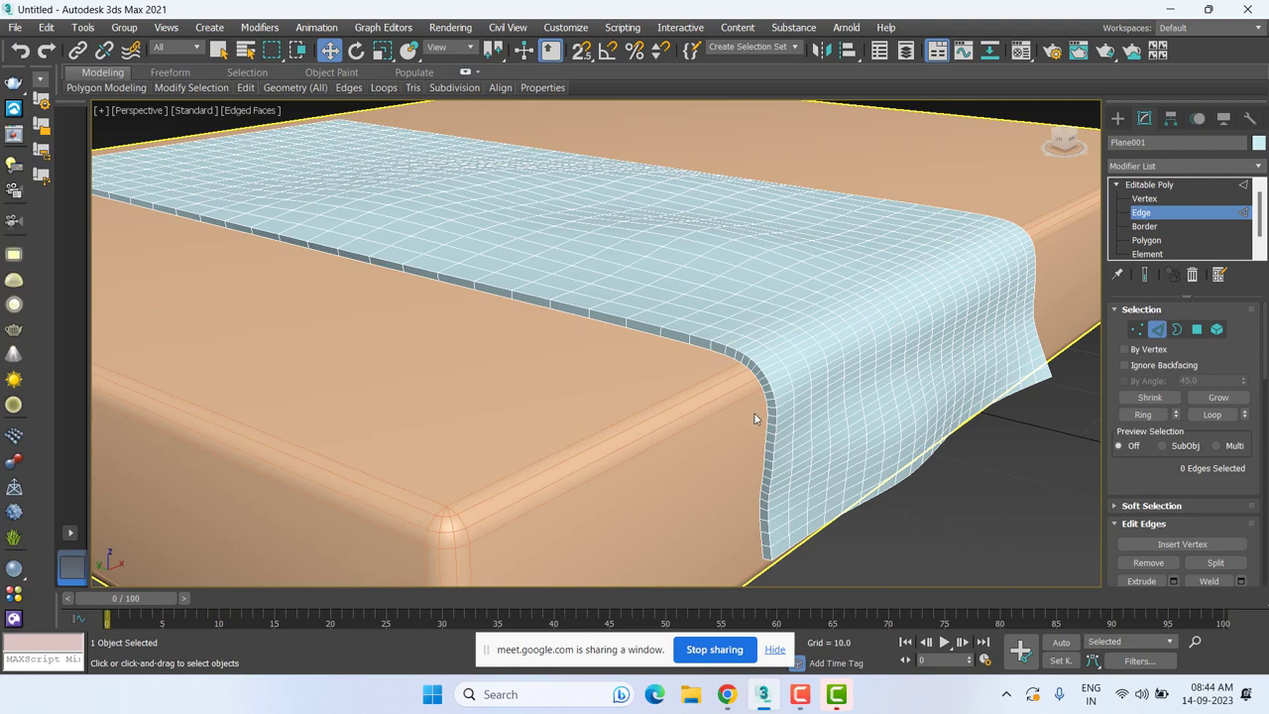
key("Page_Up")
key("Page_Up")
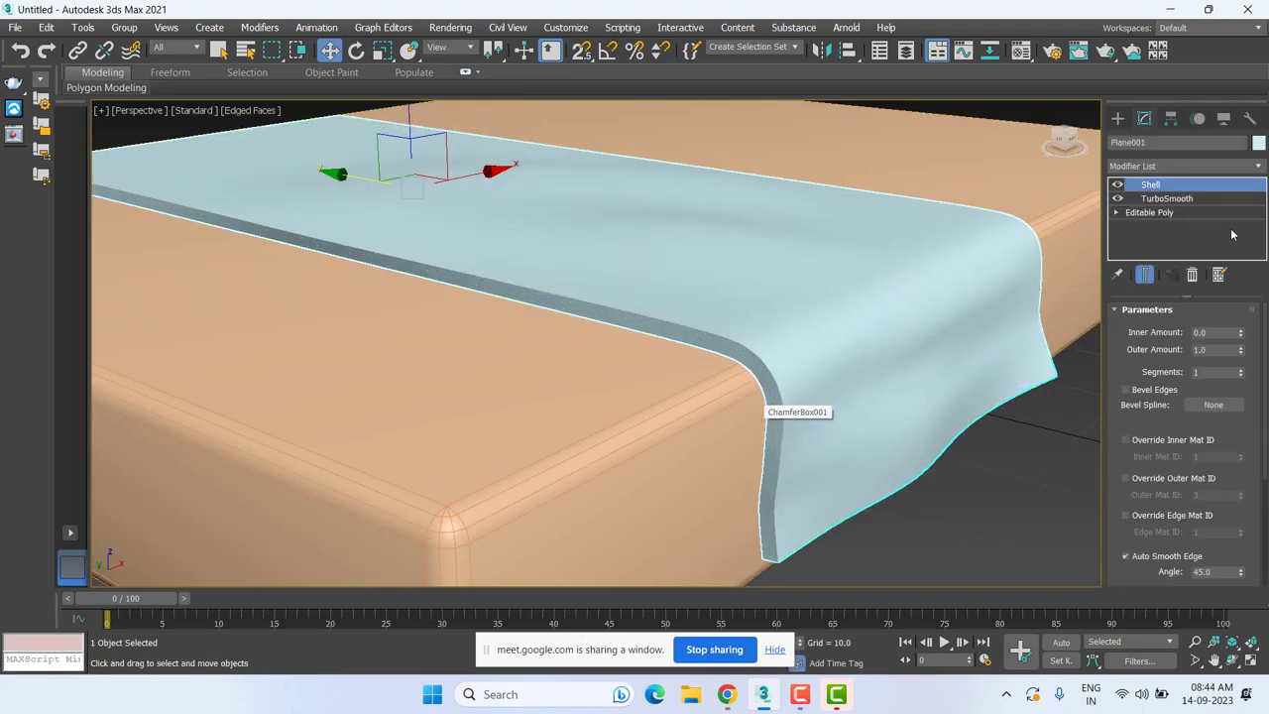
Delete the TurboSmooth modifier and re-add Shell directly above the Editable Poly.
left_click(1207, 202)
left_click(1191, 274)
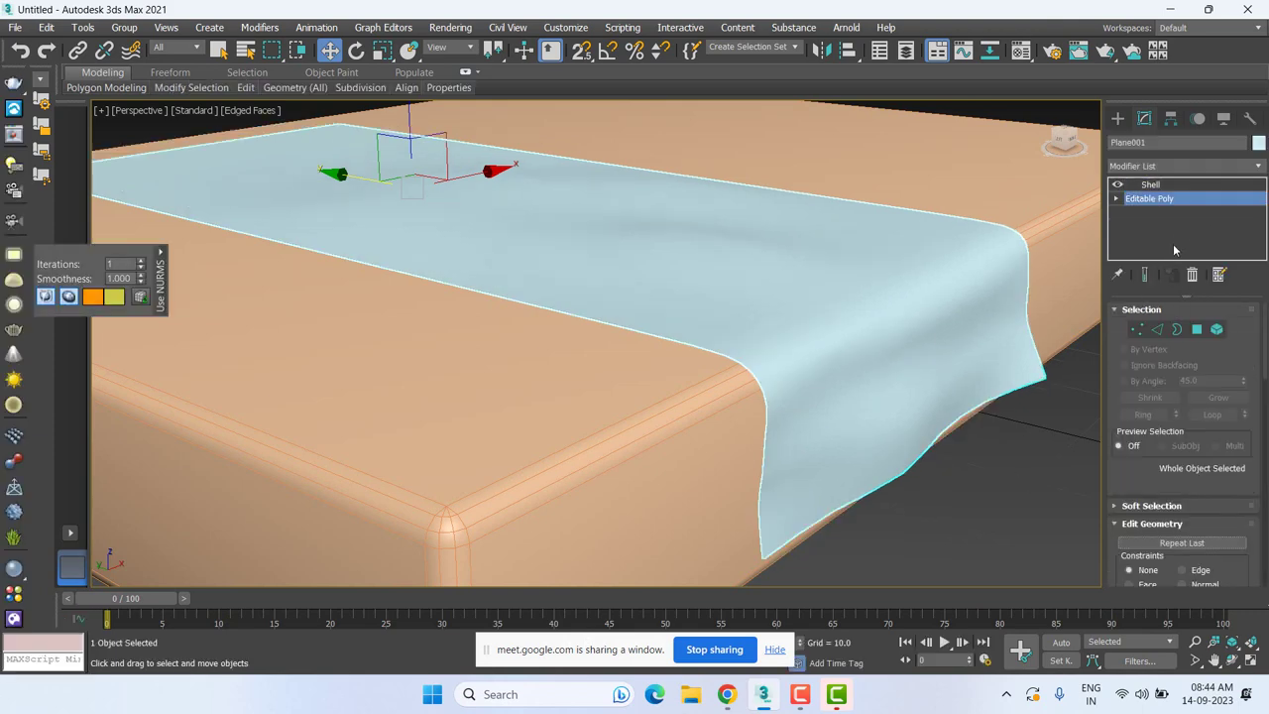
left_click(1168, 185)
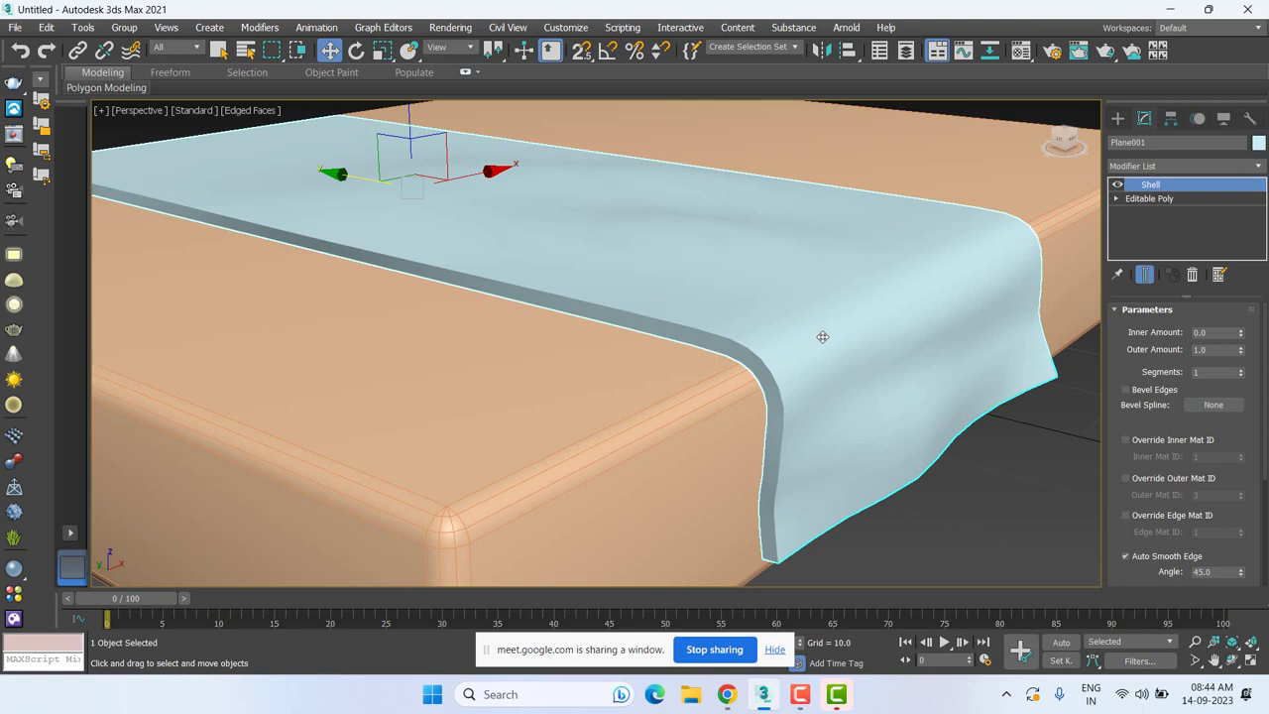
left_click(1187, 166)
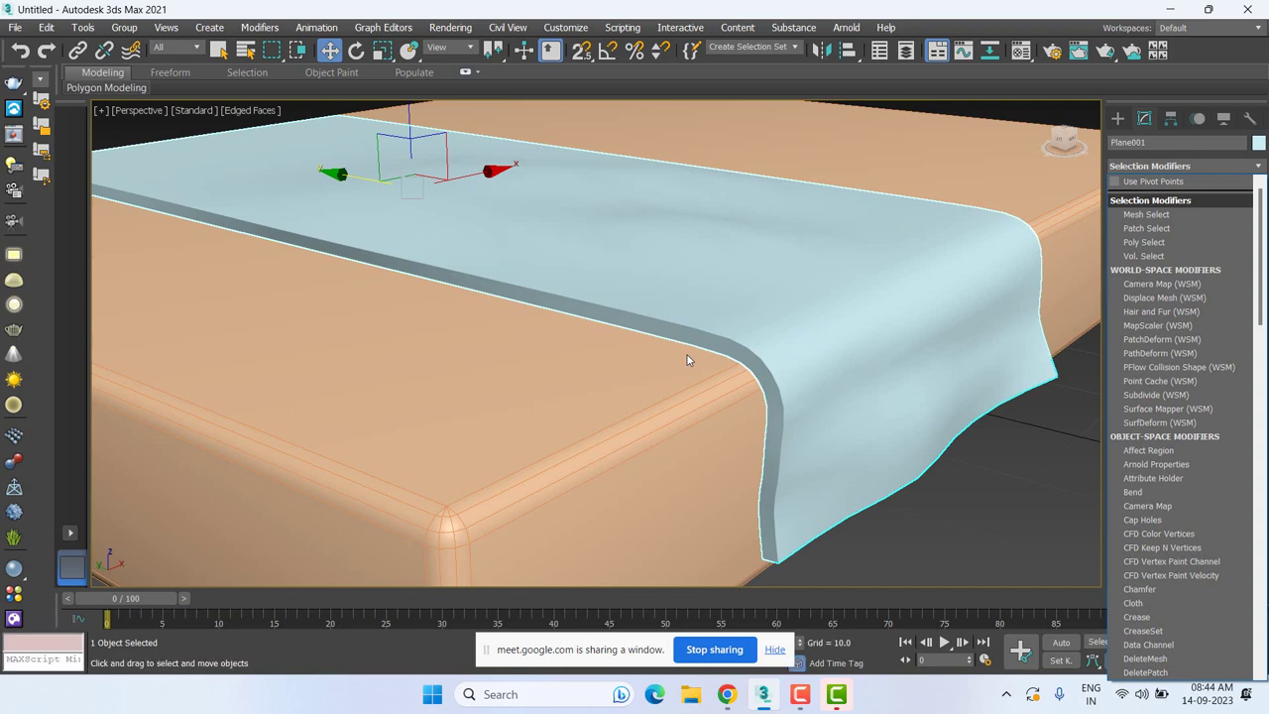
type("hell")
key("Return")
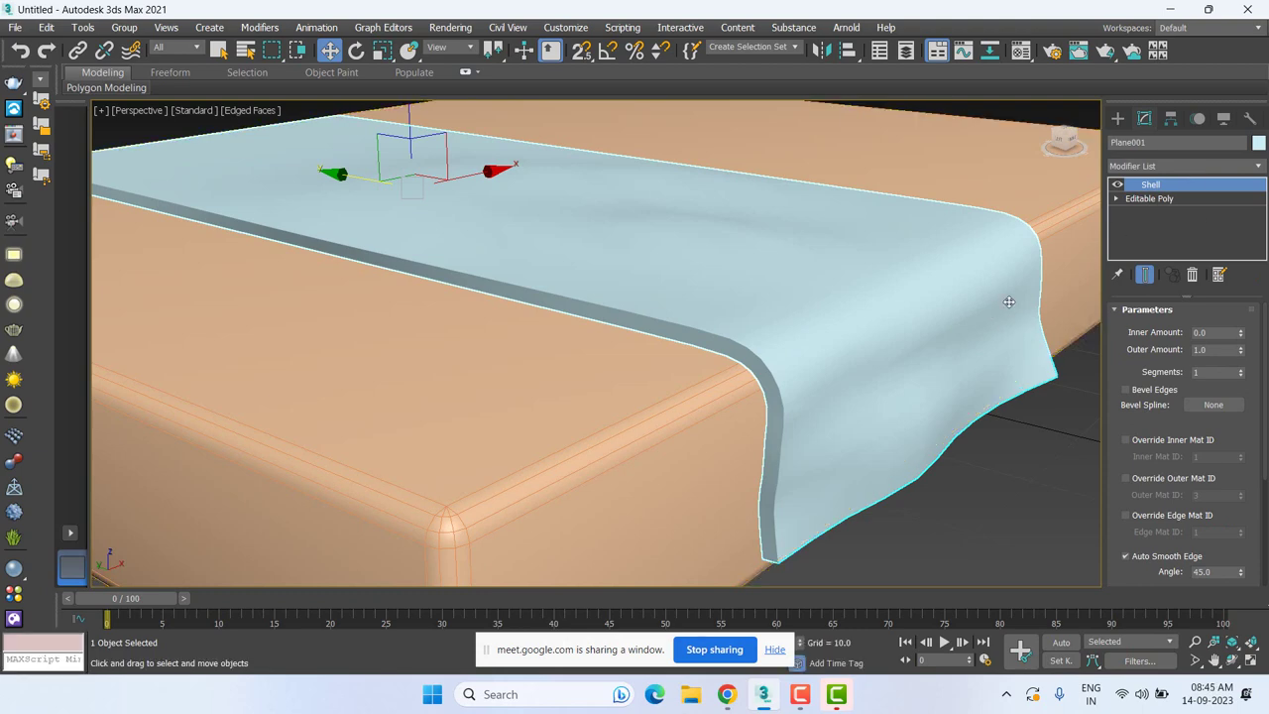
Add an Edit Poly modifier above the cloth runner's Shell and switch to Edge level.
left_click(1187, 165)
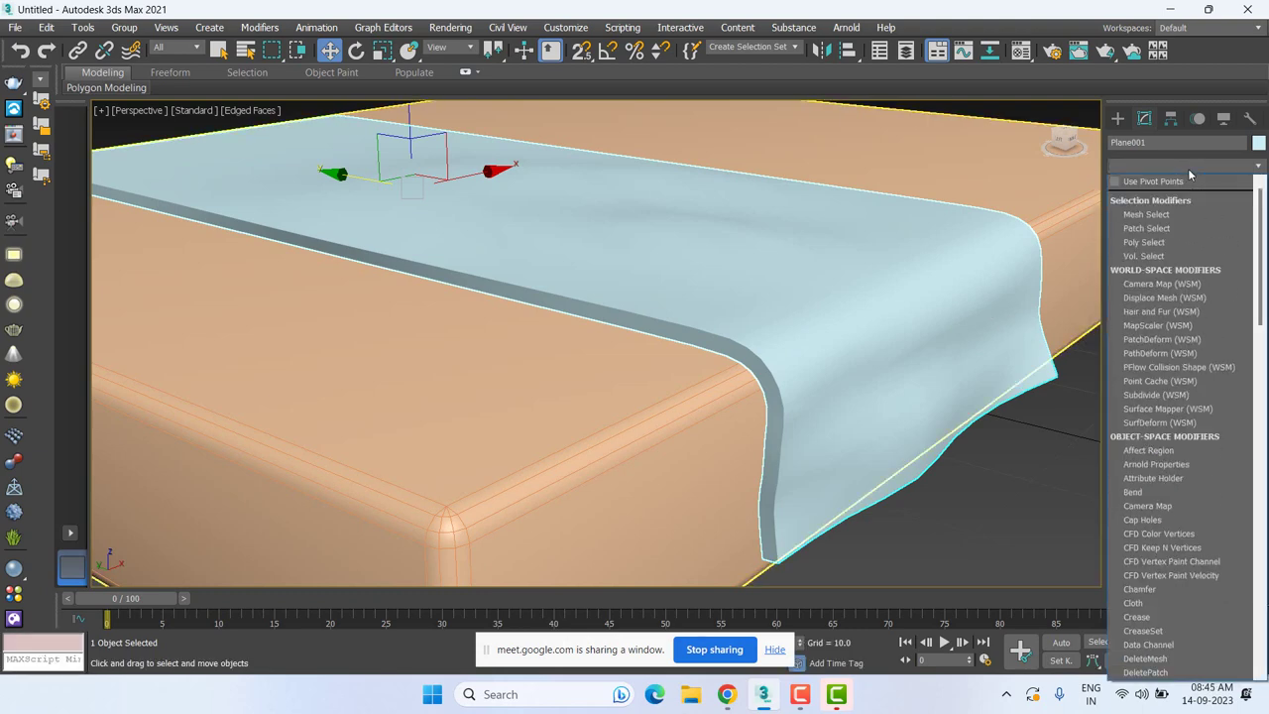
scroll(1169, 337, "down", 3)
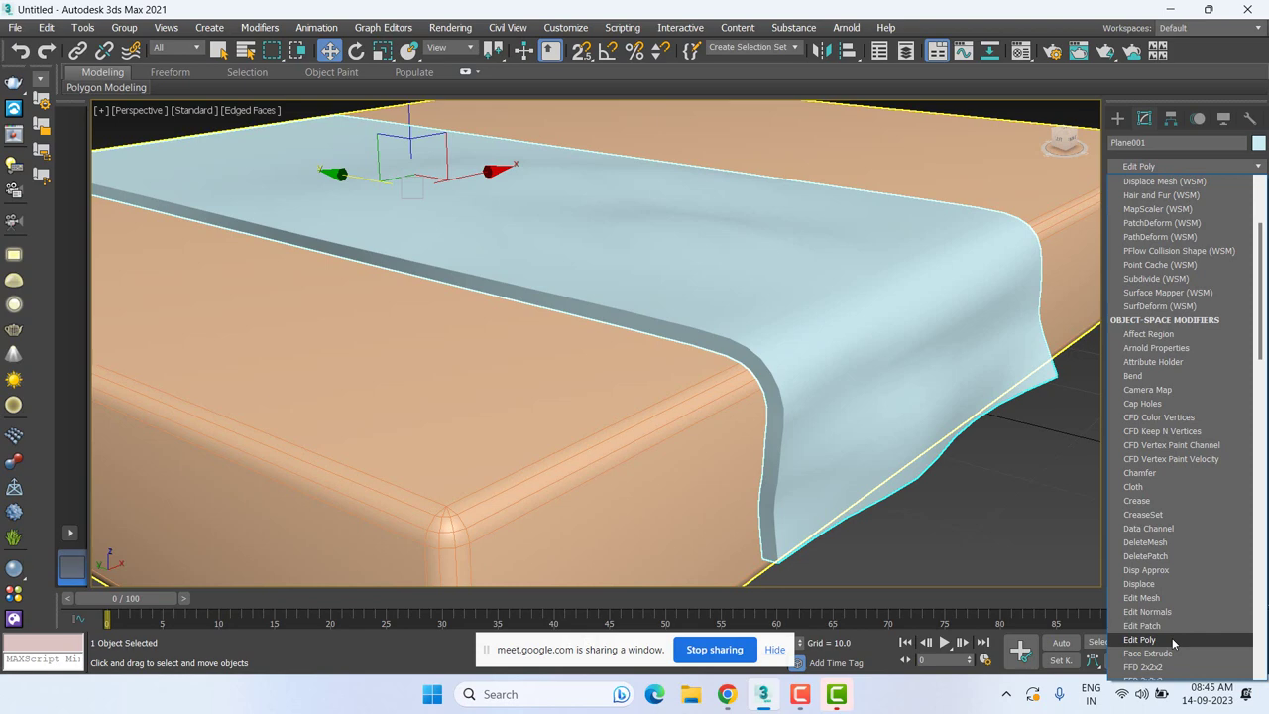
left_click(1173, 642)
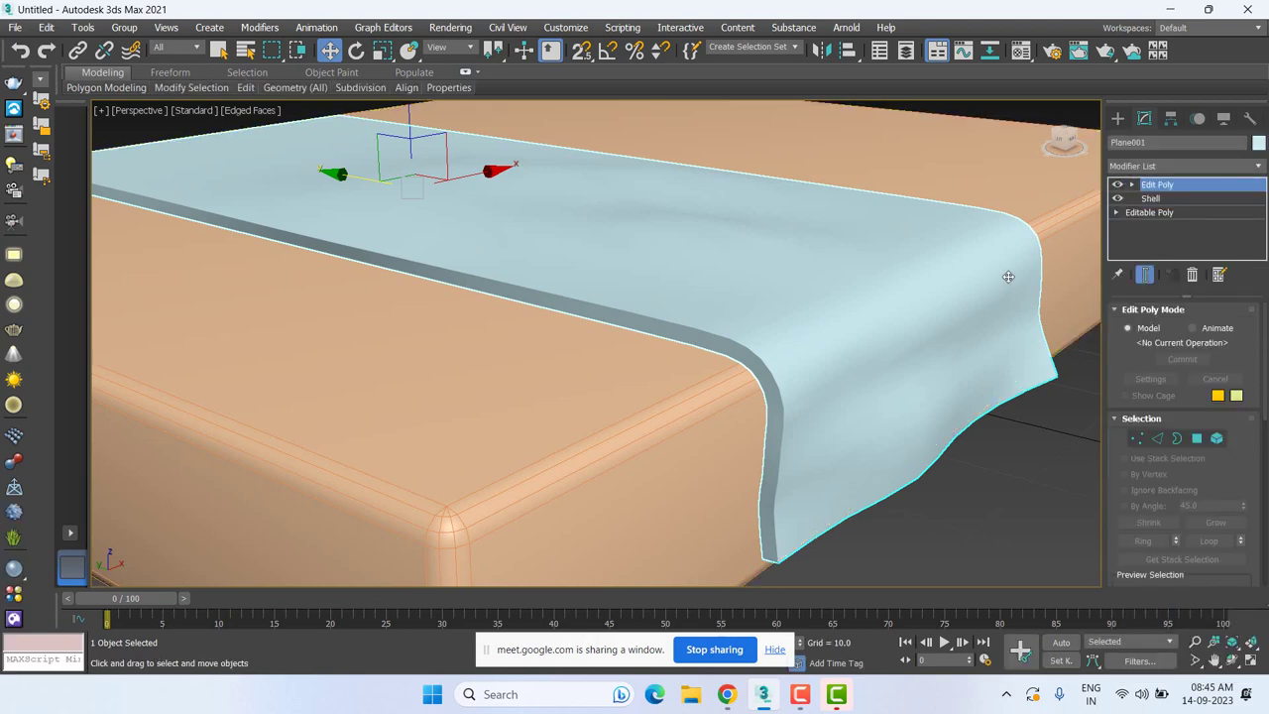
left_click(1131, 184)
left_click(1157, 212)
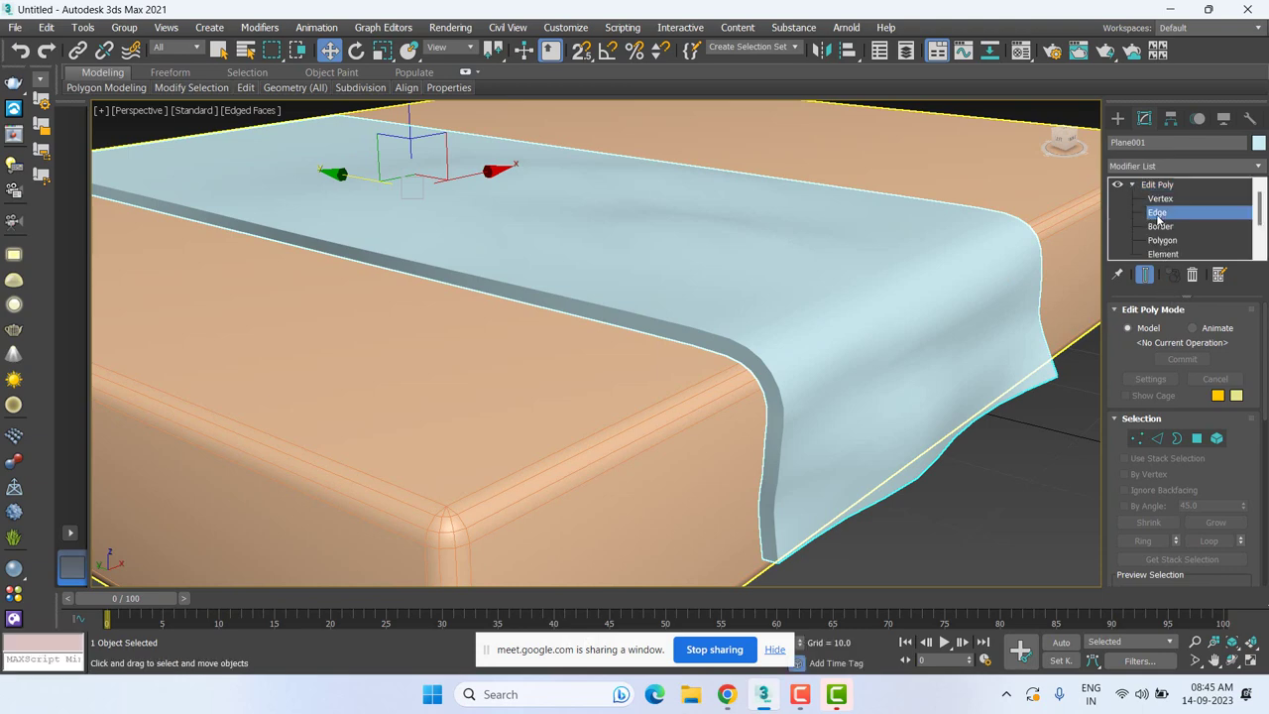
Select two edge loops along the runner's thickened side edge using Loop.
left_click(649, 318)
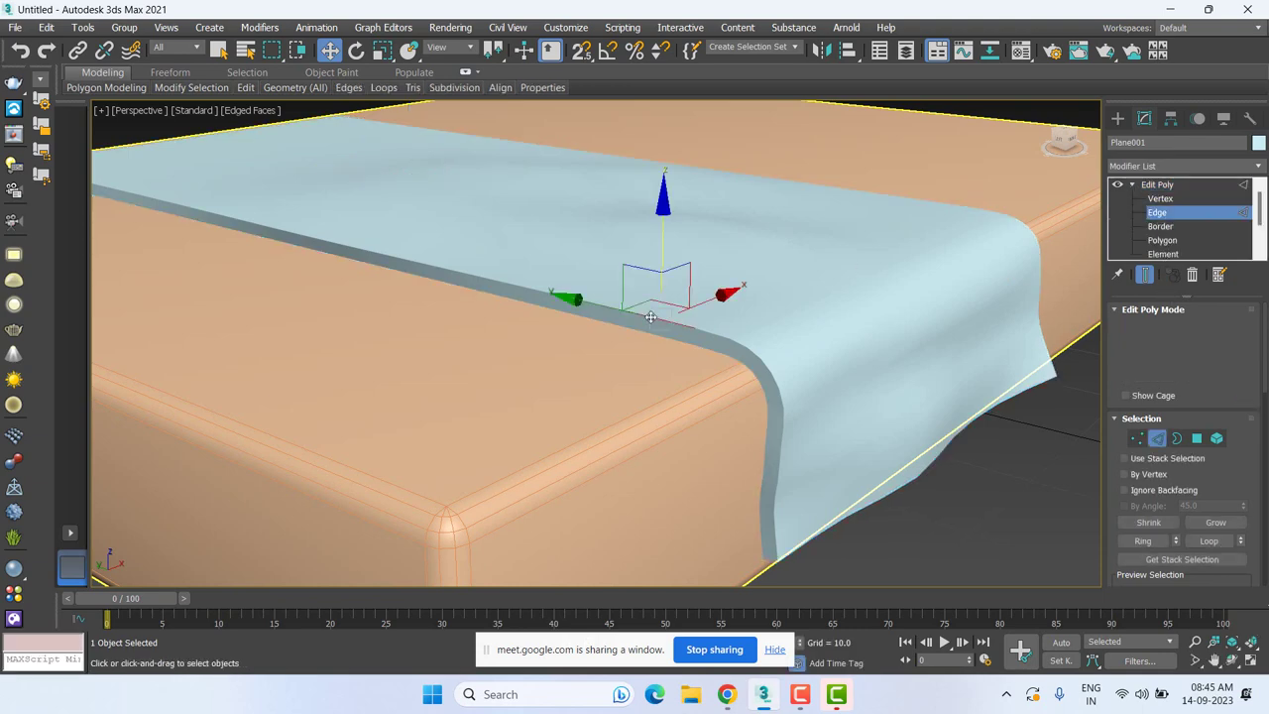
key("F4")
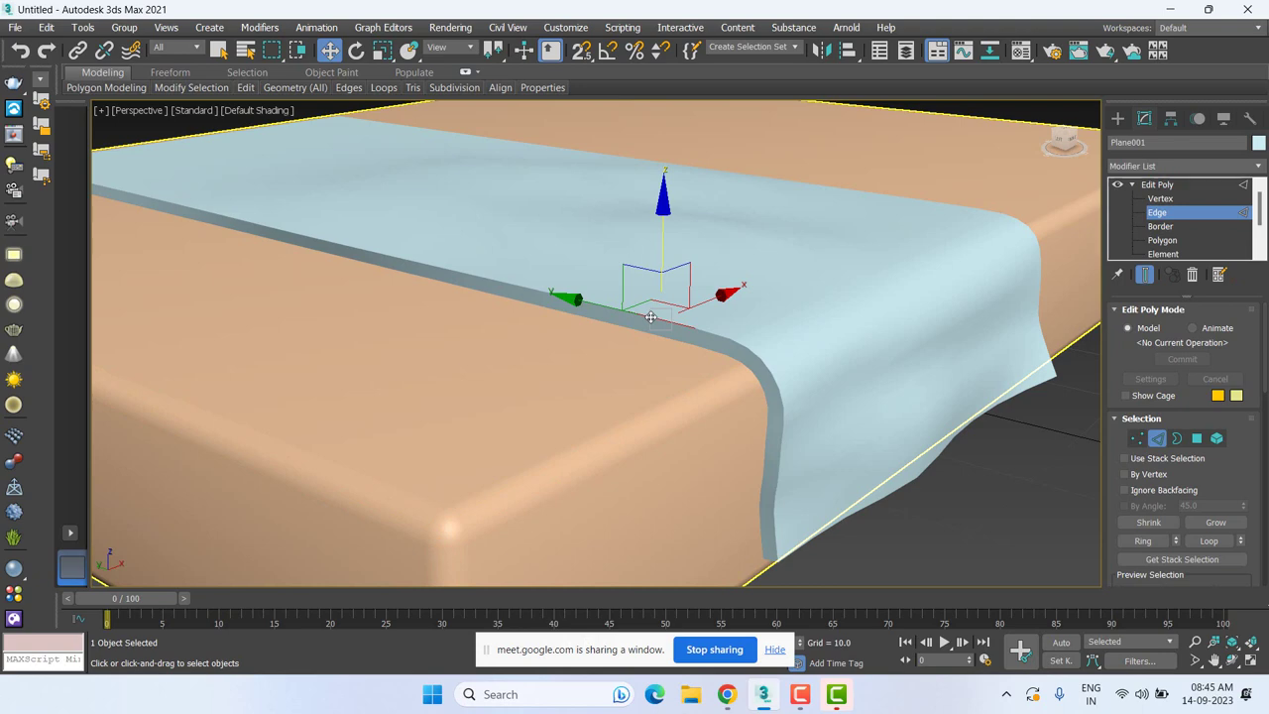
scroll(649, 318, "up", 1)
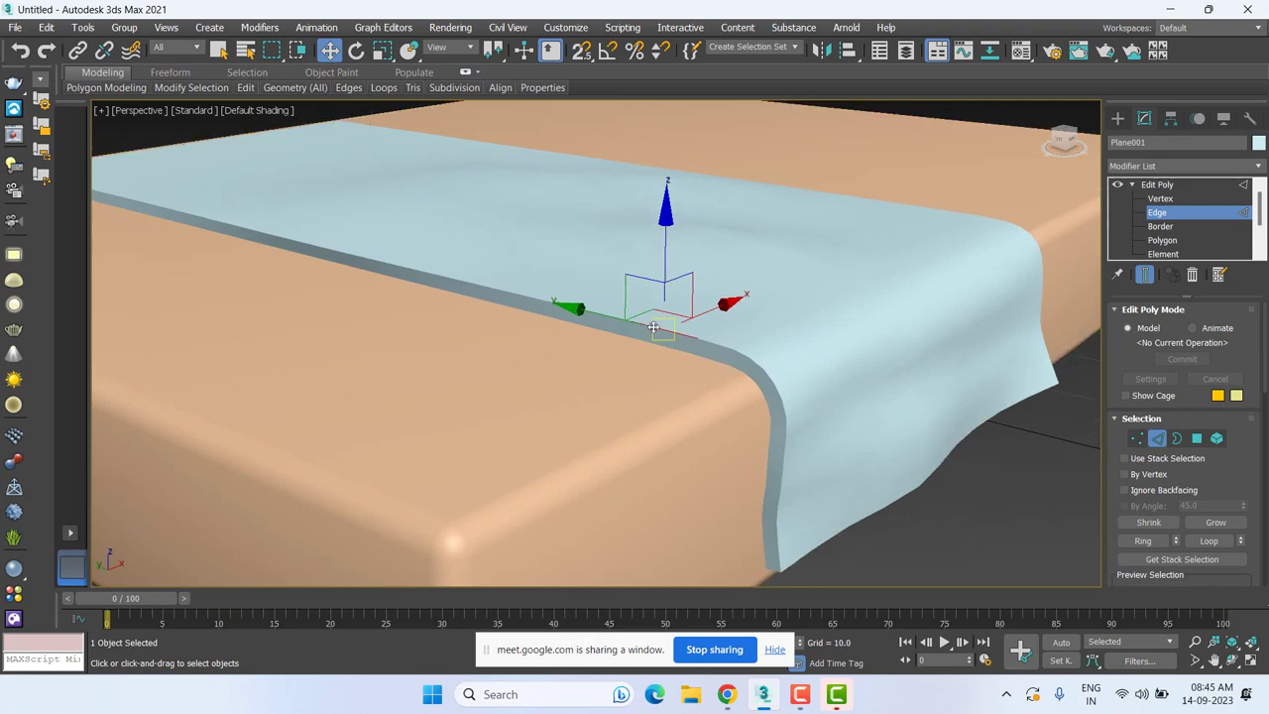
key("F4")
scroll(668, 340, "up", 2)
scroll(765, 395, "down", 1)
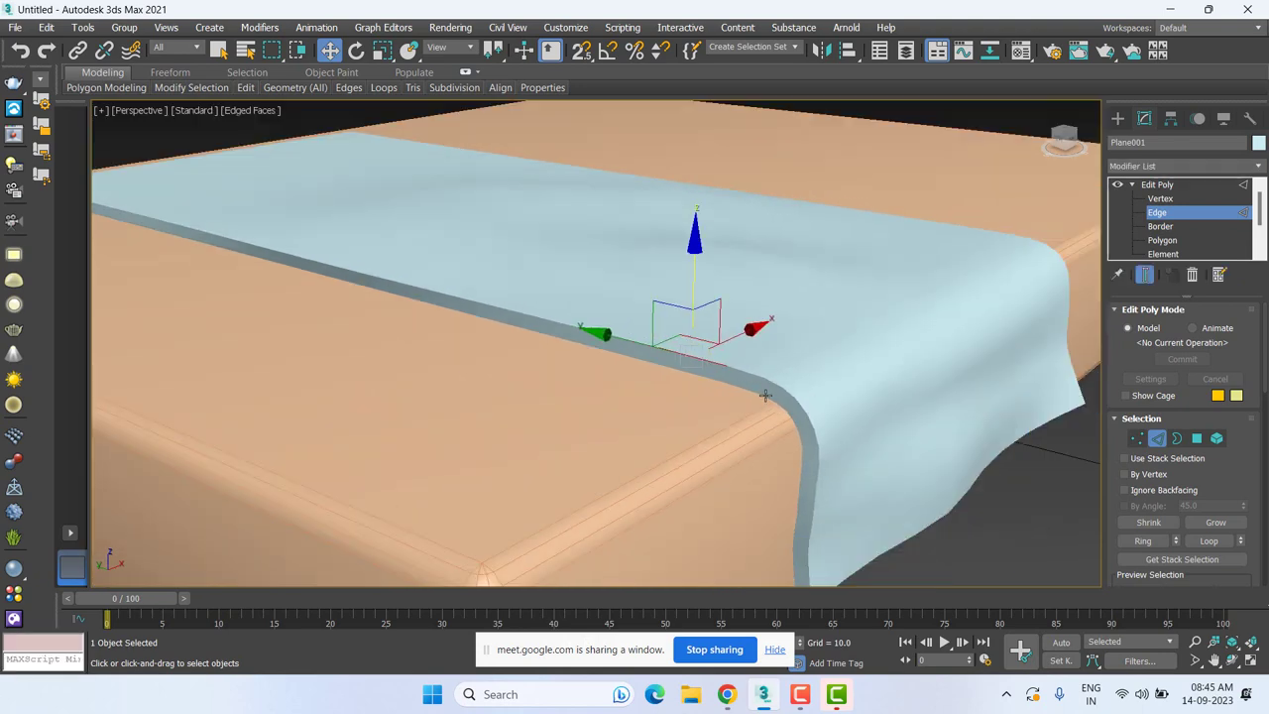
scroll(765, 396, "down", 1)
scroll(1262, 489, "down", 5)
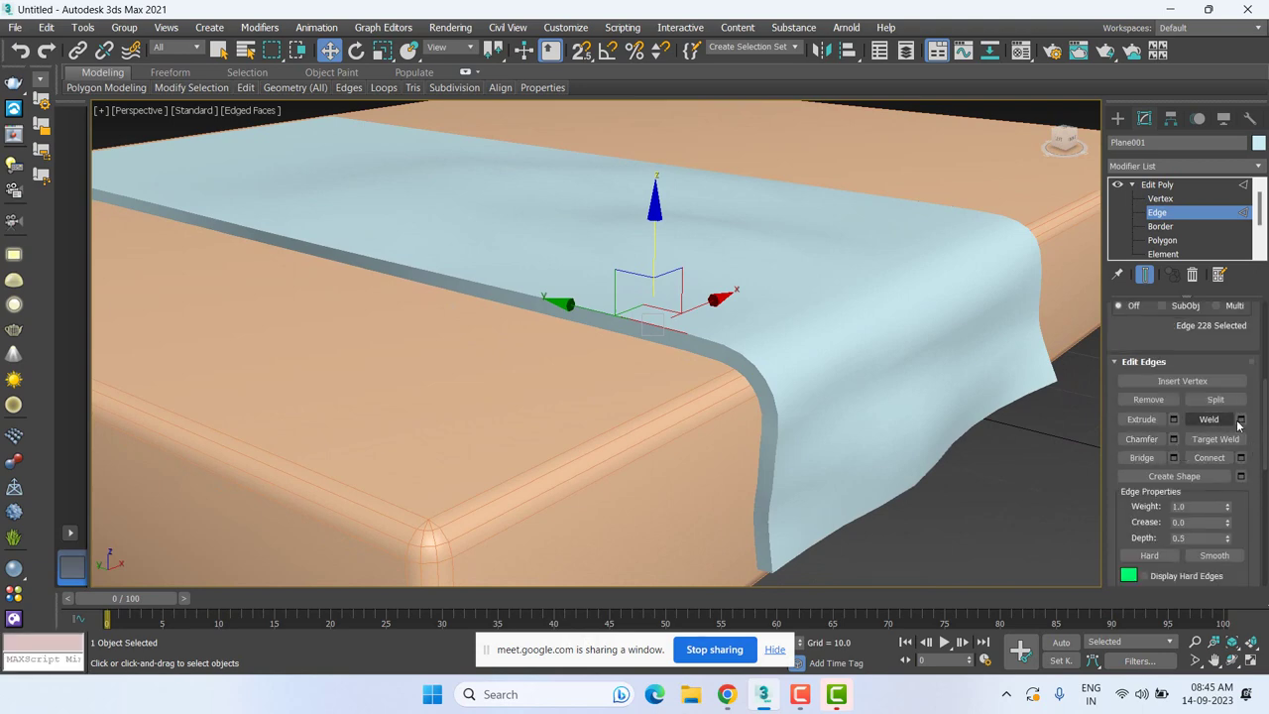
scroll(1157, 338, "up", 3)
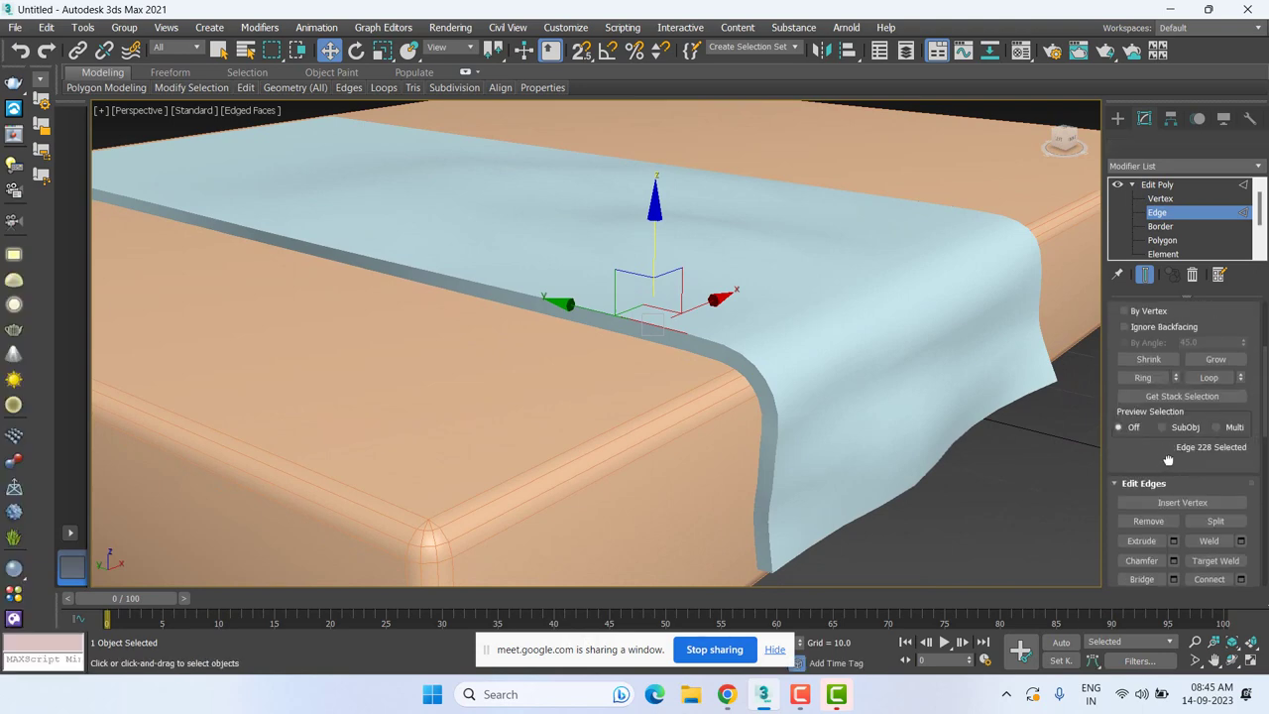
left_click(1205, 380)
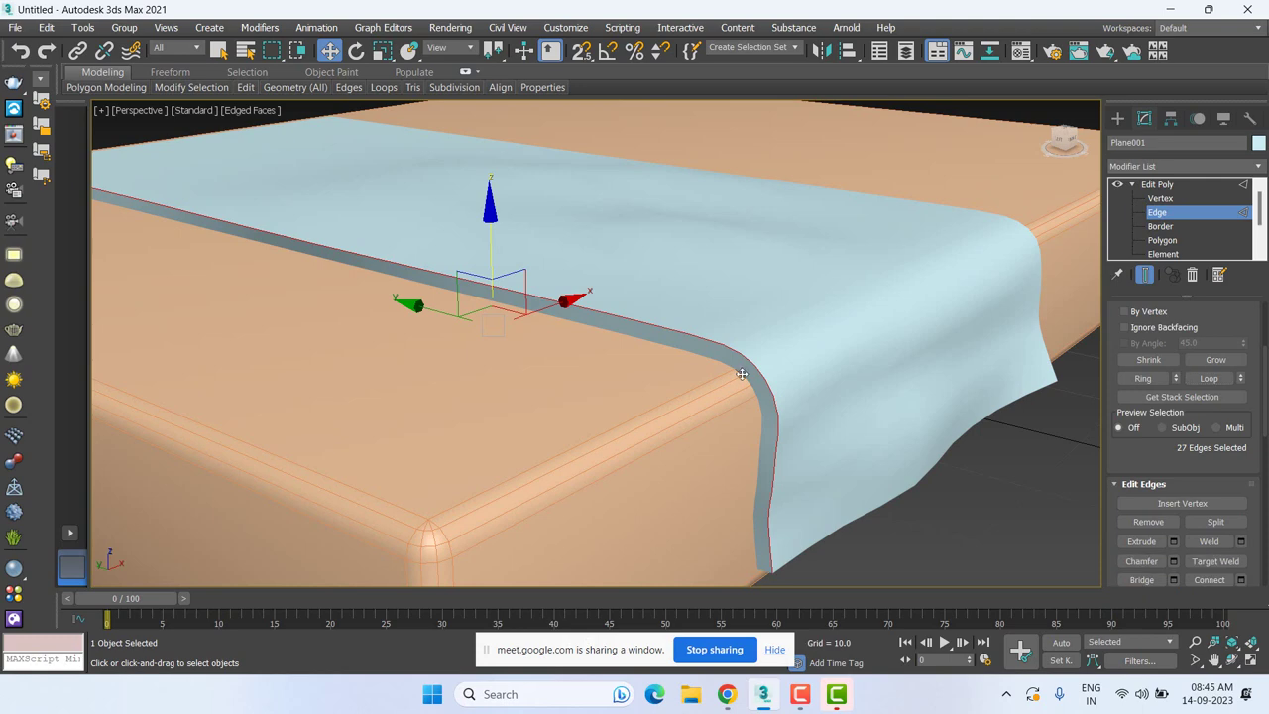
left_click(741, 372, "ctrl")
left_click(1211, 382)
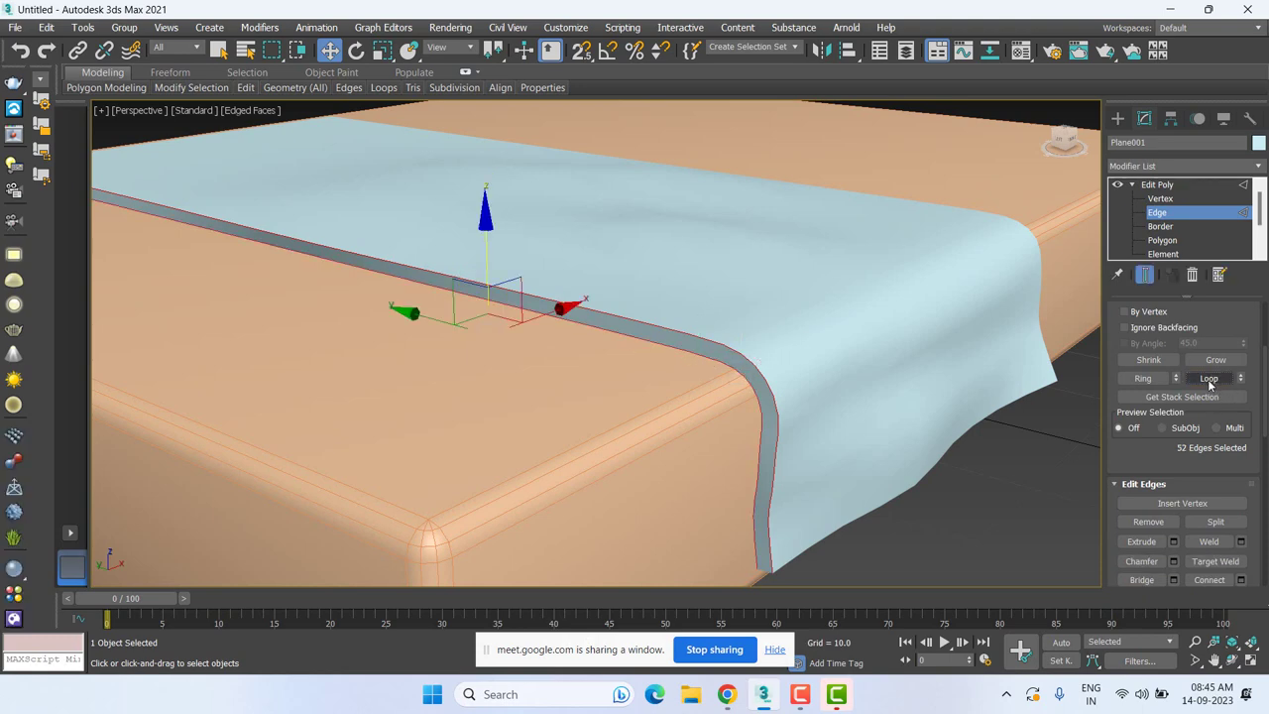
Chamfer the selected edge loops with Amount 0.379 and 5 segments.
left_click(1173, 561)
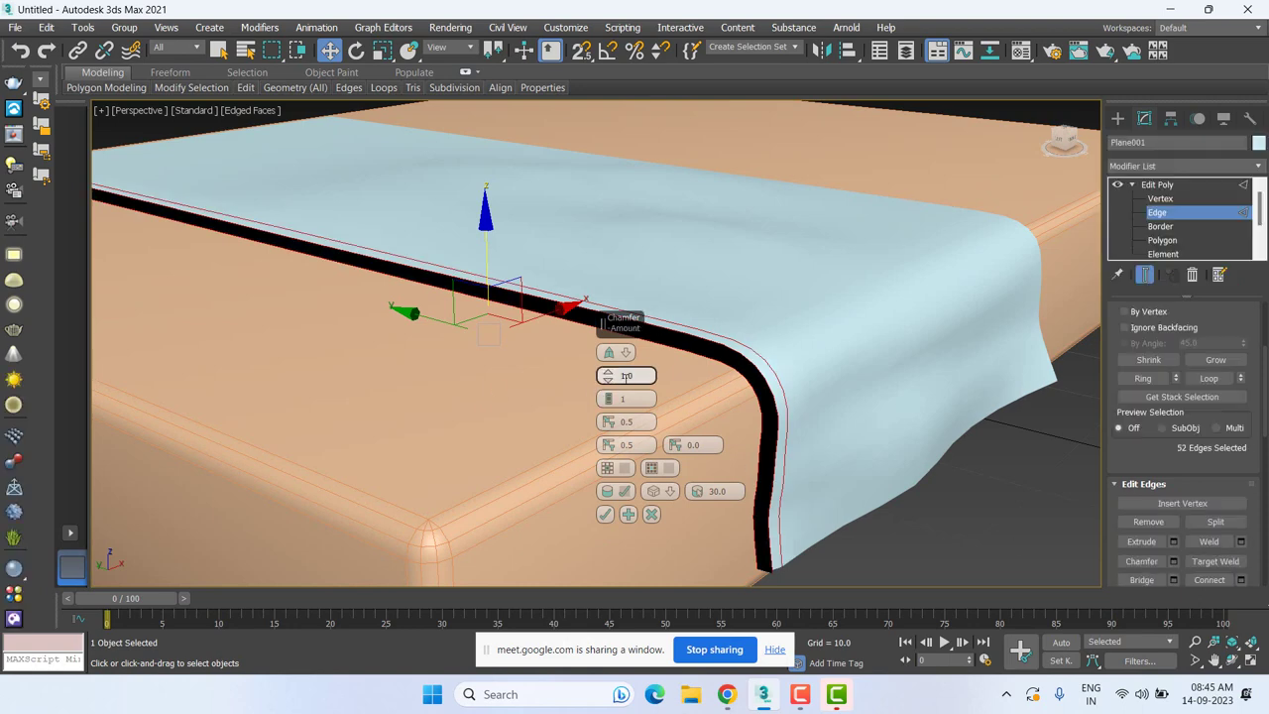
right_click(609, 382)
left_click_drag(617, 389, 620, 386)
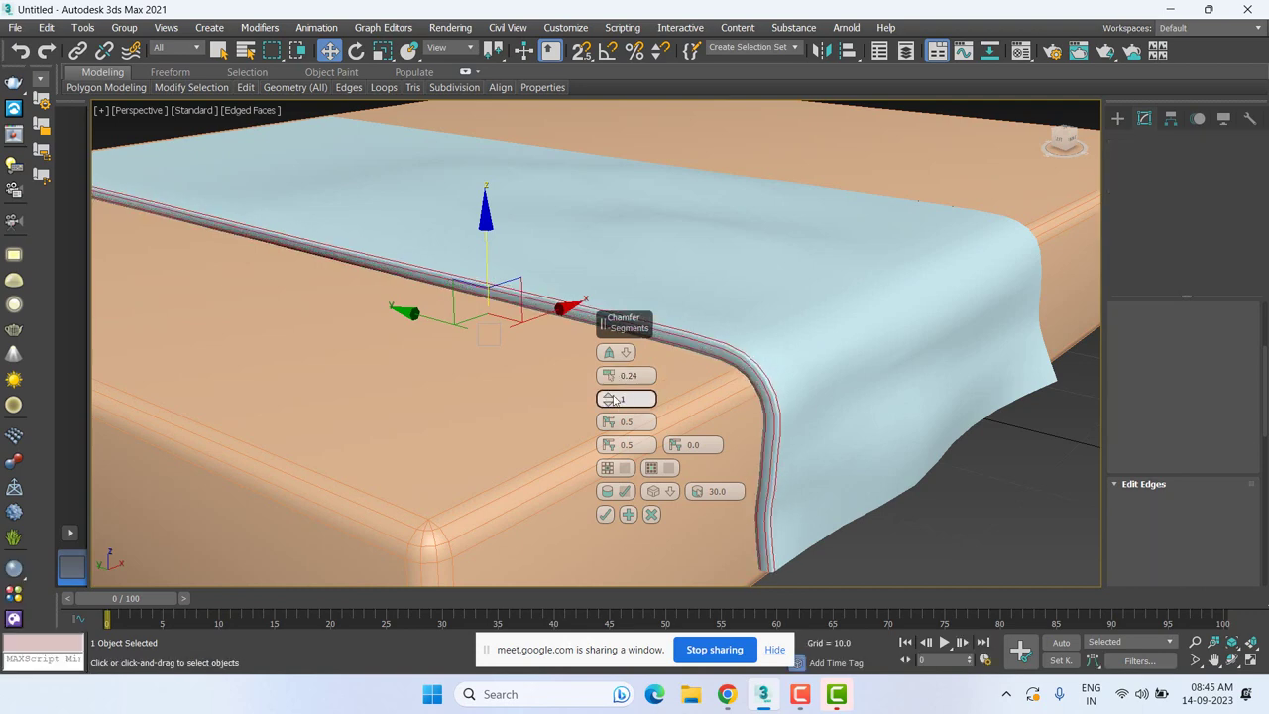
left_click_drag(608, 398, 613, 376)
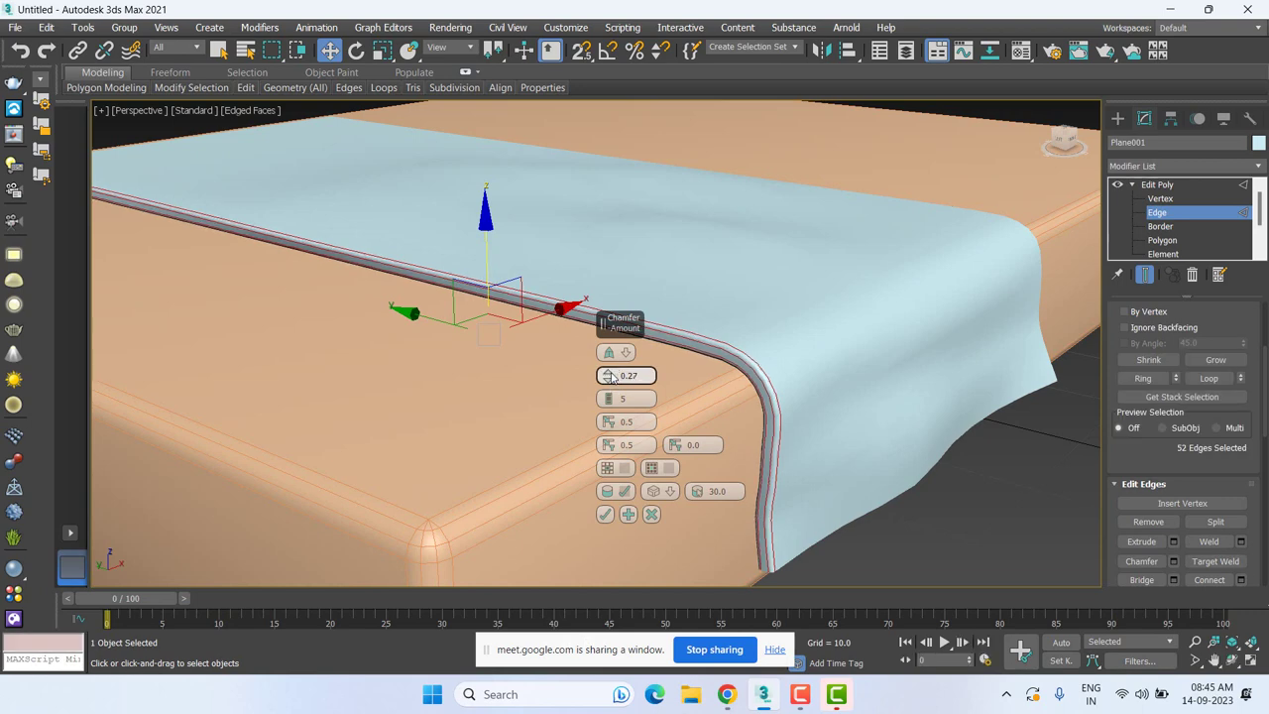
left_click_drag(608, 375, 609, 367)
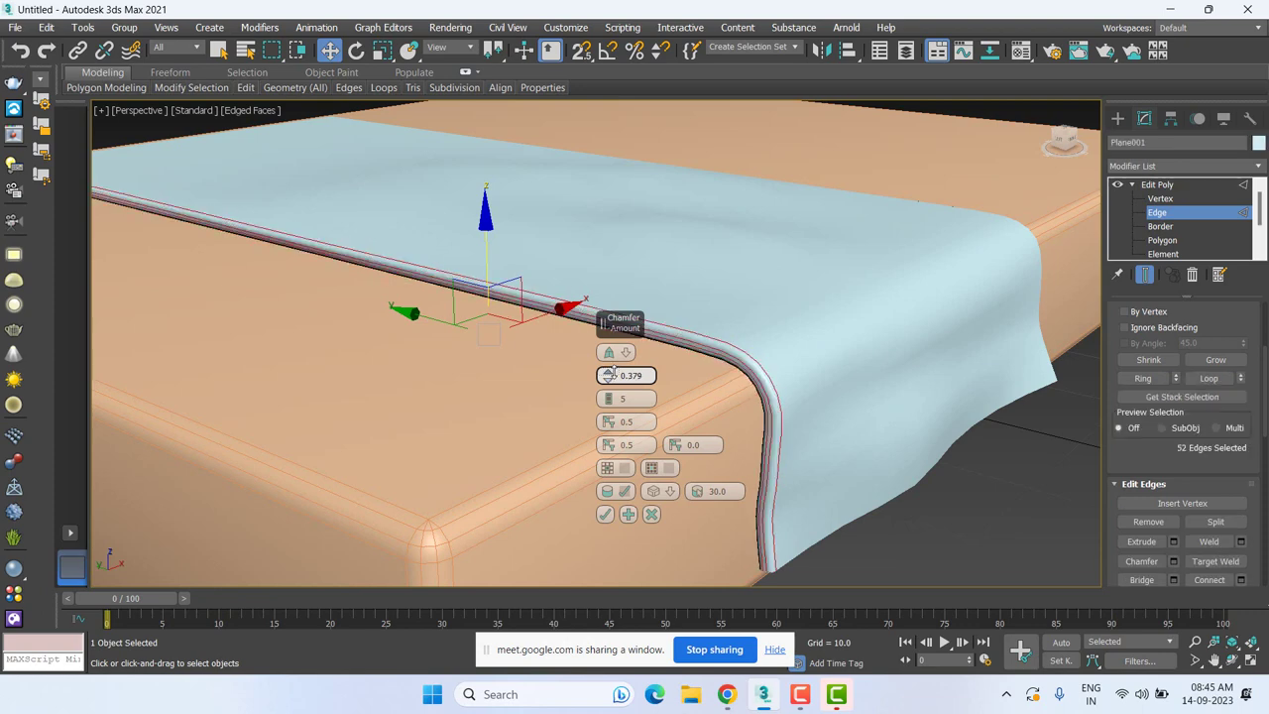
left_click(606, 514)
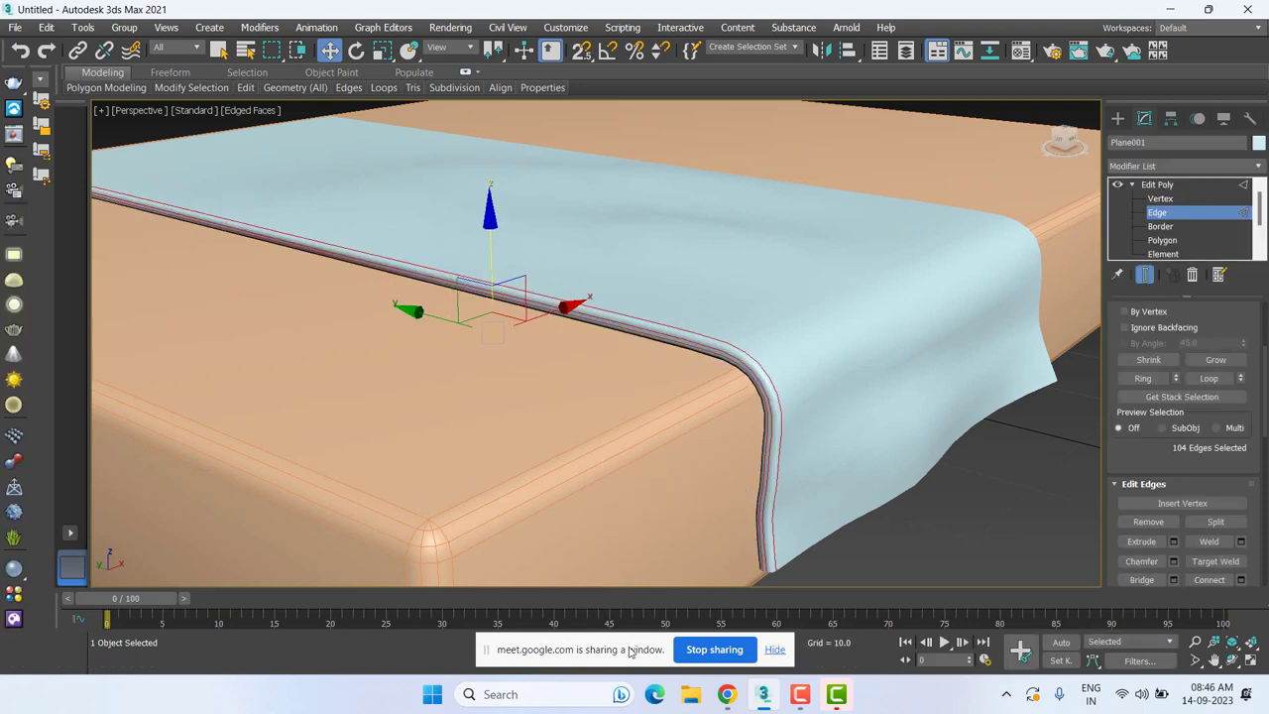
Exit Edge level, reselect the runner, and toggle Edit Poly off and on to compare.
left_click(1157, 184)
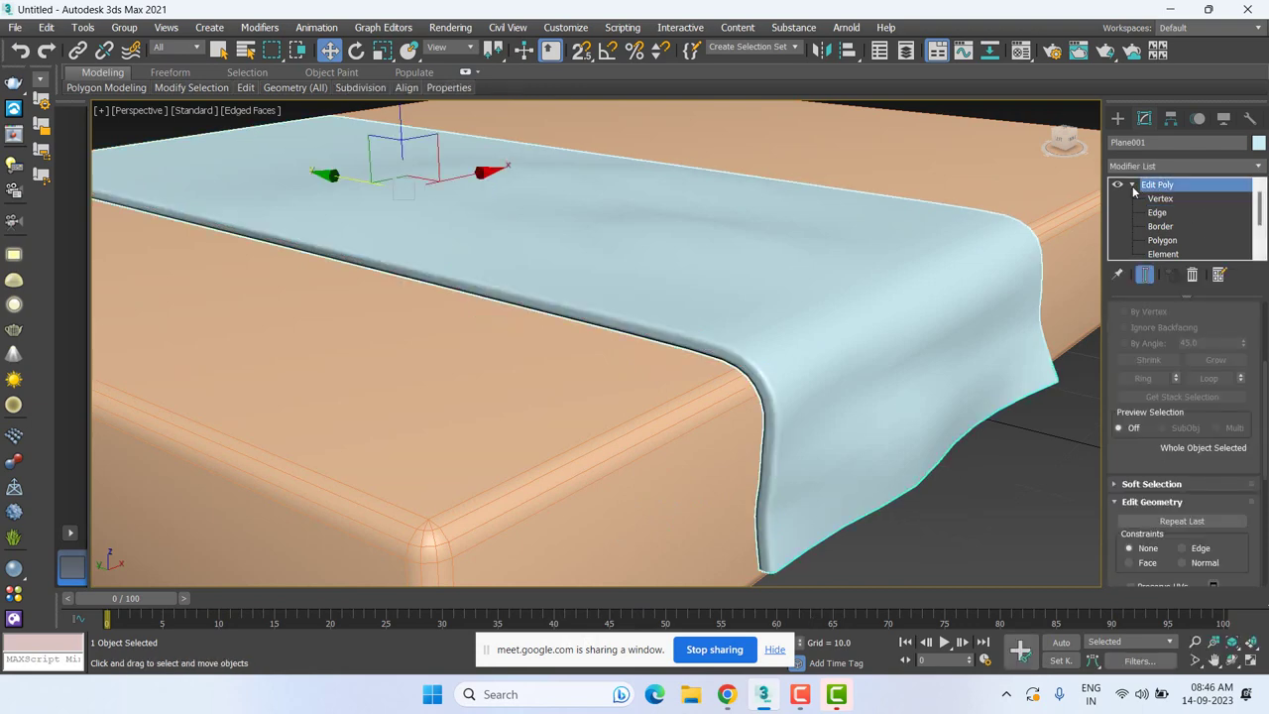
left_click(1130, 184)
left_click(1038, 524)
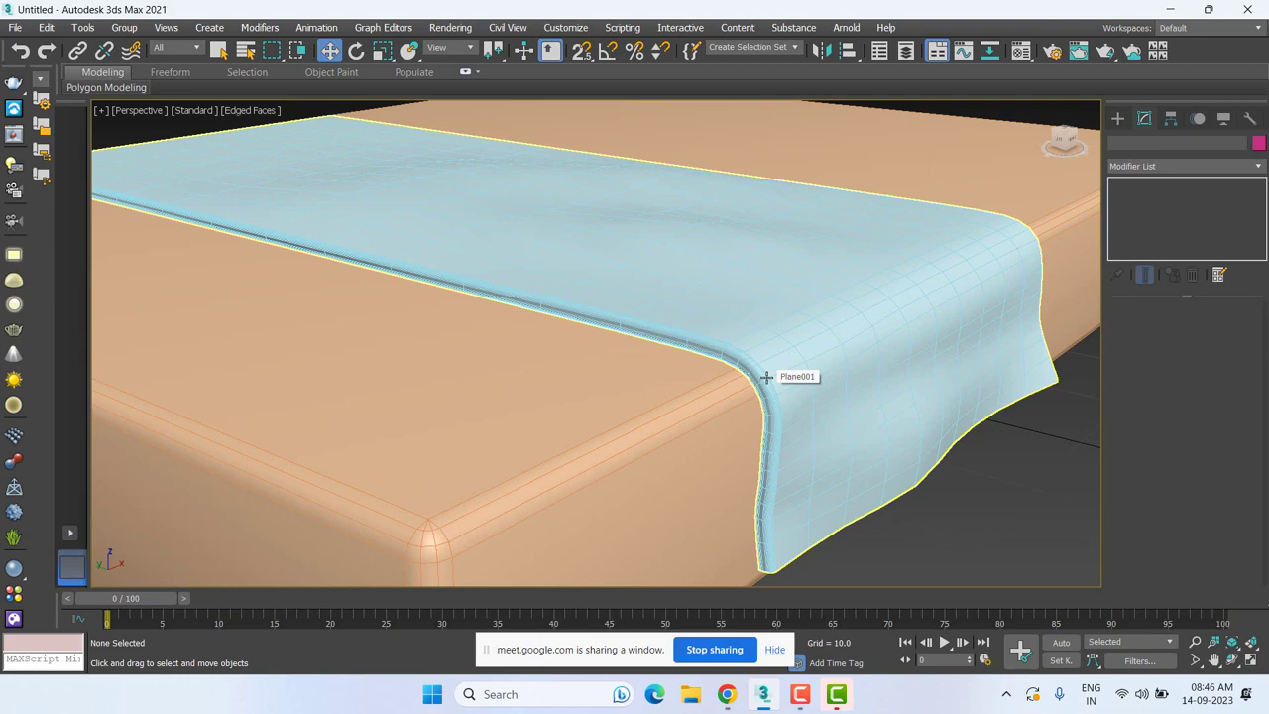
left_click(779, 288)
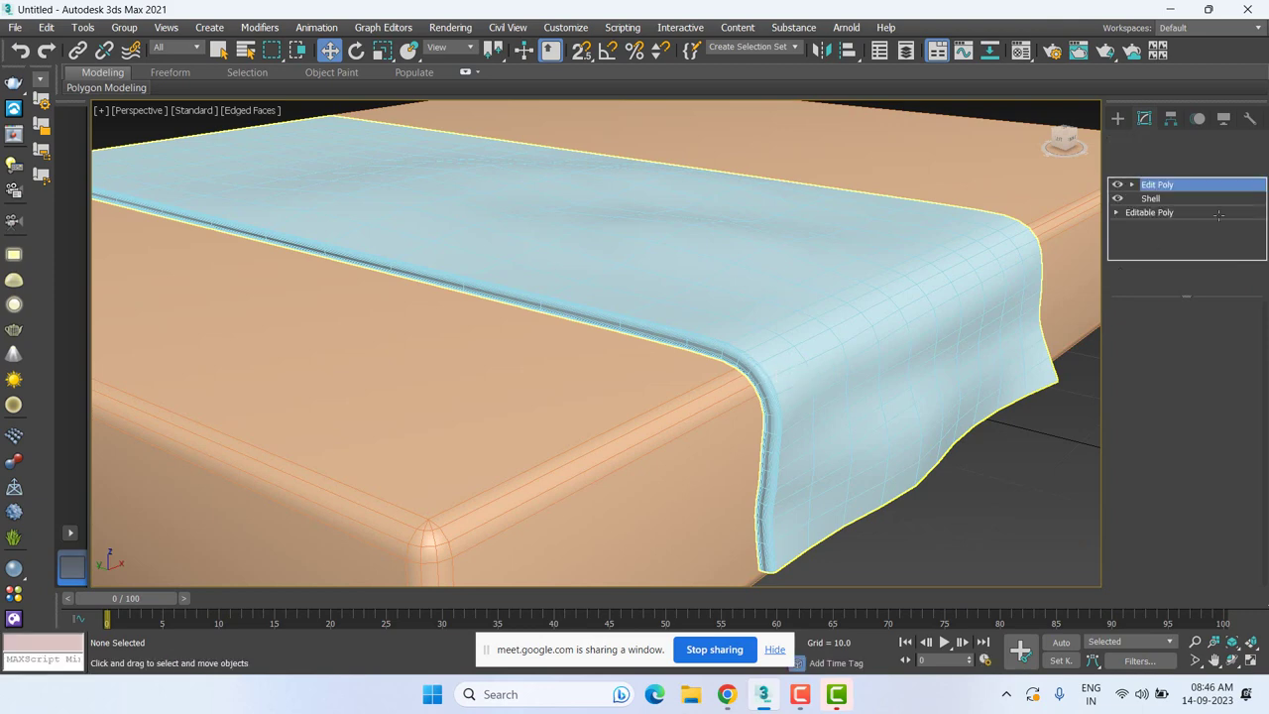
left_click(1117, 185)
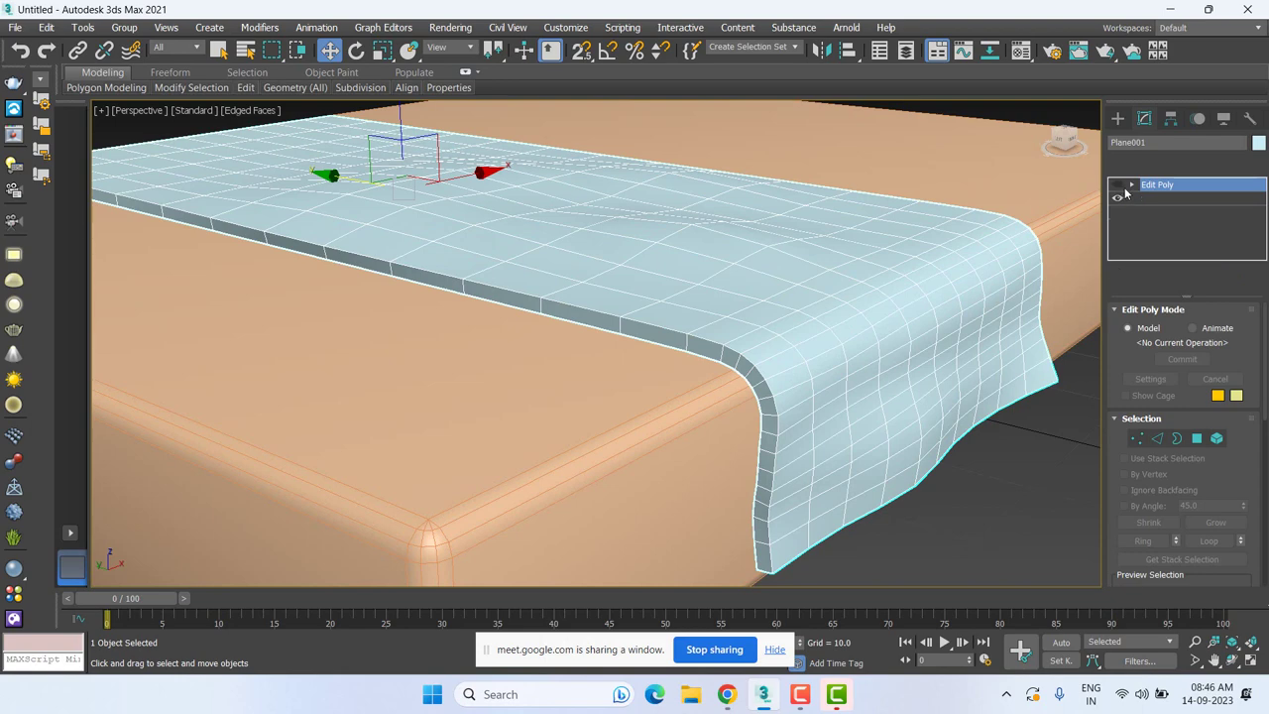
left_click(1118, 186)
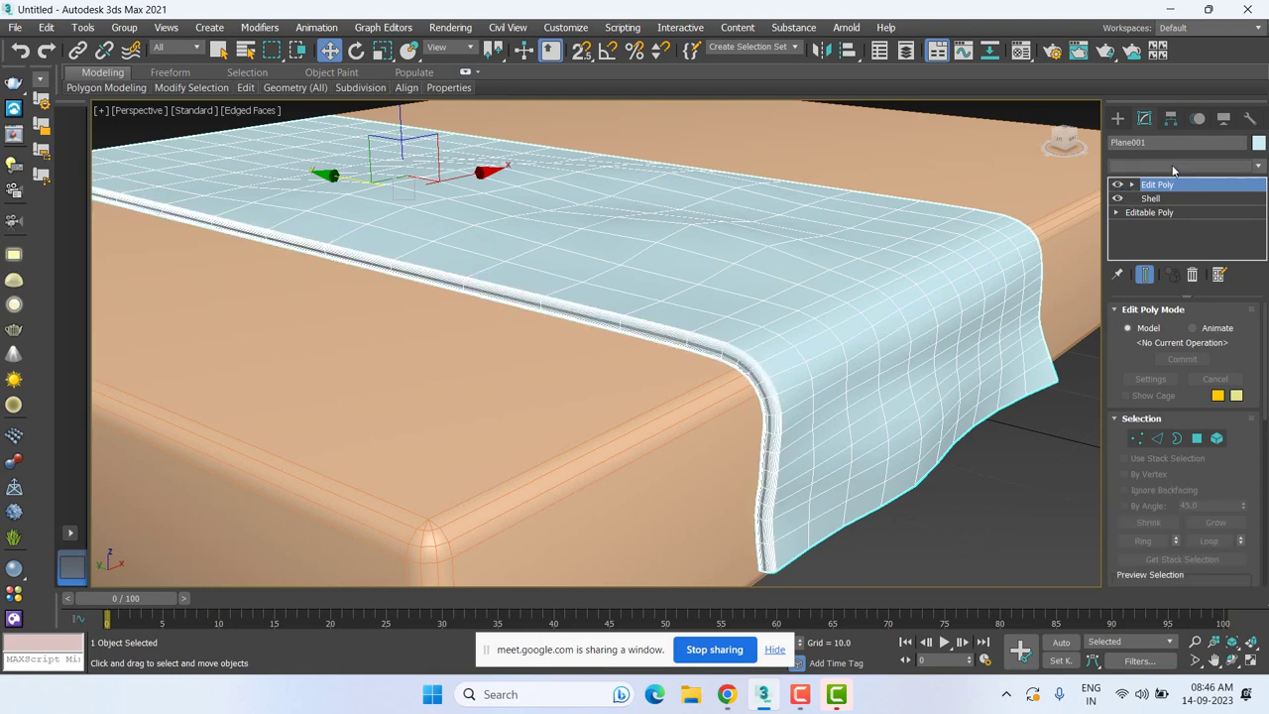
Add two extra Edit Poly modifiers to the cloth, then remove them again.
left_click(1172, 166)
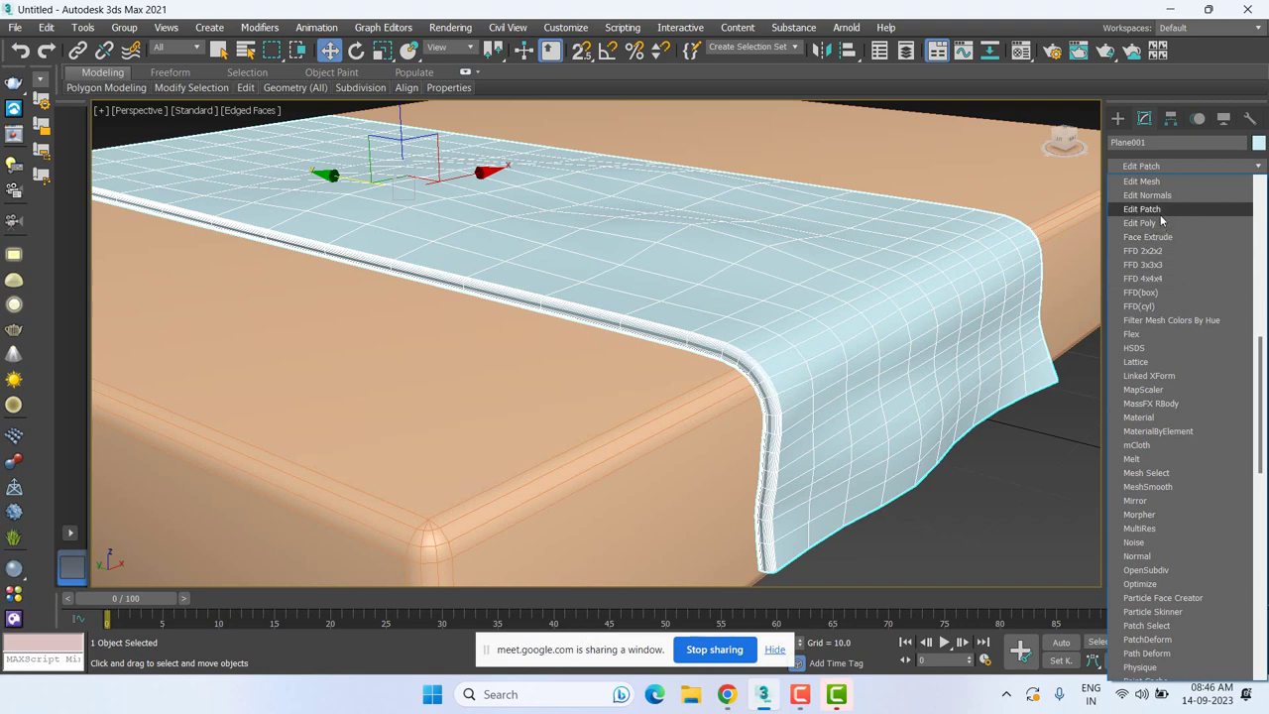
left_click(1155, 221)
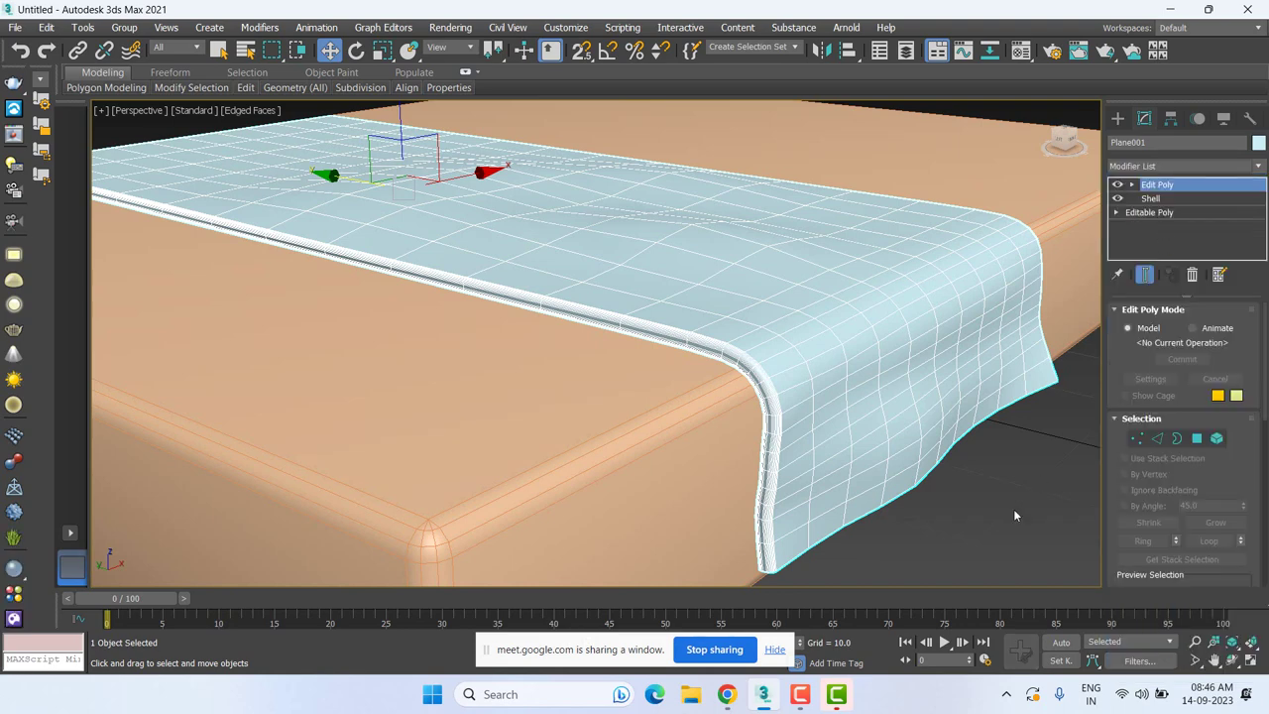
left_click(1165, 168)
scroll(1155, 396, "down", 10)
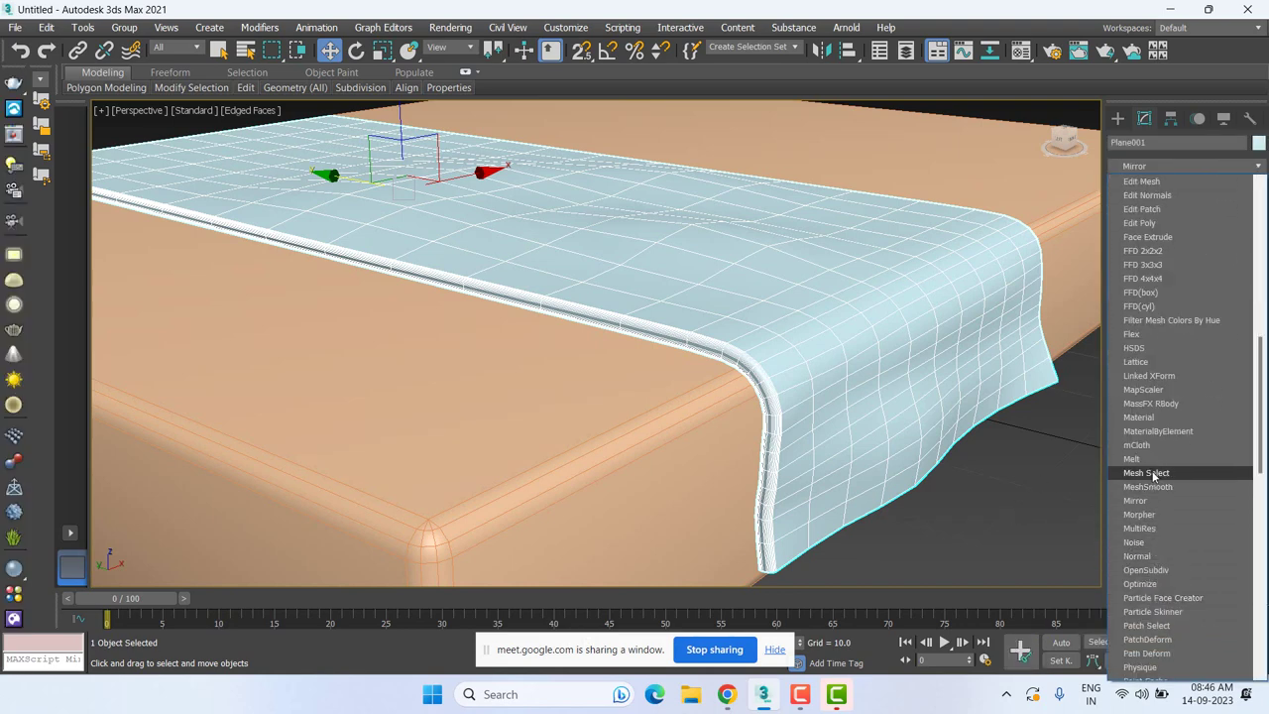
scroll(1164, 448, "down", 2)
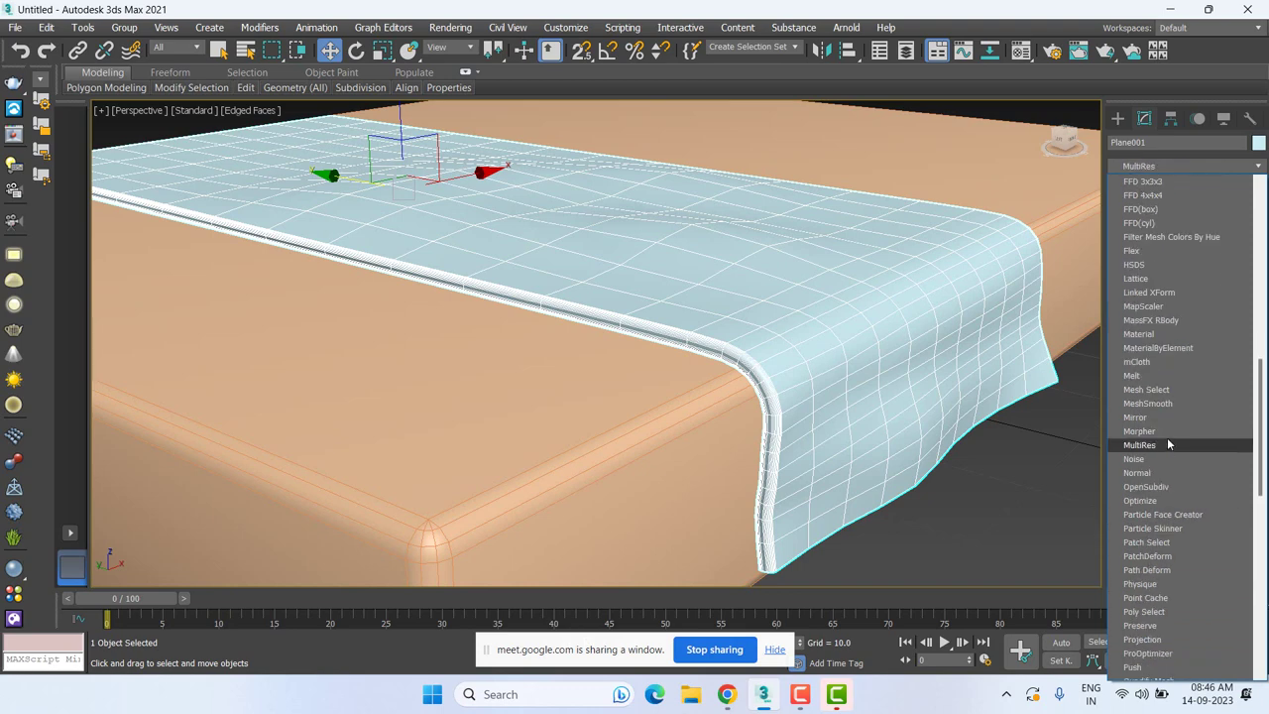
scroll(1166, 565, "up", 2)
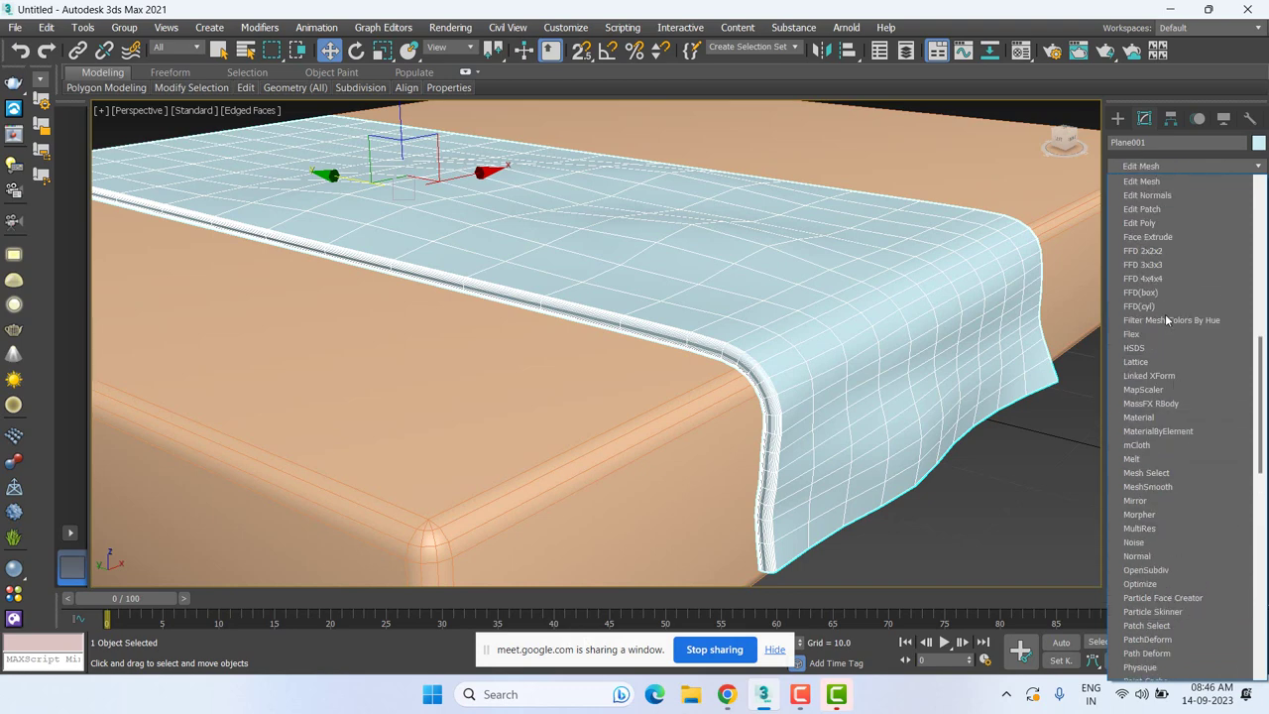
left_click(1160, 224)
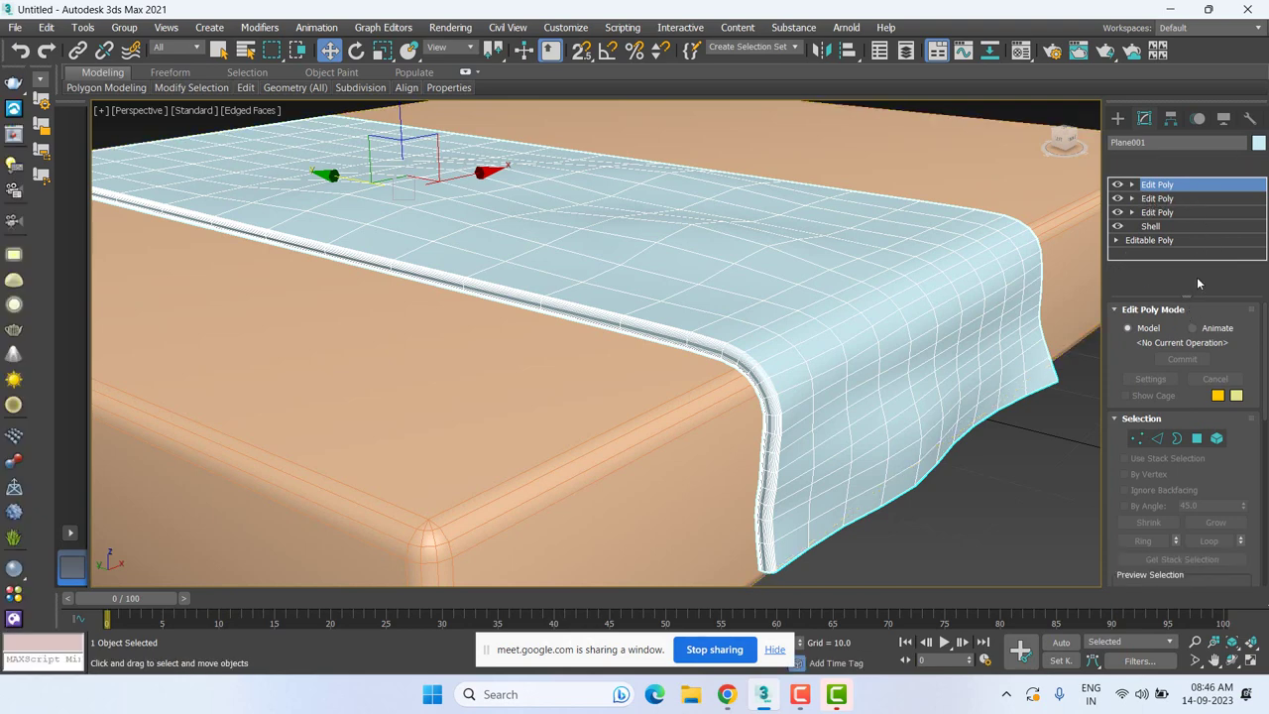
left_click(1192, 274)
left_click(1191, 275)
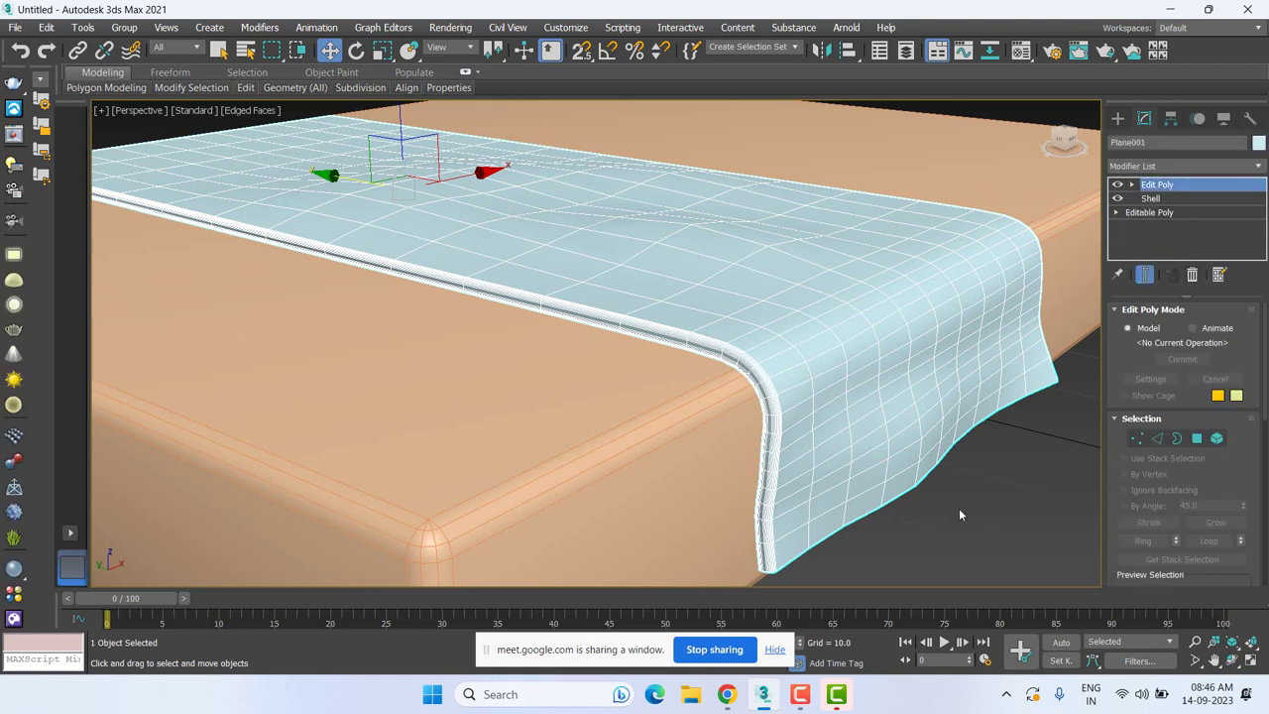
Turn off edged faces with F4 and reselect the cloth runner.
left_click(1007, 583)
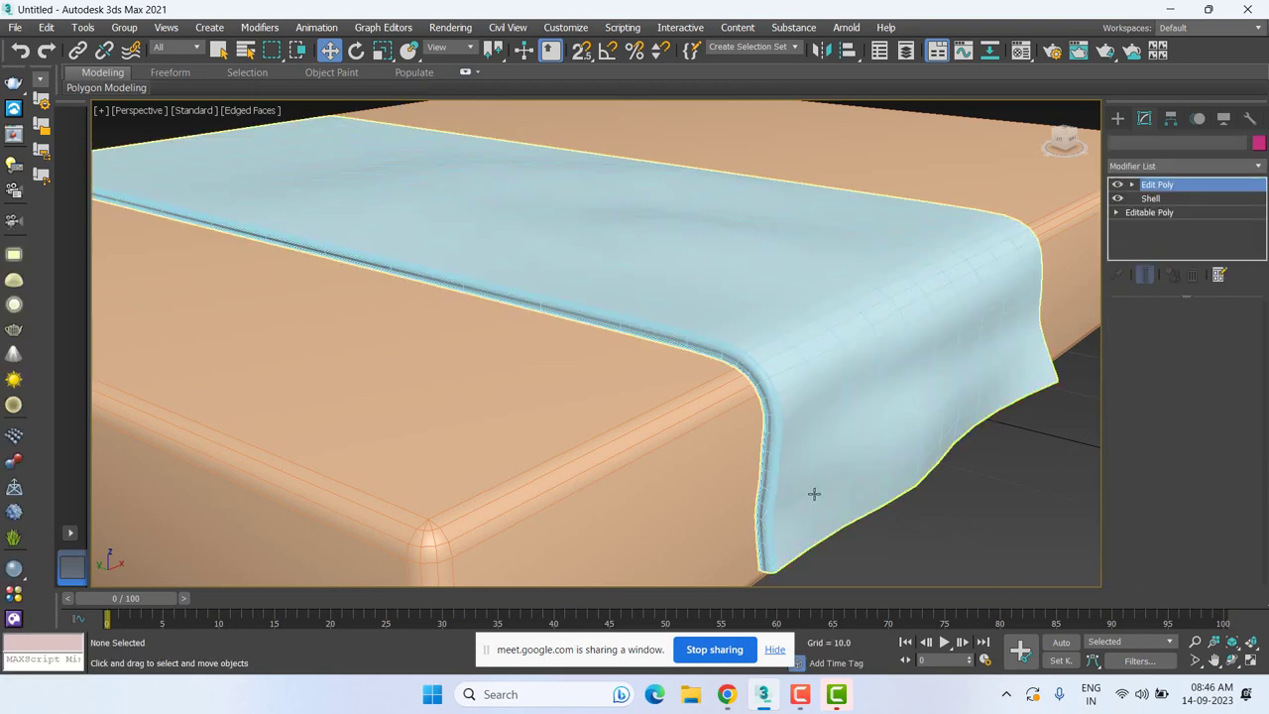
left_click(813, 493)
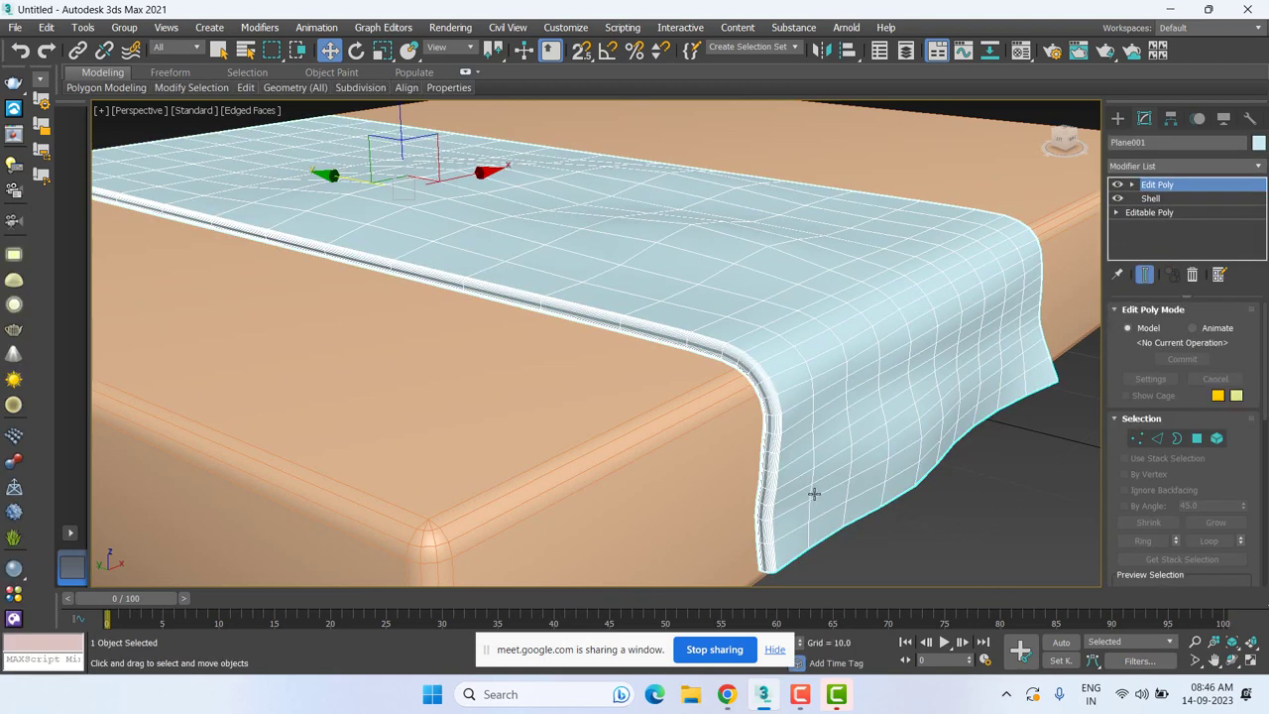
key("F4")
left_click(1029, 433)
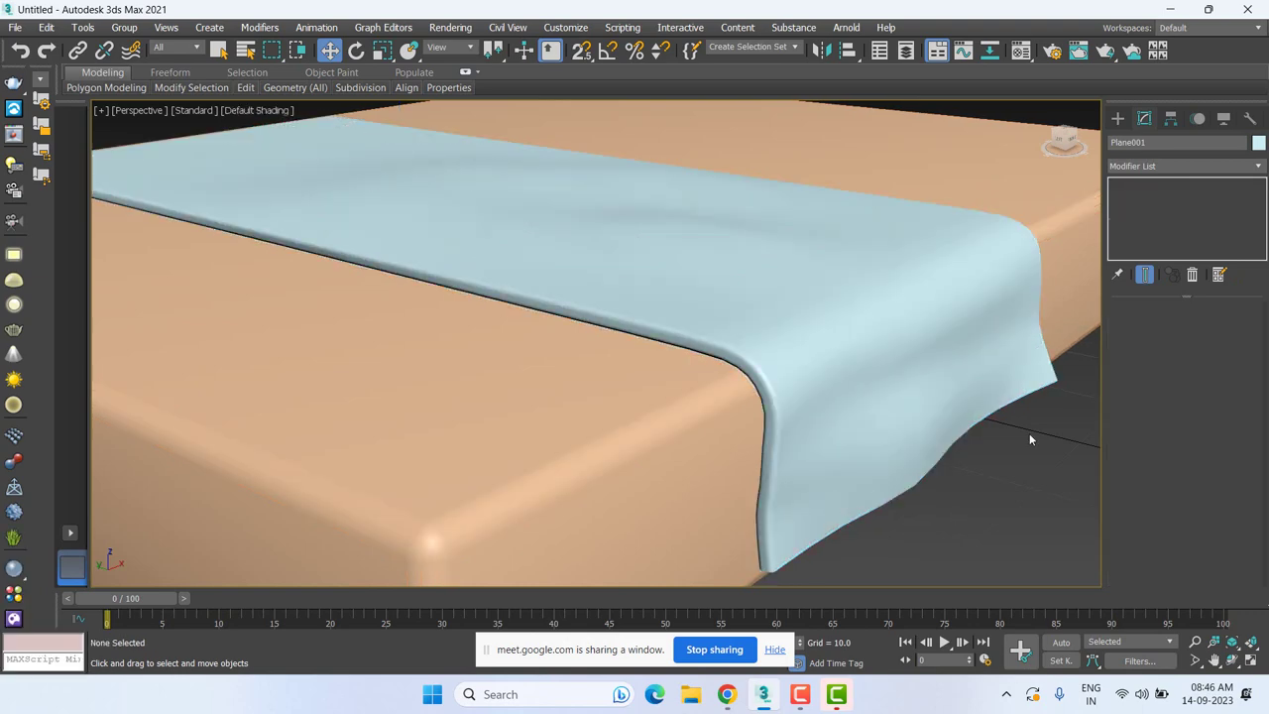
left_click(1207, 165)
left_click(948, 310)
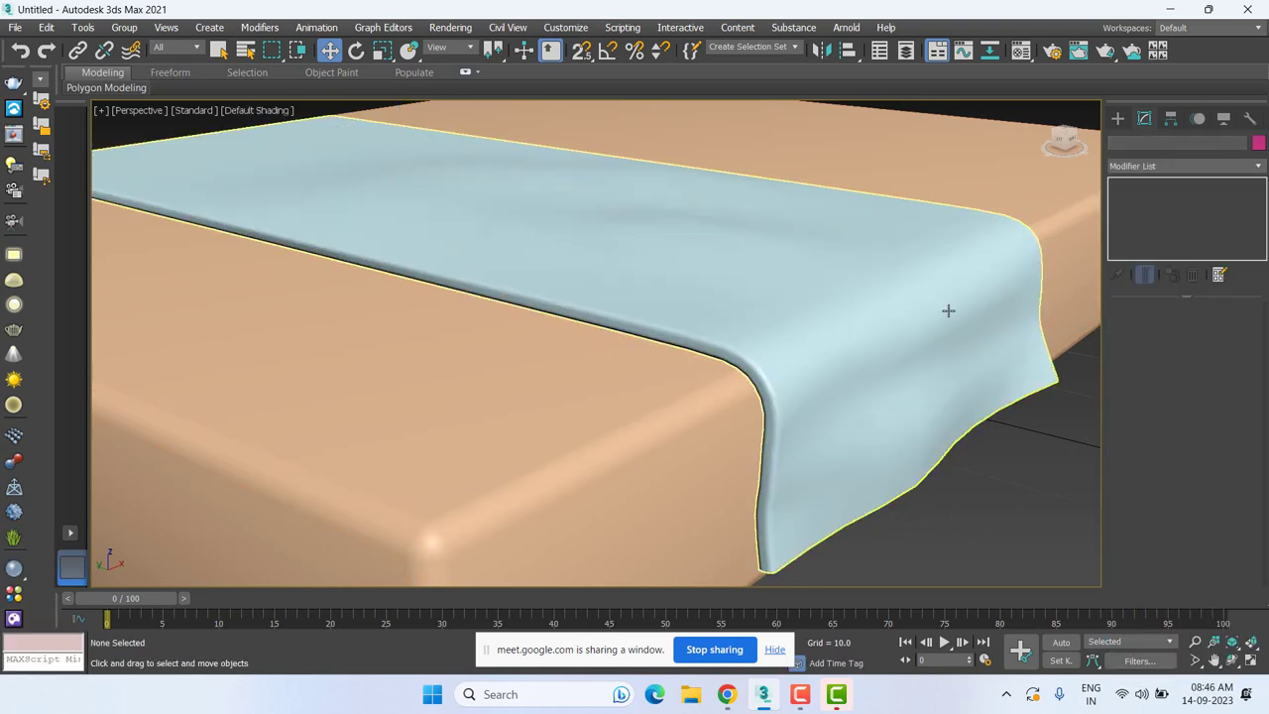
left_click(936, 297)
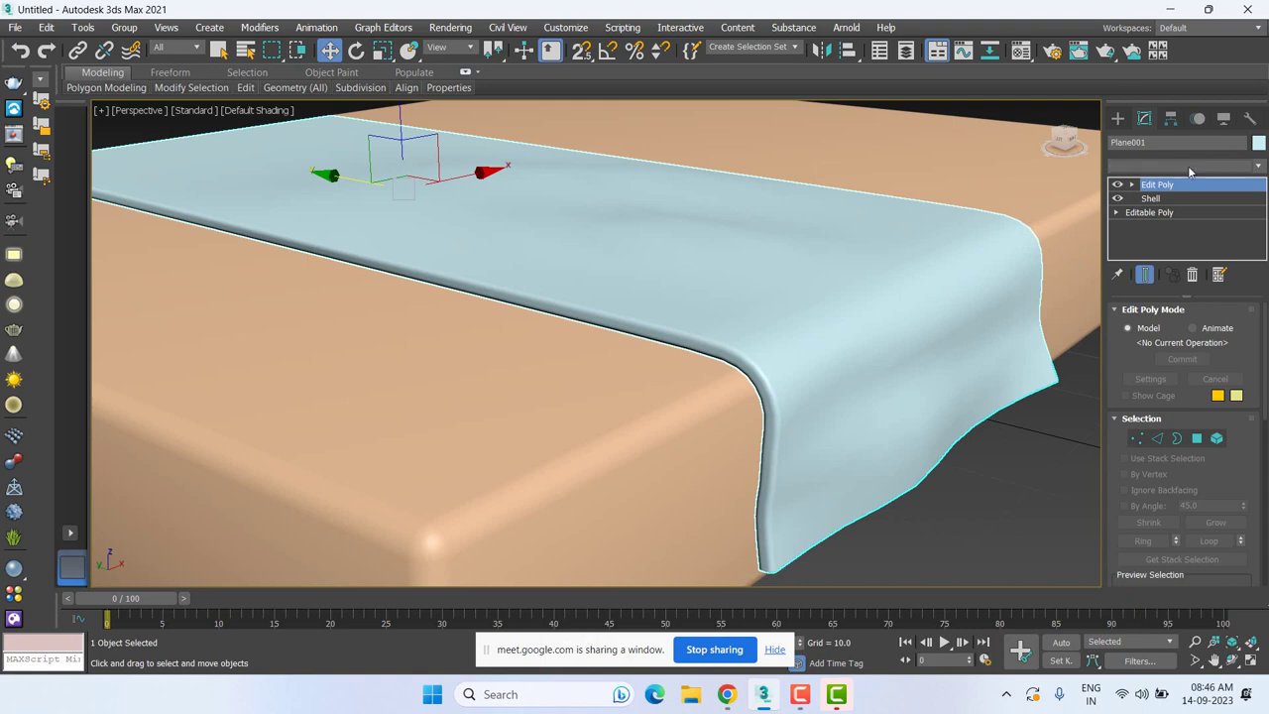
Add a Smooth modifier to the top of the cloth runner's stack.
left_click(1187, 166)
scroll(1187, 169, "down", 5)
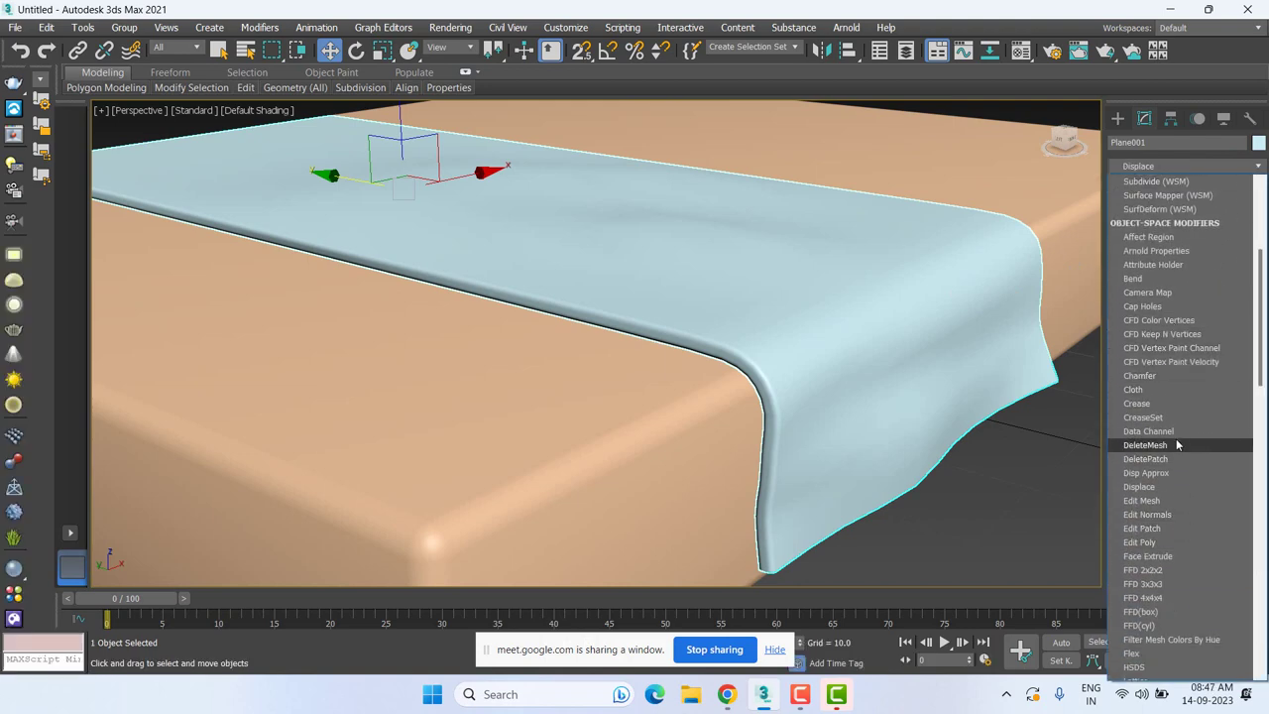
scroll(1173, 458, "down", 1)
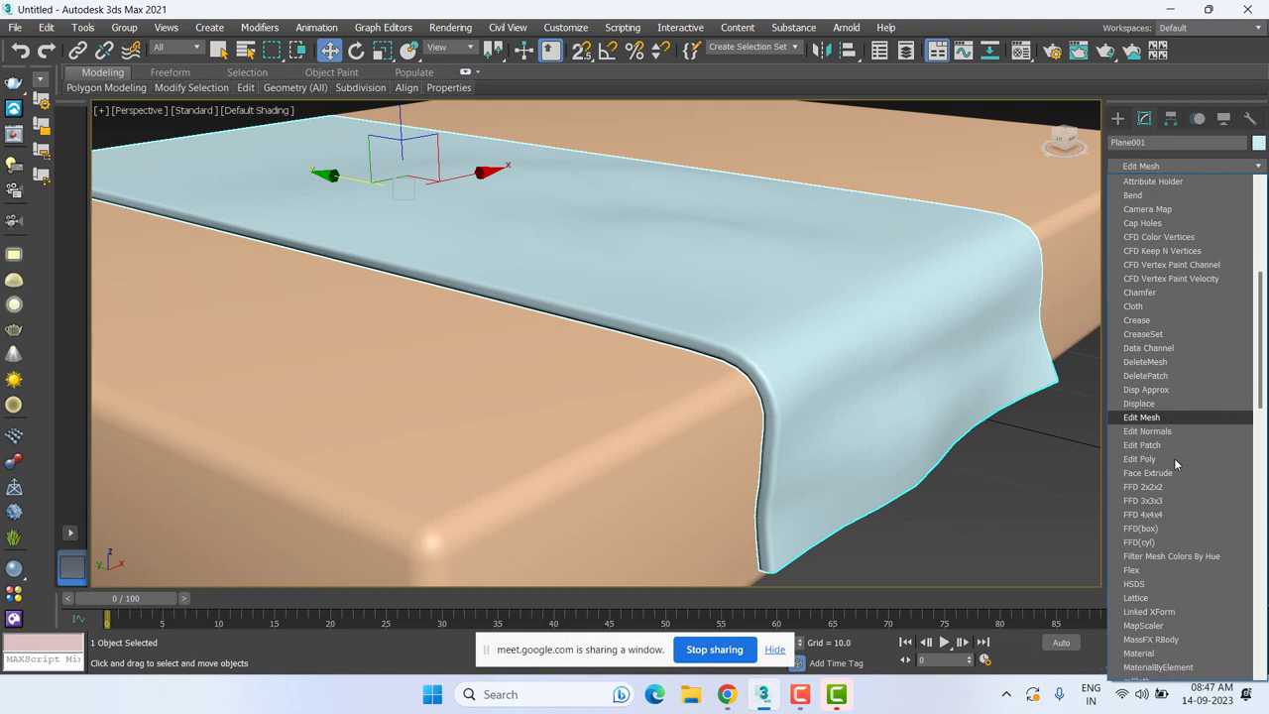
scroll(1174, 457, "up", 1)
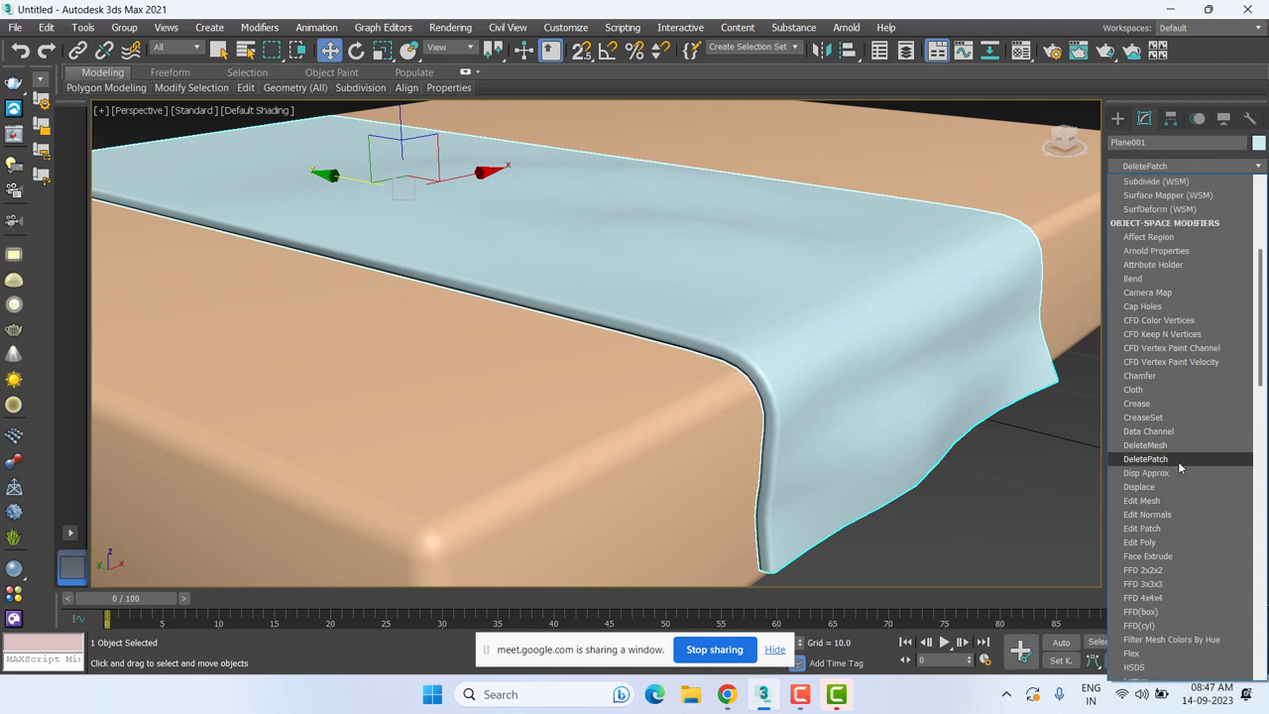
scroll(1177, 461, "up", 1)
scroll(1177, 461, "up", 2)
scroll(1182, 456, "up", 4)
scroll(1181, 456, "down", 1)
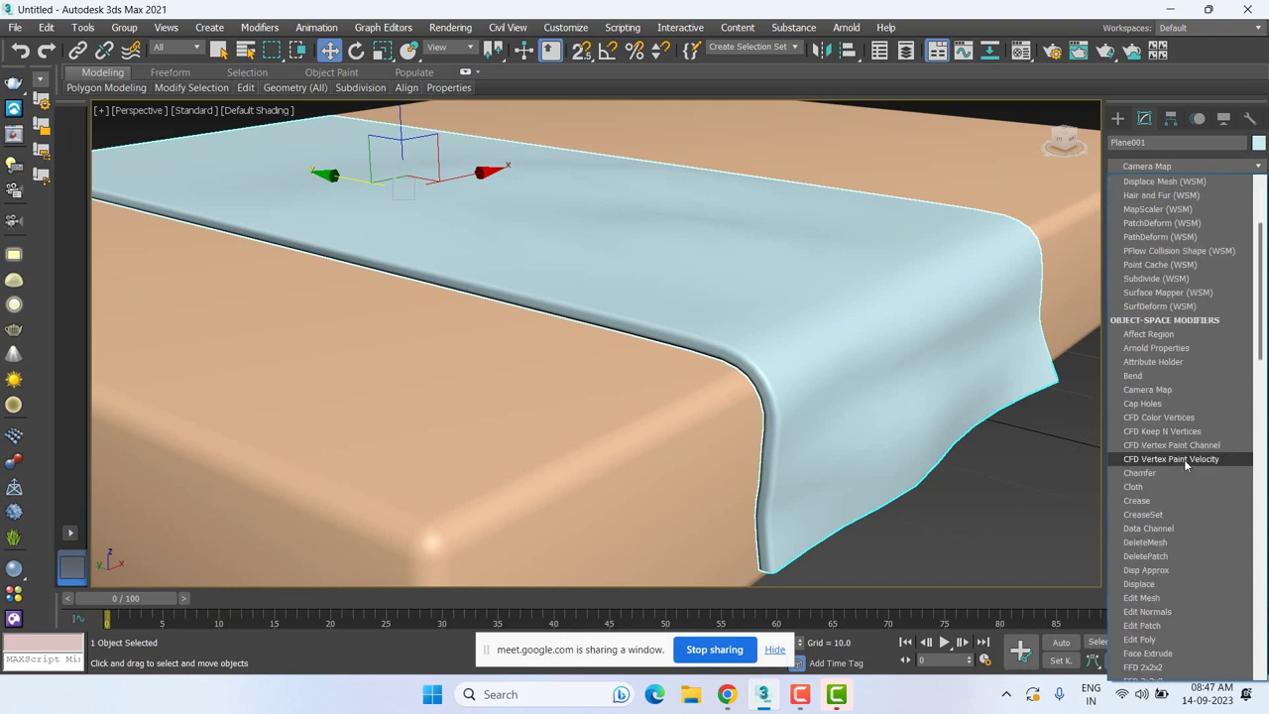
scroll(1183, 459, "down", 1)
scroll(1183, 458, "down", 1)
scroll(1183, 459, "down", 2)
scroll(1171, 454, "down", 10)
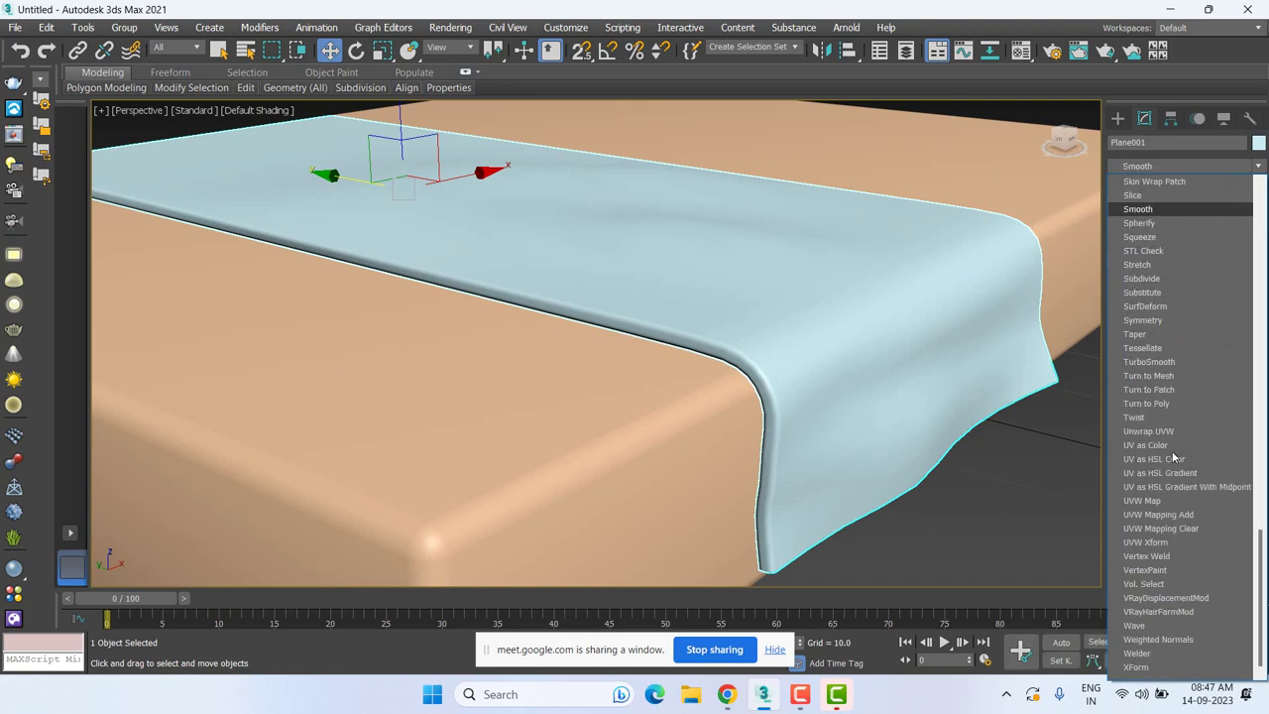
left_click(1154, 208)
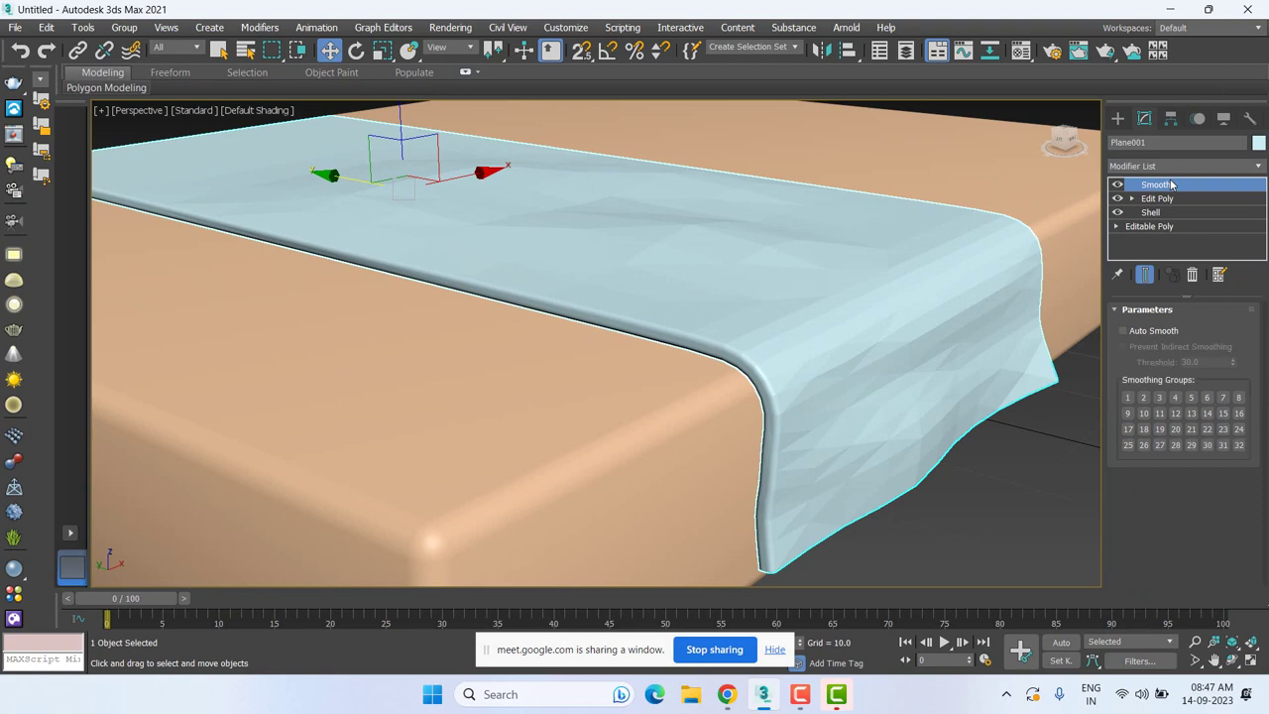
left_click(1171, 184)
Create a flat trial box on the floor beside the table.
mouse_move(976, 362)
middle_mouse_down()
mouse_move(906, 390)
mouse_move(720, 315)
middle_mouse_up()
left_click(1117, 118)
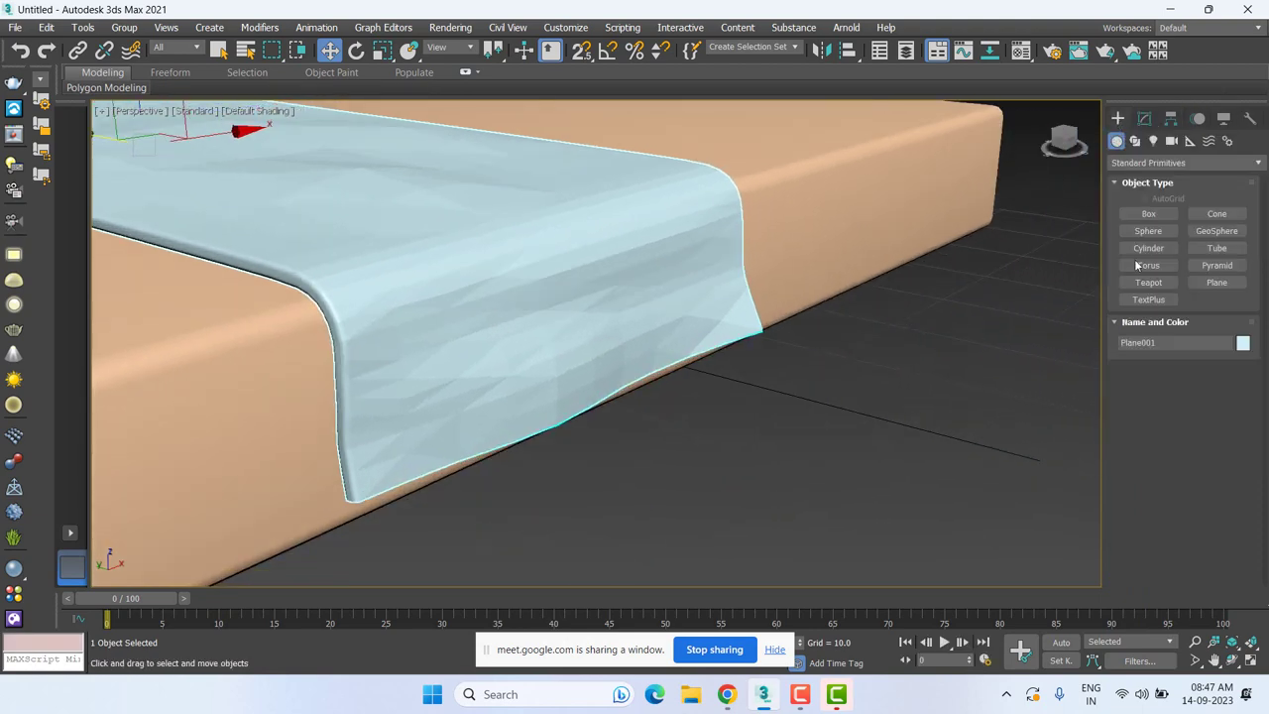
left_click(1148, 213)
left_click_drag(680, 515, 881, 498)
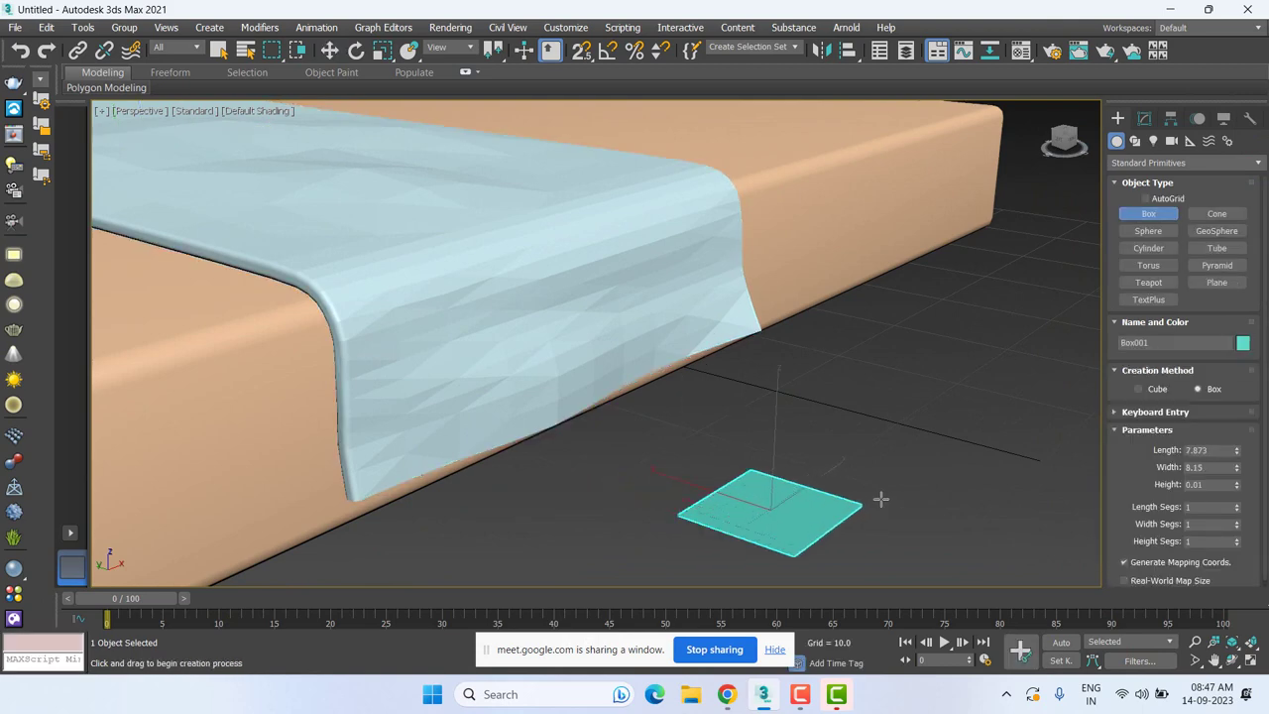
left_click(918, 370)
Convert the trial box to Editable Mesh, delete it, and bring up the cloth's conversion options.
right_click(836, 454)
right_click(836, 454)
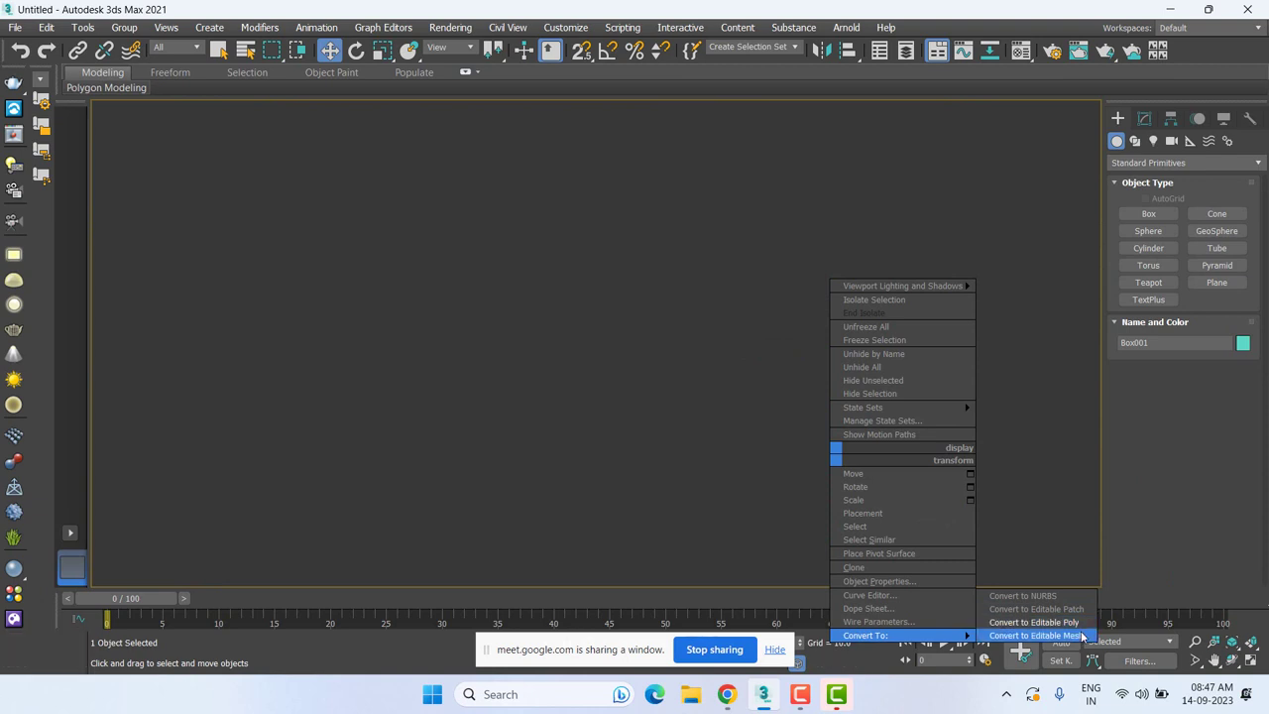
left_click(1034, 622)
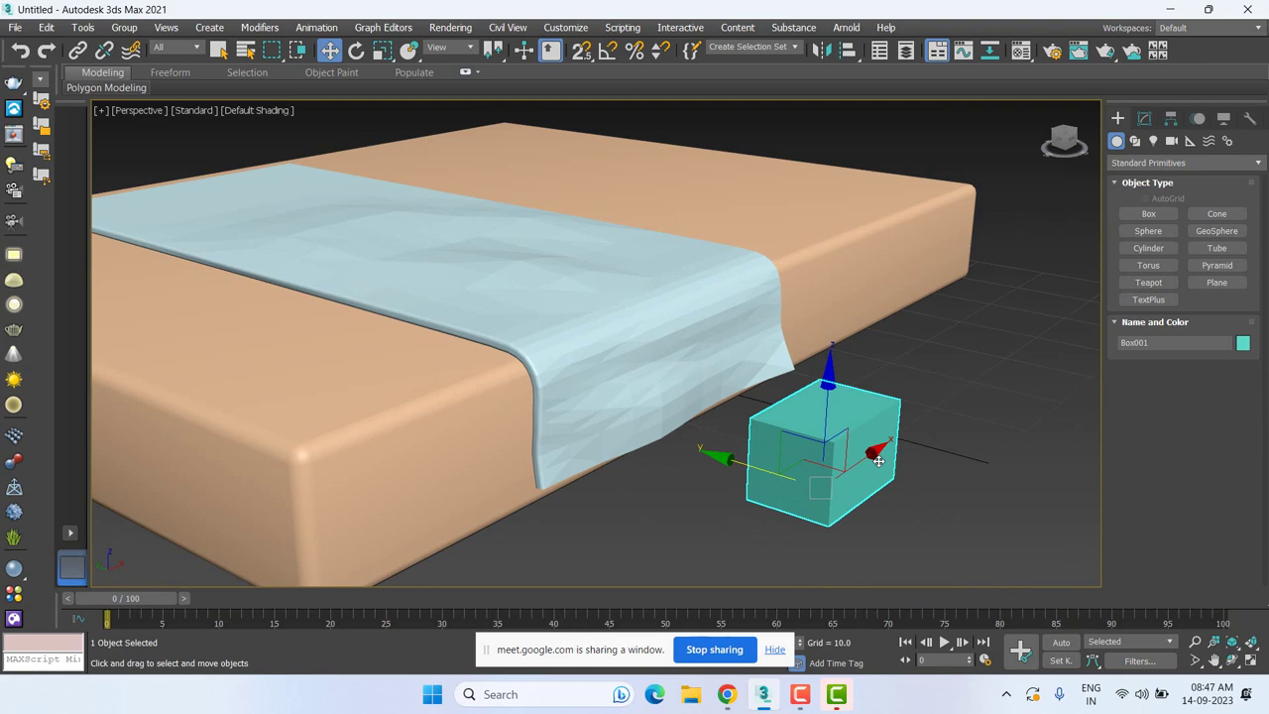
key("Delete")
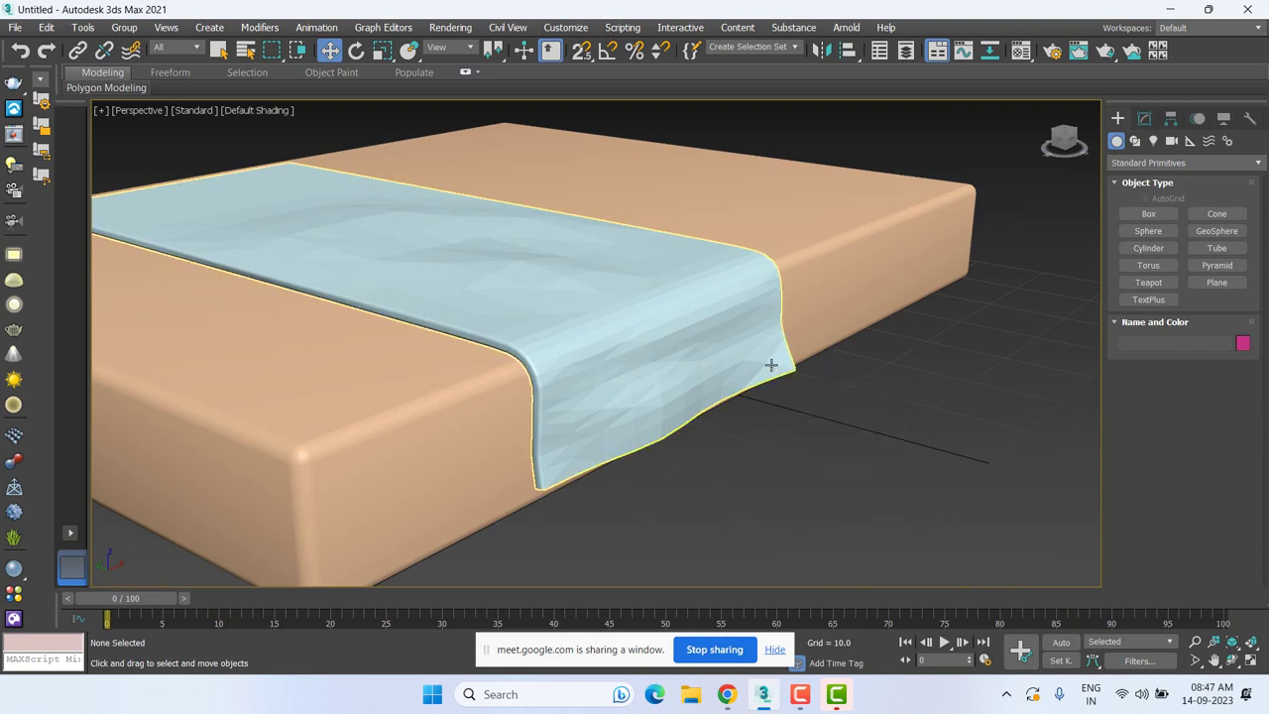
left_click(770, 363)
right_click(910, 448)
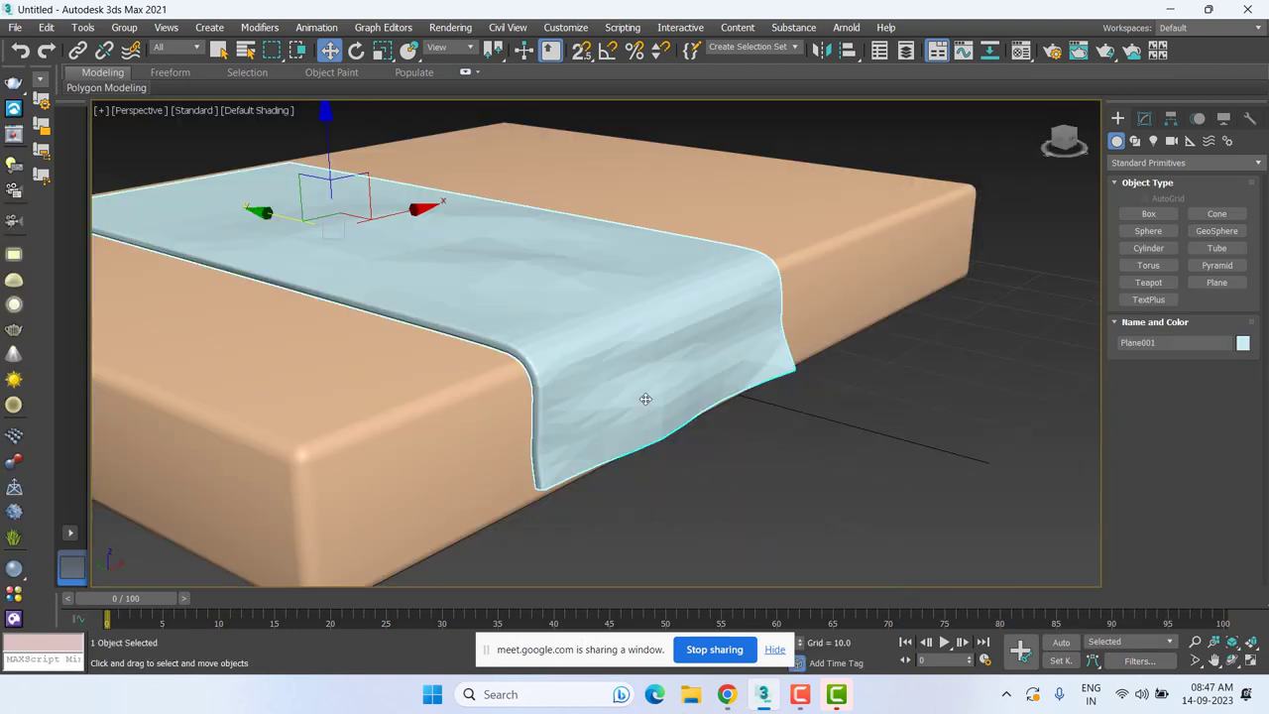
Zoom in and nudge the view to frame the cloth's draped edge.
scroll(645, 398, "up", 2)
scroll(573, 415, "up", 2)
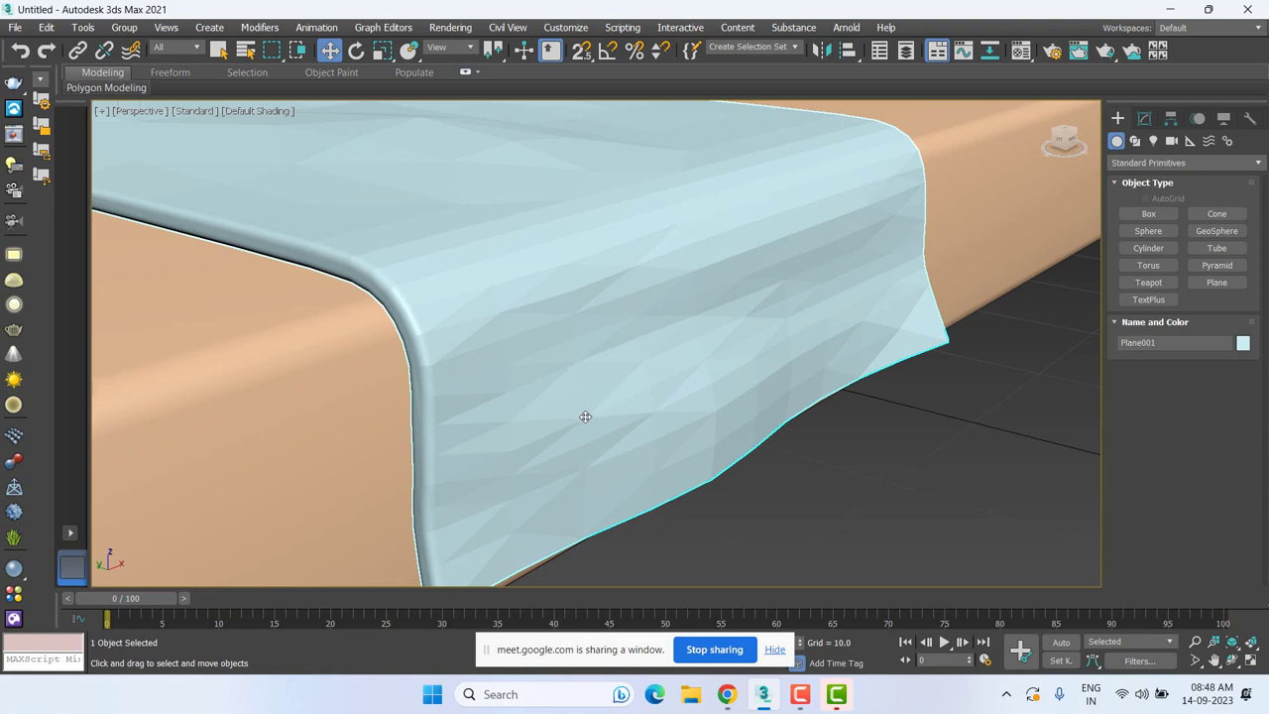
middle_click_drag(593, 431, 600, 445)
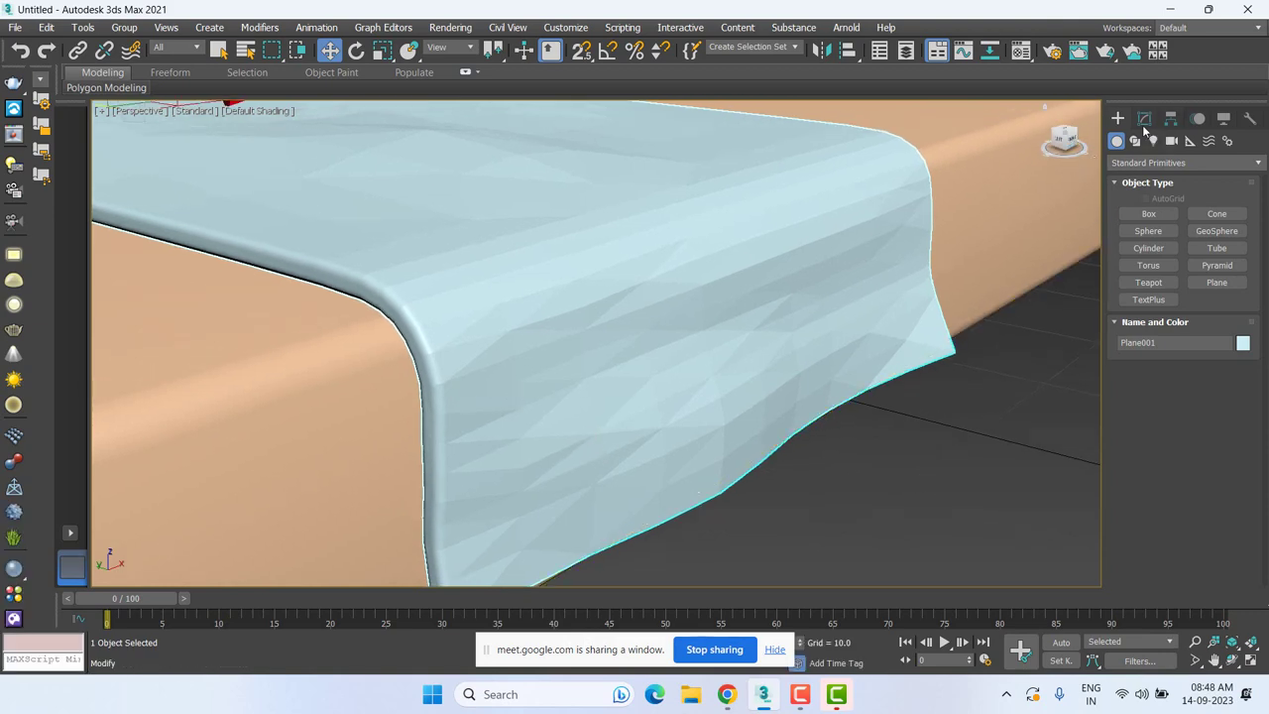
Enable smoothing group 1 on the cloth's Smooth modifier, then remove that modifier.
left_click(1144, 118)
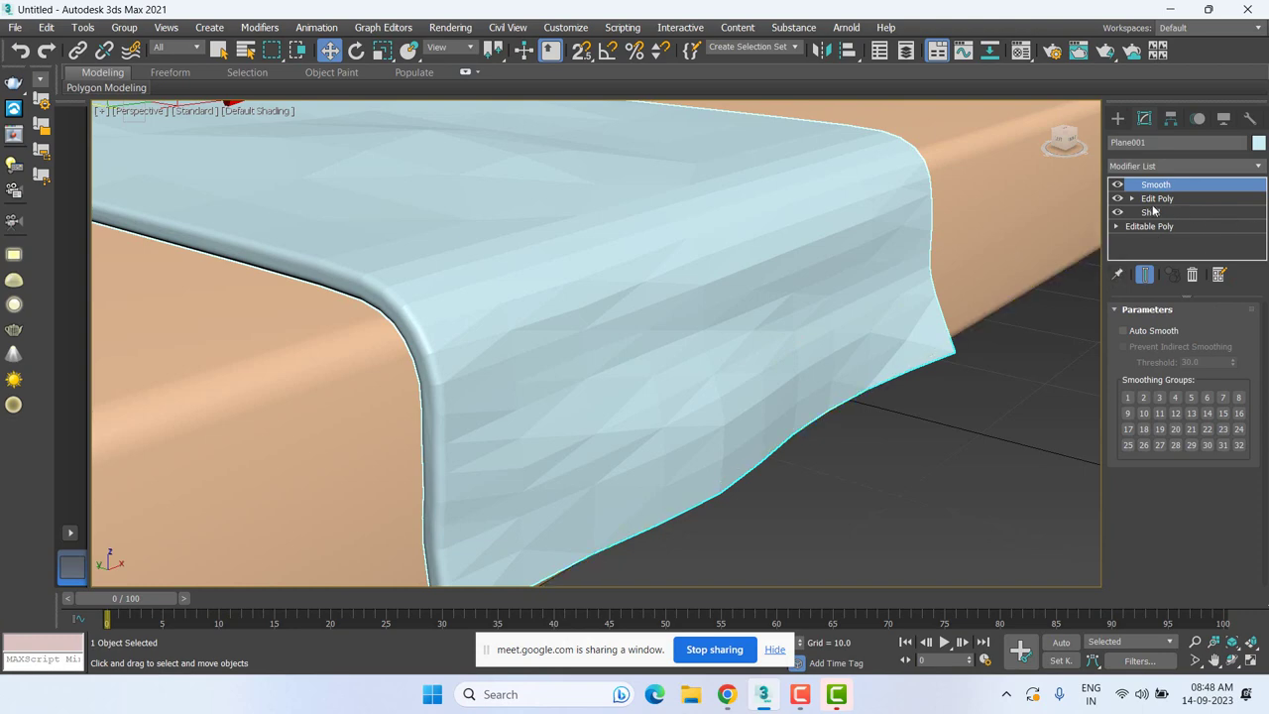
left_click(1174, 191)
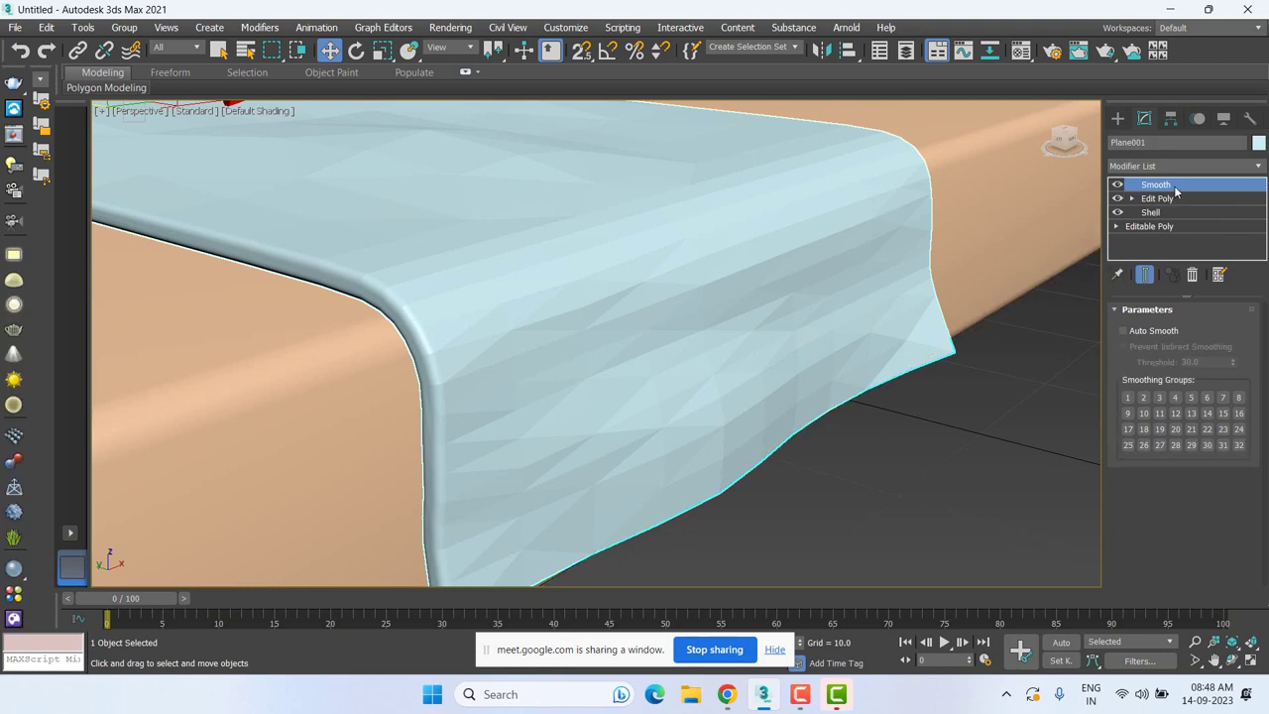
left_click(1128, 398)
scroll(700, 343, "down", 5)
scroll(762, 400, "up", 1)
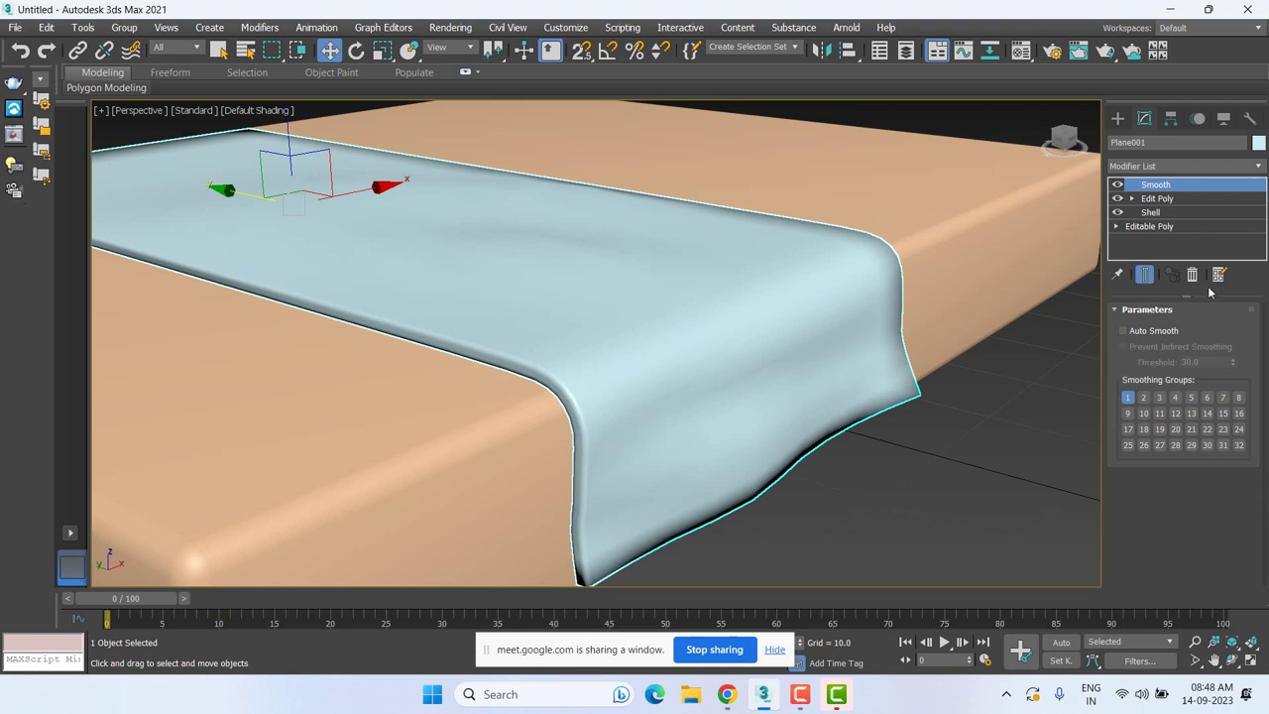
left_click(1191, 274)
Add a TurboSmooth modifier to the cloth runner with Iterations raised to 3.
left_click(1166, 164)
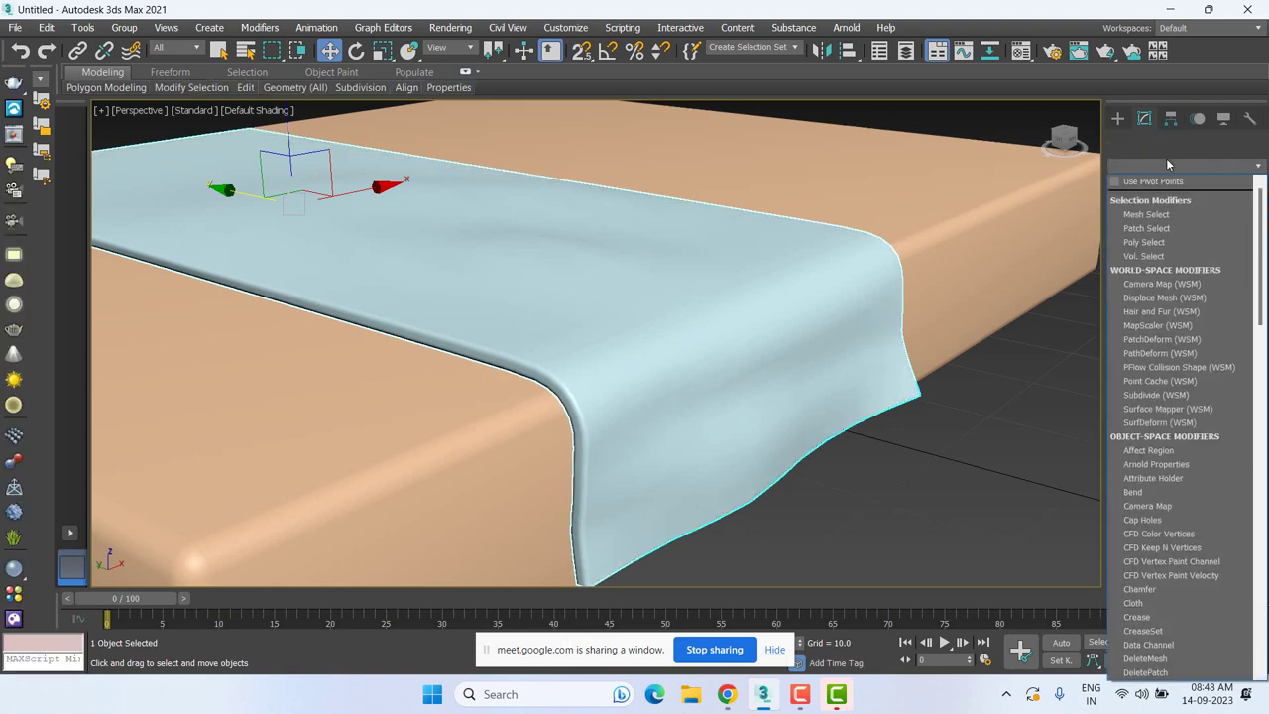
type("Turn to Mesh")
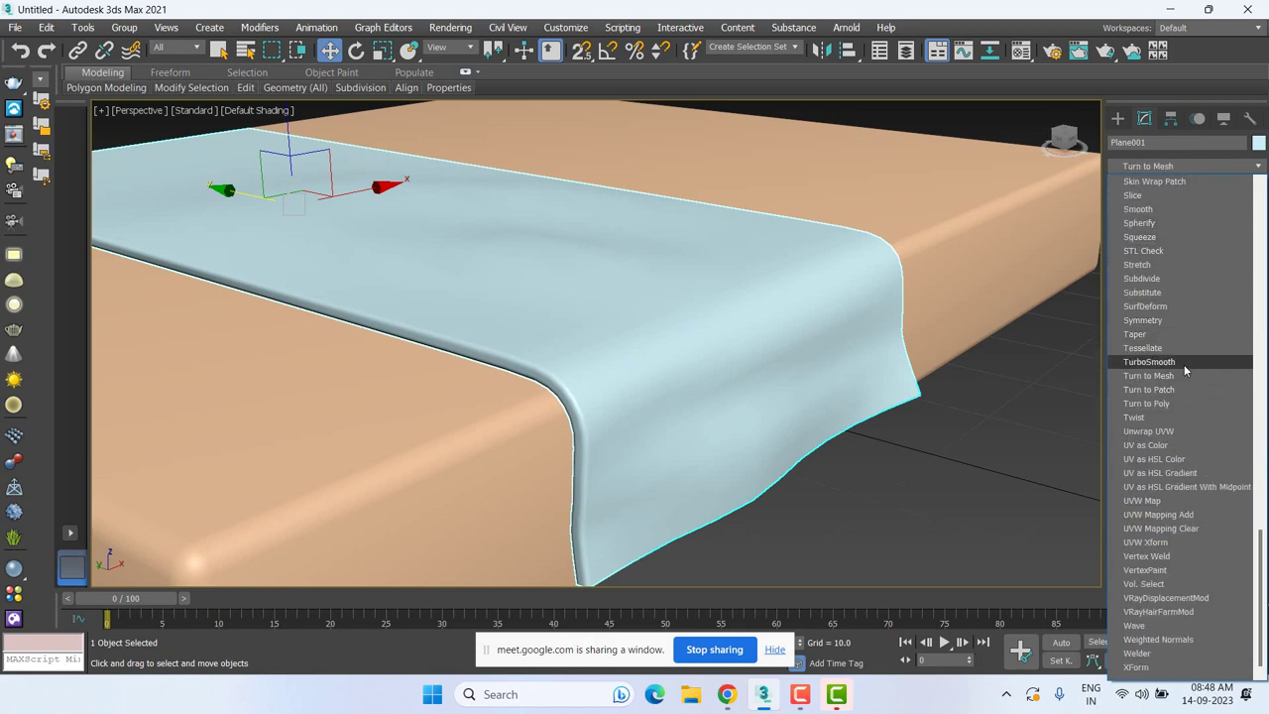
left_click(1183, 363)
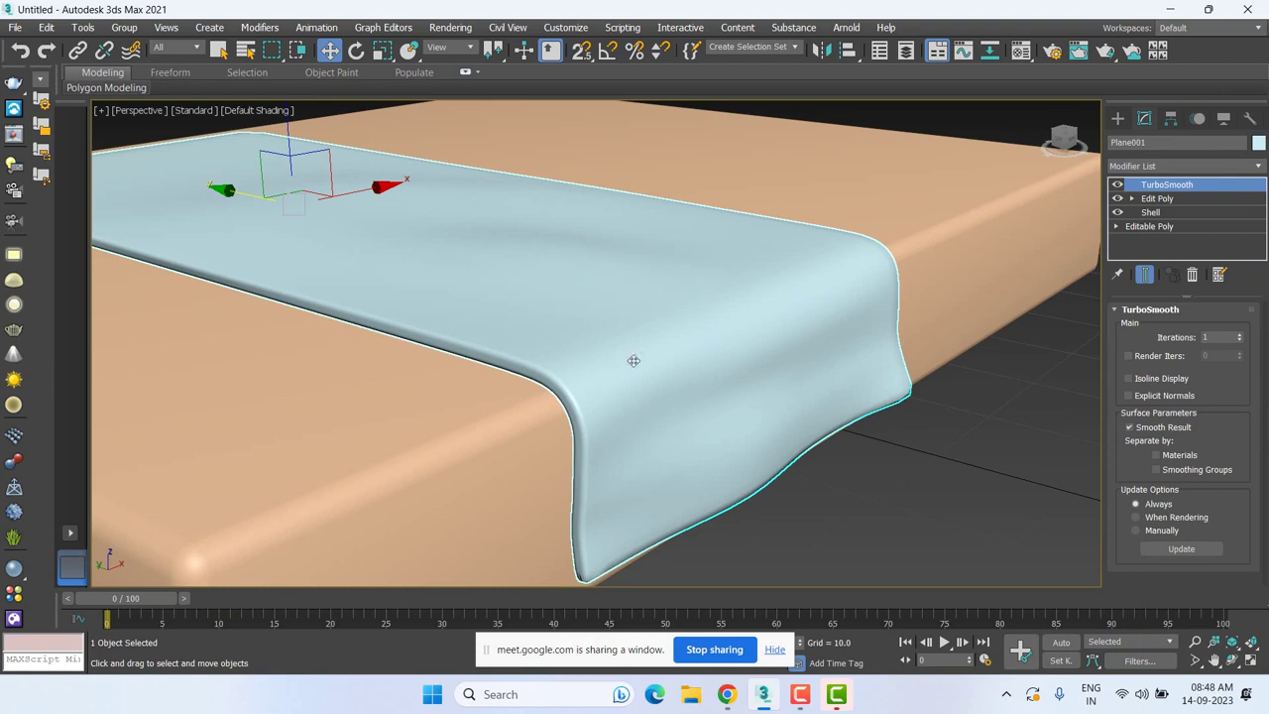
left_click(1240, 335)
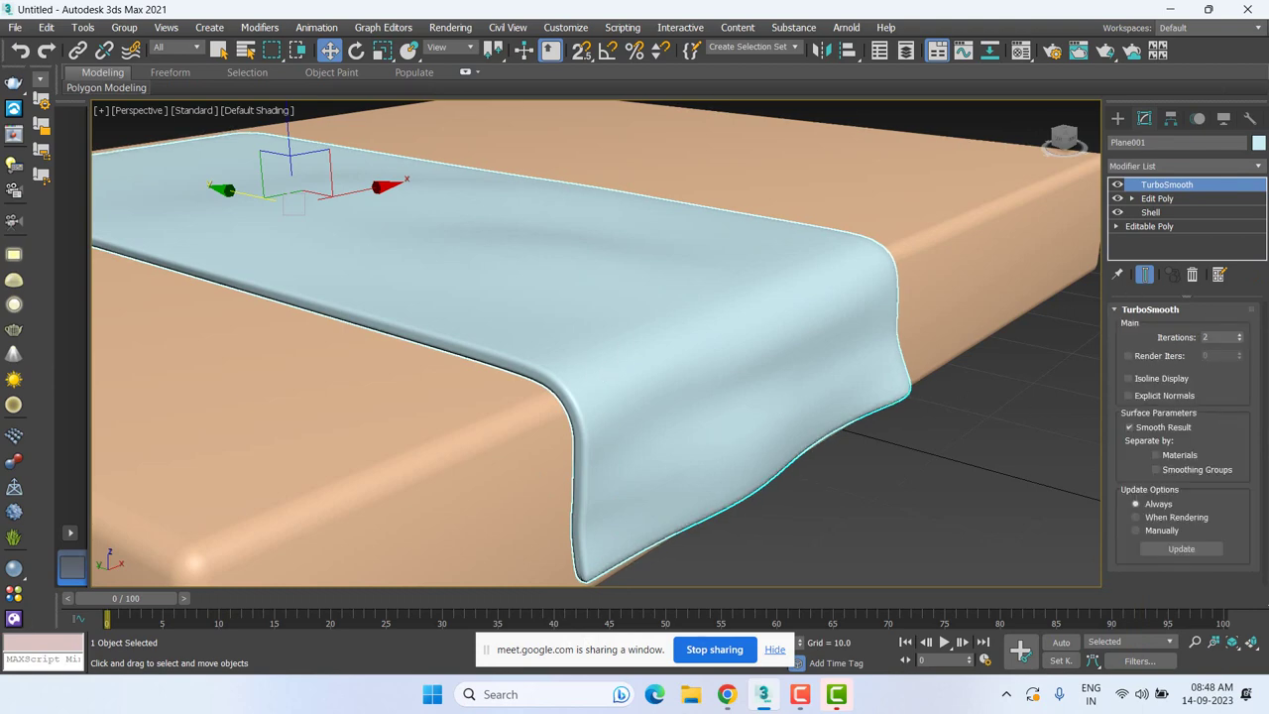
left_click(1240, 335)
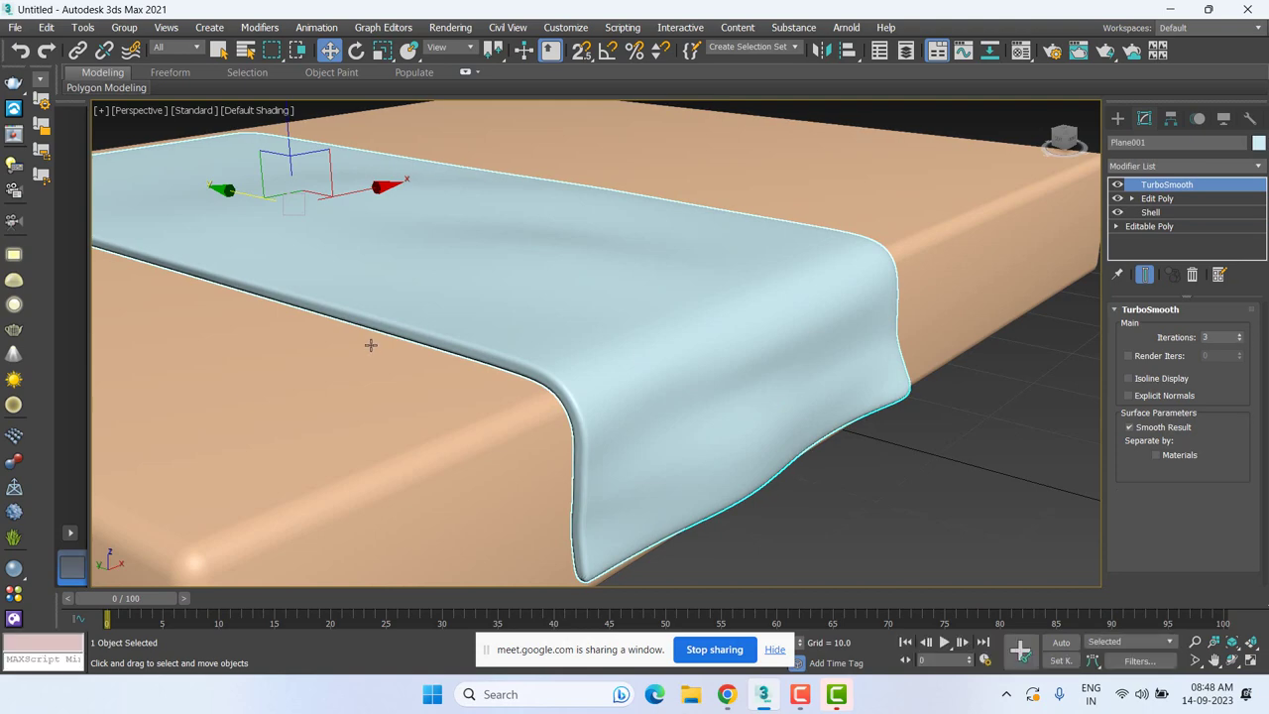
middle_click_drag(370, 344, 367, 356)
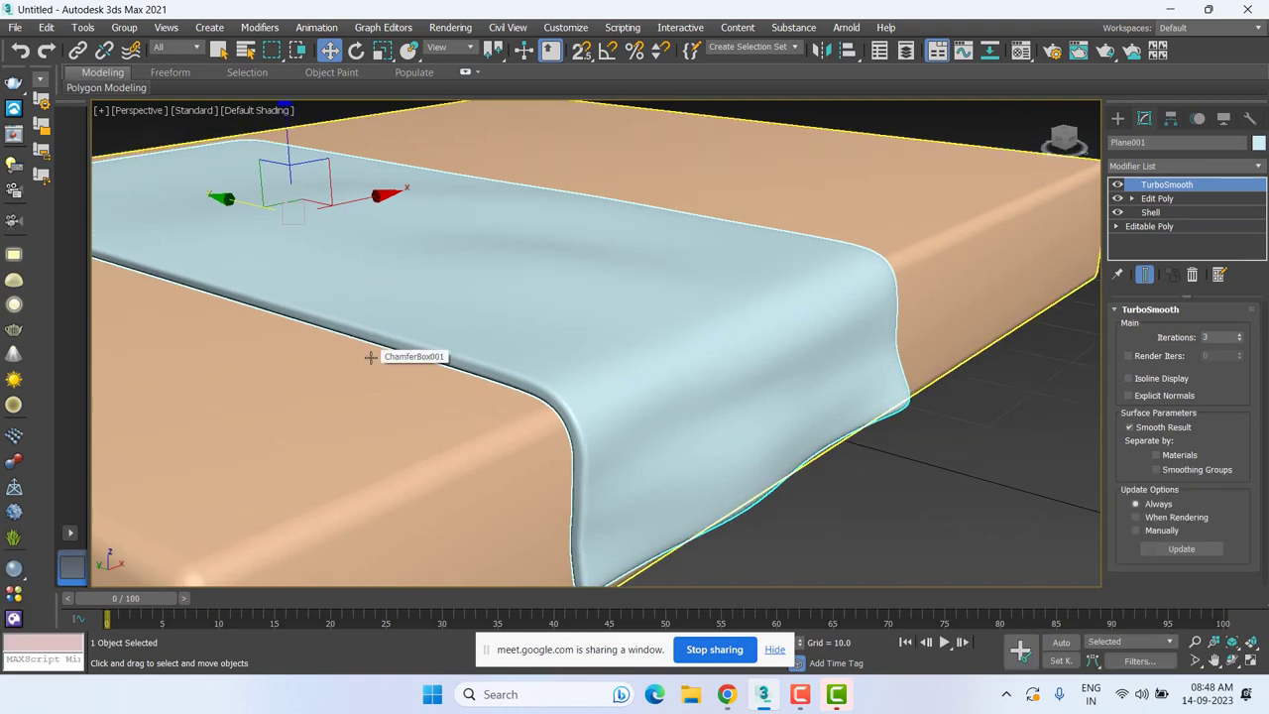
Set the cloth's TurboSmooth Iterations to 2 and turn off edged faces.
key("F4")
left_click(782, 518)
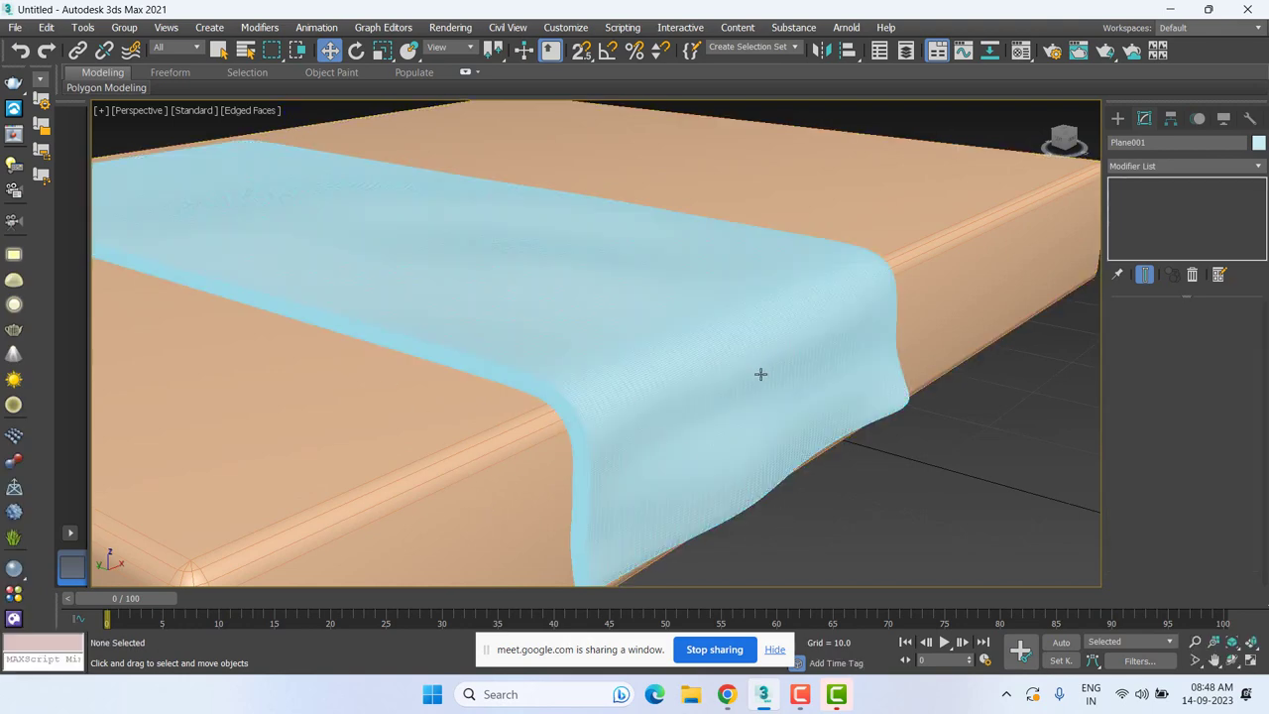
left_click(760, 374)
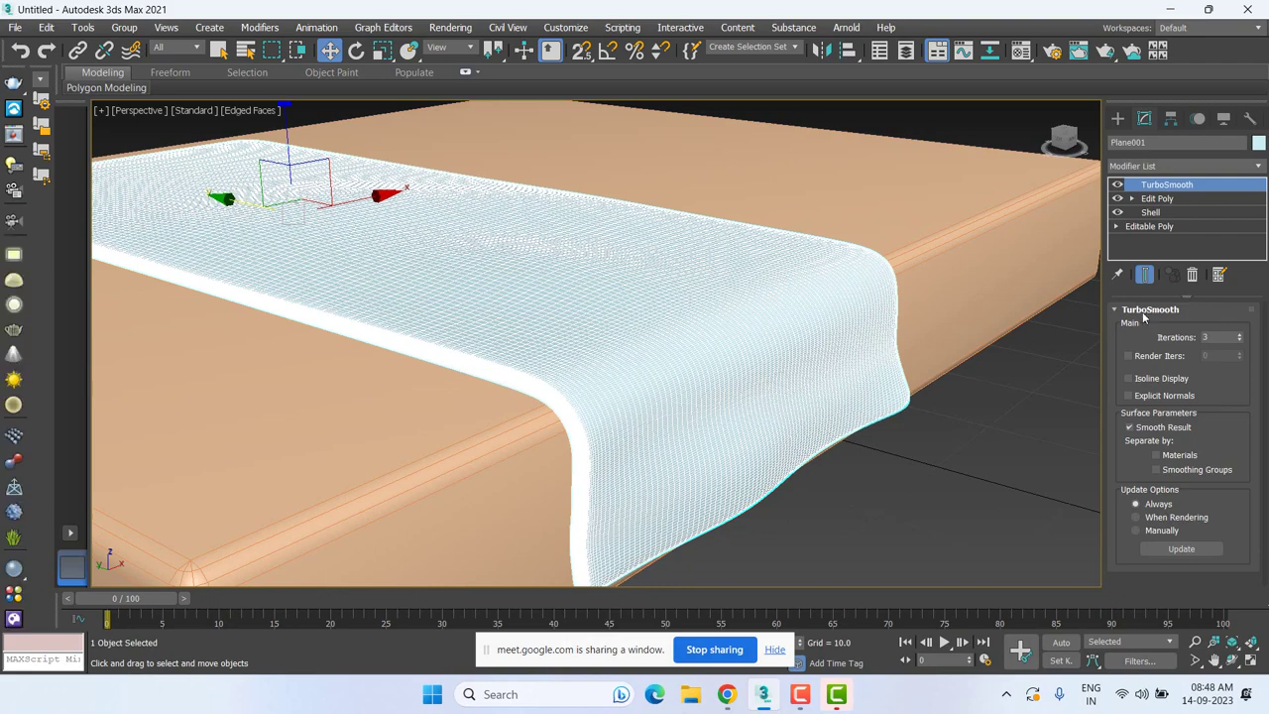
left_click(1238, 341)
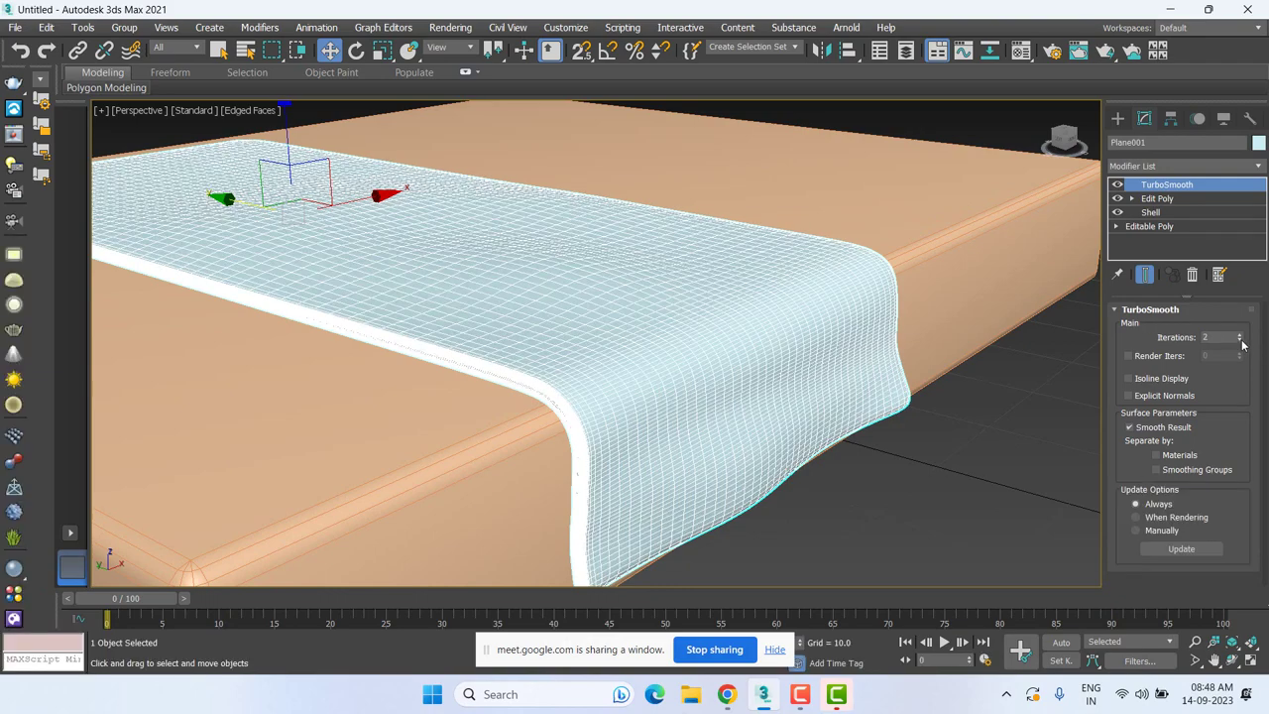
left_click(1239, 341)
left_click(844, 506)
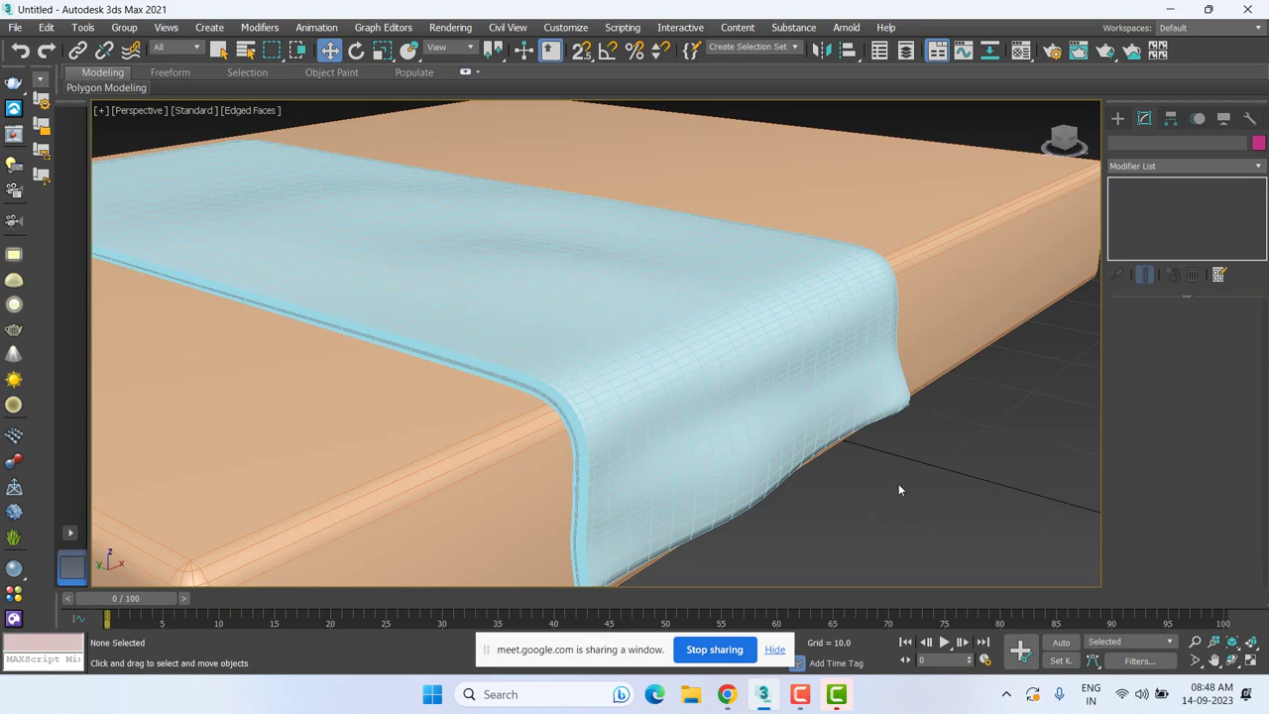
left_click(730, 447)
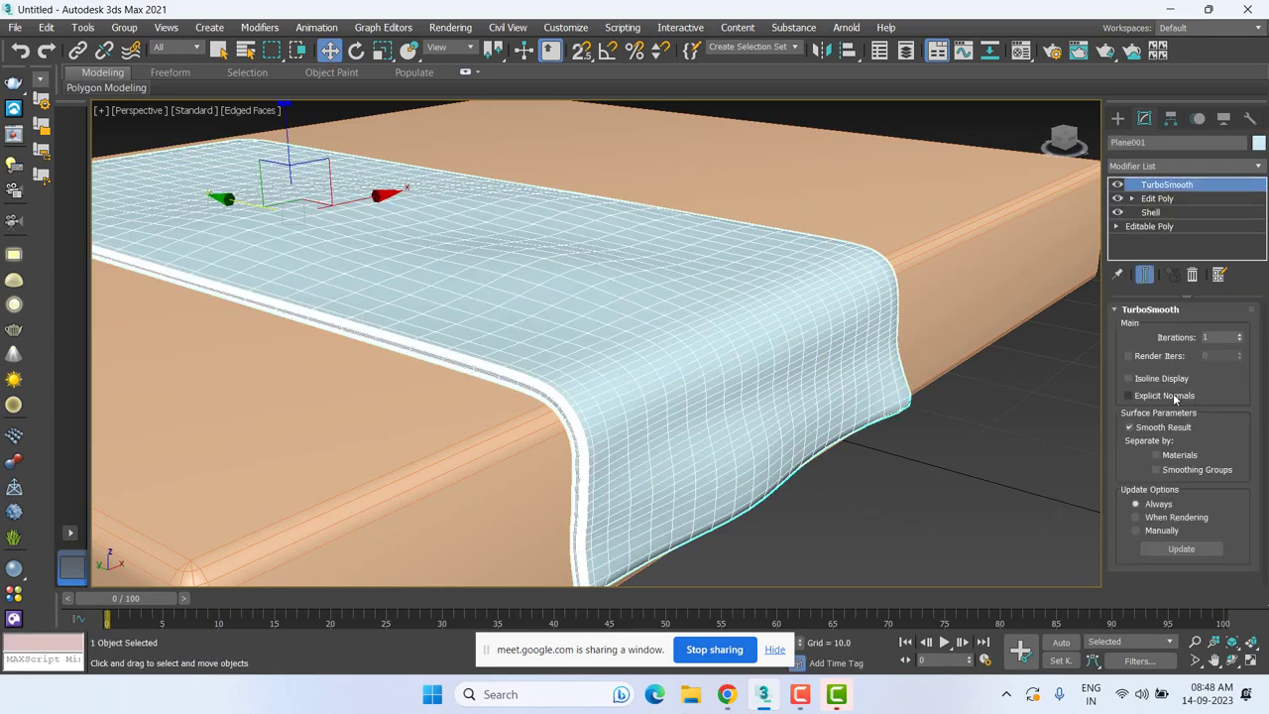
left_click(1237, 334)
left_click(1037, 482)
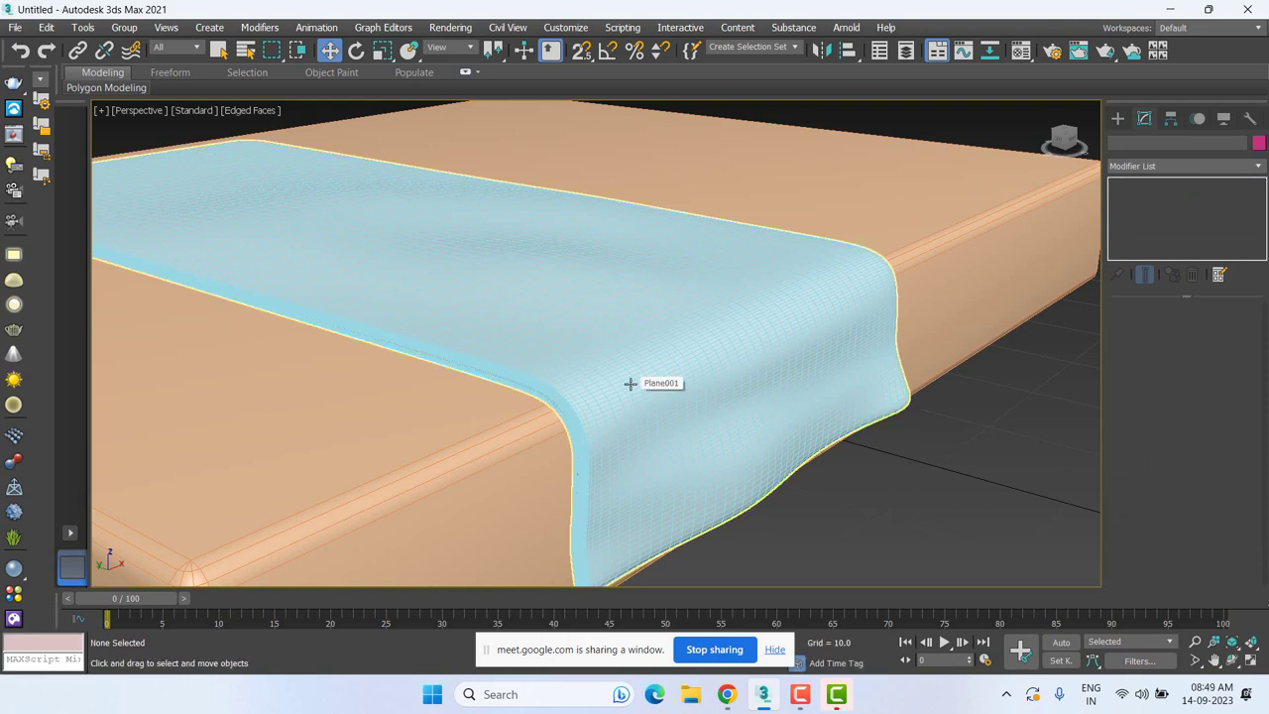
key("F4")
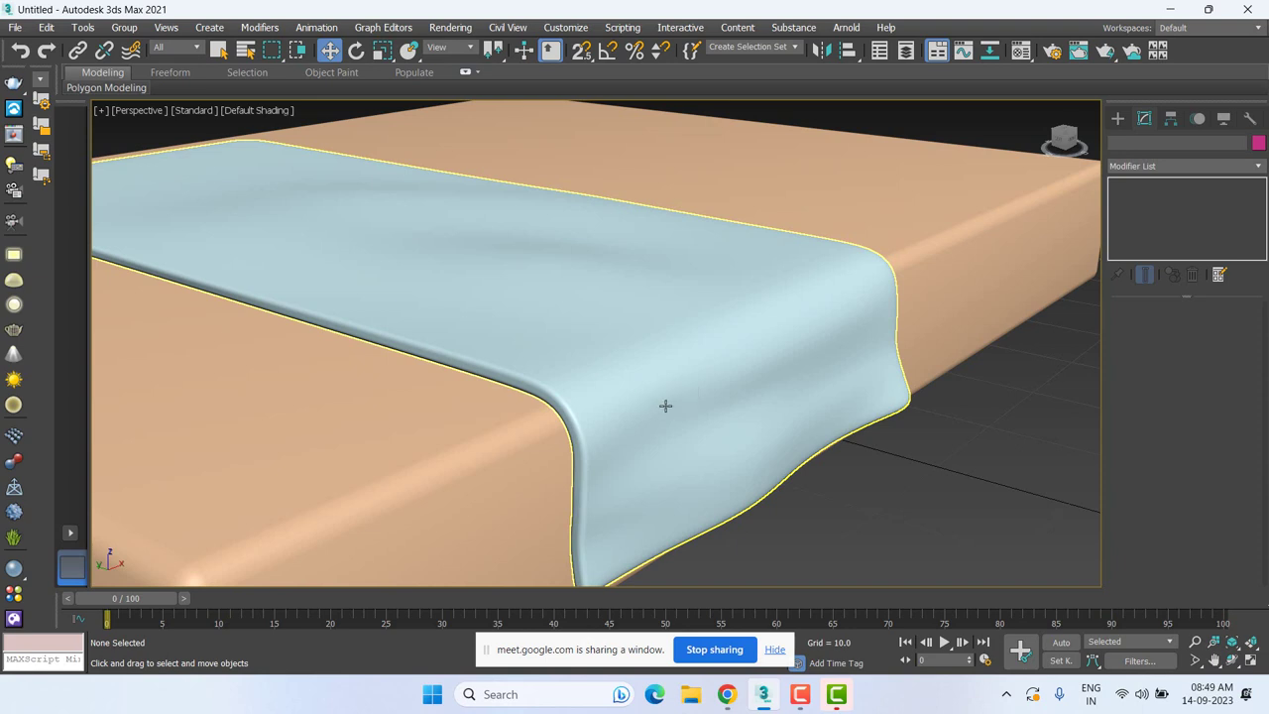
Reselect the cloth runner and zoom to inspect the smoothed drape.
left_click(672, 417)
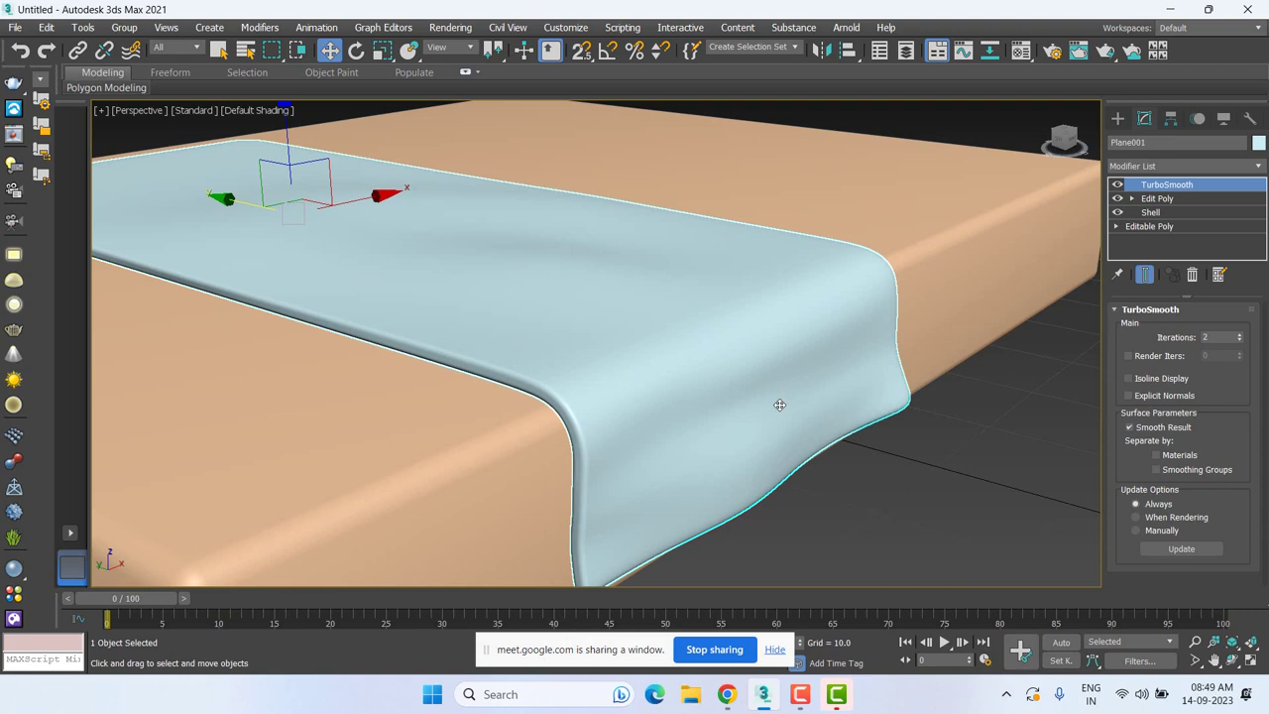
scroll(779, 404, "down", 5)
scroll(589, 365, "up", 3)
left_click(919, 500)
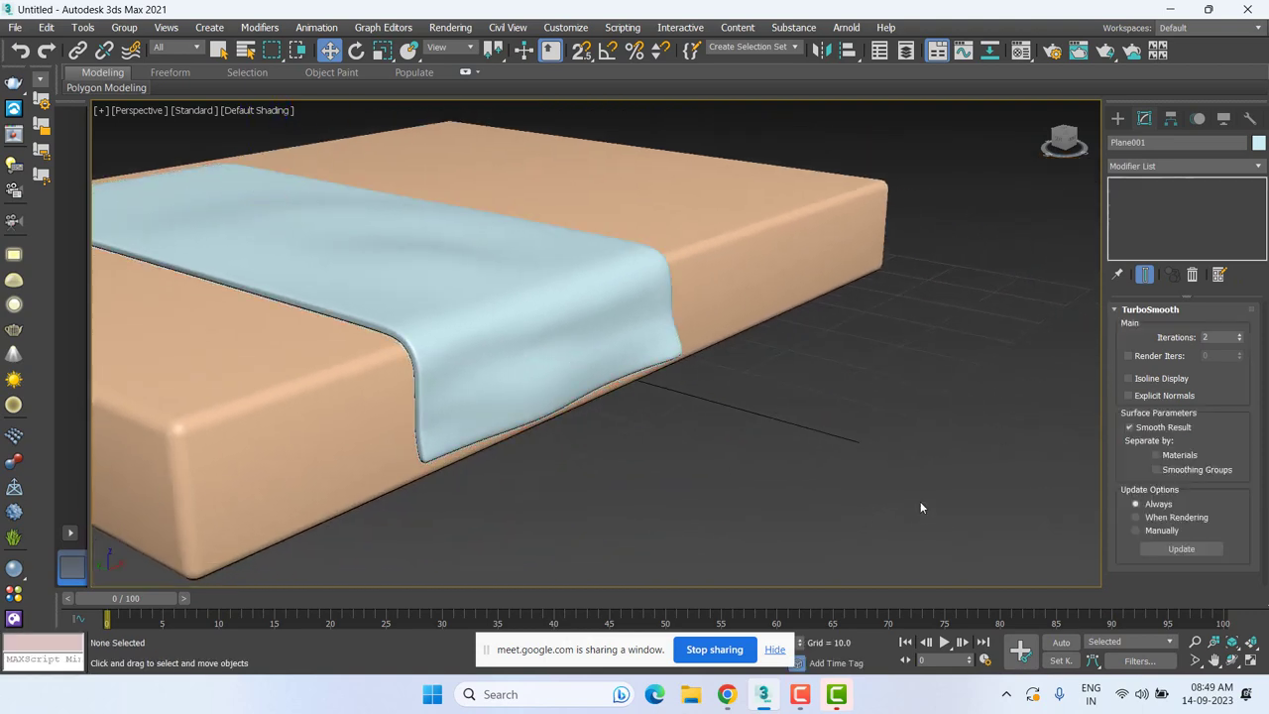
left_click(521, 285)
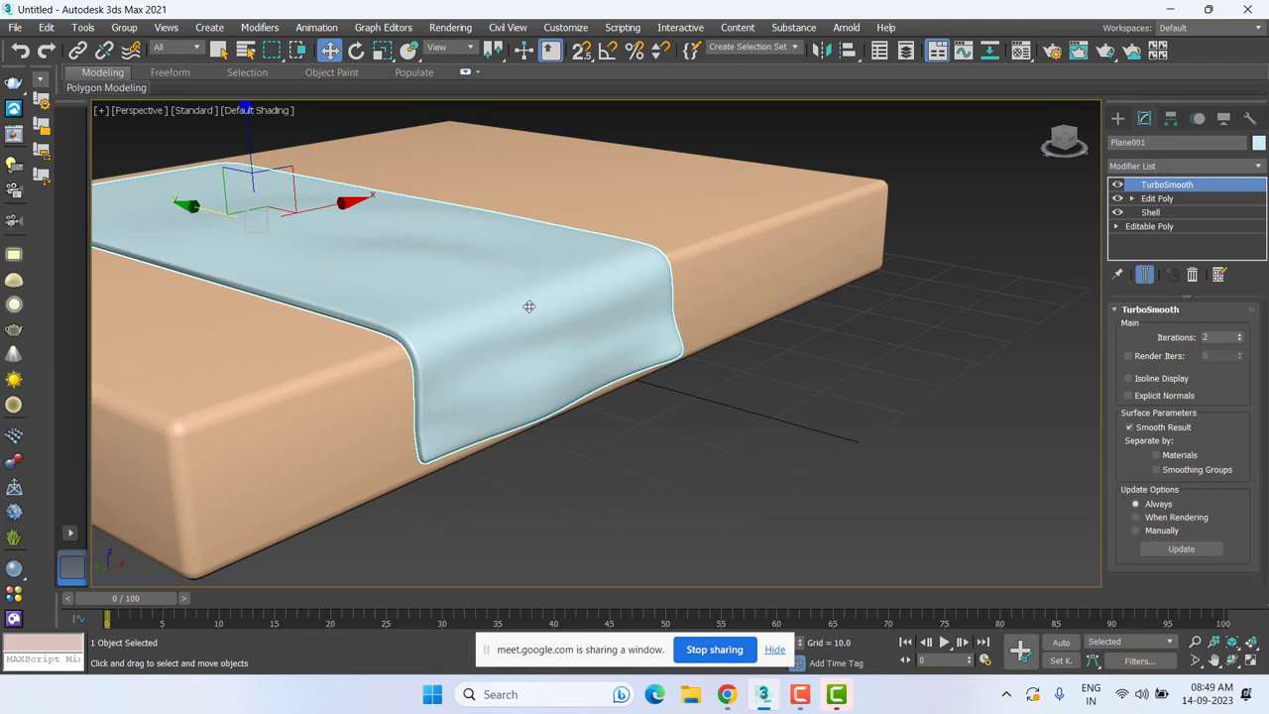
scroll(529, 307, "down", 2)
scroll(433, 405, "down", 2)
scroll(433, 406, "down", 1)
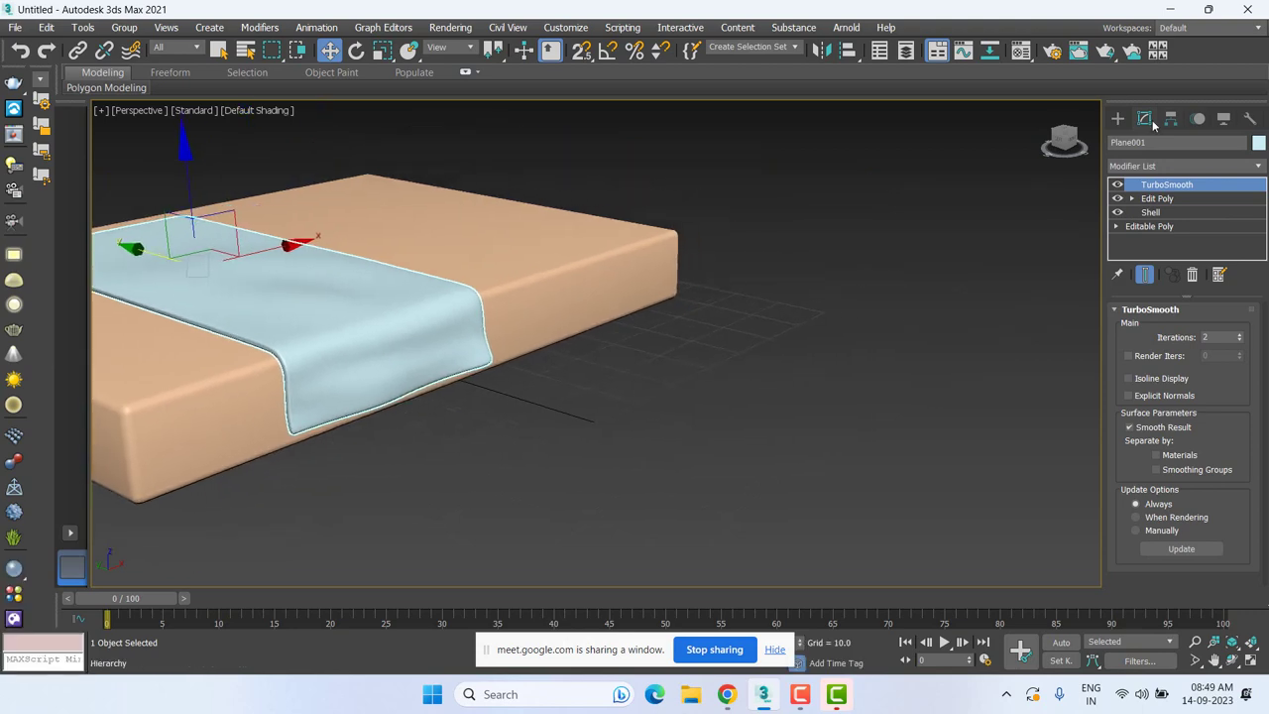
Create a new plane on the floor beside the table.
left_click(1117, 118)
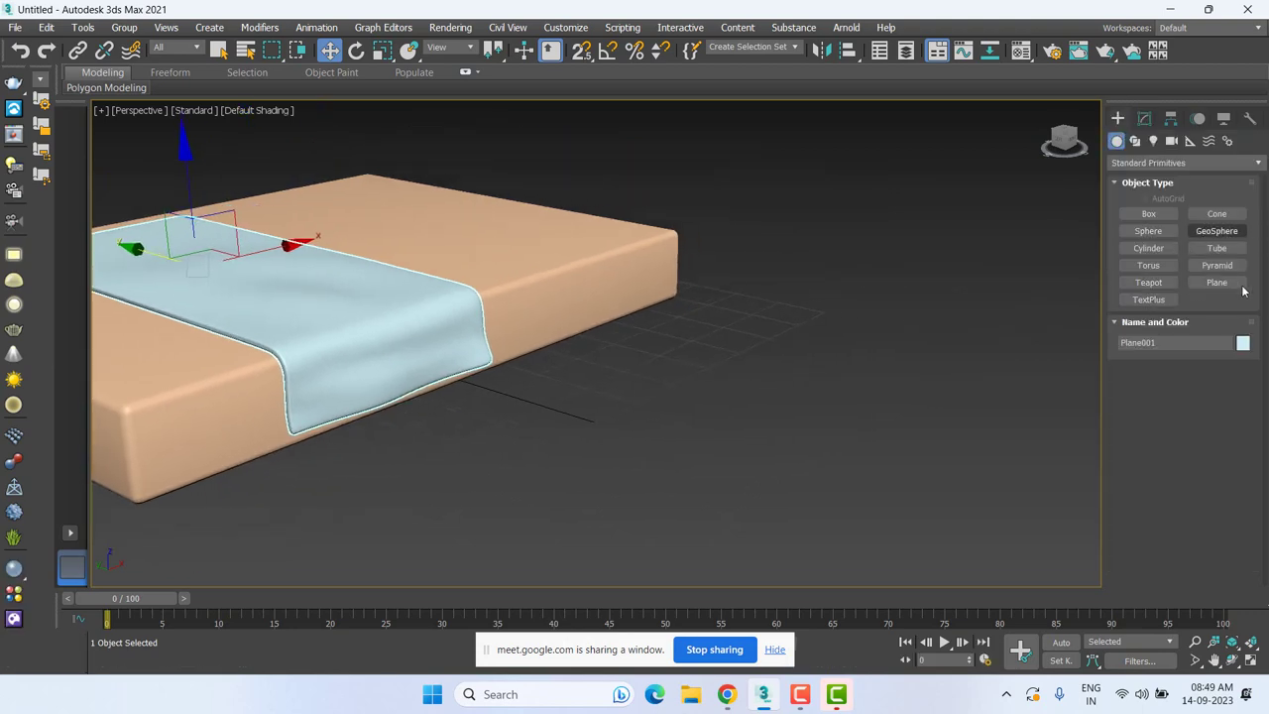
left_click(1216, 282)
middle_click_drag(648, 434, 481, 495, "alt")
mouse_move(482, 495)
left_mouse_down()
mouse_move(988, 479)
mouse_move(1065, 424)
left_mouse_up()
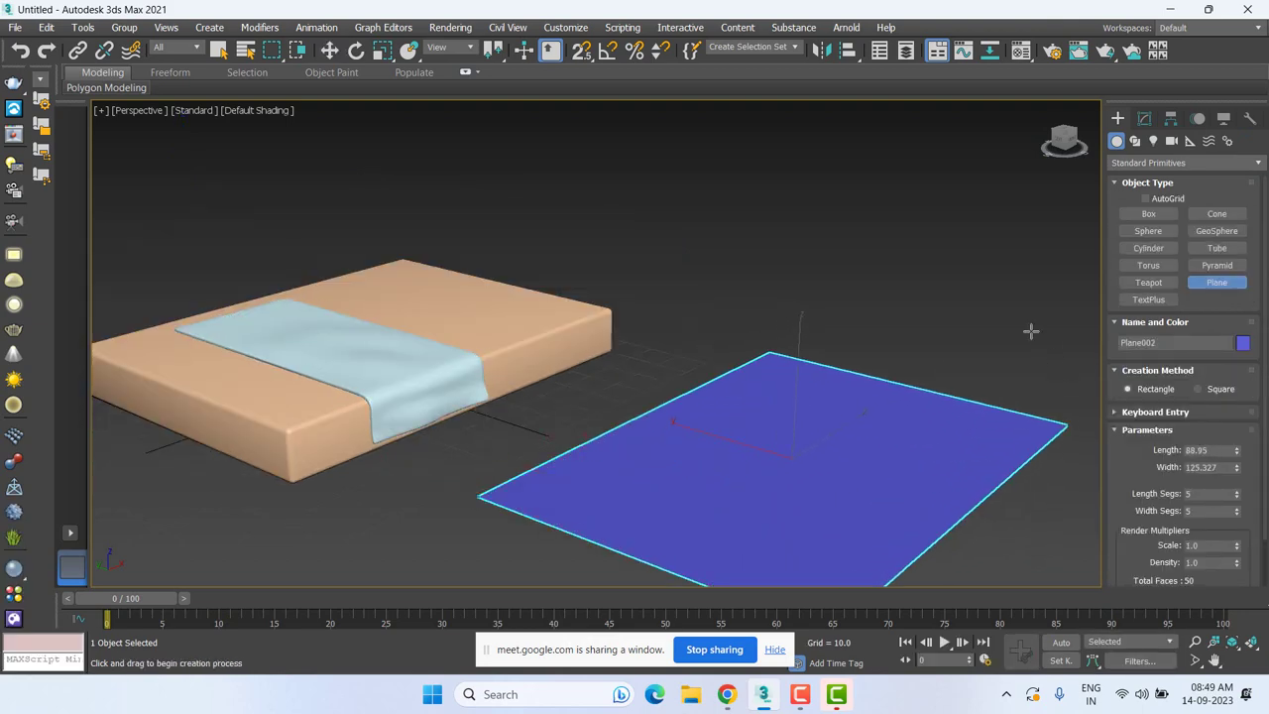
key("w")
key("z")
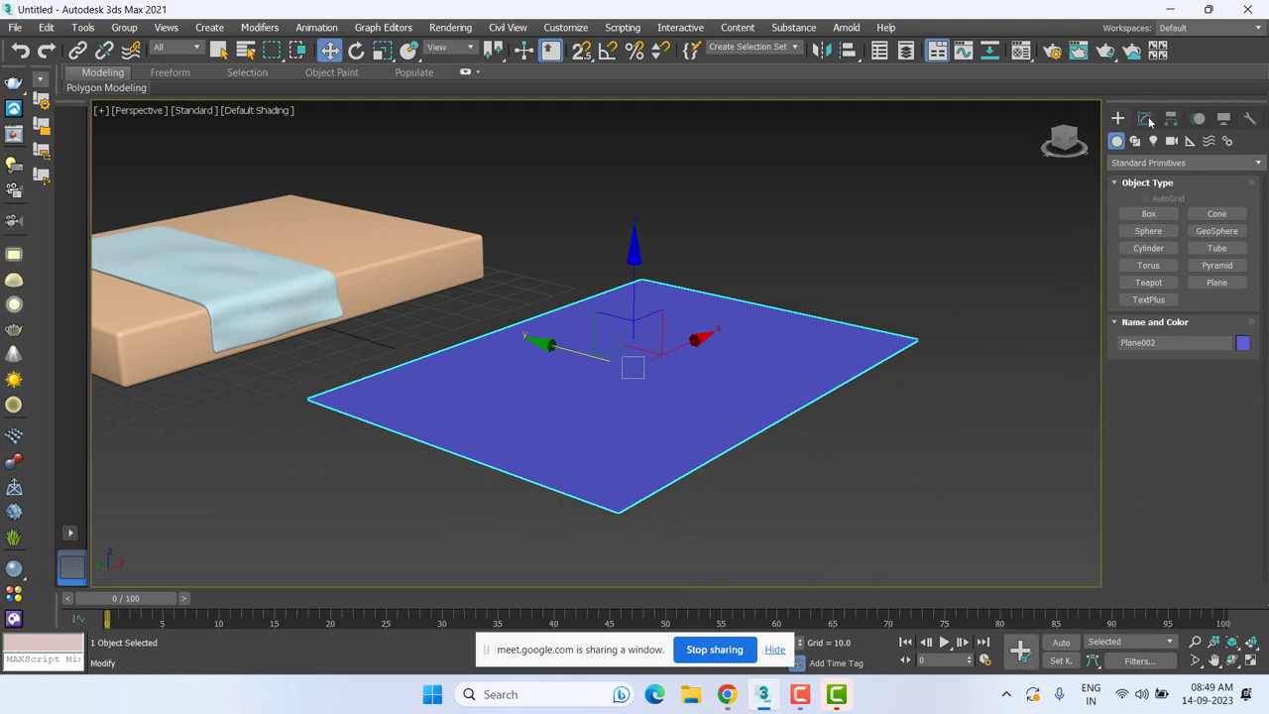
Show edged faces and raise the plane's Width Segs to 59 (29 × 59 segments).
left_click(1143, 118)
mouse_move(784, 372)
middle_mouse_down("alt")
mouse_move(768, 404)
mouse_move(783, 427)
middle_mouse_up("alt")
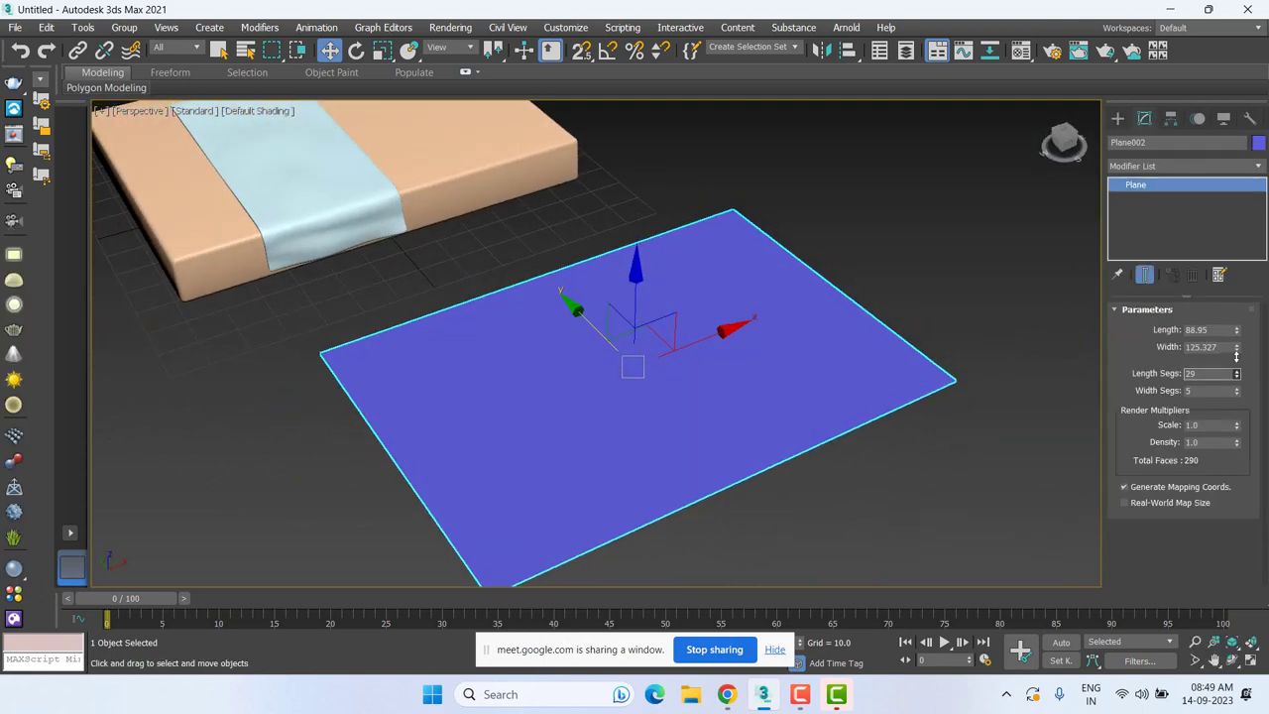
key("F4")
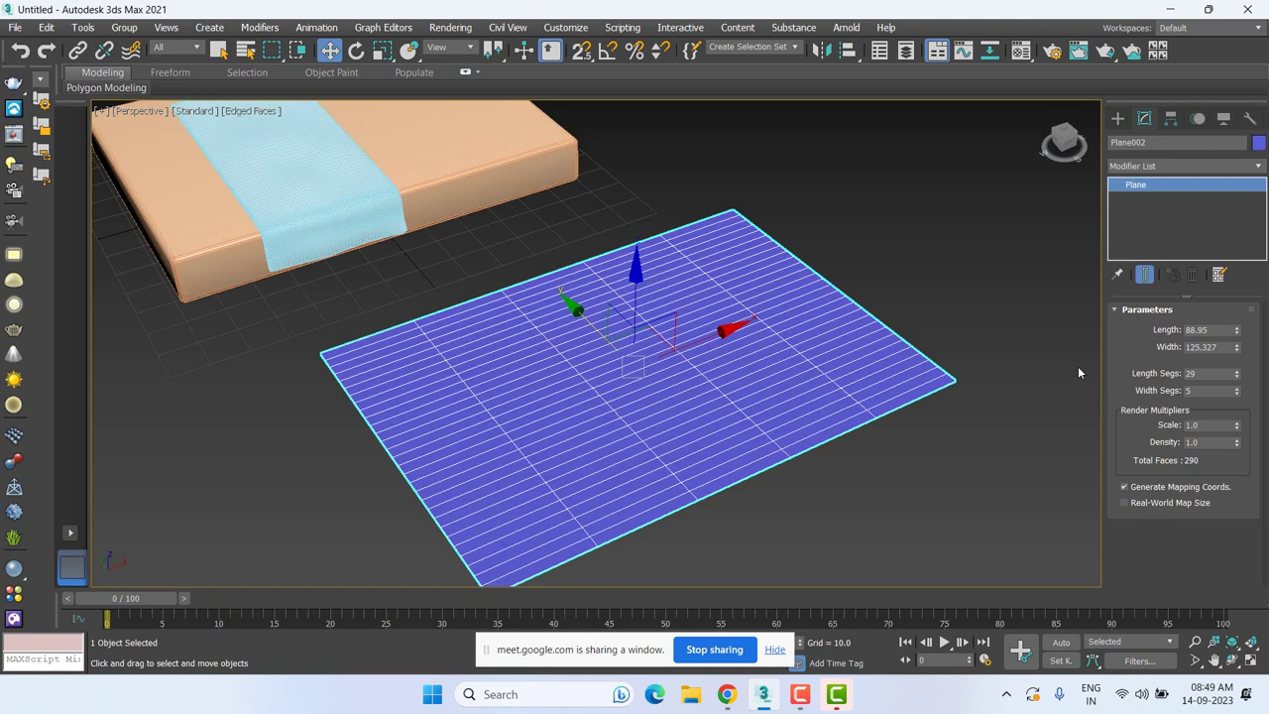
left_click_drag(1238, 393, 1242, 352)
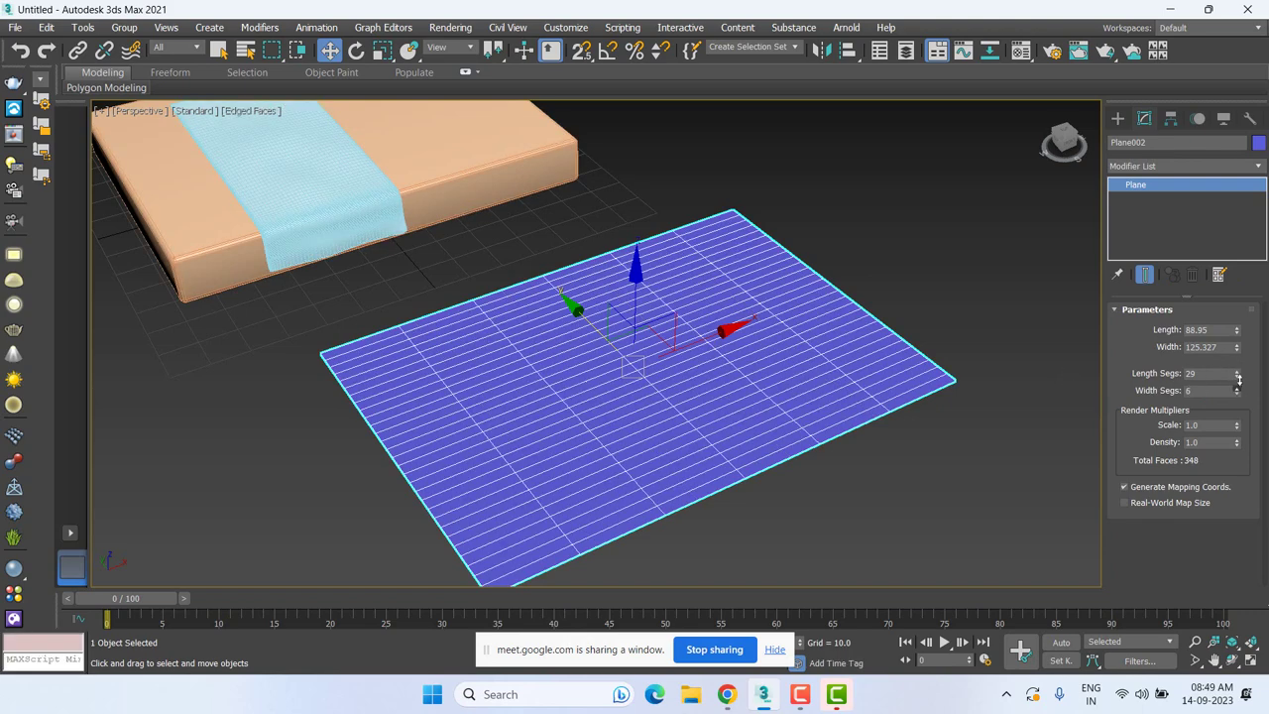
Convert Plane002 to an Editable Poly and recentre the view on it.
right_click(705, 414)
mouse_move(767, 587)
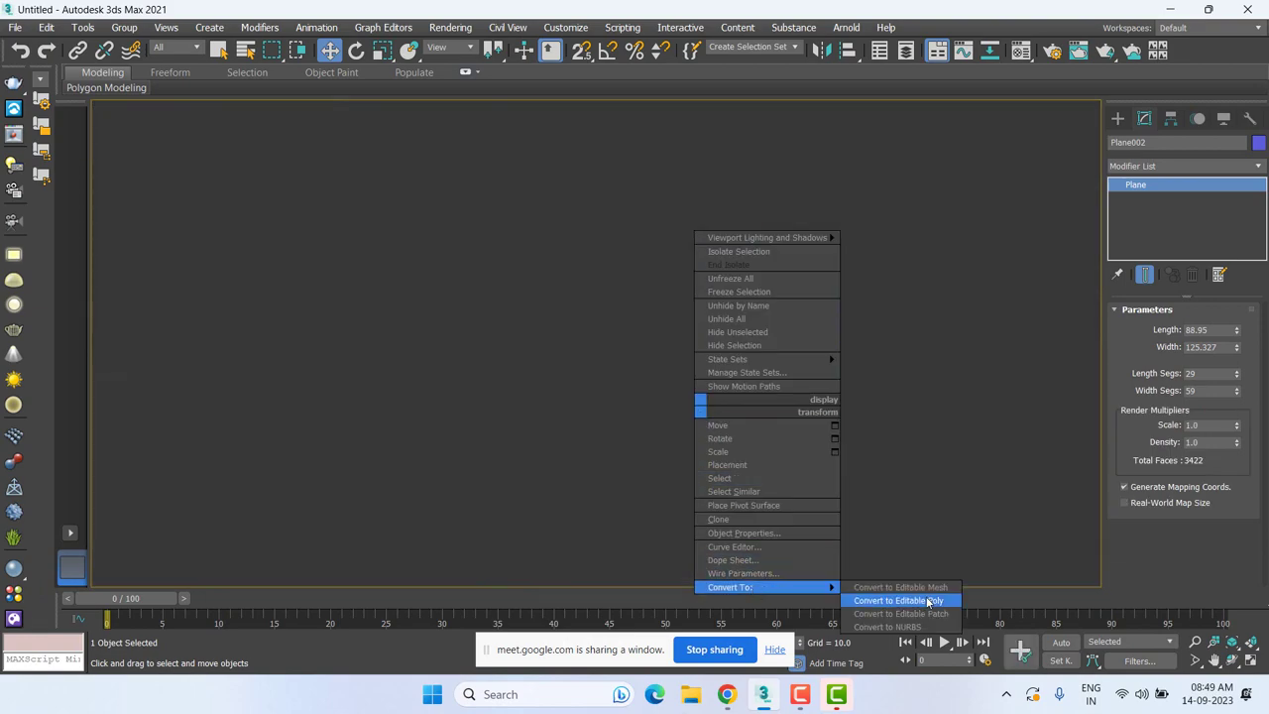
left_click(927, 601)
scroll(747, 416, "up", 3)
scroll(791, 356, "up", 1)
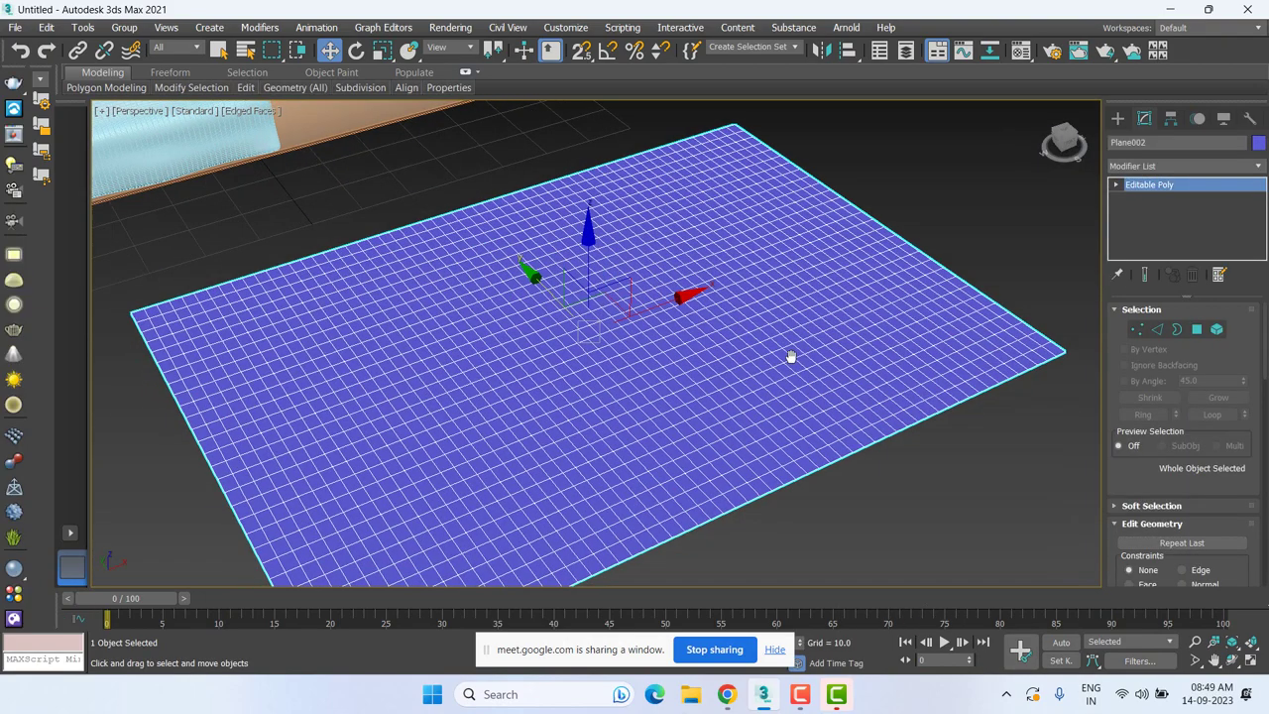
middle_click_drag(791, 357, 820, 334)
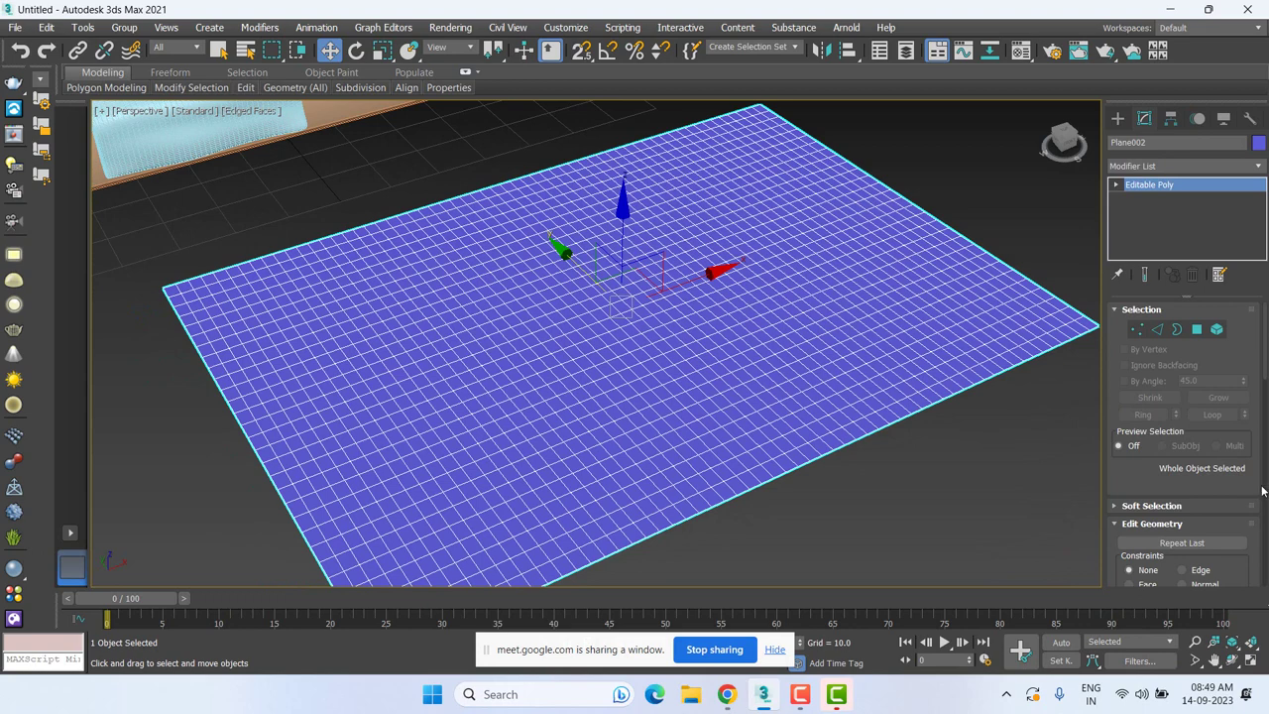
left_click_drag(1141, 481, 1138, 255)
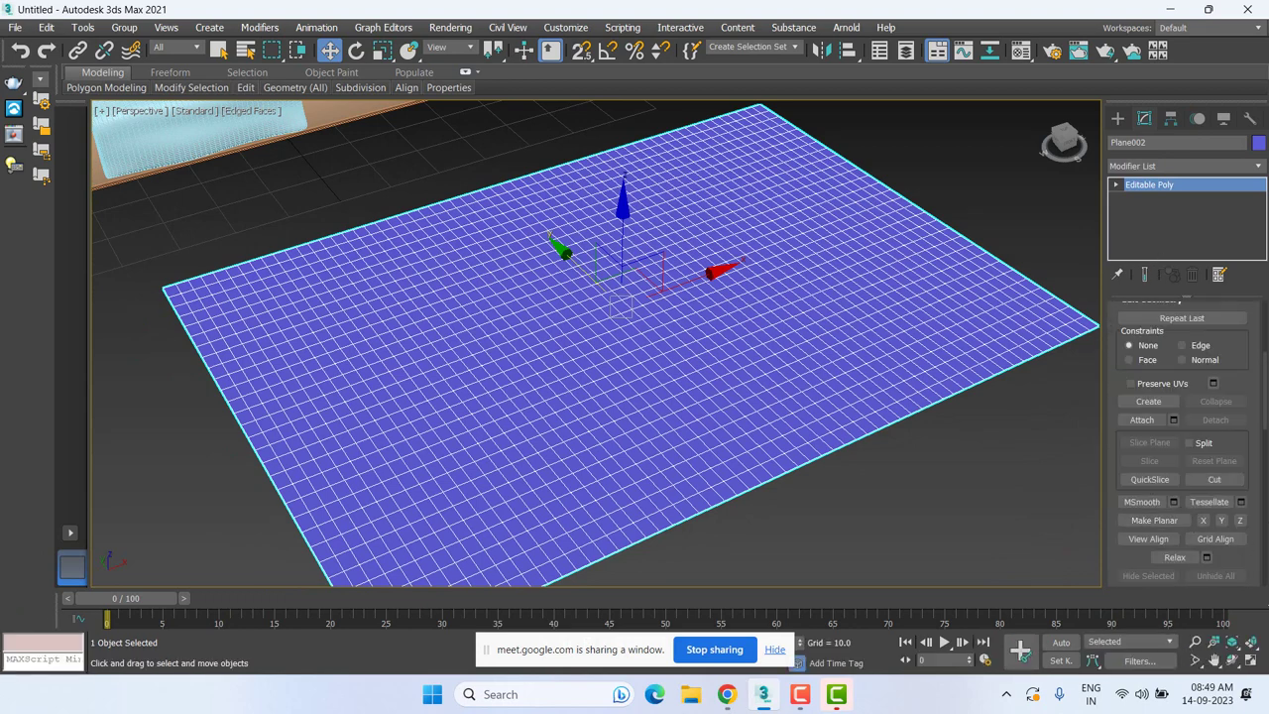
Switch the editable poly to Vertex sub-object level.
scroll(1180, 446, "down", 2)
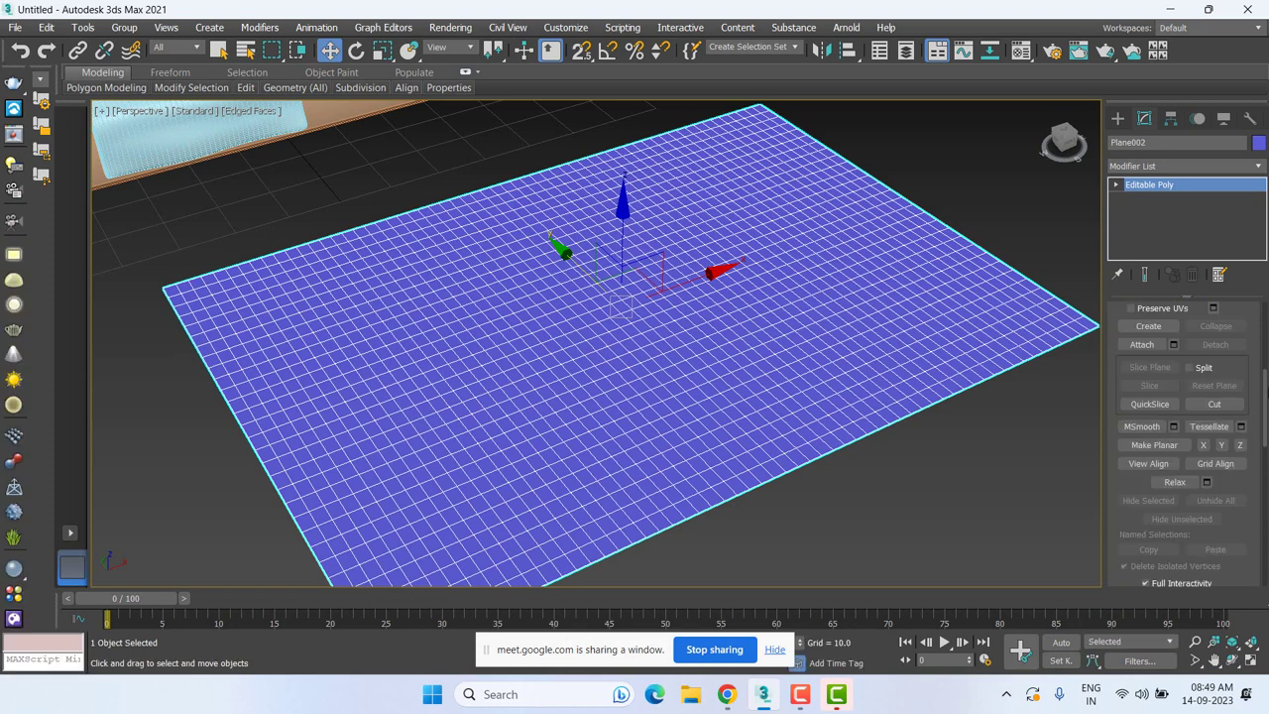
scroll(1179, 446, "down", 2)
scroll(1179, 446, "down", 1)
scroll(1179, 446, "down", 2)
scroll(1180, 446, "down", 2)
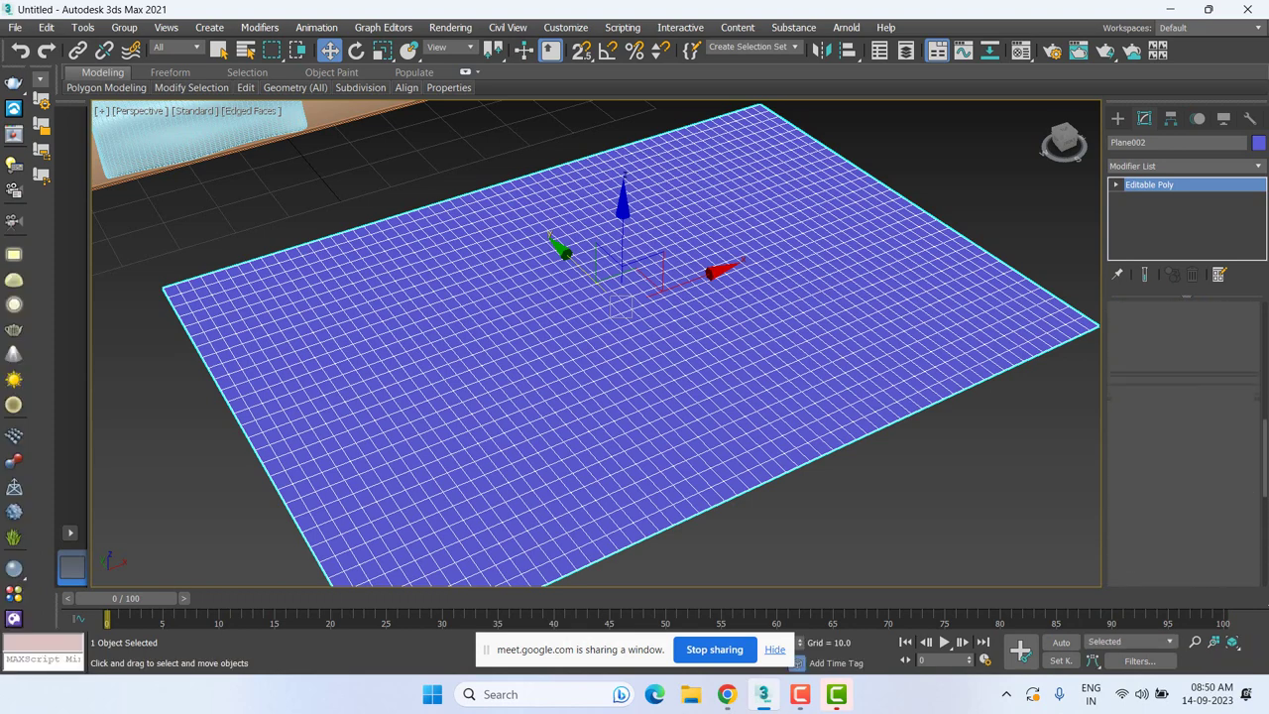
scroll(1180, 446, "down", 1)
scroll(1180, 446, "down", 2)
scroll(1179, 446, "down", 1)
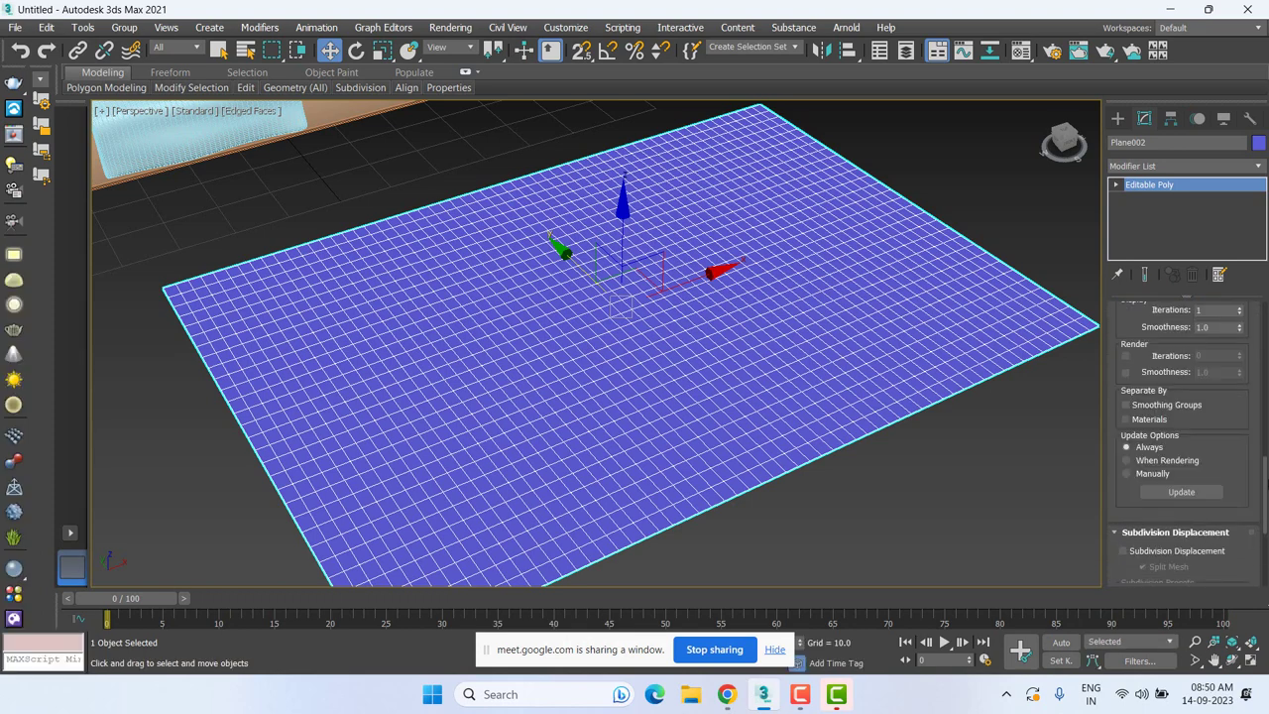
scroll(1179, 446, "down", 3)
scroll(1179, 446, "down", 1)
scroll(1179, 446, "down", 2)
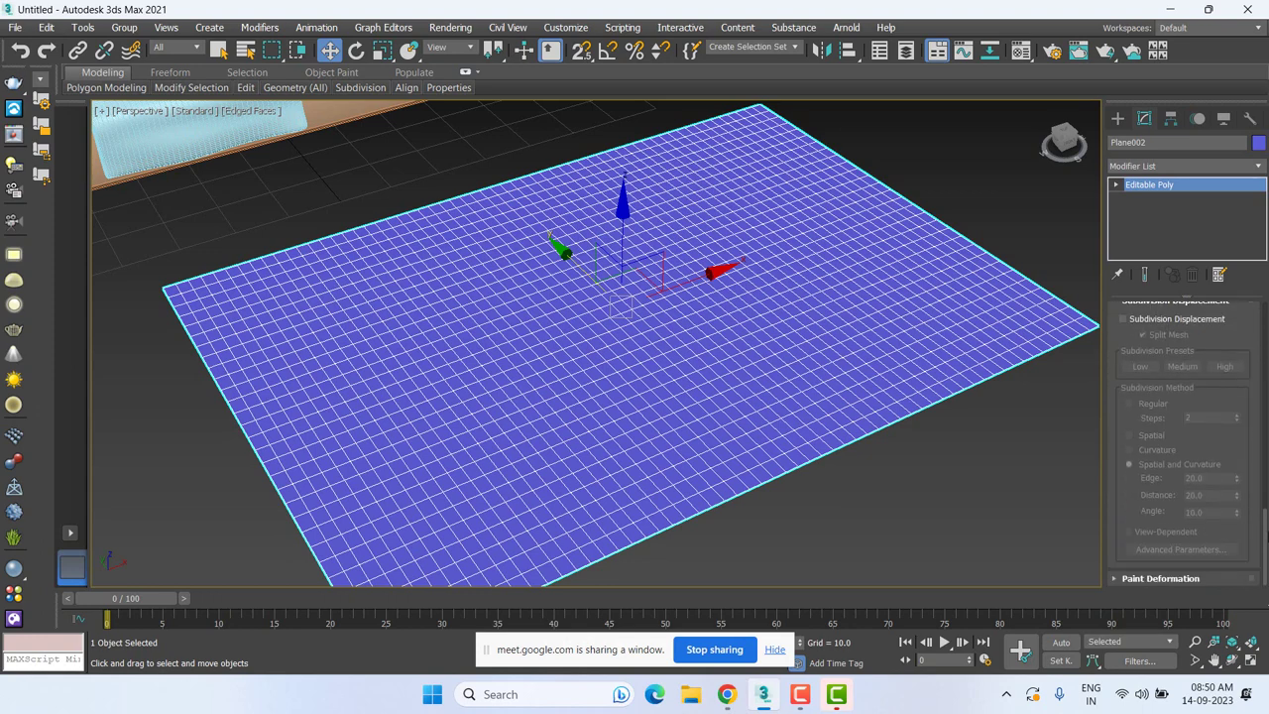
scroll(1112, 191, "up", 2)
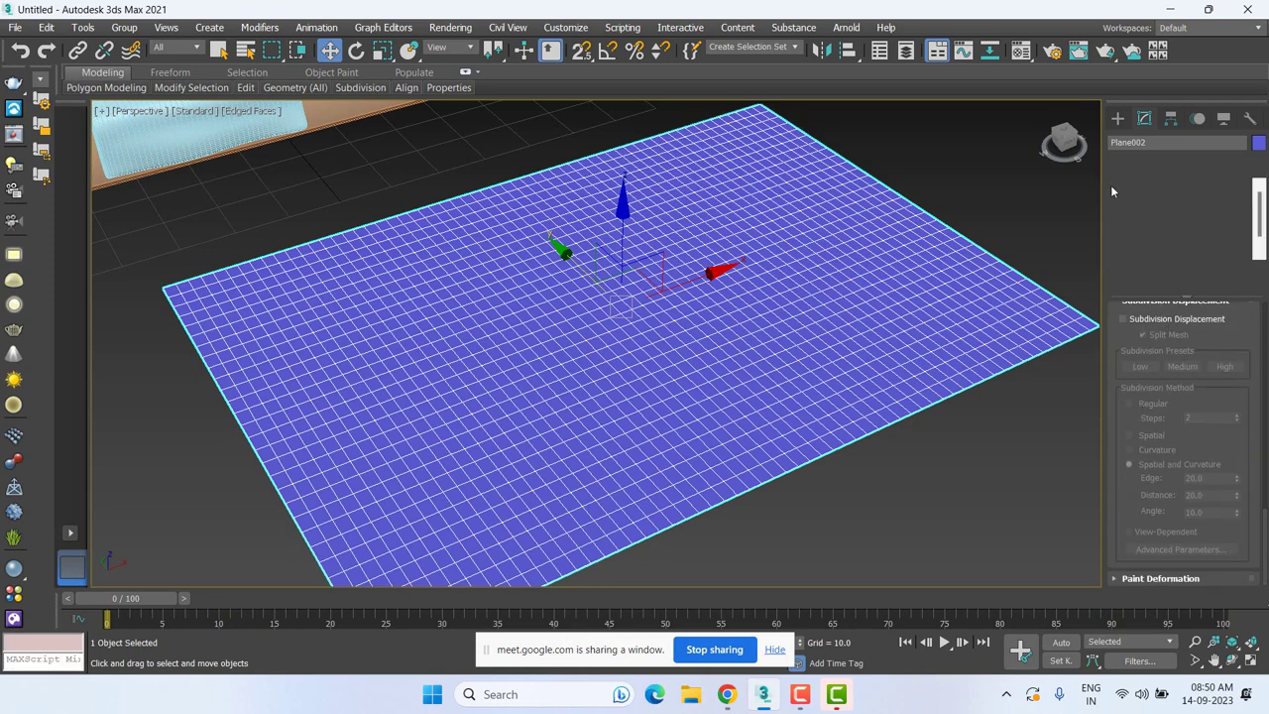
left_click(1144, 198)
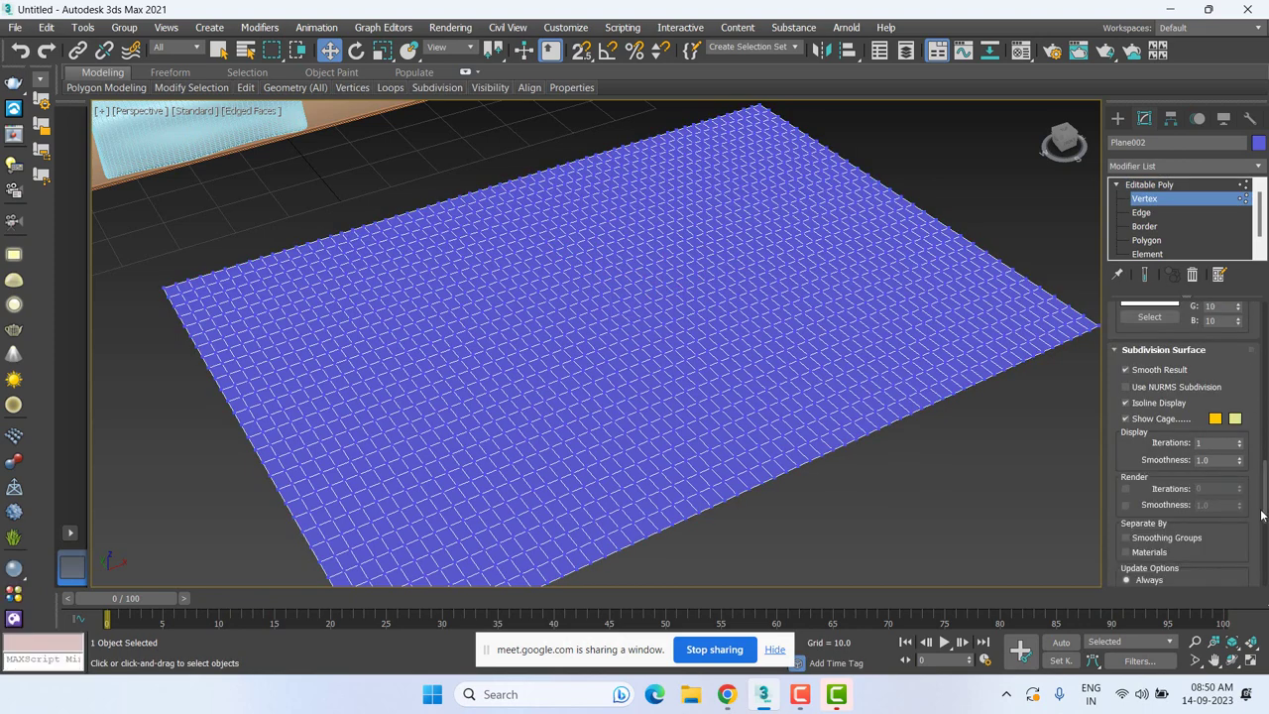
Scroll the command panel down and expand the Paint Deformation rollout.
mouse_move(1261, 515)
left_mouse_down()
mouse_move(1266, 582)
mouse_move(1266, 392)
left_mouse_up()
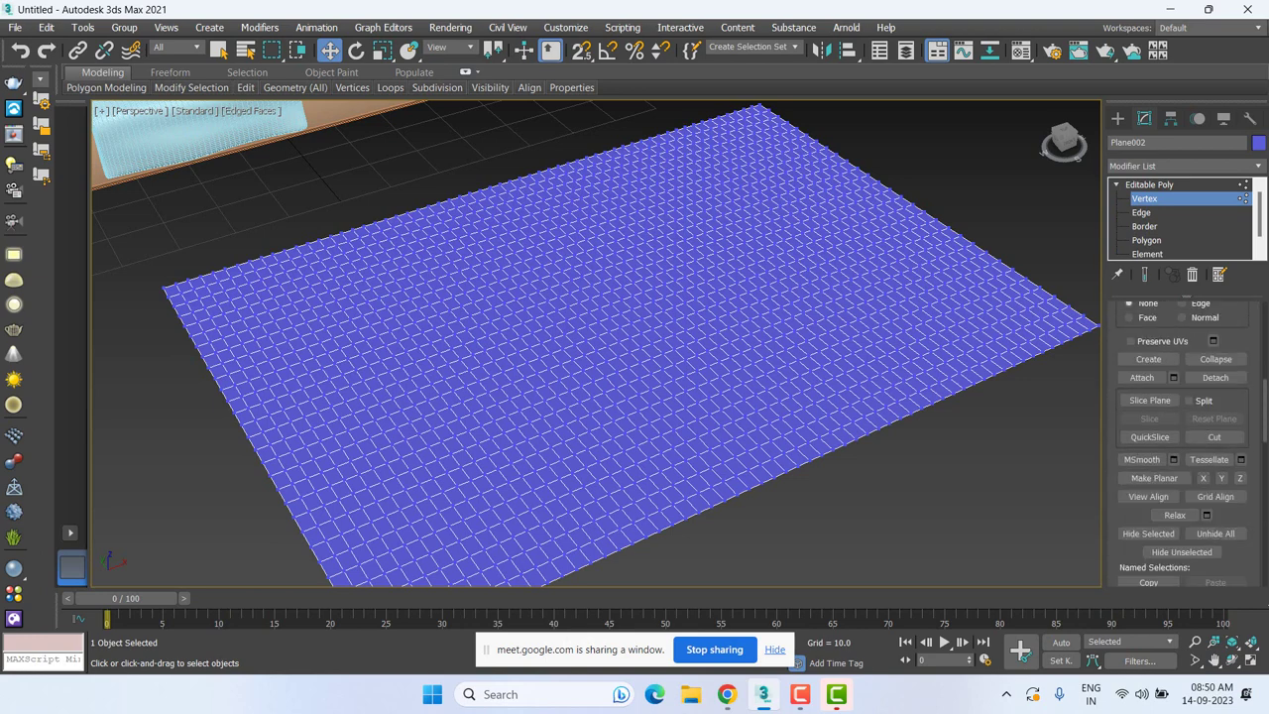
left_click_drag(1265, 391, 1266, 337)
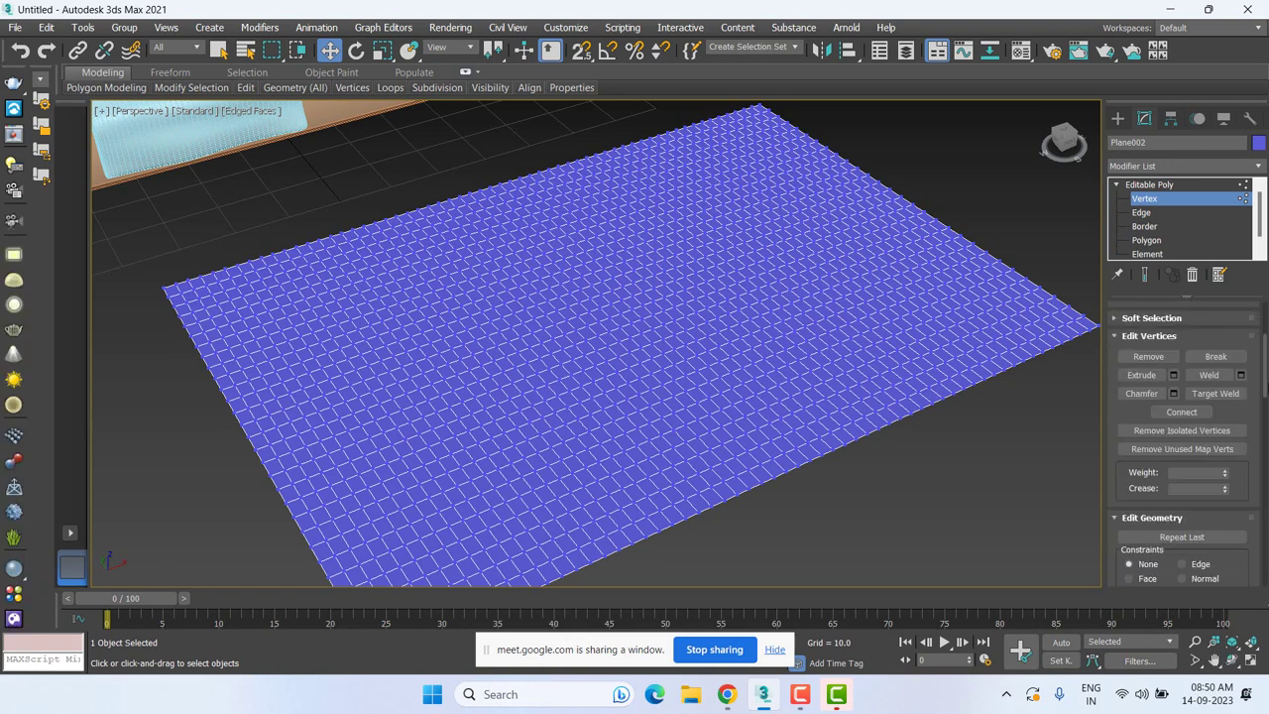
left_click_drag(1266, 337, 1265, 287)
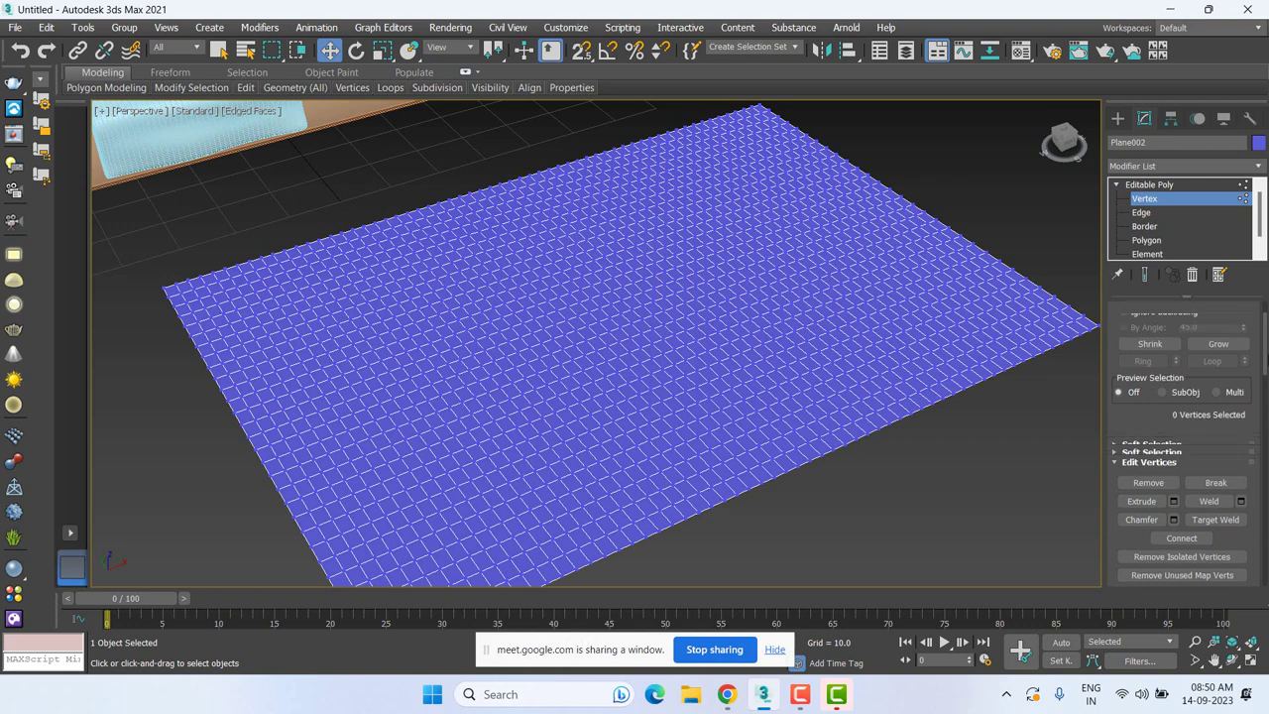
scroll(1180, 446, "up", 3)
scroll(1179, 446, "up", 3)
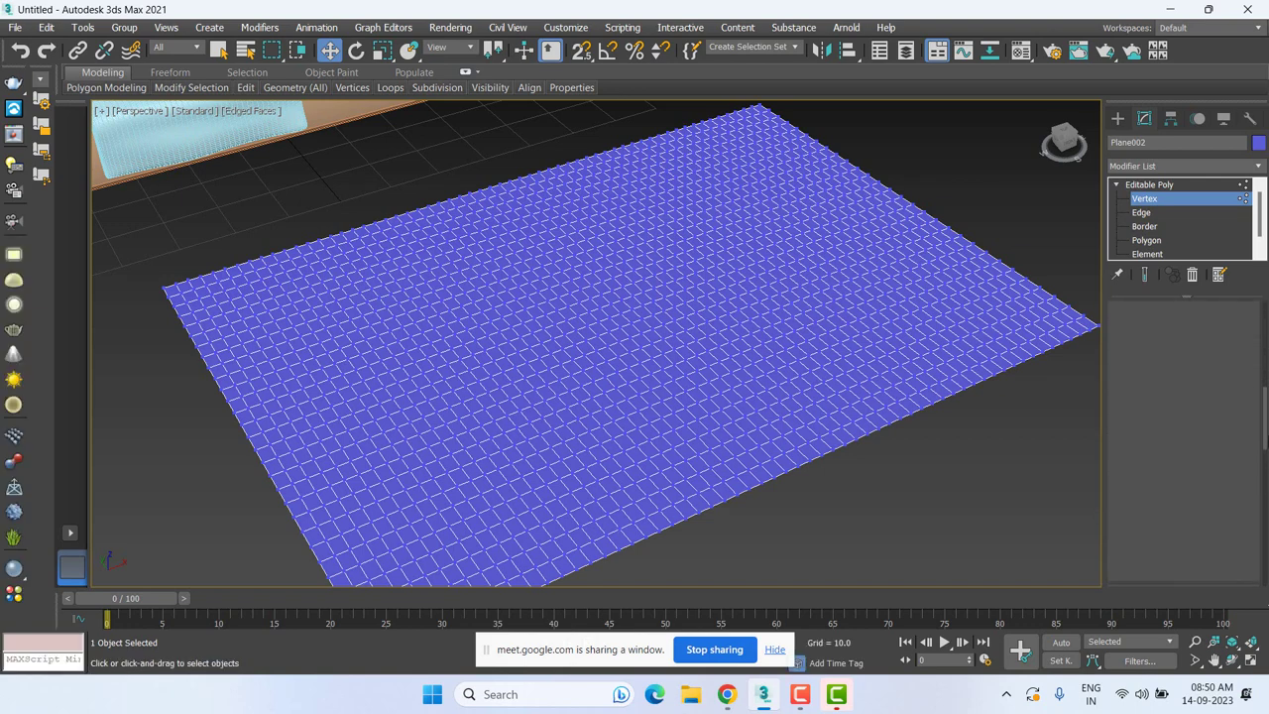
scroll(1179, 436, "down", 3)
scroll(1179, 436, "down", 3)
scroll(1179, 436, "down", 3)
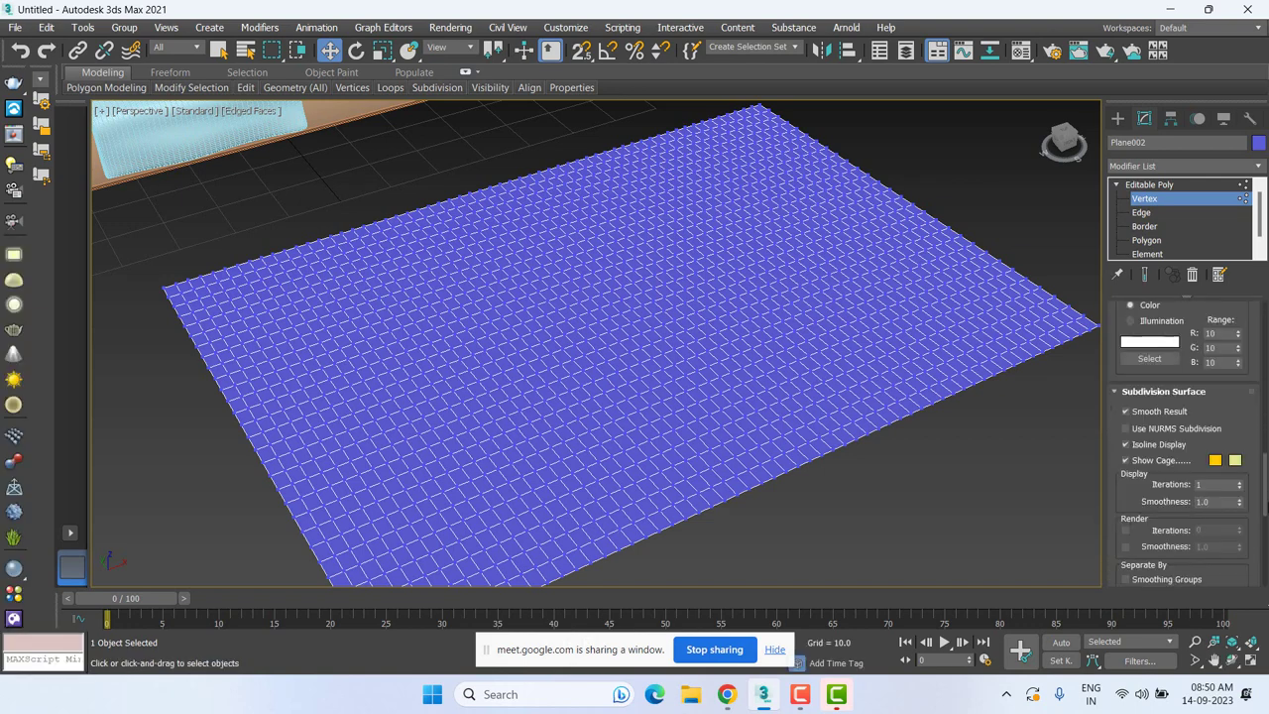
scroll(1179, 436, "down", 2)
scroll(1179, 437, "down", 3)
scroll(1179, 436, "down", 3)
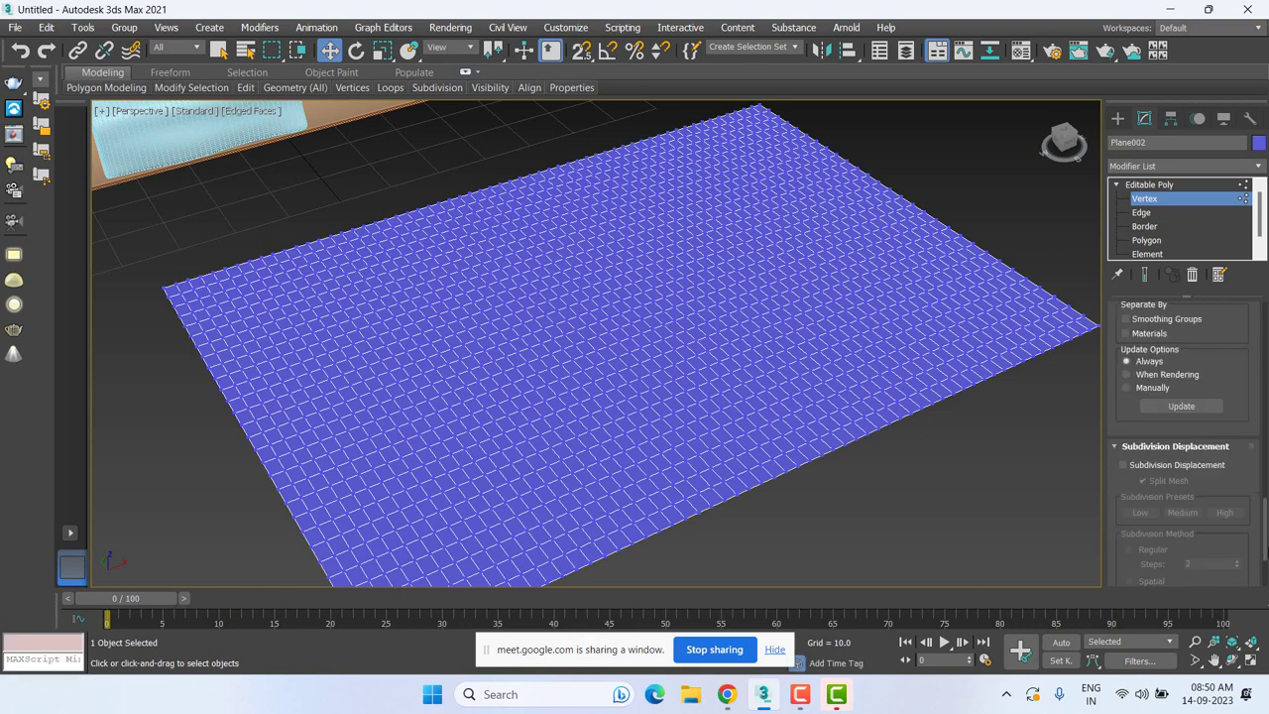
scroll(1130, 579, "down", 3)
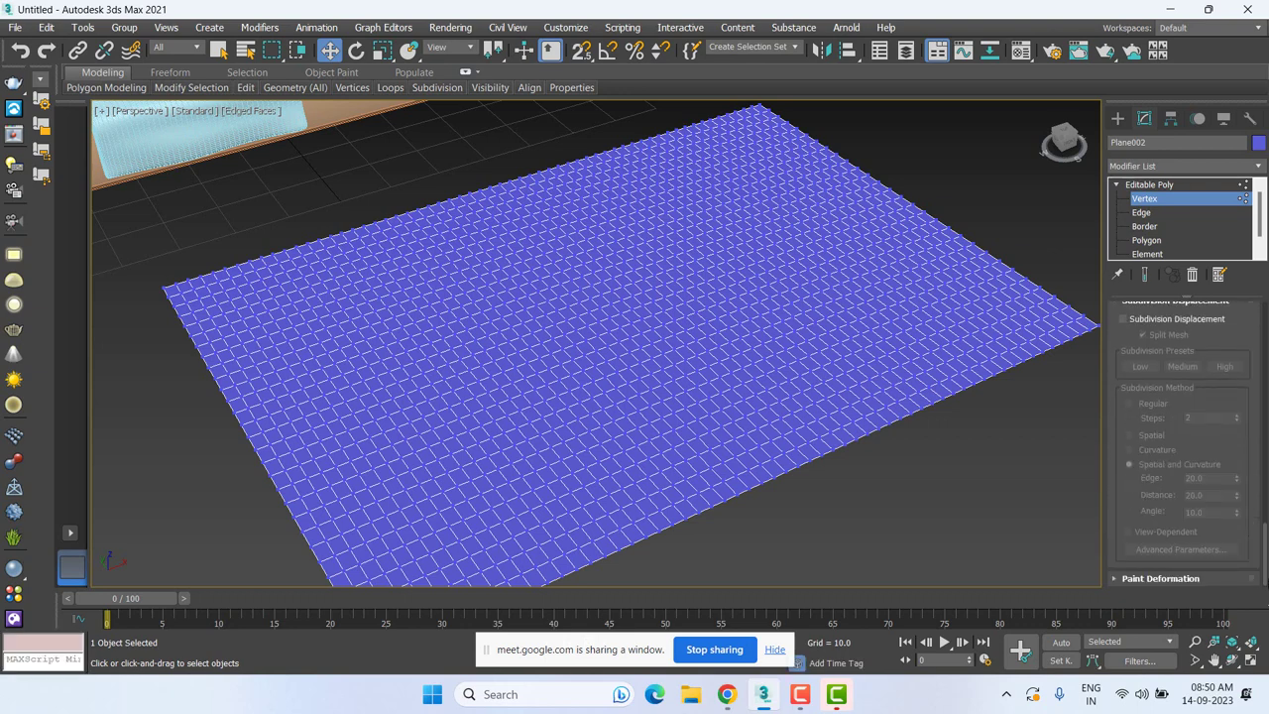
left_click(1129, 578)
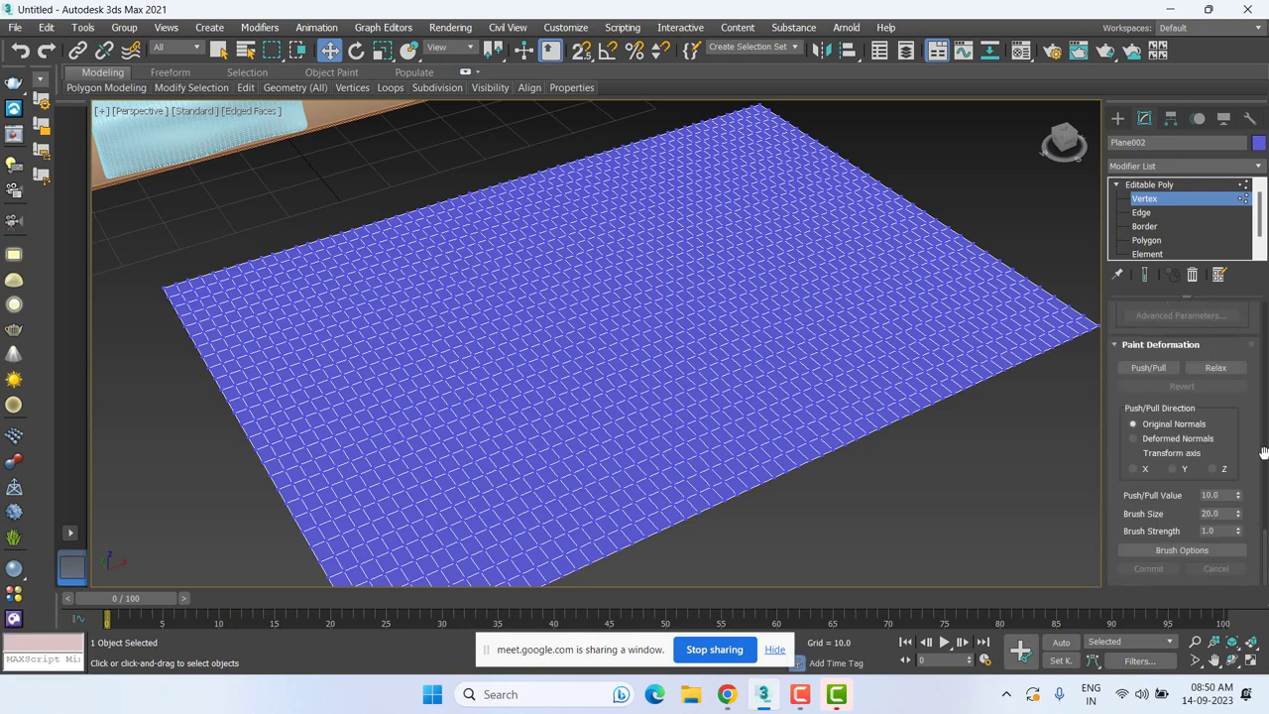
Paint test bumps with Push/Pull on the blue plane, undo them, and lower the Push/Pull Value.
left_click(1140, 369)
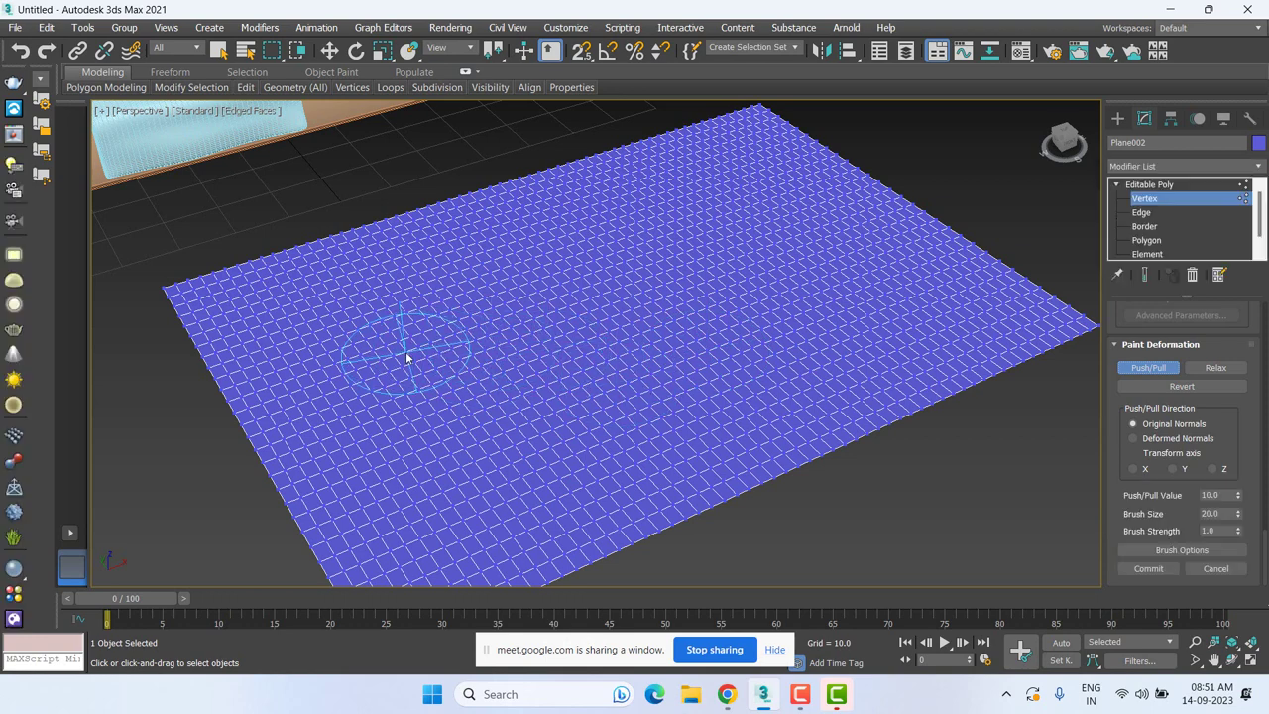
mouse_move(410, 354)
left_mouse_down()
mouse_move(403, 407)
mouse_move(585, 367)
mouse_move(679, 368)
left_mouse_up()
mouse_move(694, 288)
left_mouse_down()
mouse_move(808, 308)
mouse_move(751, 377)
left_mouse_up()
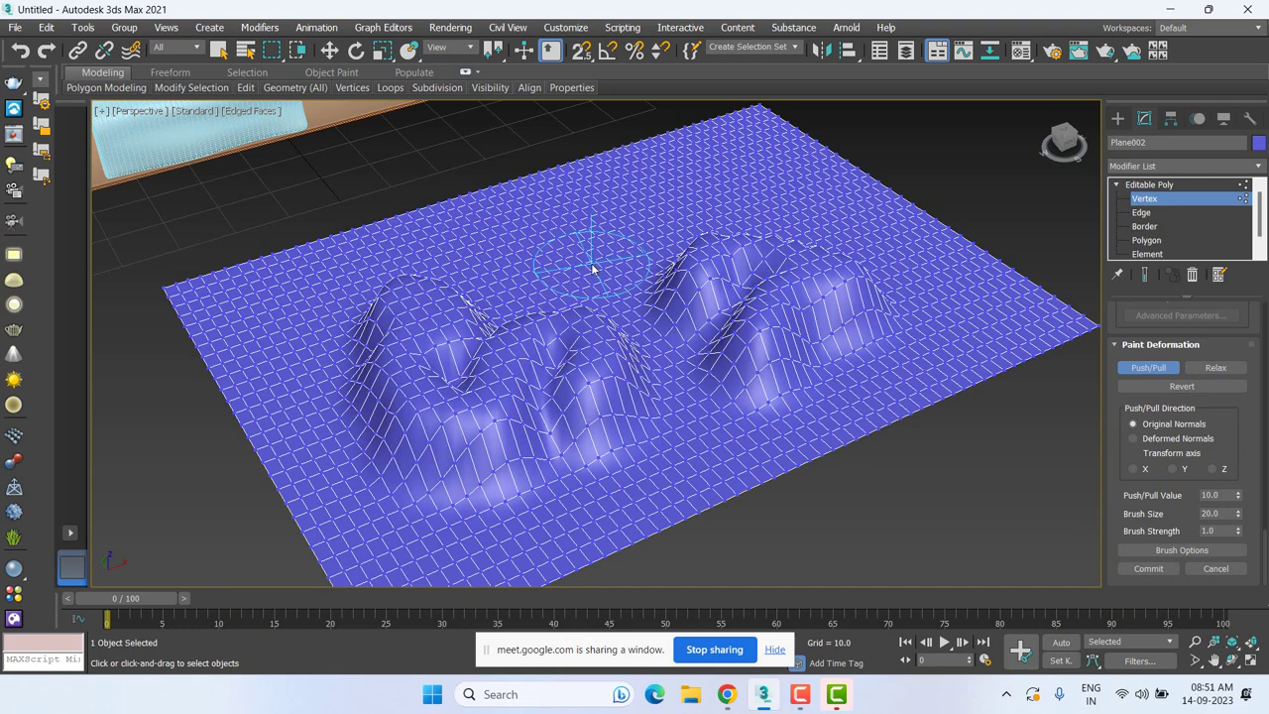
key("ctrl+z")
key("ctrl+z")
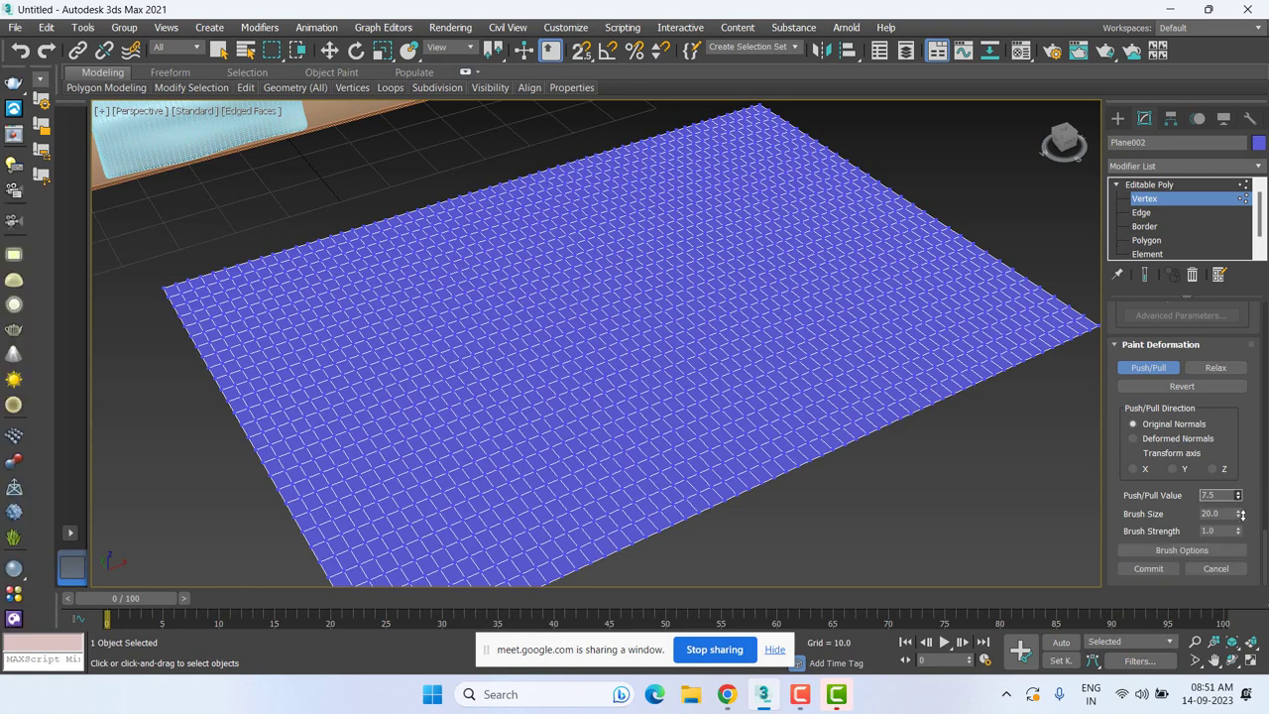
left_click_drag(1238, 507, 1245, 532)
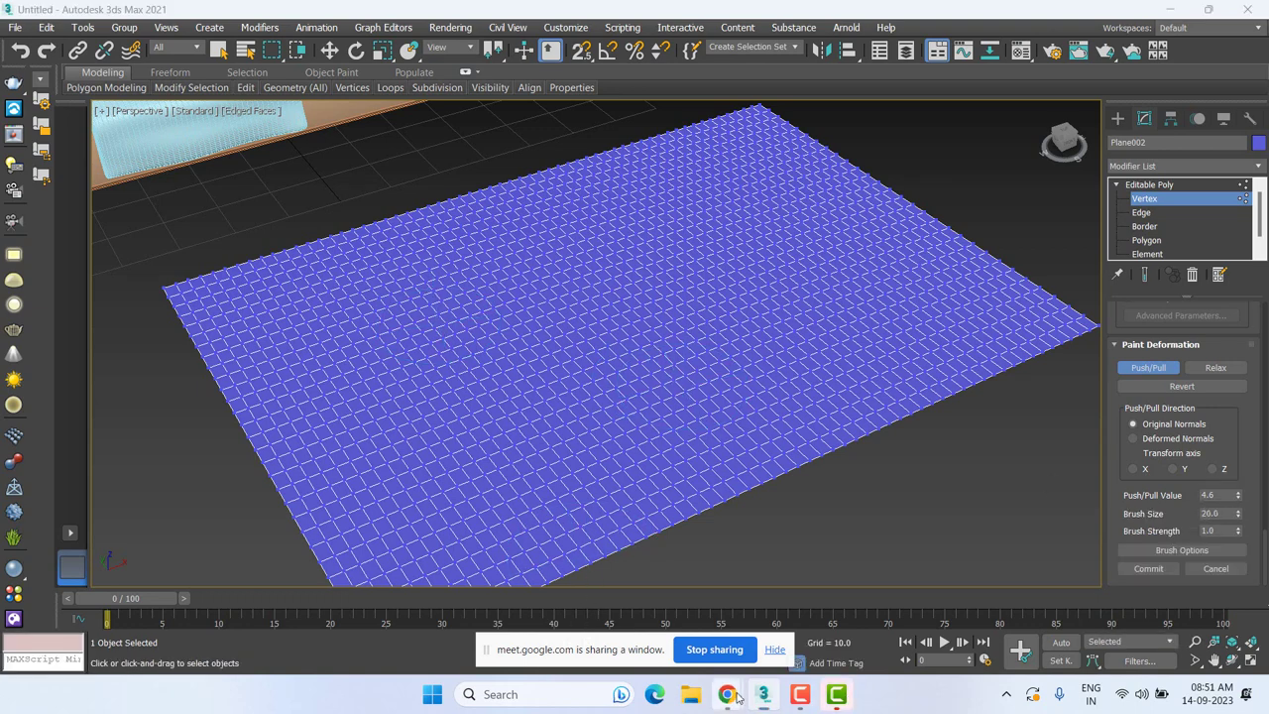
mouse_move(726, 694)
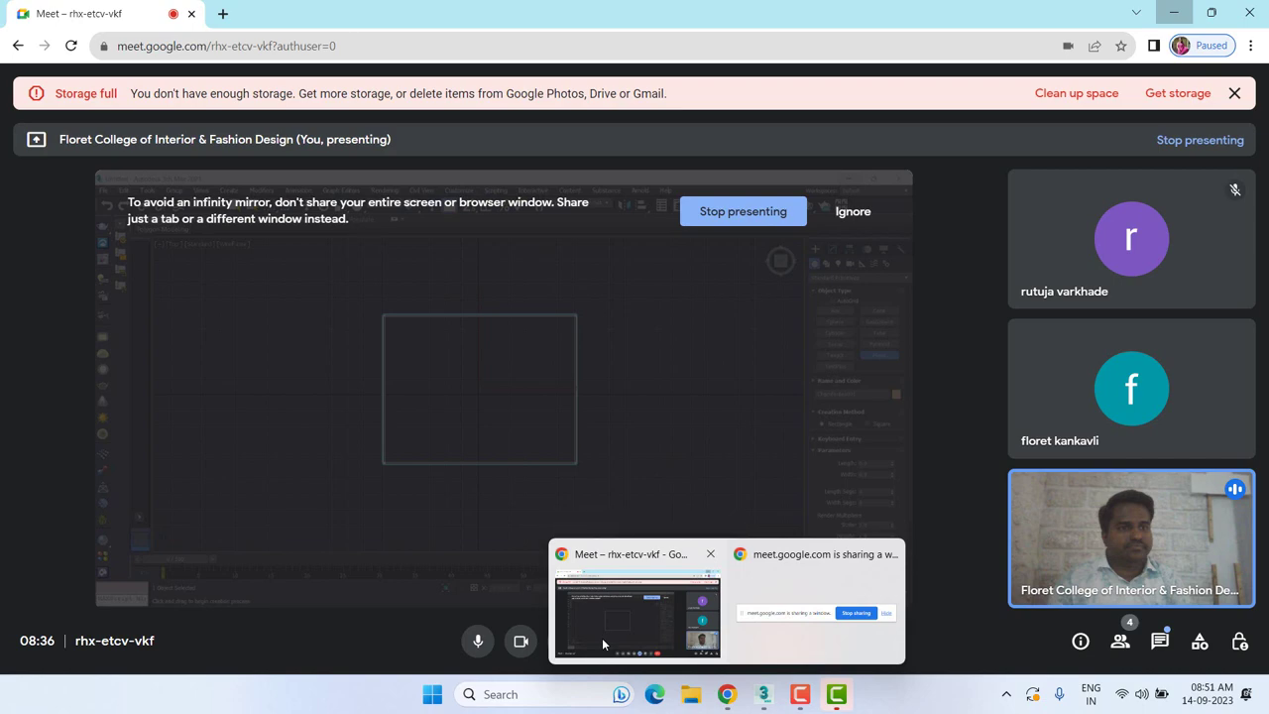
Return to 3ds Max, leave vertex level, and delete the blue plane.
left_click(601, 638)
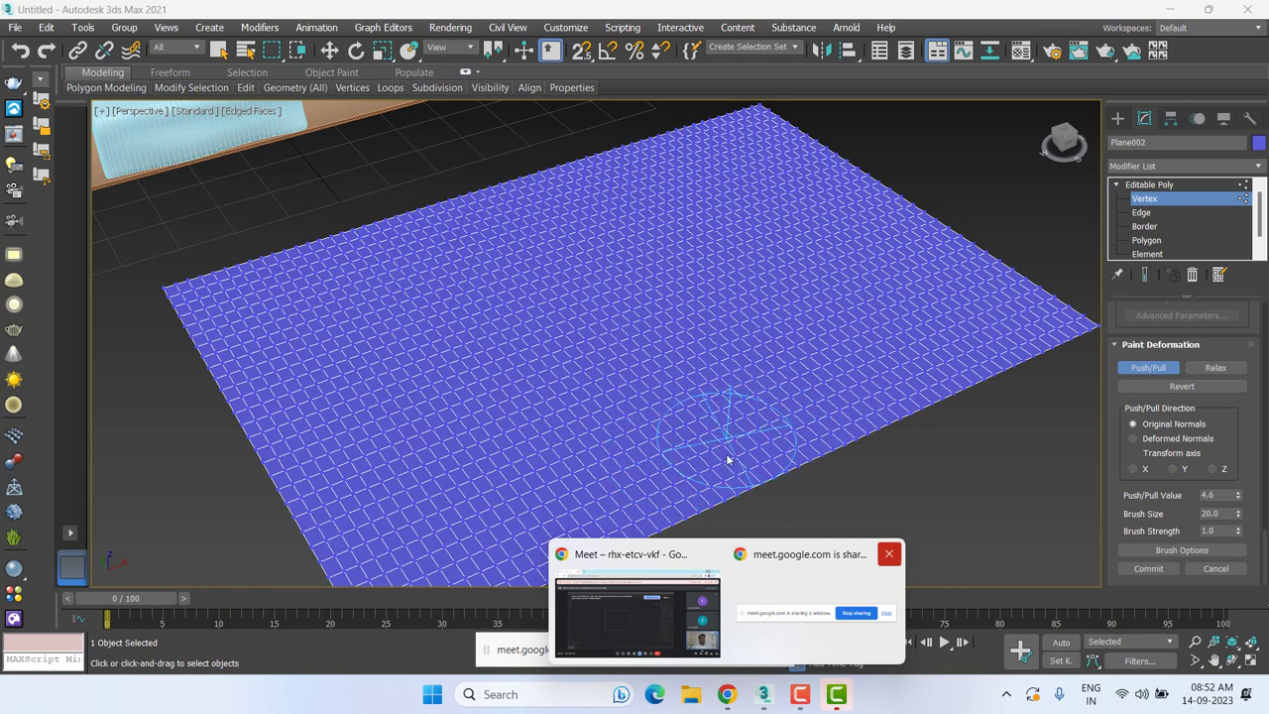
left_click(1180, 185)
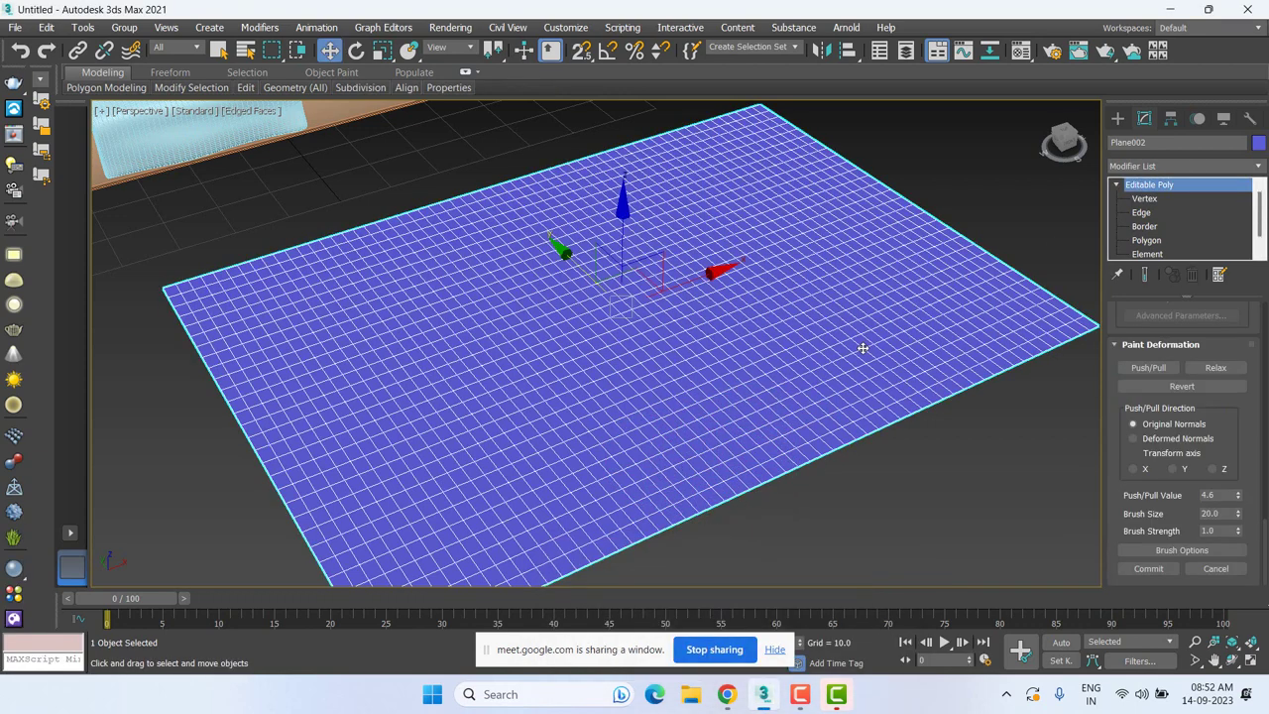
key("Delete")
Draw a new 29 × 59 plane in front of the tabletop and convert it to Editable Poly.
left_click(1117, 118)
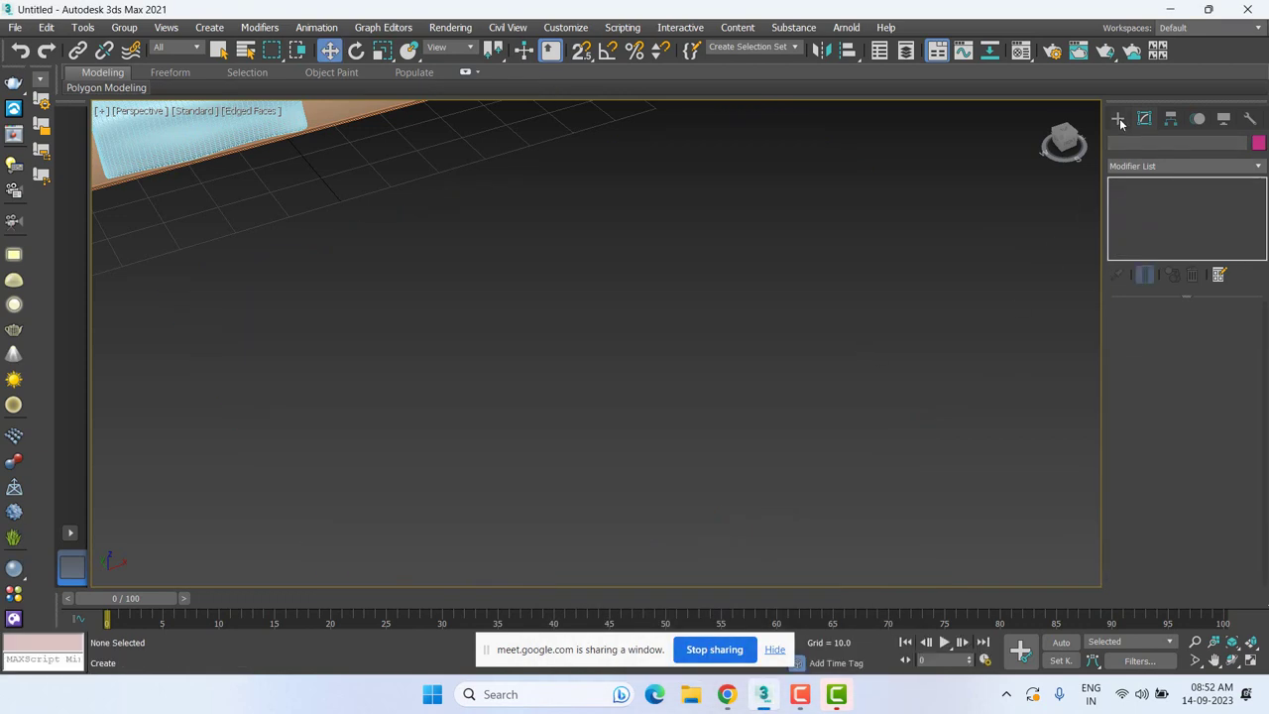
left_click(1216, 283)
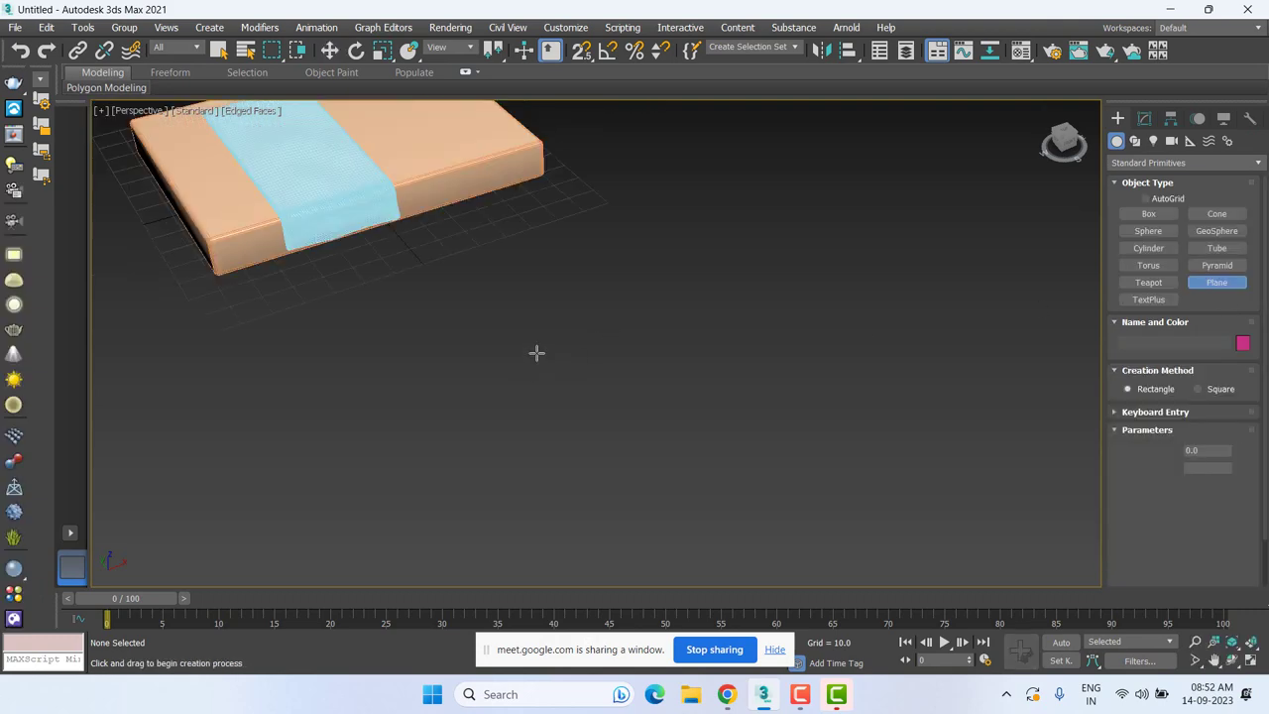
scroll(535, 351, "down", 2)
left_click_drag(360, 354, 512, 433)
left_click_drag(685, 471, 964, 422)
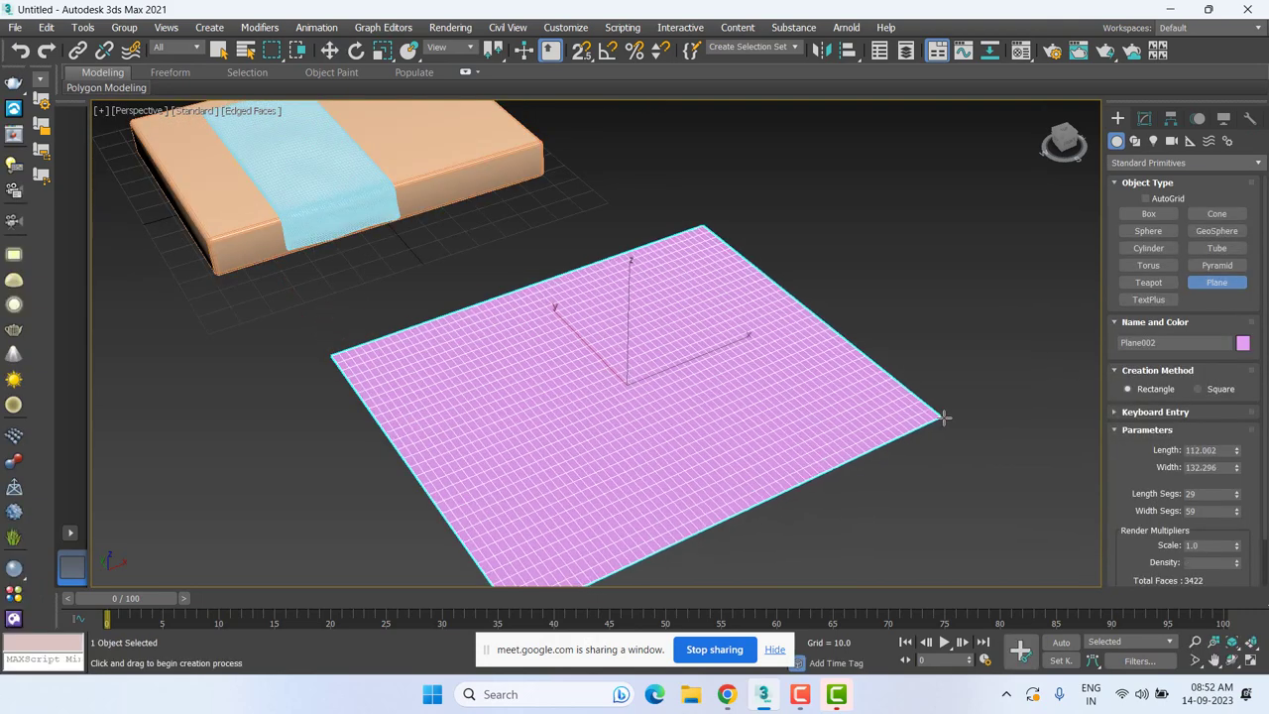
right_click(964, 422)
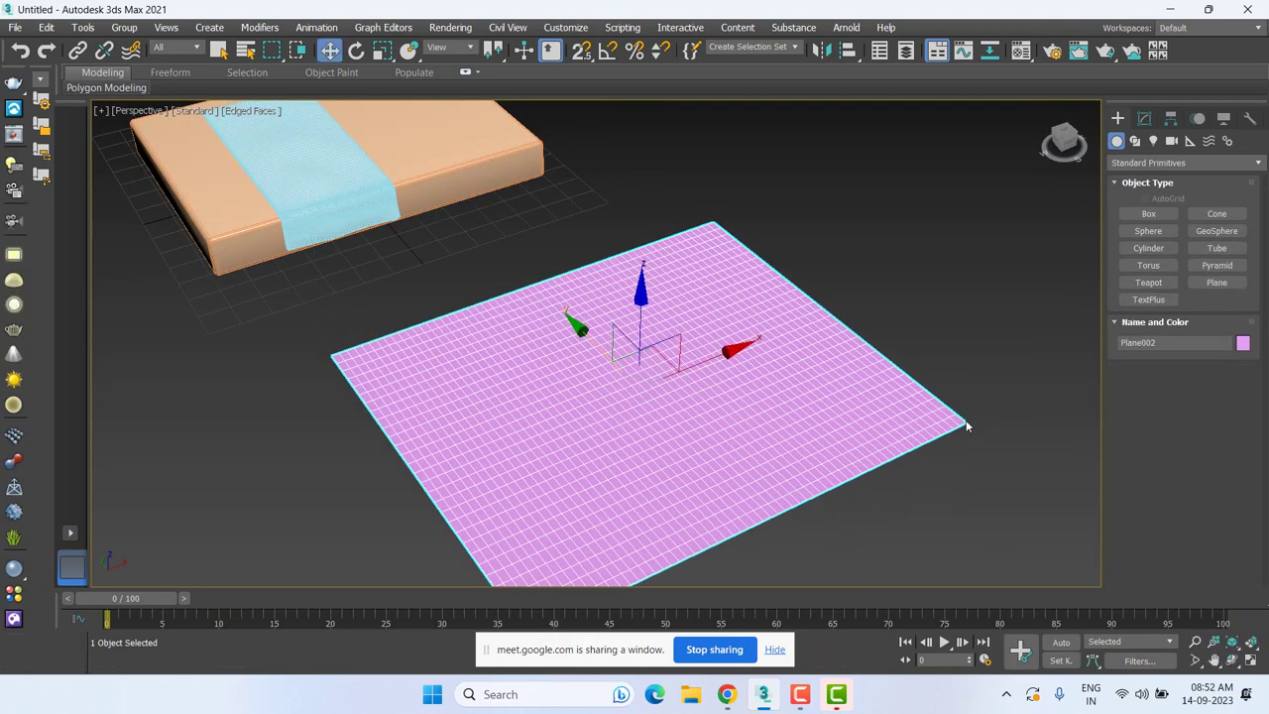
right_click(761, 414)
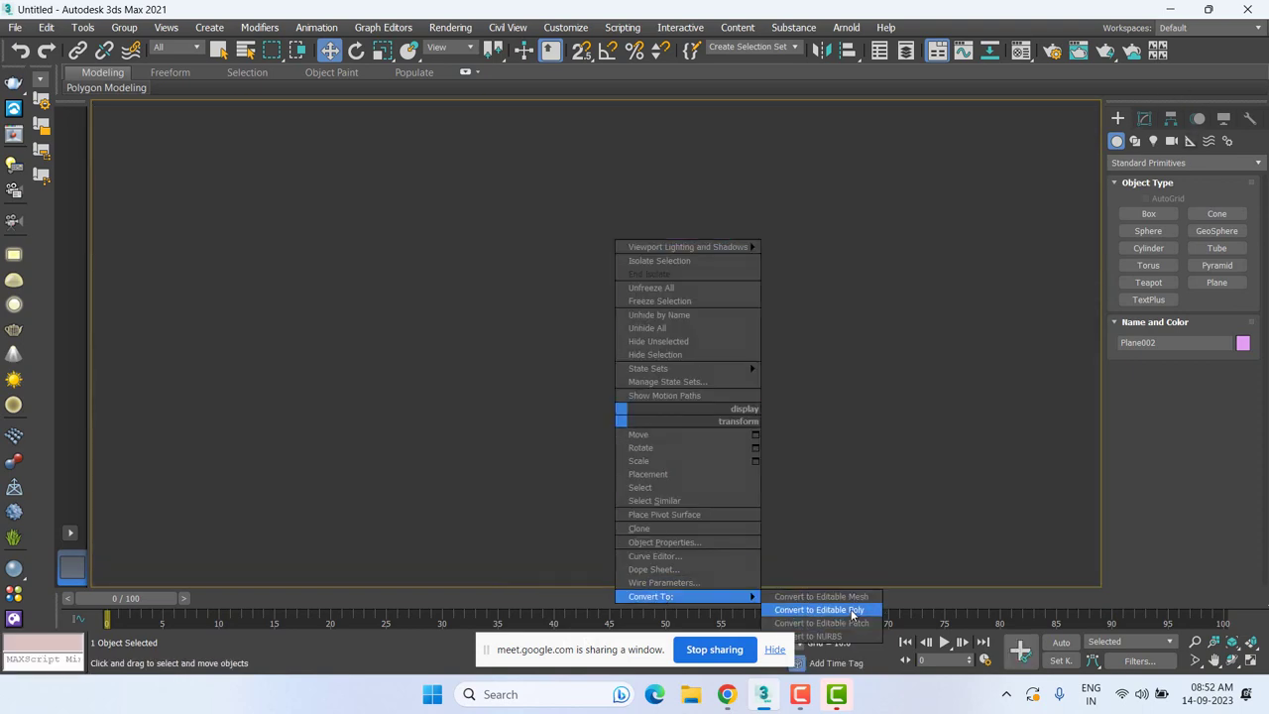
left_click(850, 611)
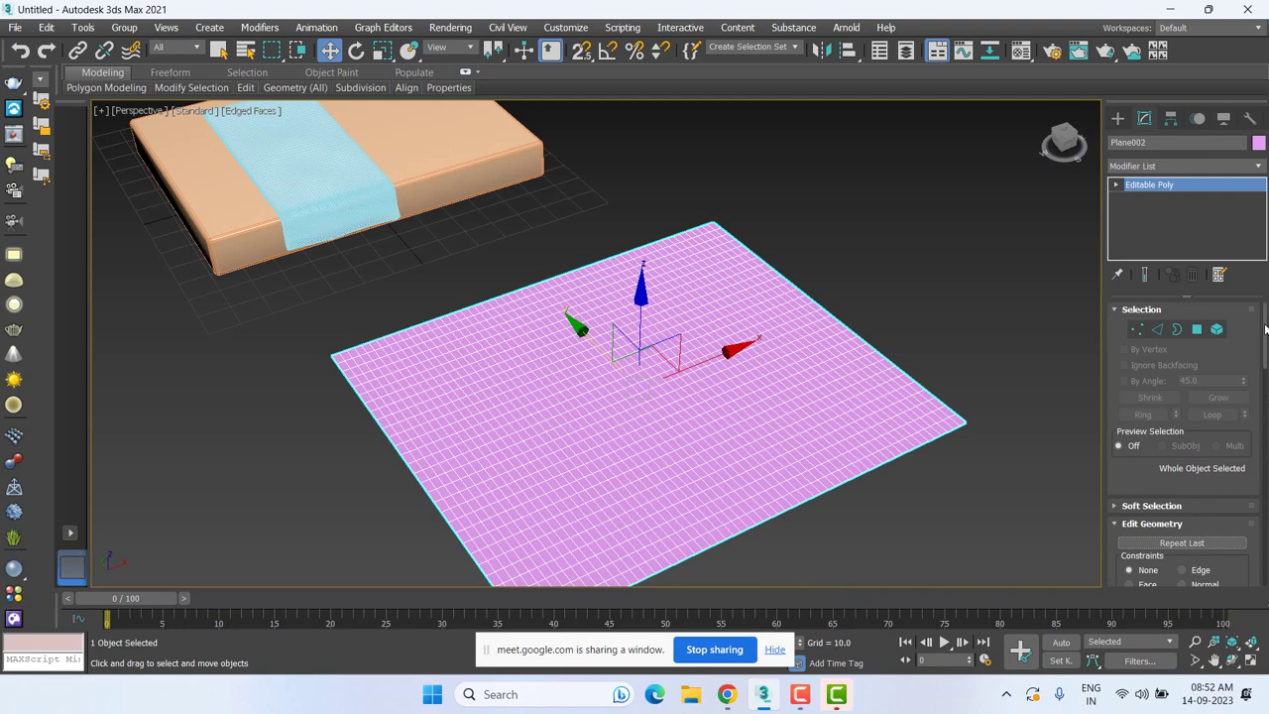
Activate Push/Pull painting and set the brush size to 4.834.
left_click_drag(1265, 329, 1265, 555)
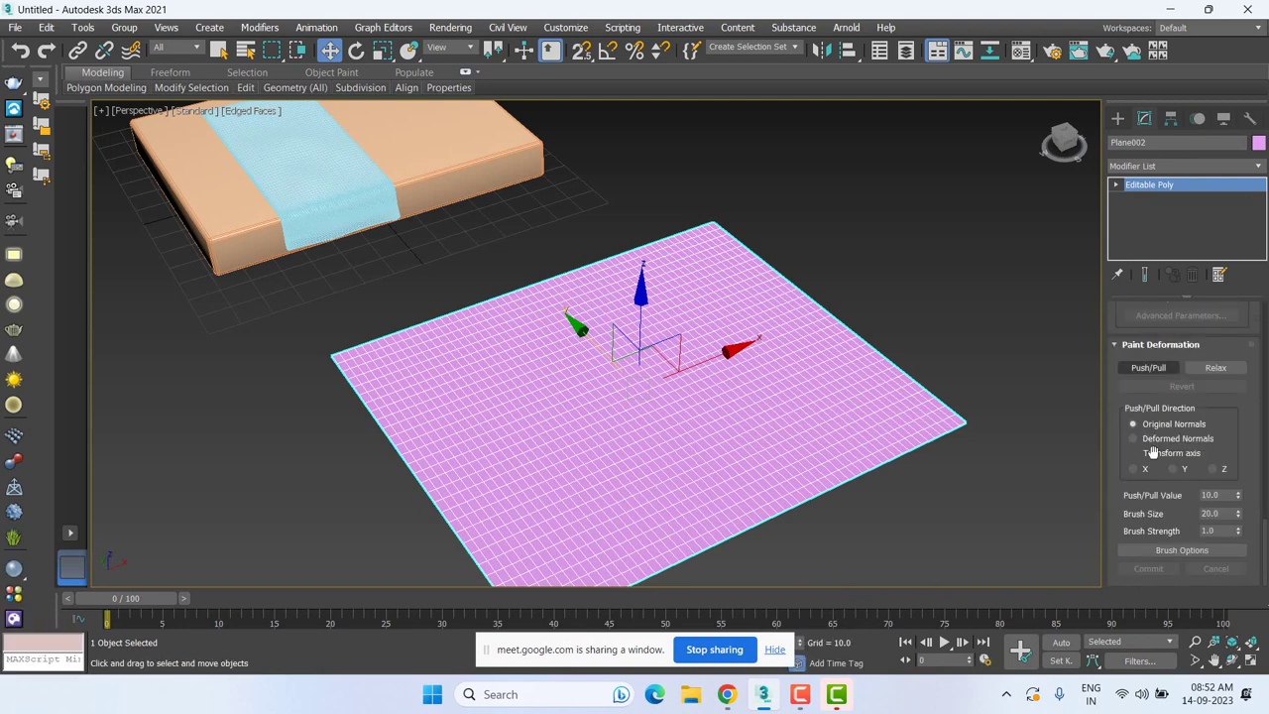
left_click(1150, 367)
left_click(1149, 368)
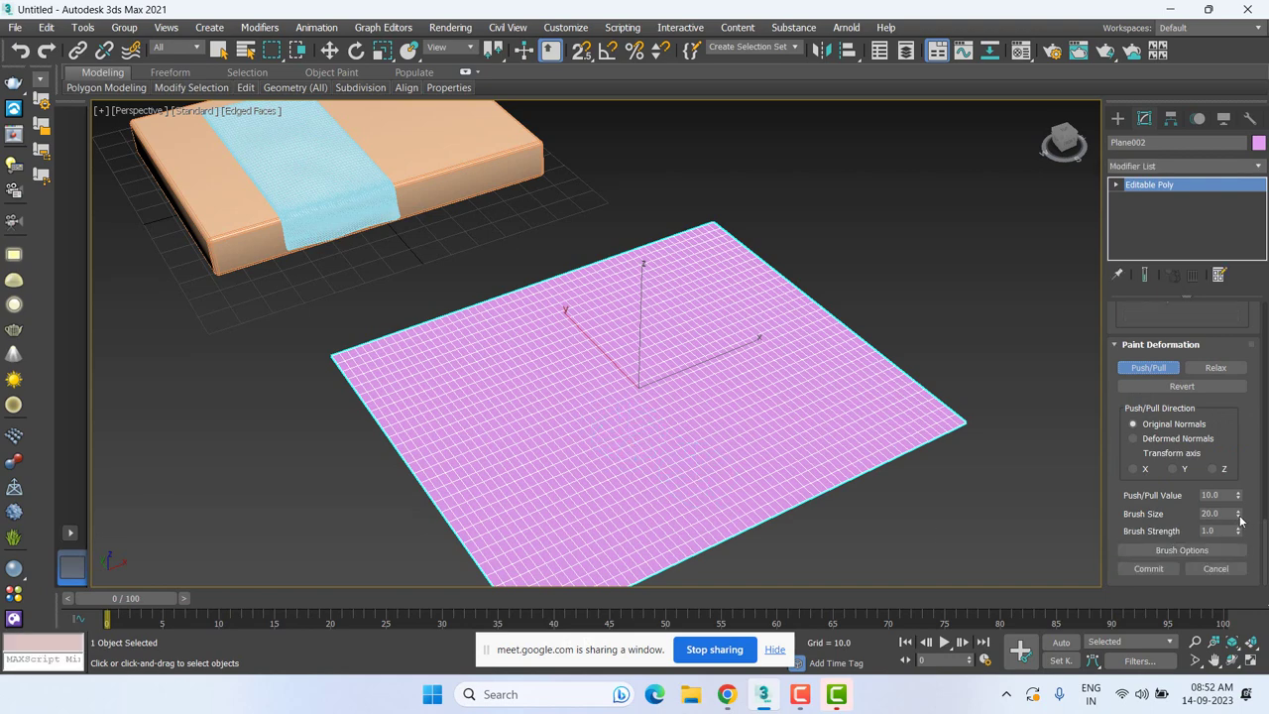
left_click_drag(1238, 525, 1244, 578)
left_click_drag(1241, 514, 1241, 494)
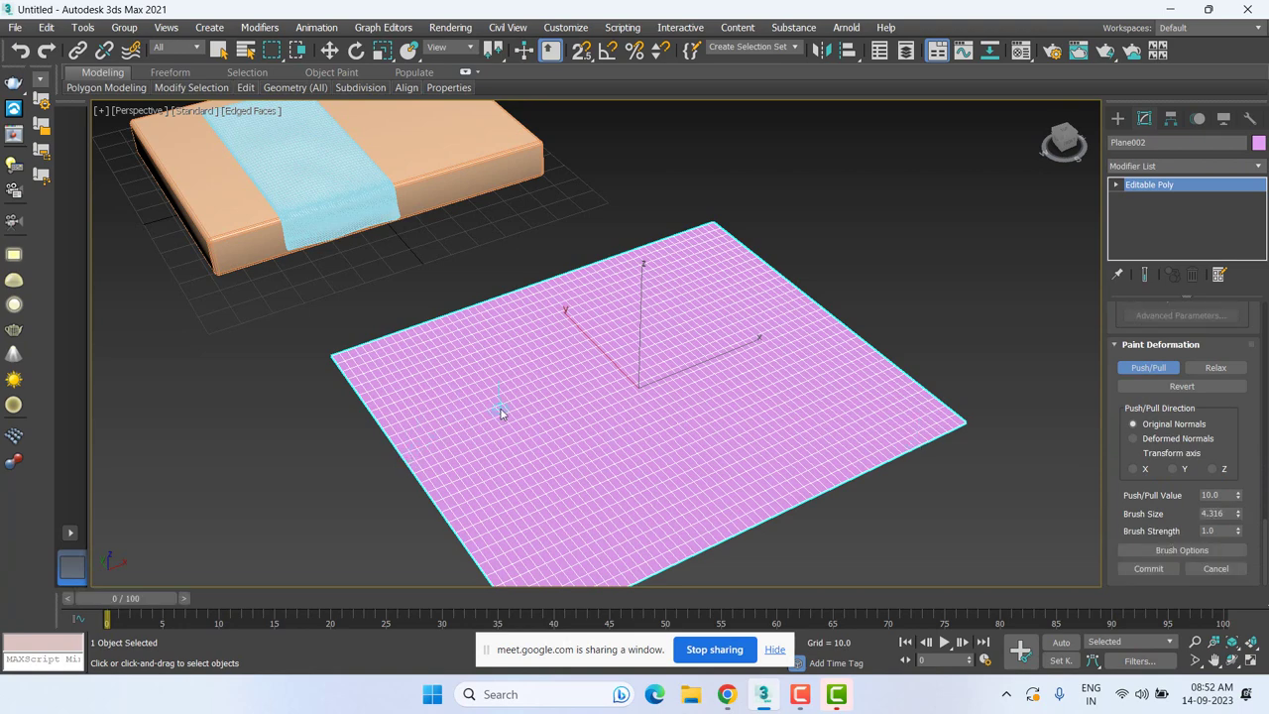
left_click_drag(1237, 514, 1236, 507)
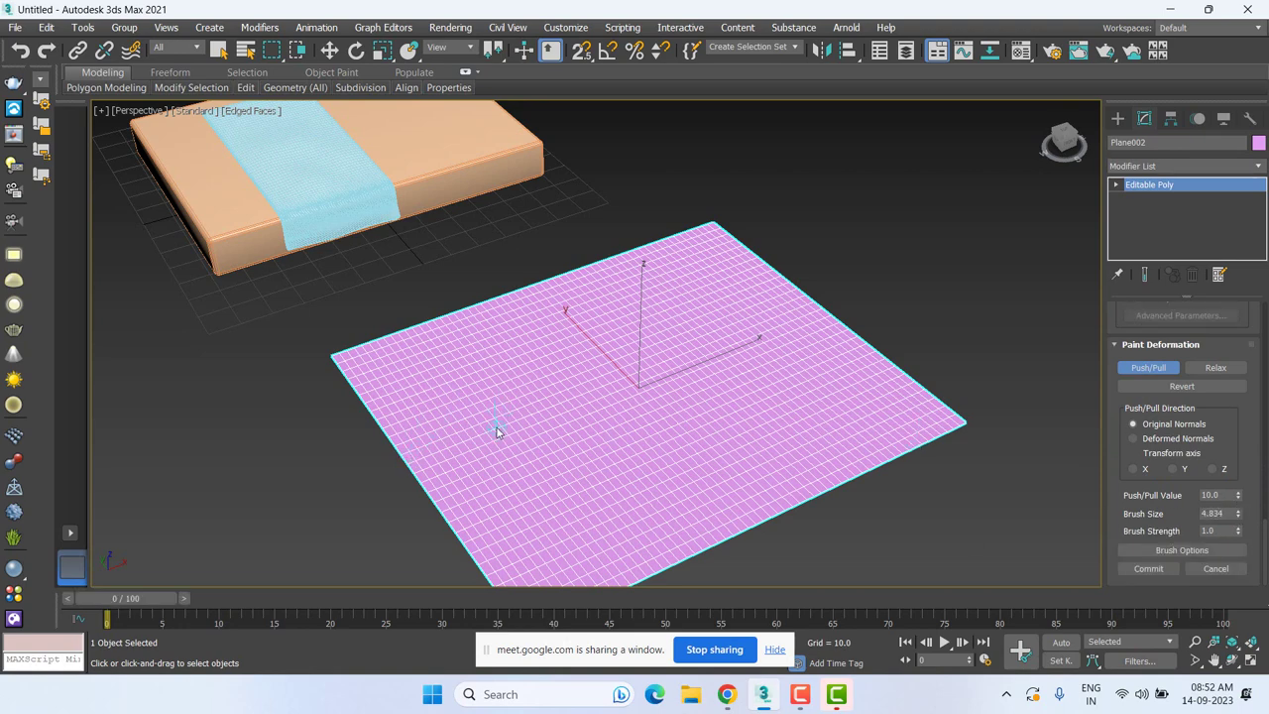
Paint a test bump, undo it, and lower the Push/Pull Value to 1.9.
left_click_drag(501, 420, 486, 442)
key("ctrl+z")
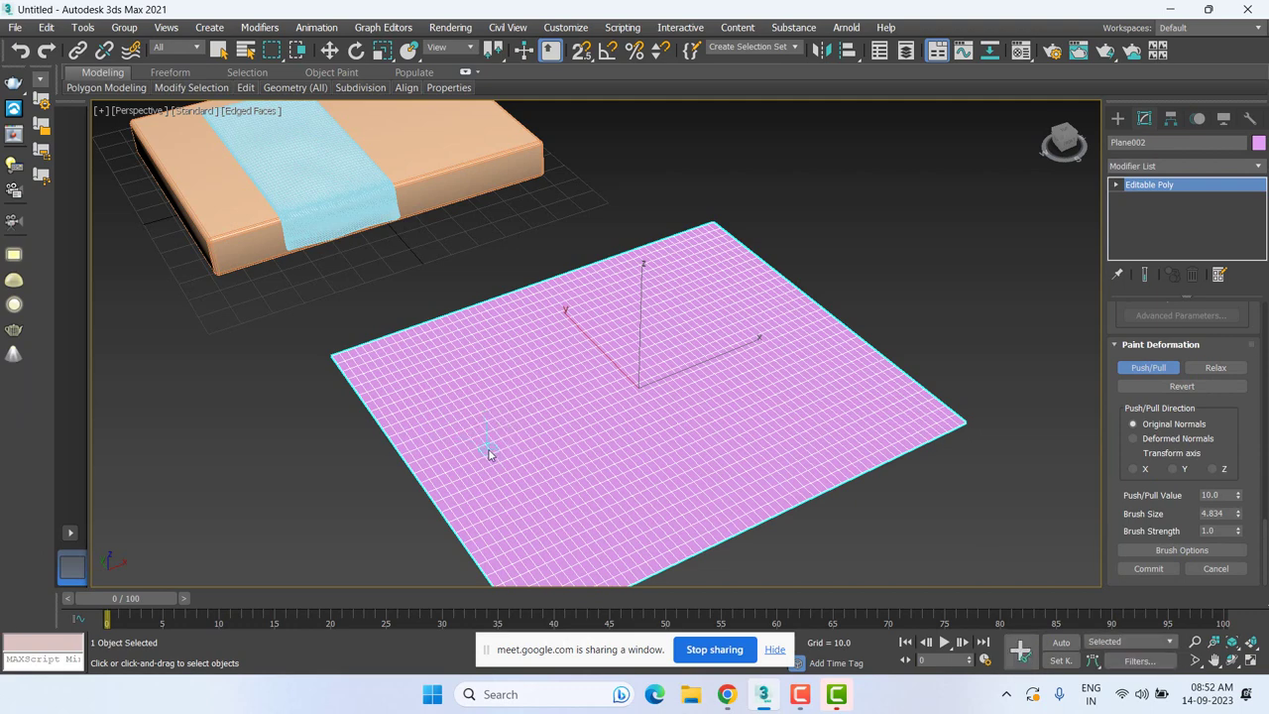
left_click_drag(1238, 500, 1240, 525)
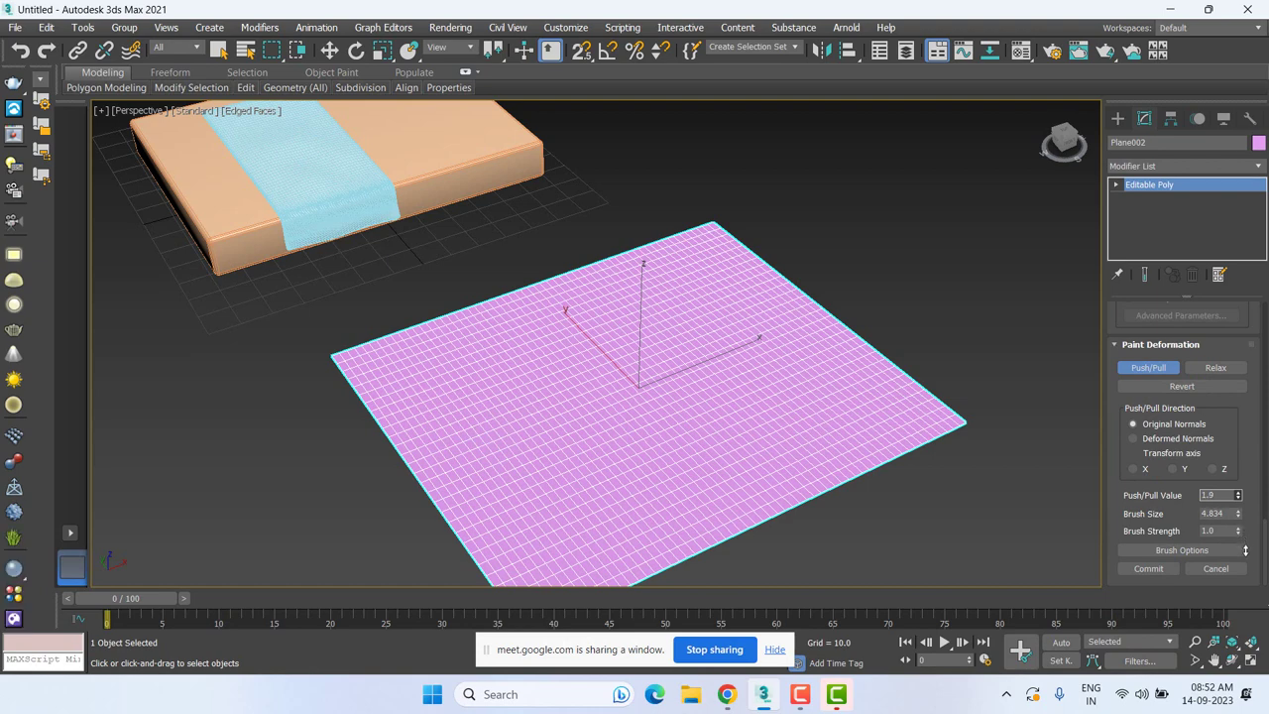
Paint shallow ripples across Plane002, varying Push/Pull Value from 1.4 up to 2.484.
left_click_drag(1244, 545, 1245, 555)
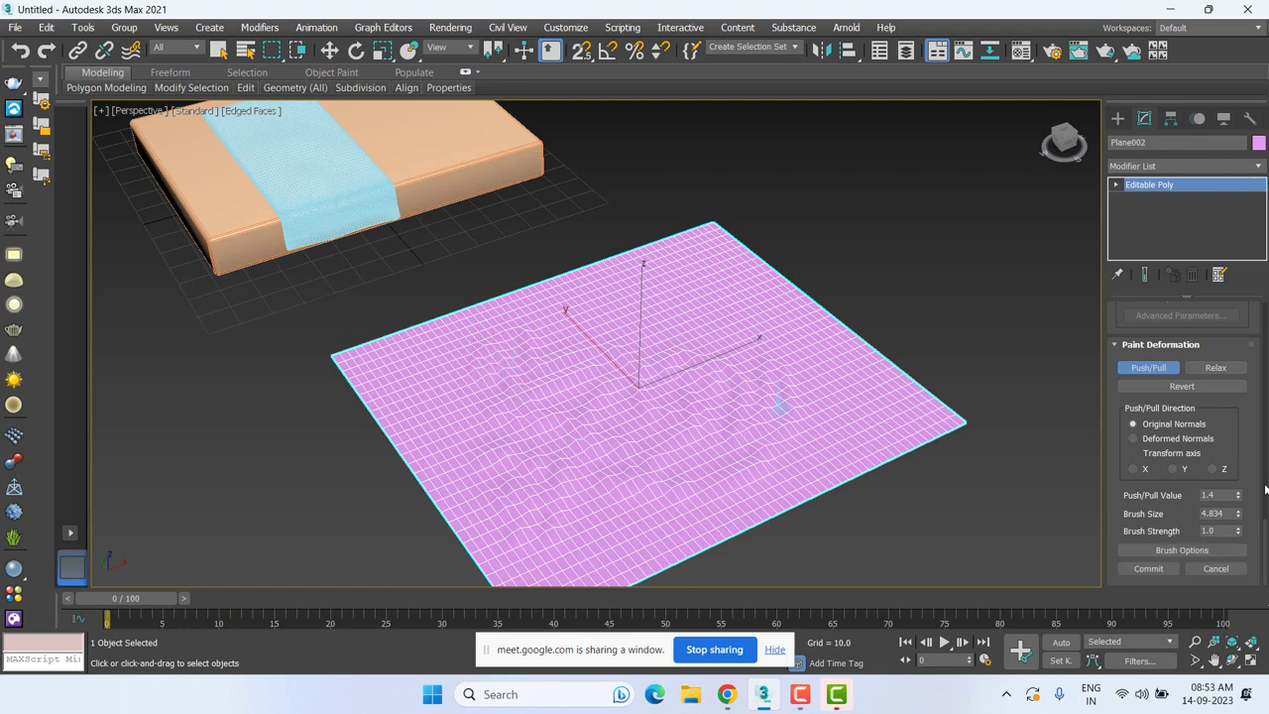
left_click_drag(1237, 496, 1238, 481)
mouse_move(453, 376)
left_mouse_down()
mouse_move(453, 419)
mouse_move(587, 397)
left_mouse_up()
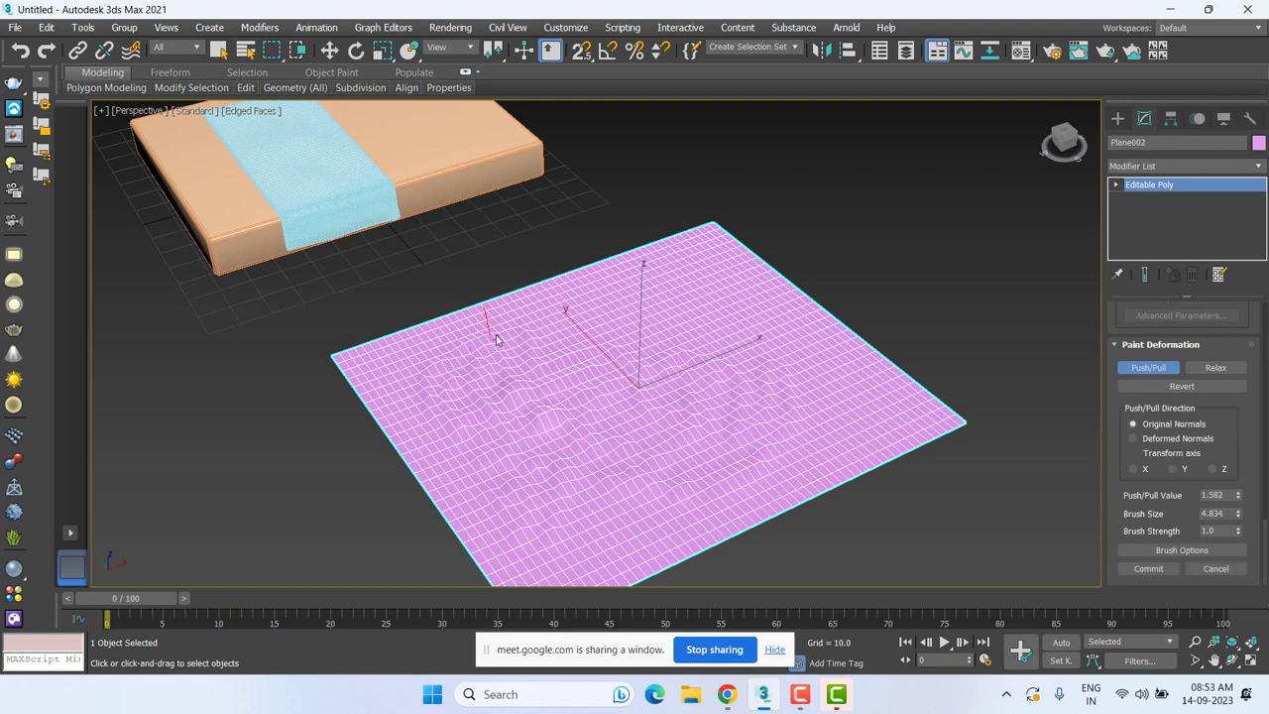
left_click_drag(1238, 495, 1245, 448)
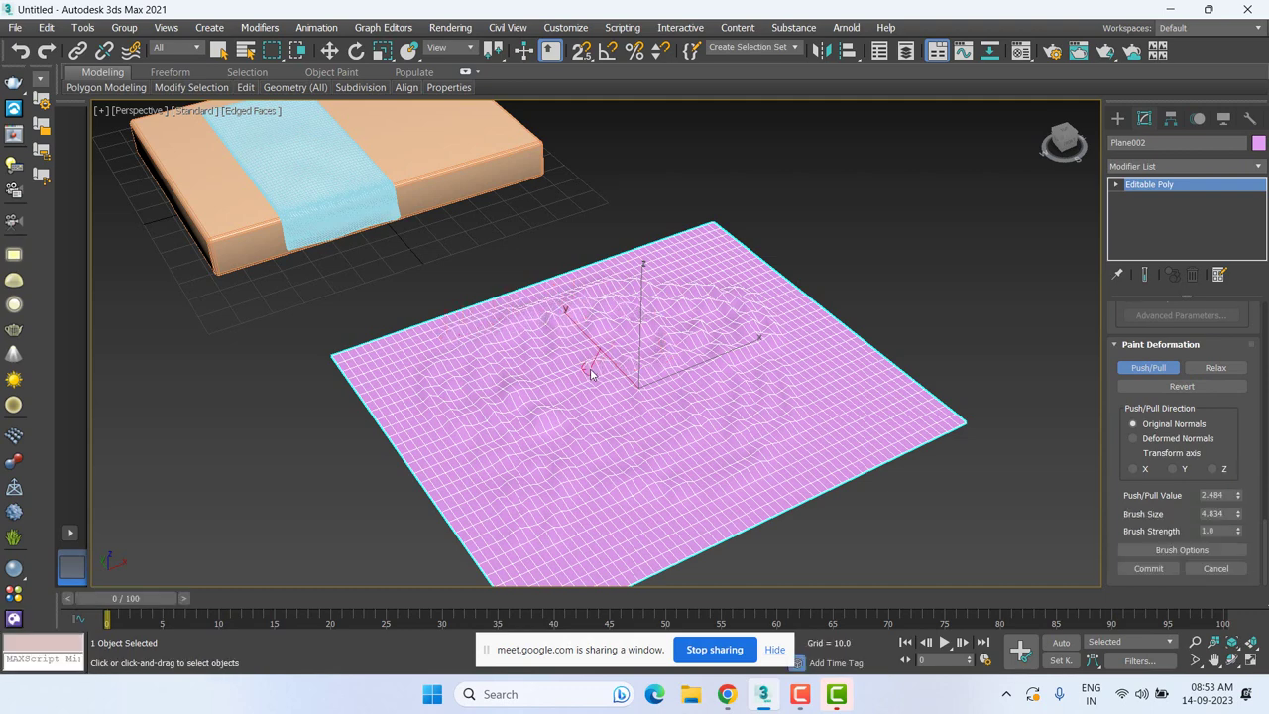
left_click_drag(685, 354, 801, 445)
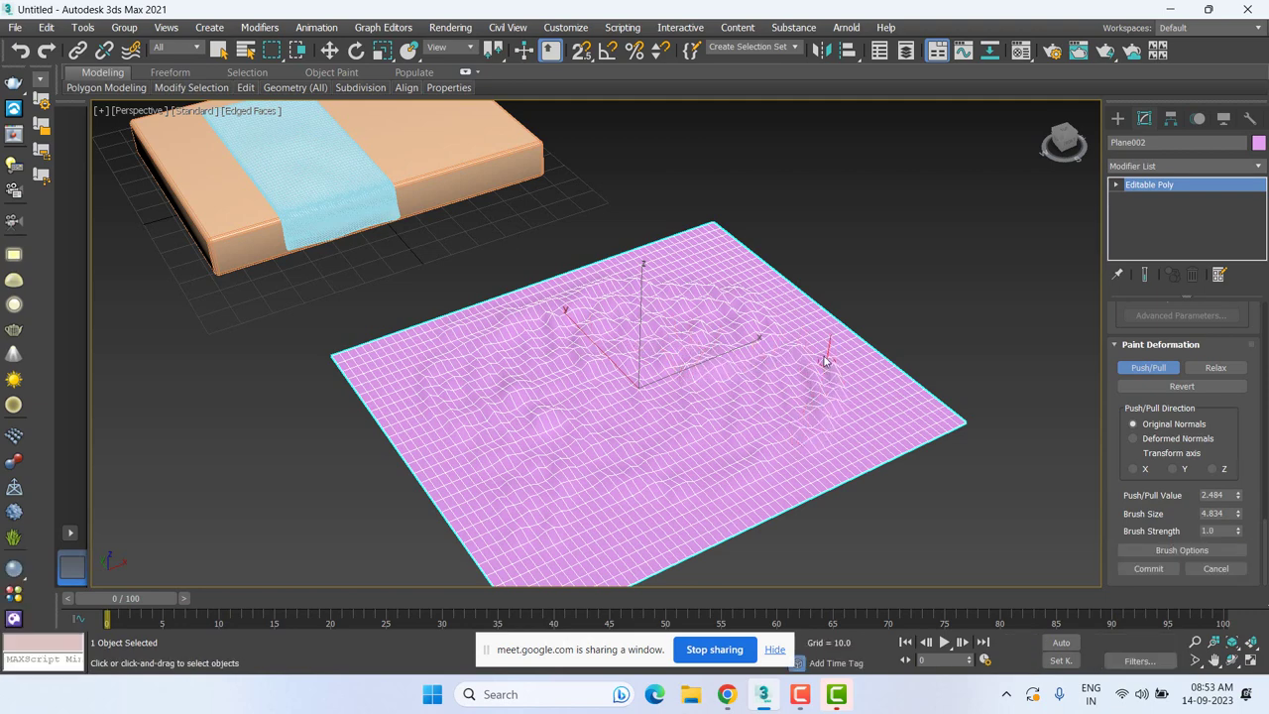
mouse_move(821, 363)
left_mouse_down()
mouse_move(753, 457)
mouse_move(605, 526)
mouse_move(631, 490)
left_mouse_up()
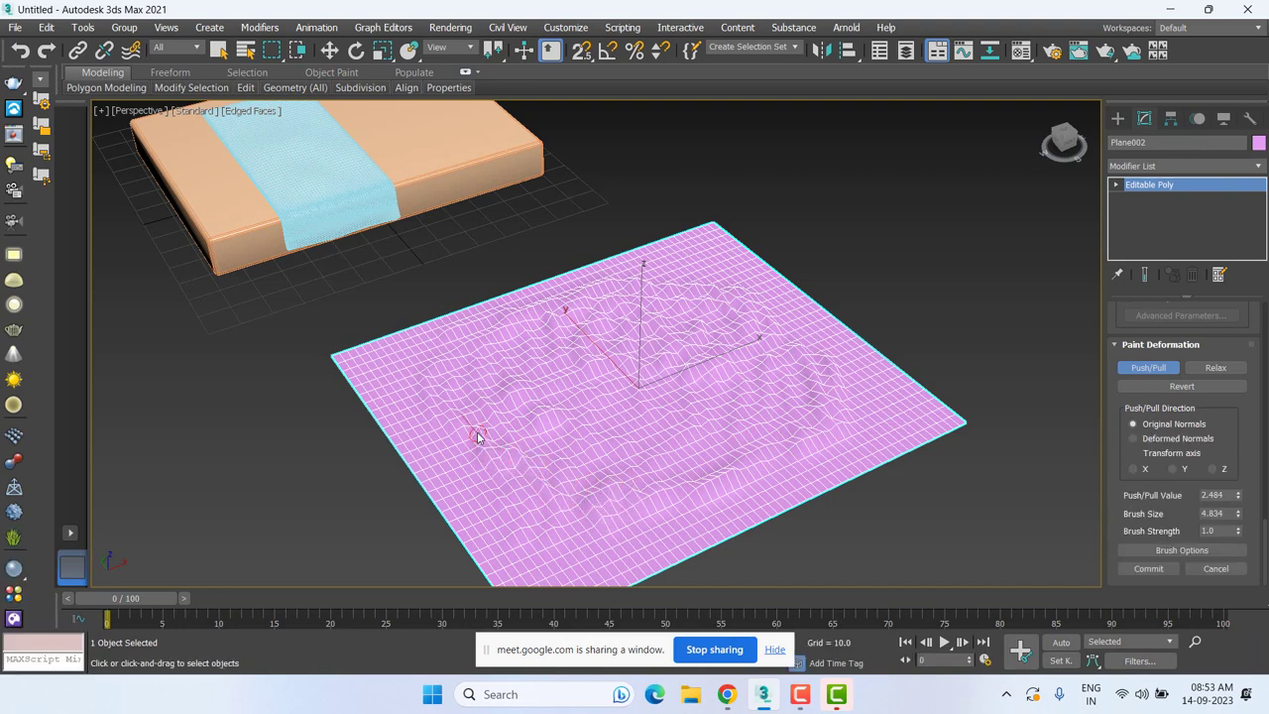
left_click_drag(494, 474, 540, 488)
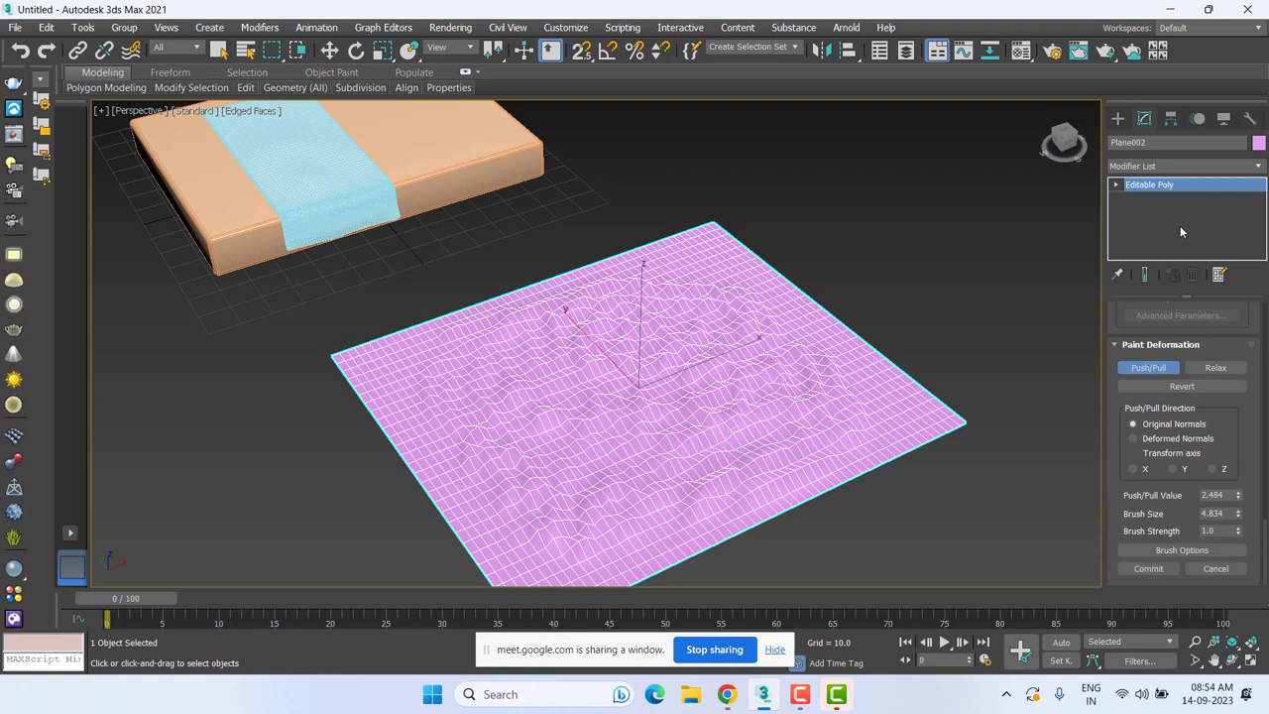
Add a TurboSmooth modifier to Plane002, deselect it, and hide edged faces with F4.
left_click(1170, 168)
key("t")
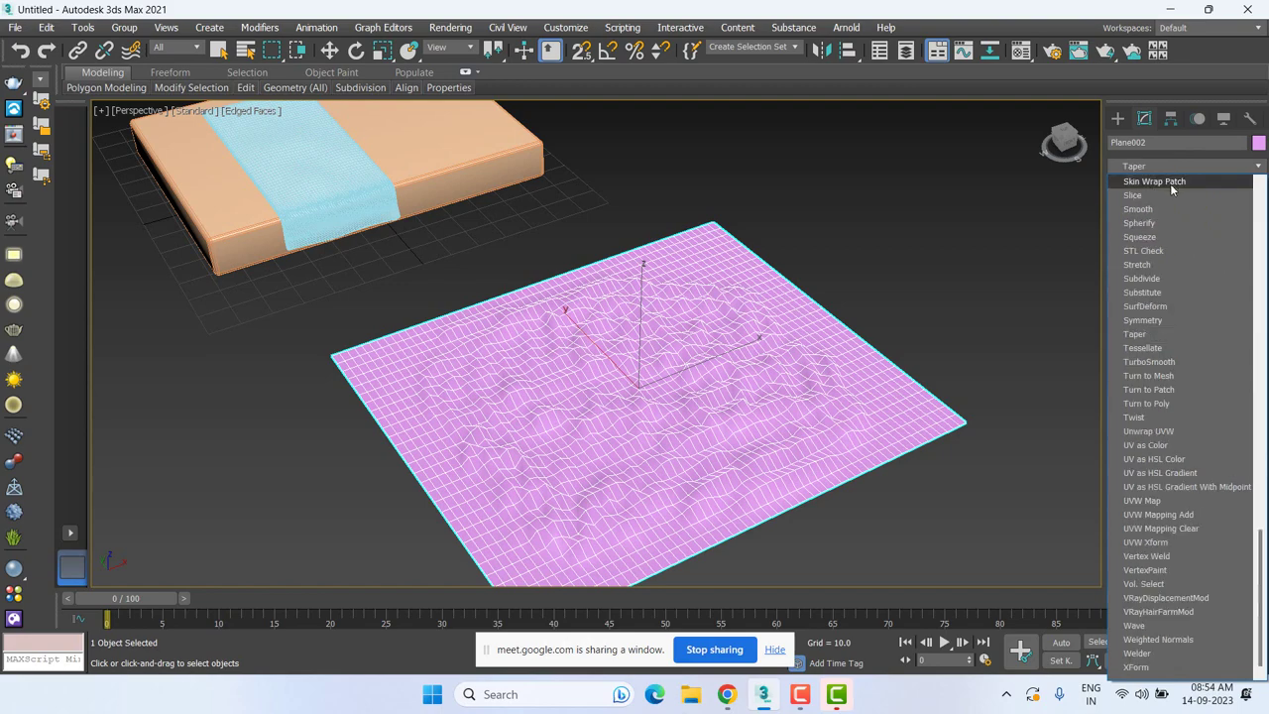
left_click(1152, 361)
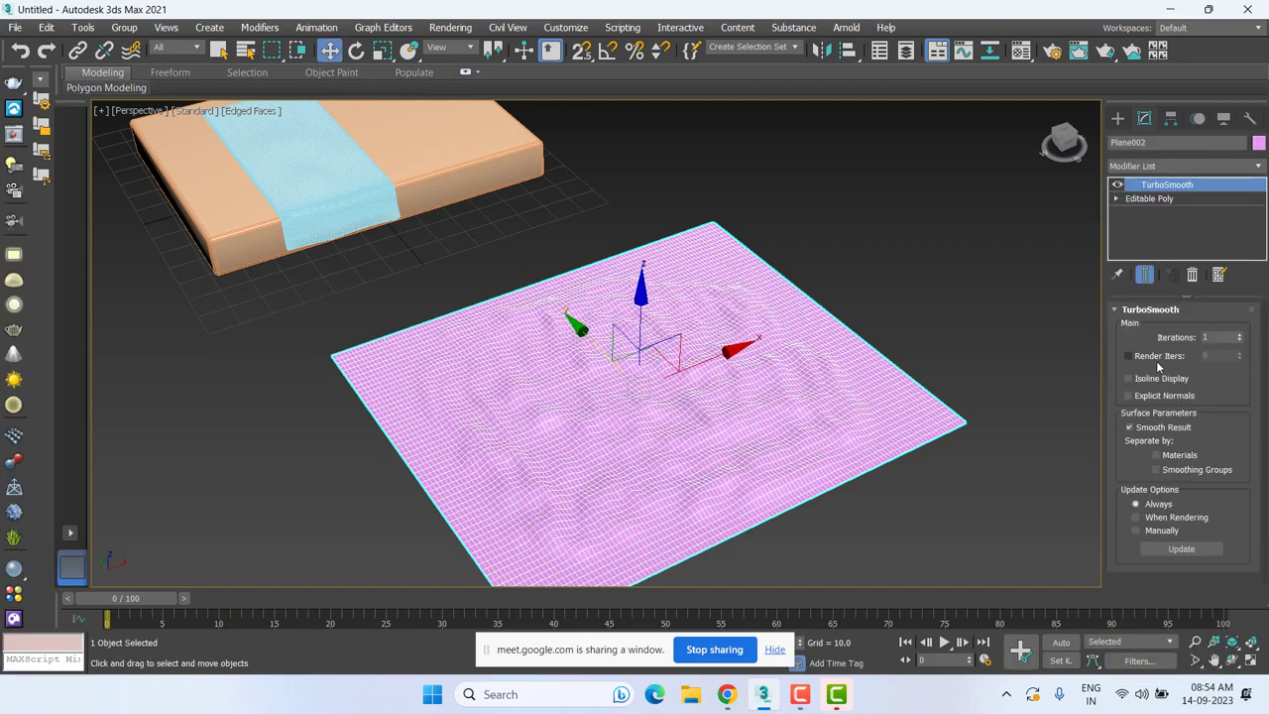
left_click(986, 340)
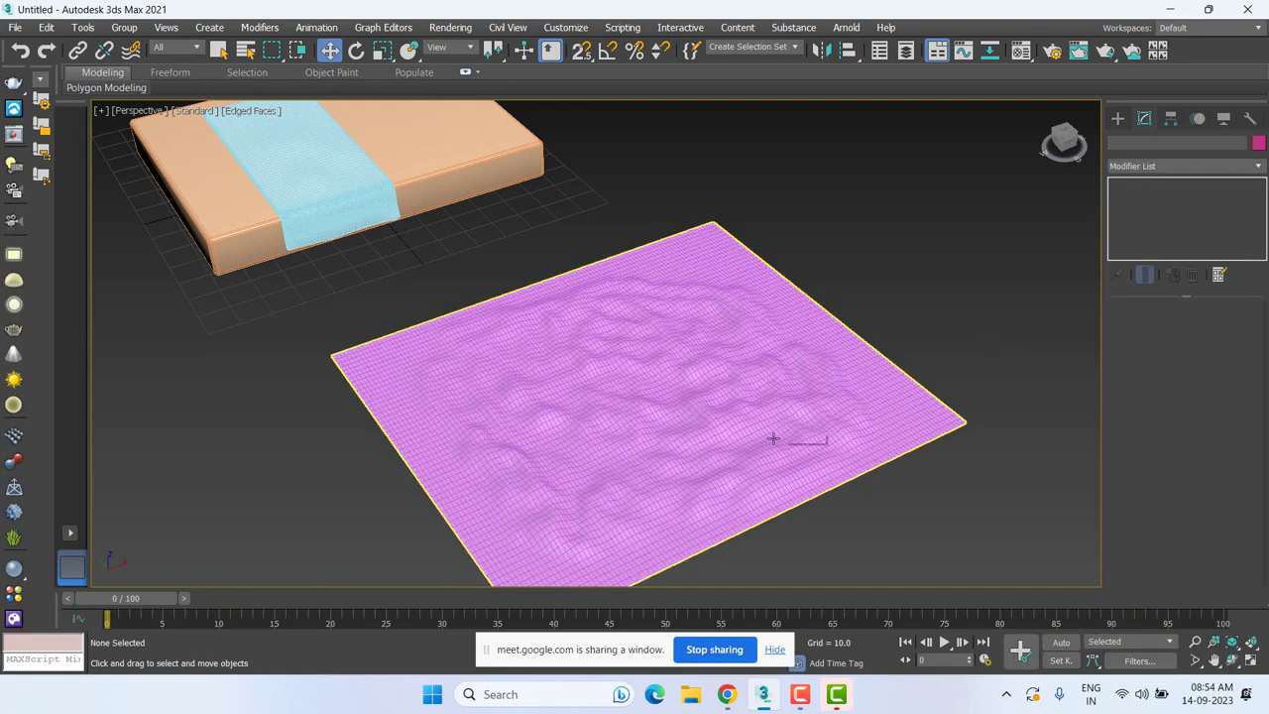
key("F4")
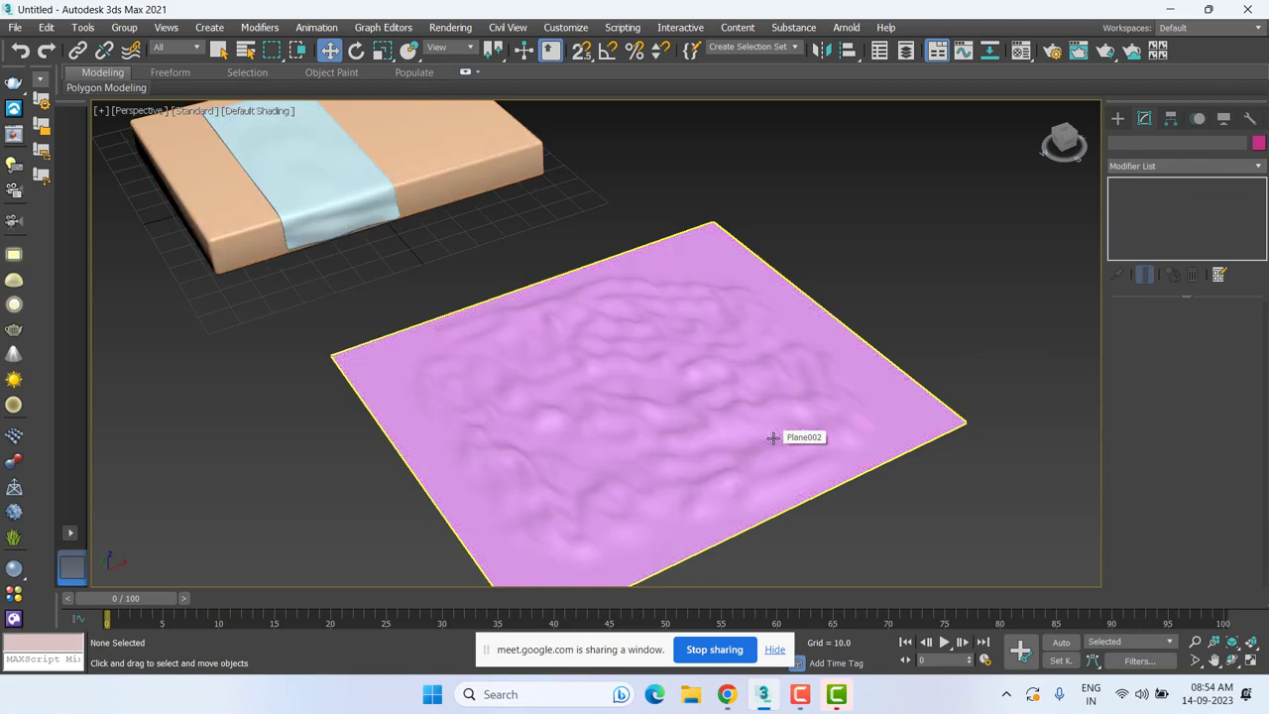
scroll(772, 437, "up", 5)
middle_click_drag(773, 431, 1037, 272)
scroll(770, 424, "down", 2)
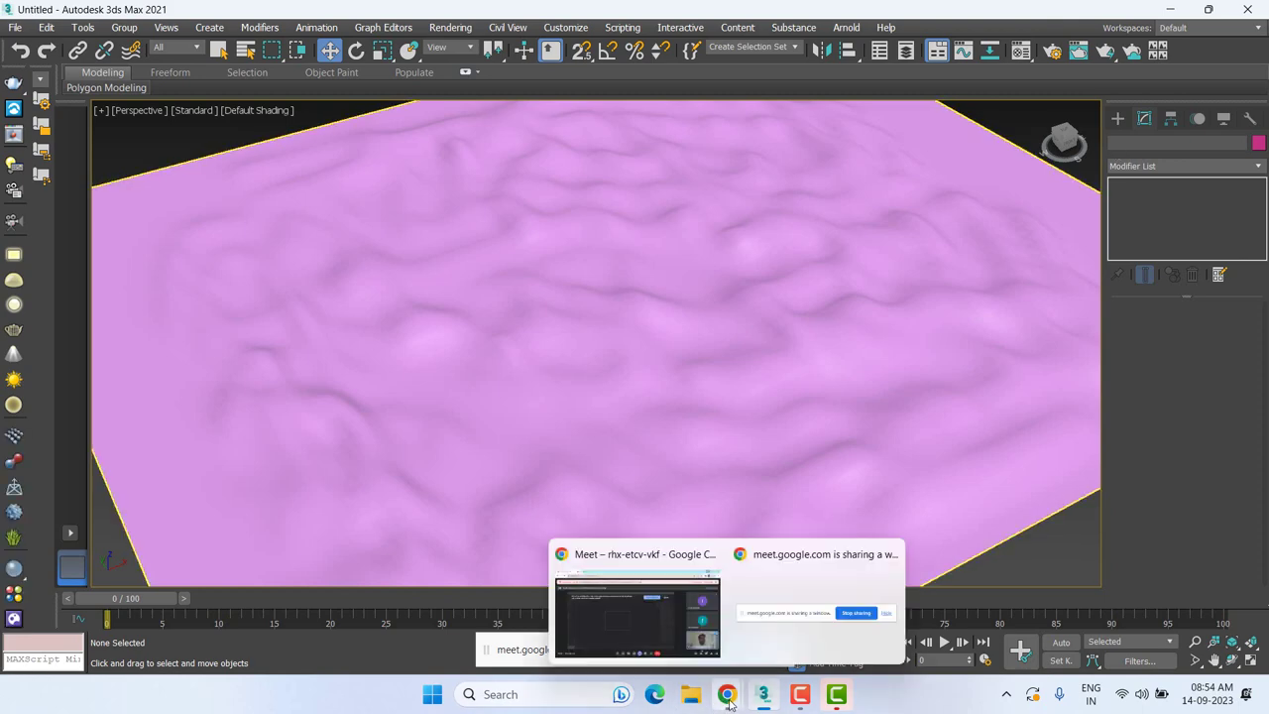
mouse_move(727, 693)
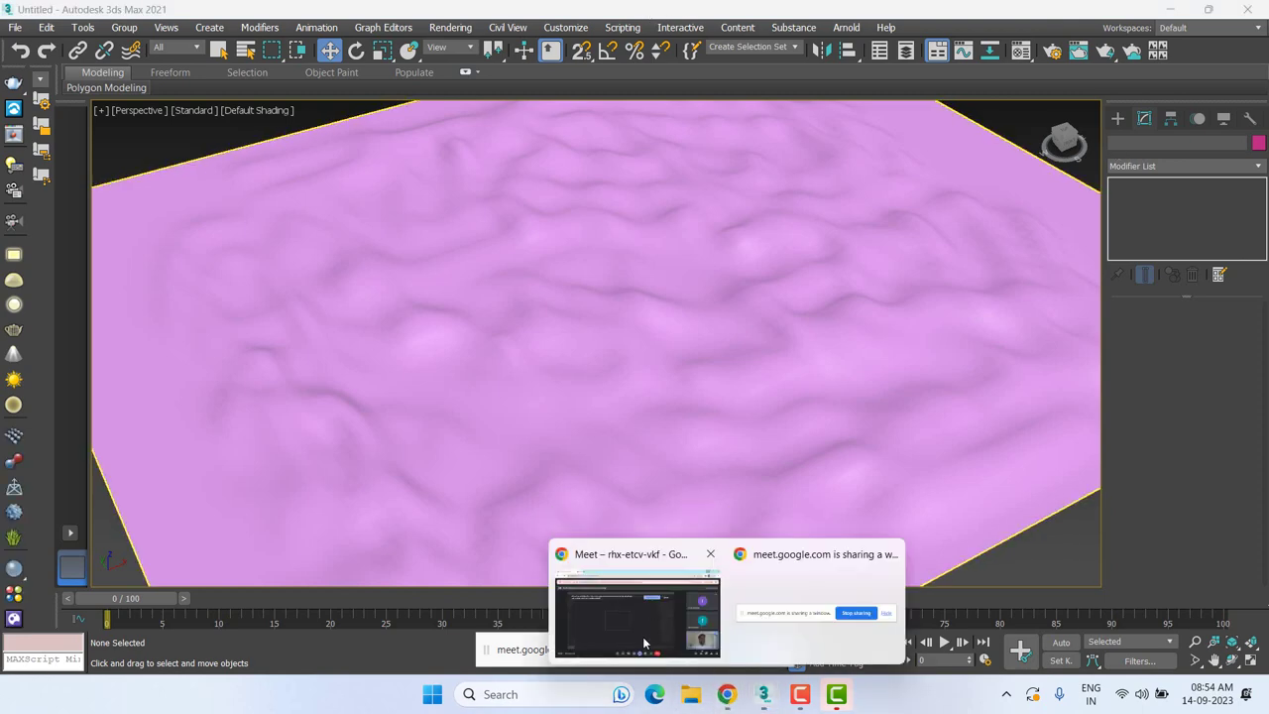
Bring Chrome forward, open a new tab, and open the Google Ads Keyword Planner.
left_click(644, 642)
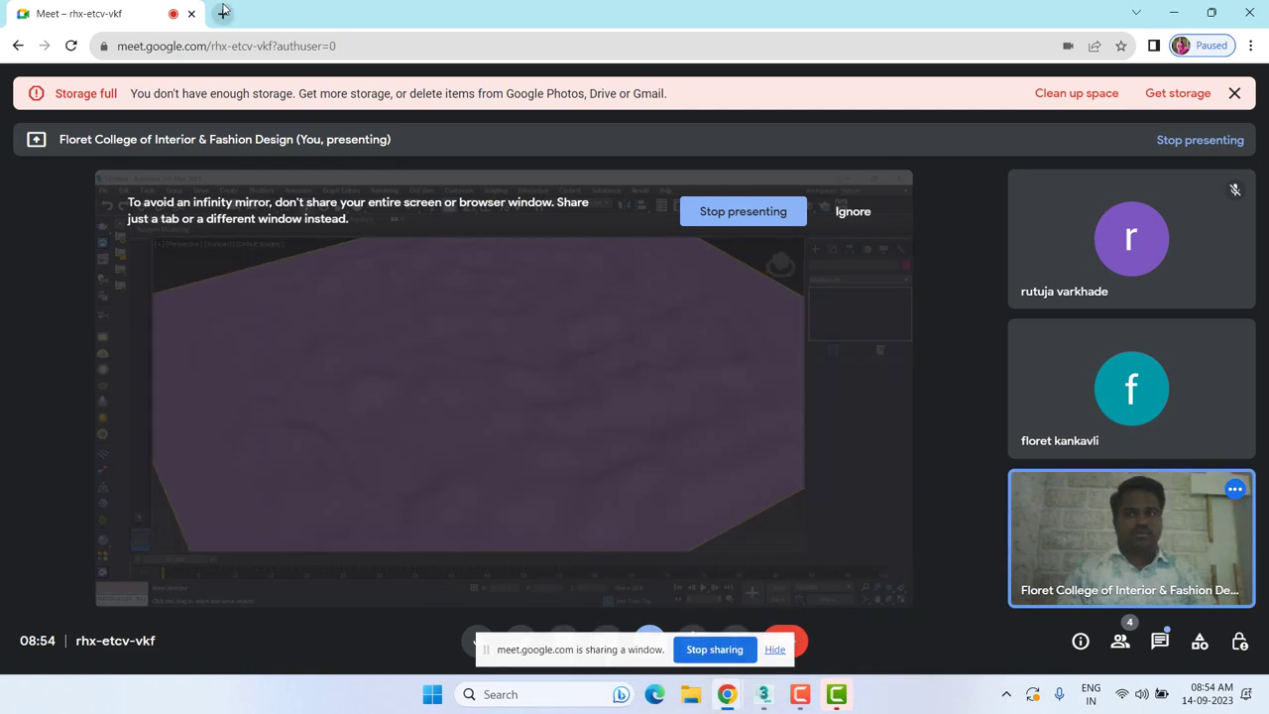
key("ctrl+t")
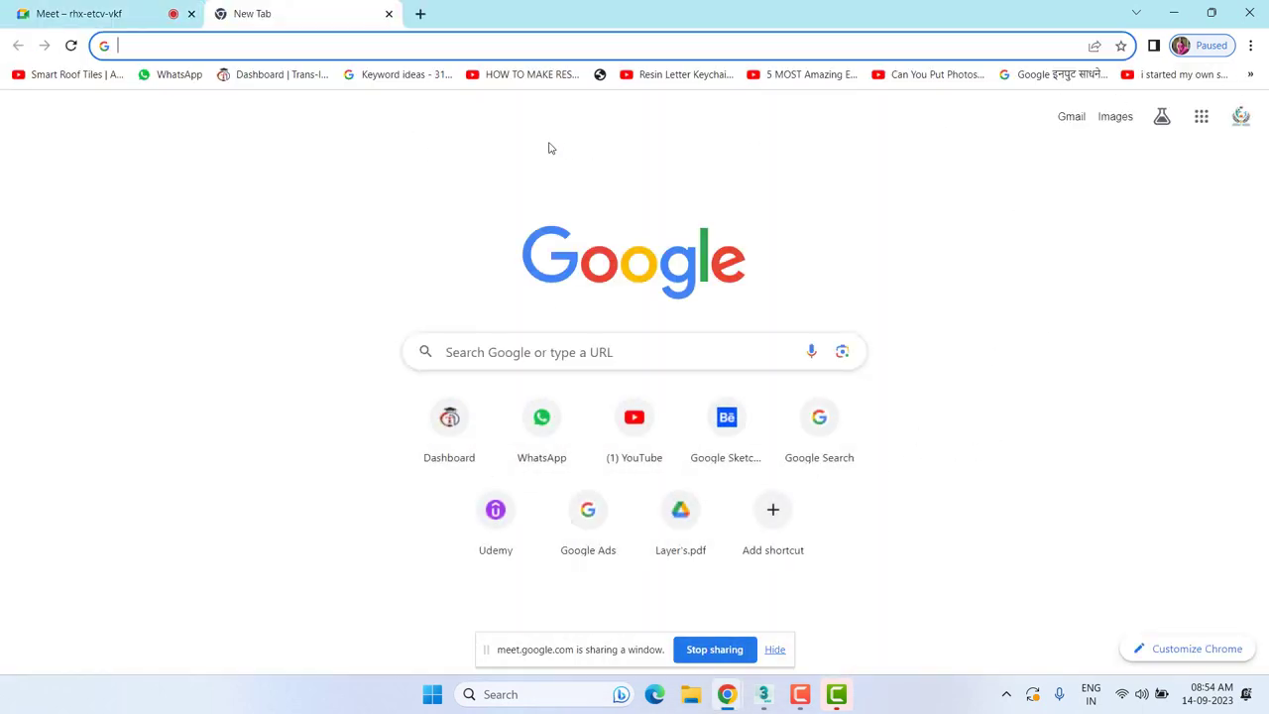
left_click(586, 533)
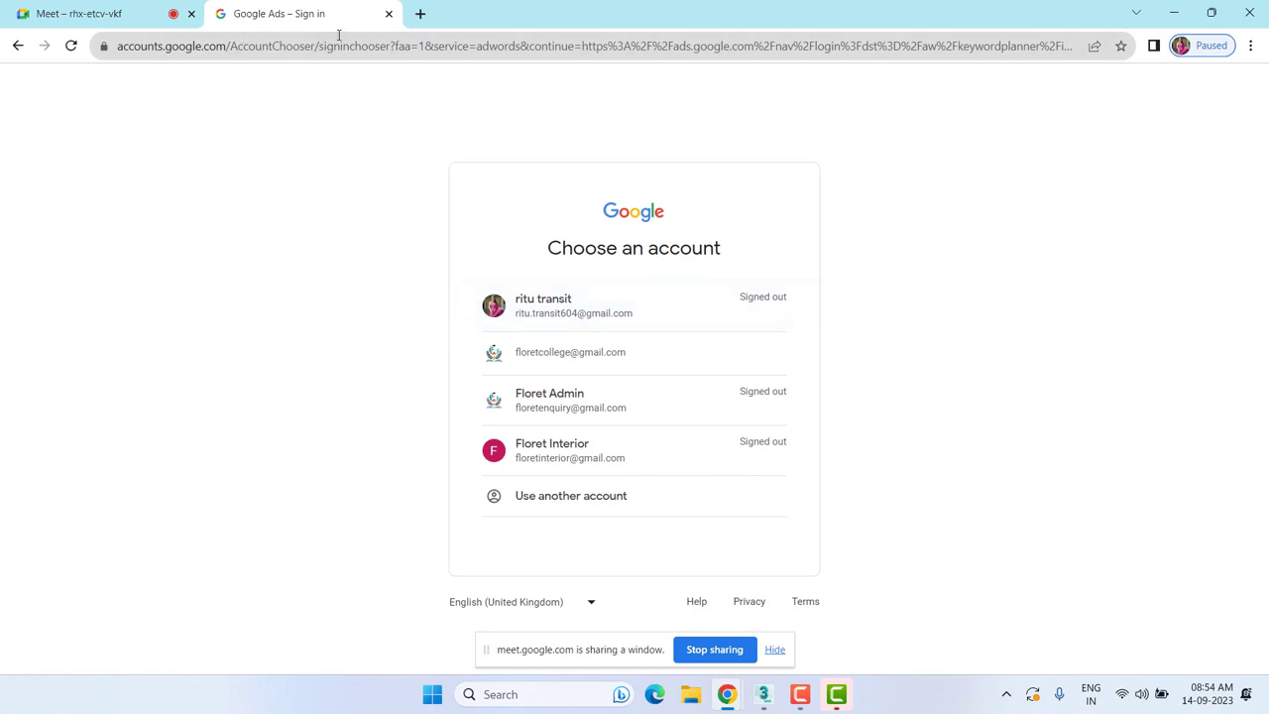
In a fresh tab, Google 'pinterest' and open the Pinterest - India site.
left_click(418, 14)
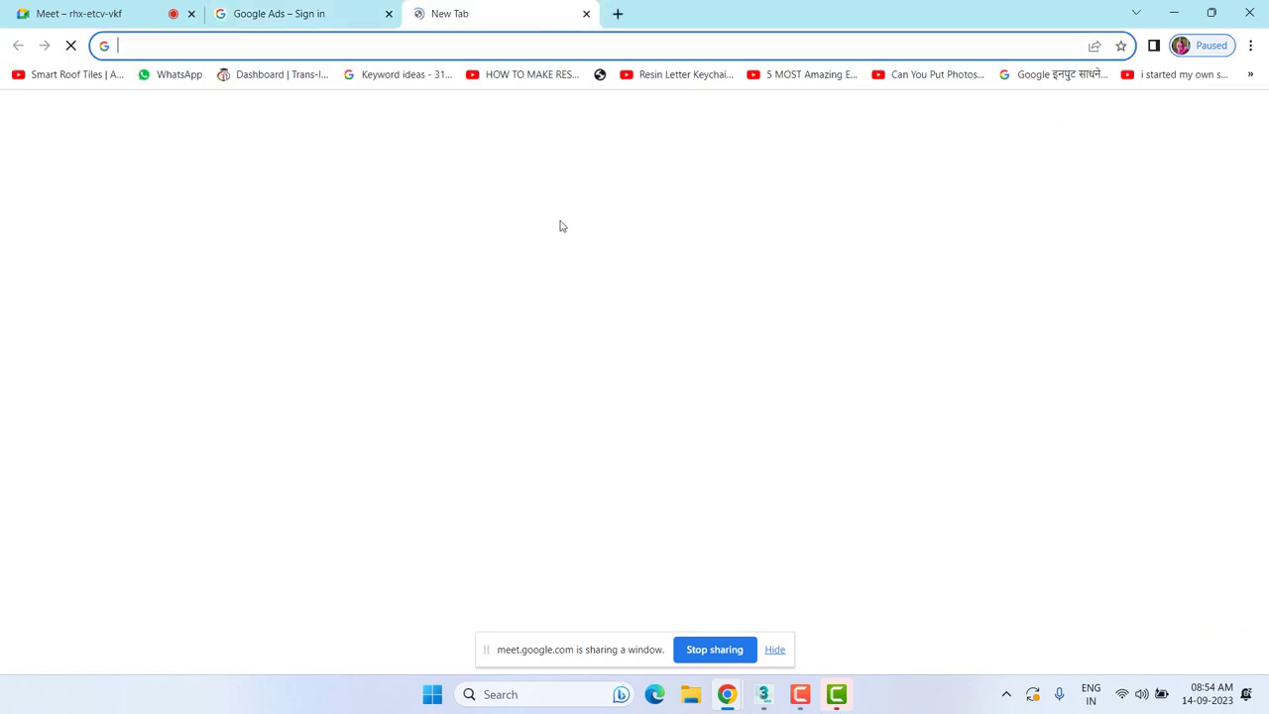
left_click(254, 44)
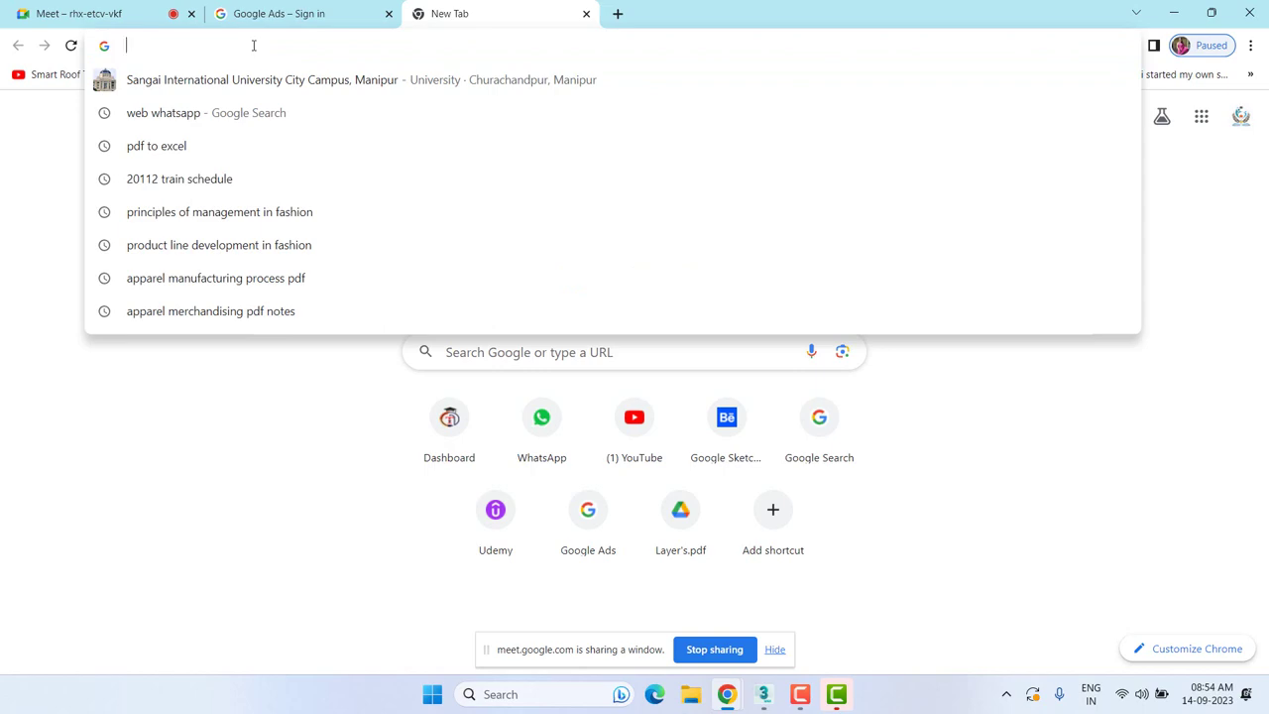
type("pin")
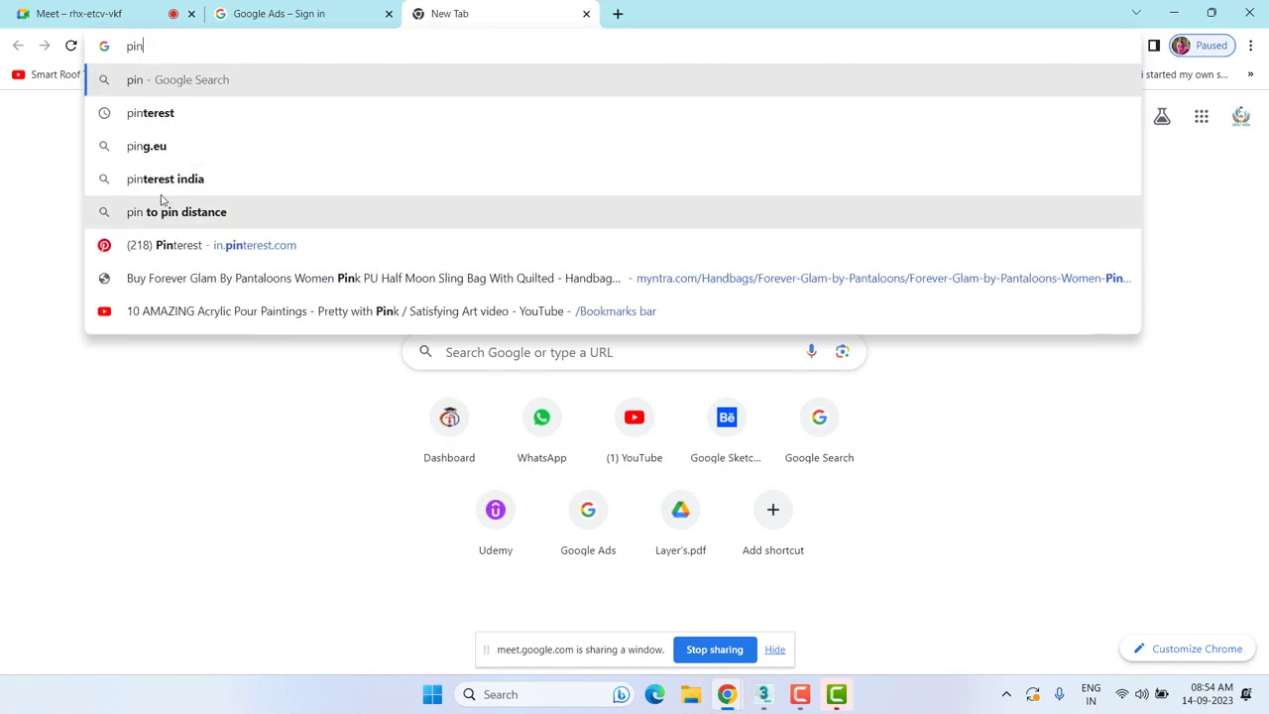
key("Down")
key("Return")
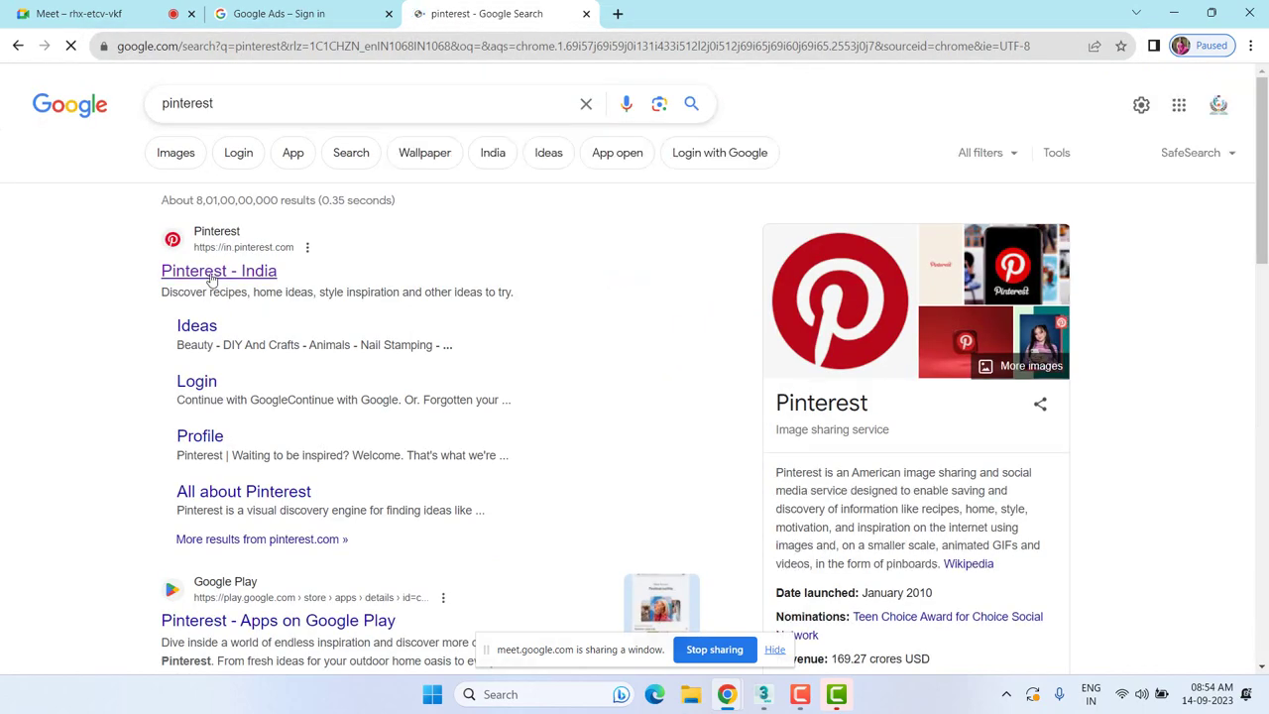
left_click(211, 279)
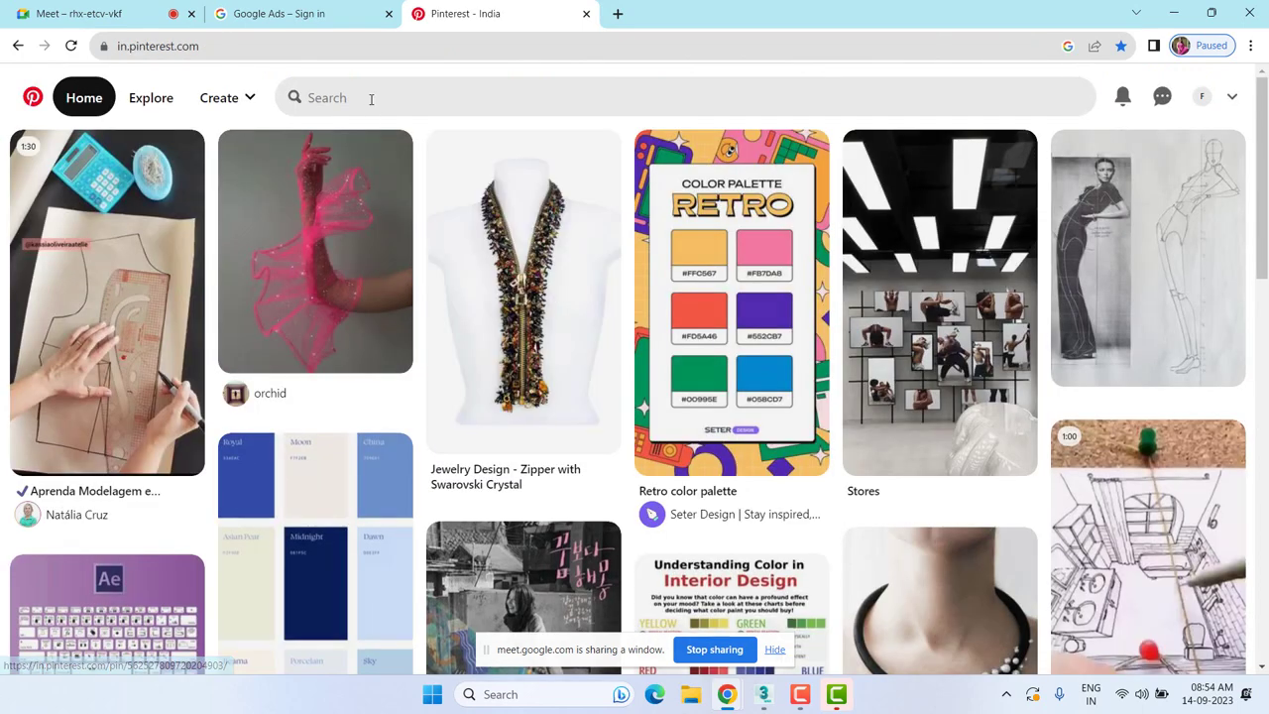
Search Pinterest for 'stone texture seamless' and browse the results.
left_click(317, 97)
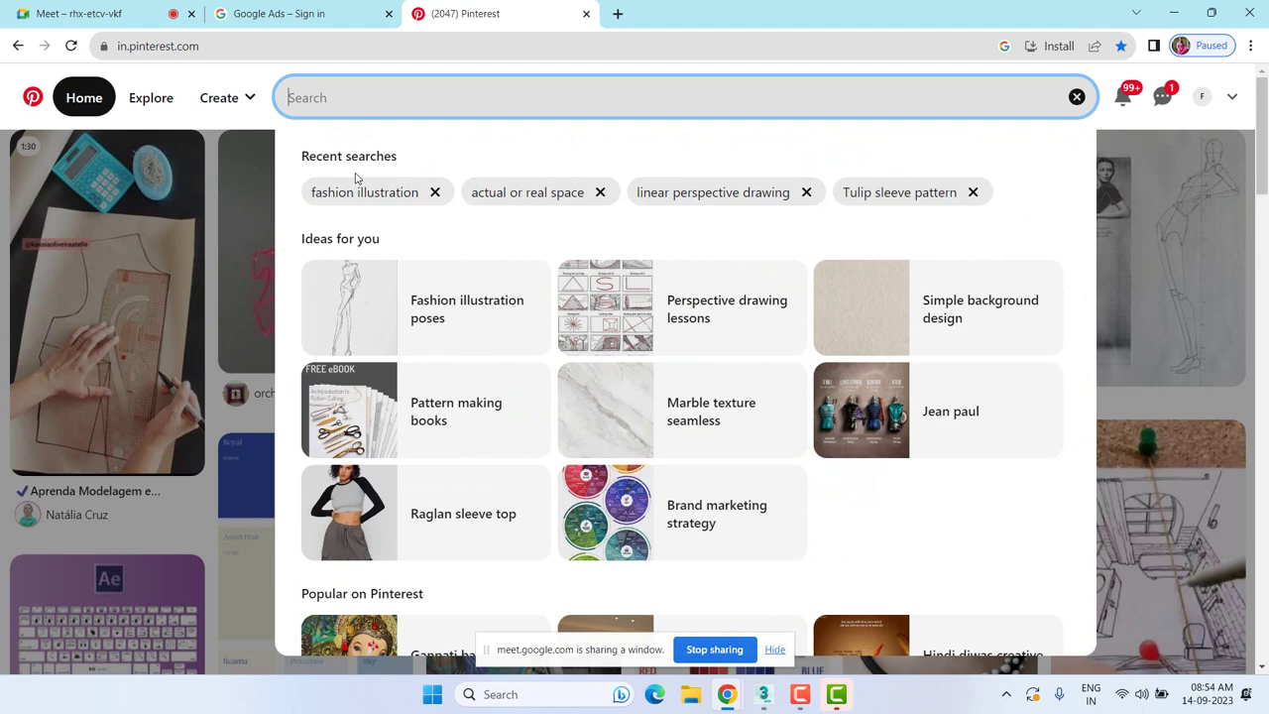
type("co")
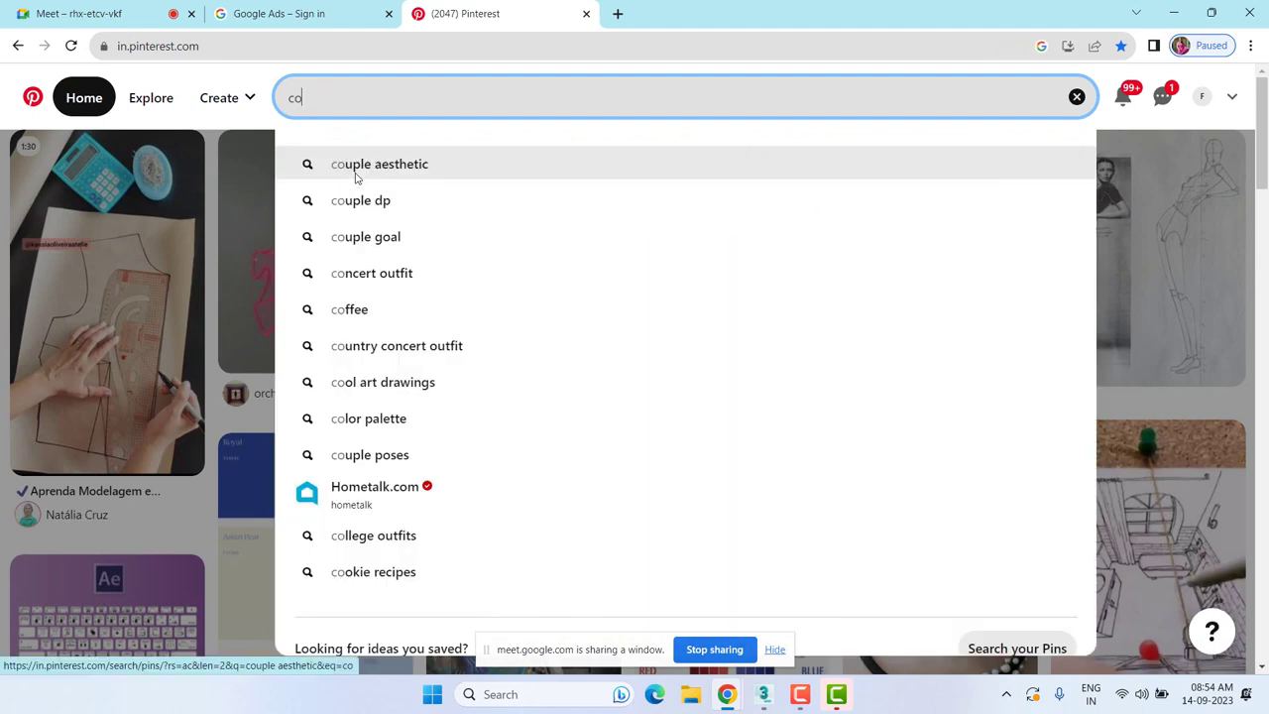
key("BackSpace")
key("BackSpace")
type("s")
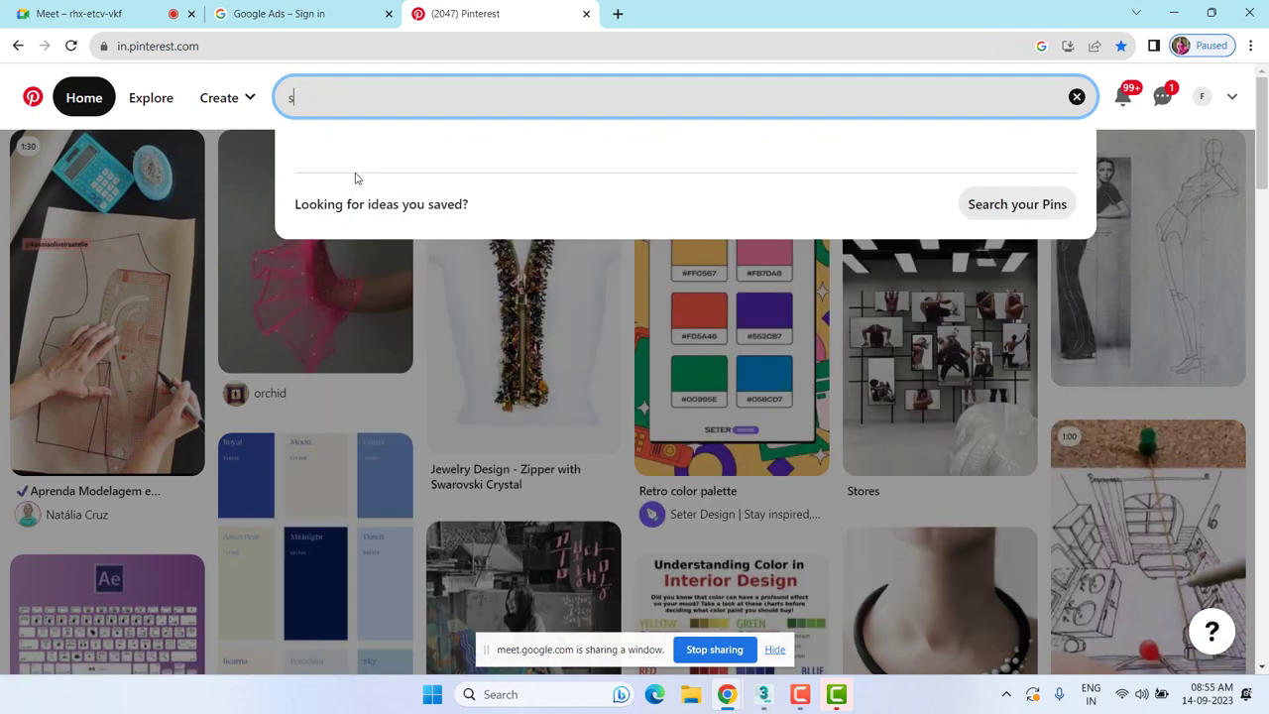
type("tone")
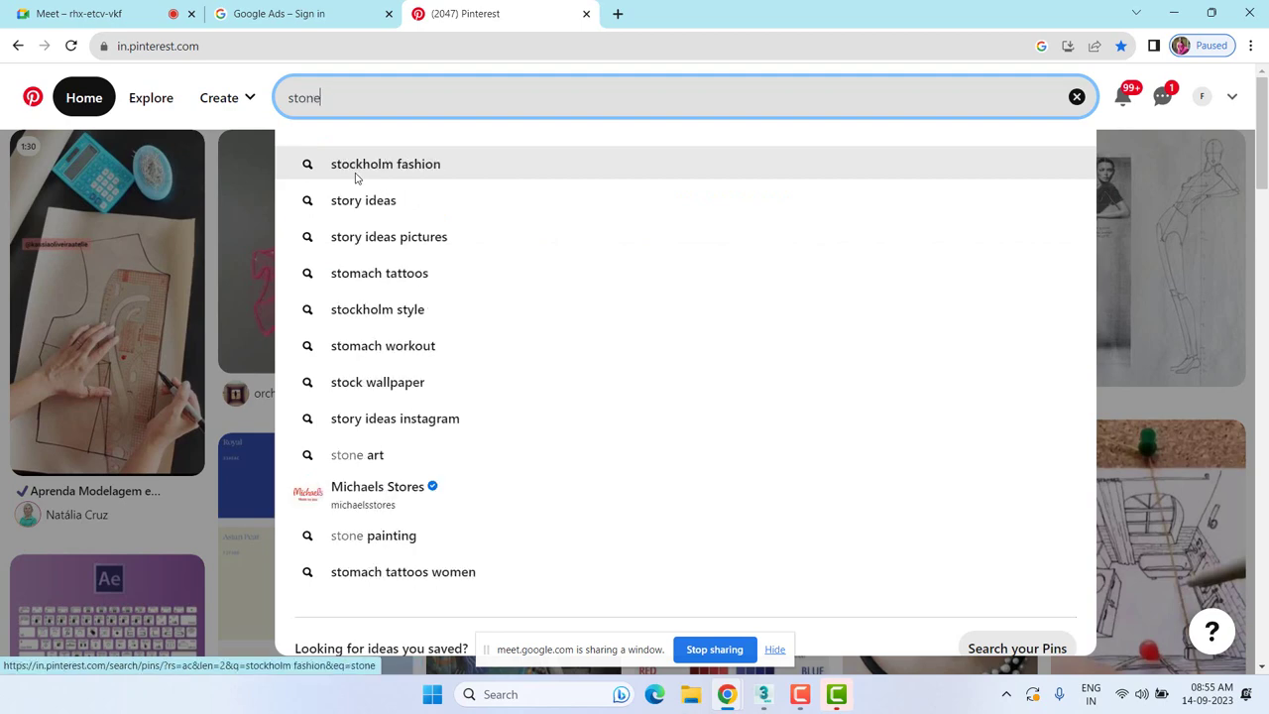
type(" te")
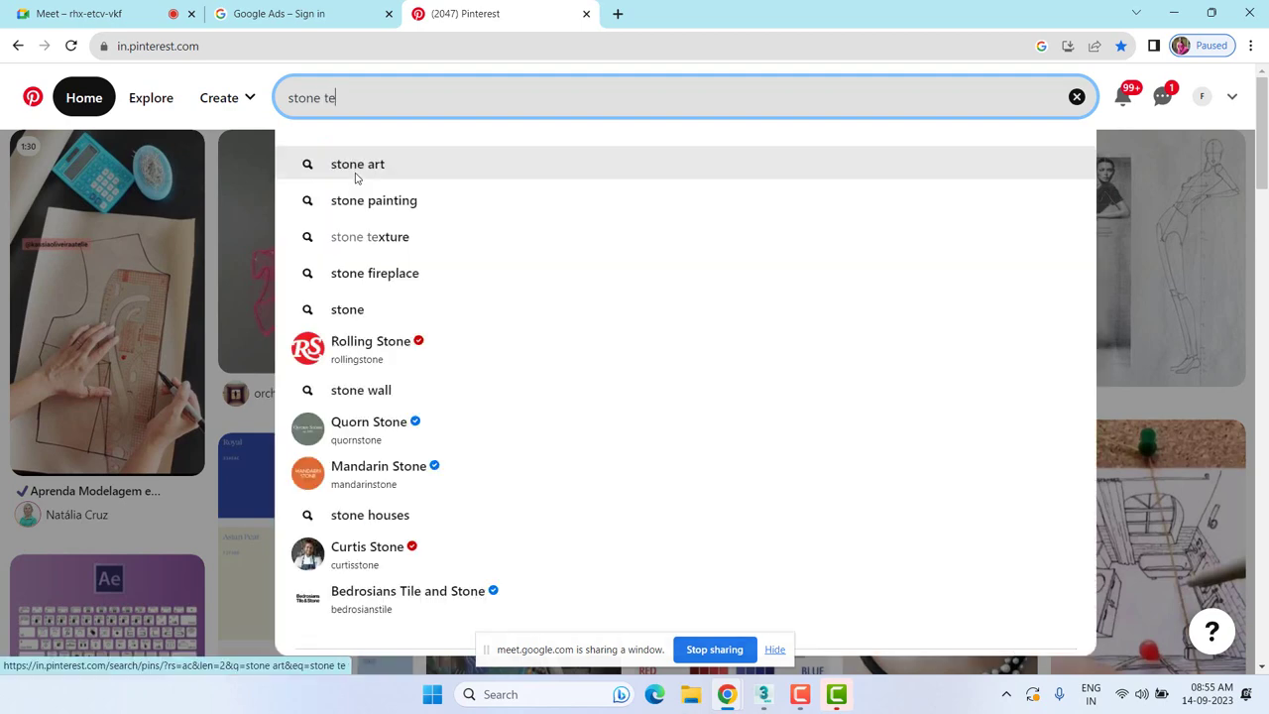
type("xture")
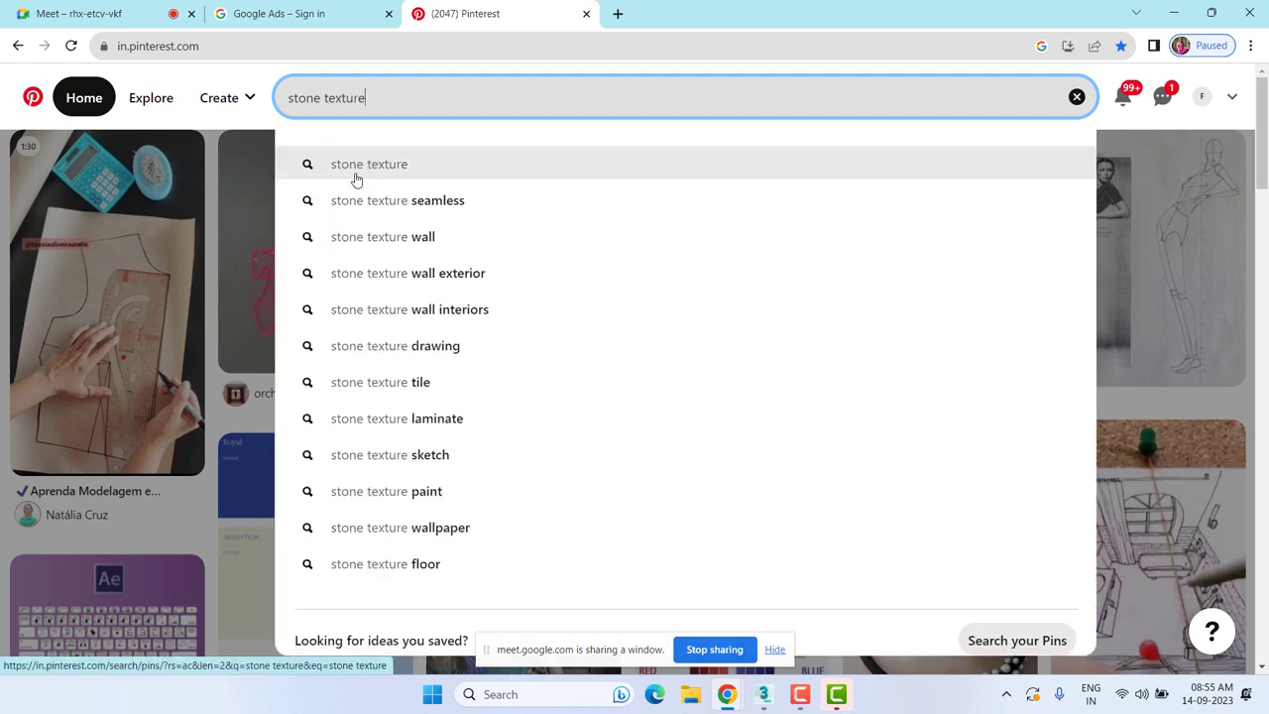
left_click(515, 203)
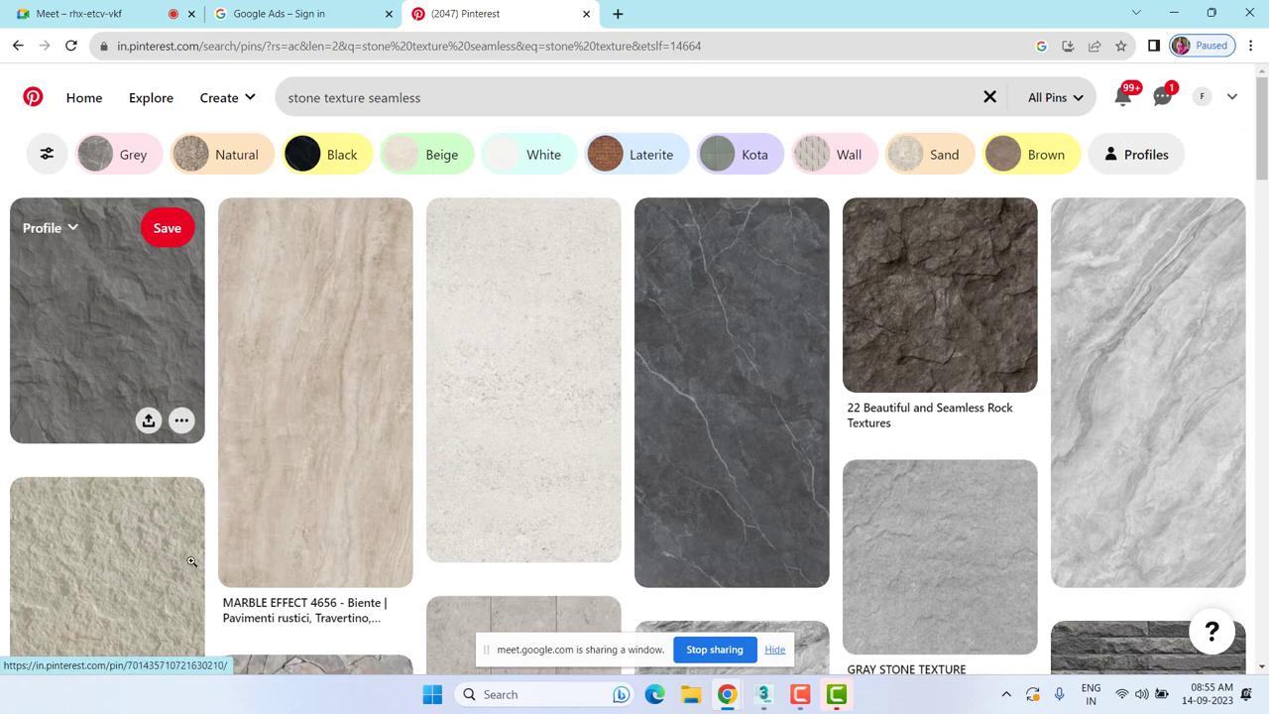
scroll(733, 397, "down", 2)
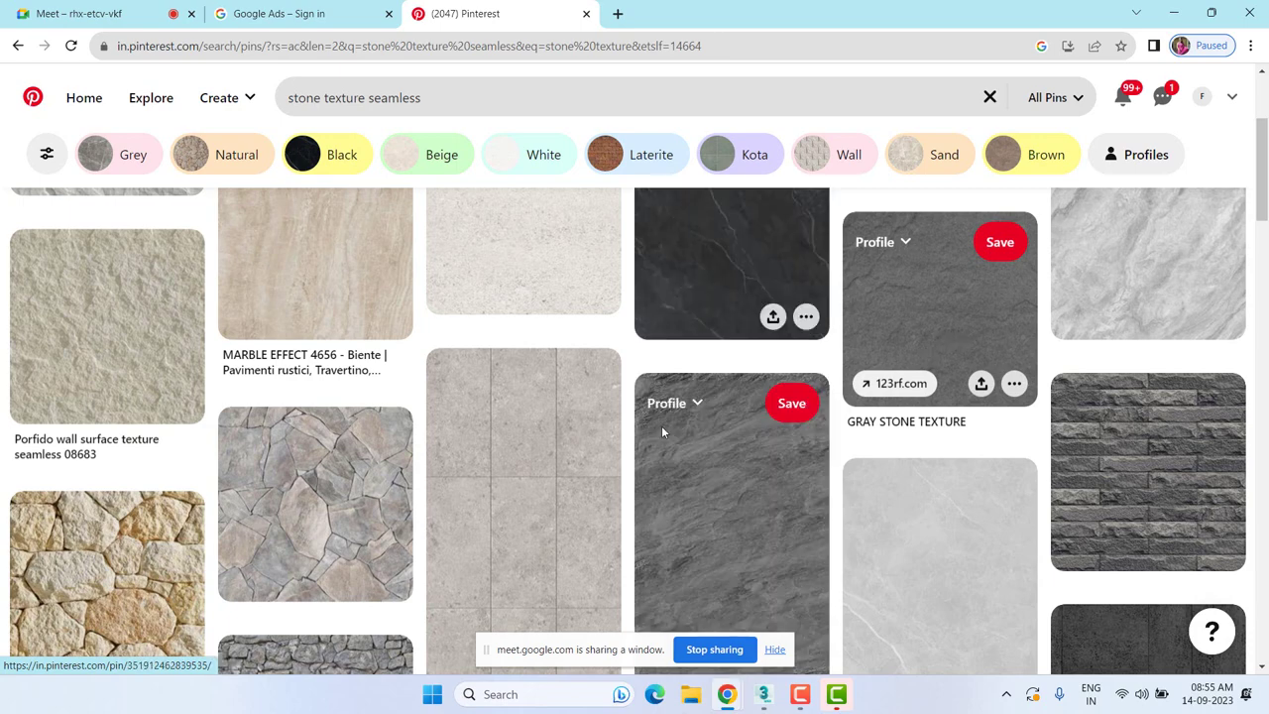
scroll(673, 426, "up", 2)
scroll(1087, 294, "down", 2)
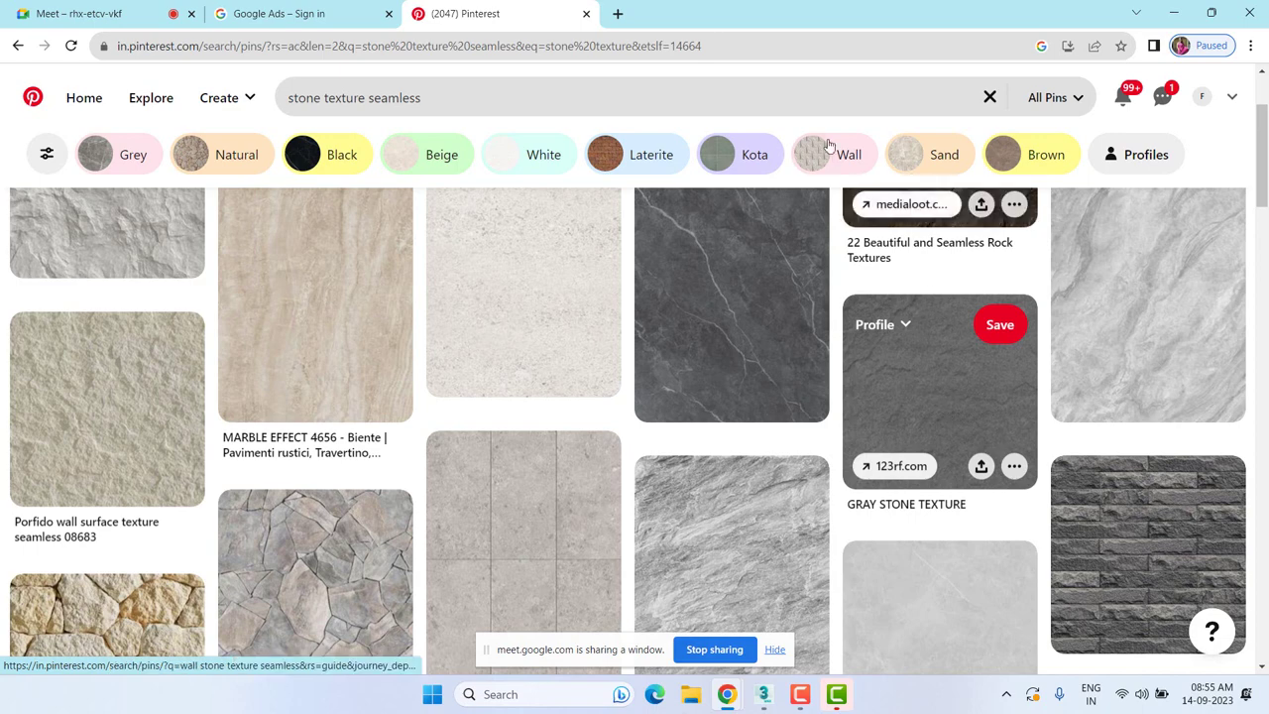
scroll(917, 253, "up", 2)
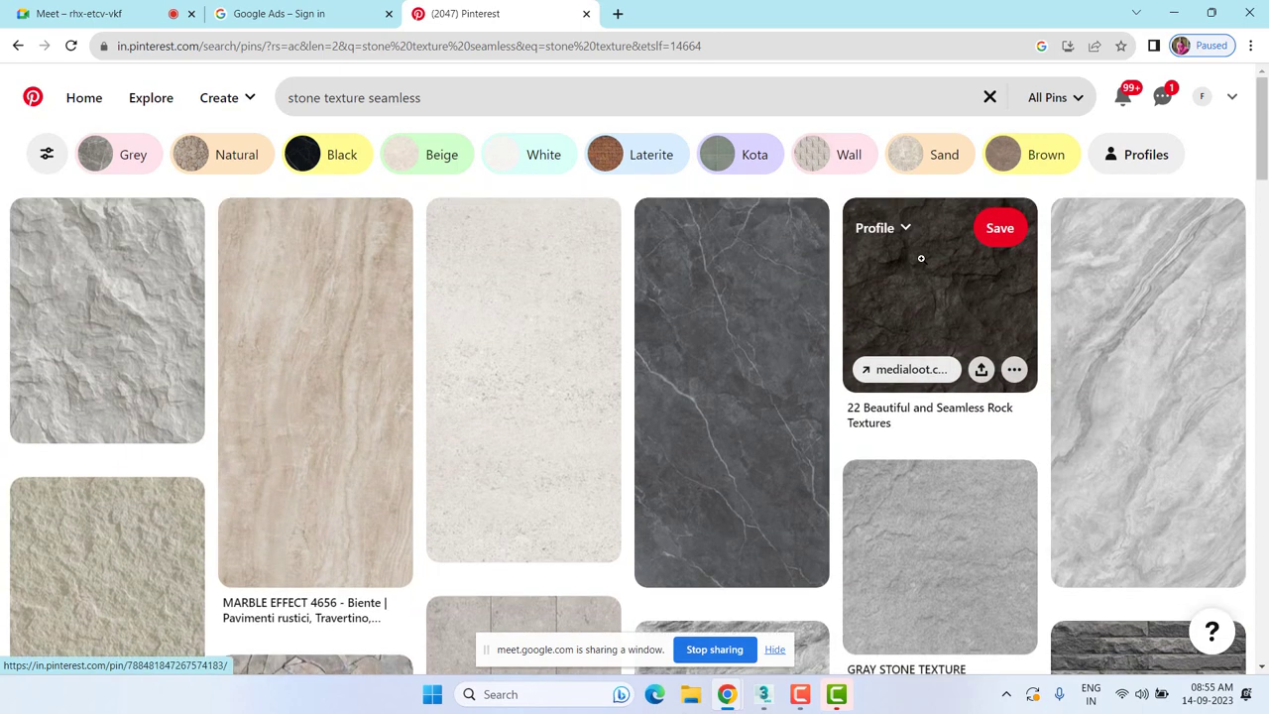
Download a grey rock texture pin as download.jpg, then minimize Chrome.
left_click(920, 257)
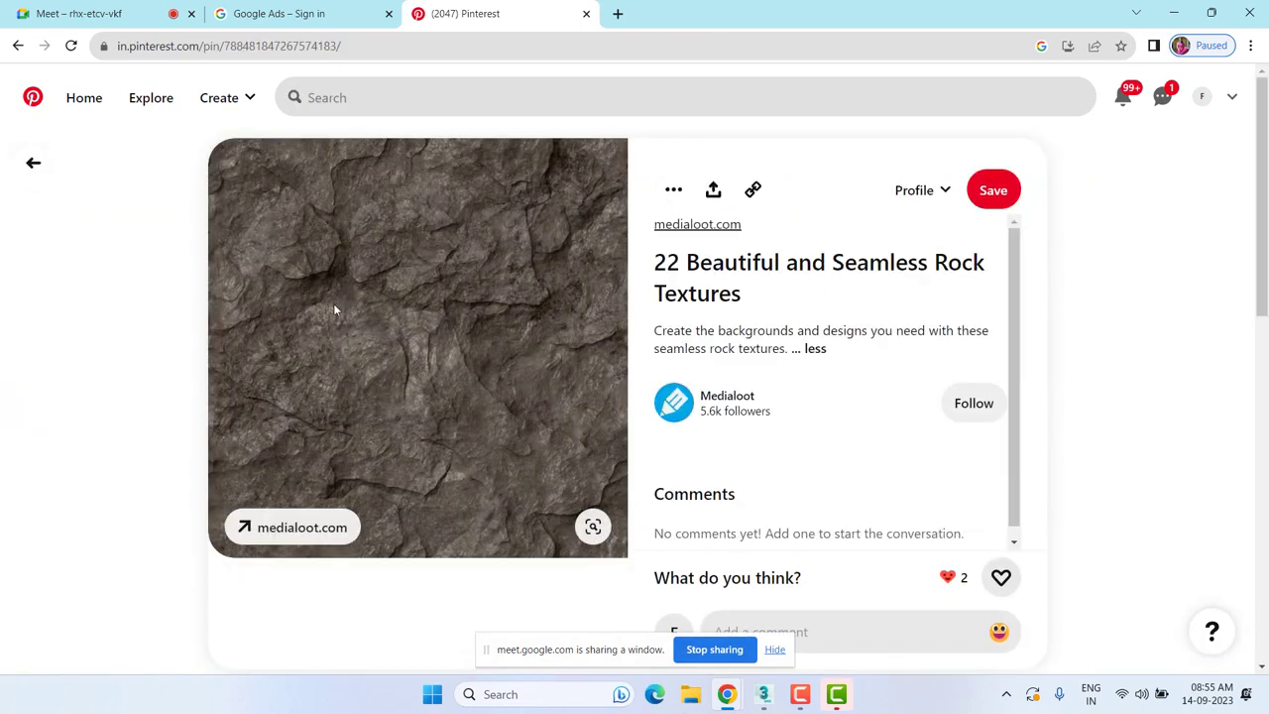
scroll(540, 464, "down", 3)
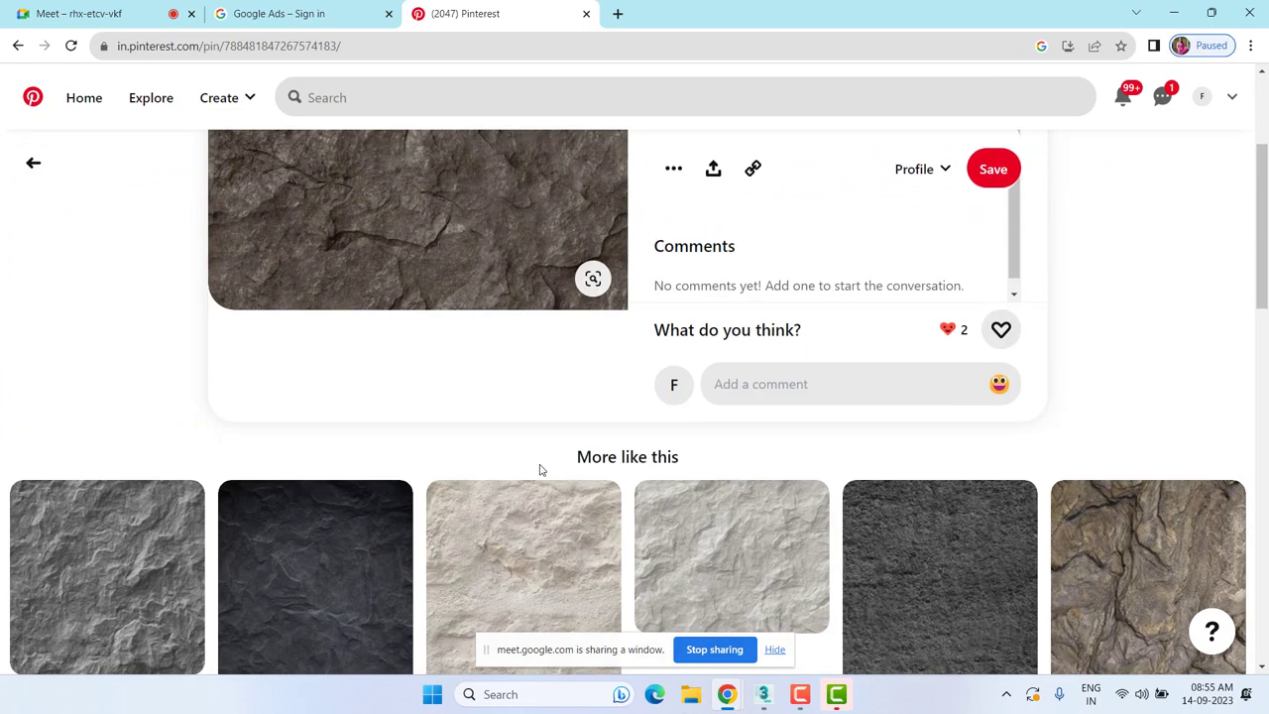
scroll(539, 469, "down", 1)
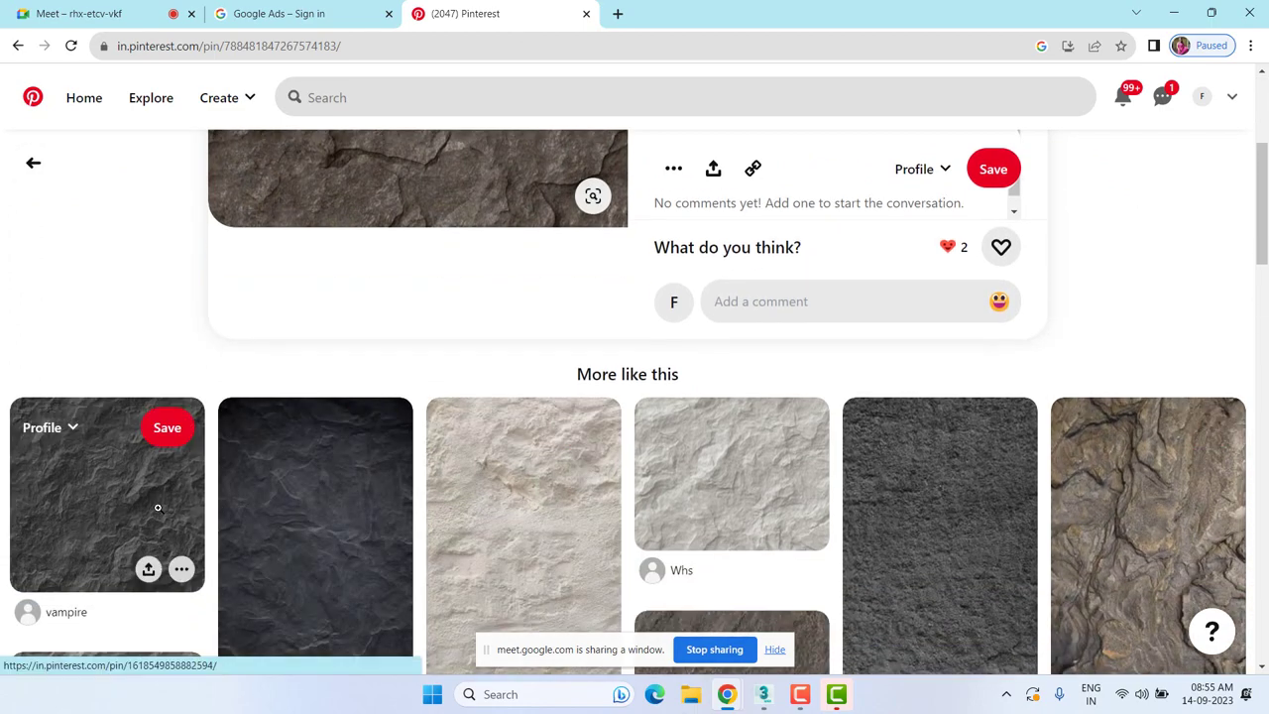
left_click(157, 507)
left_click(673, 189)
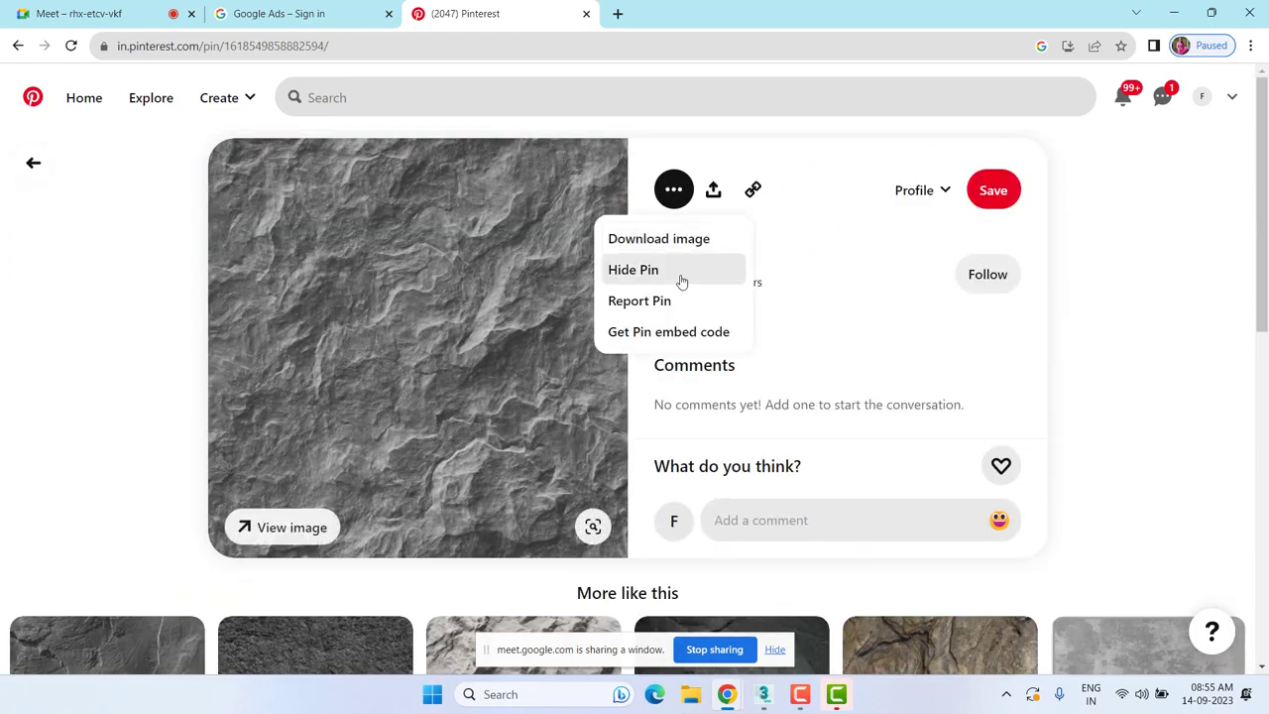
left_click(657, 240)
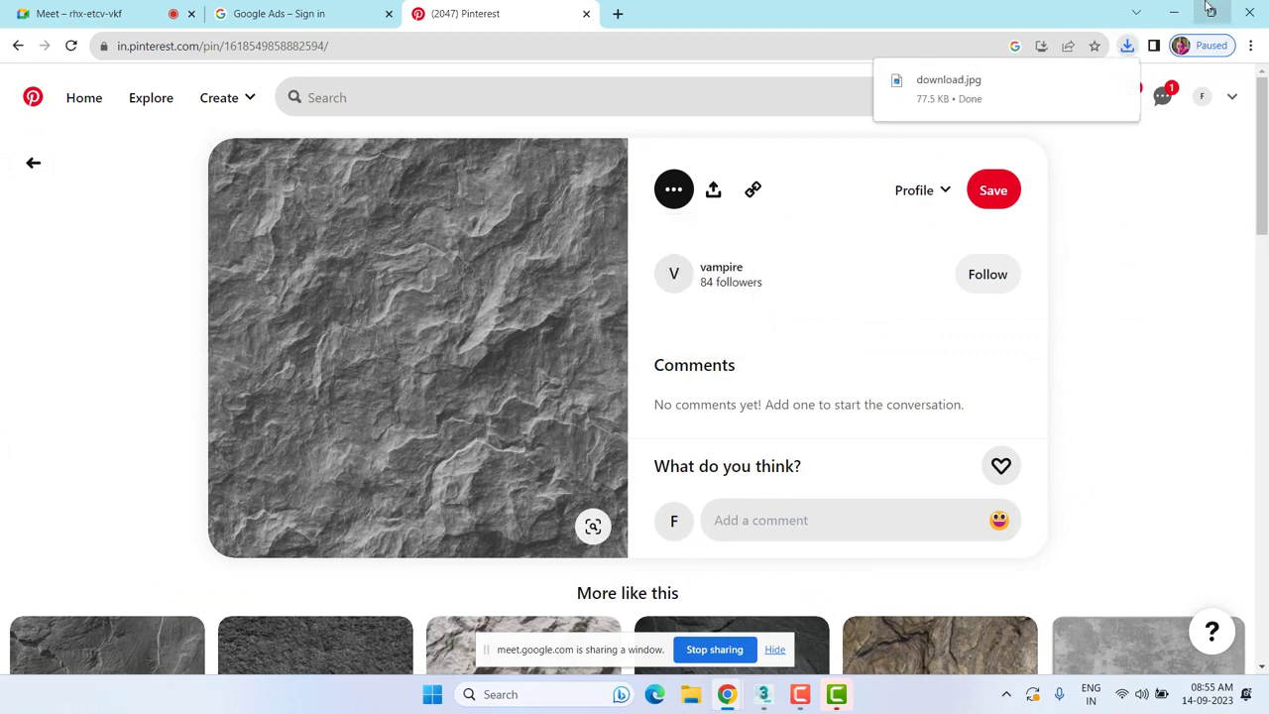
left_click(1173, 12)
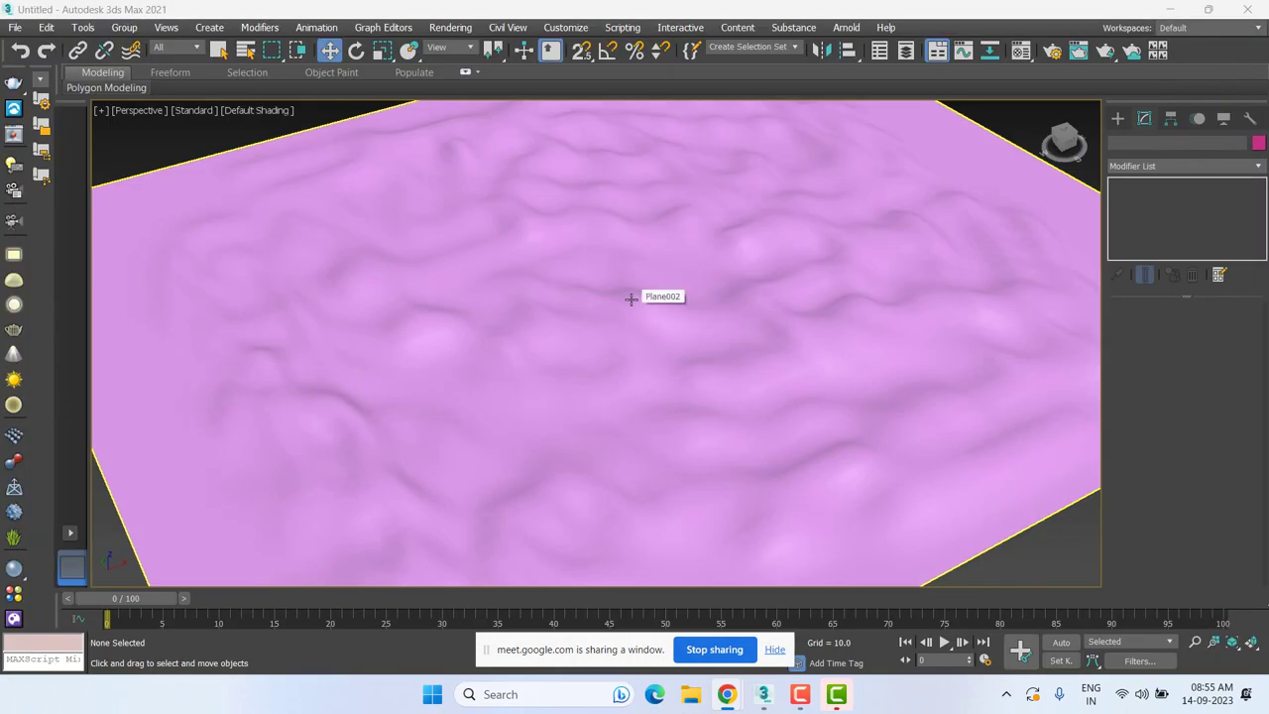
Select Plane002 and open the Material Editor with M.
left_click(631, 298)
key("m")
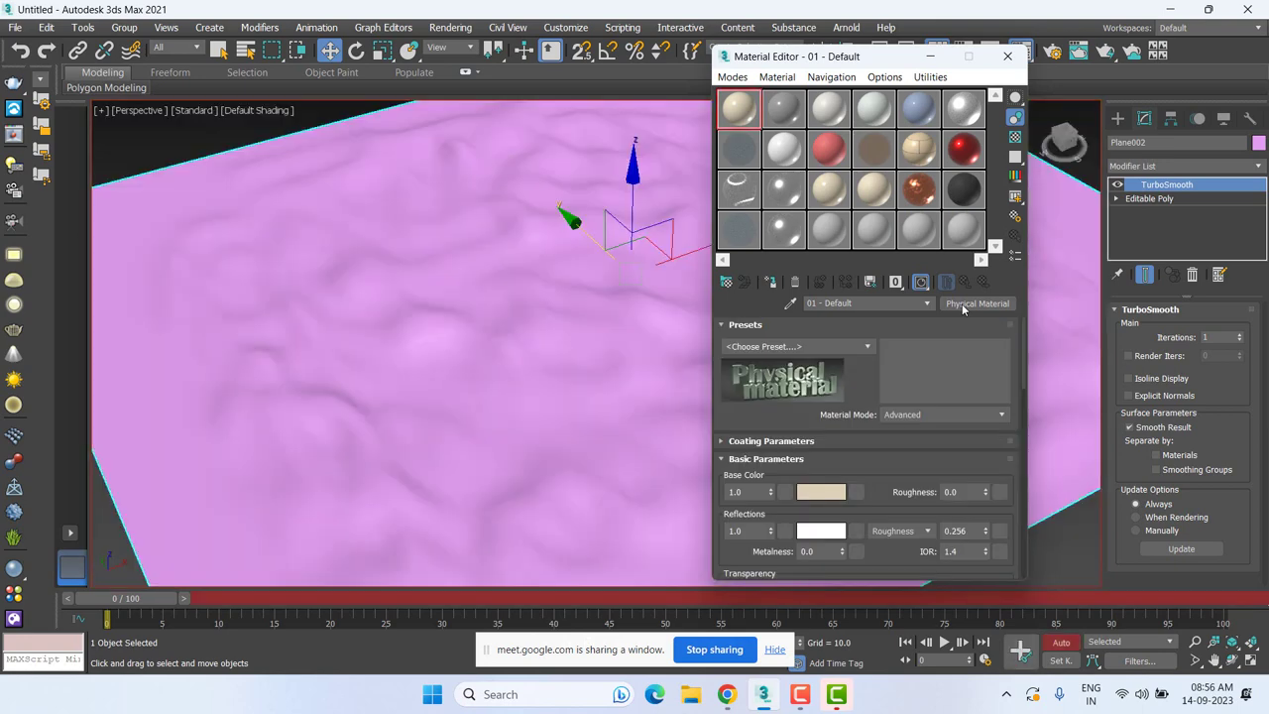
left_click(962, 305)
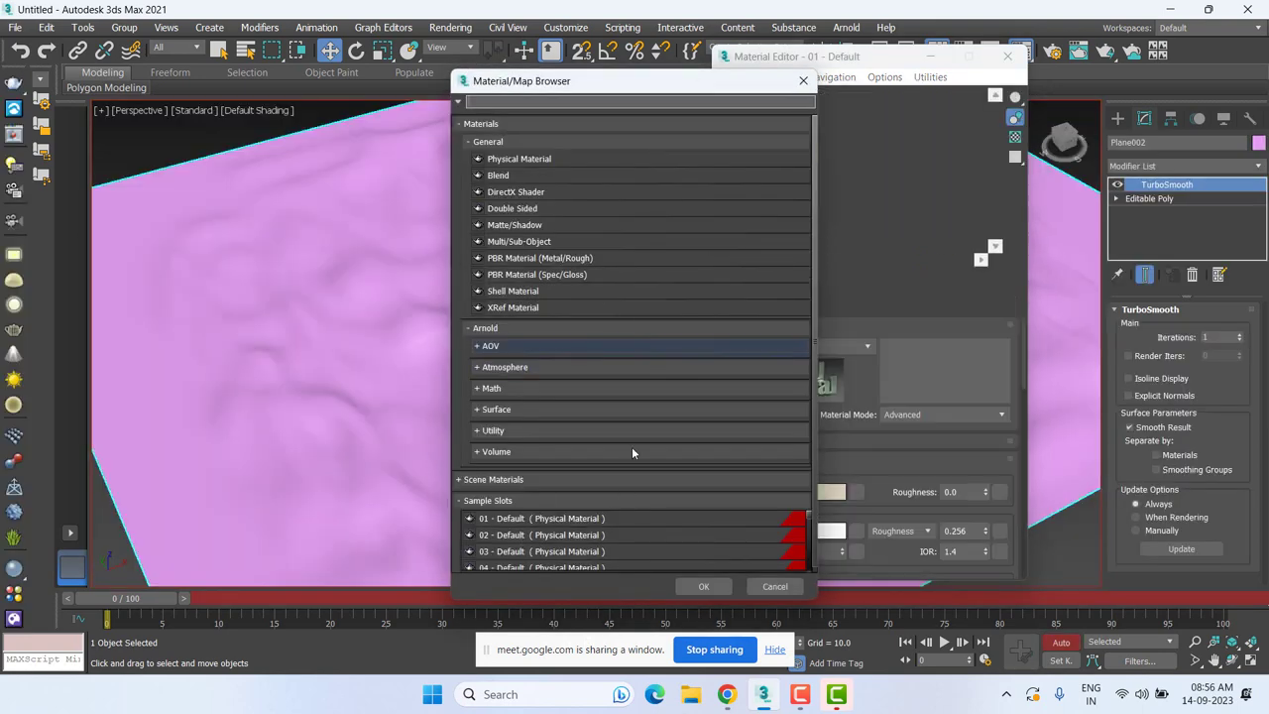
left_click(803, 80)
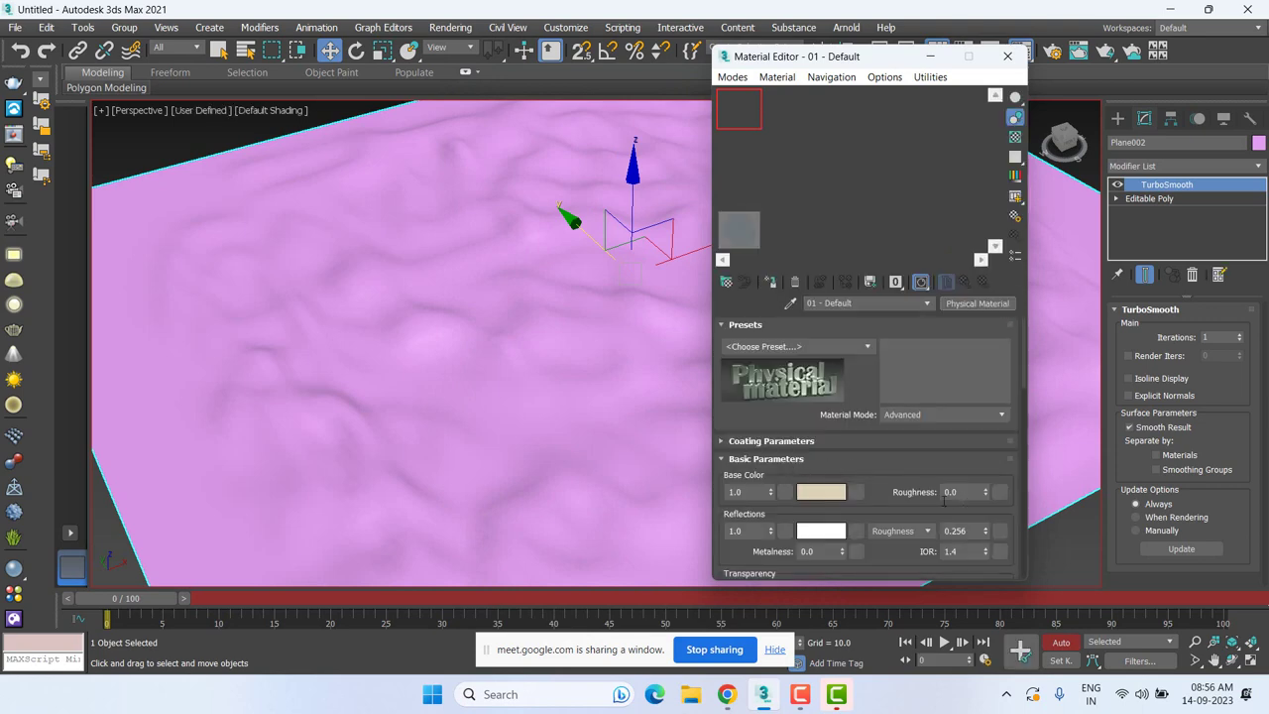
Add a Bitmap map to the material's base colour.
left_click(858, 494)
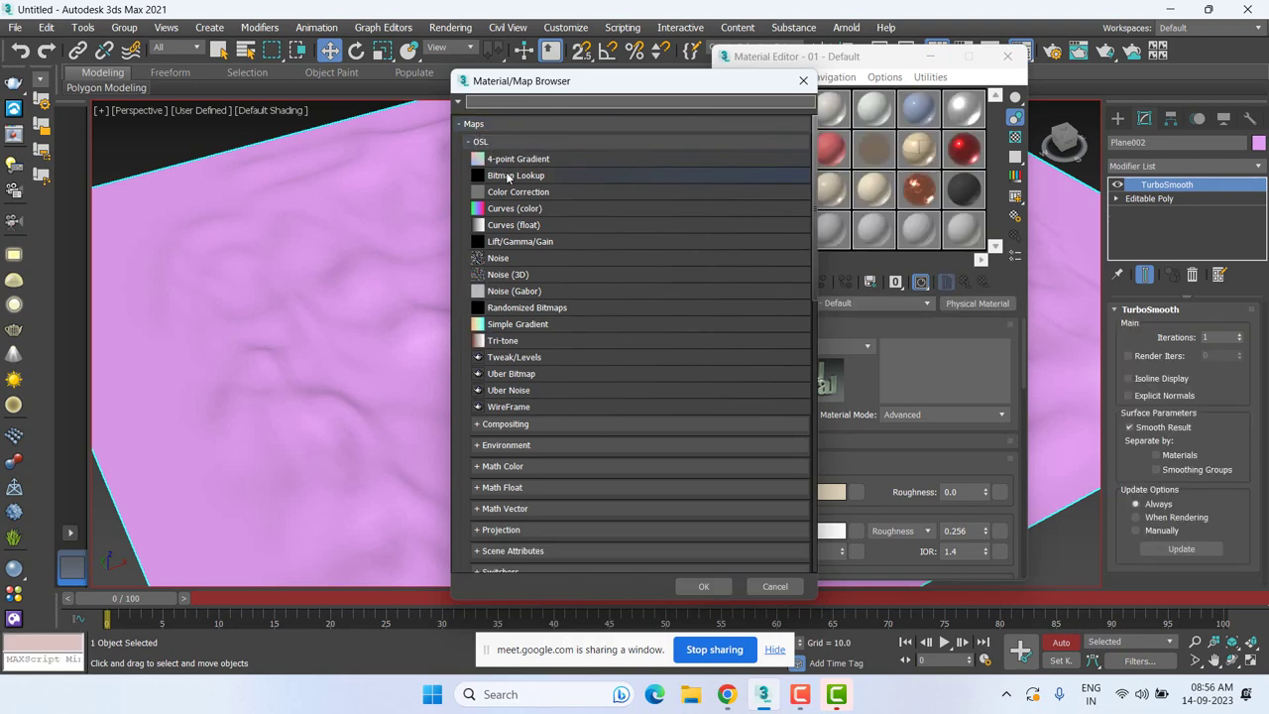
left_click(510, 175)
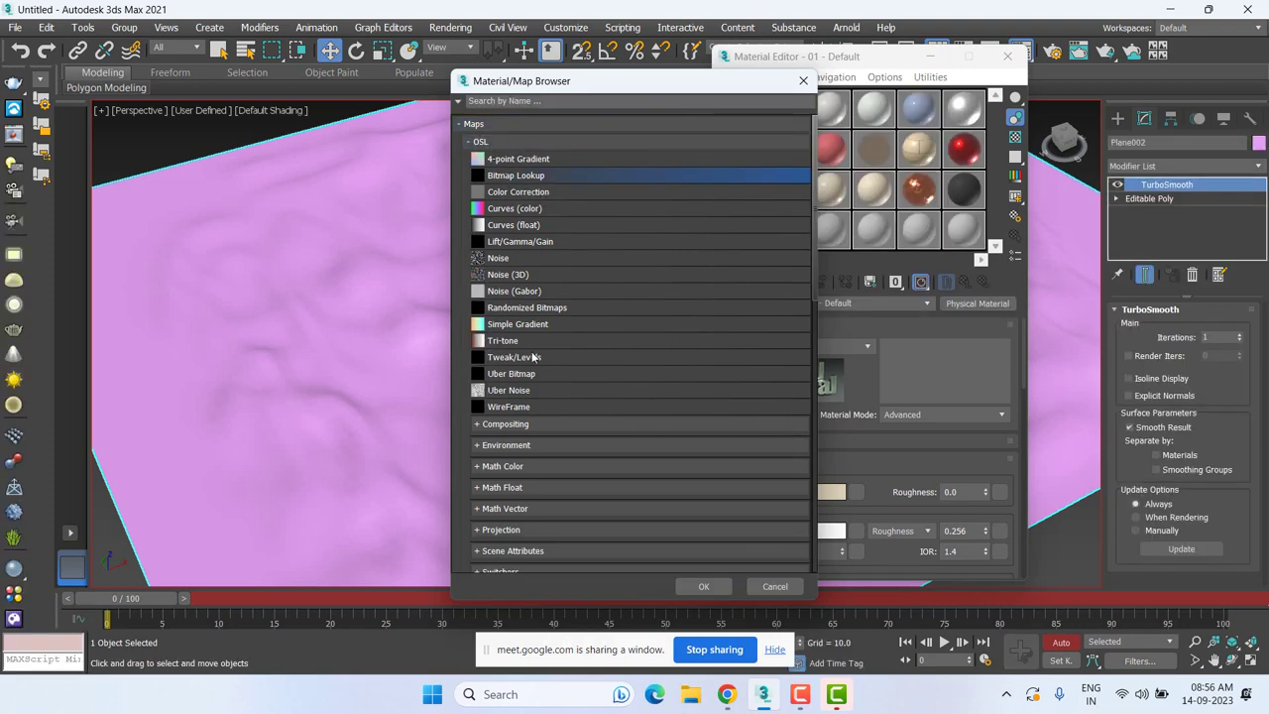
scroll(531, 366, "down", 1)
scroll(511, 436, "down", 3)
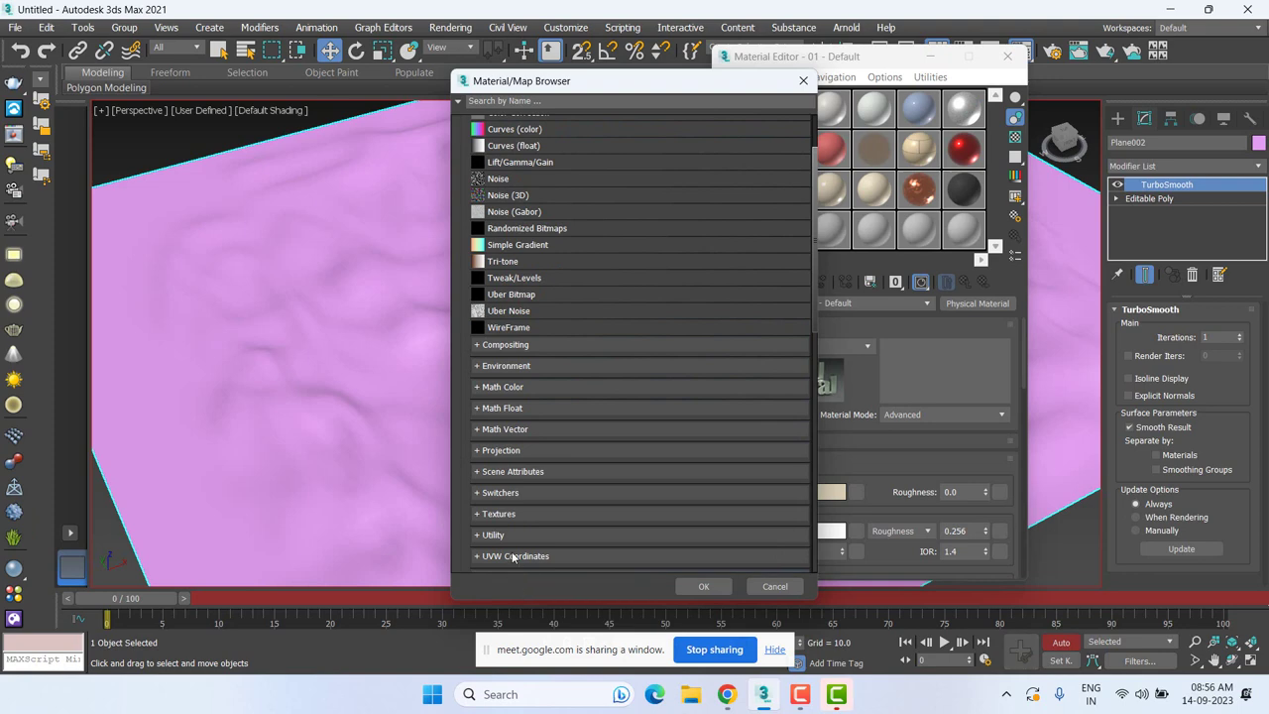
left_click(488, 475)
scroll(488, 475, "down", 3)
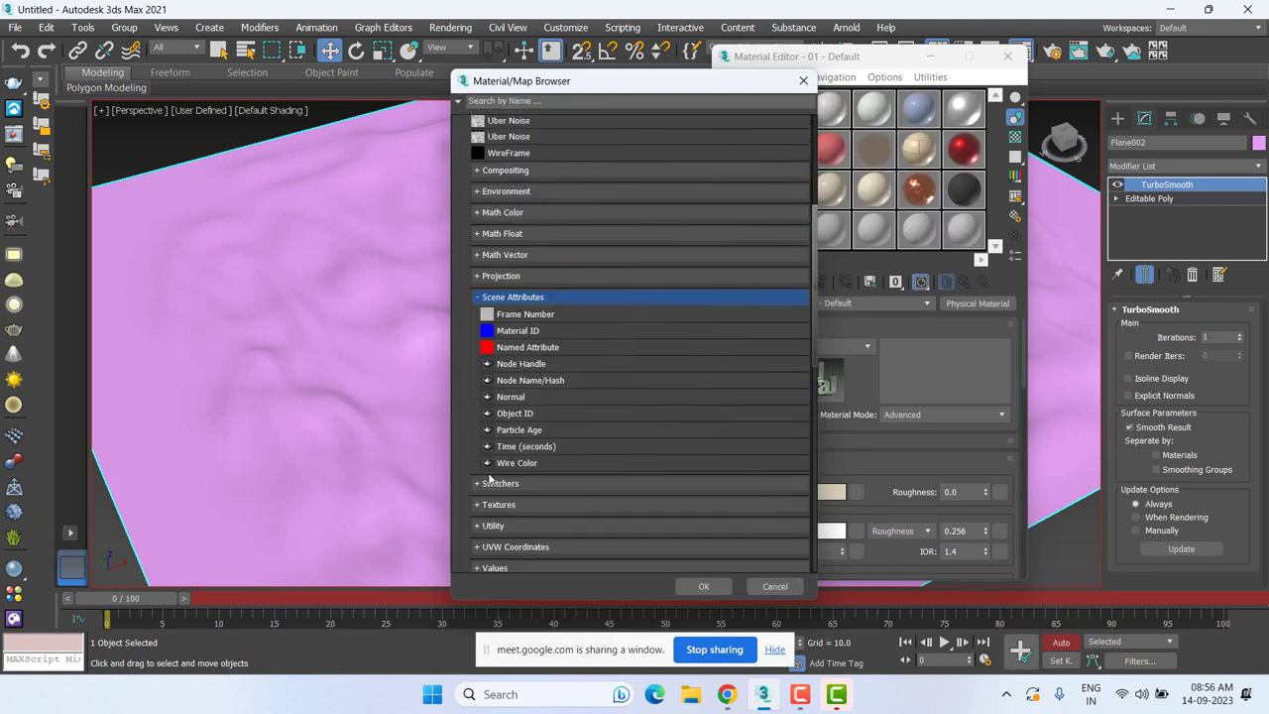
scroll(488, 476, "down", 5)
double_click(510, 530)
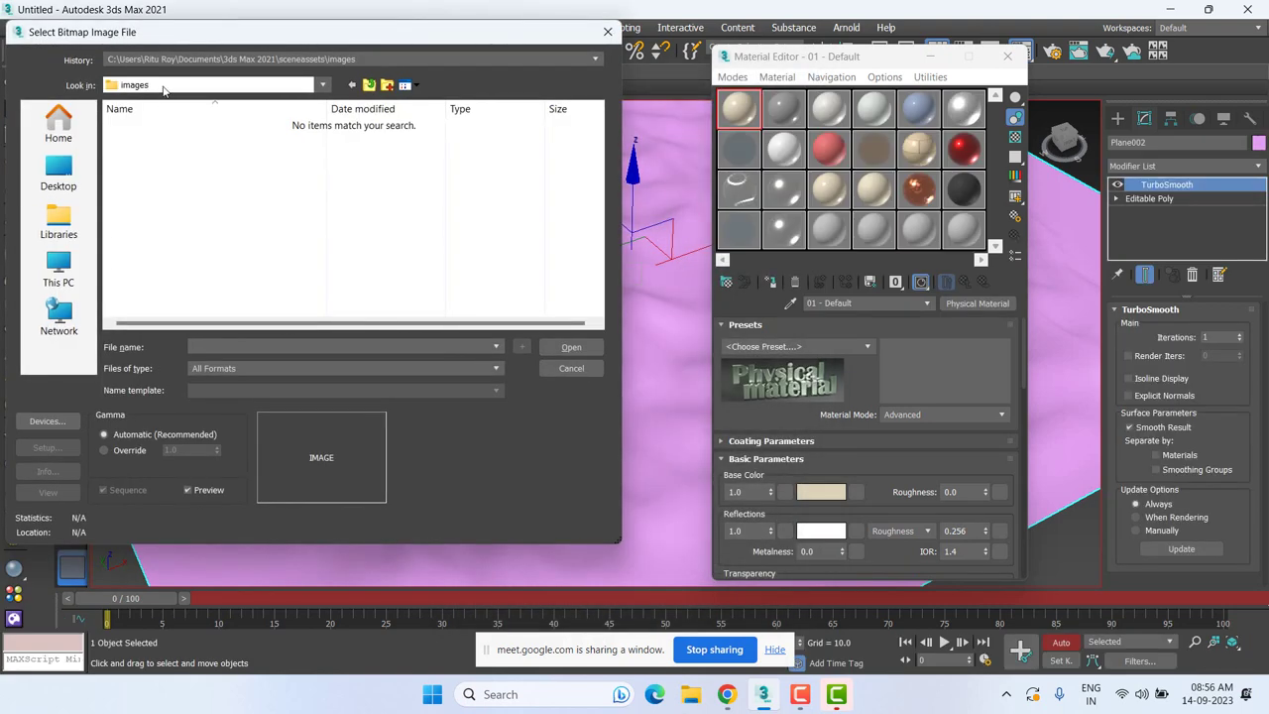
Load download.jpg from the Downloads folder as the bitmap image.
left_click(164, 87)
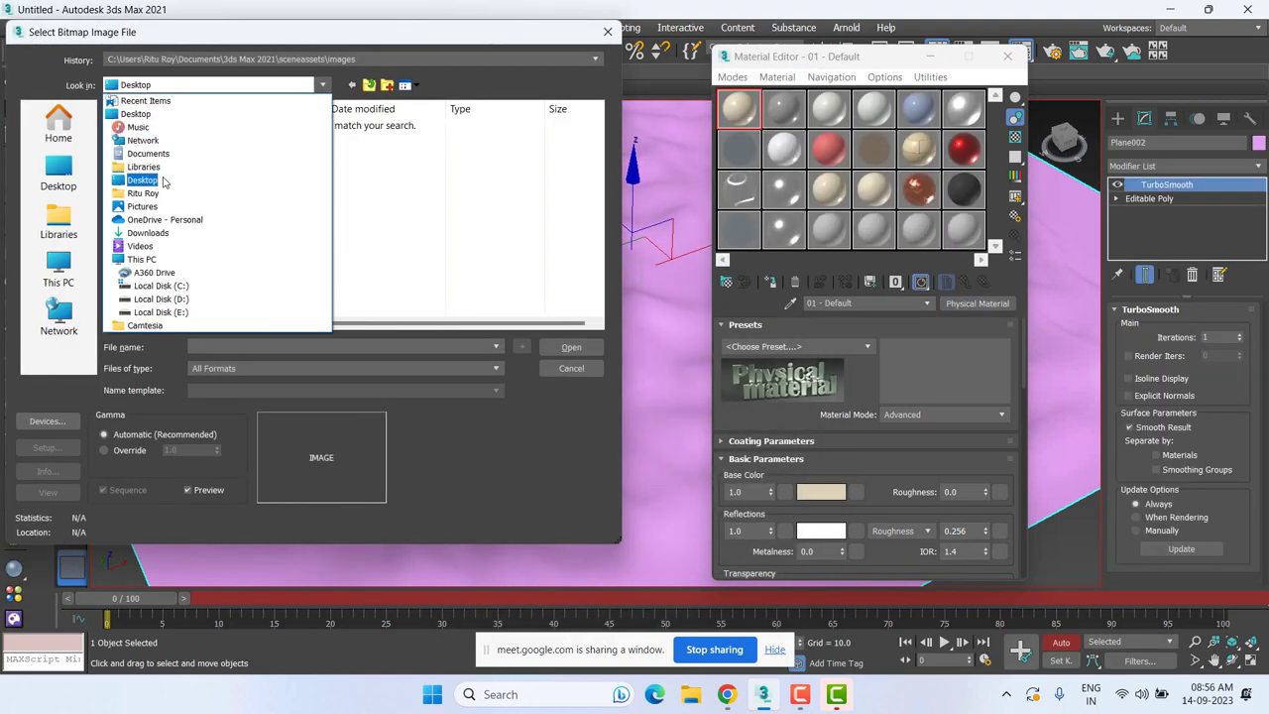
left_click(161, 242)
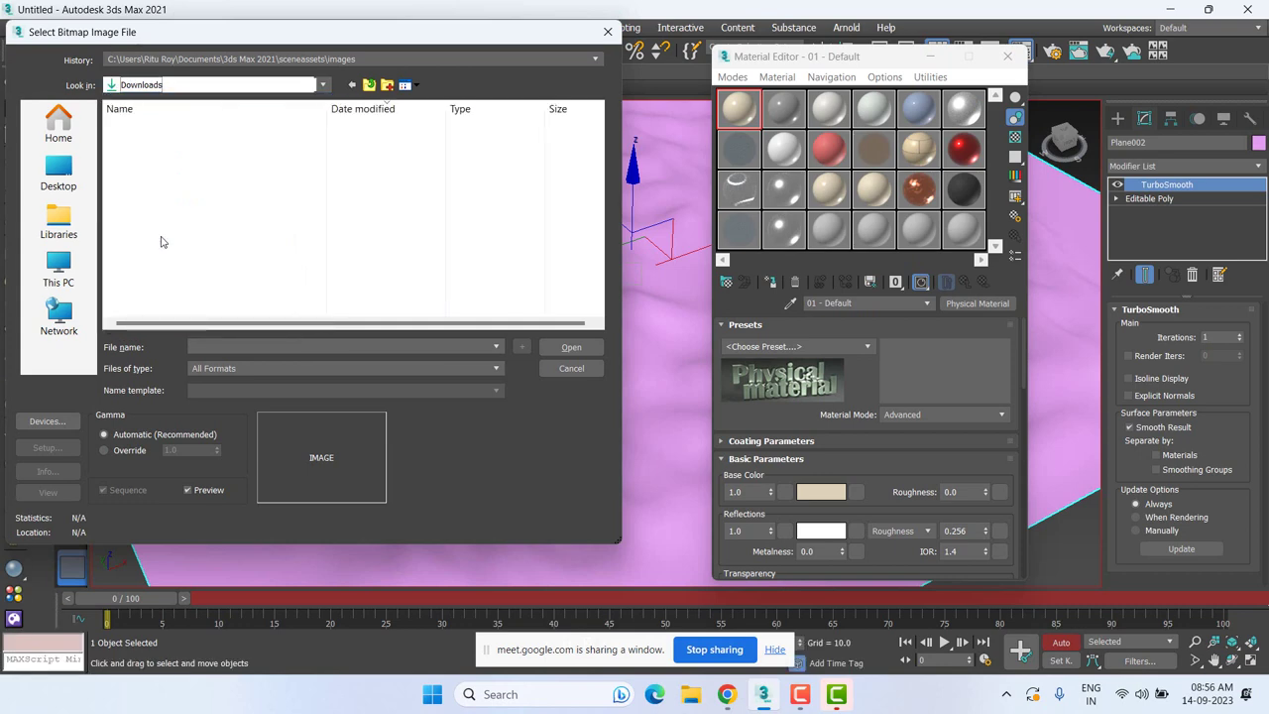
left_click(159, 148)
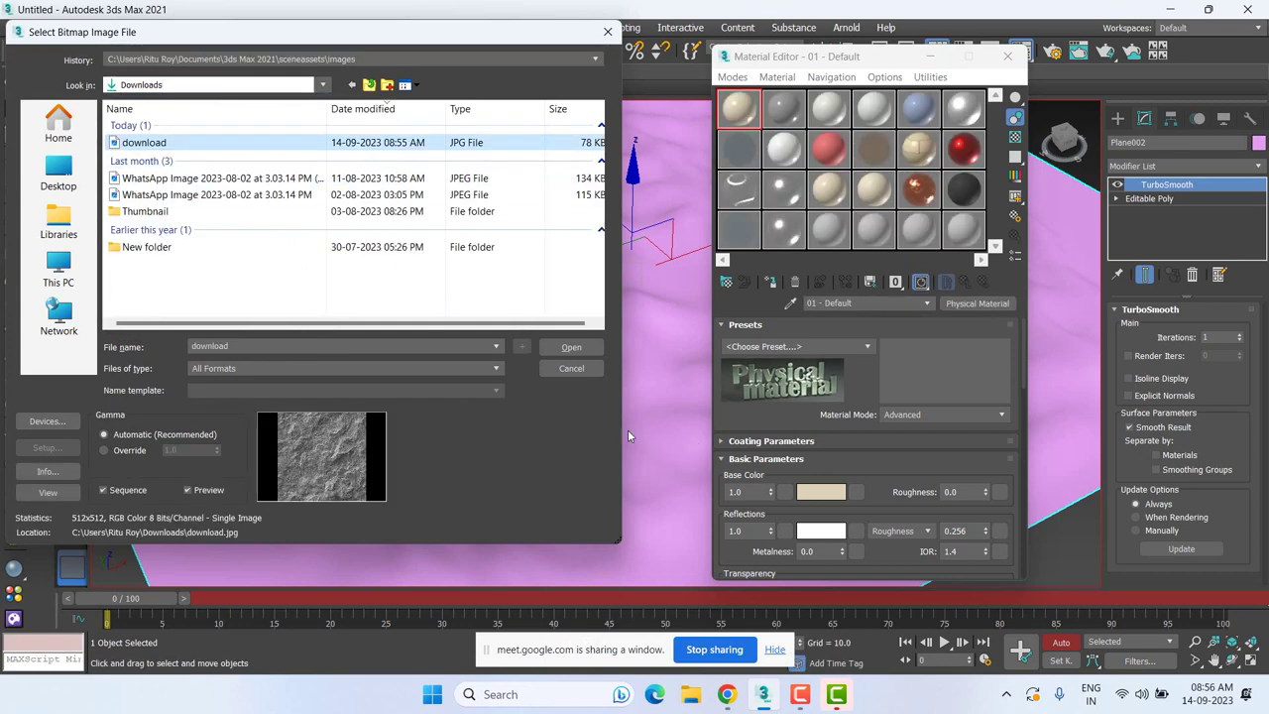
left_click(579, 348)
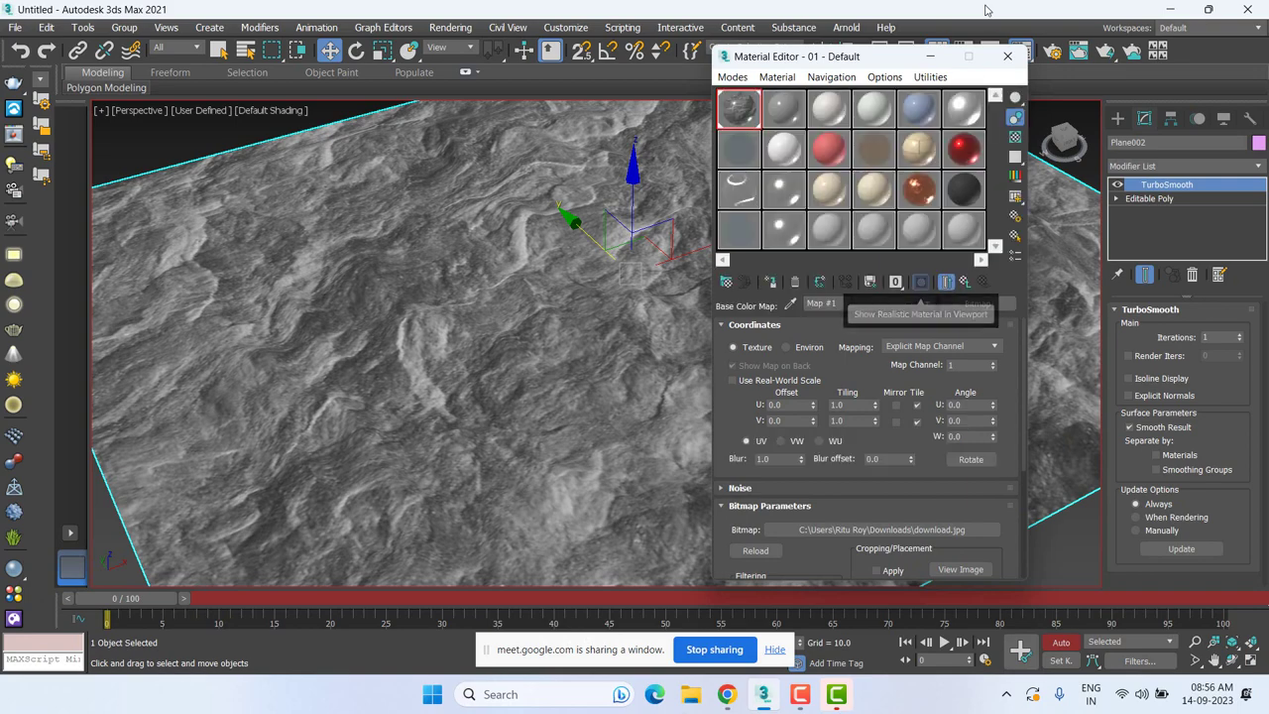
Close the Material Editor, clear the selection, and zoom in on the plane.
left_click(1007, 55)
scroll(797, 386, "down", 5)
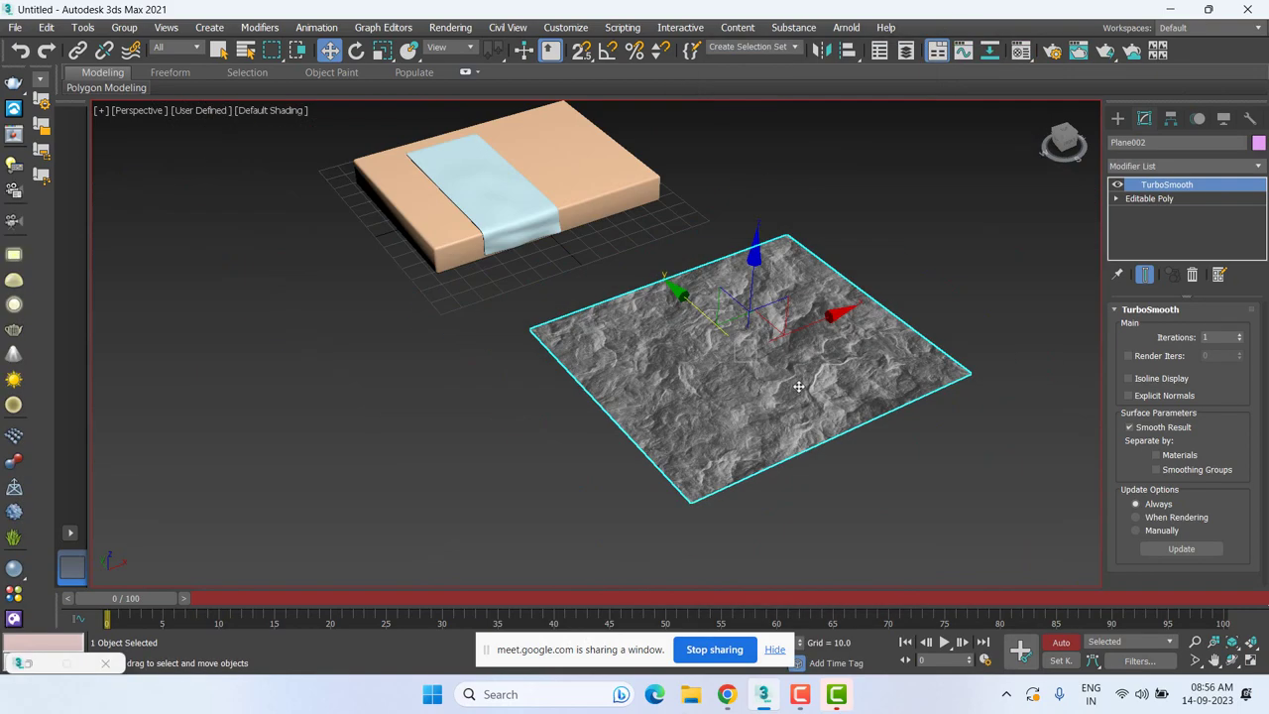
left_click(1008, 315)
scroll(1008, 315, "up", 2)
scroll(892, 347, "up", 3)
scroll(813, 367, "up", 3)
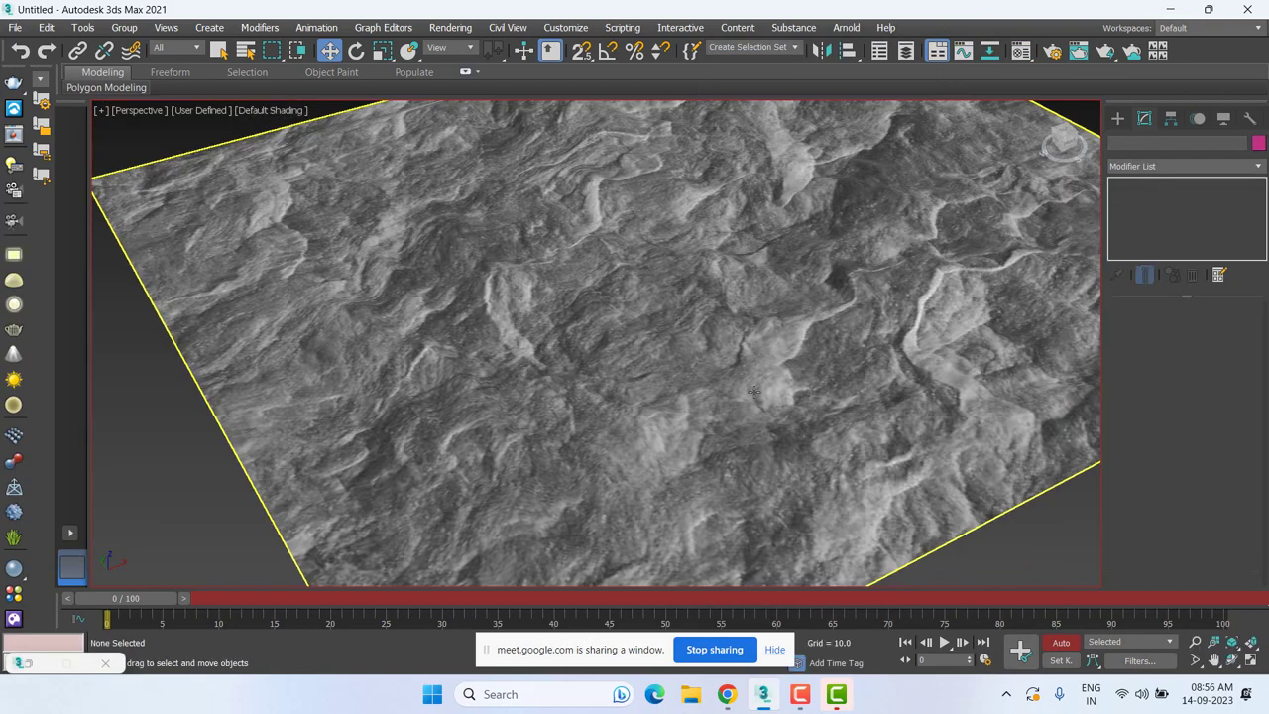
scroll(780, 376, "up", 3)
scroll(780, 375, "down", 3)
scroll(759, 406, "up", 3)
scroll(773, 347, "up", 2)
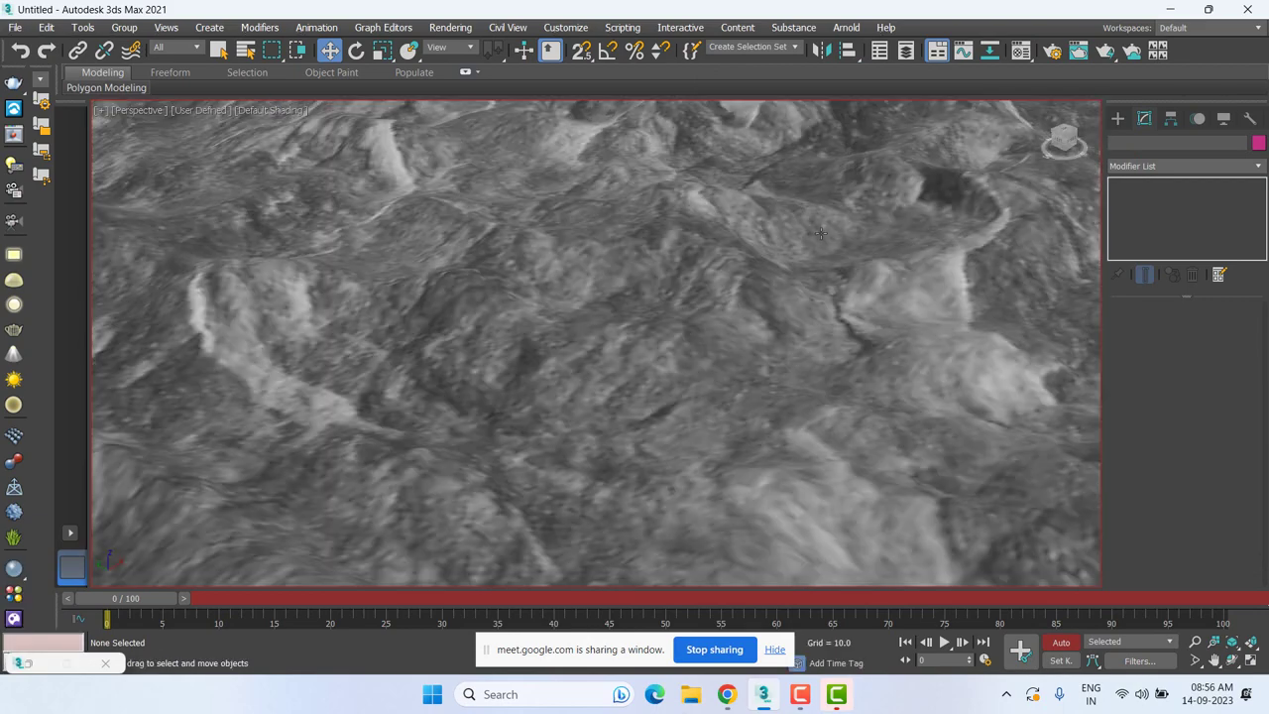
scroll(780, 270, "down", 2)
Select Plane002, orbit around it to inspect the ripples, and turn off Auto Key.
left_click(780, 271)
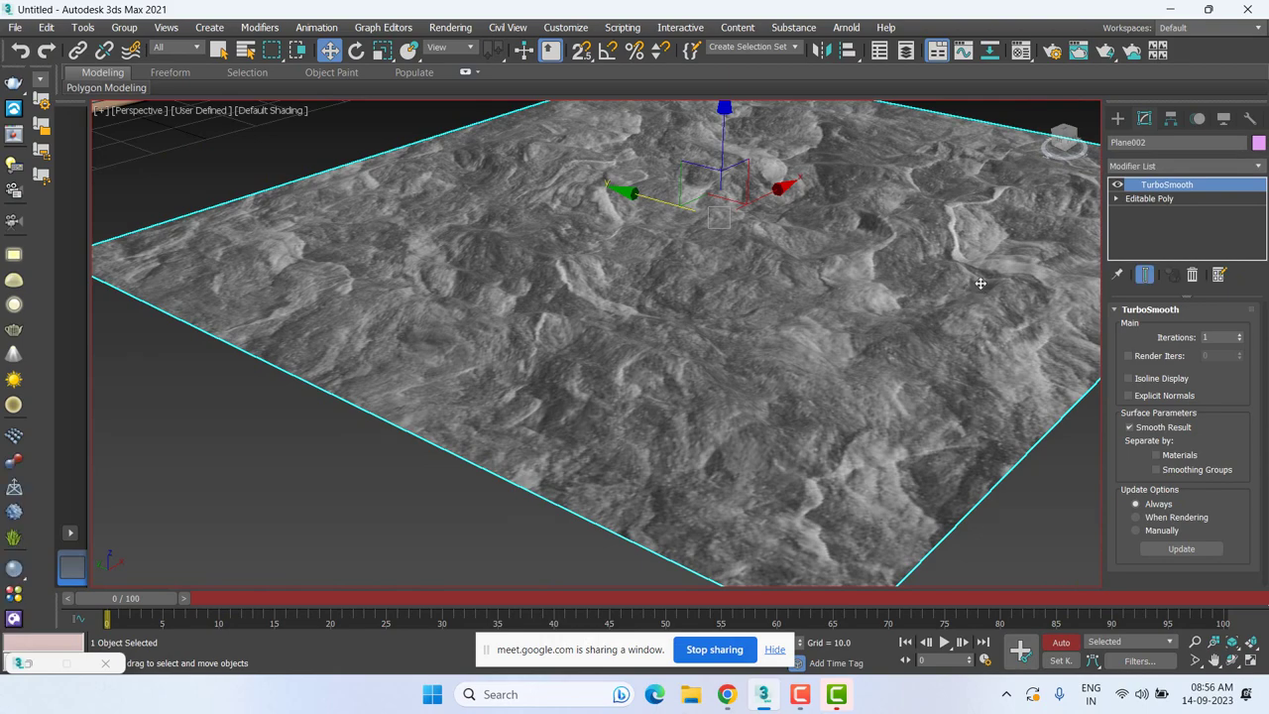
middle_click_drag(814, 324, 692, 320, "alt")
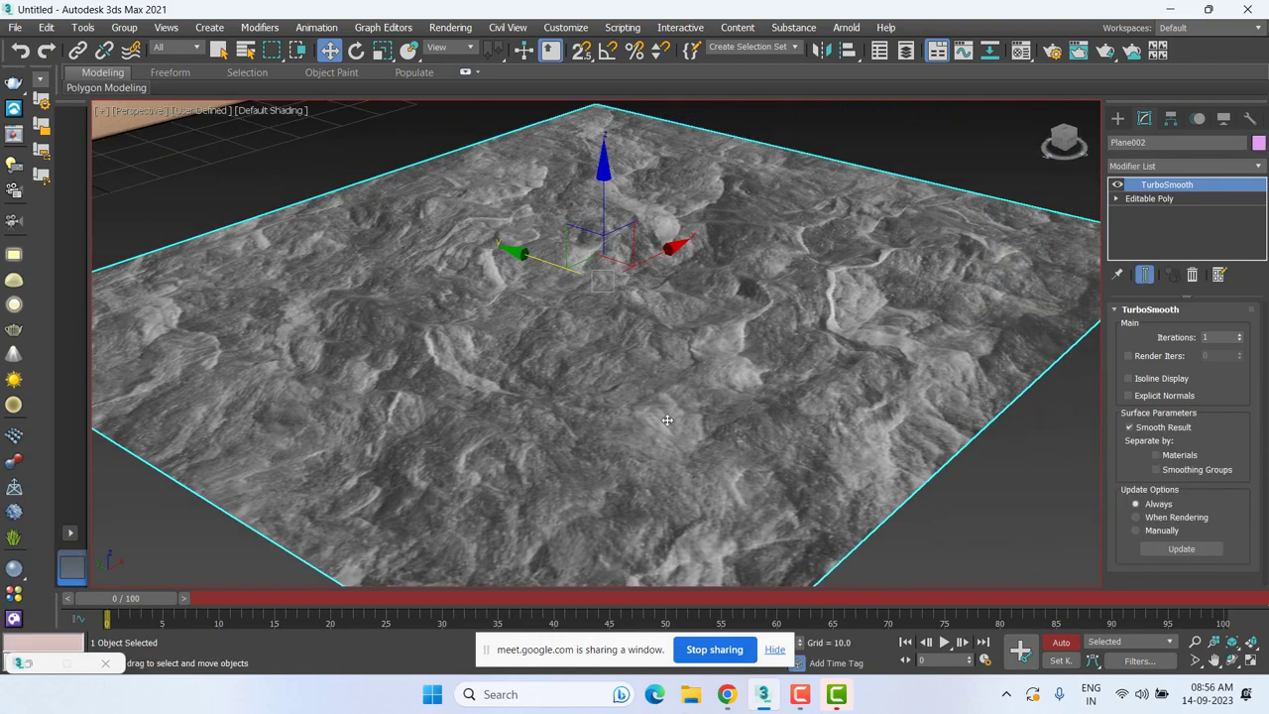
scroll(691, 320, "up", 5)
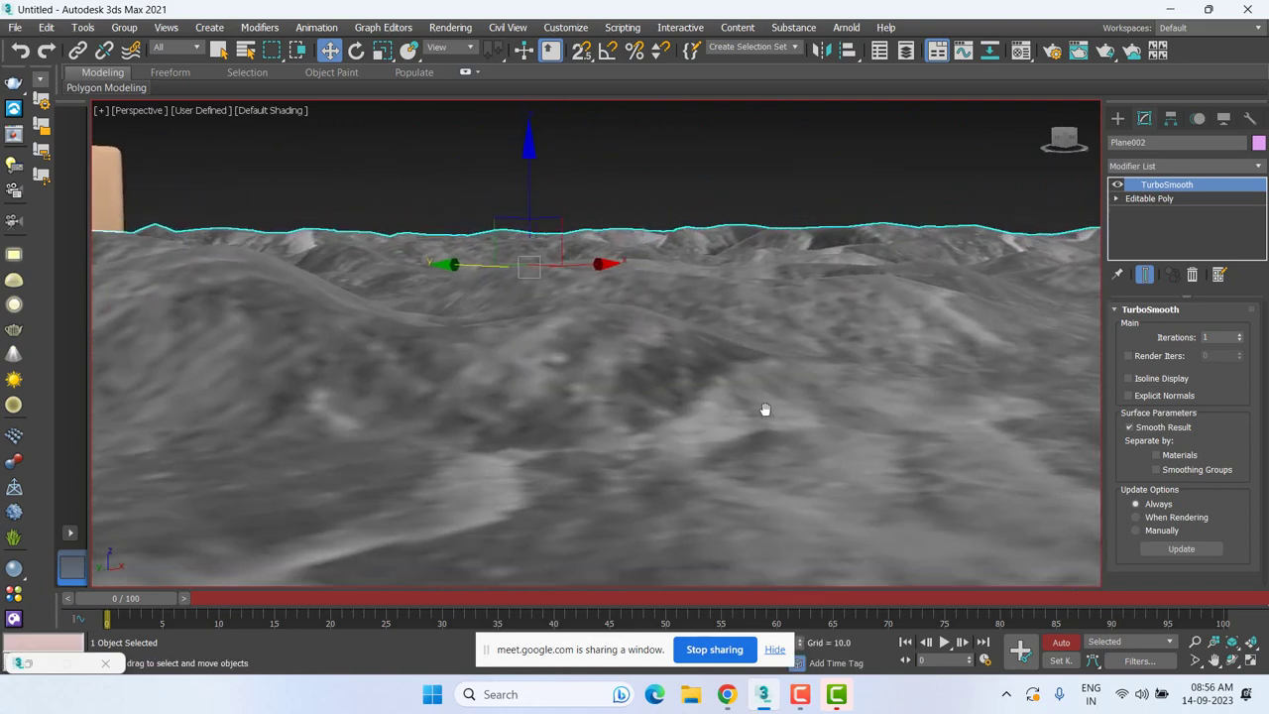
scroll(764, 411, "up", 3)
mouse_move(818, 380)
middle_mouse_down("alt")
mouse_move(801, 396)
mouse_move(826, 387)
mouse_move(847, 403)
middle_mouse_up("alt")
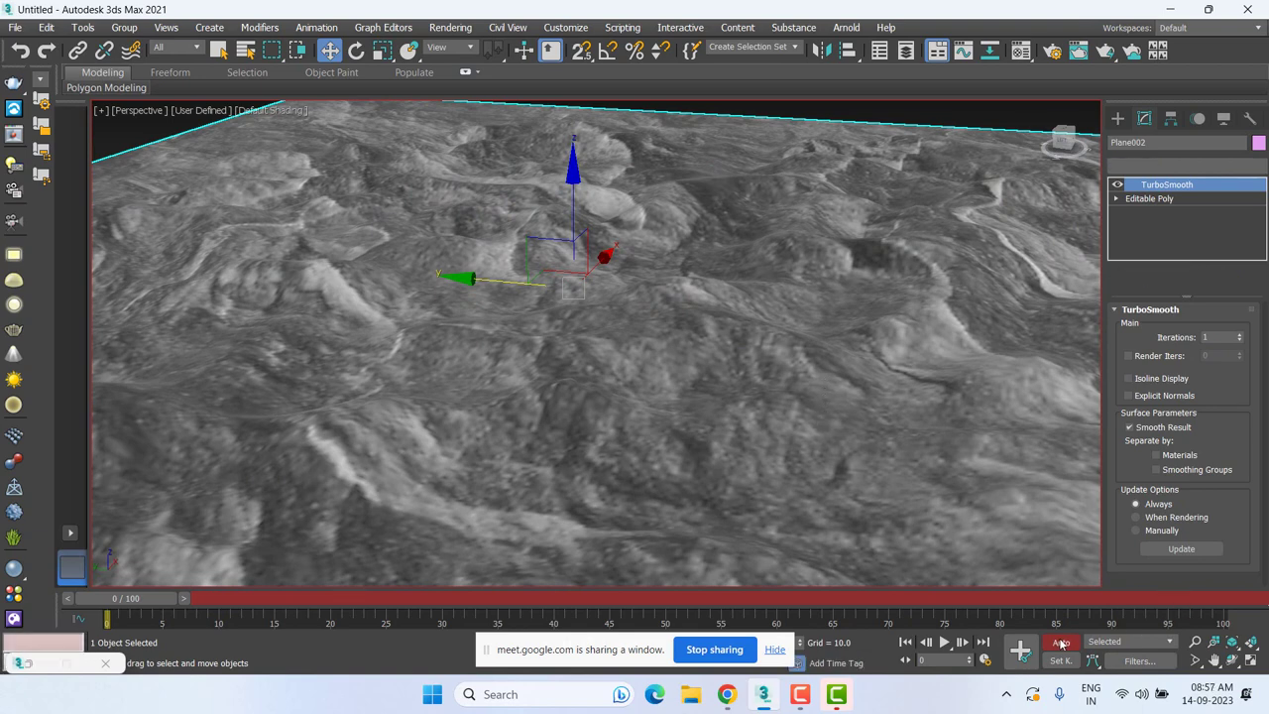
key("n")
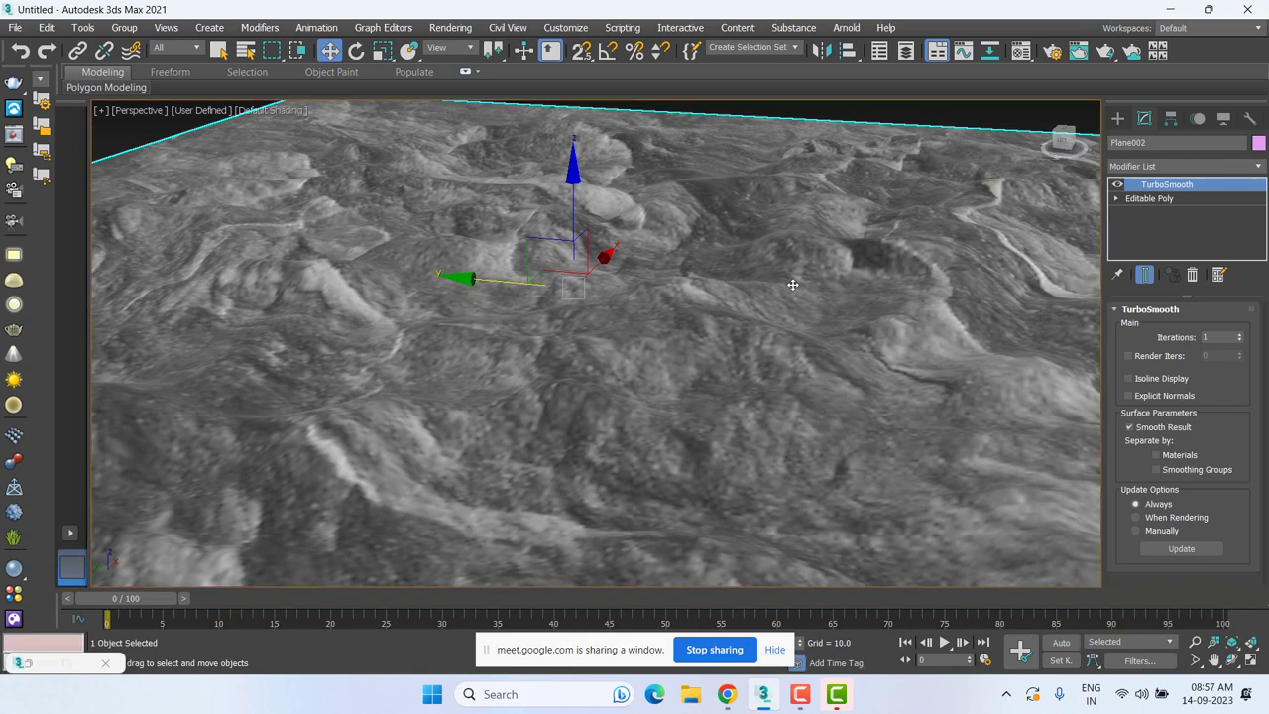
scroll(791, 285, "down", 2)
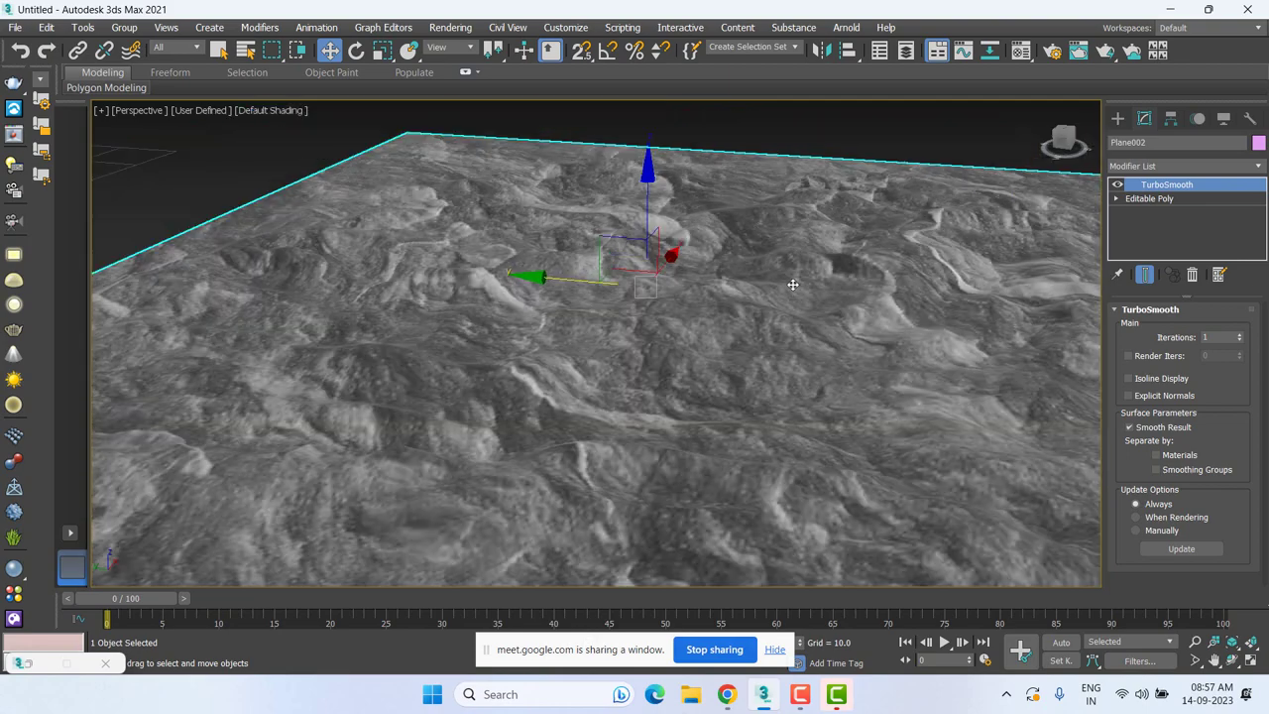
mouse_move(792, 285)
middle_mouse_down("alt")
mouse_move(825, 287)
mouse_move(945, 400)
middle_mouse_up("alt")
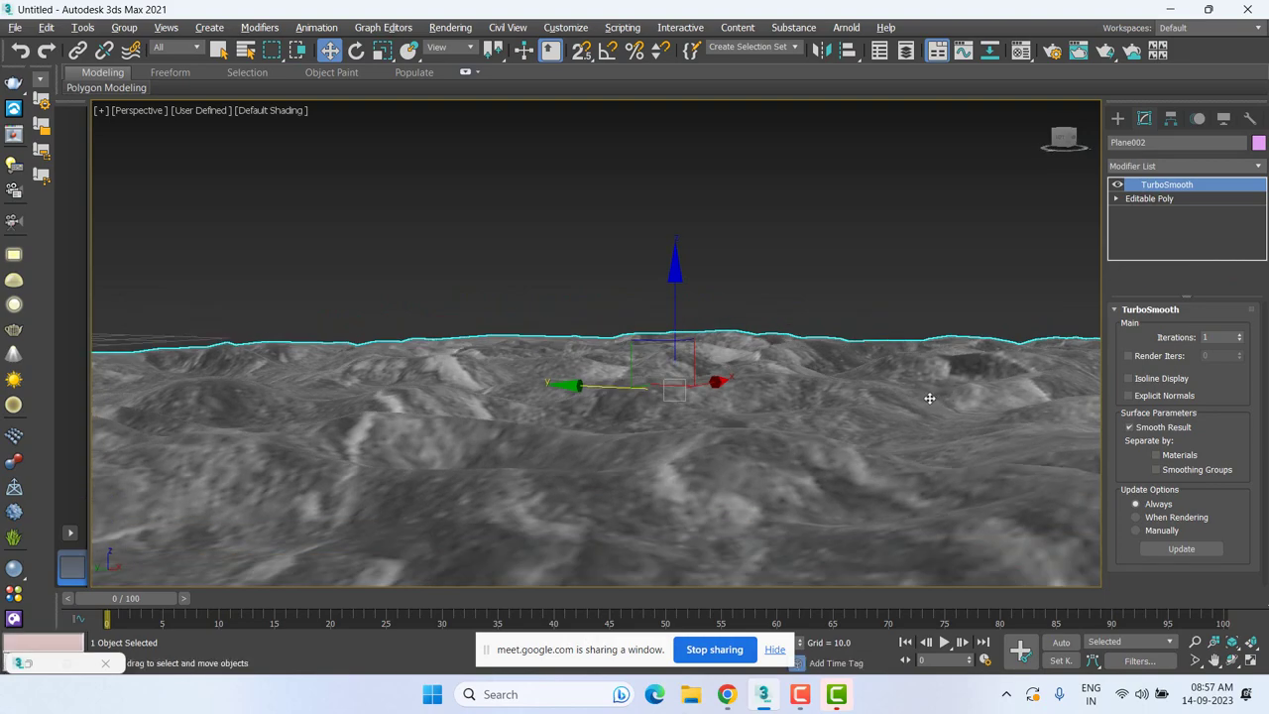
middle_click_drag(886, 357, 922, 466, "alt")
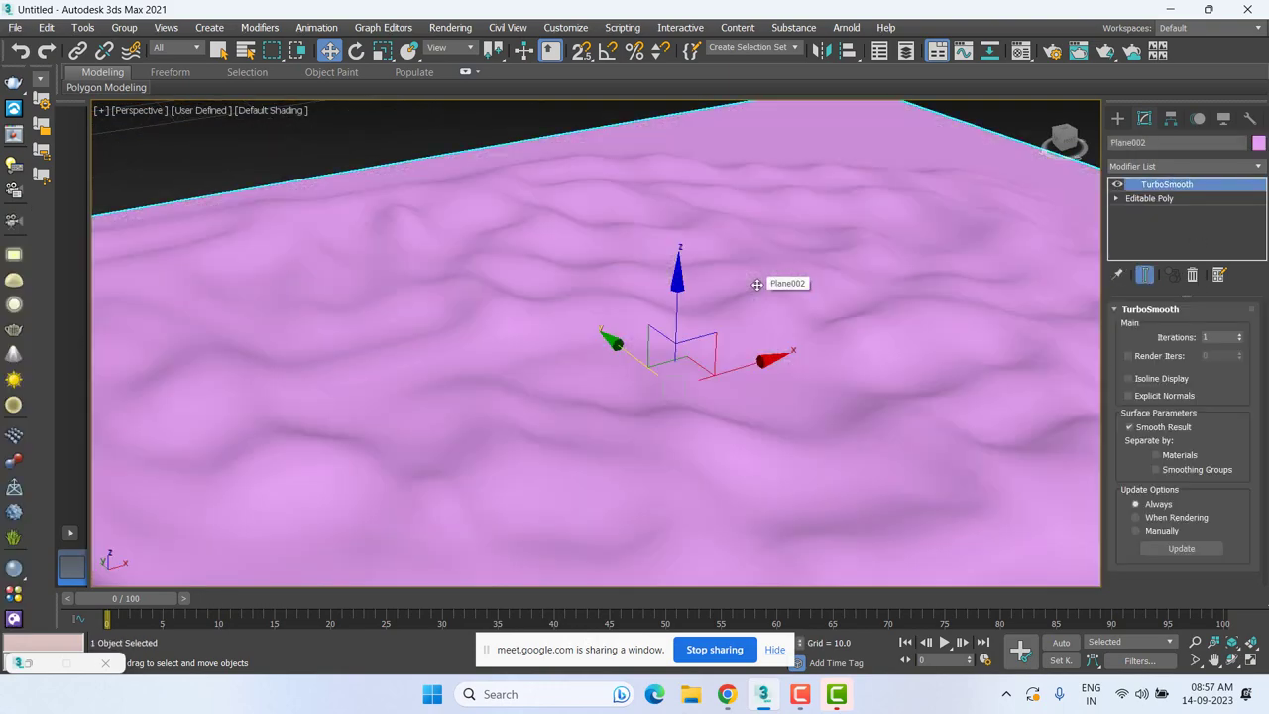
Drop to Plane002's Editable Poly level, then select the cloth runner Plane001 and frame it.
middle_click_drag(756, 283, 648, 281, "alt")
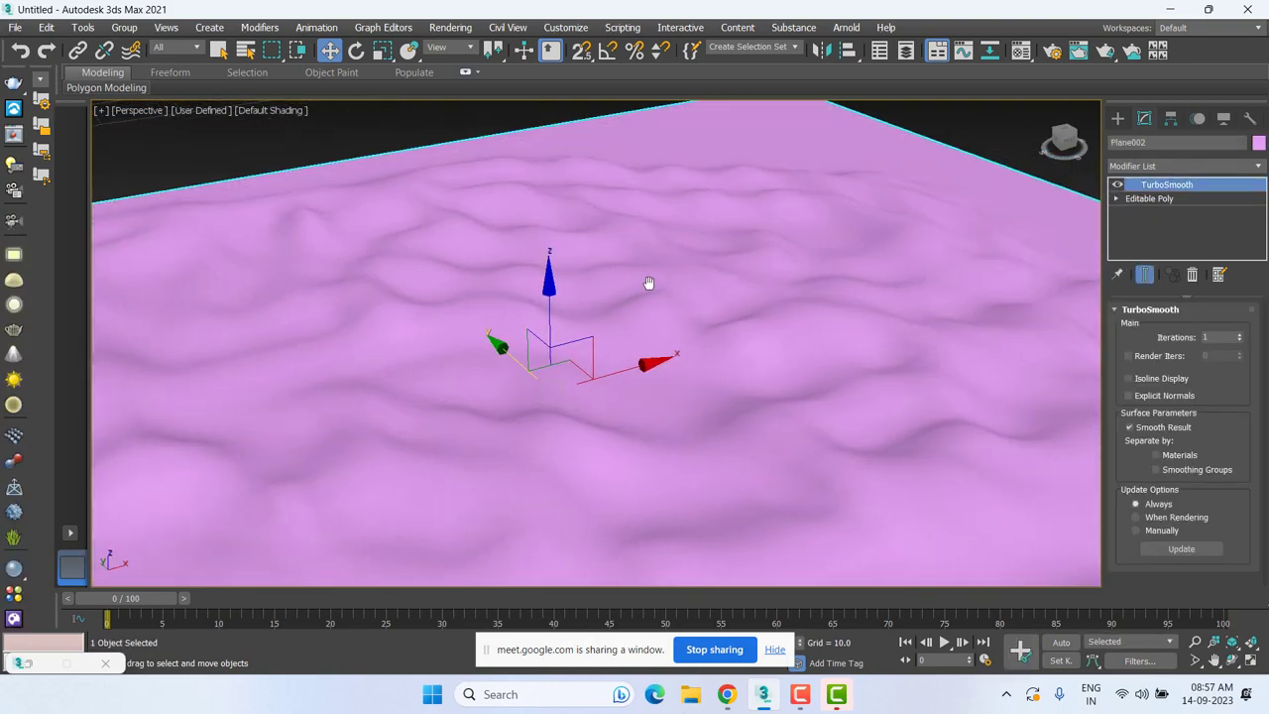
left_click(1165, 200)
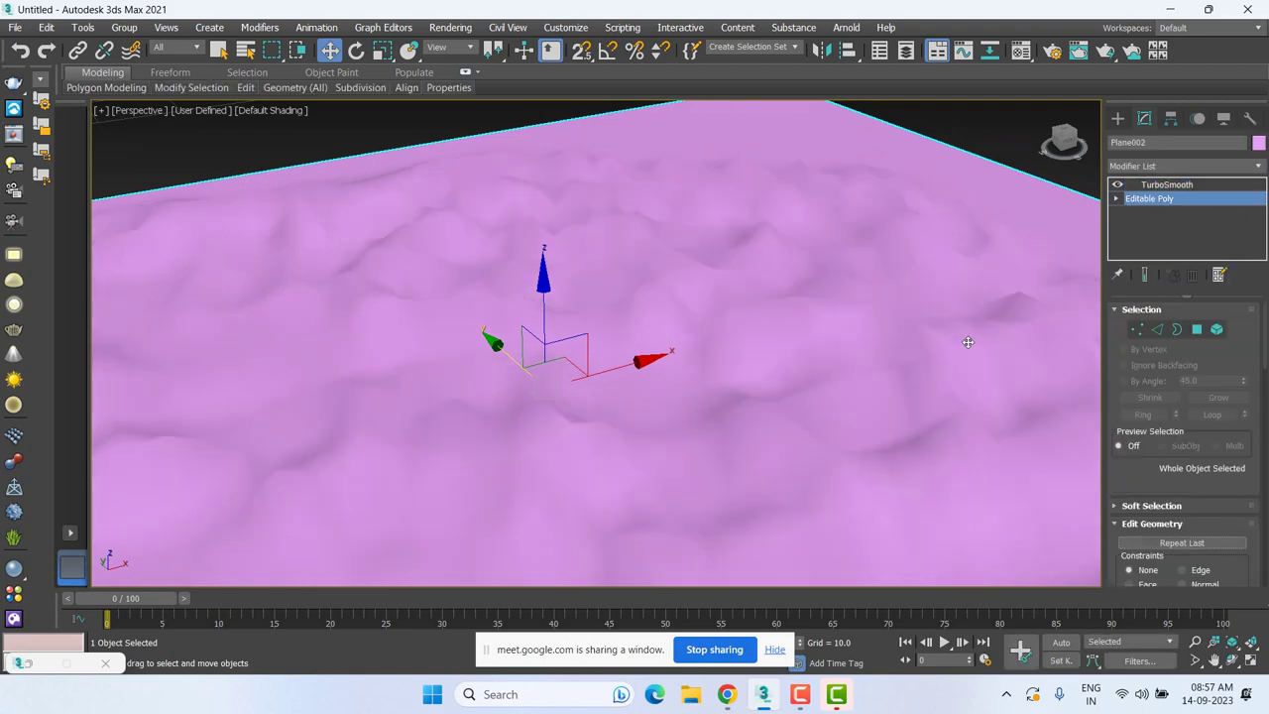
scroll(820, 354, "down", 4)
scroll(819, 353, "down", 2)
left_click(555, 243)
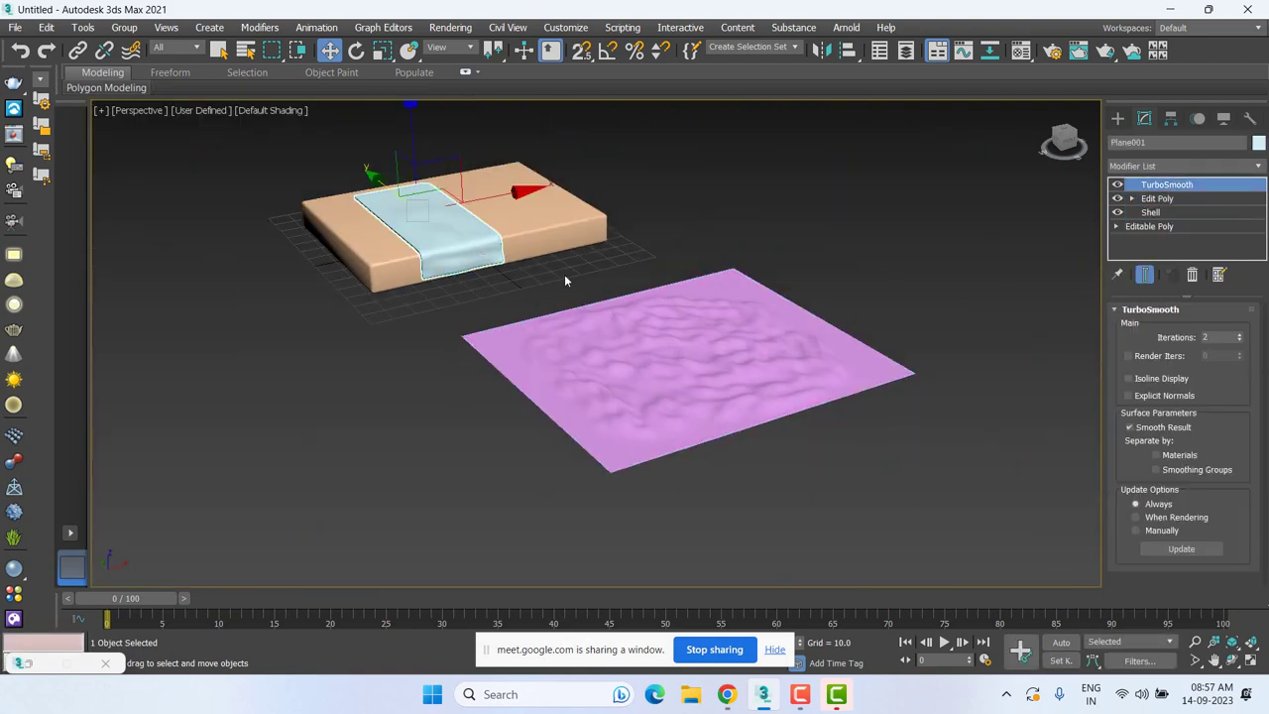
key("z")
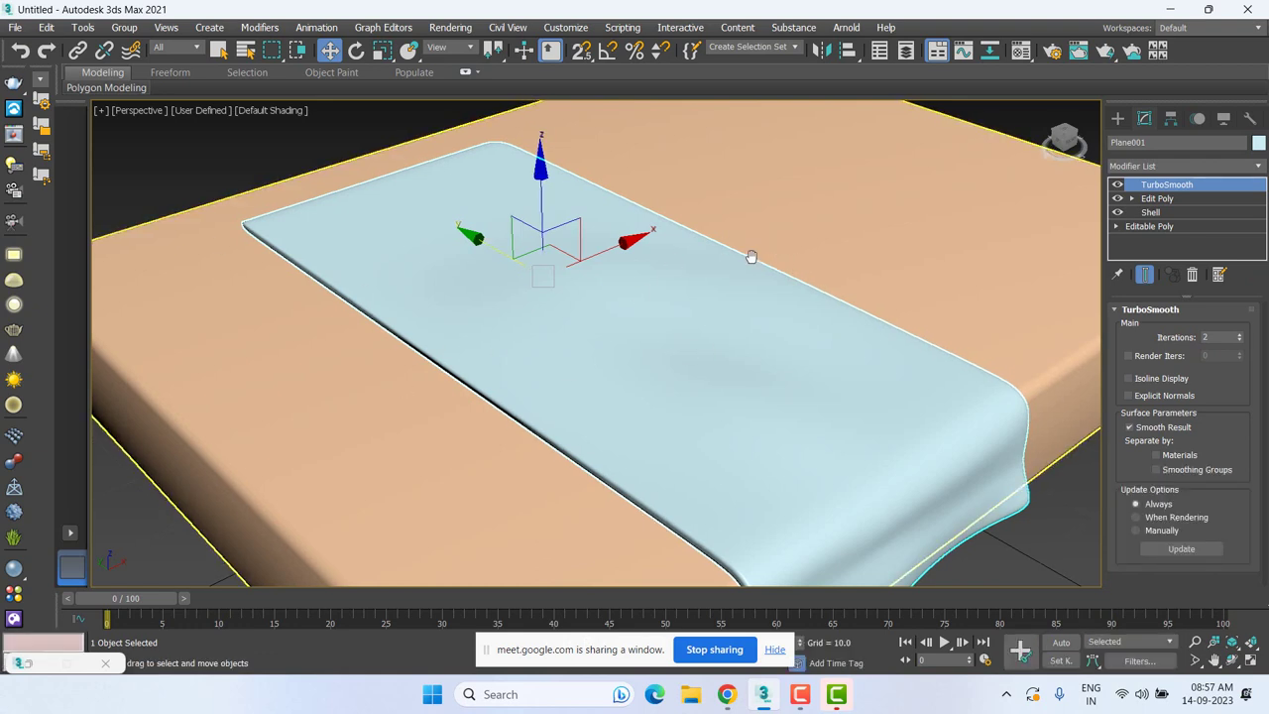
Orbit and pan around the cloth runner draped over the rounded tabletop edge.
middle_click_drag(753, 255, 704, 270, "alt")
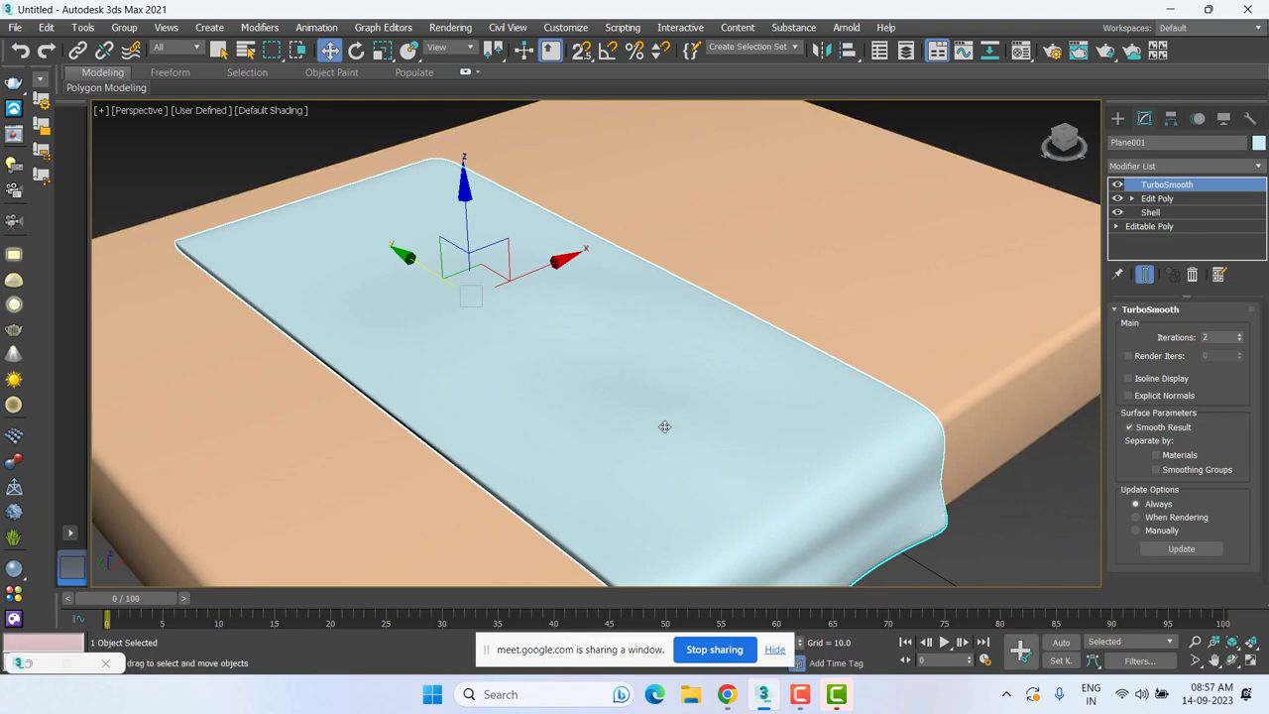
scroll(595, 526, "down", 3)
scroll(586, 509, "down", 1)
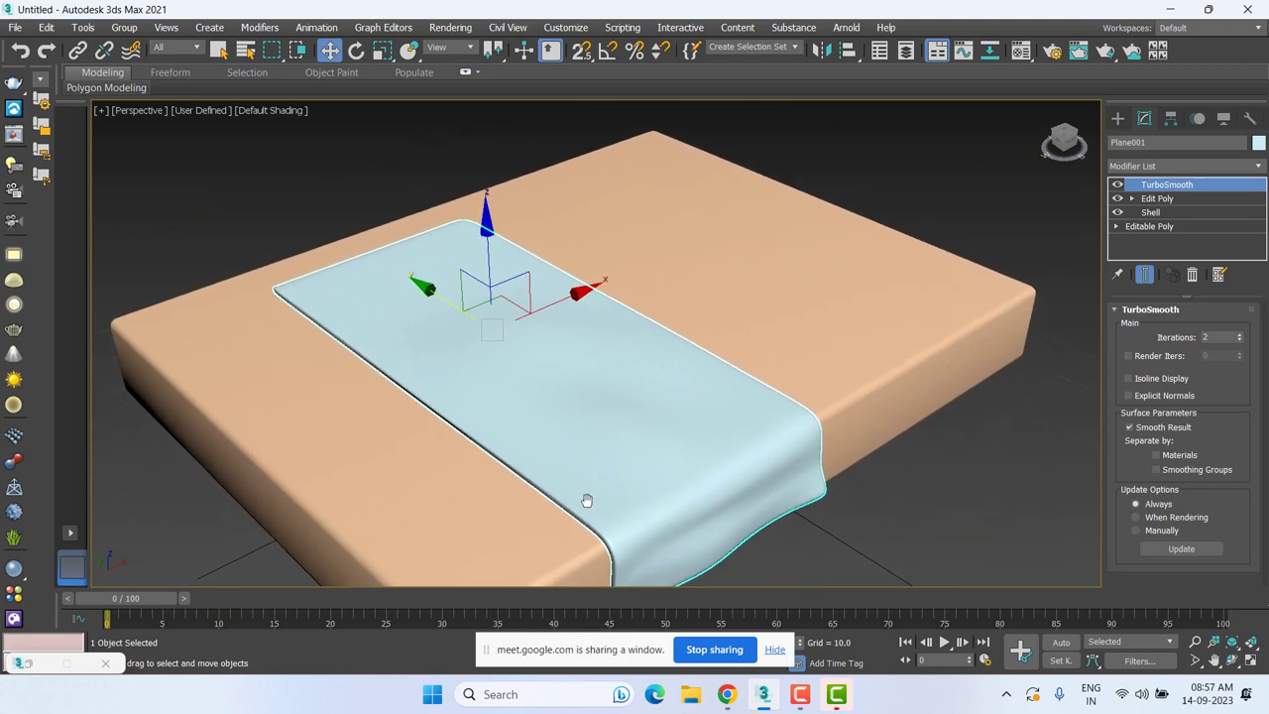
middle_click_drag(585, 501, 515, 482)
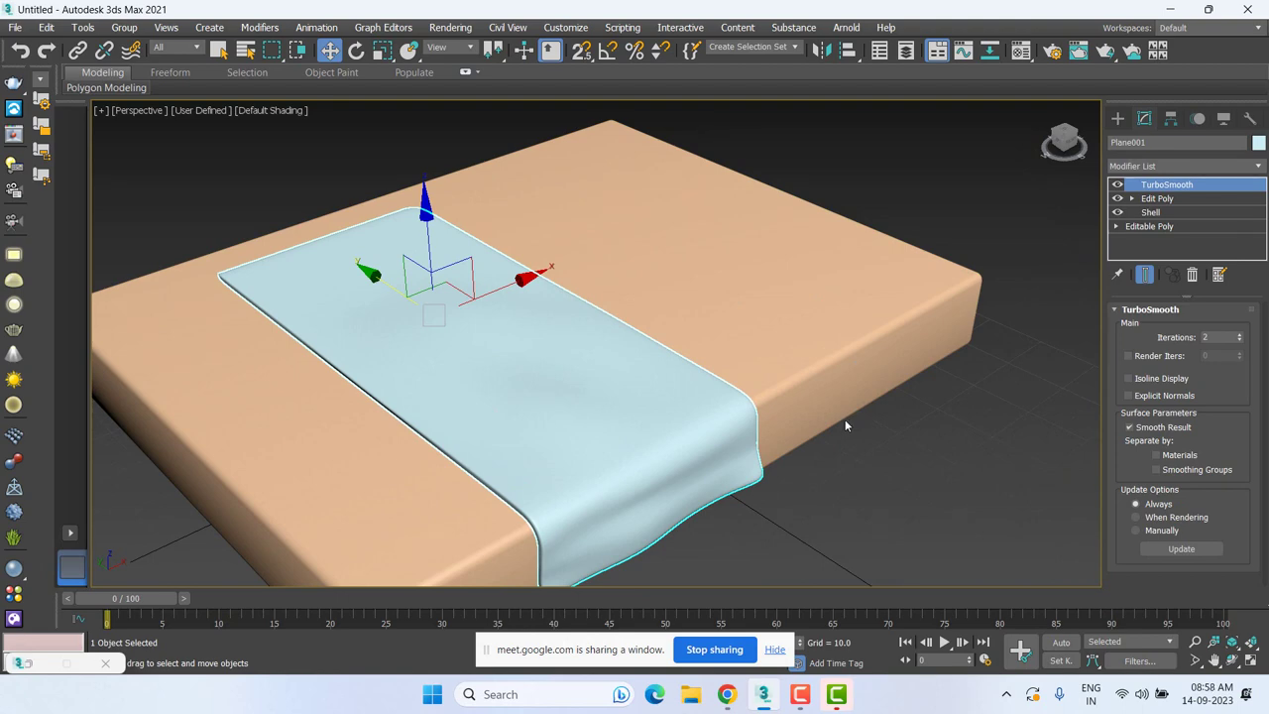
middle_click_drag(845, 425, 785, 436)
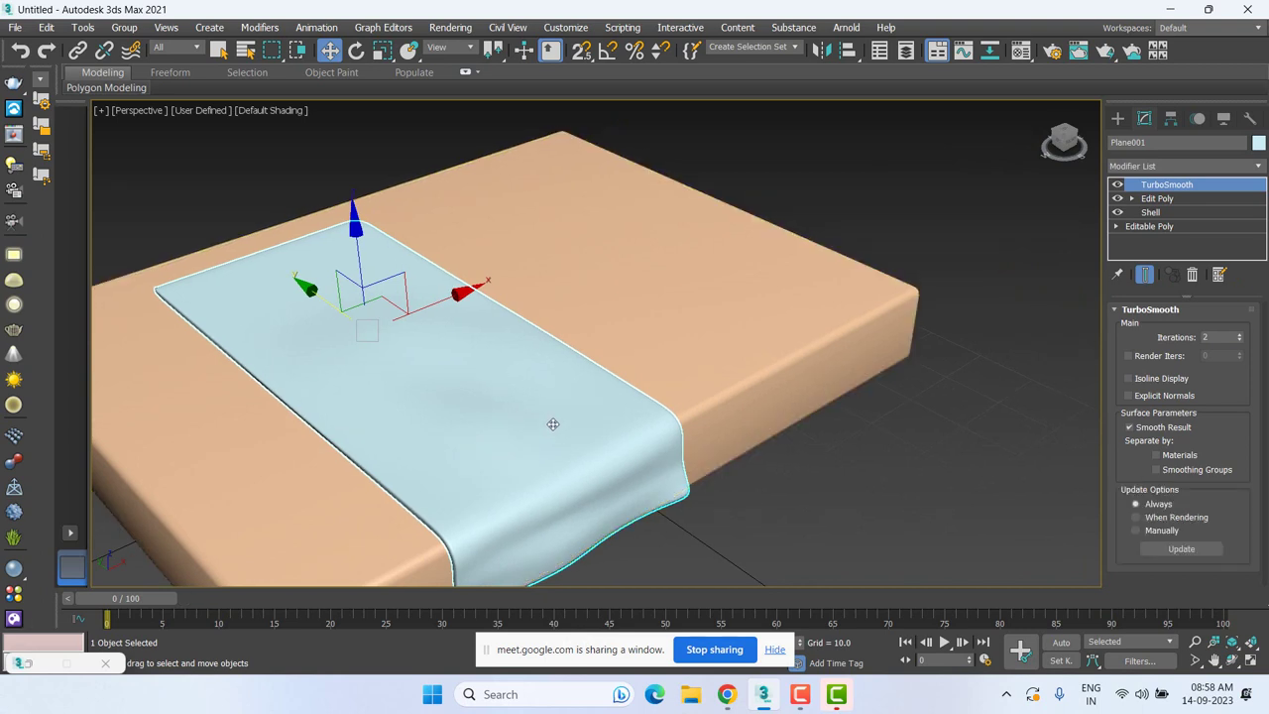
mouse_move(555, 420)
middle_mouse_down()
mouse_move(631, 441)
mouse_move(627, 423)
middle_mouse_up()
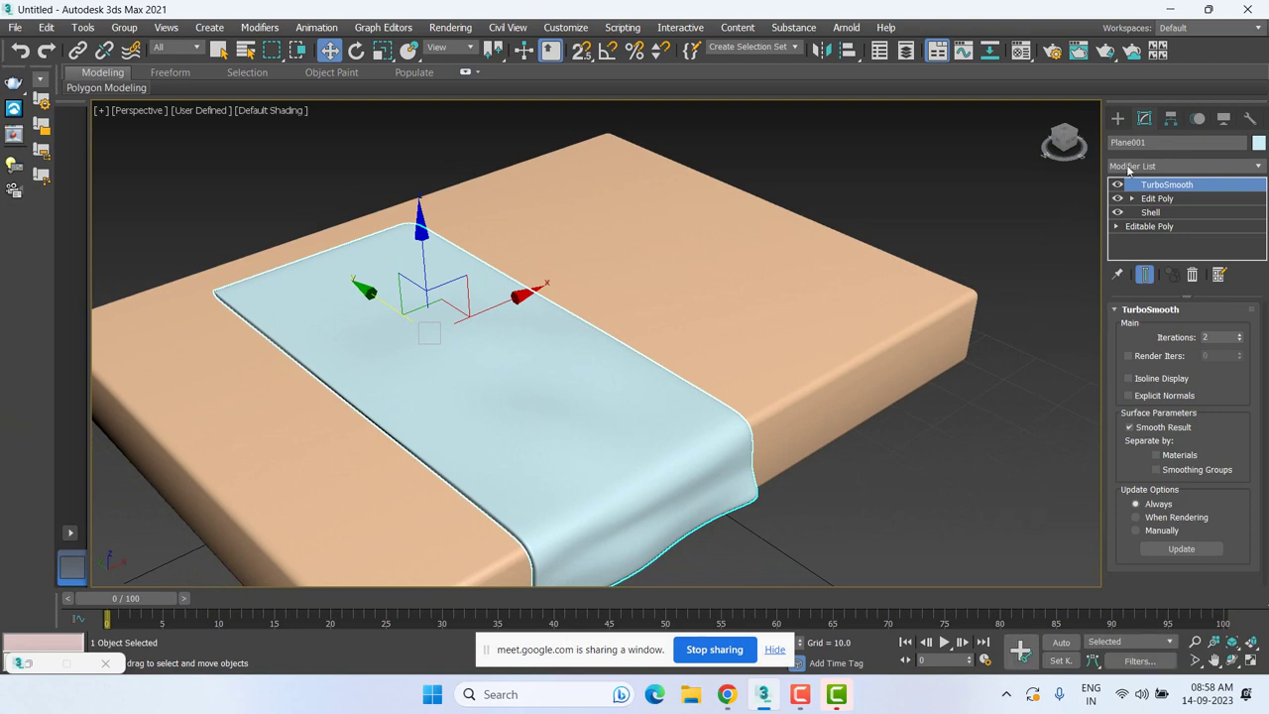
Reframe the view on the cloth runner and the table.
left_click(1117, 118)
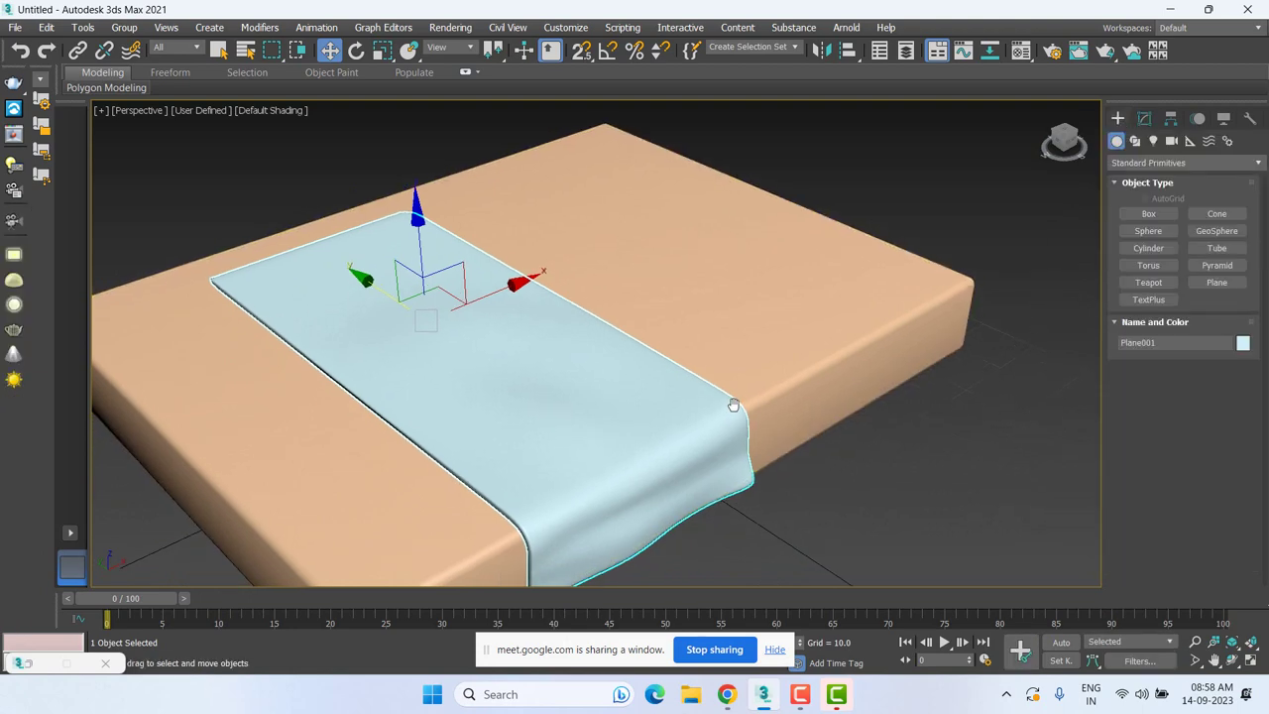
middle_click_drag(730, 405, 722, 386)
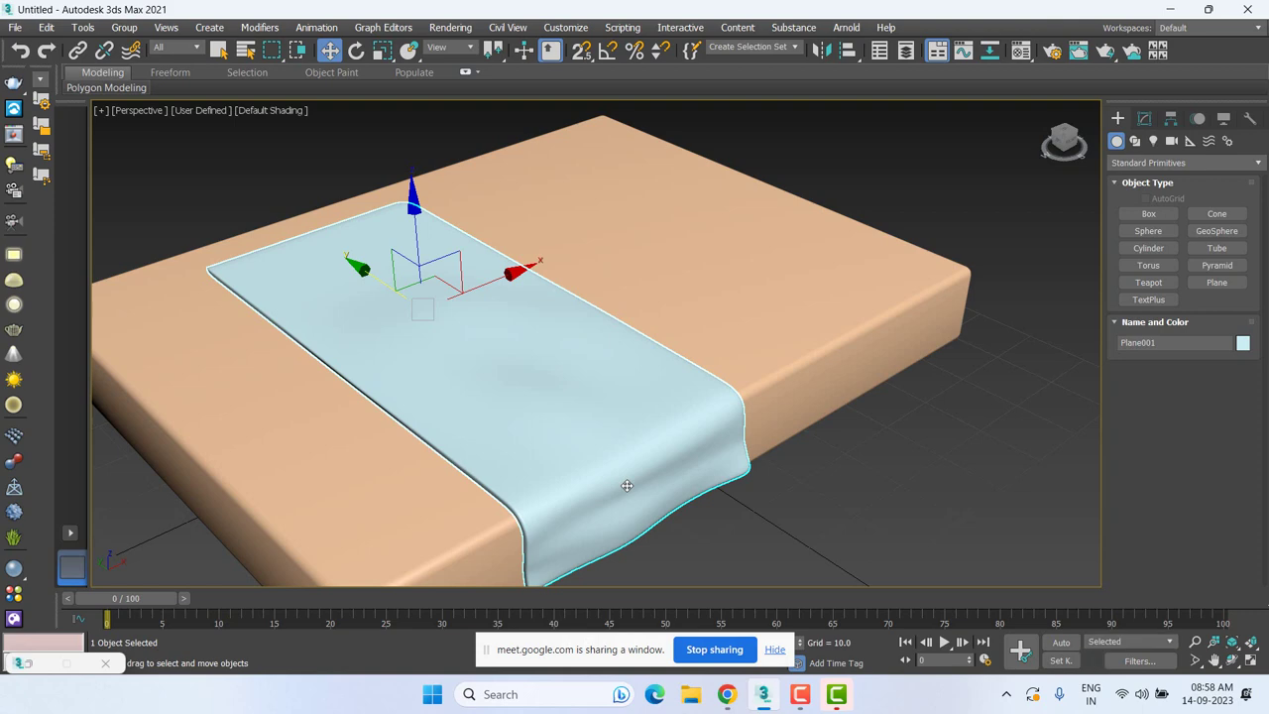
middle_click_drag(628, 552, 604, 521)
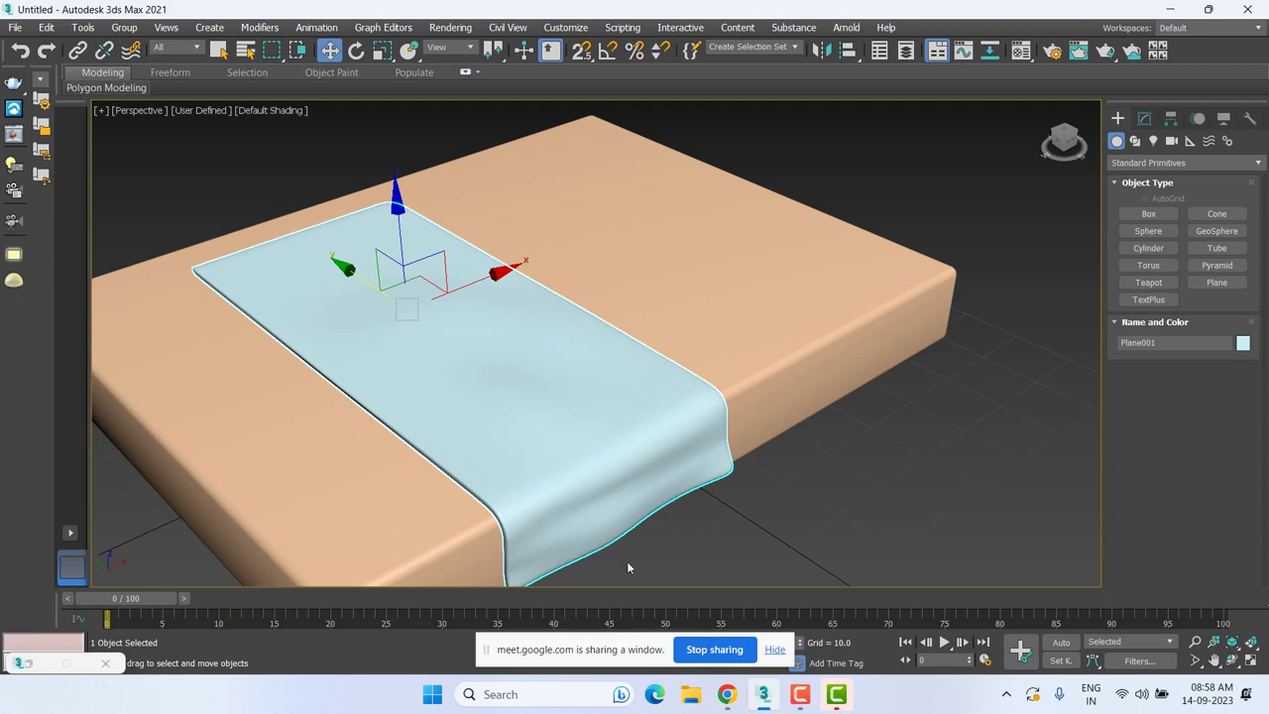
scroll(583, 480, "down", 2)
scroll(521, 439, "up", 1)
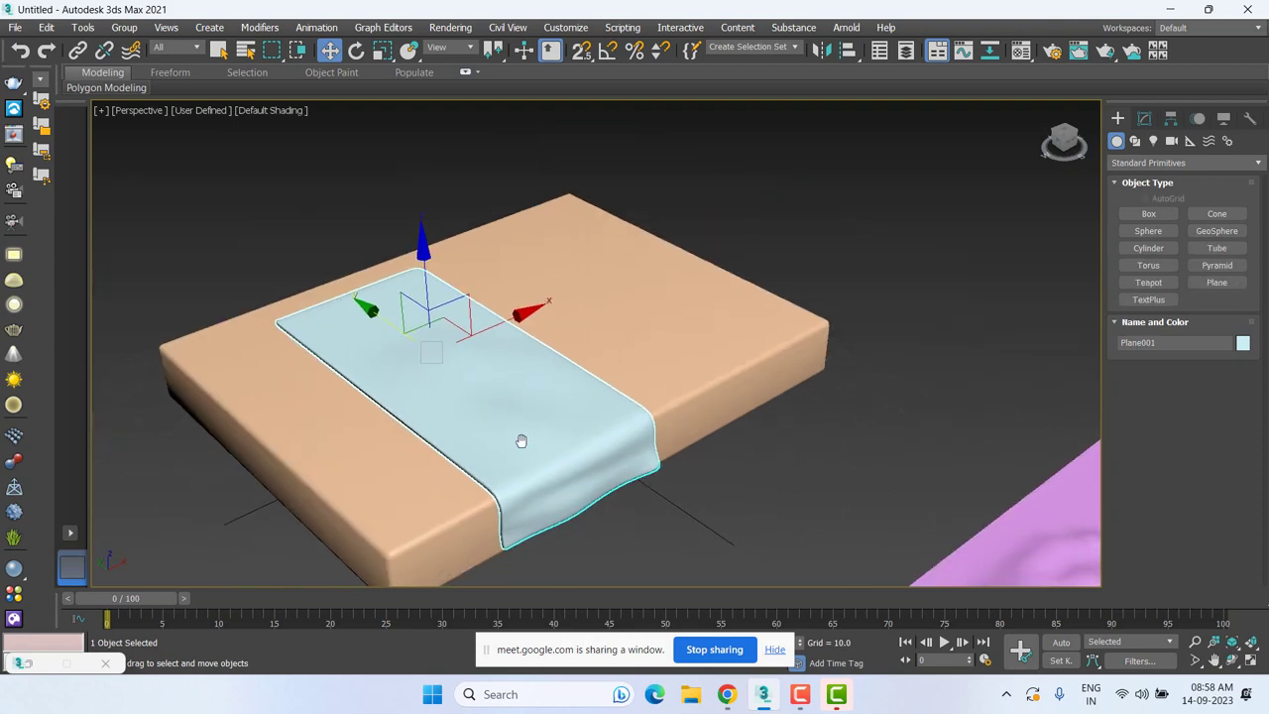
scroll(708, 439, "up", 2)
scroll(583, 521, "up", 2)
scroll(512, 543, "up", 1)
middle_click_drag(512, 543, 523, 555)
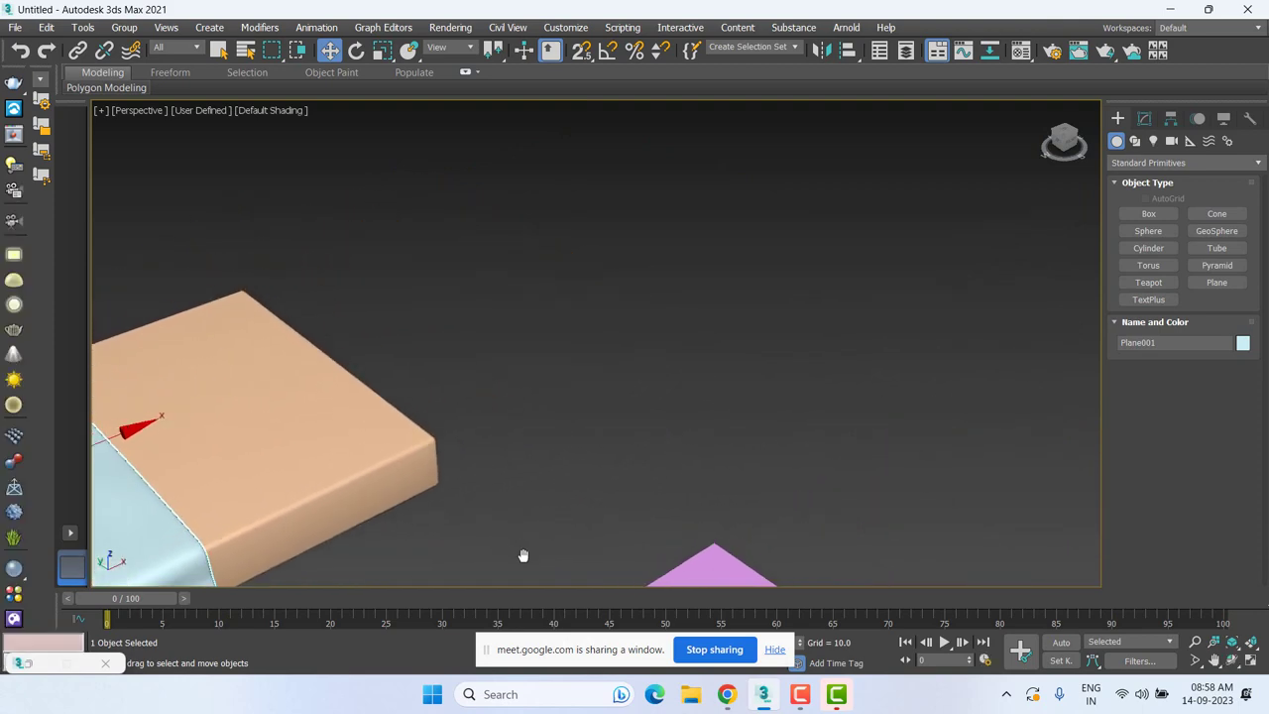
key("z")
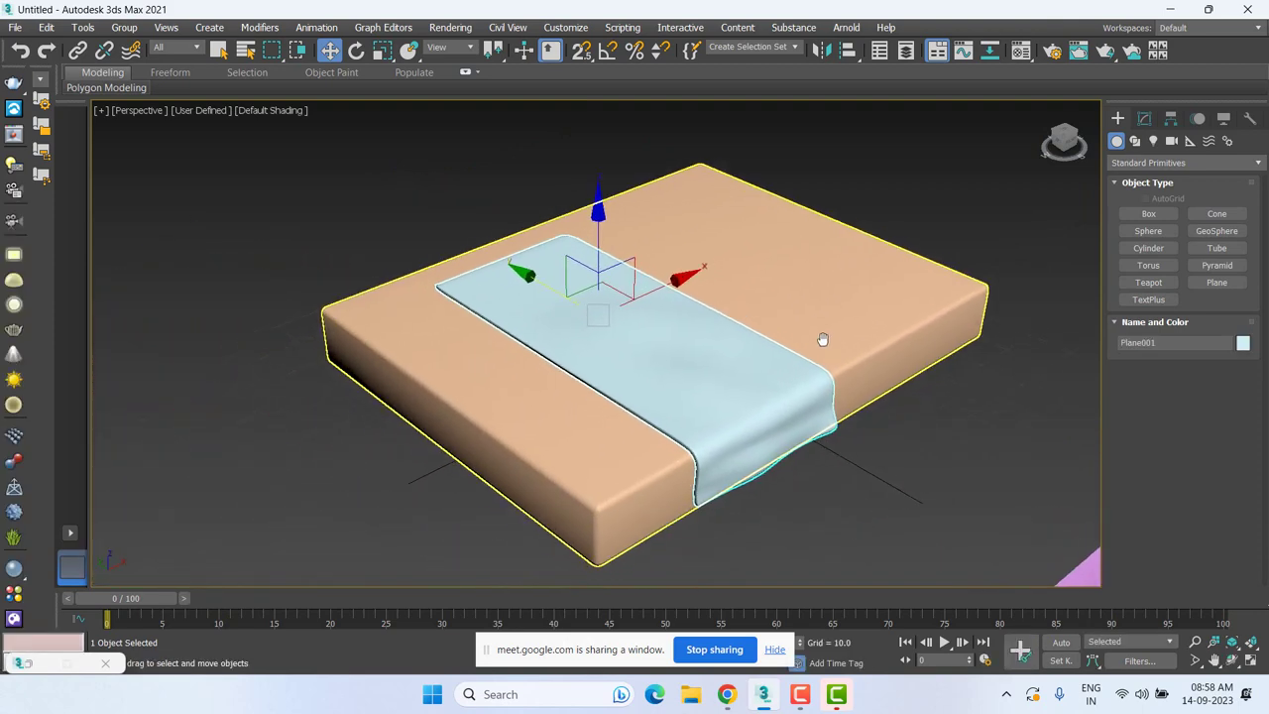
Recentre the table and show the cloth's TurboSmooth, Edit Poly and Shell stack in Modify.
scroll(561, 439, "down", 2)
scroll(609, 419, "down", 1)
scroll(628, 406, "down", 1)
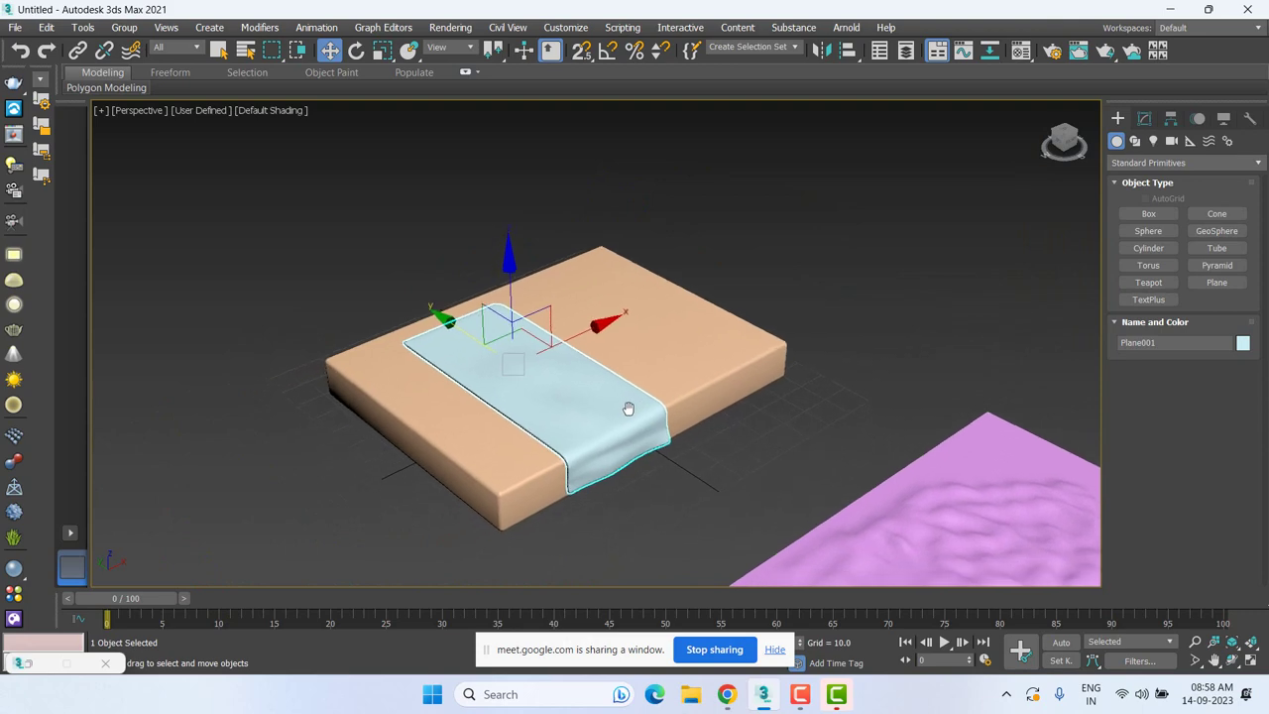
scroll(627, 408, "down", 1)
middle_click_drag(627, 409, 659, 412)
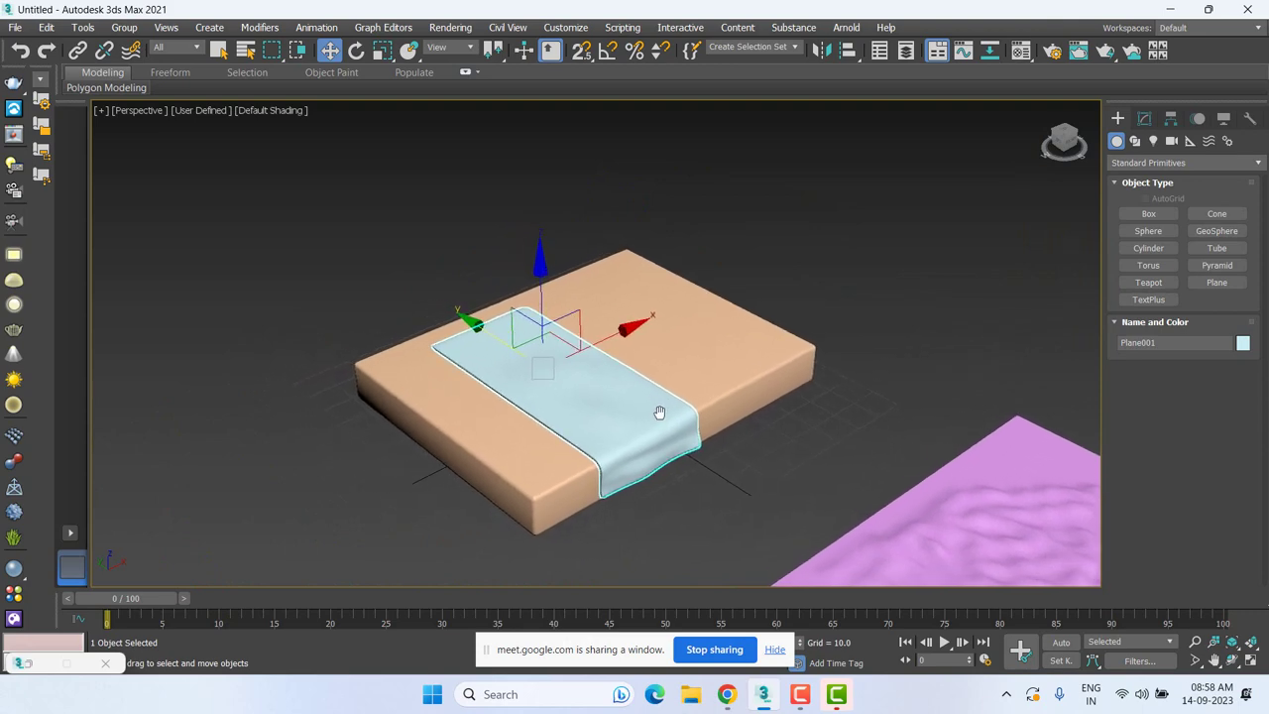
scroll(666, 436, "up", 2)
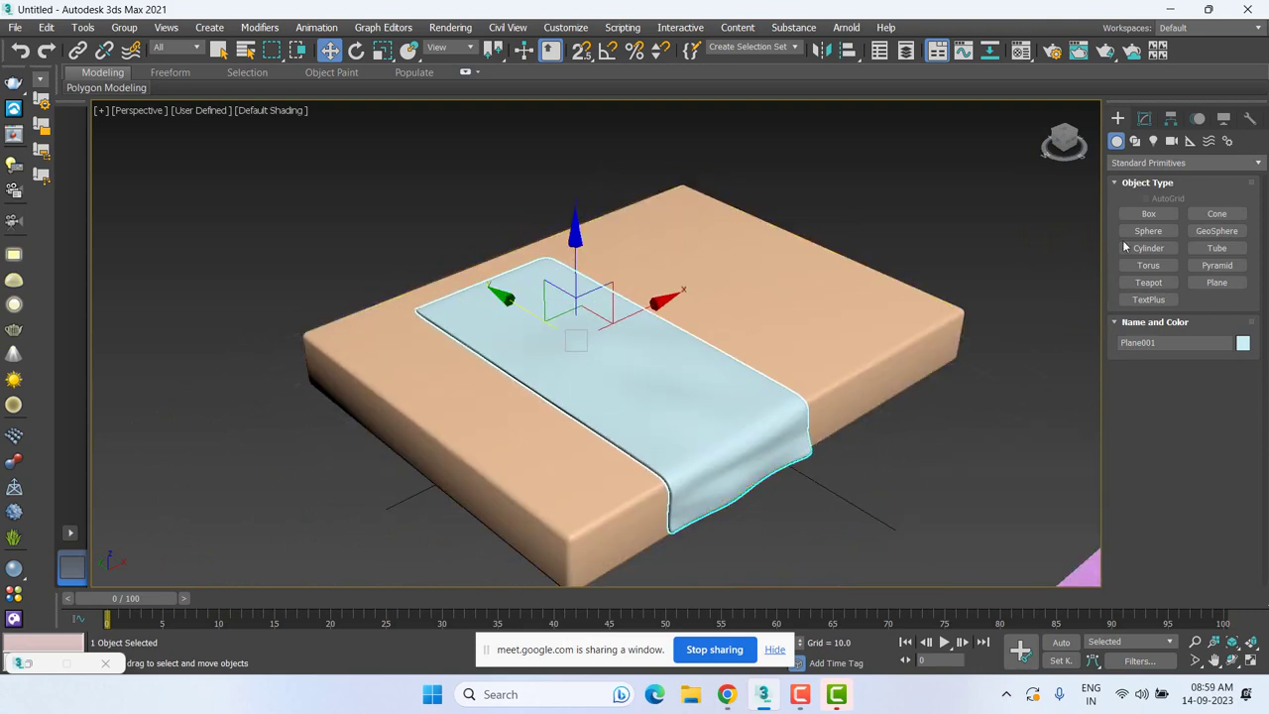
left_click(1144, 118)
Delete the TurboSmooth, Edit Poly and Shell modifiers and enter Edge sub-object mode.
scroll(623, 442, "up", 1)
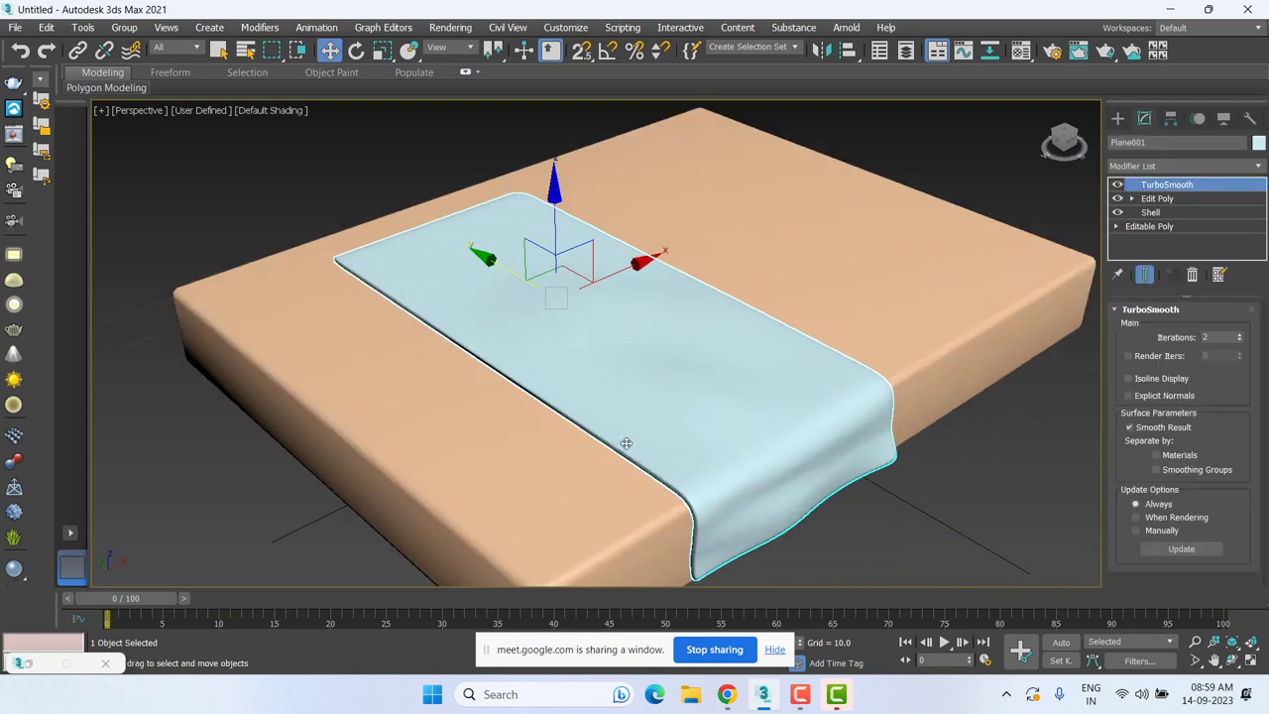
scroll(680, 440, "up", 2)
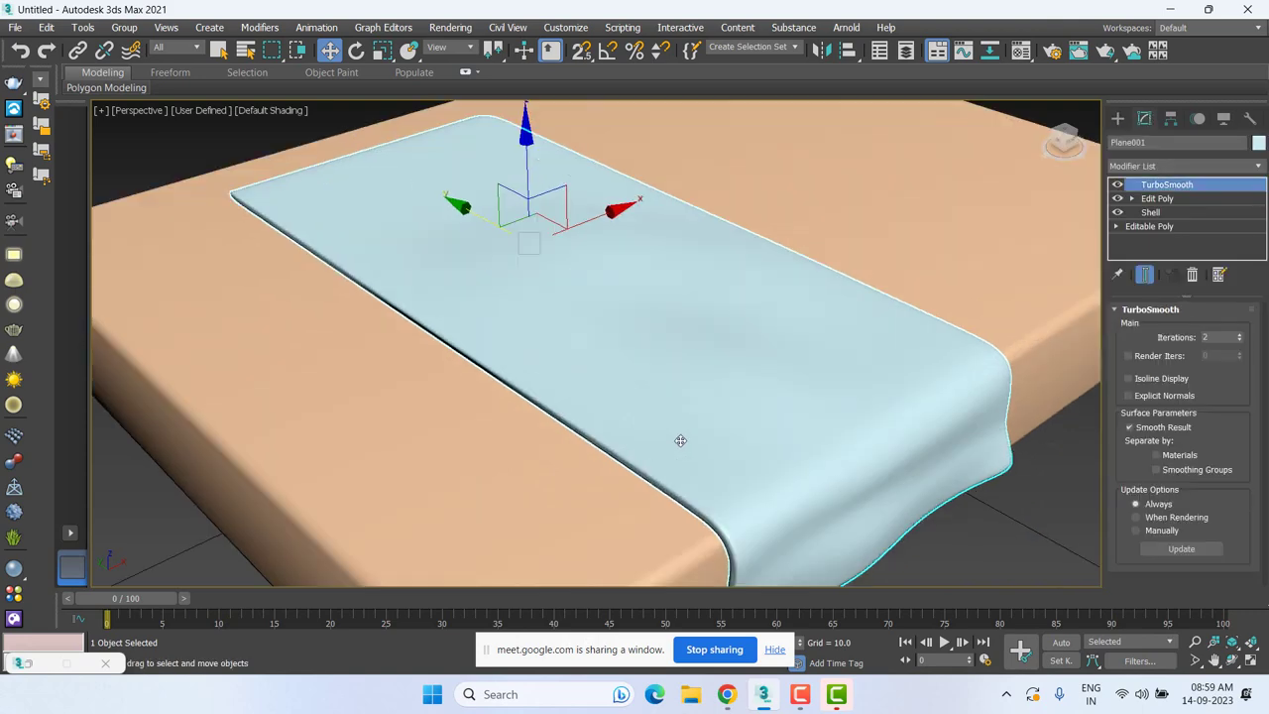
left_click(1194, 277)
left_click(1194, 276)
left_click(1194, 277)
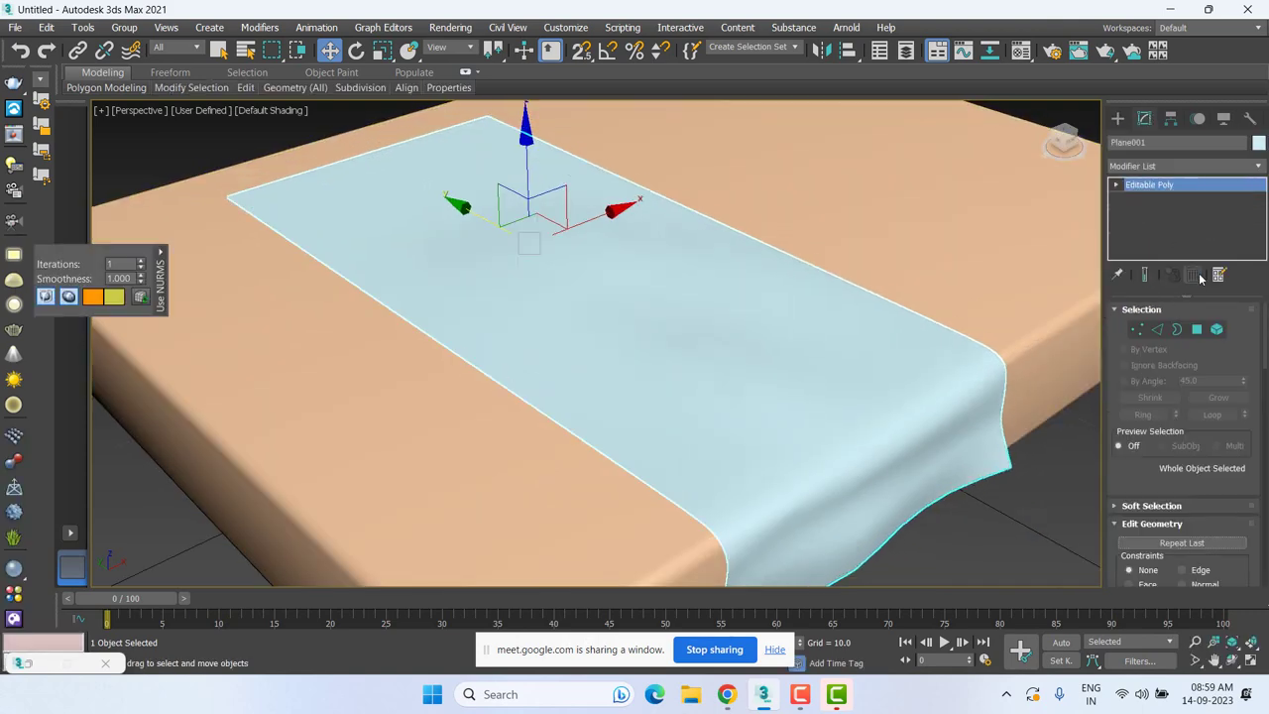
left_click(1116, 185)
left_click(1141, 212)
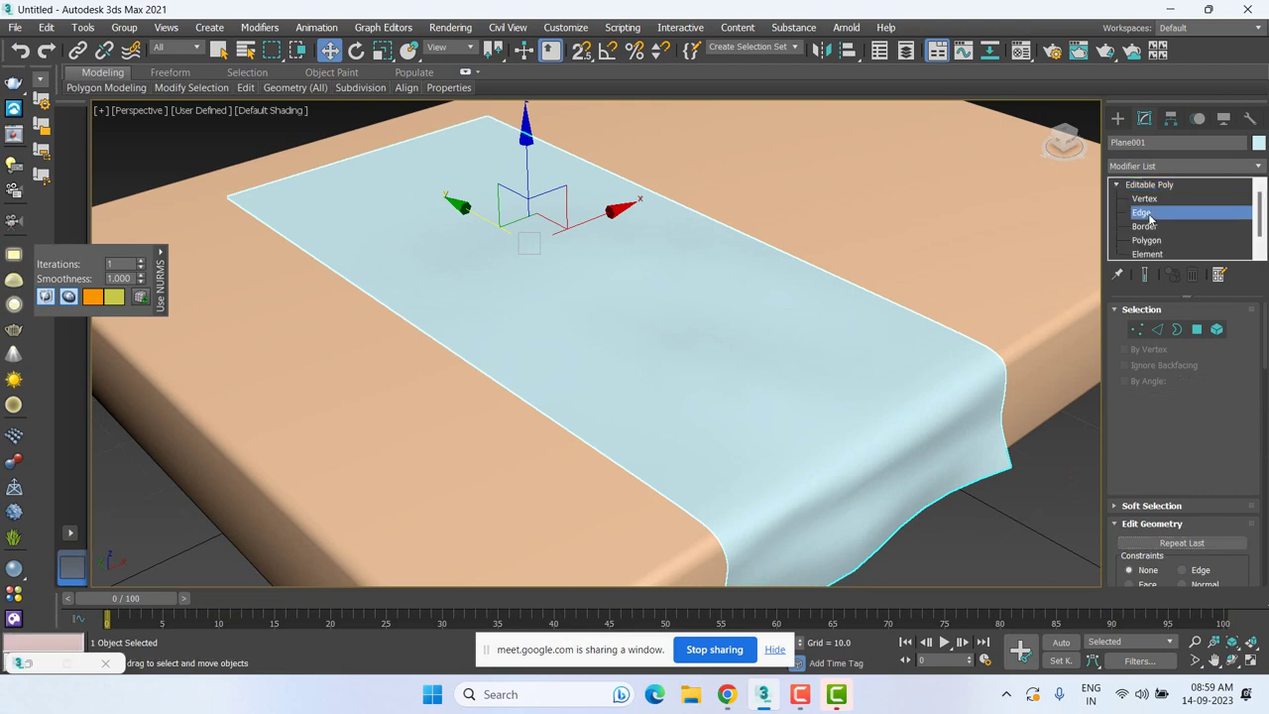
Select an edge on the cloth's long side and extend it to its 13-edge loop.
middle_click_drag(822, 366, 509, 416, "alt")
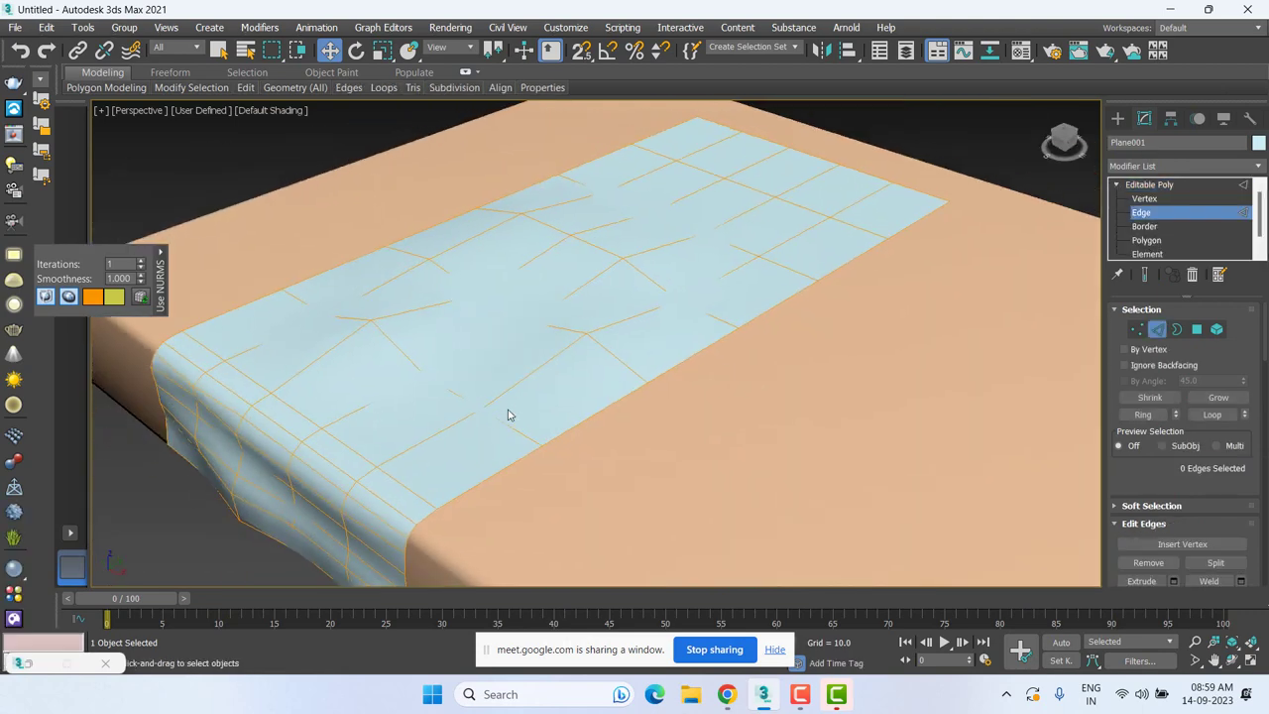
left_click(475, 484)
middle_click_drag(476, 476, 694, 416, "alt")
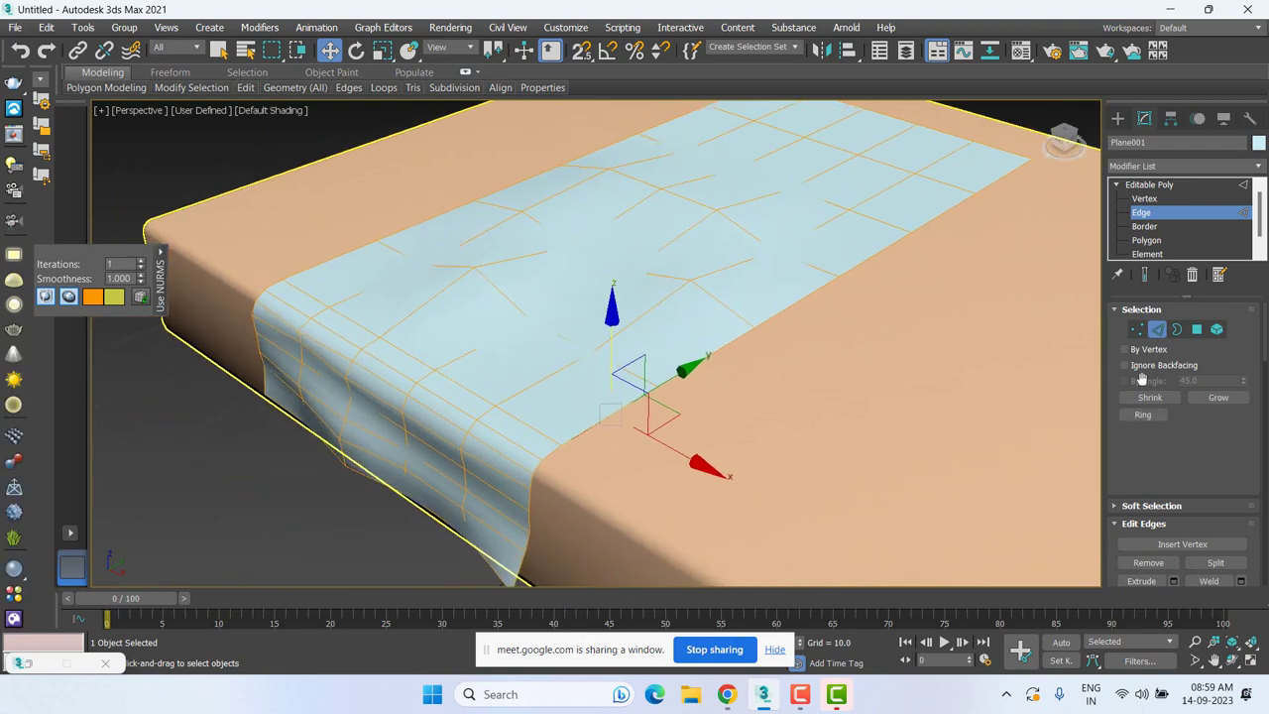
middle_click_drag(606, 429, 645, 453, "alt")
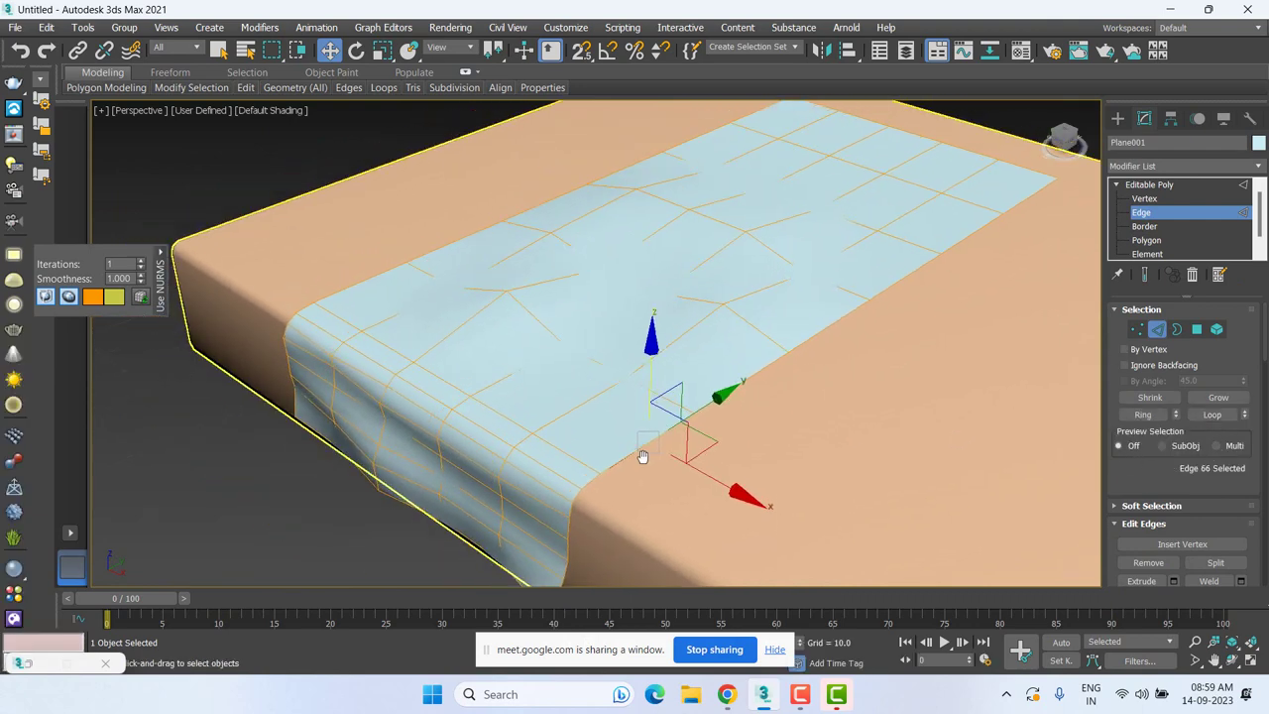
left_click(706, 472)
key("ctrl+z")
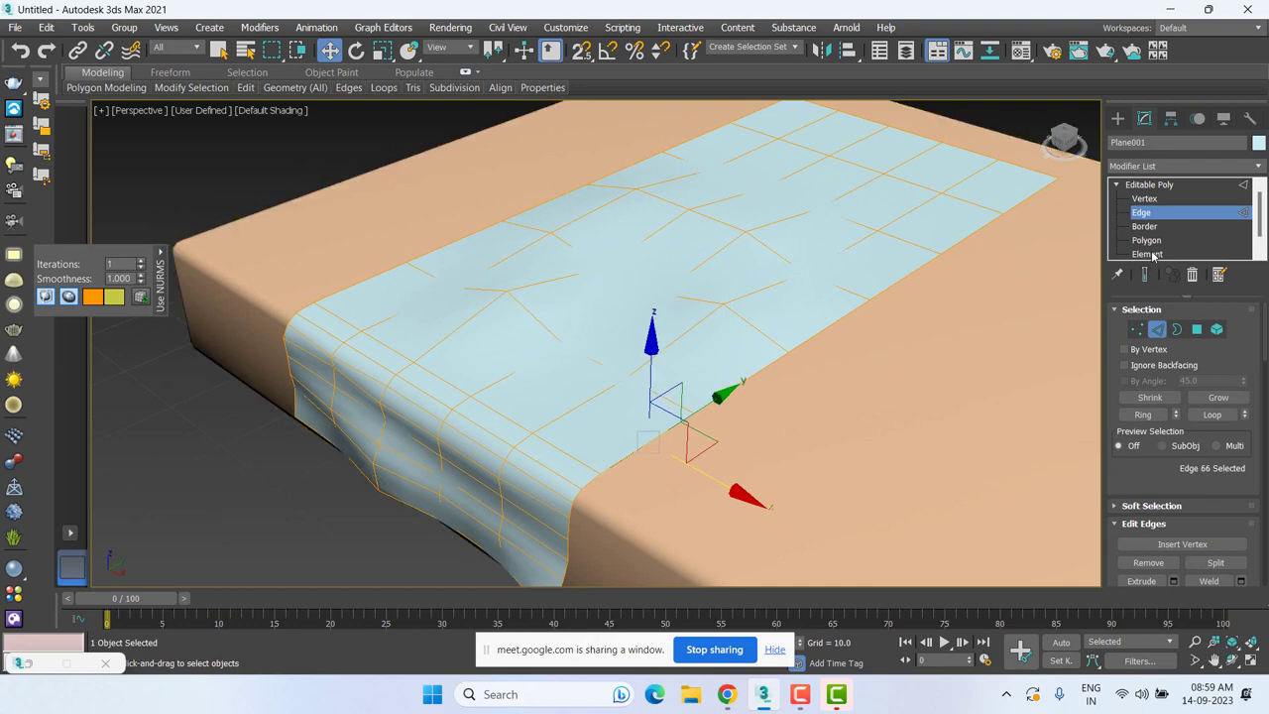
left_click(1211, 415)
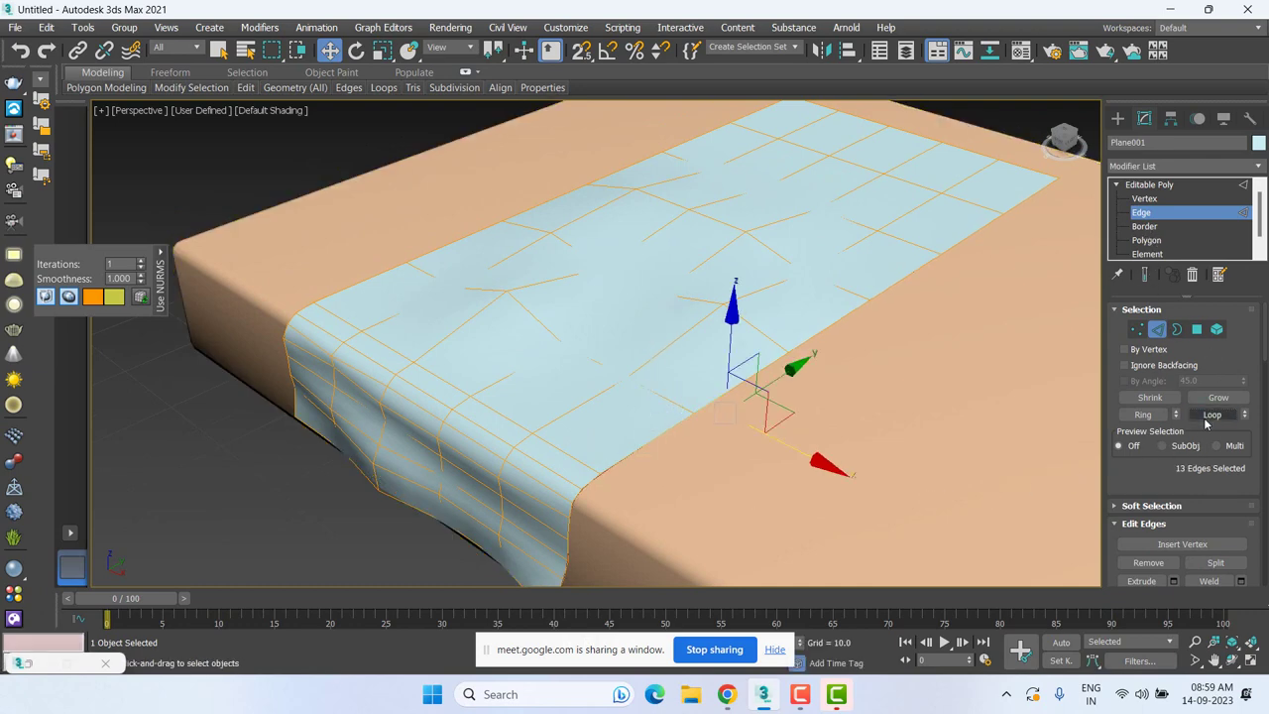
Move the edge loop toward the table edge, fine-tuning its height and sideways position.
left_click_drag(782, 444, 764, 477)
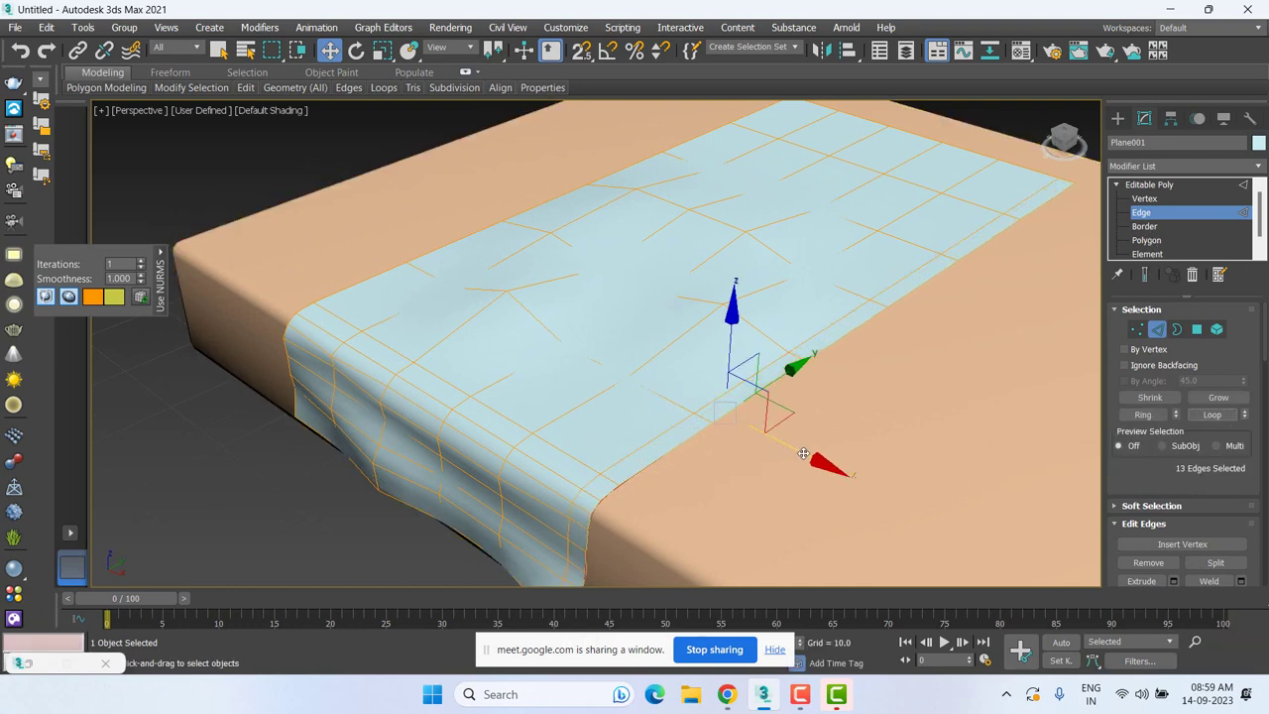
middle_click_drag(824, 462, 722, 347, "alt")
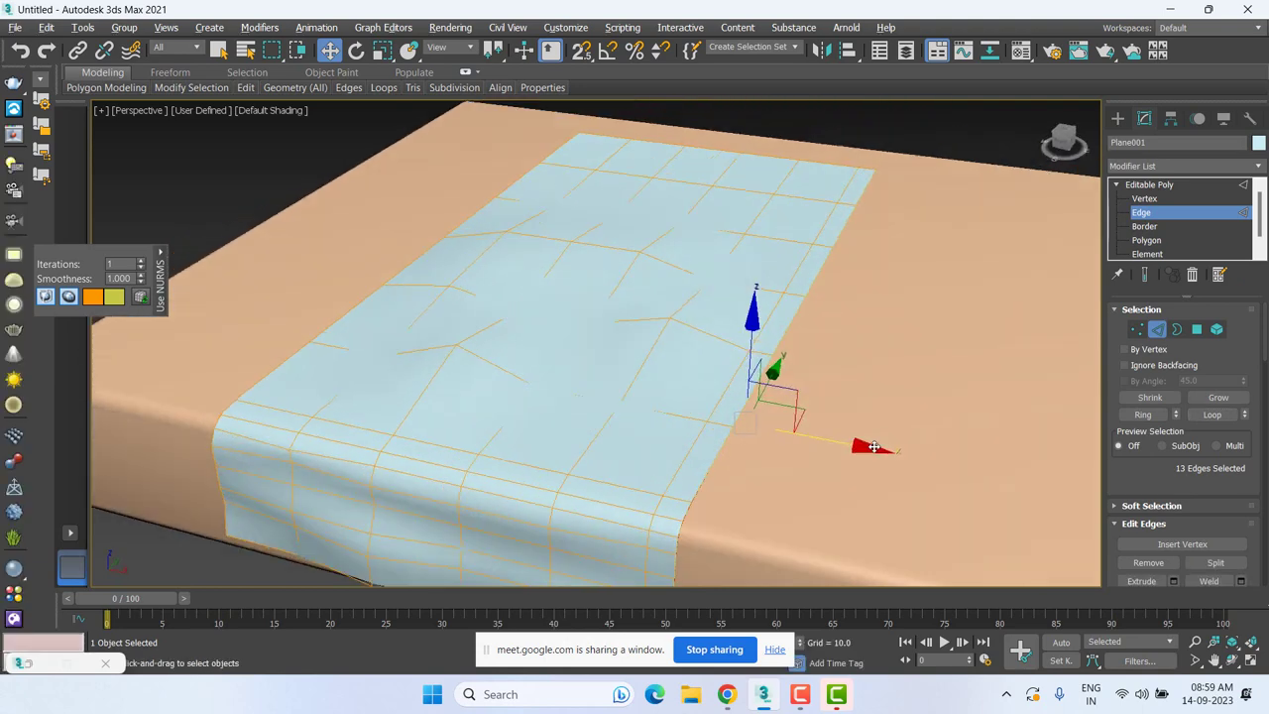
left_click_drag(746, 342, 746, 330)
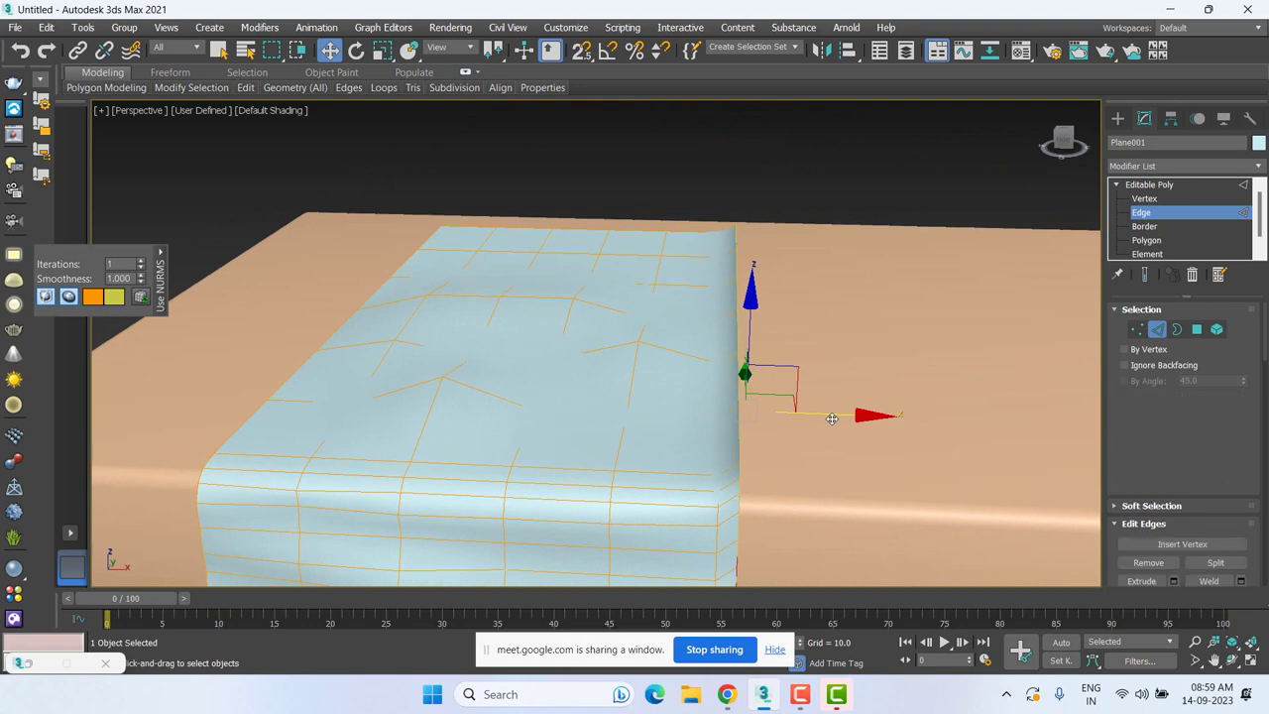
left_click_drag(833, 418, 824, 419)
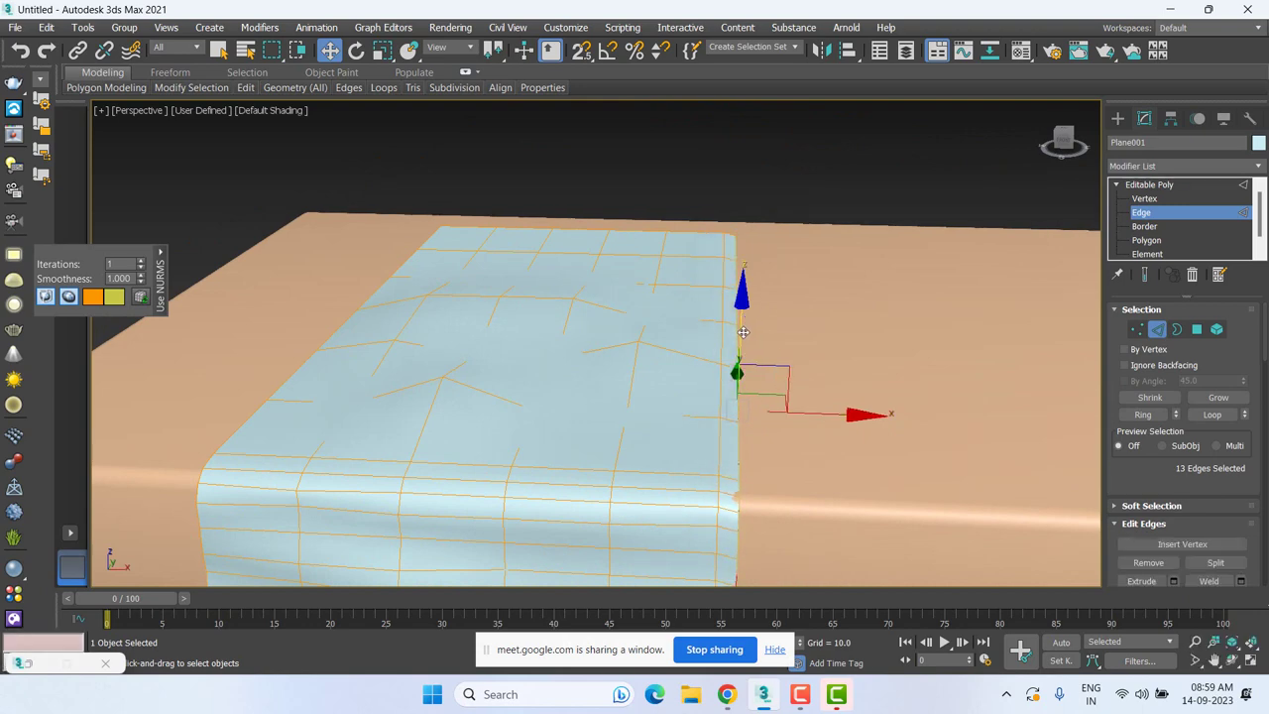
left_click_drag(746, 332, 747, 347)
left_click_drag(806, 430, 793, 423)
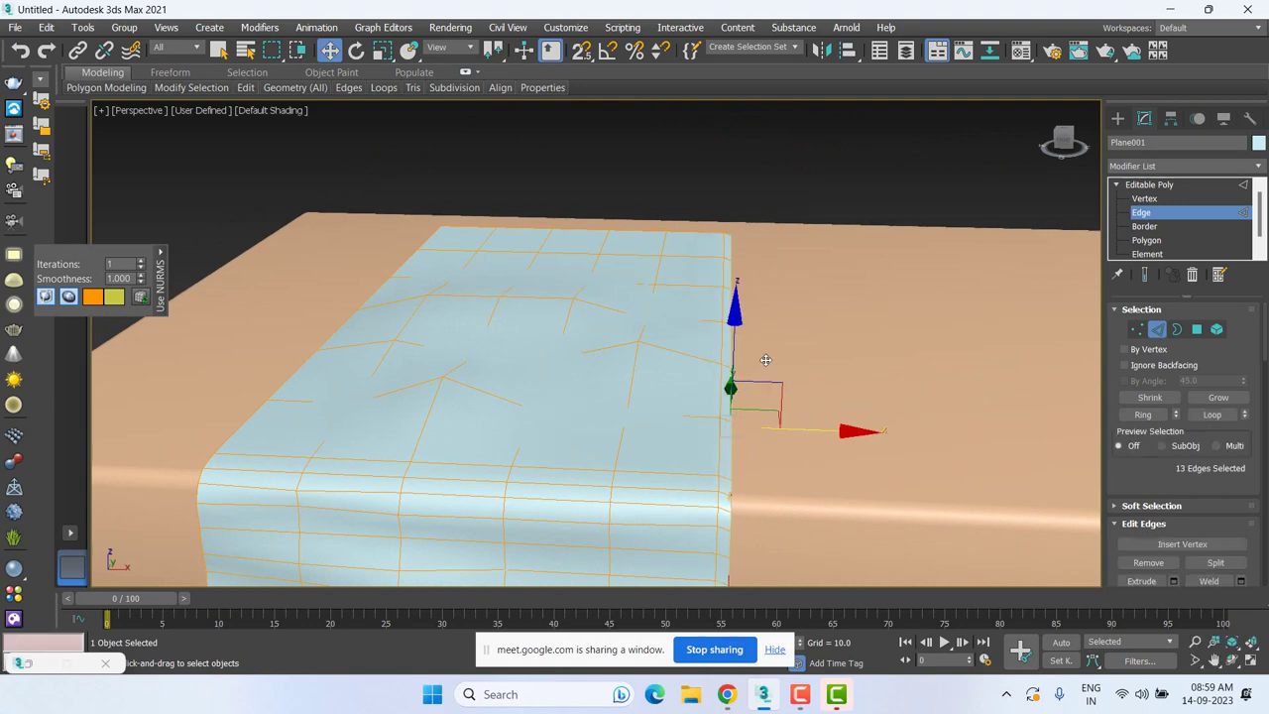
left_click_drag(733, 328, 732, 322)
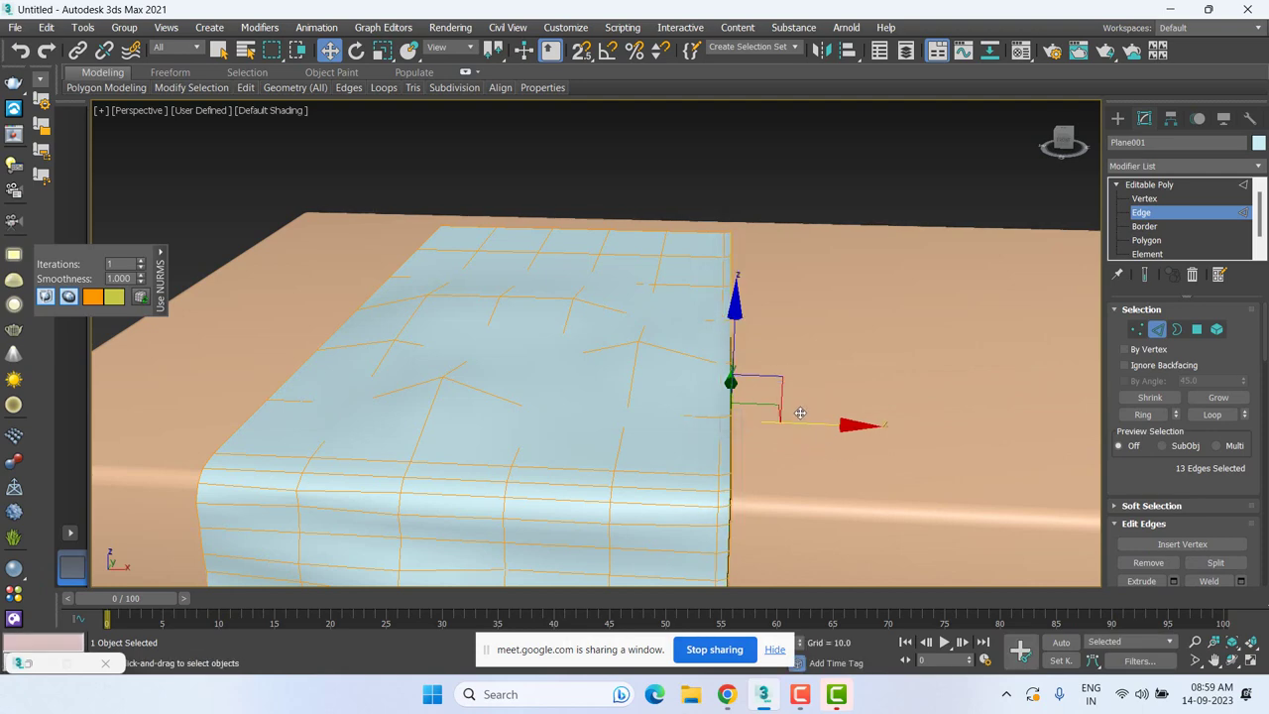
left_click_drag(801, 399, 794, 398)
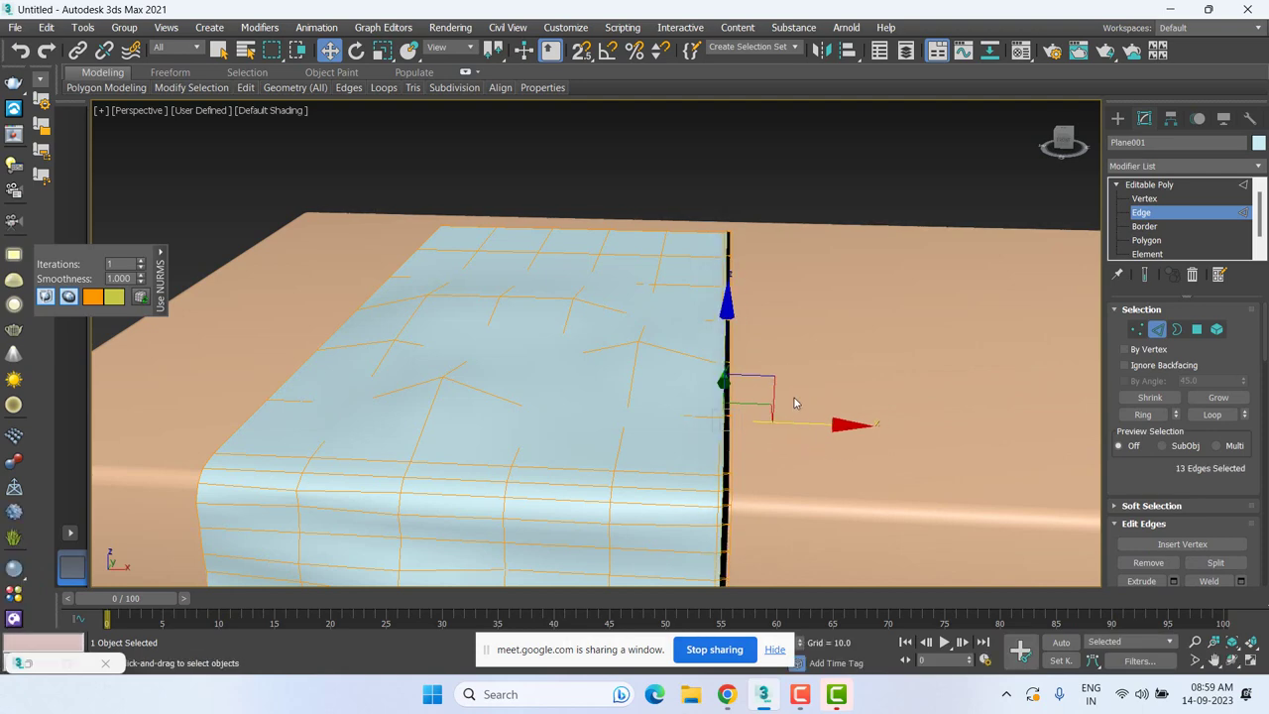
In Front view, shift the selected side edges slightly up and right.
key("f")
scroll(730, 343, "up", 2)
scroll(719, 355, "up", 2)
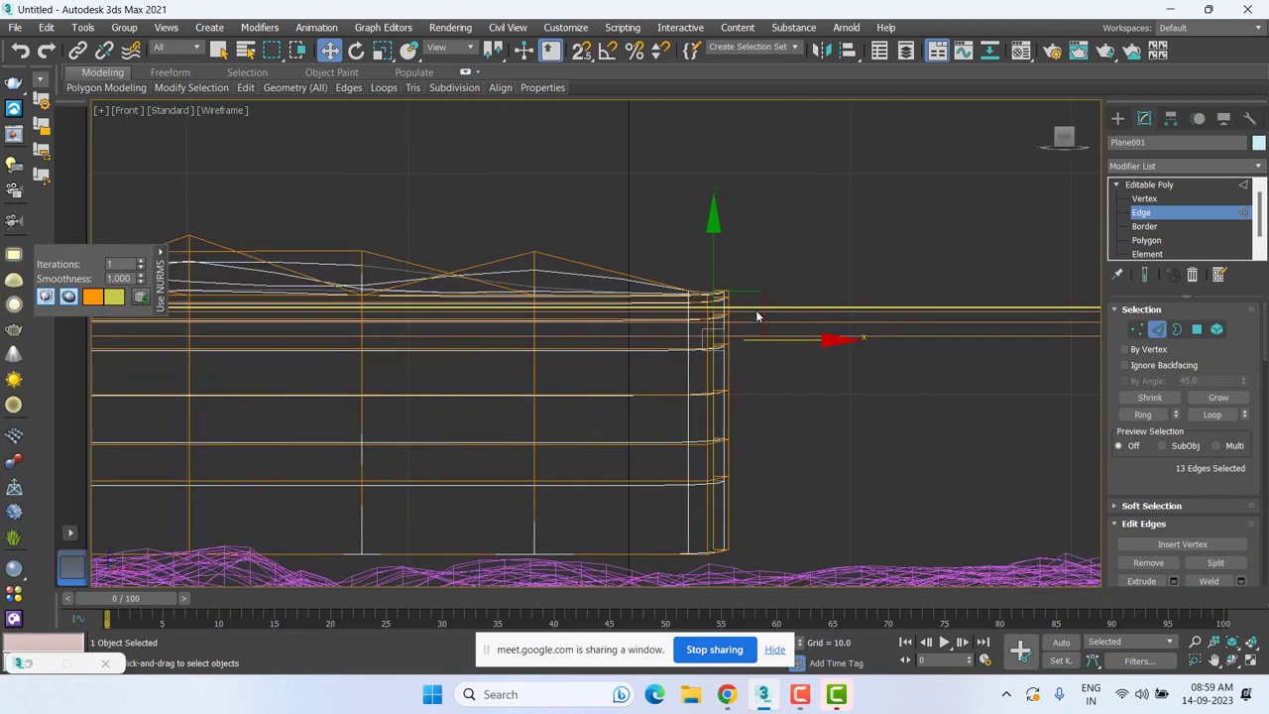
mouse_move(769, 293)
left_mouse_down()
mouse_move(787, 286)
mouse_move(756, 281)
left_mouse_up()
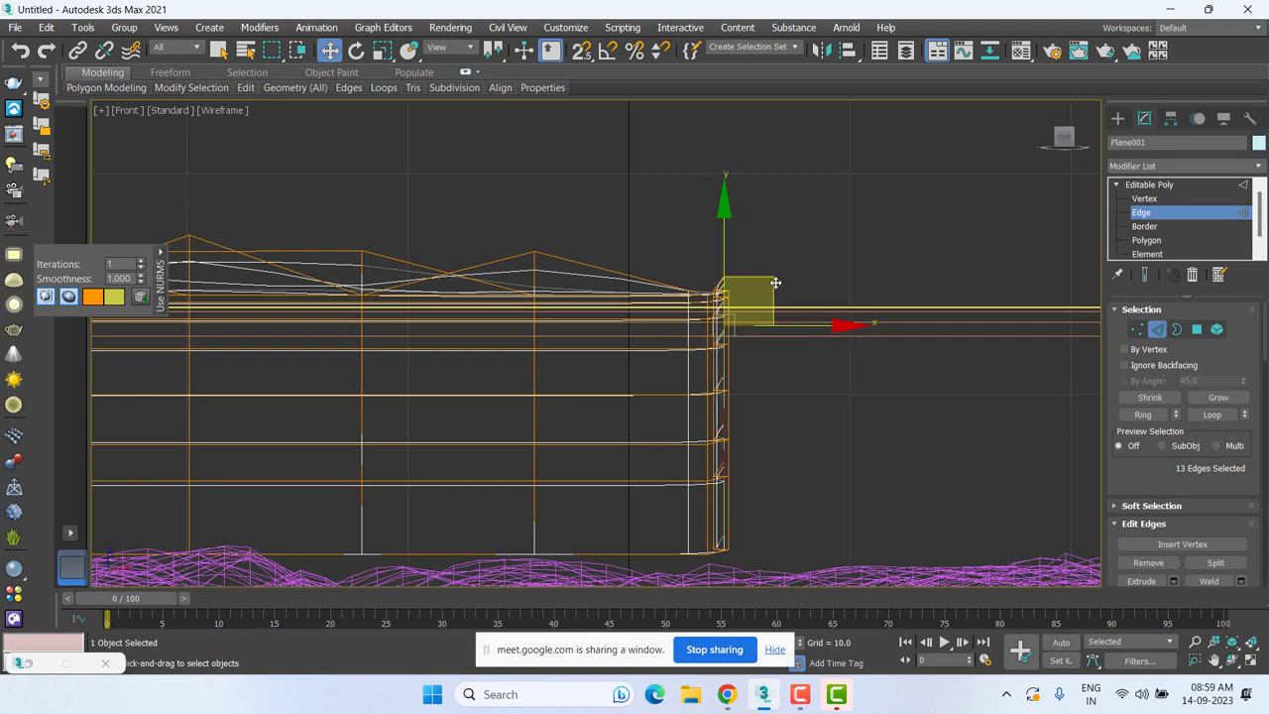
Back in Perspective, pull the edges further left and up over the rounded corner.
key("p")
mouse_move(726, 365)
middle_mouse_down("alt")
mouse_move(757, 349)
mouse_move(752, 365)
middle_mouse_up("alt")
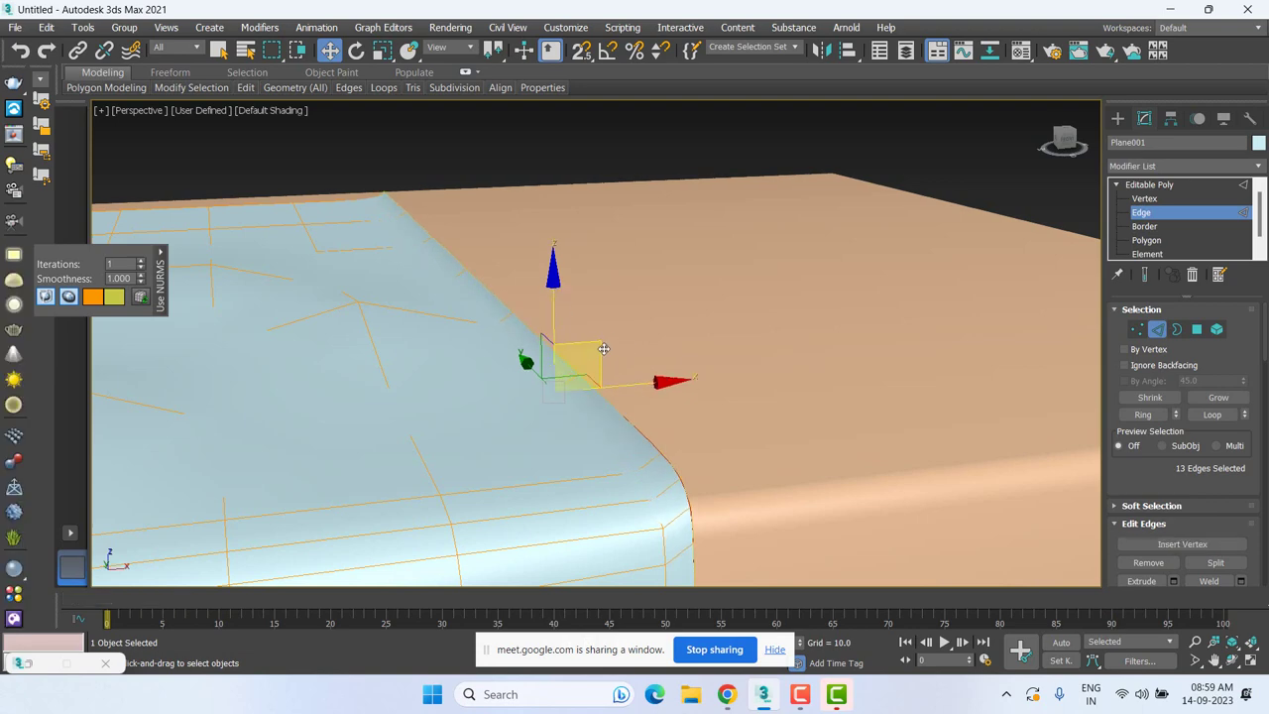
left_click_drag(603, 337, 578, 341)
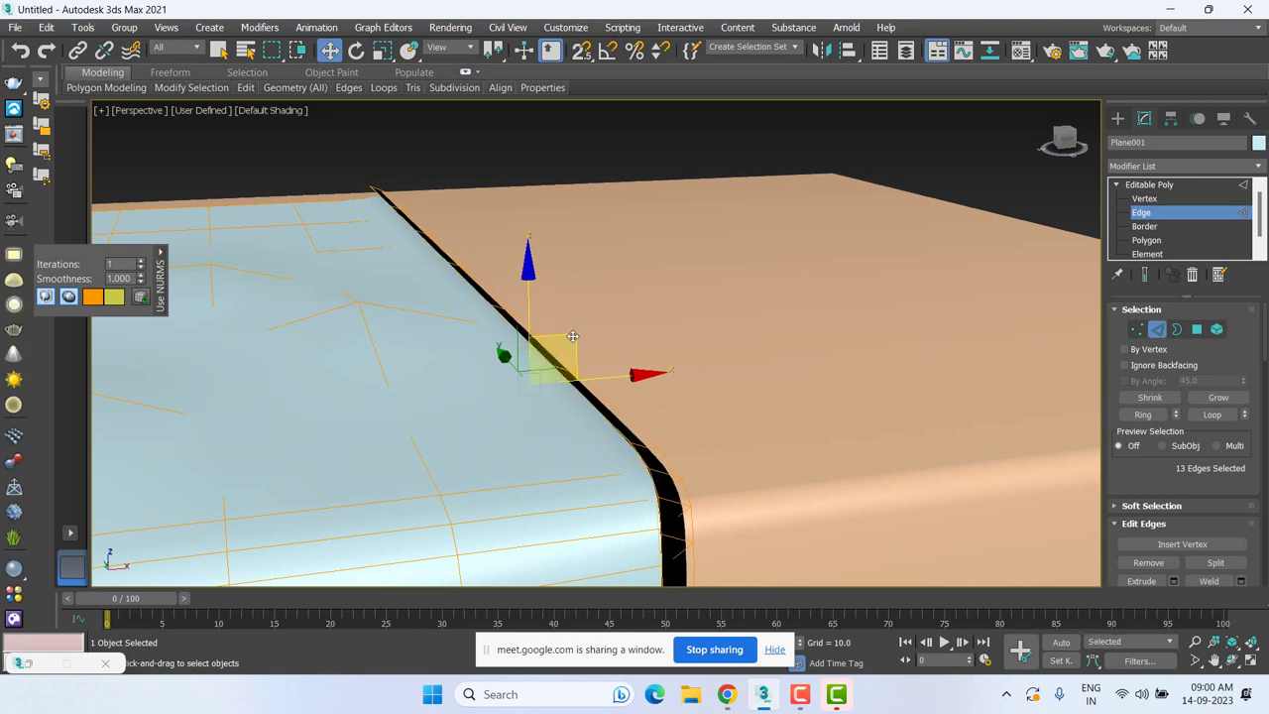
mouse_move(578, 341)
left_mouse_down()
mouse_move(553, 332)
mouse_move(562, 352)
mouse_move(517, 377)
left_mouse_up()
middle_click_drag(517, 377, 981, 532, "alt")
scroll(800, 504, "up", 5)
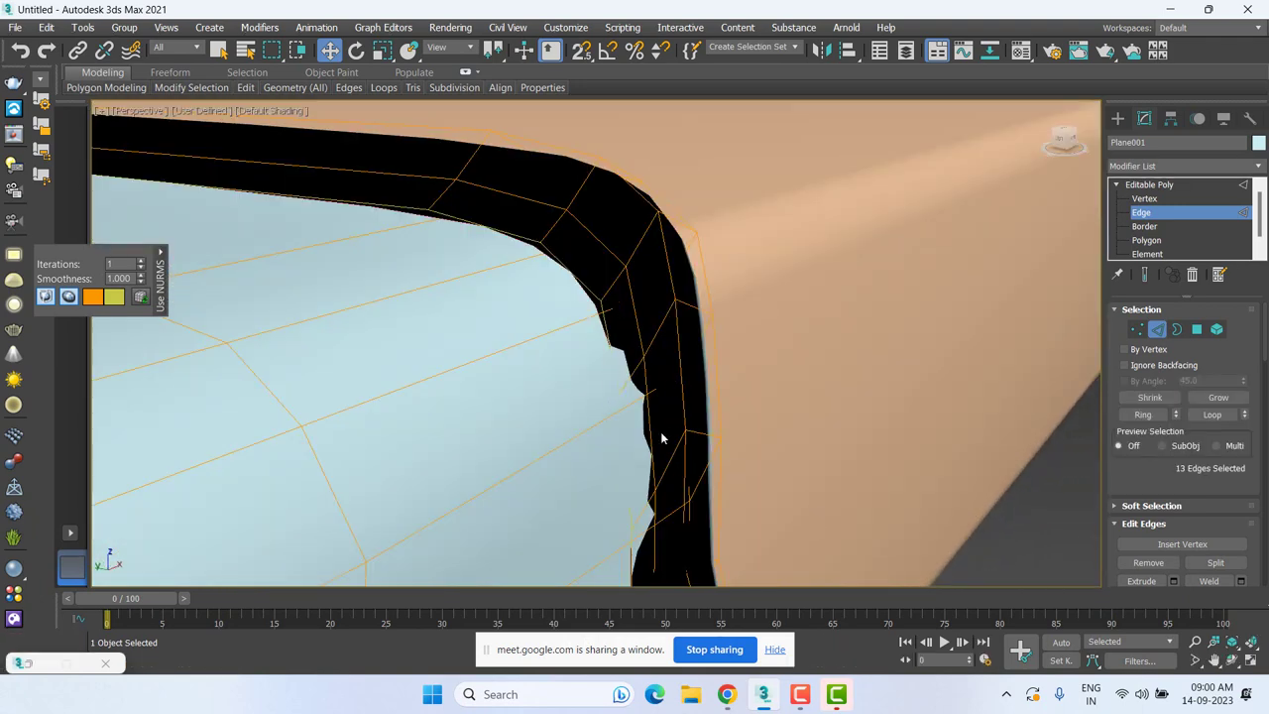
scroll(662, 439, "up", 1)
In Vertex mode, select and move vertices 135–137 along the black band's inner edge.
left_click(1149, 198)
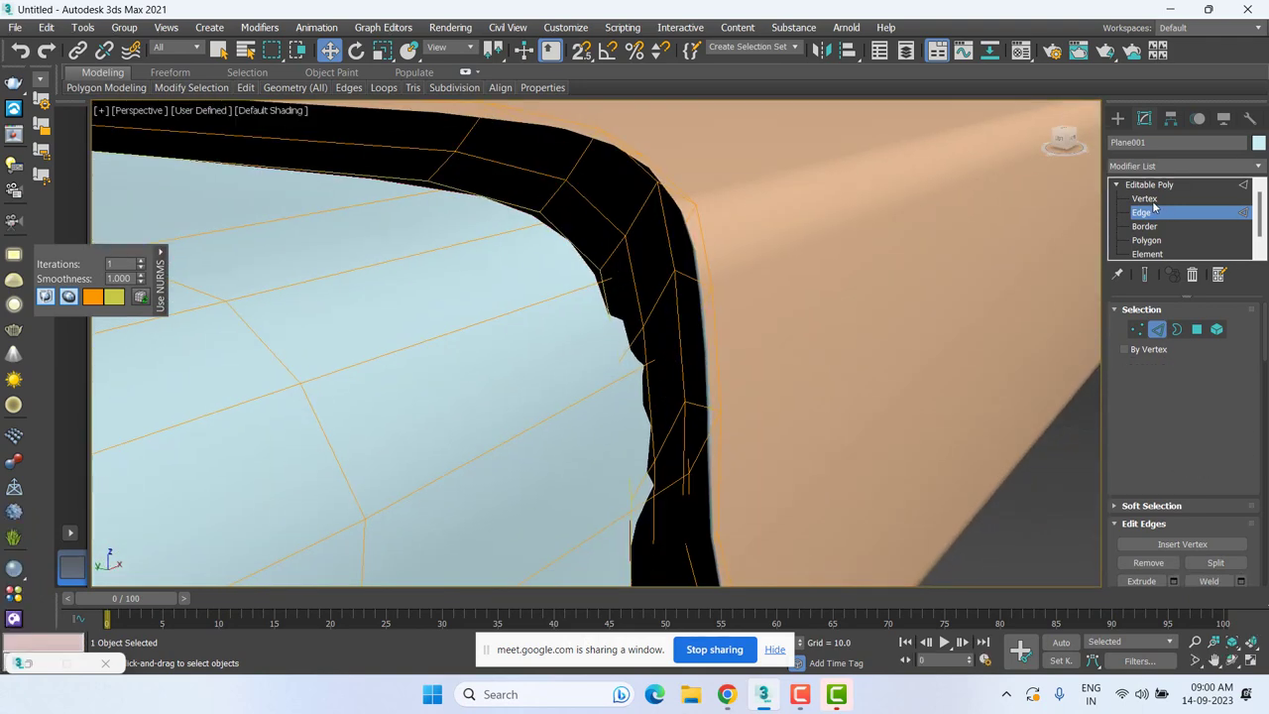
left_click(599, 271)
middle_click_drag(659, 446, 542, 249, "alt")
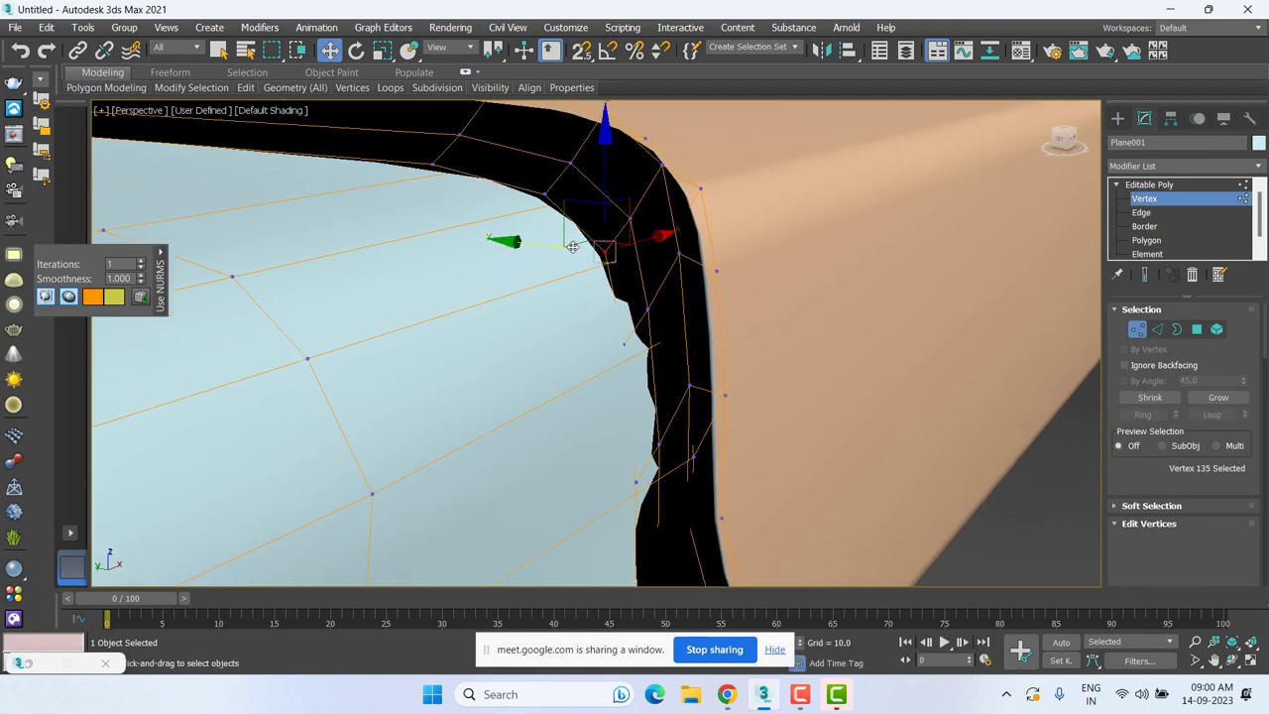
left_click(625, 345)
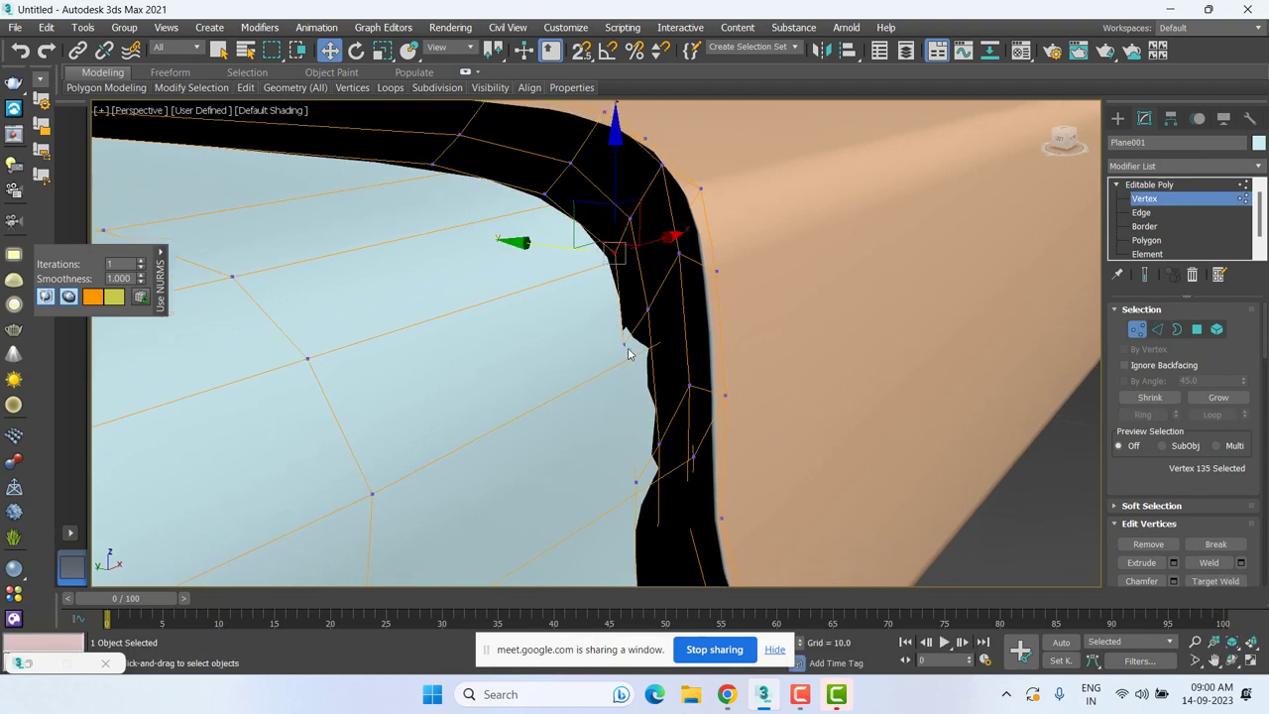
left_click_drag(561, 339, 576, 339)
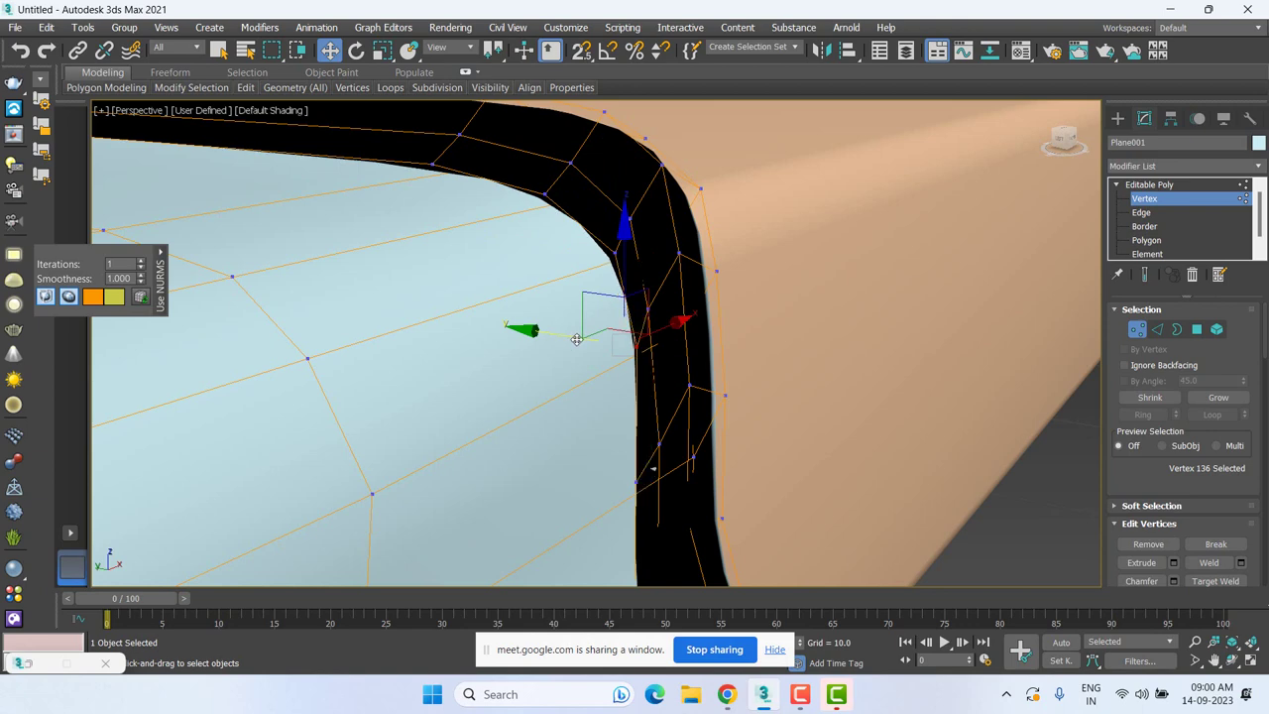
mouse_move(576, 340)
middle_mouse_down("alt")
mouse_move(707, 303)
mouse_move(661, 306)
middle_mouse_up("alt")
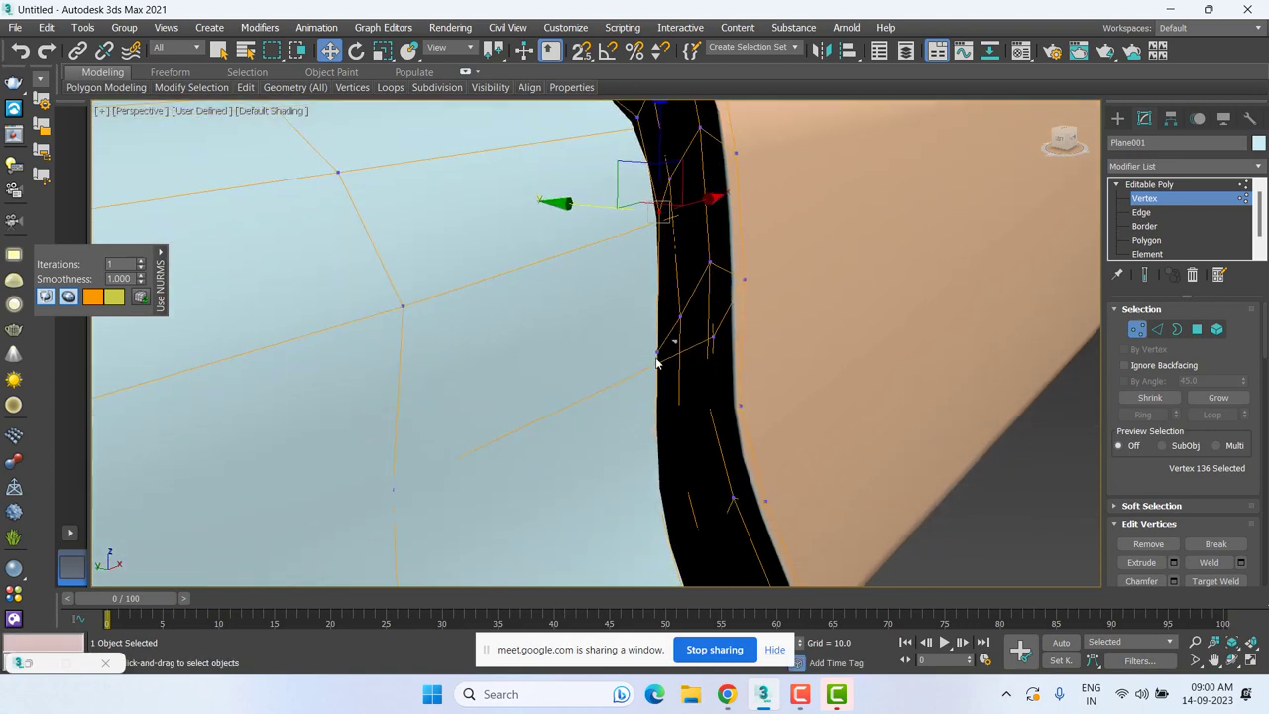
left_click(651, 352)
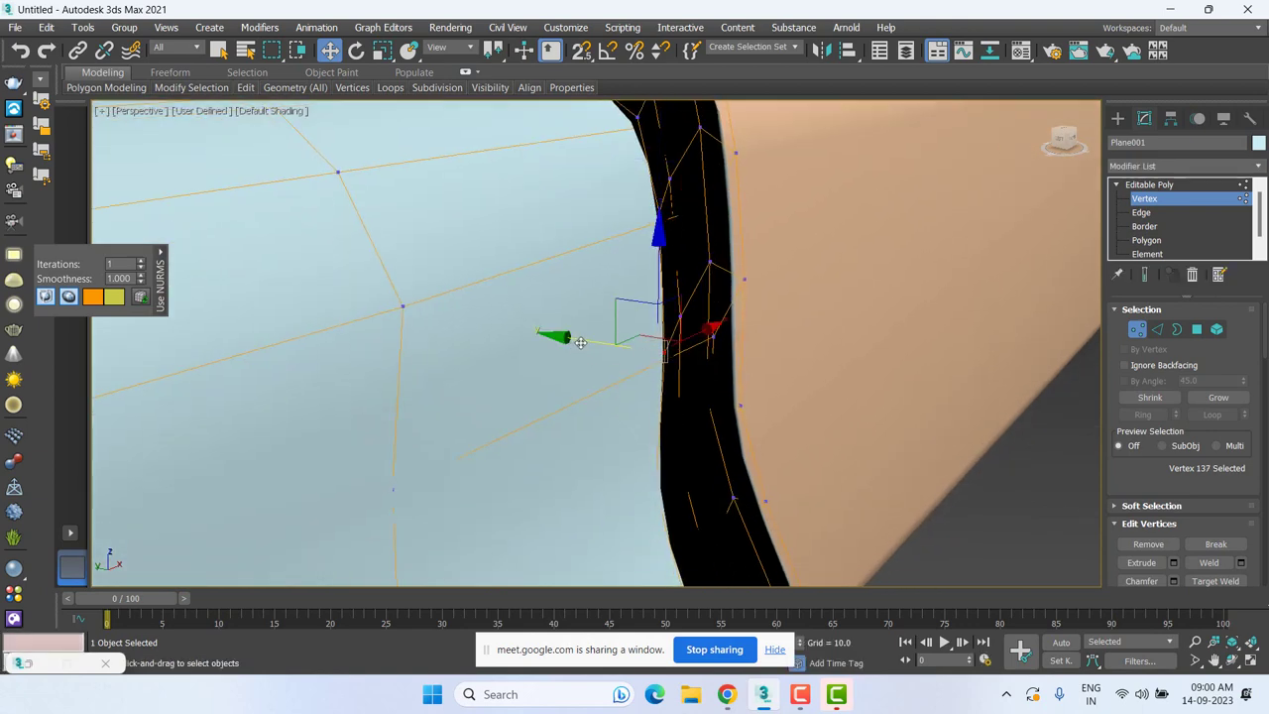
mouse_move(576, 341)
middle_mouse_down("alt")
mouse_move(700, 419)
mouse_move(704, 360)
mouse_move(678, 437)
middle_mouse_up("alt")
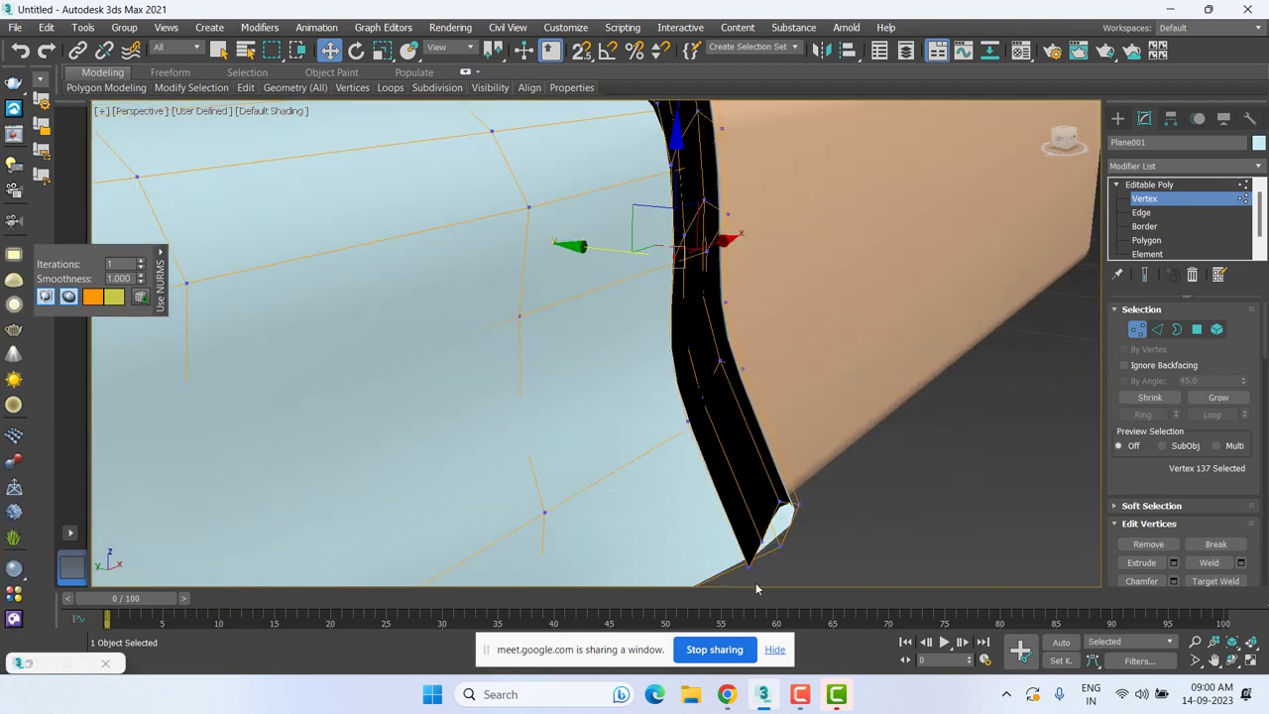
mouse_move(743, 482)
middle_mouse_down("alt")
mouse_move(750, 499)
mouse_move(744, 448)
mouse_move(708, 445)
mouse_move(693, 396)
middle_mouse_up("alt")
In Edge mode, move the fold edge loop up and outward to close the gap.
left_click(1161, 331)
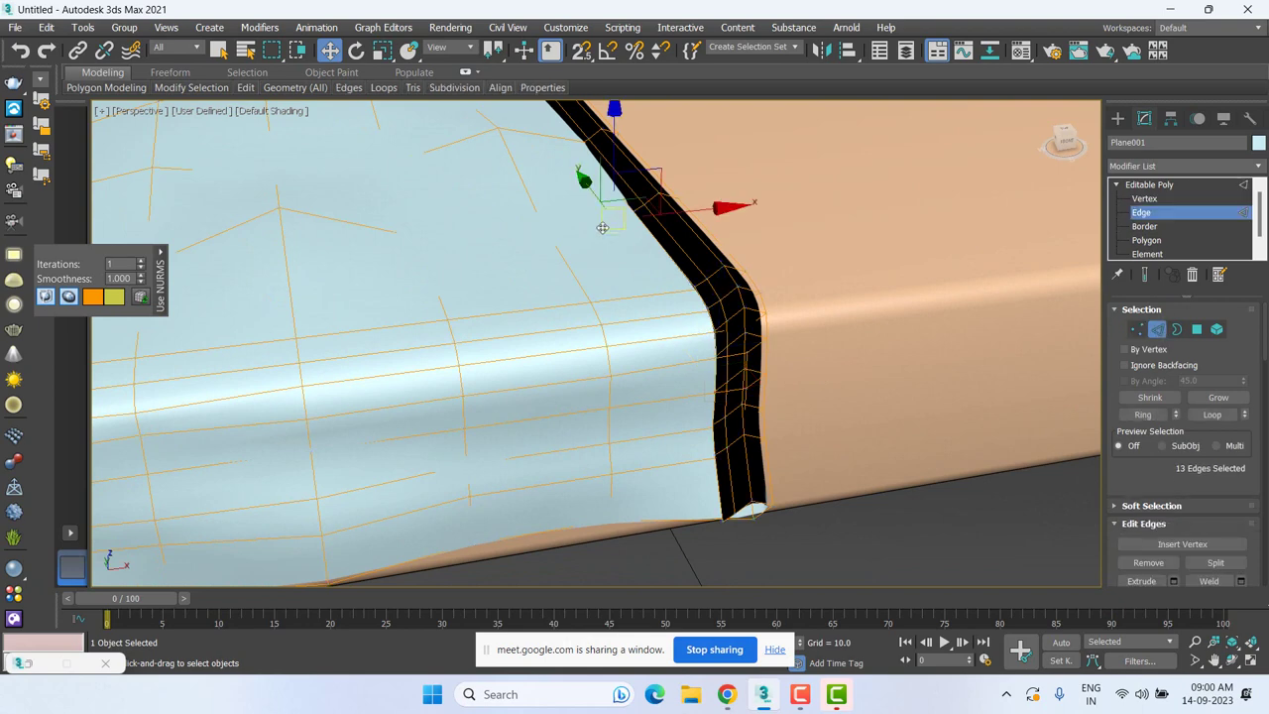
scroll(608, 280, "up", 2)
scroll(619, 290, "up", 2)
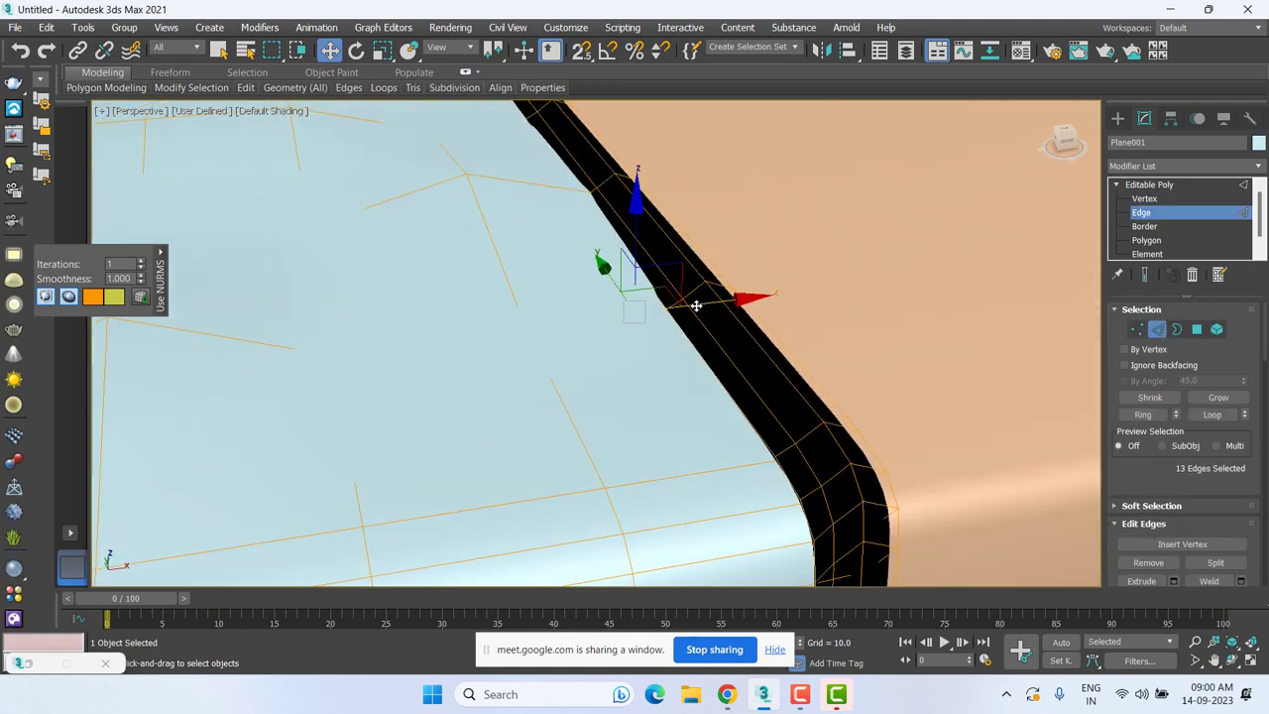
mouse_move(695, 305)
left_mouse_down()
mouse_move(628, 240)
mouse_move(621, 204)
mouse_move(690, 238)
left_mouse_up()
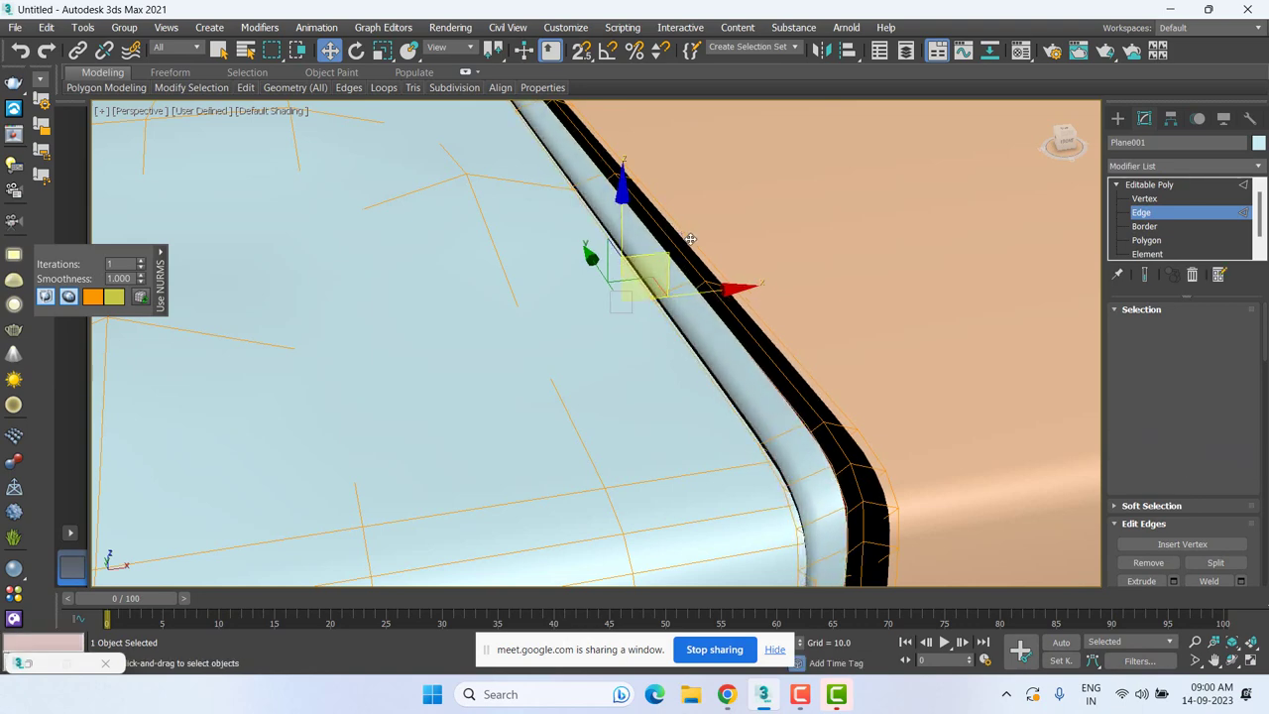
middle_click_drag(694, 326, 599, 324, "alt")
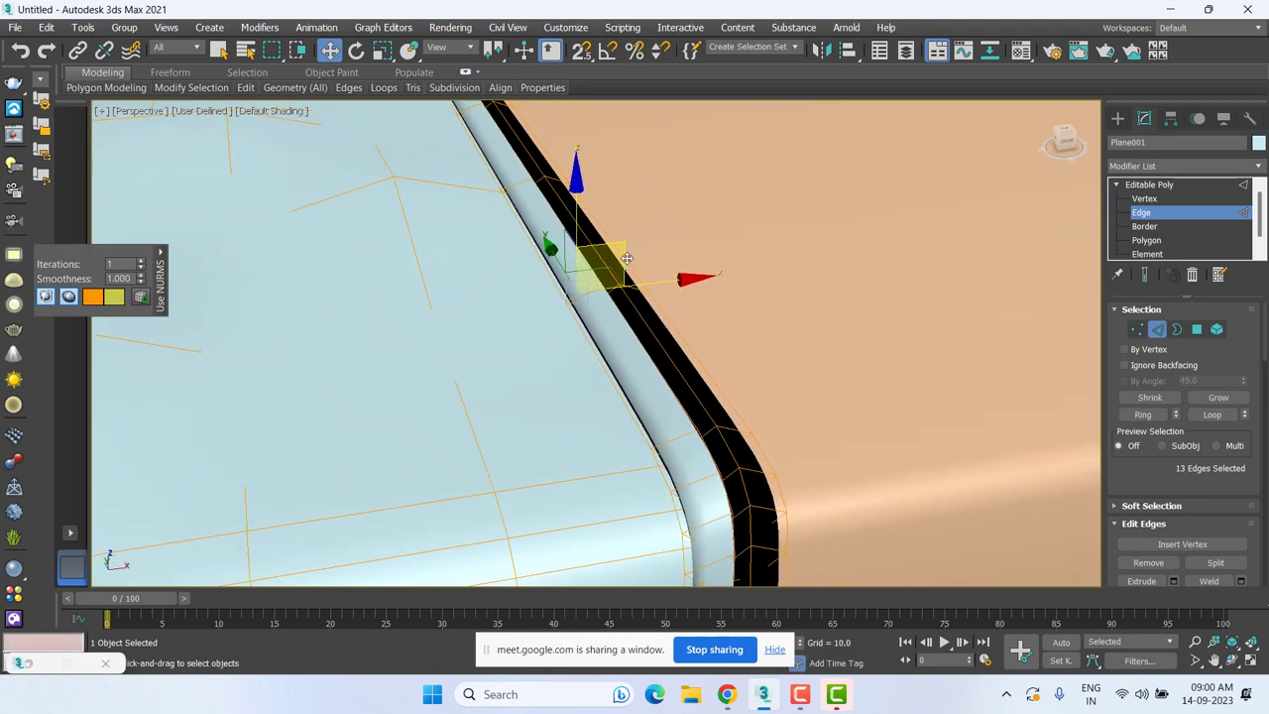
left_click_drag(627, 257, 670, 243)
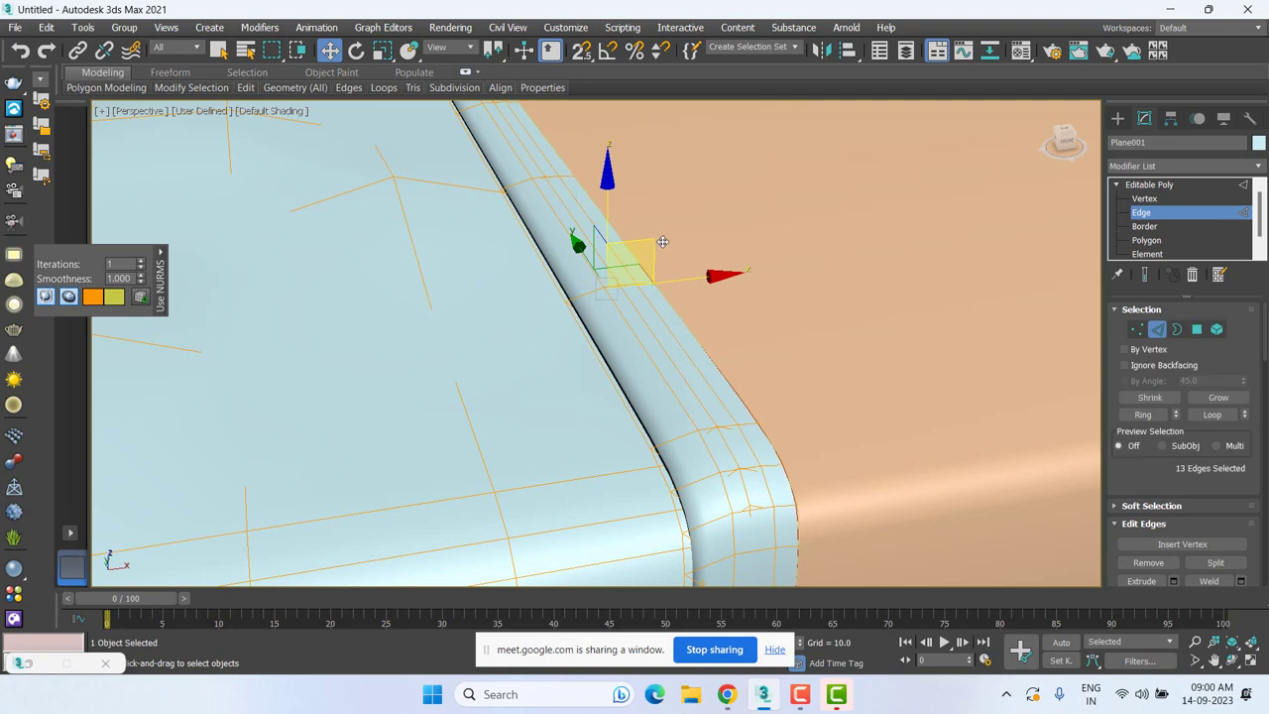
scroll(611, 355, "down", 3)
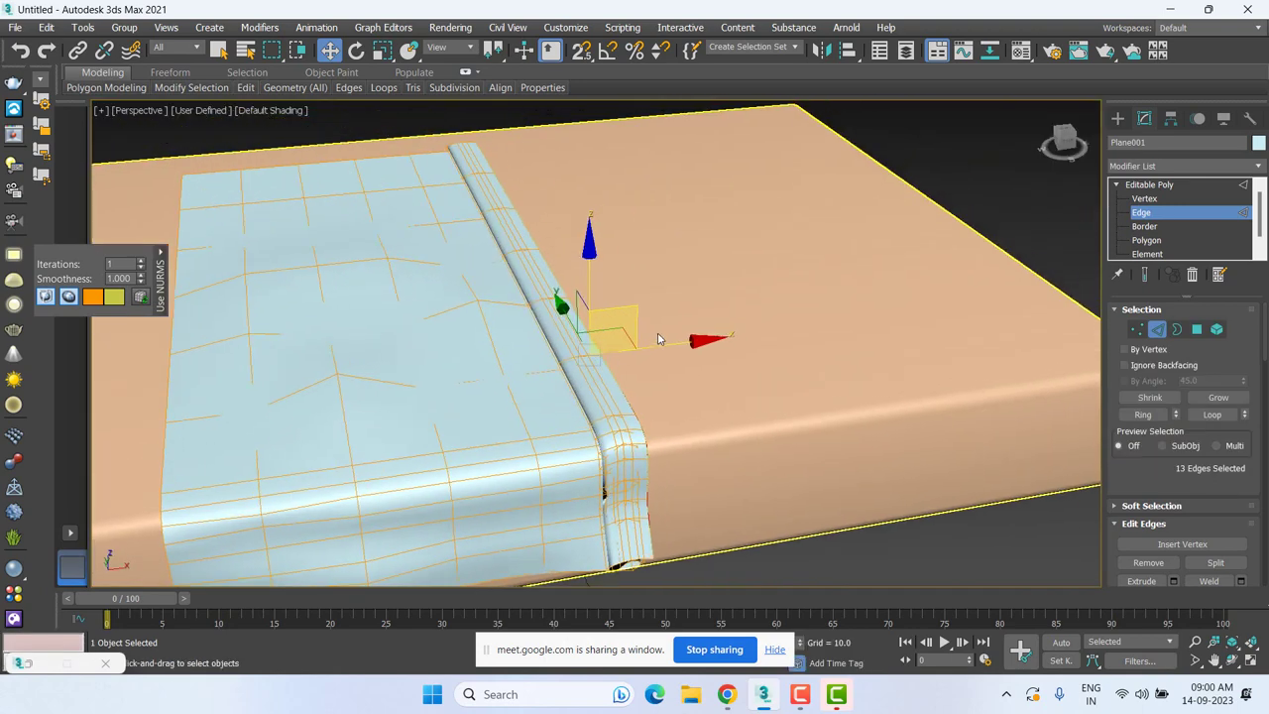
left_click_drag(660, 349, 706, 338)
Alternate Scale and Move on the fold edges, nudging them right flush with the table edge.
middle_click_drag(661, 383, 607, 299, "alt")
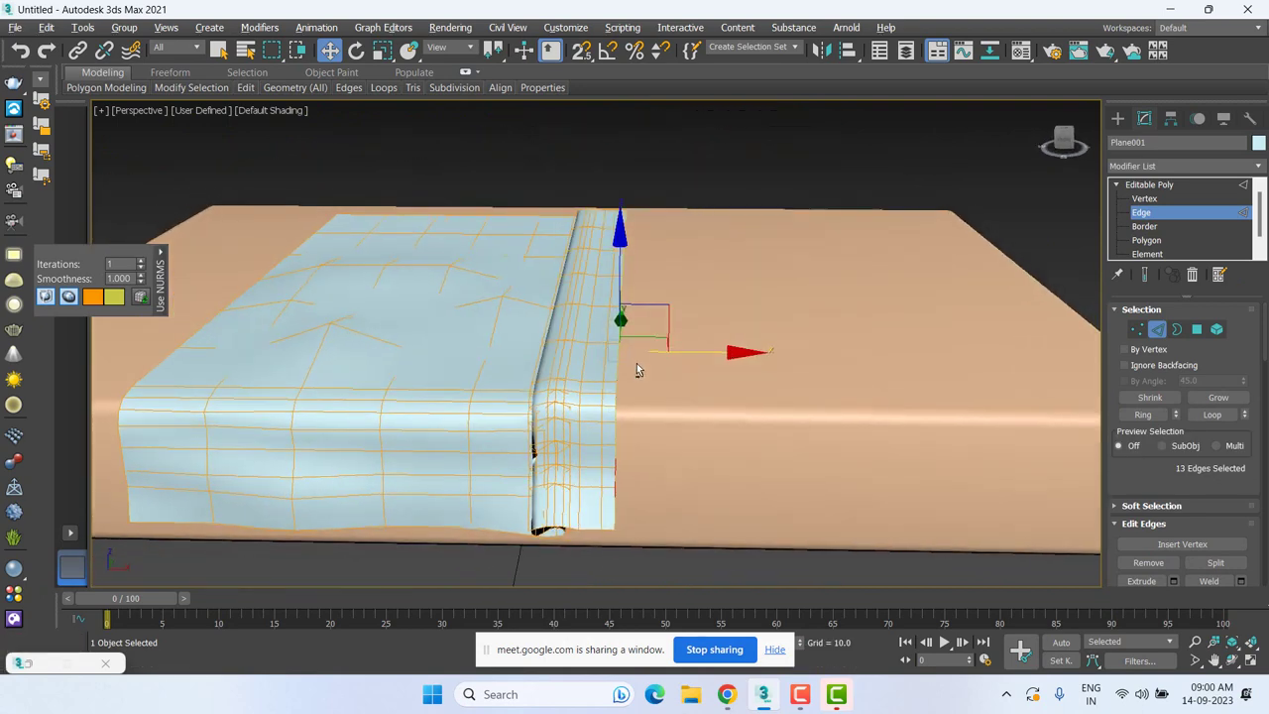
key("r")
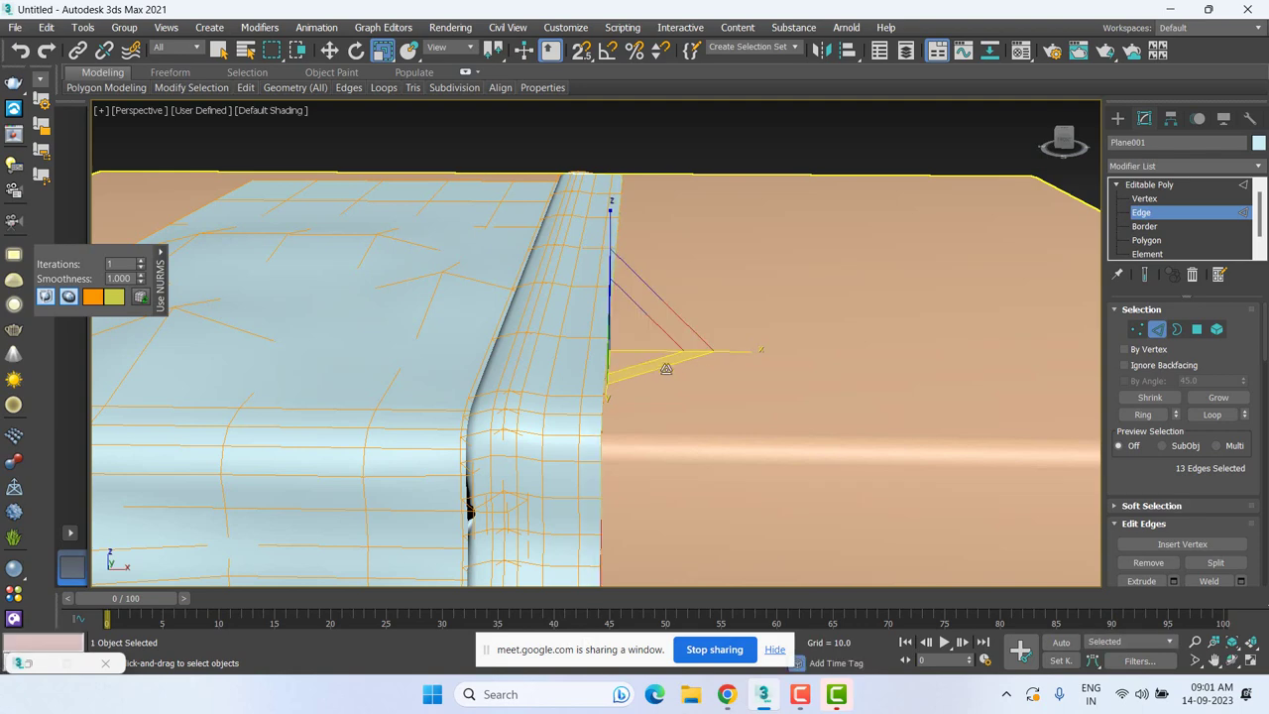
key("w")
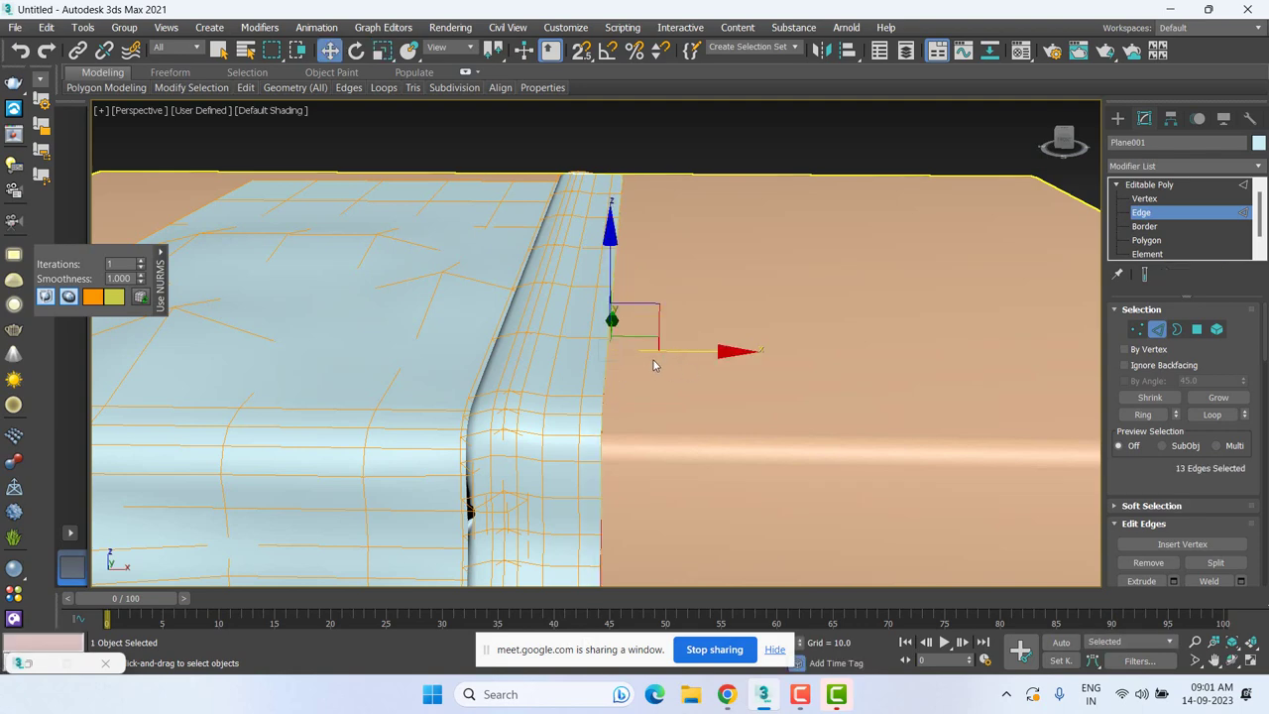
left_click_drag(674, 351, 685, 351)
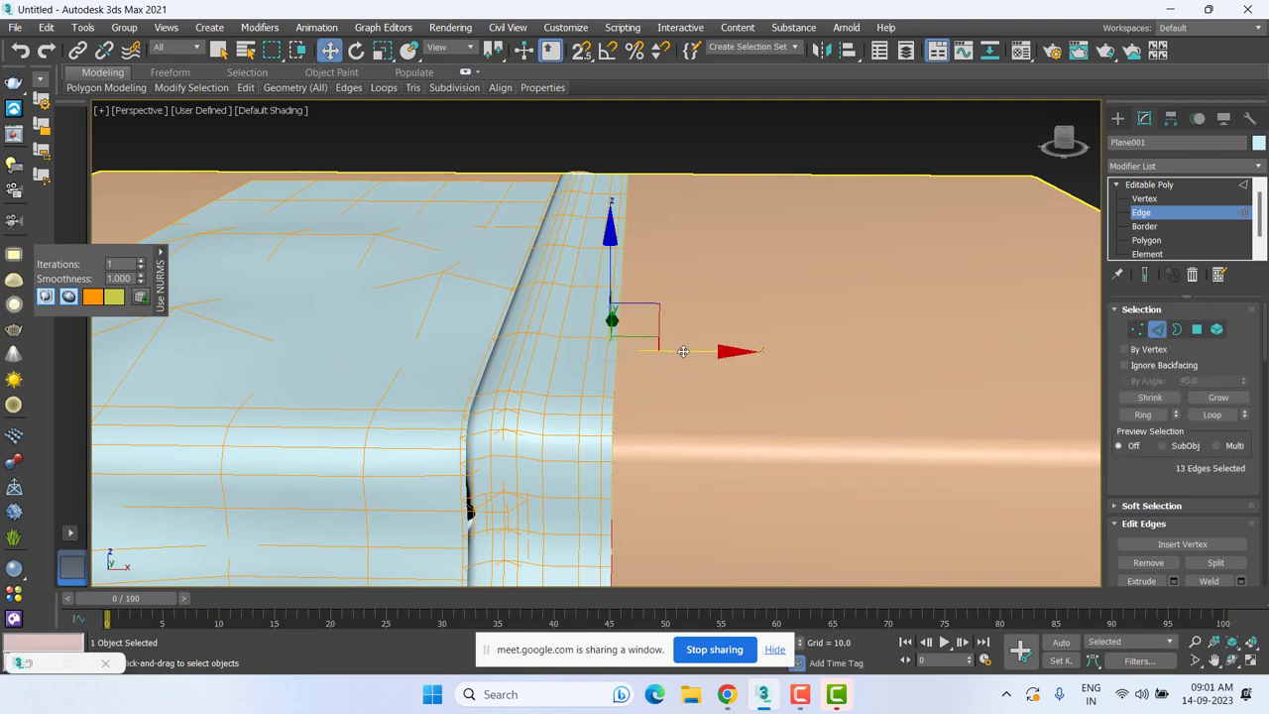
key("r")
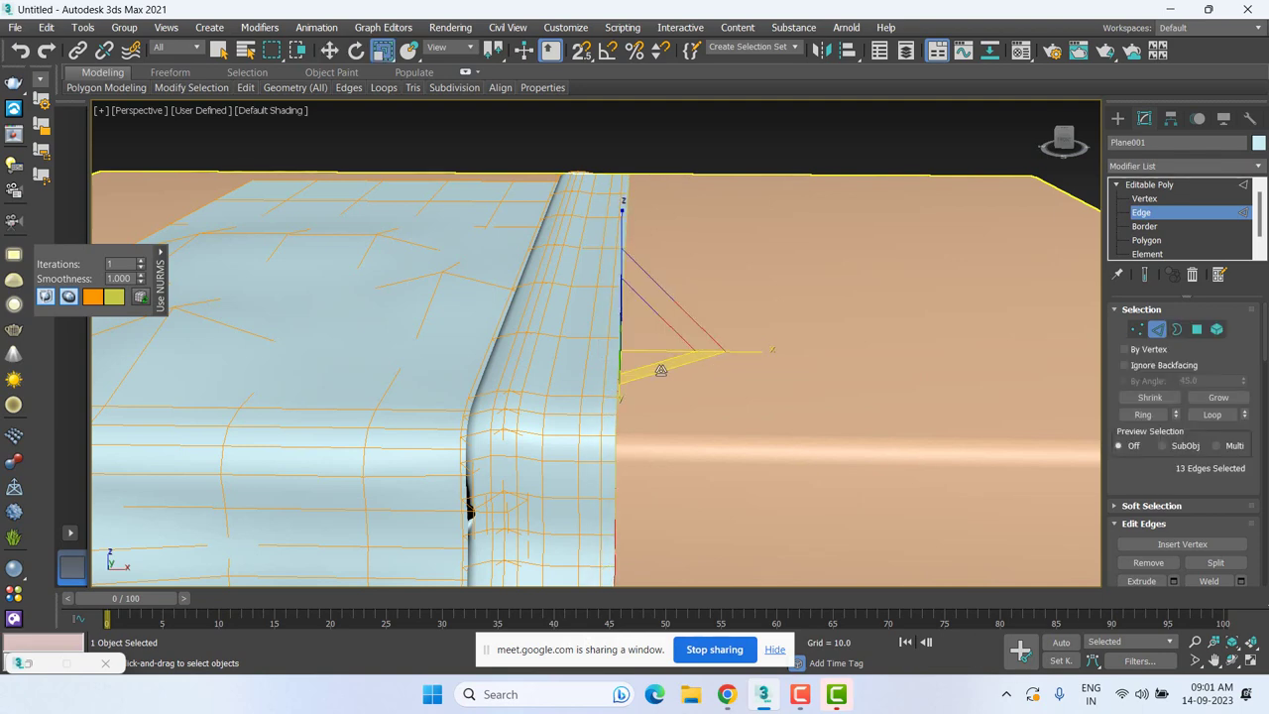
mouse_move(632, 352)
middle_mouse_down("alt")
mouse_move(666, 377)
mouse_move(615, 363)
mouse_move(685, 371)
mouse_move(693, 406)
middle_mouse_up("alt")
Exit Edge mode, deselect the cloth, and orbit to review its smooth fold over the table.
left_click(1159, 209)
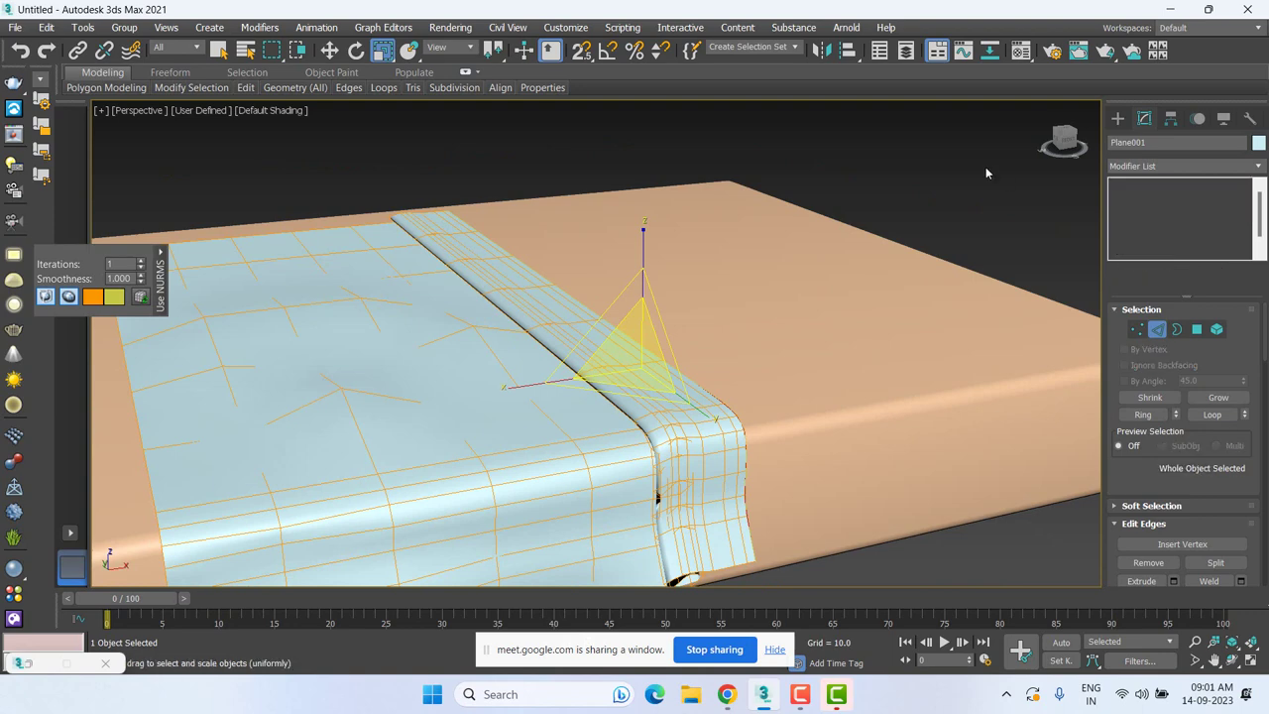
left_click(892, 223)
mouse_move(788, 409)
middle_mouse_down("alt")
mouse_move(807, 427)
mouse_move(770, 439)
mouse_move(800, 451)
middle_mouse_up("alt")
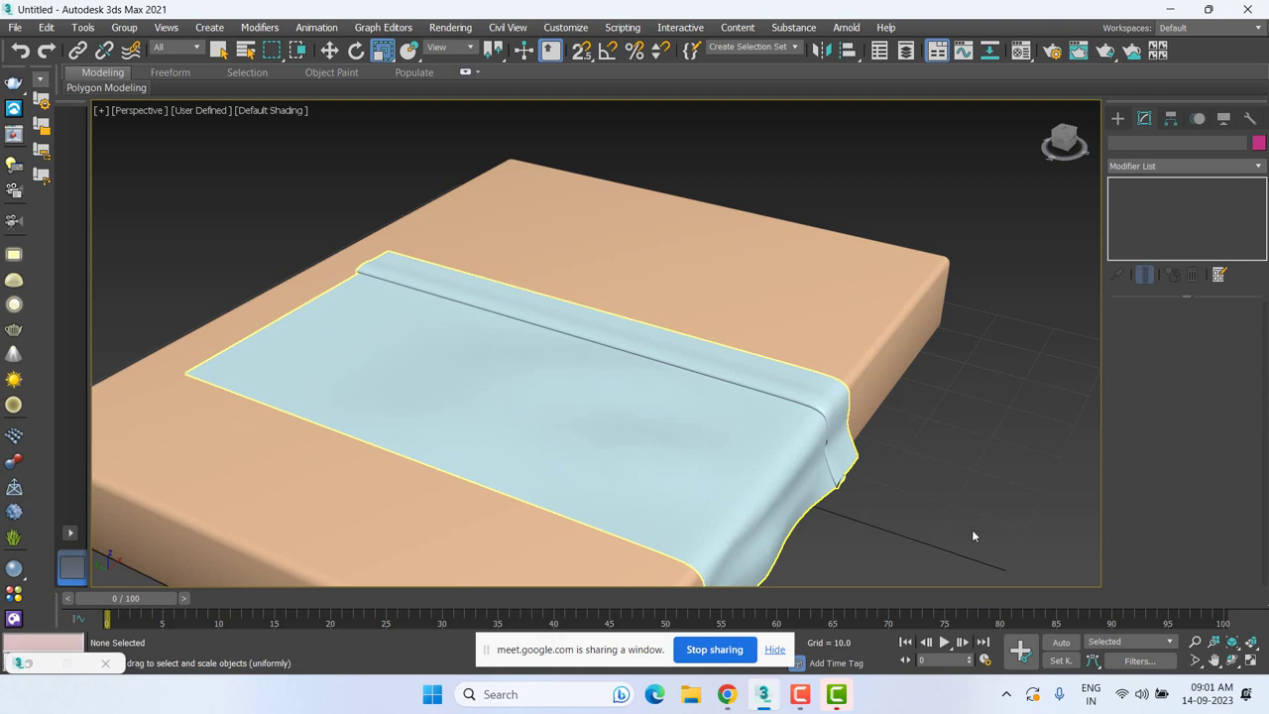
middle_click_drag(902, 441, 738, 322, "alt")
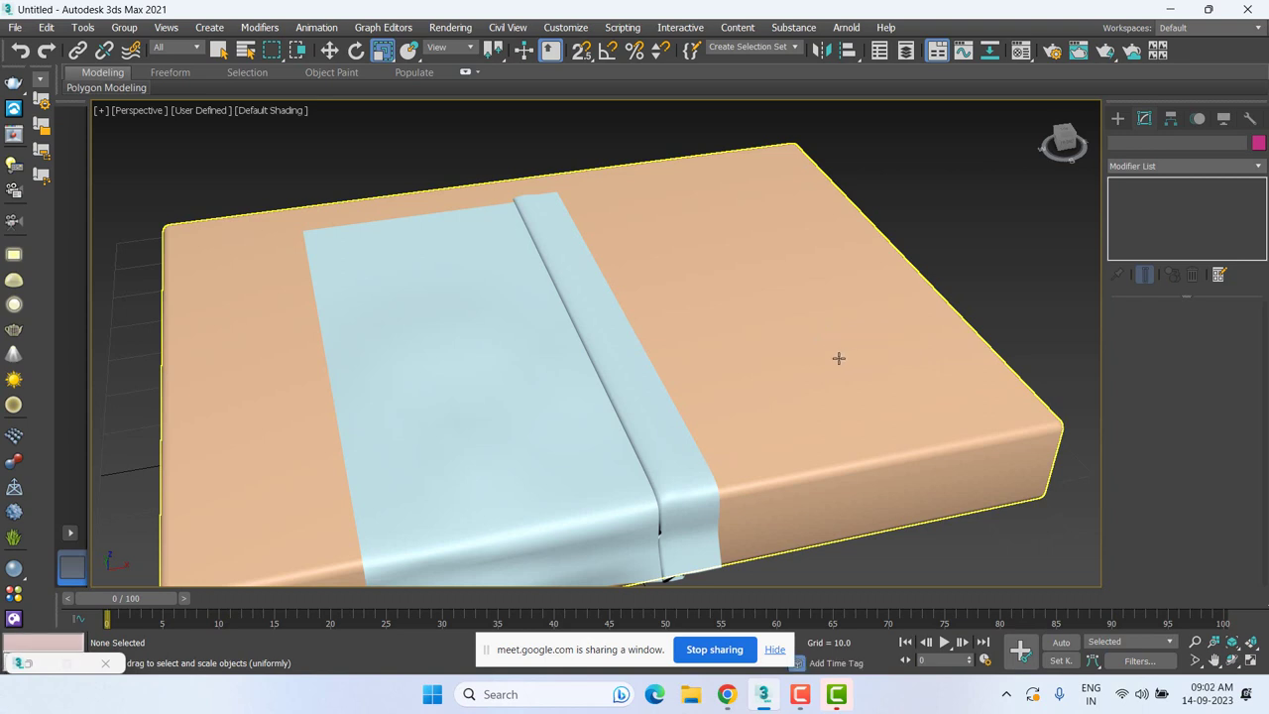
mouse_move(804, 364)
middle_mouse_down("alt")
mouse_move(846, 354)
mouse_move(836, 368)
middle_mouse_up("alt")
key("w")
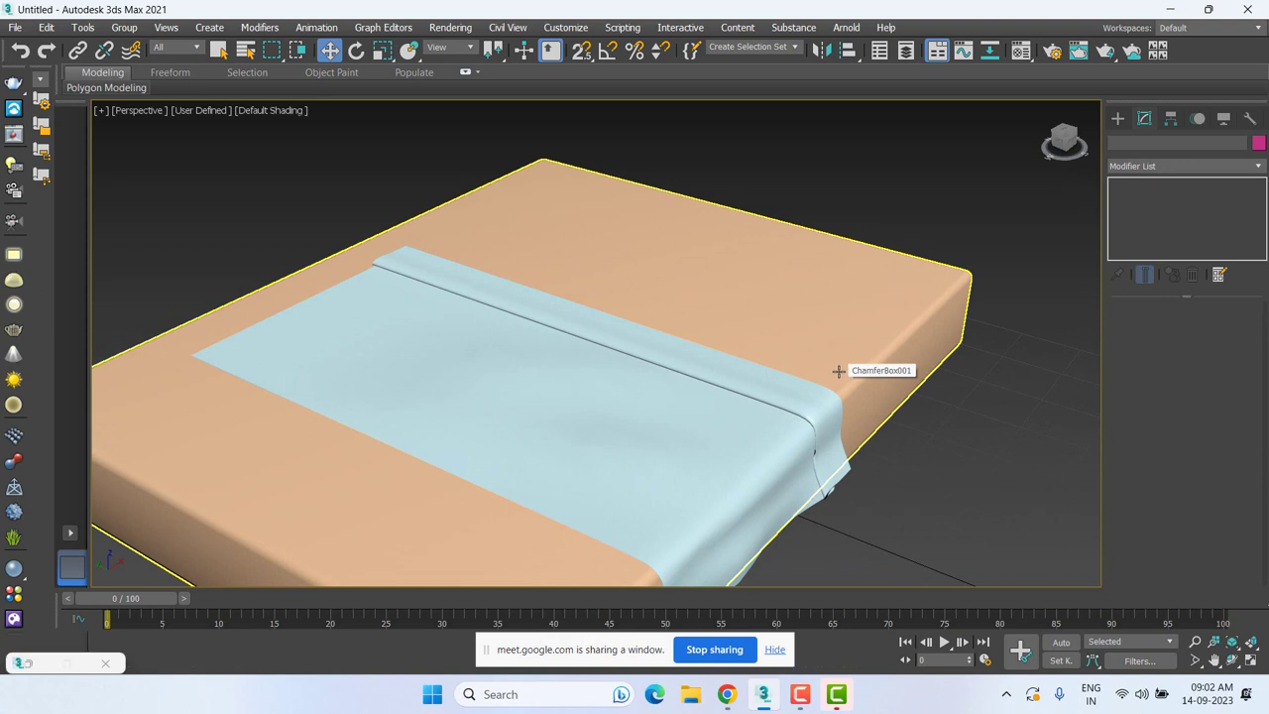
middle_click_drag(850, 374, 822, 328, "alt")
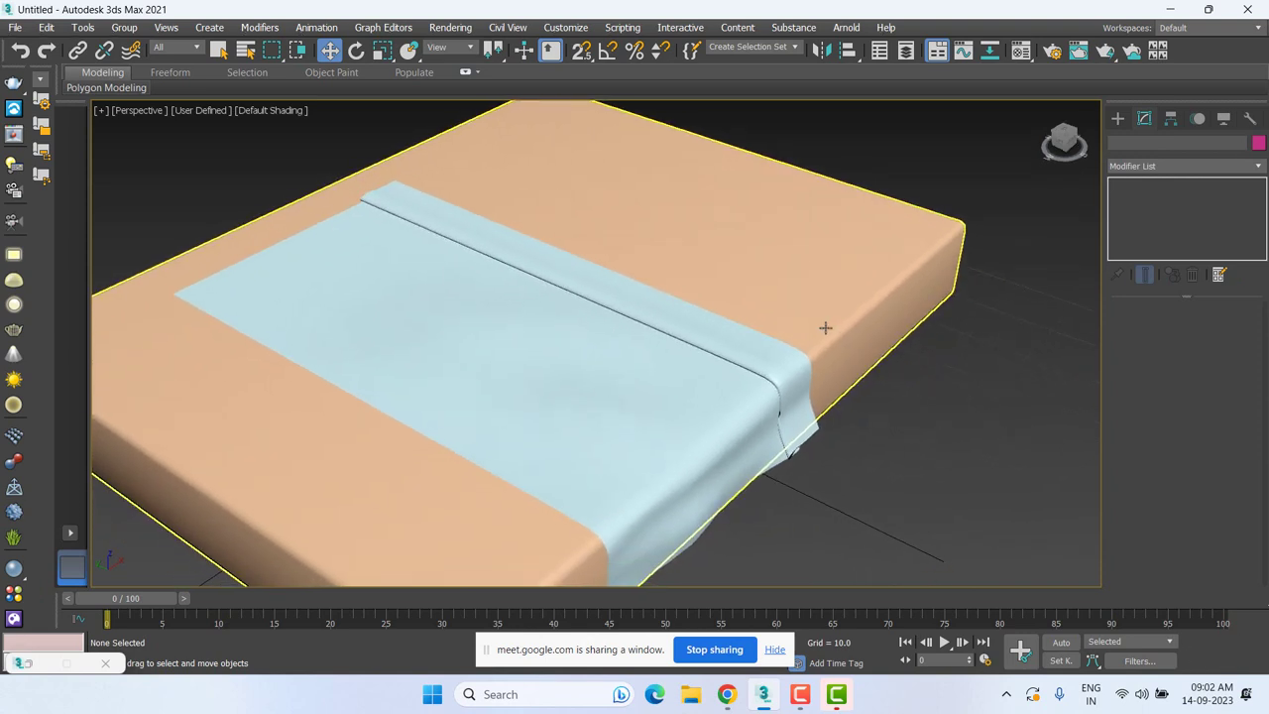
left_click(1117, 118)
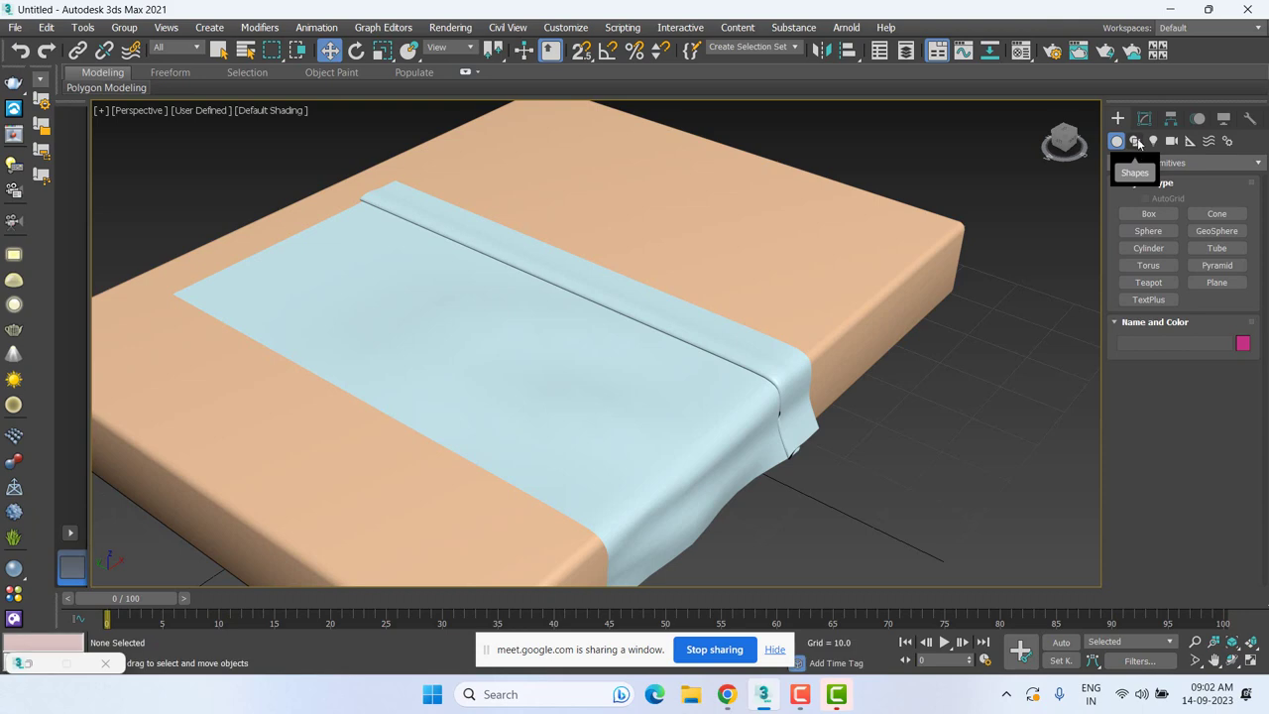
In Top view, draw a cylinder of radius 27.955 and height 19.177.
left_click(895, 246)
scroll(833, 288, "down", 2)
mouse_move(832, 288)
middle_mouse_down()
mouse_move(588, 317)
mouse_move(685, 363)
middle_mouse_up()
key("t")
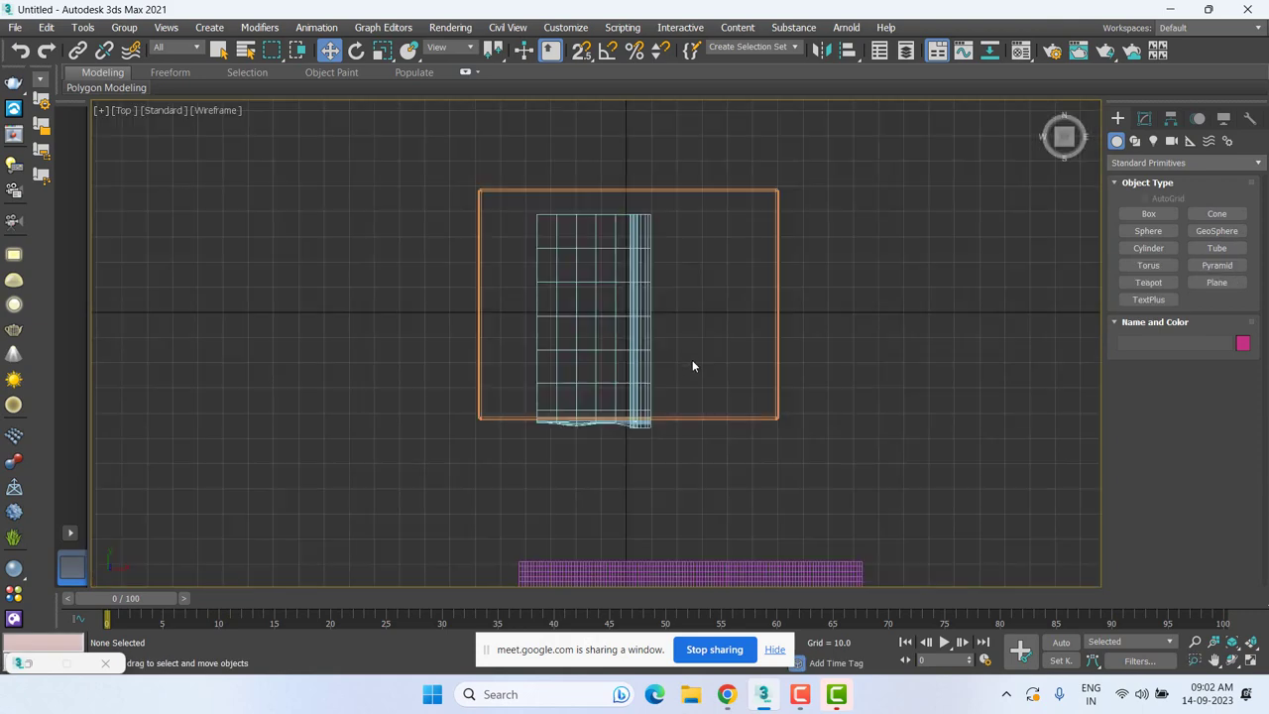
scroll(692, 366, "down", 2)
scroll(708, 352, "down", 2)
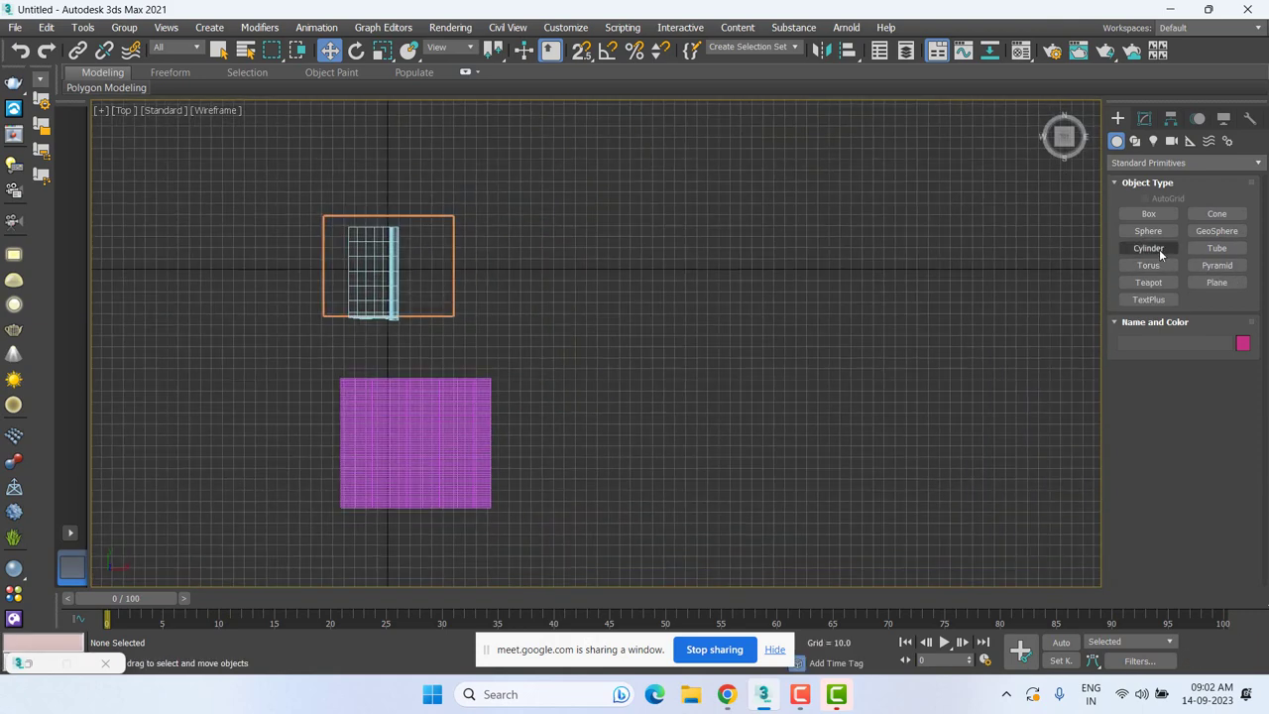
left_click(1150, 249)
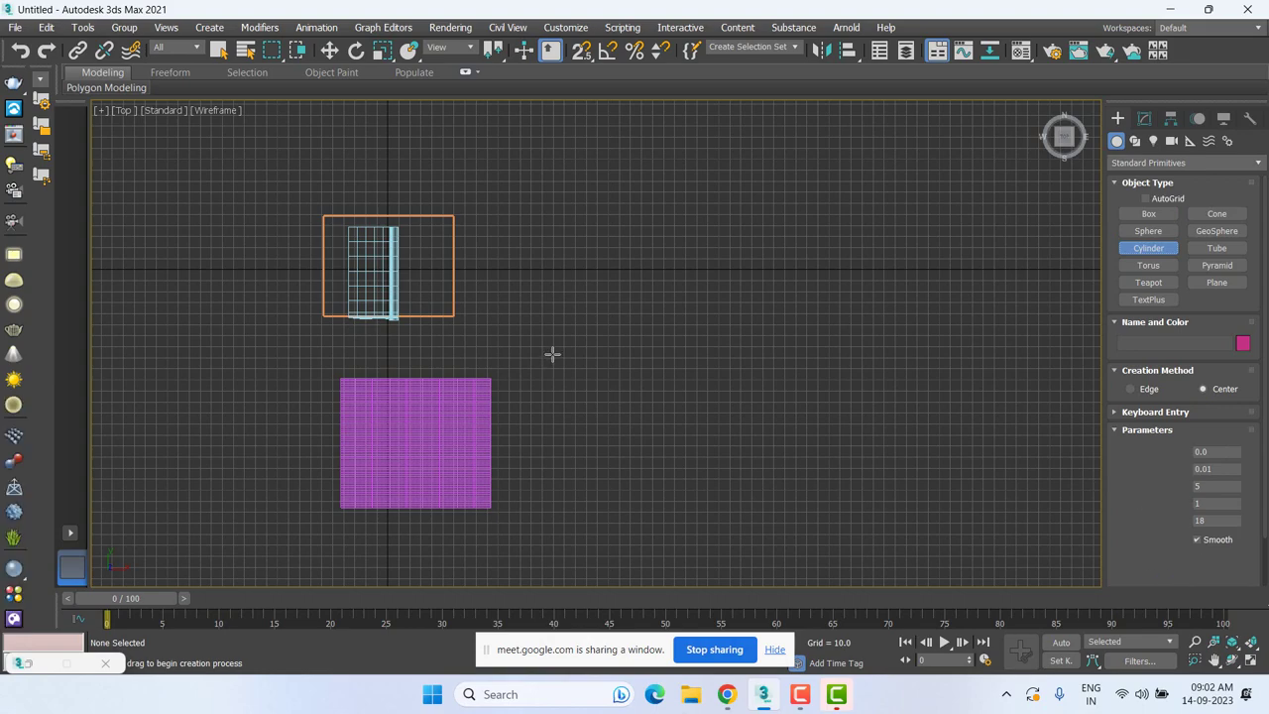
scroll(671, 292, "up", 5)
mouse_move(671, 291)
middle_mouse_down()
mouse_move(645, 418)
mouse_move(663, 394)
middle_mouse_up()
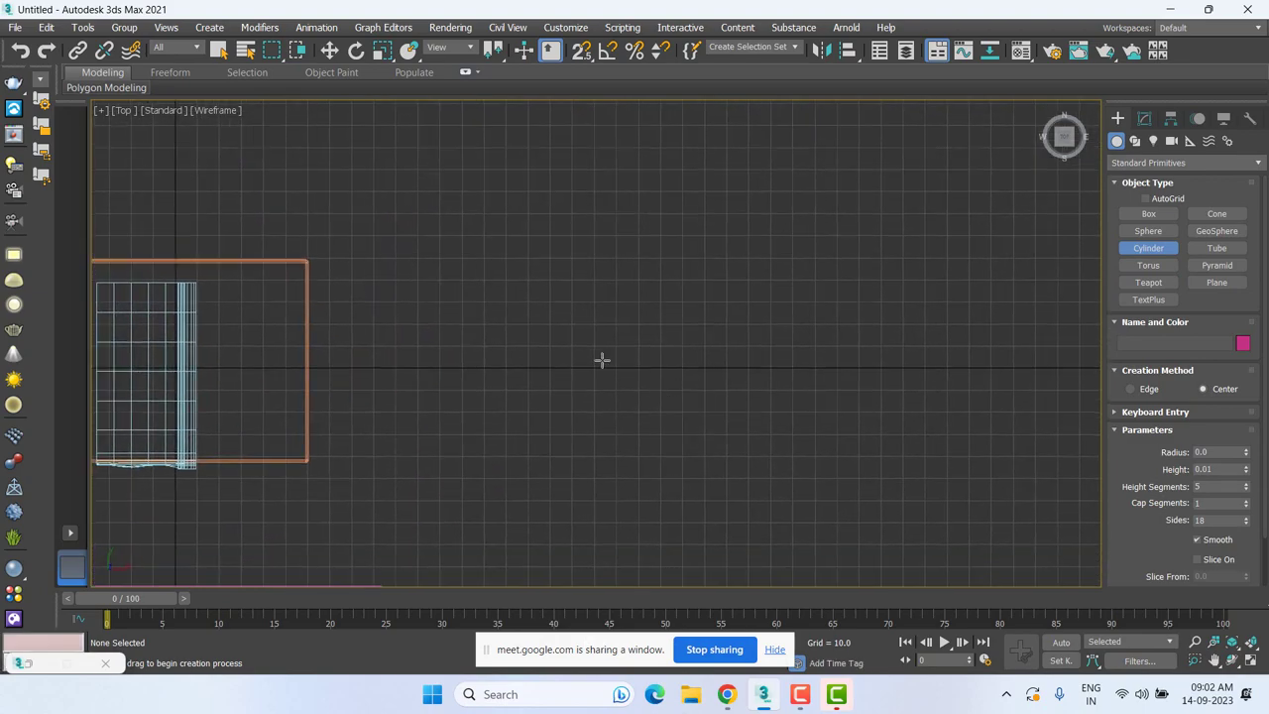
scroll(565, 357, "down", 4)
middle_click_drag(594, 314, 680, 281)
left_click_drag(680, 281, 702, 258)
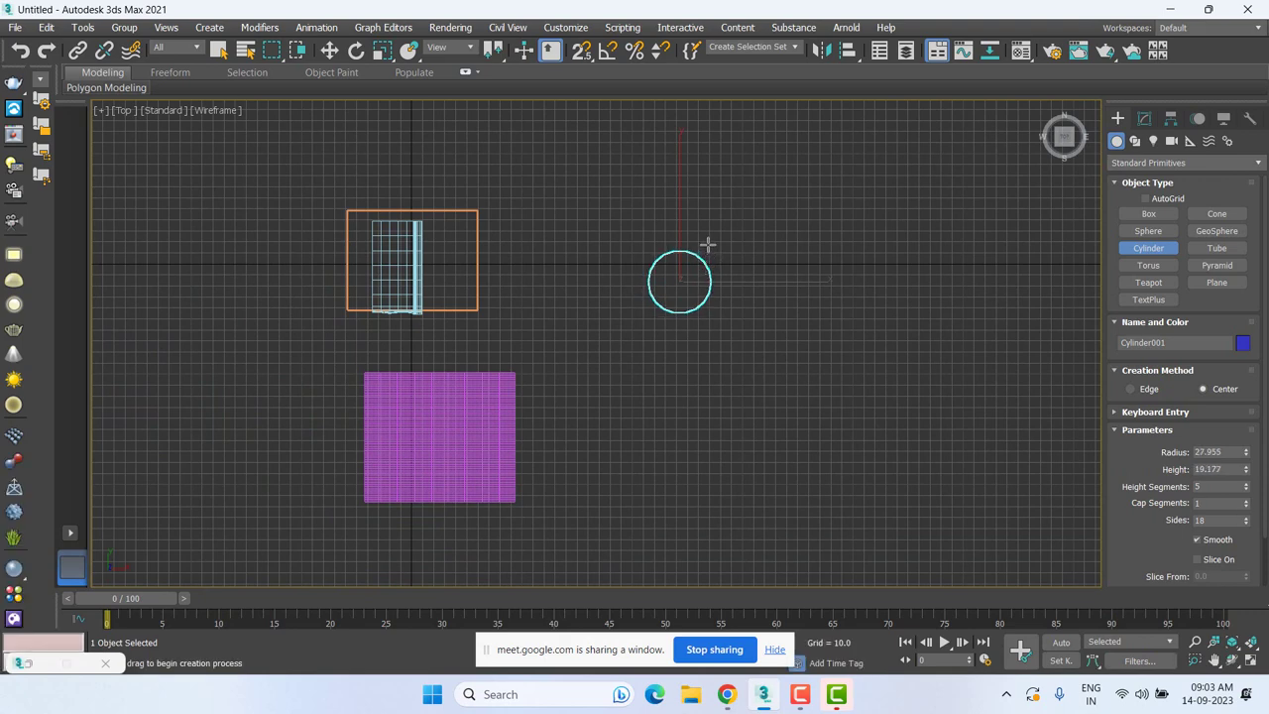
Set Cylinder001 to 6 sides, 2 cap segments and 1 height segment, and frame it.
key("w")
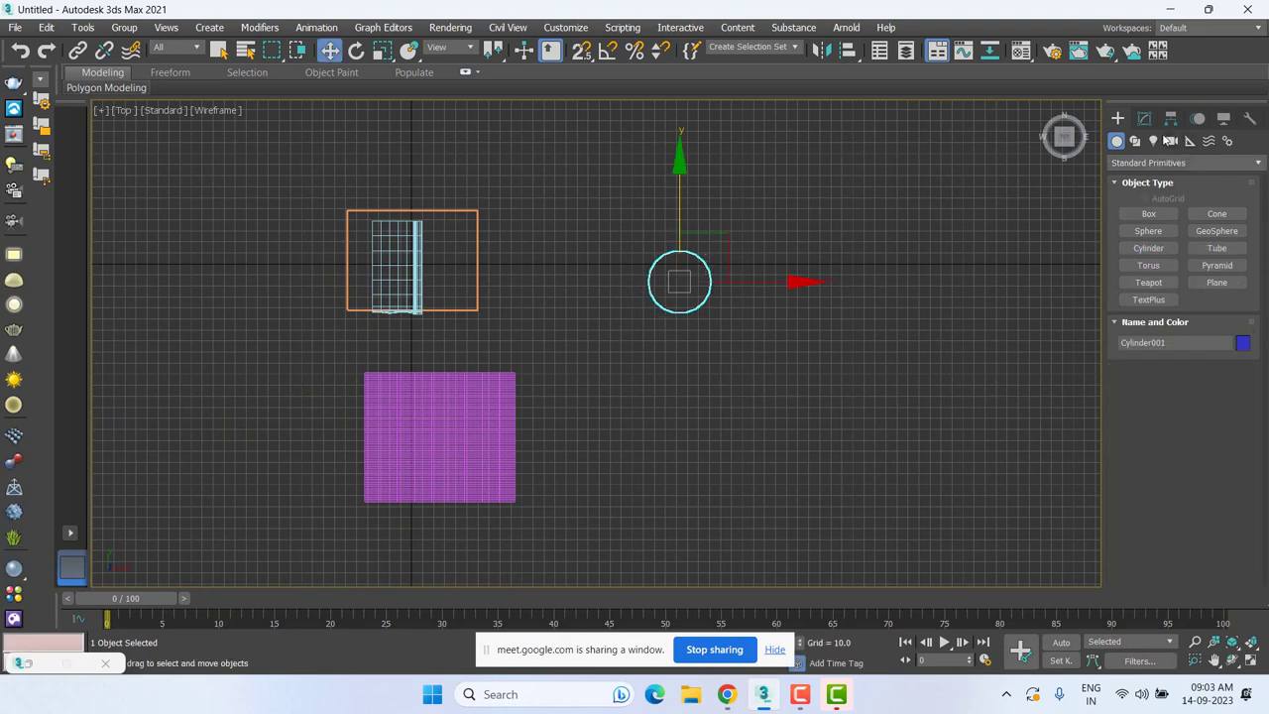
left_click(1144, 118)
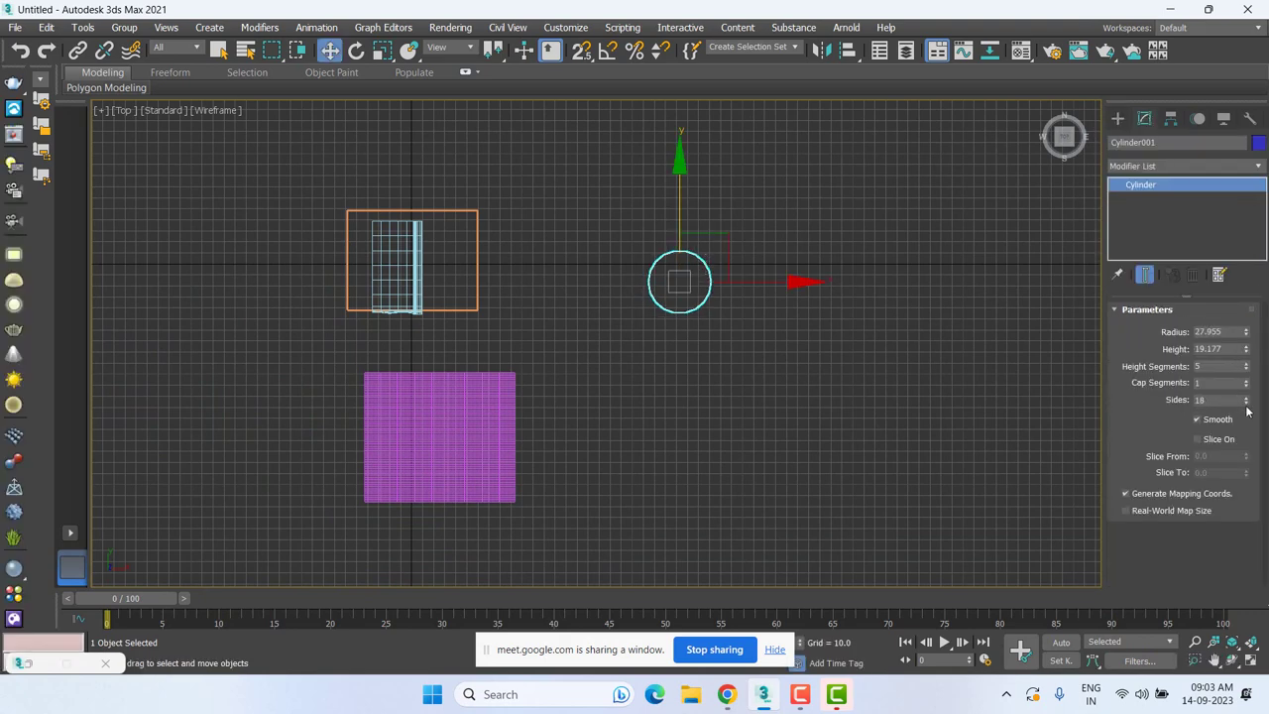
mouse_move(1245, 404)
left_mouse_down()
mouse_move(1250, 421)
mouse_move(1250, 406)
left_mouse_up()
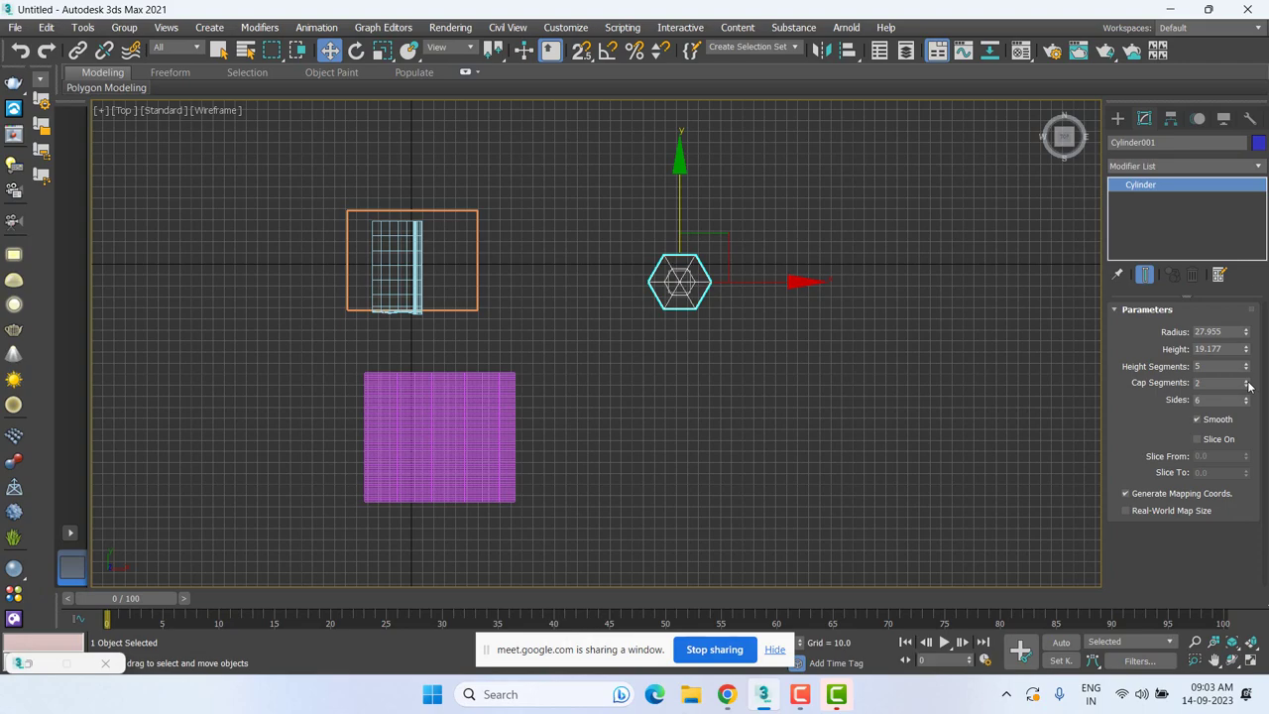
scroll(683, 300, "up", 5)
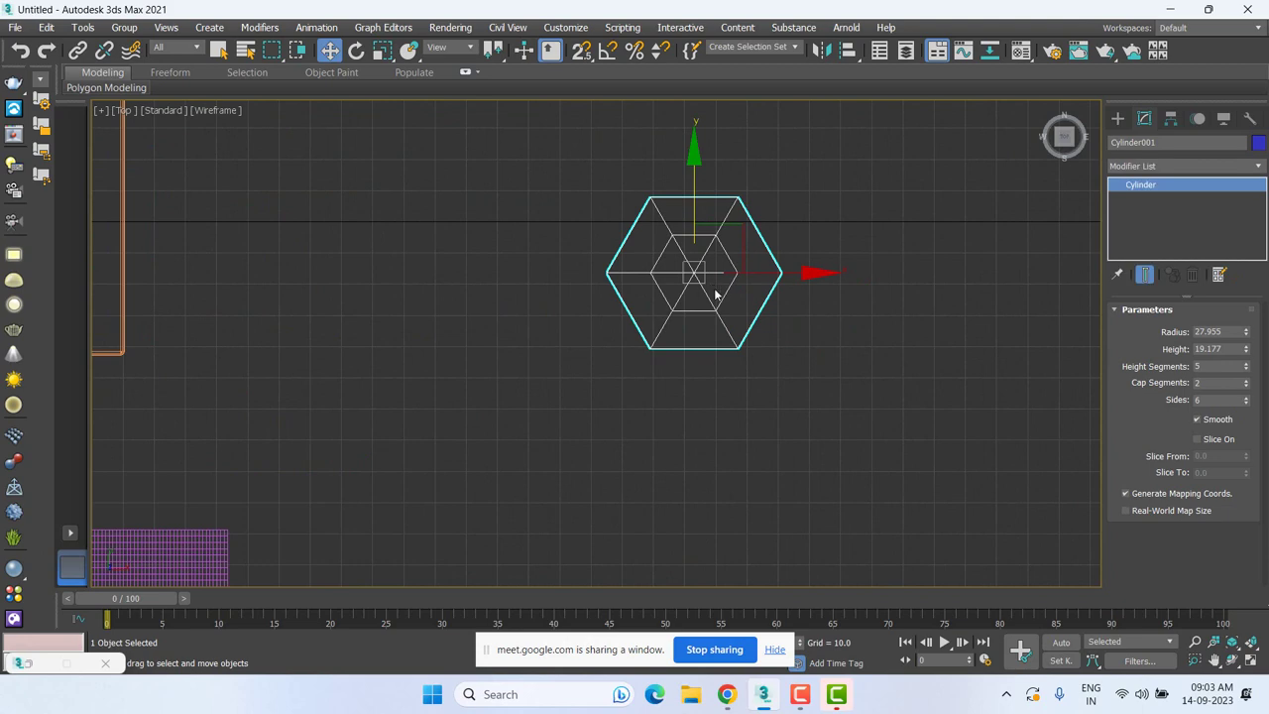
middle_click_drag(716, 293, 697, 282, "alt")
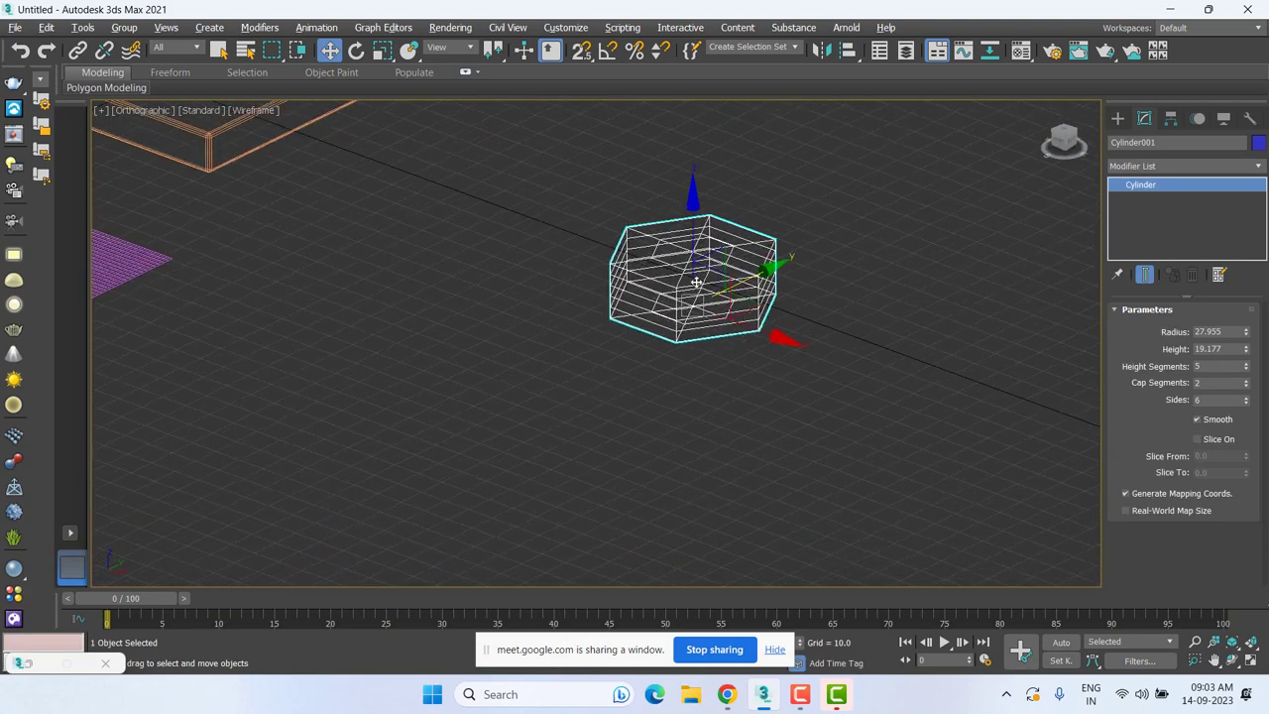
right_click(1245, 369)
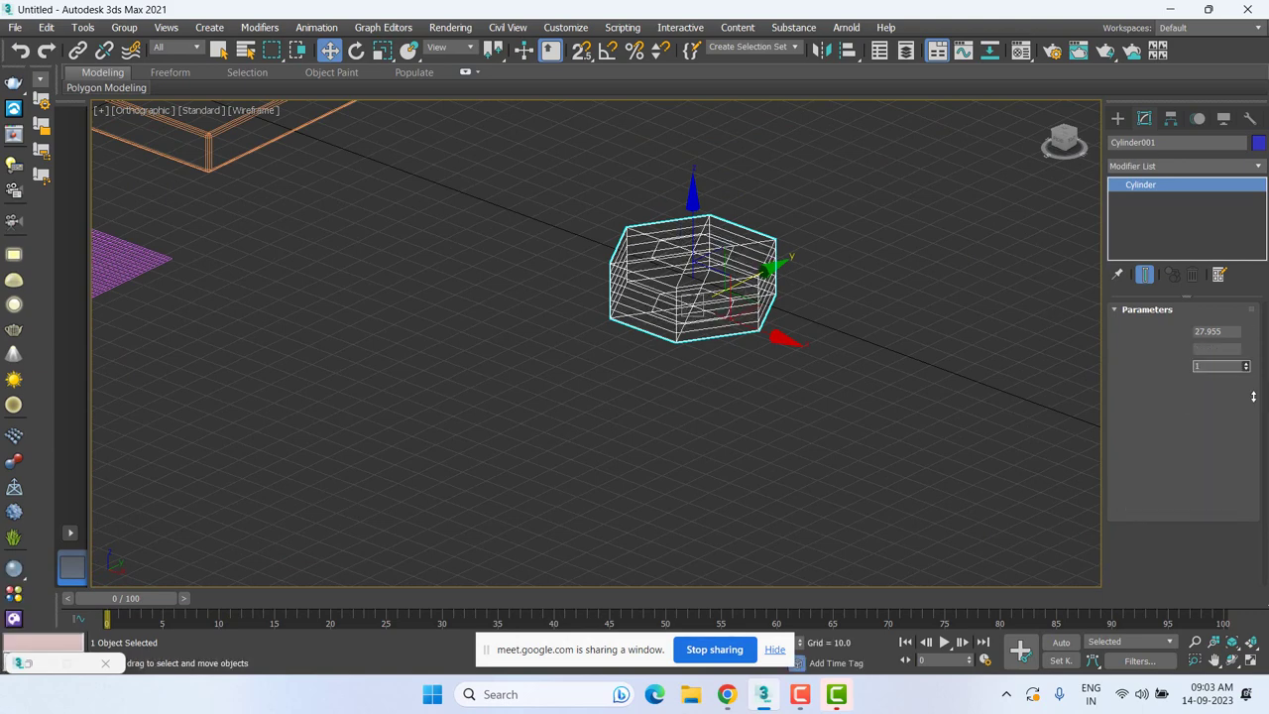
left_click(16, 484)
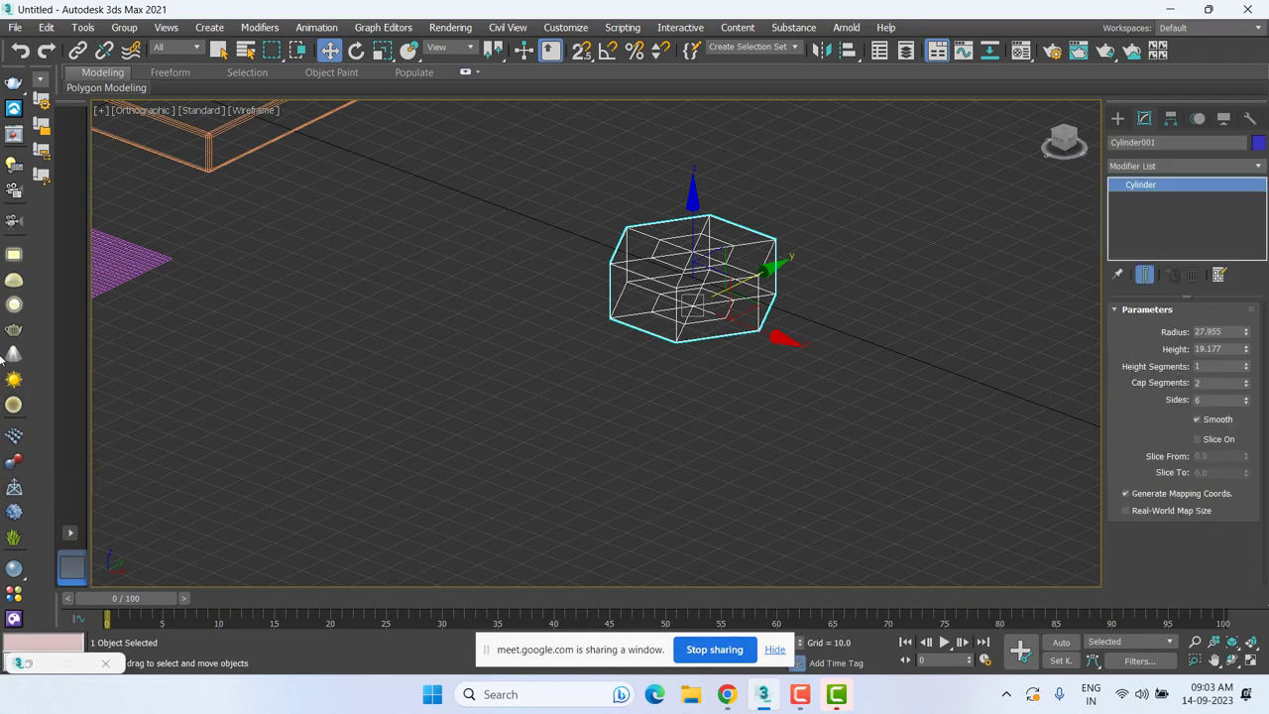
key("z")
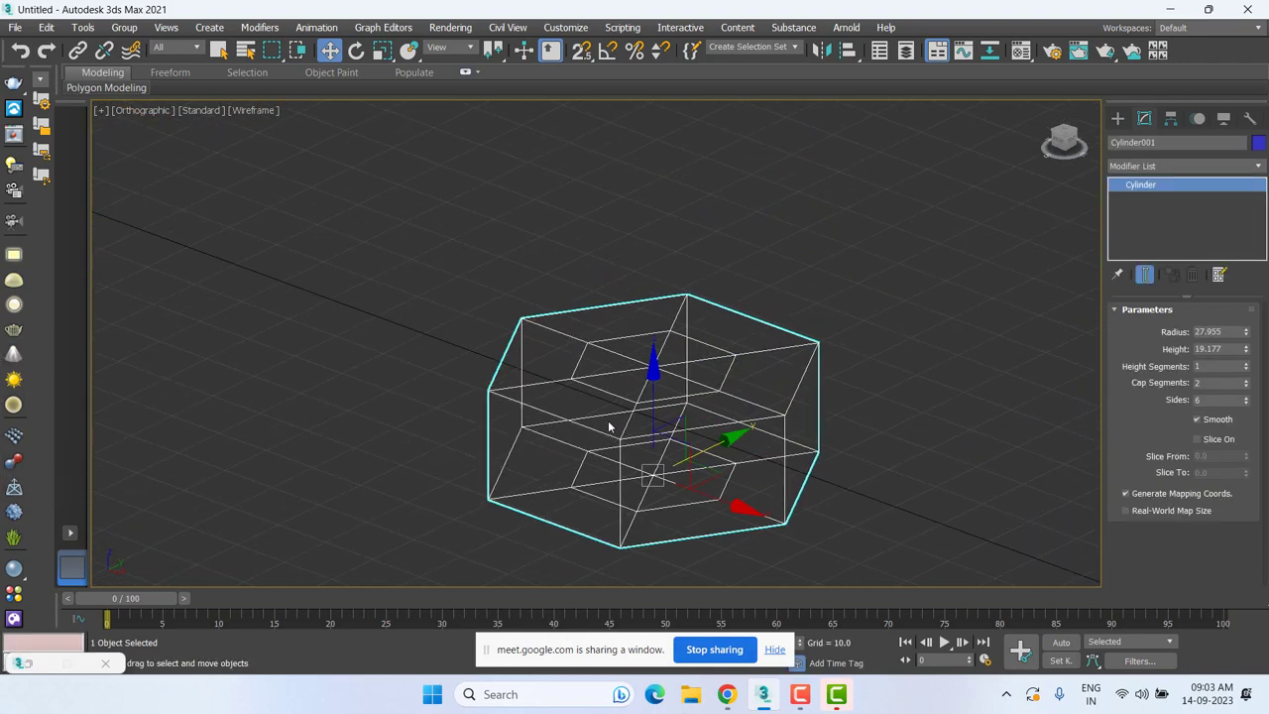
scroll(575, 382, "up", 3)
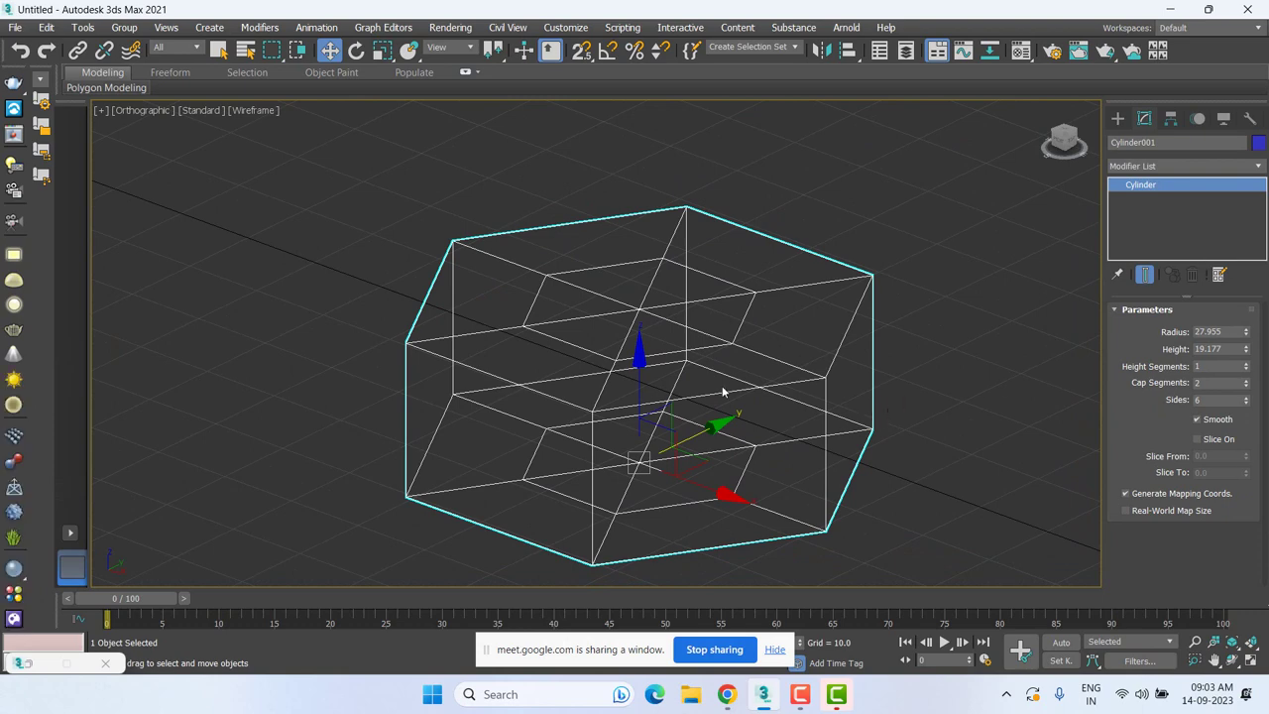
middle_click_drag(645, 392, 645, 334)
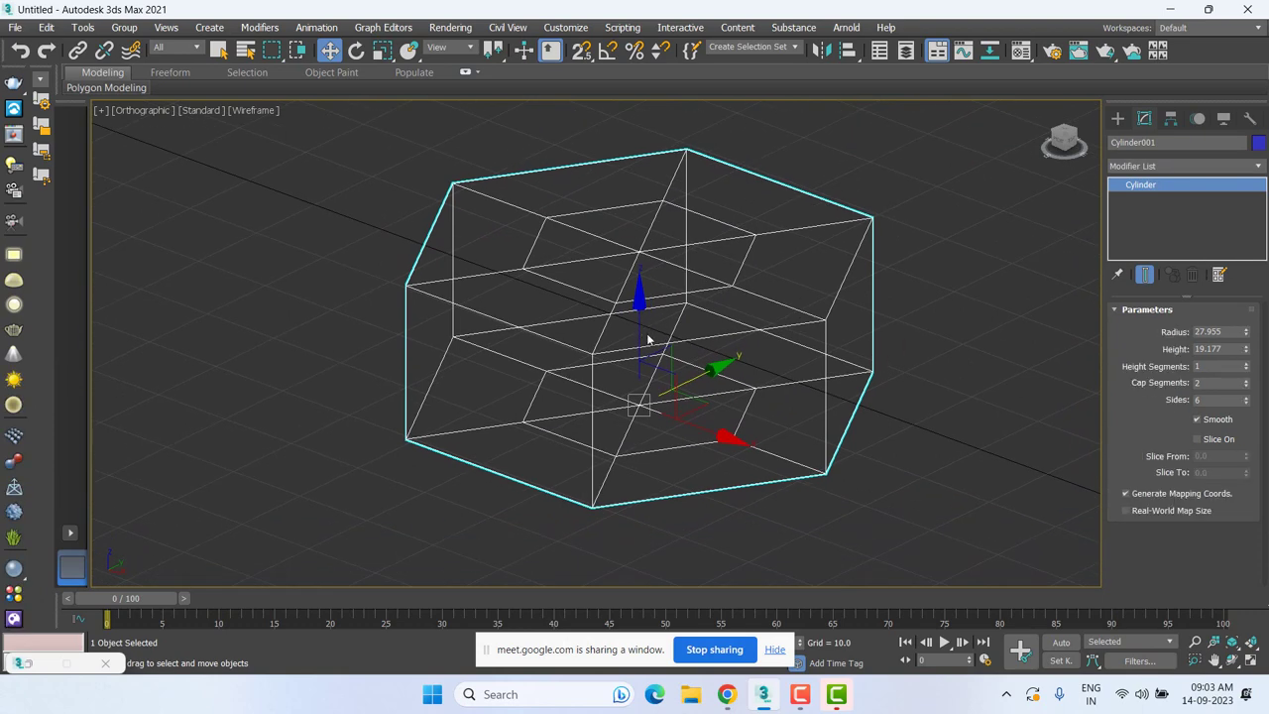
right_click(742, 354)
mouse_move(772, 527)
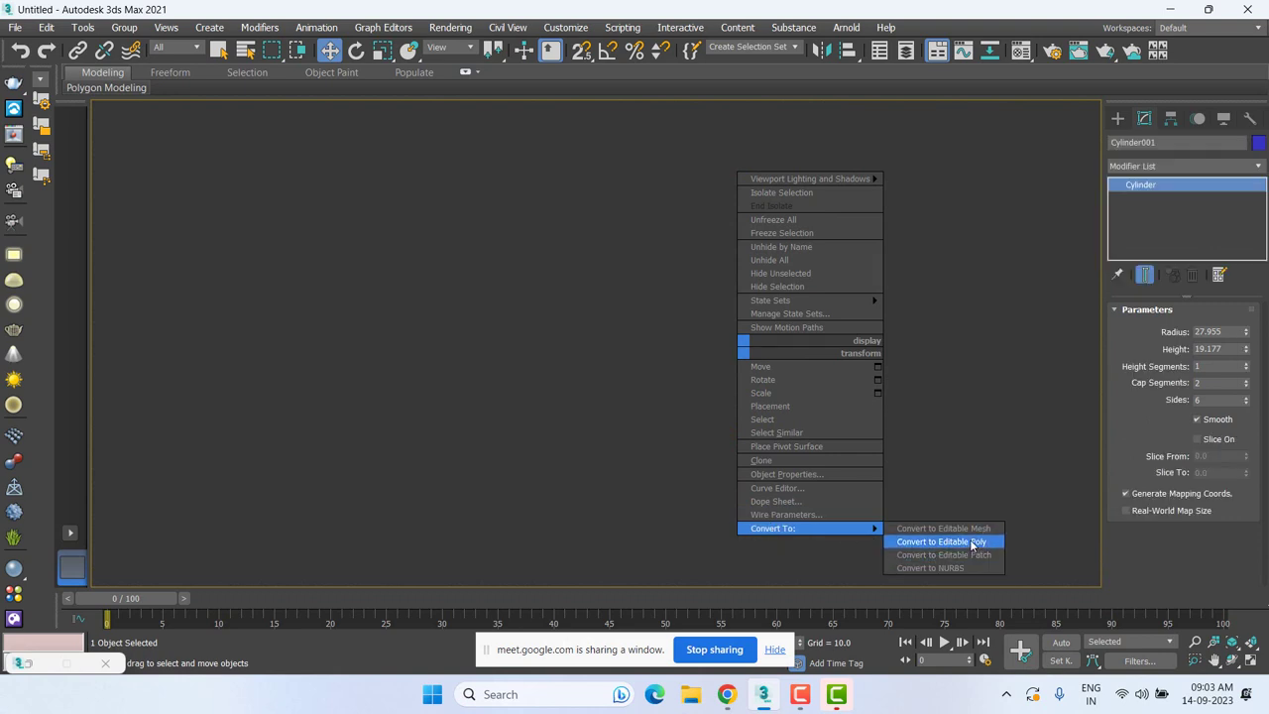
Convert Cylinder001 to an Editable Poly, undoing an accidentally added Edit Poly modifier.
left_click(972, 542)
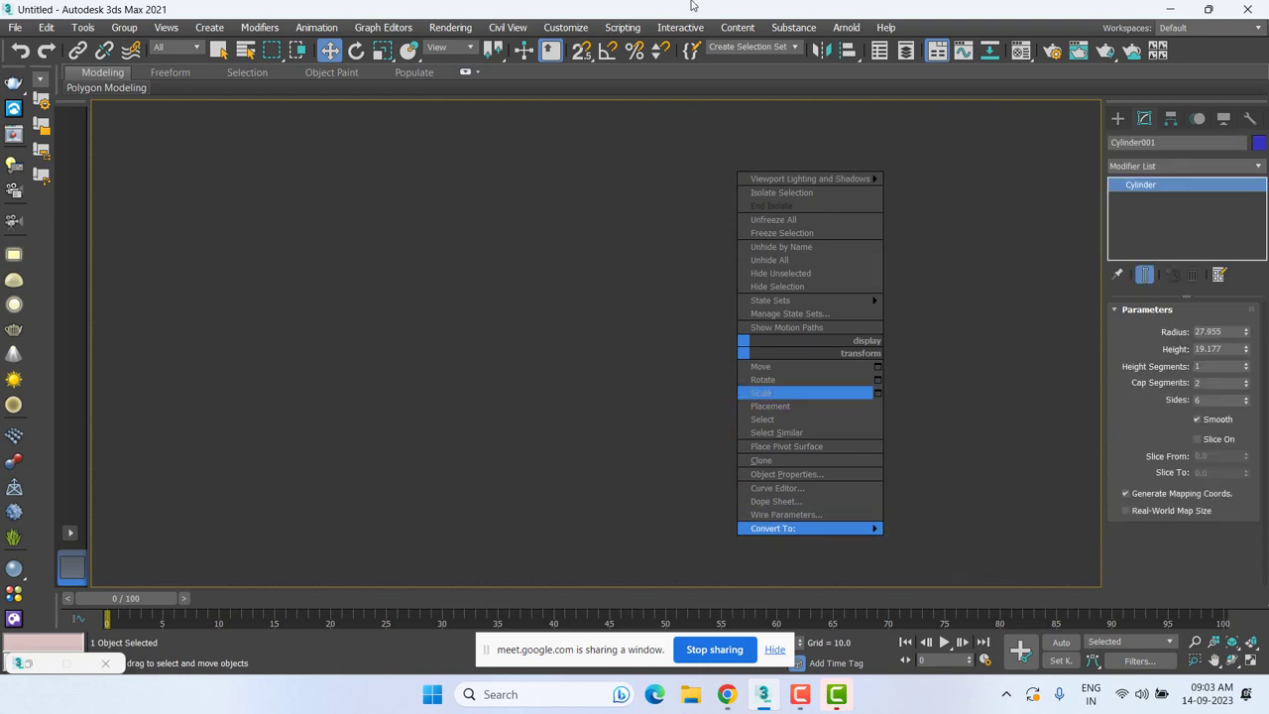
left_click(1142, 168)
key("e")
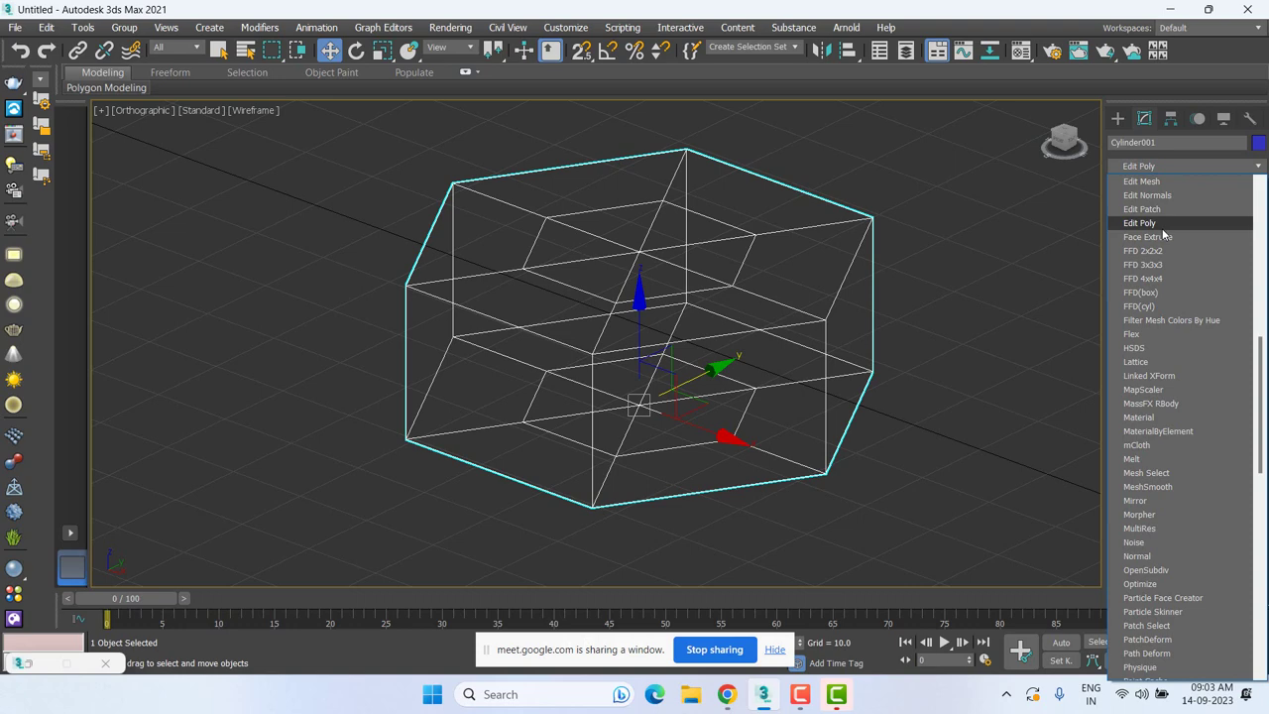
left_click(1162, 228)
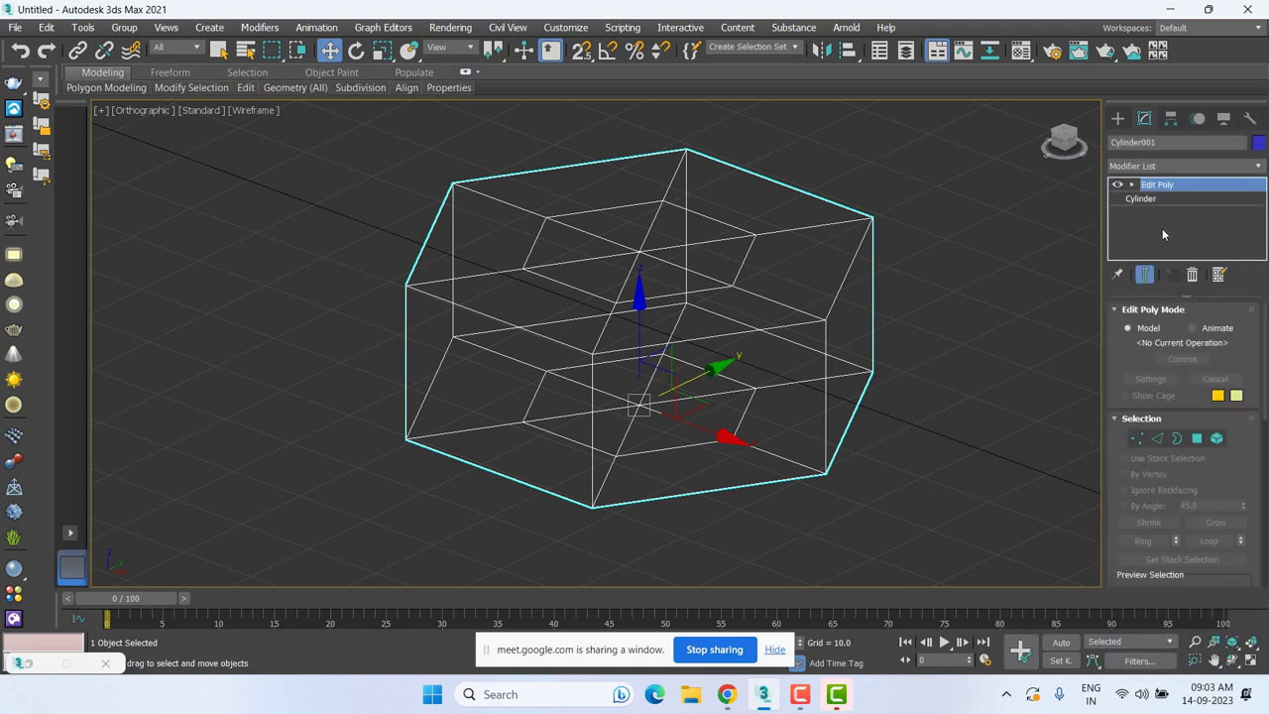
key("ctrl+z")
right_click(805, 308)
mouse_move(730, 490)
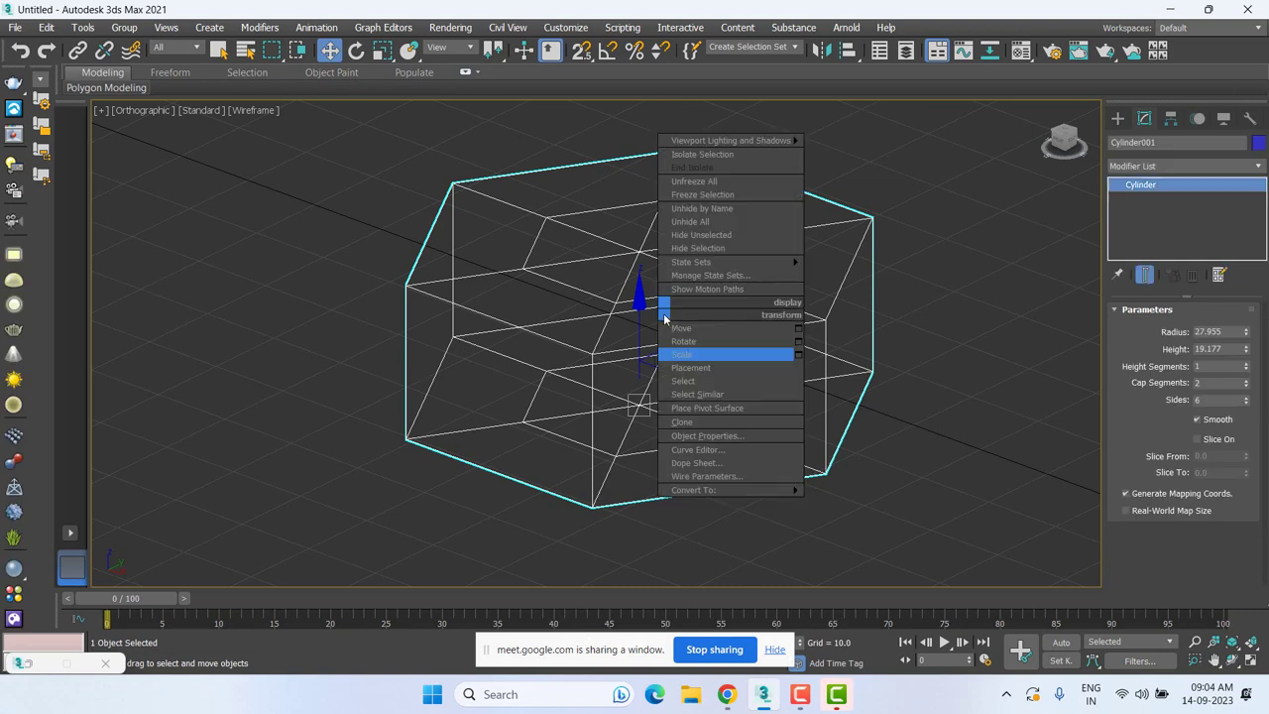
left_click(828, 503)
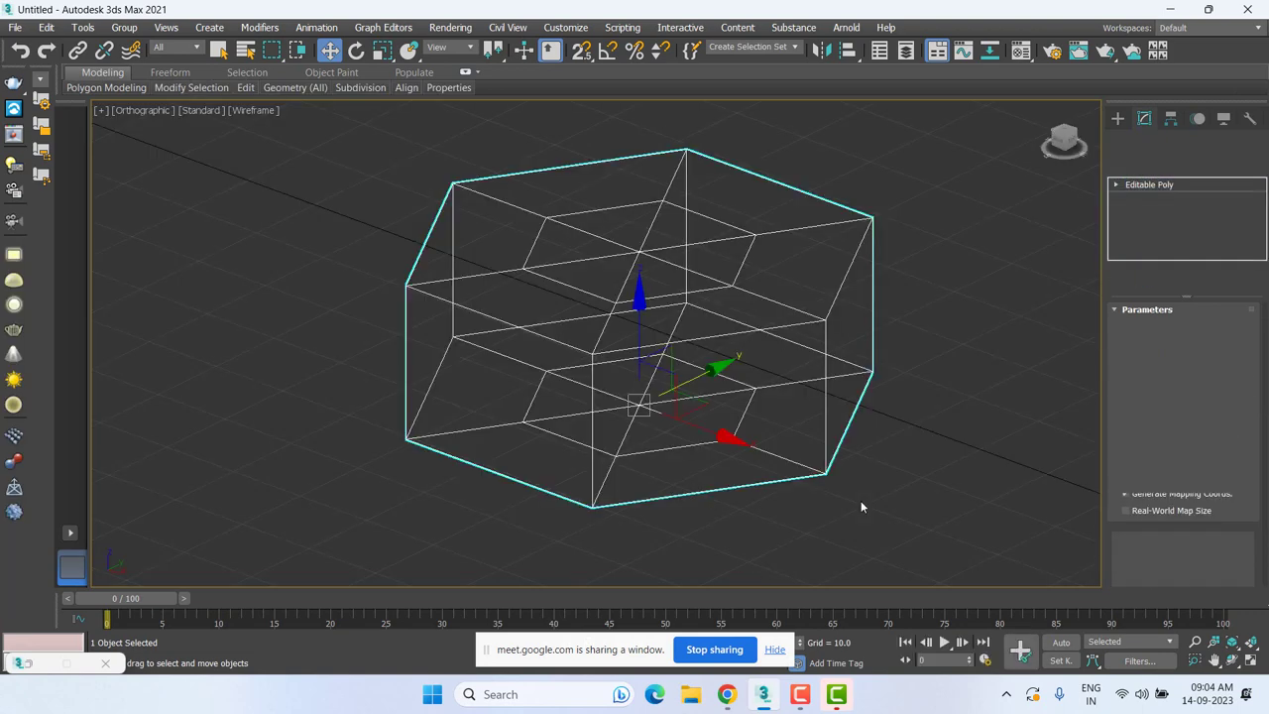
In Polygon mode from Front view, box-select the cylinder's side and bottom faces.
middle_click_drag(864, 494, 727, 464)
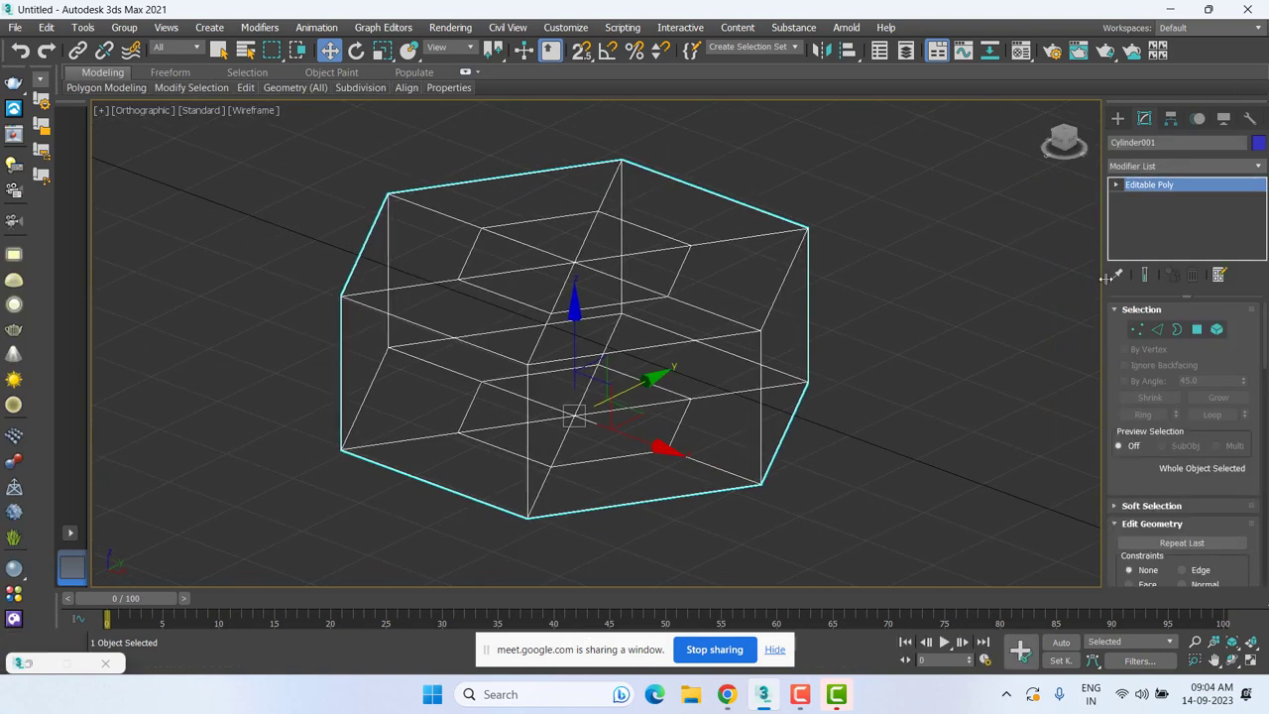
left_click(1117, 185)
left_click(1146, 240)
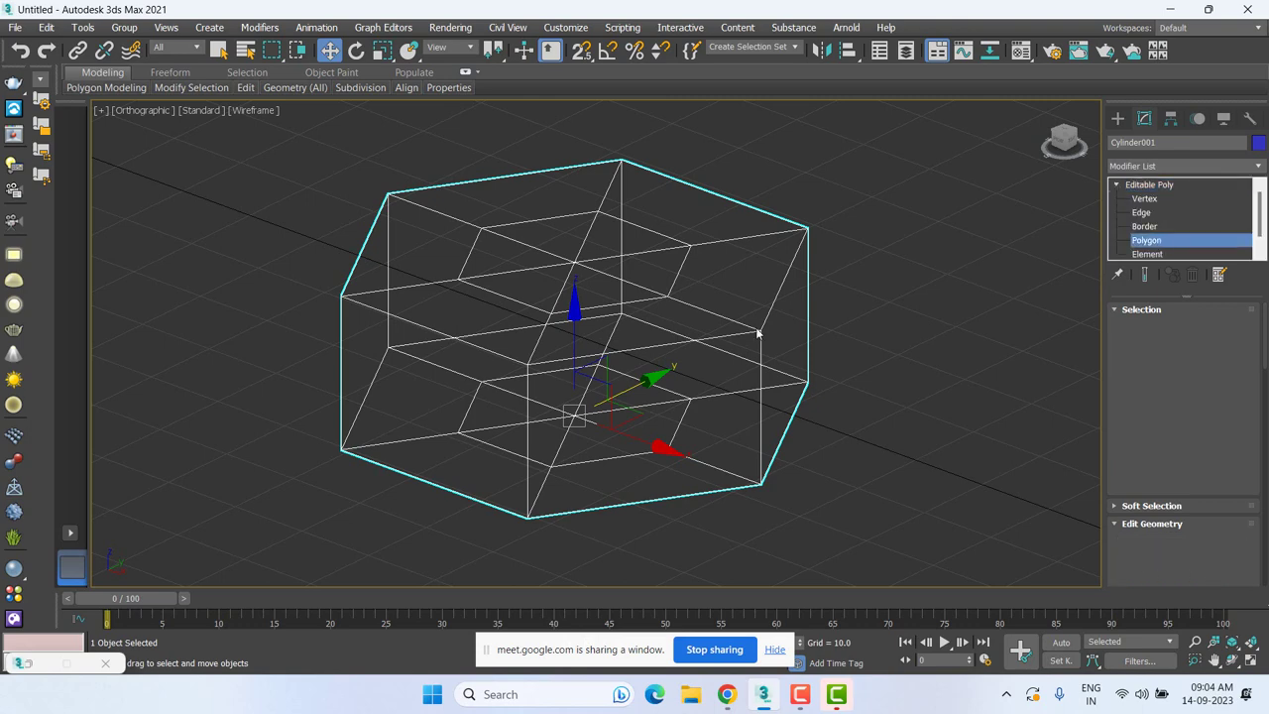
middle_click_drag(583, 384, 579, 377)
key("f")
scroll(823, 416, "down", 3)
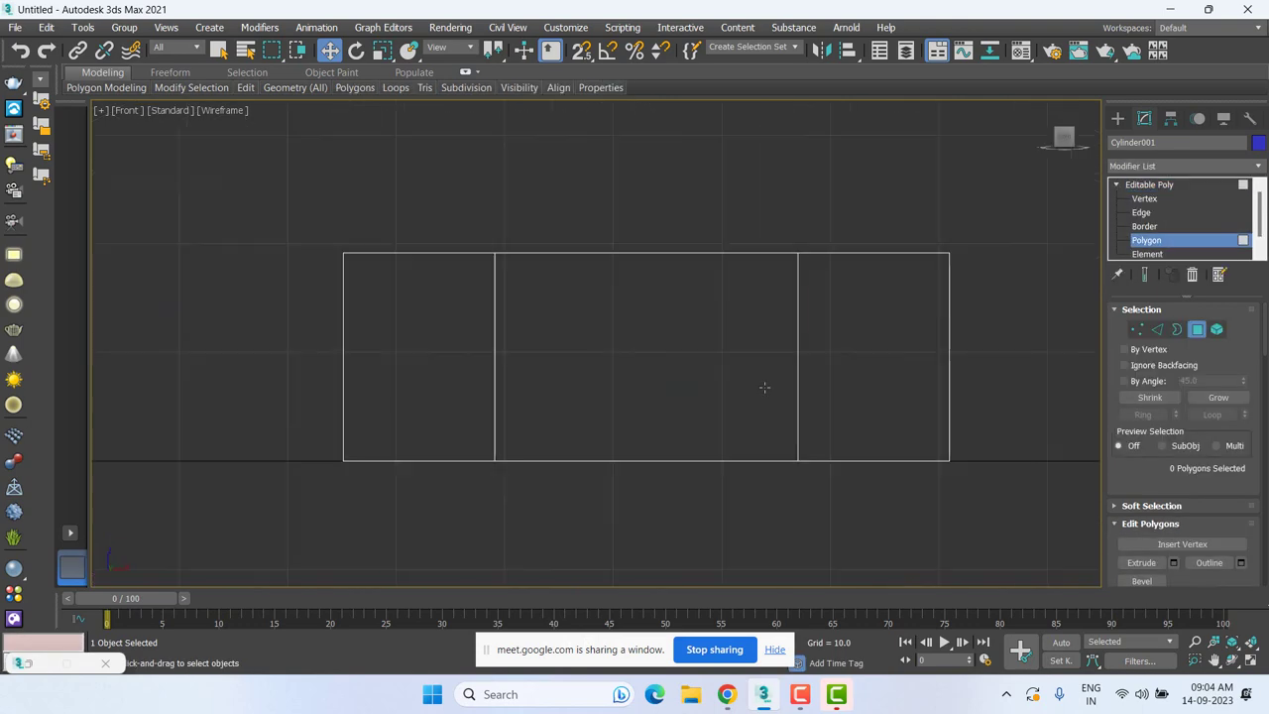
scroll(822, 417, "down", 2)
left_click_drag(436, 387, 408, 386)
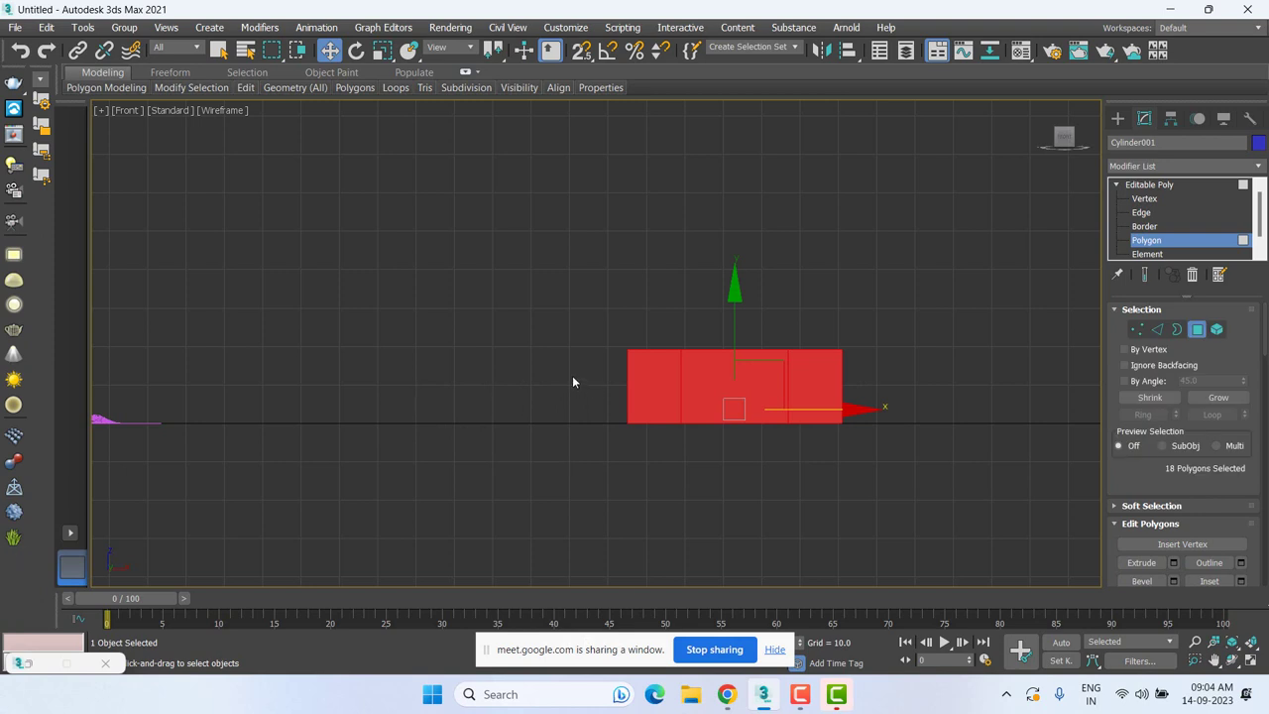
Delete the selected faces, leaving only the flat hexagonal top cap.
key("p")
scroll(612, 380, "down", 4)
scroll(684, 296, "up", 2)
key("z")
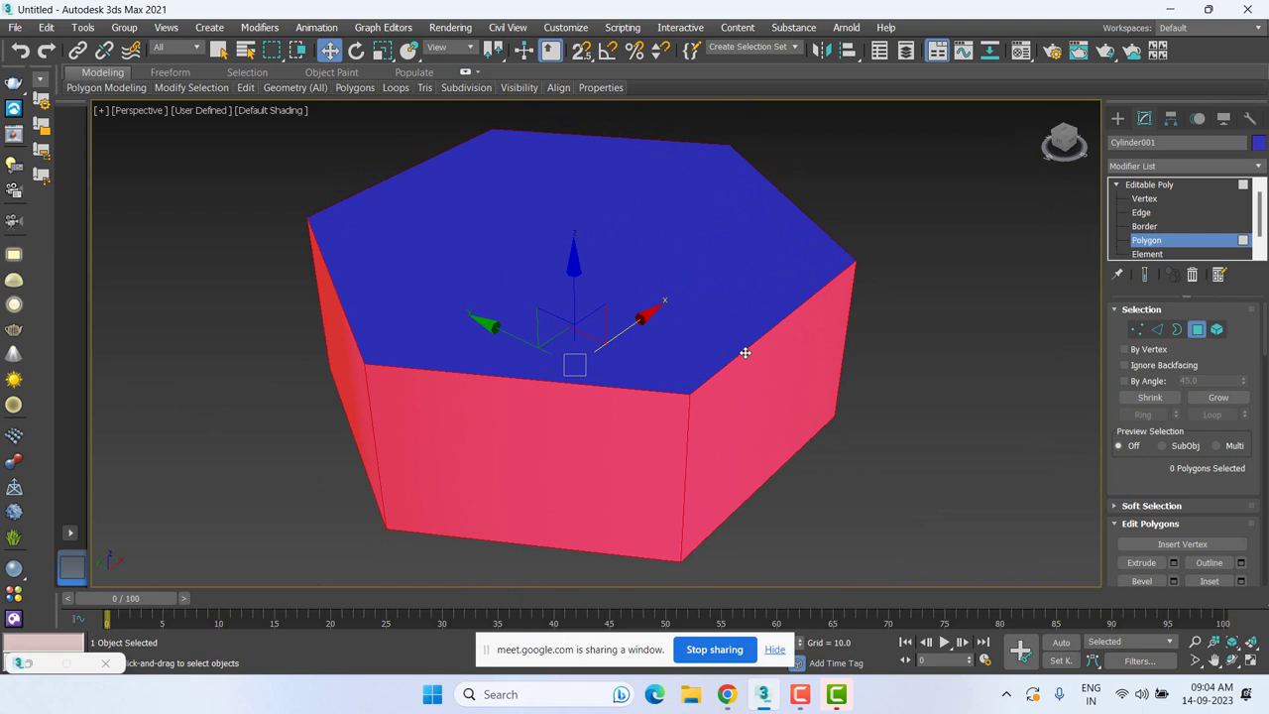
key("Delete")
Show edged faces over the shaded cap and switch to Edge sub-object mode.
key("4")
key("F4")
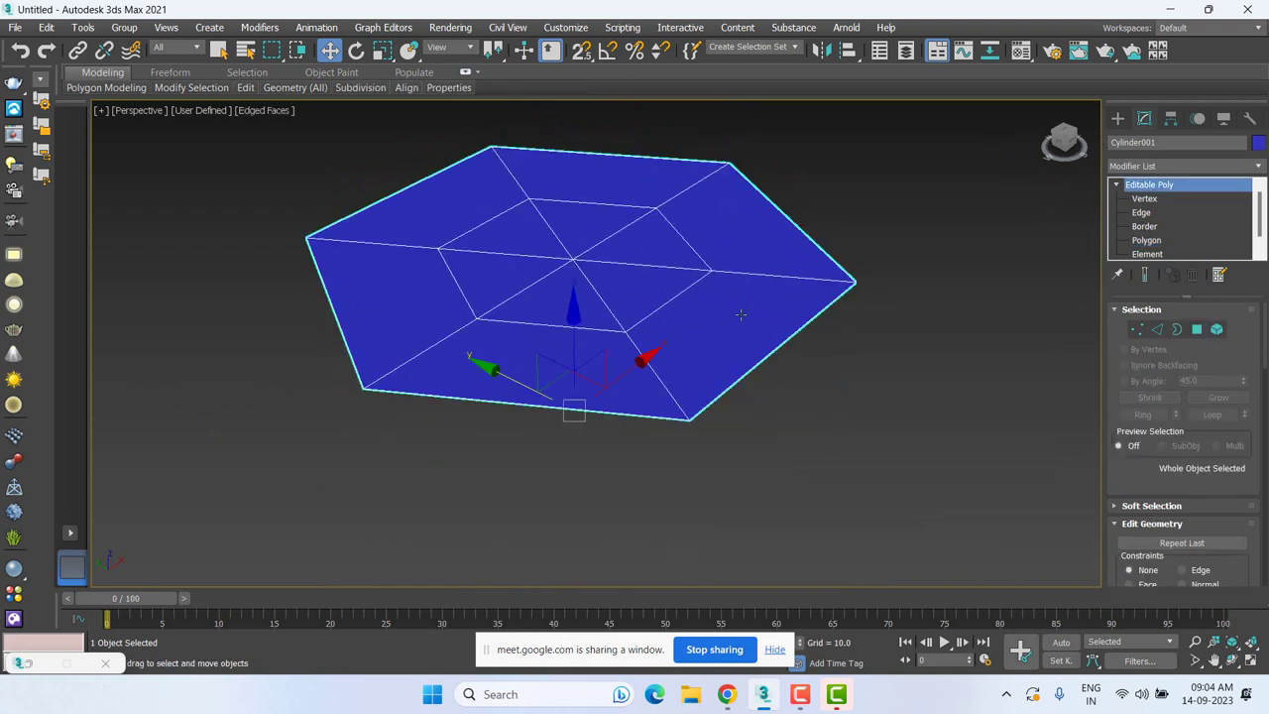
left_click(1178, 198)
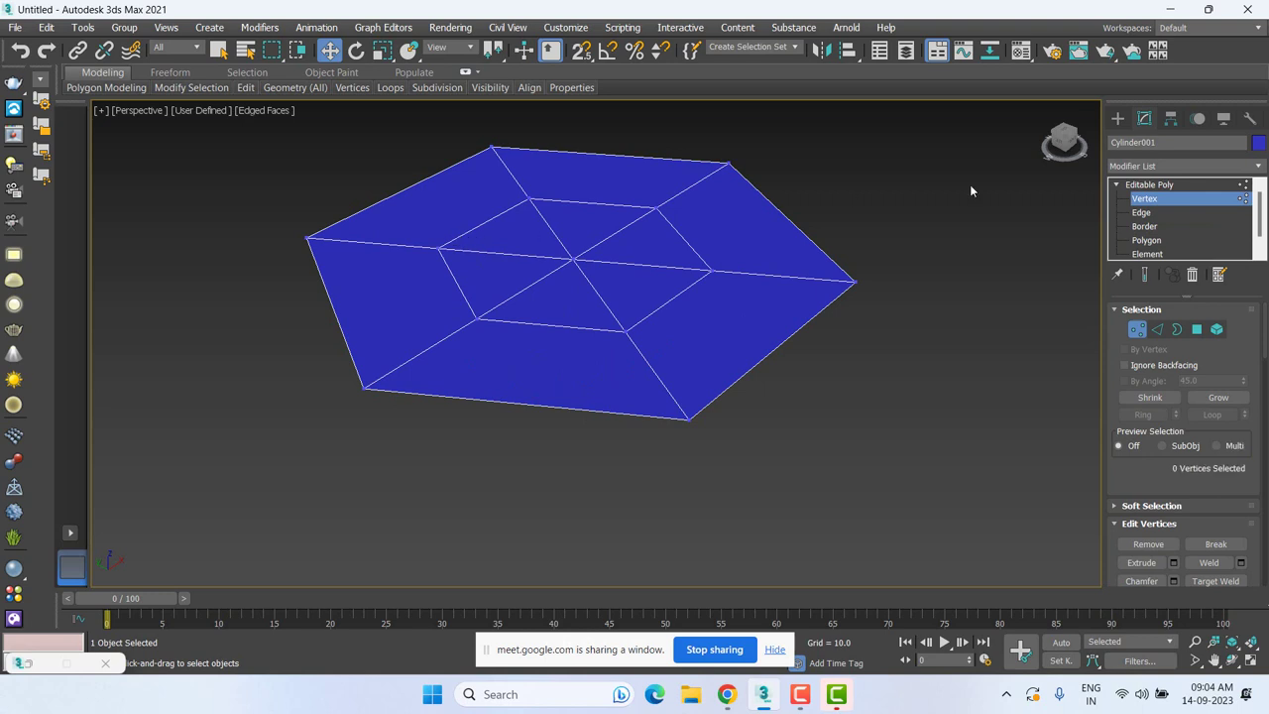
left_click(1149, 212)
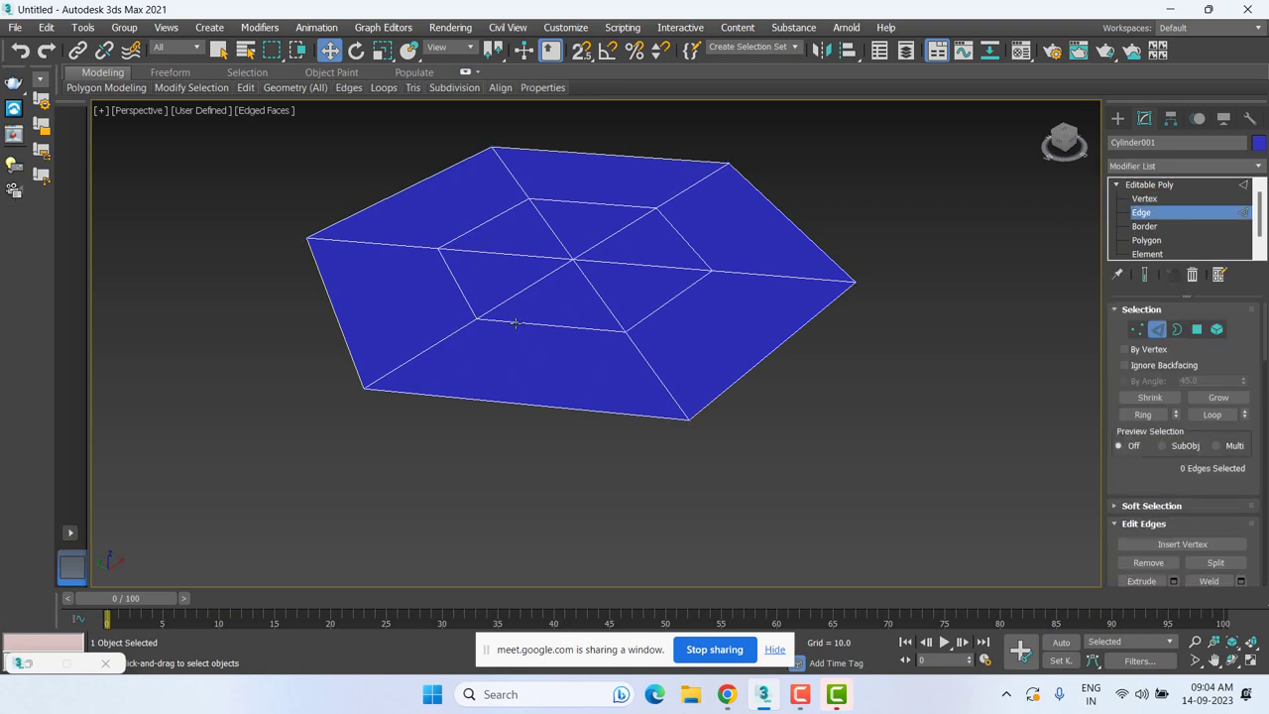
Select the six inner-ring edges of the hexagonal cap and drag them down on Z.
left_click(516, 322)
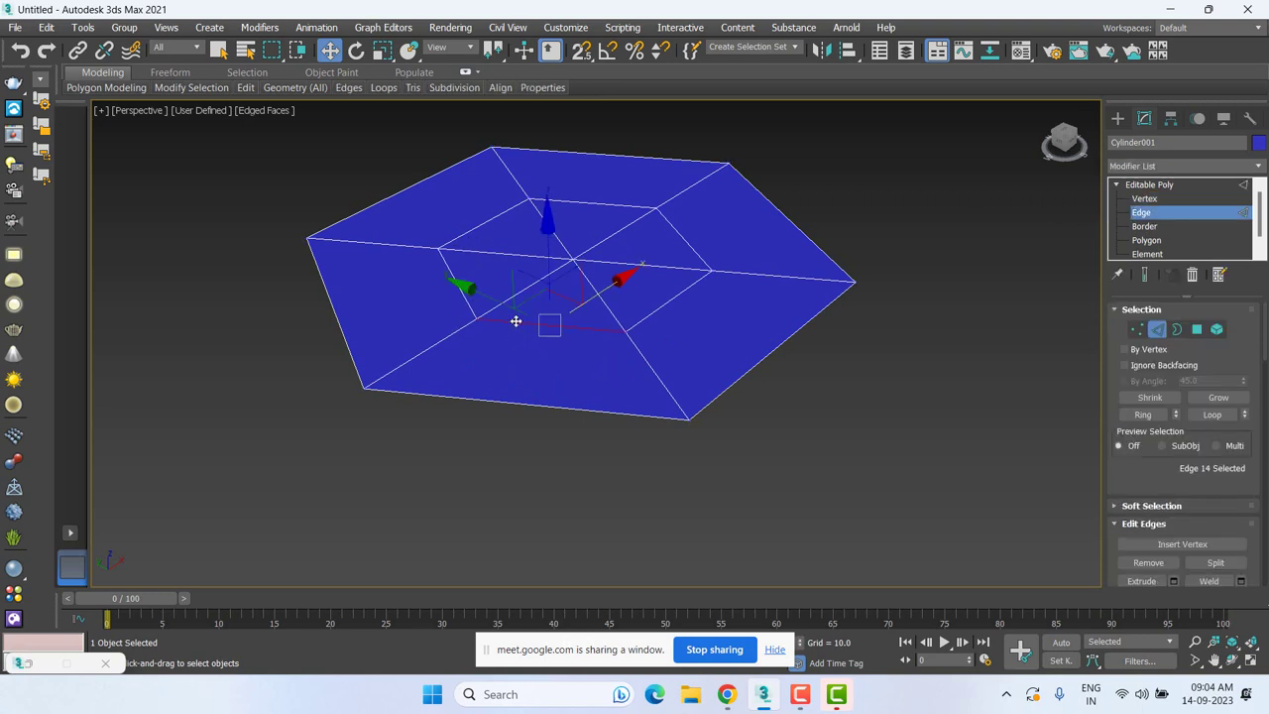
left_click(1147, 417)
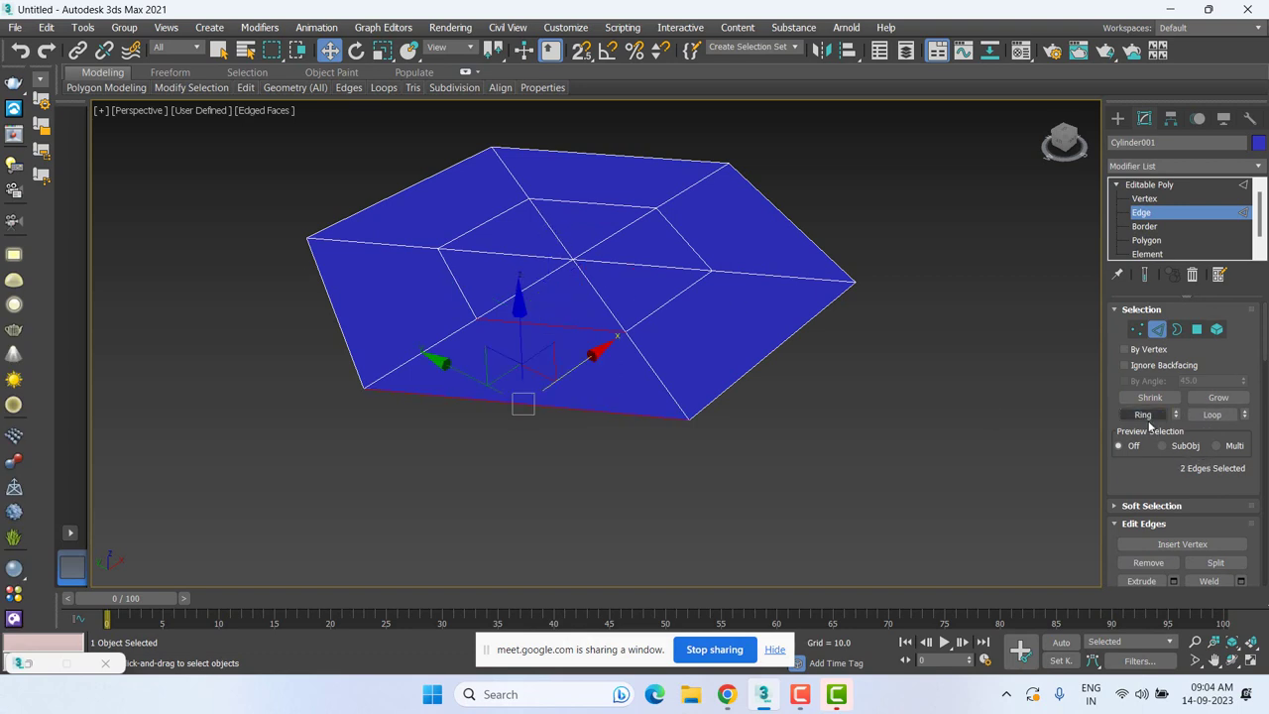
left_click(597, 413, "alt")
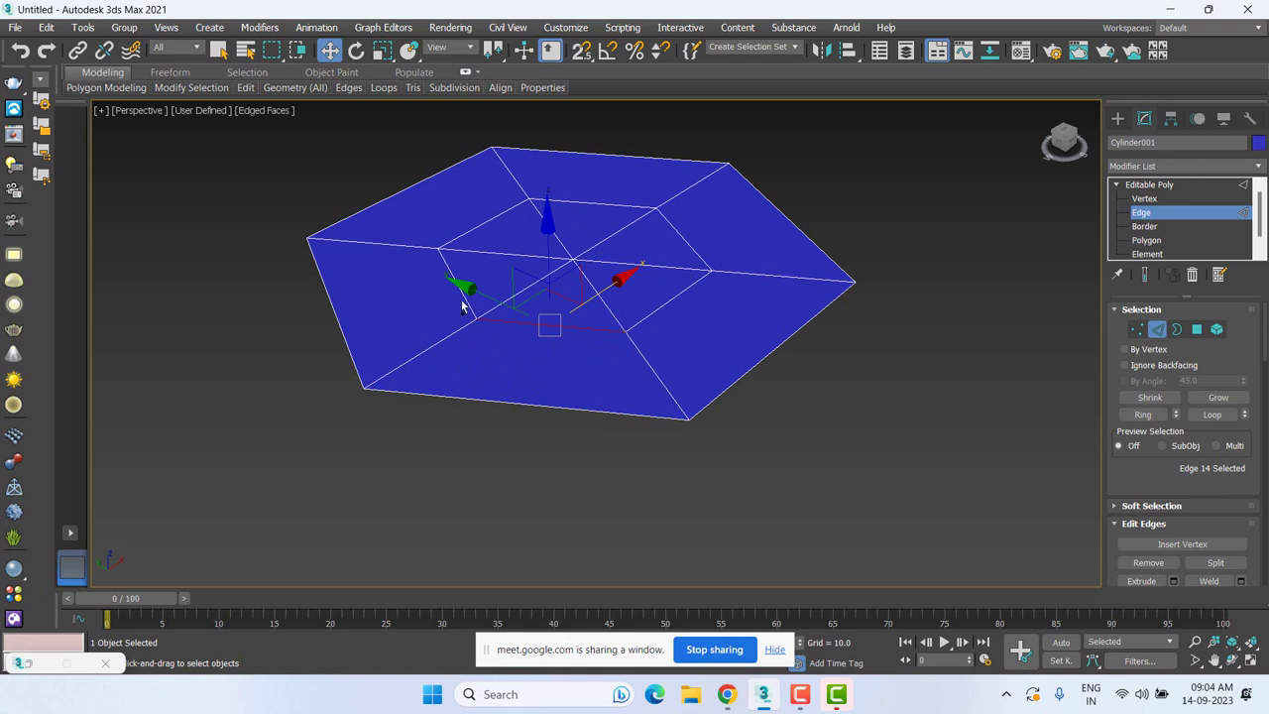
left_click(462, 298, "ctrl")
left_click(471, 231, "ctrl")
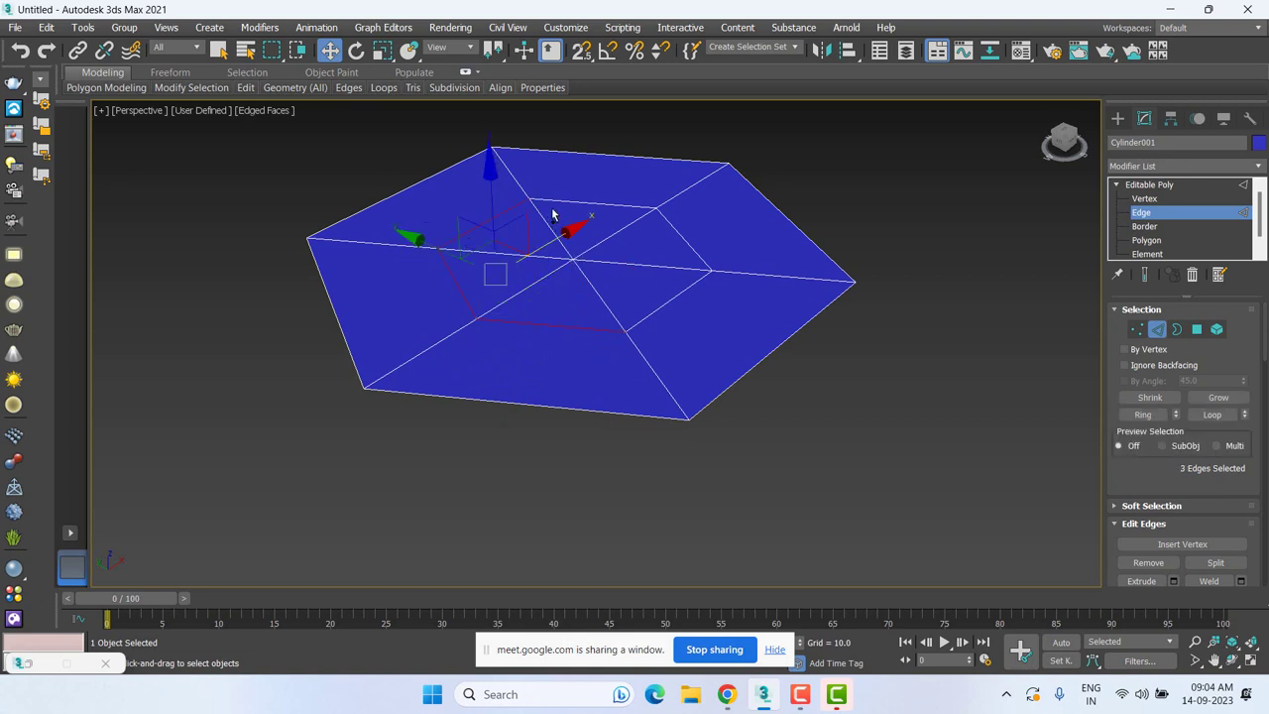
left_click(556, 199, "ctrl")
left_click(678, 230, "ctrl")
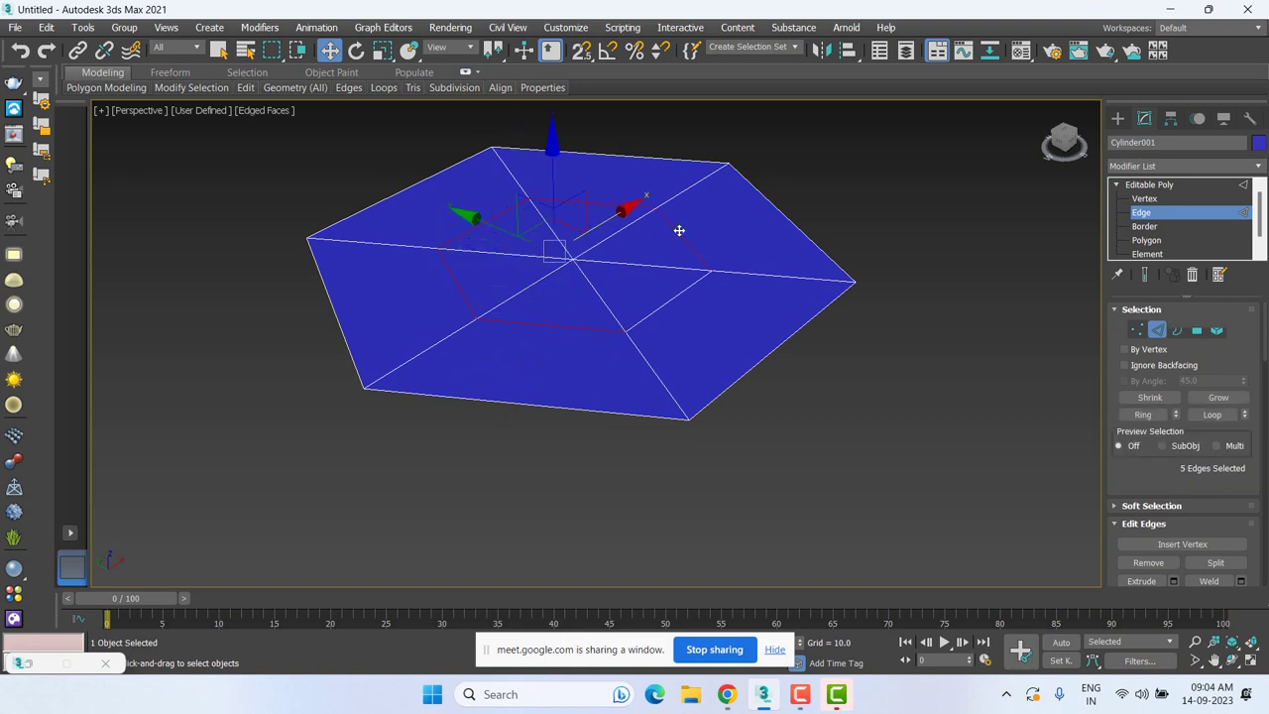
left_click(676, 292, "ctrl")
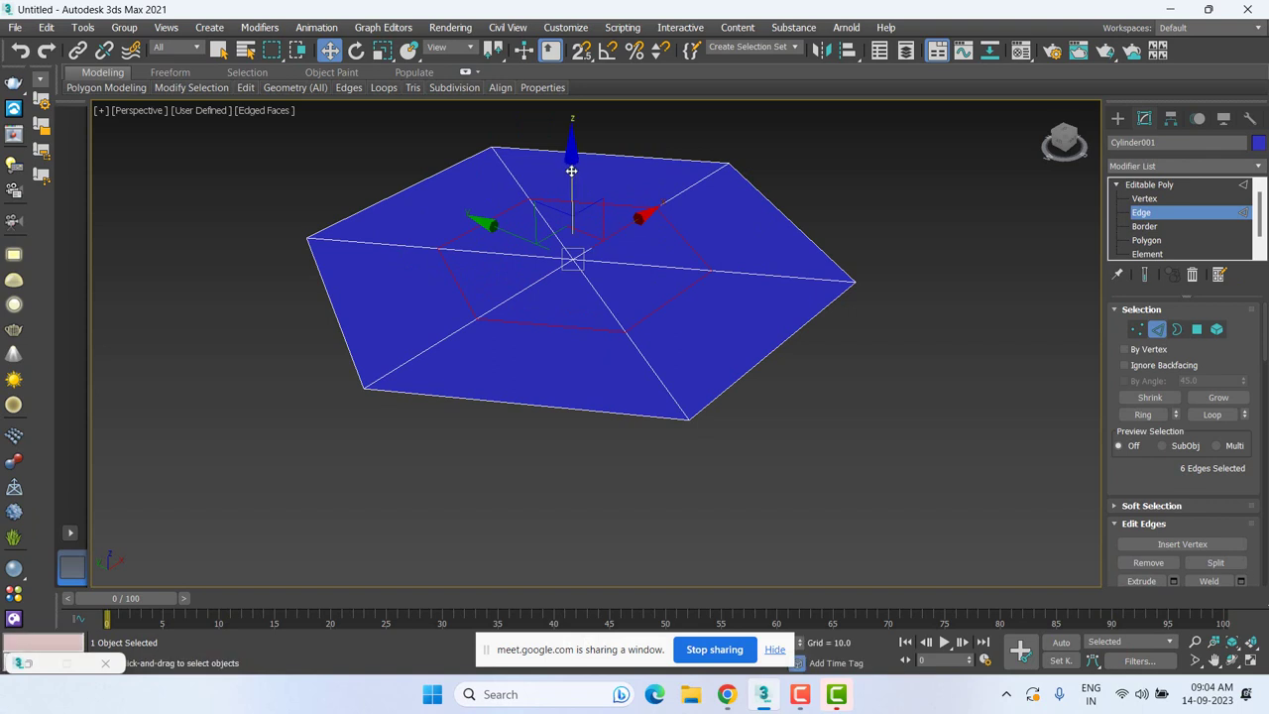
left_click_drag(571, 171, 574, 270)
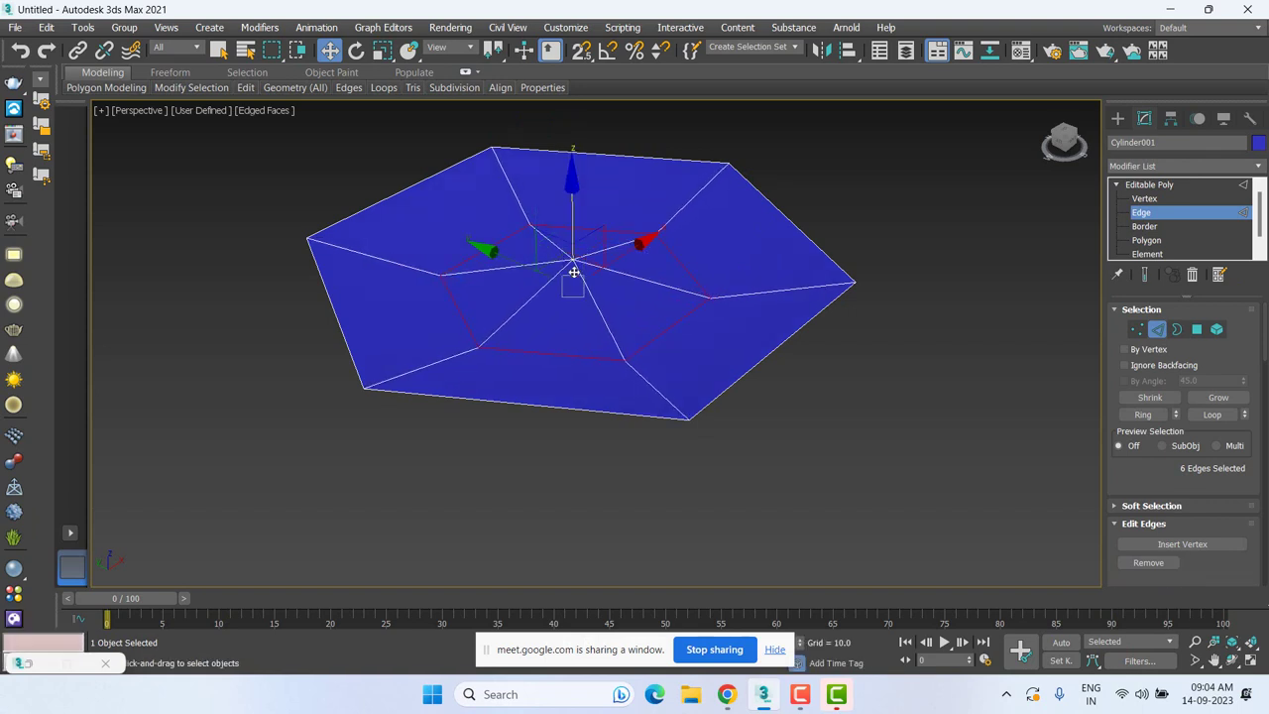
left_click(600, 252)
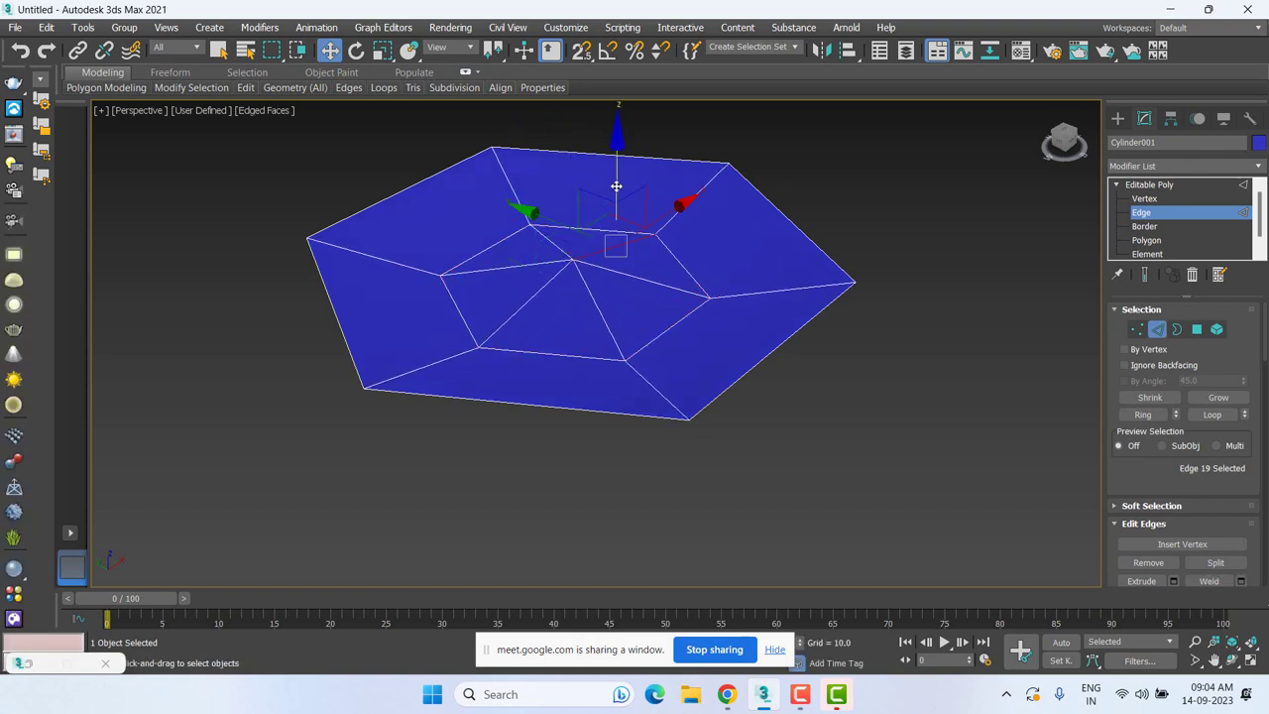
left_click_drag(615, 185, 579, 268)
Pull the cap's centre vertex down on Z into a shallow inverted cone.
left_click(1144, 199)
left_click(573, 259)
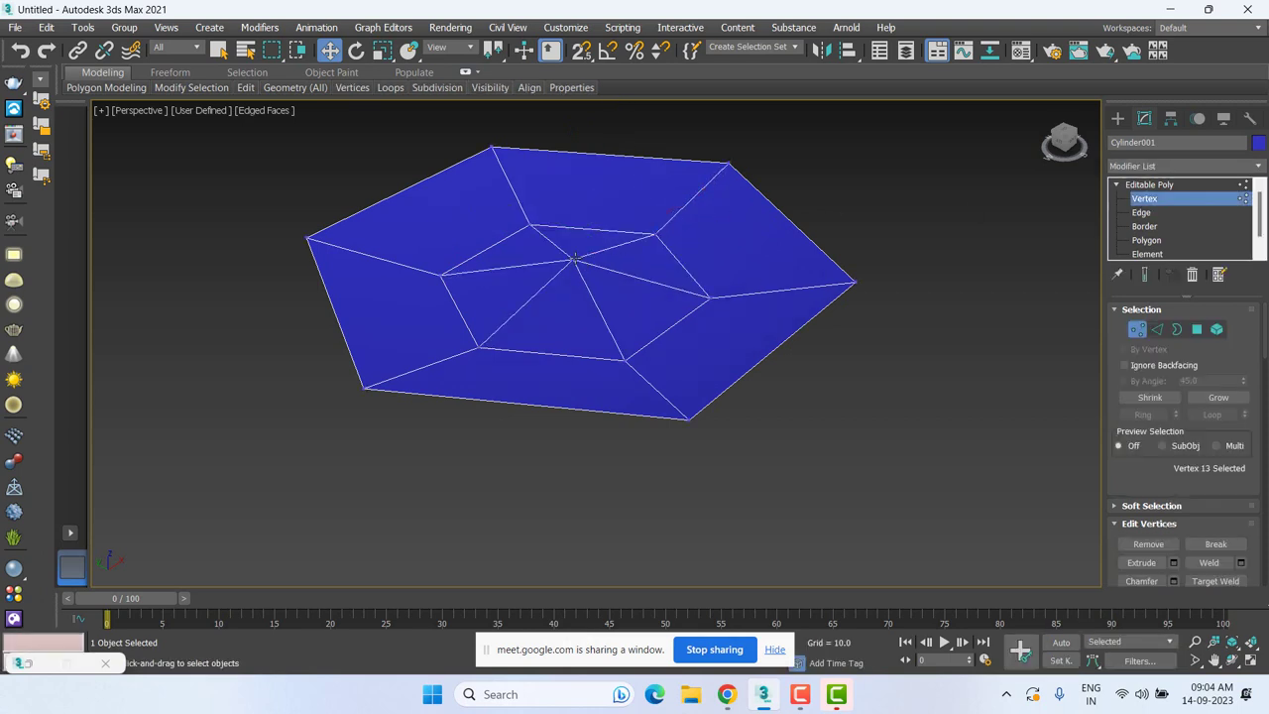
left_click_drag(575, 156, 591, 217)
Inspect the dished cap's profile in the top and front views.
key("t")
scroll(733, 362, "down", 3)
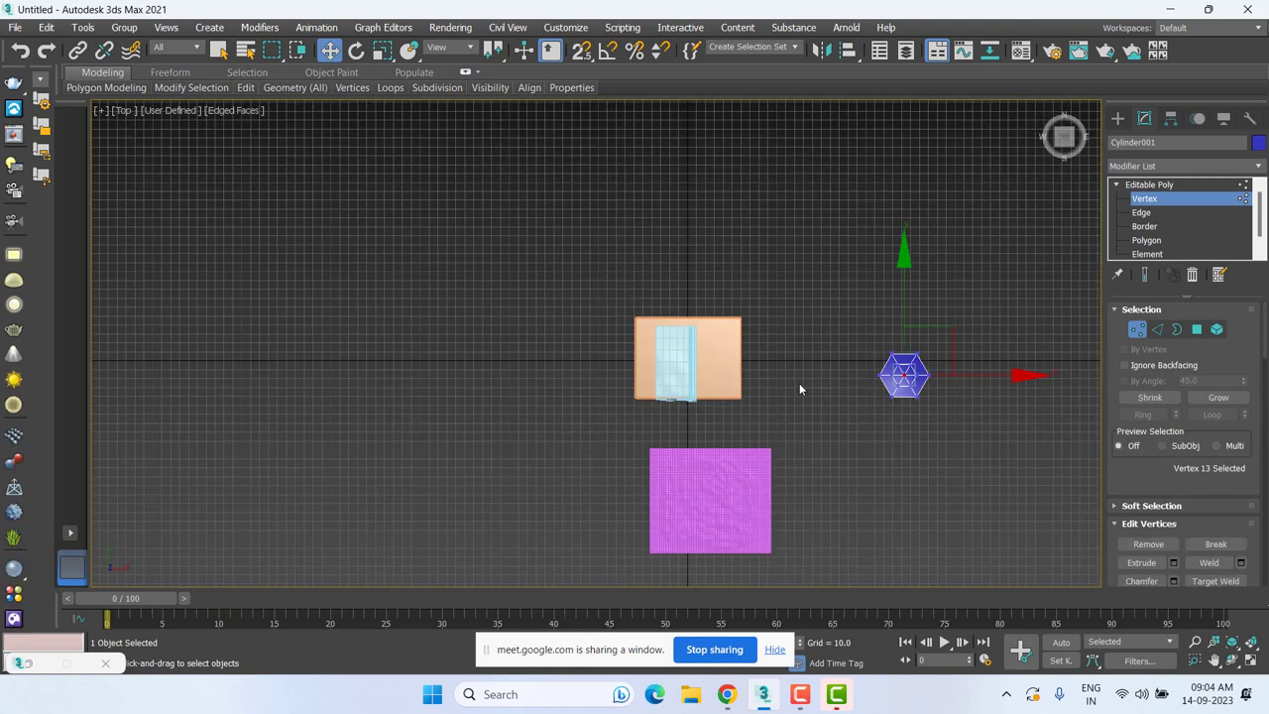
scroll(819, 380, "down", 2)
scroll(872, 388, "up", 3)
scroll(692, 302, "up", 3)
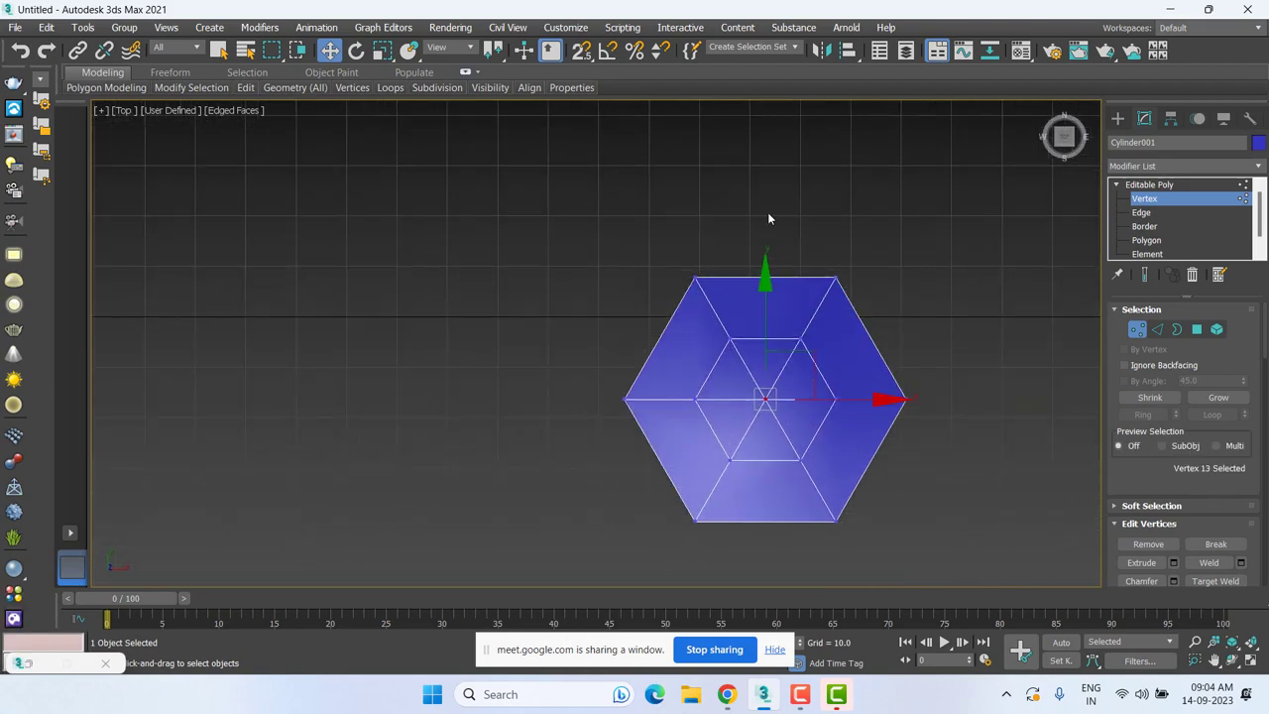
key("f")
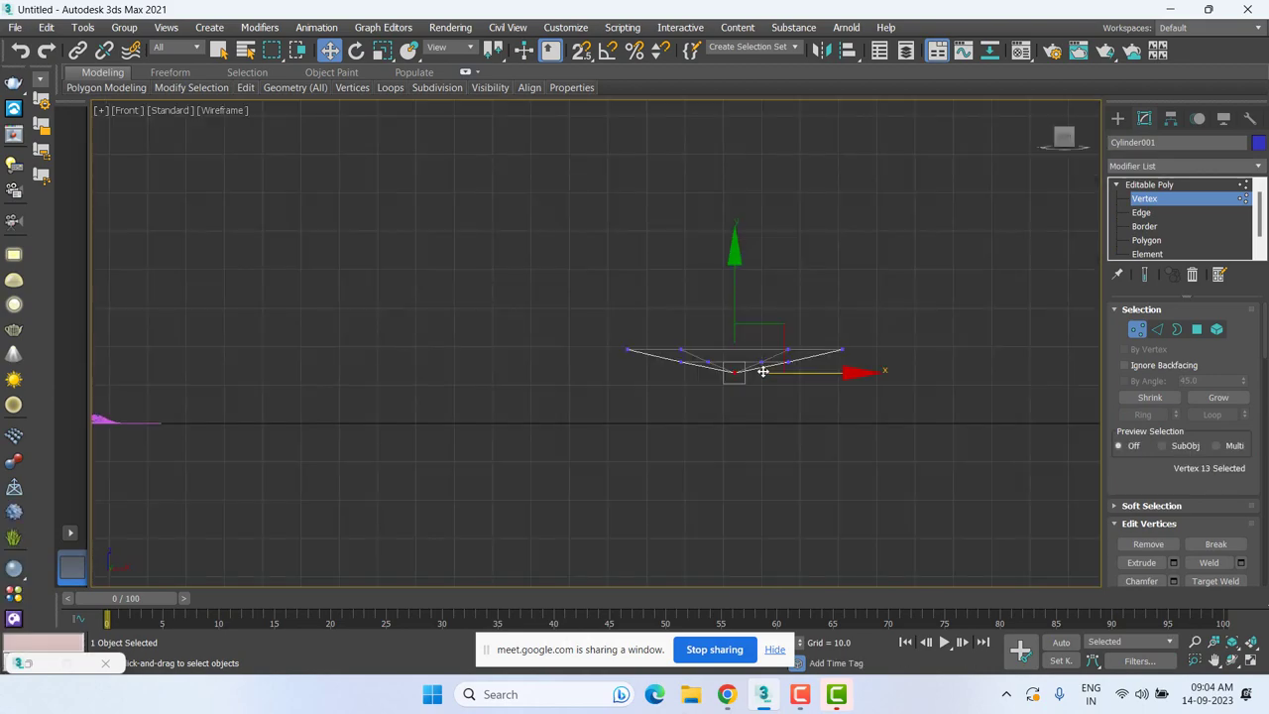
scroll(762, 371, "up", 5)
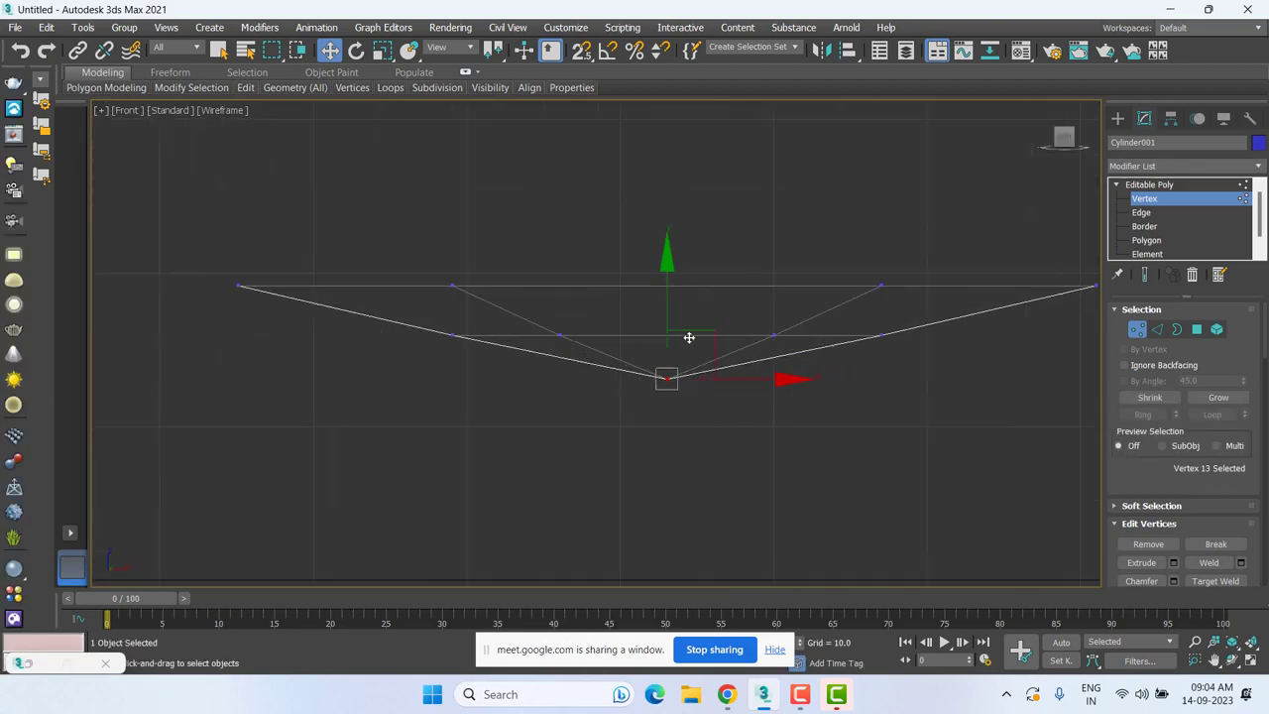
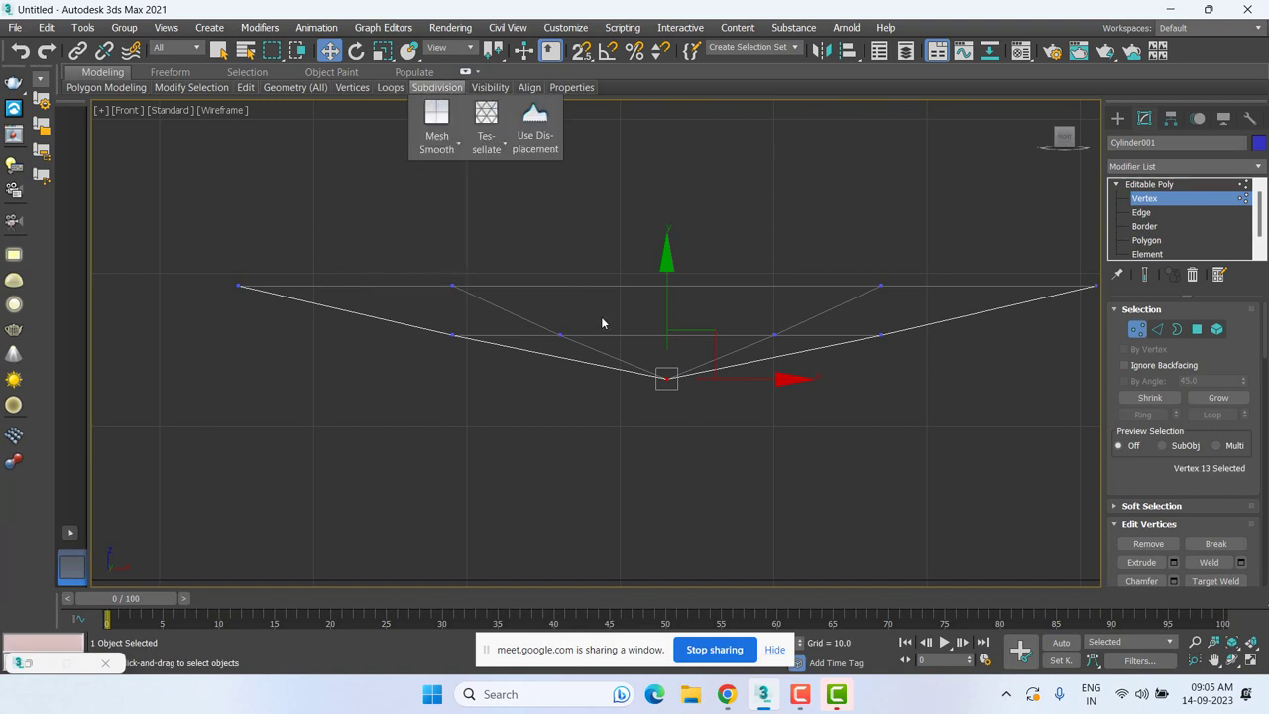
Show the cylinder wireframe in Perspective view, orbit it, and enter Edge sub-object level.
key("p")
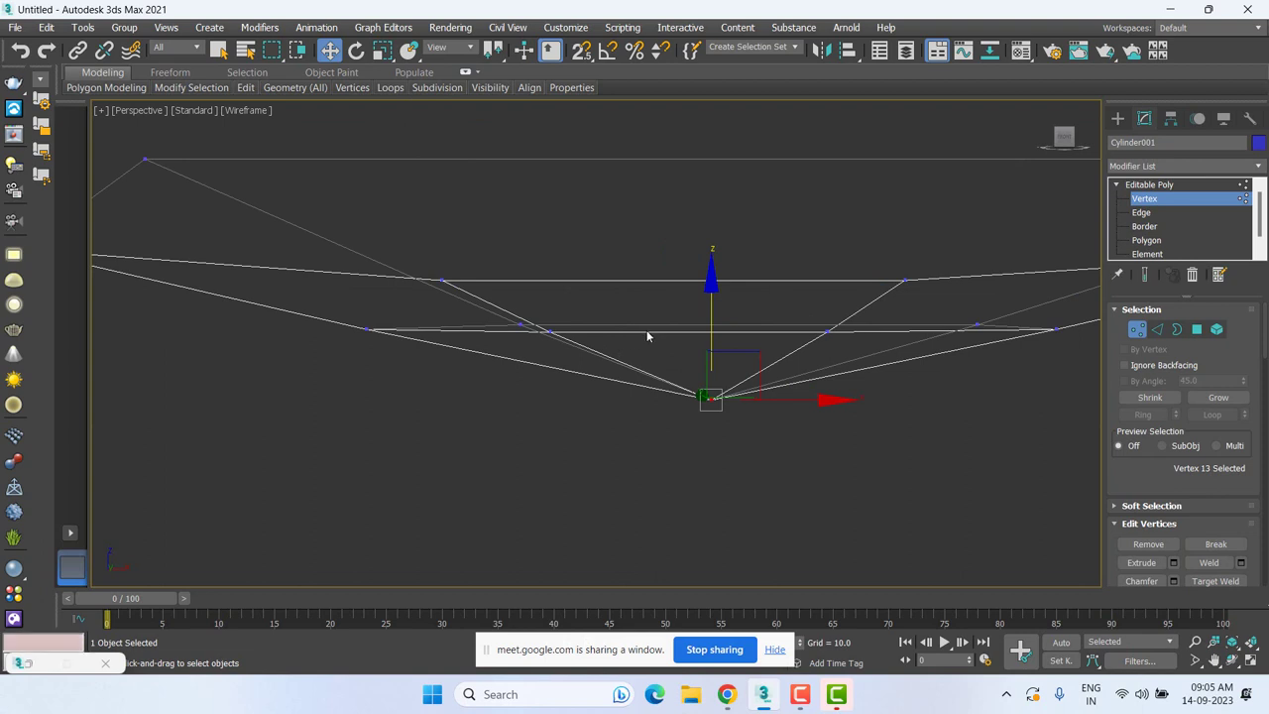
mouse_move(654, 346)
middle_mouse_down("alt")
mouse_move(660, 360)
mouse_move(877, 347)
mouse_move(728, 327)
mouse_move(572, 243)
middle_mouse_up("alt")
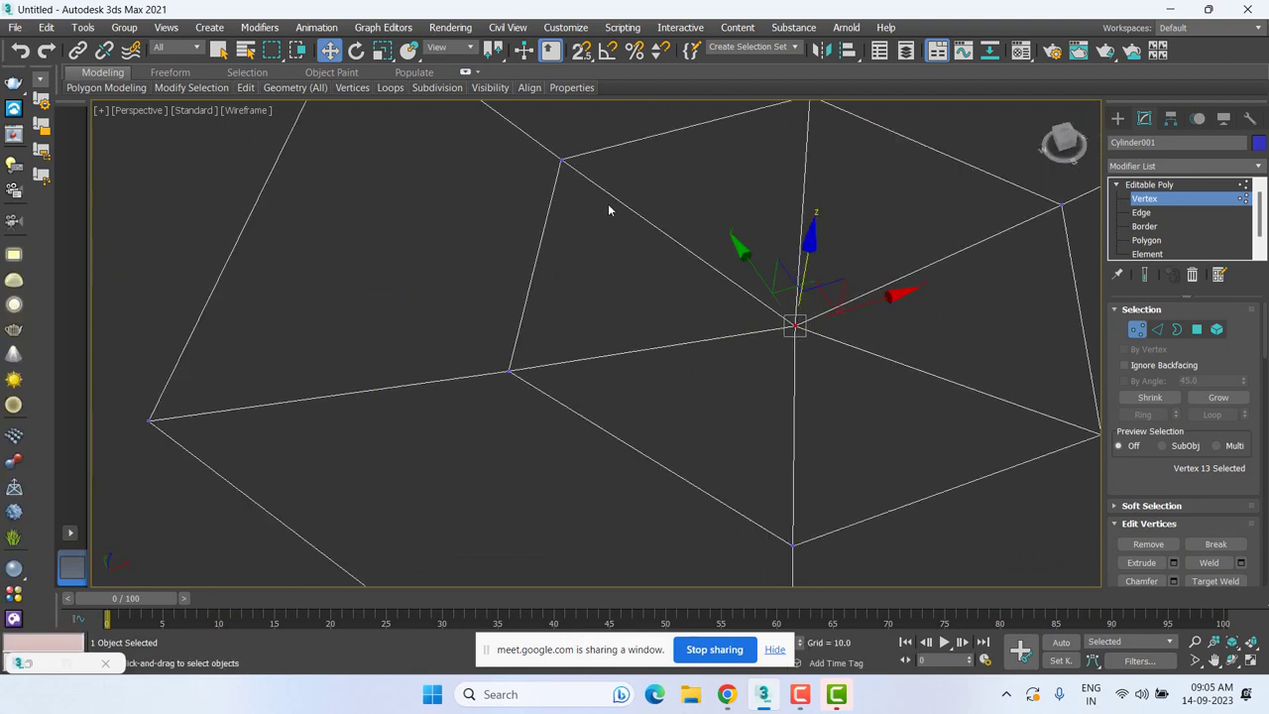
left_click(537, 145)
Try Ring and loop selections on the cylinder edges and test-move the top loop.
left_click(1150, 212)
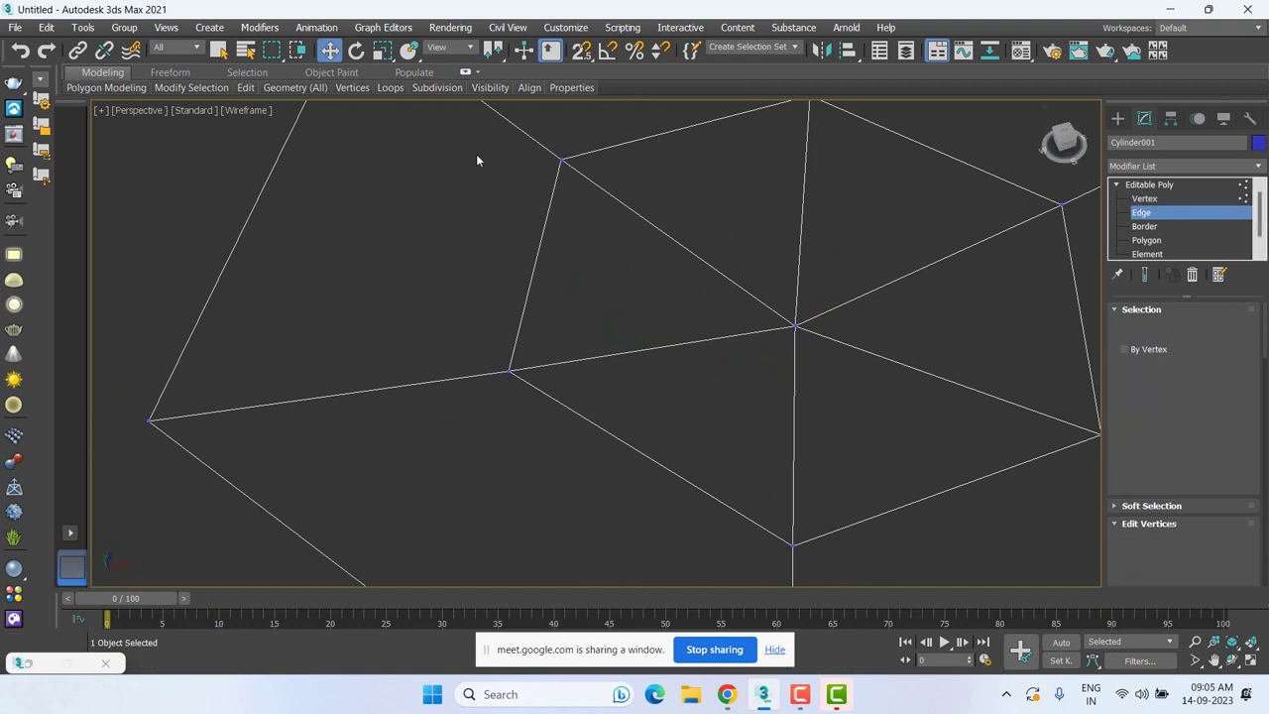
left_click(525, 133)
middle_click_drag(526, 132, 498, 370)
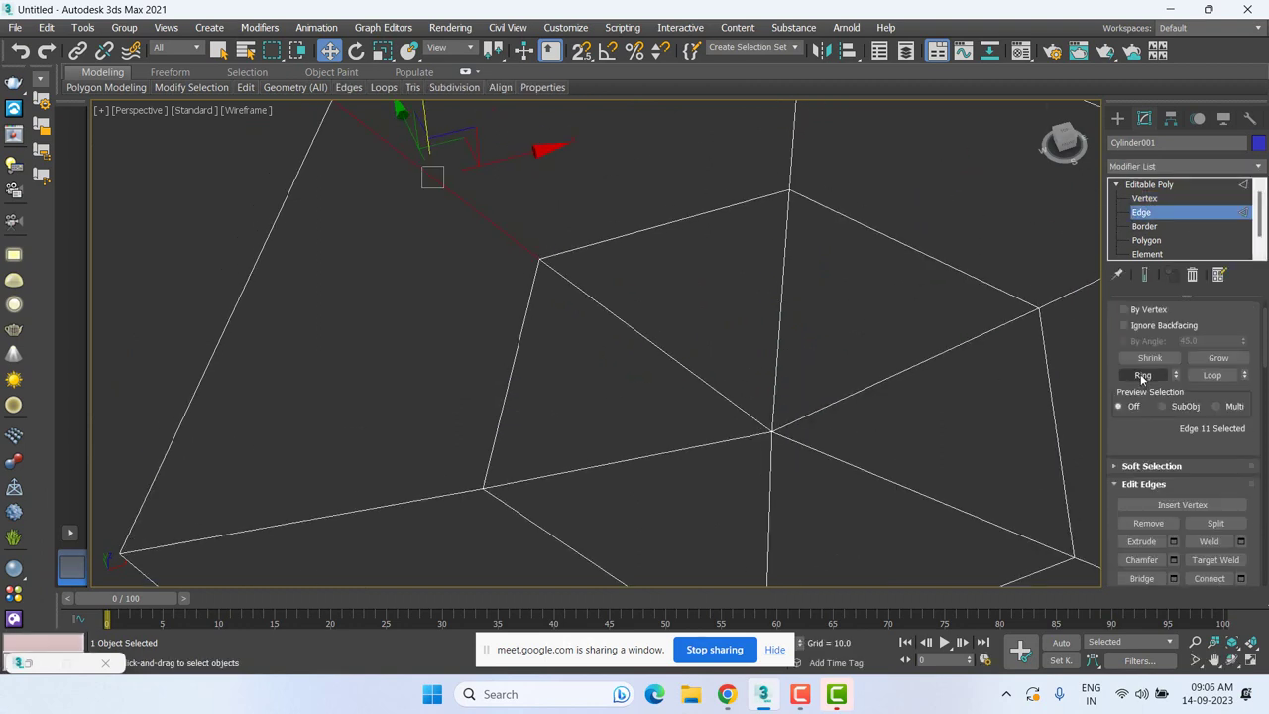
left_click(1139, 373)
scroll(527, 359, "down", 5)
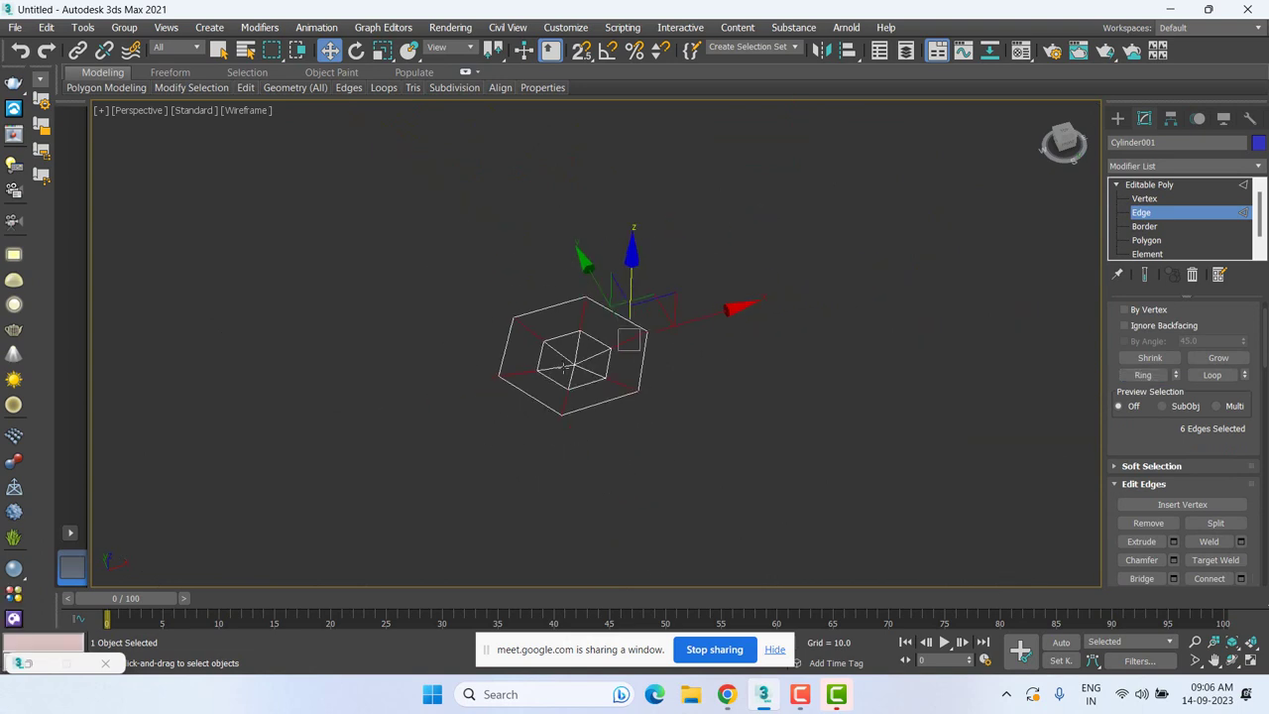
double_click(564, 394)
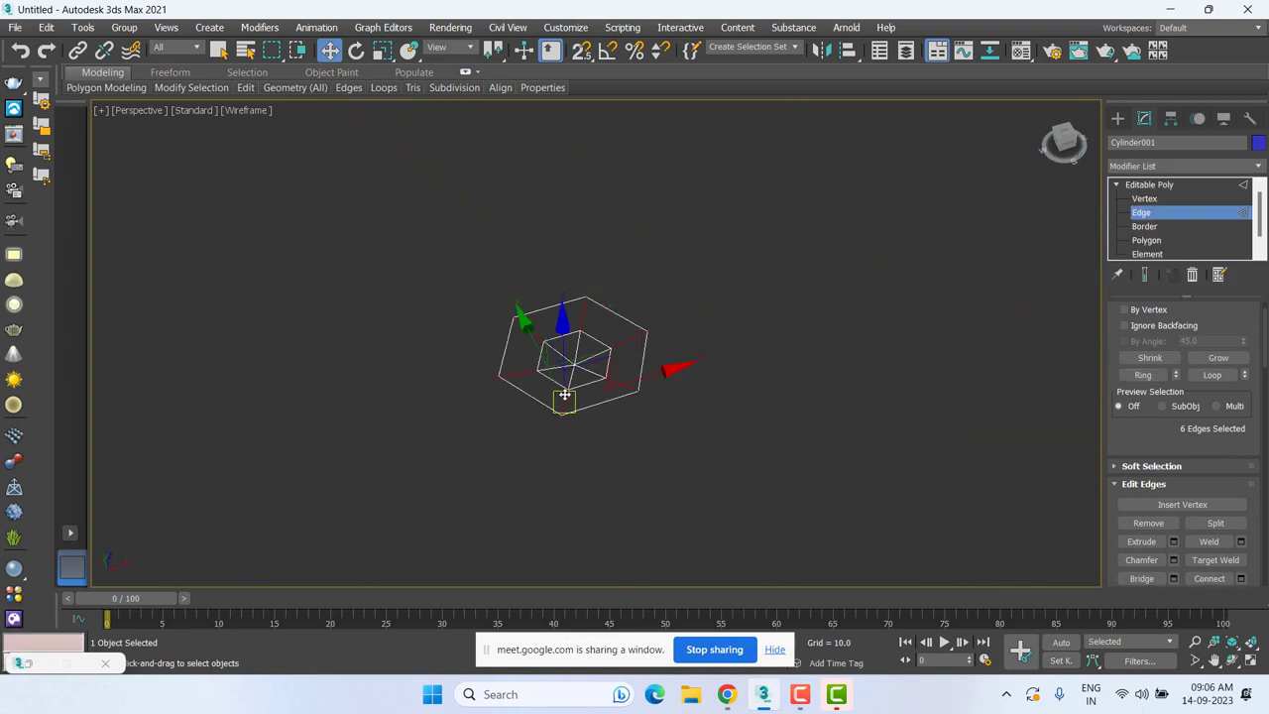
double_click(526, 329)
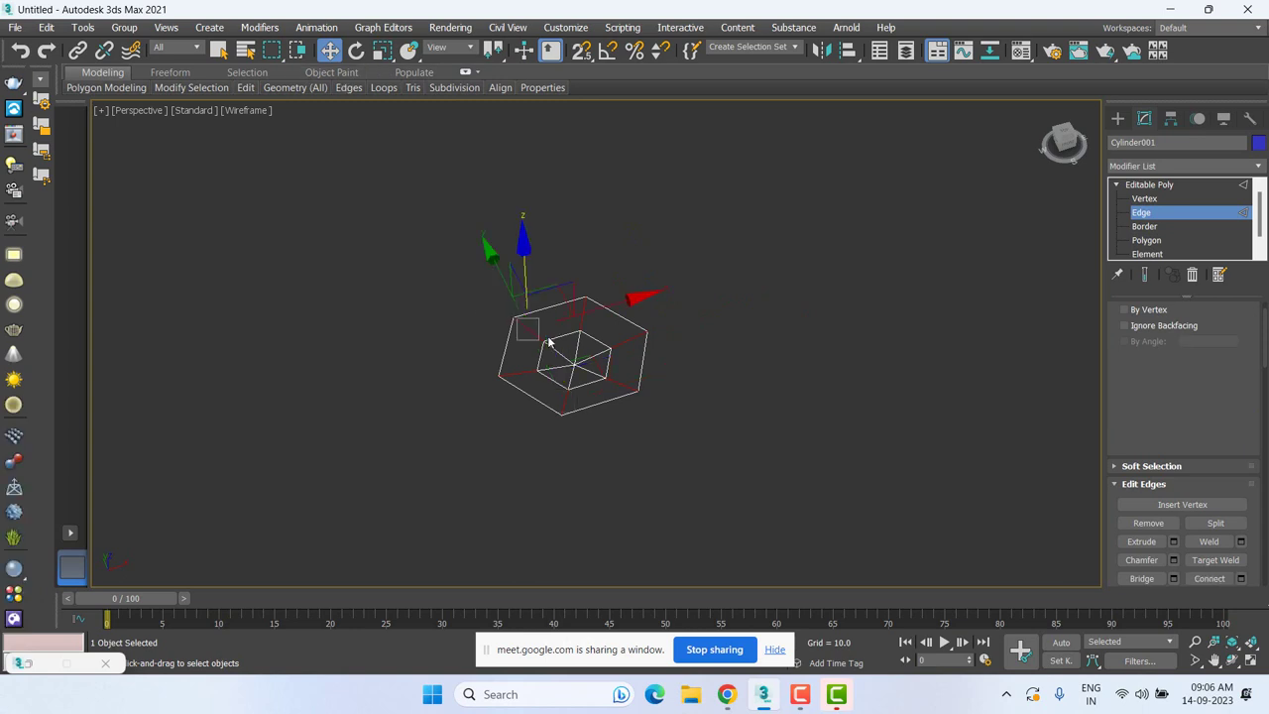
left_click_drag(506, 344, 301, 434)
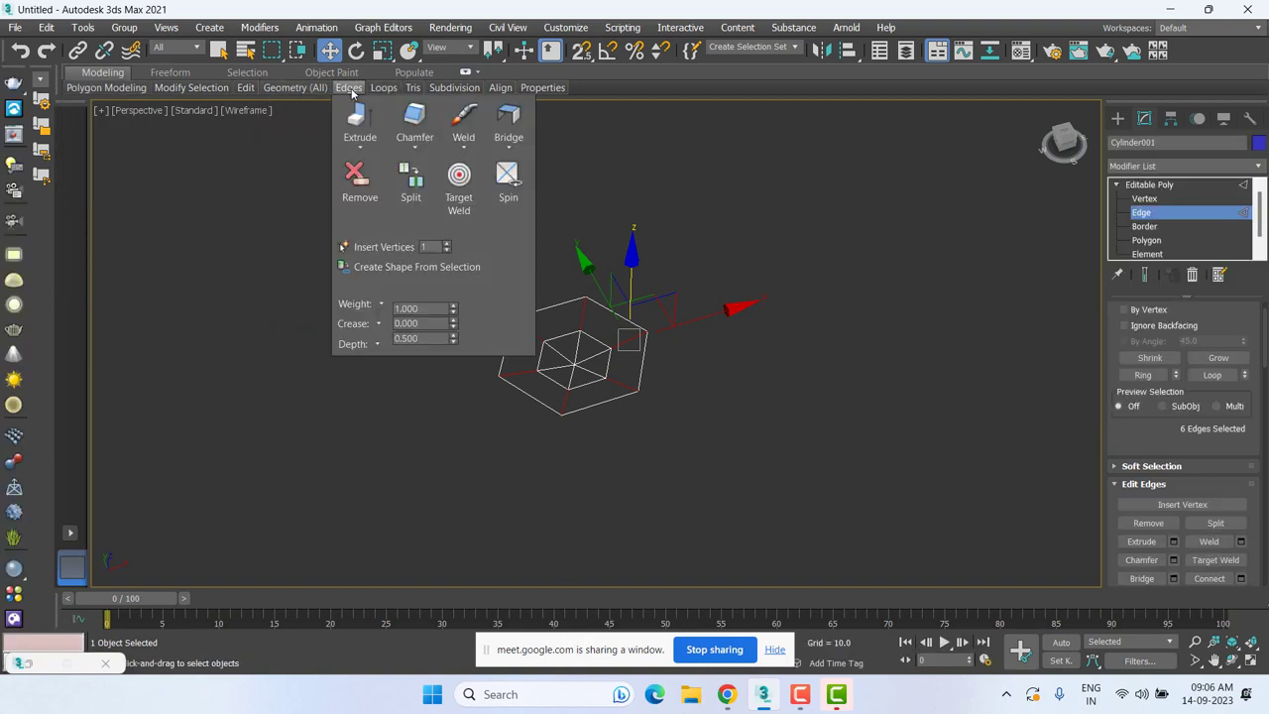
Select the six spoke edges joining the outer rim to the inner hexagon.
left_click(582, 315)
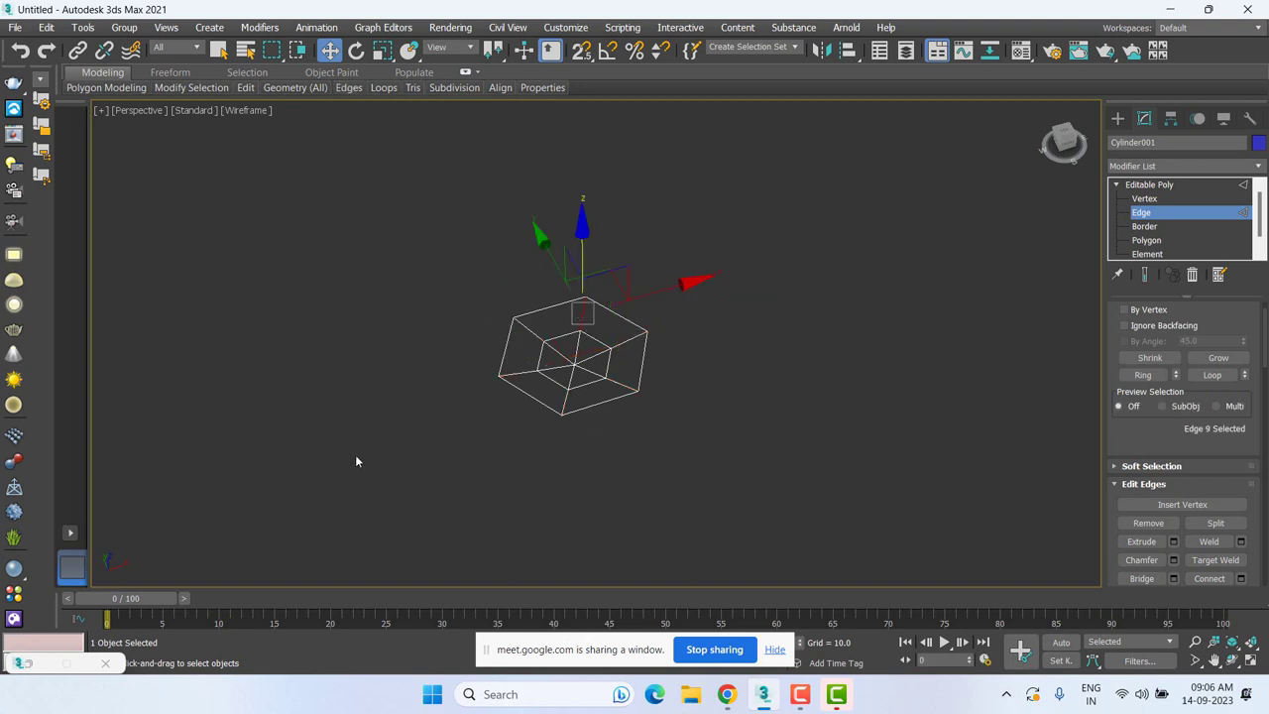
key("alt+l")
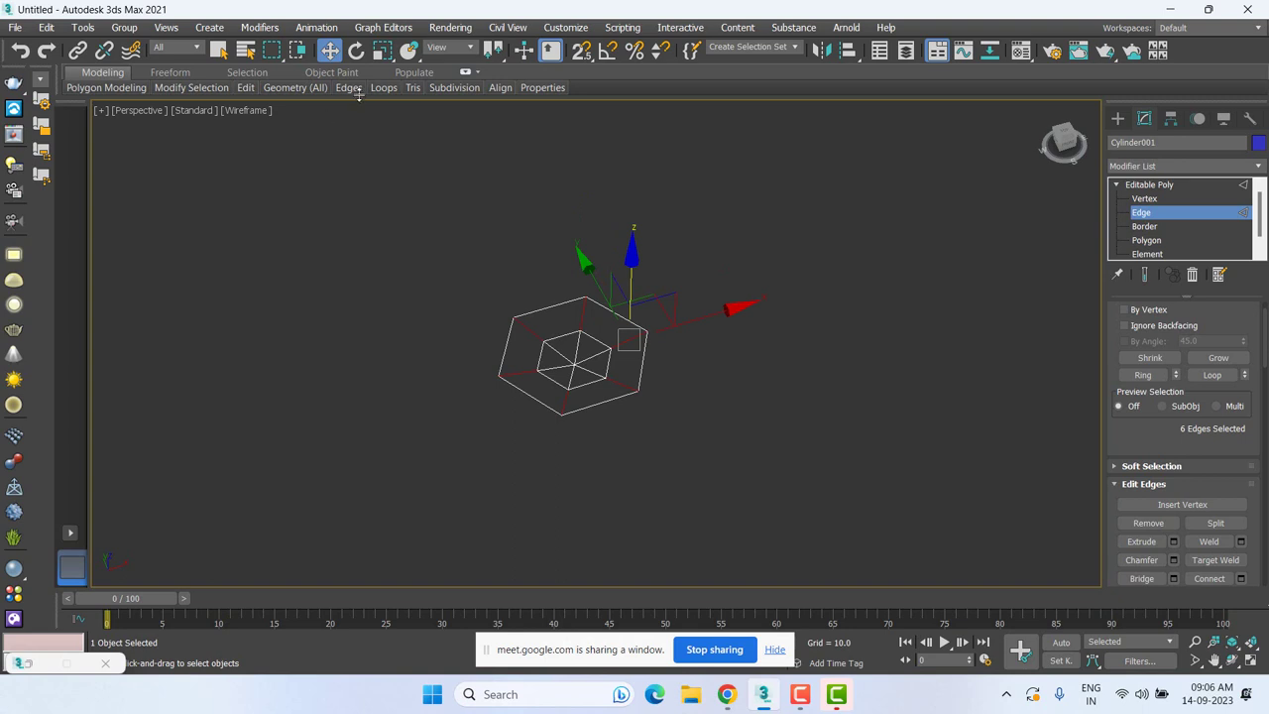
left_click(459, 187)
left_click(1239, 579)
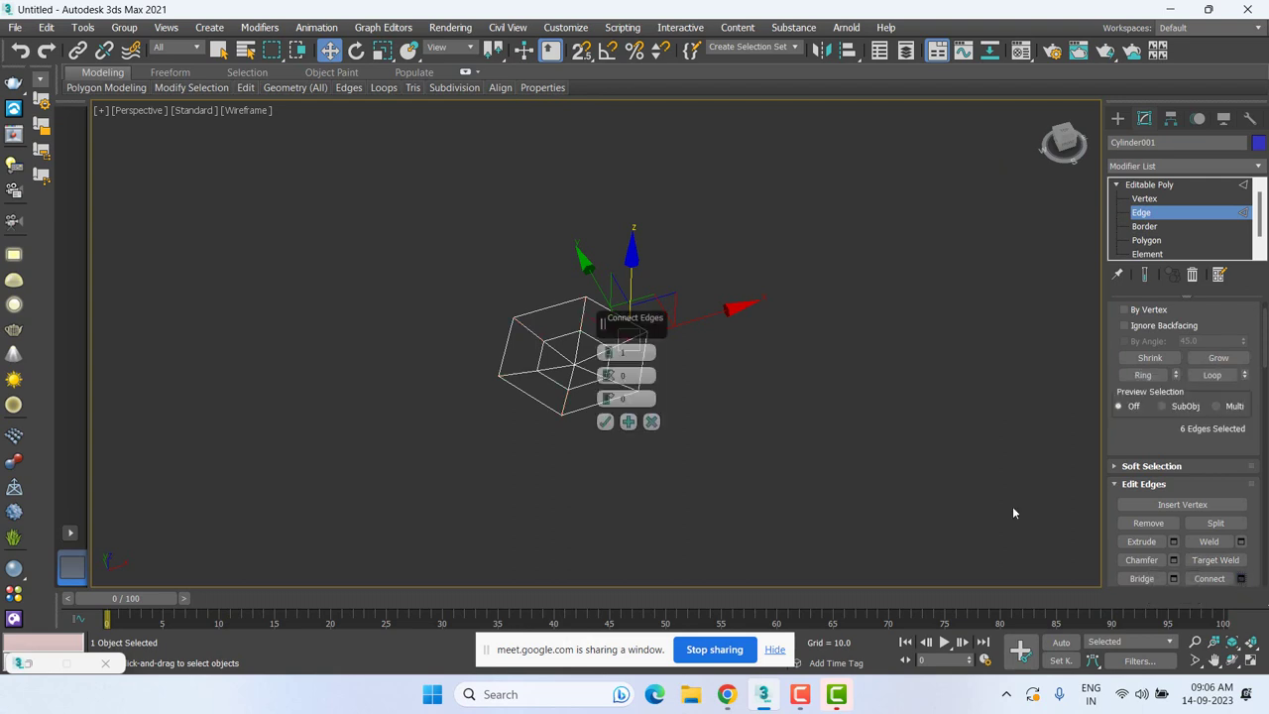
left_click(650, 425)
scroll(624, 366, "up", 3)
scroll(664, 394, "up", 3)
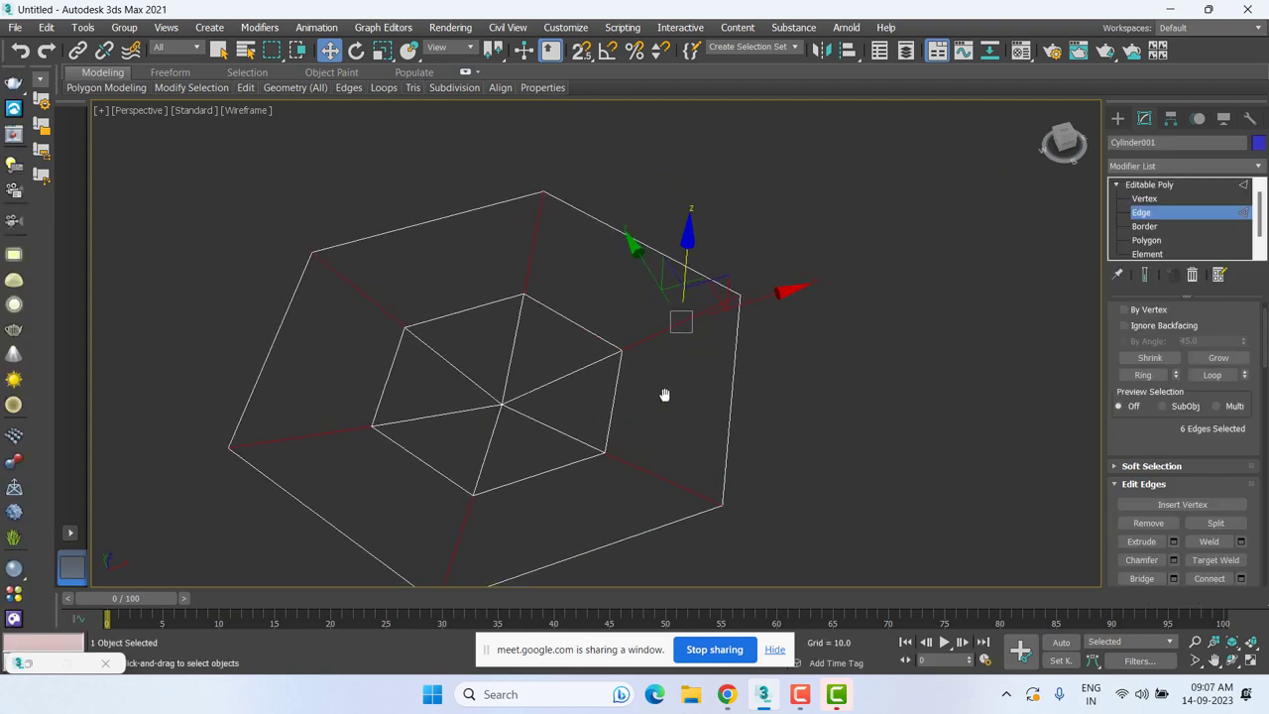
left_click(1240, 579)
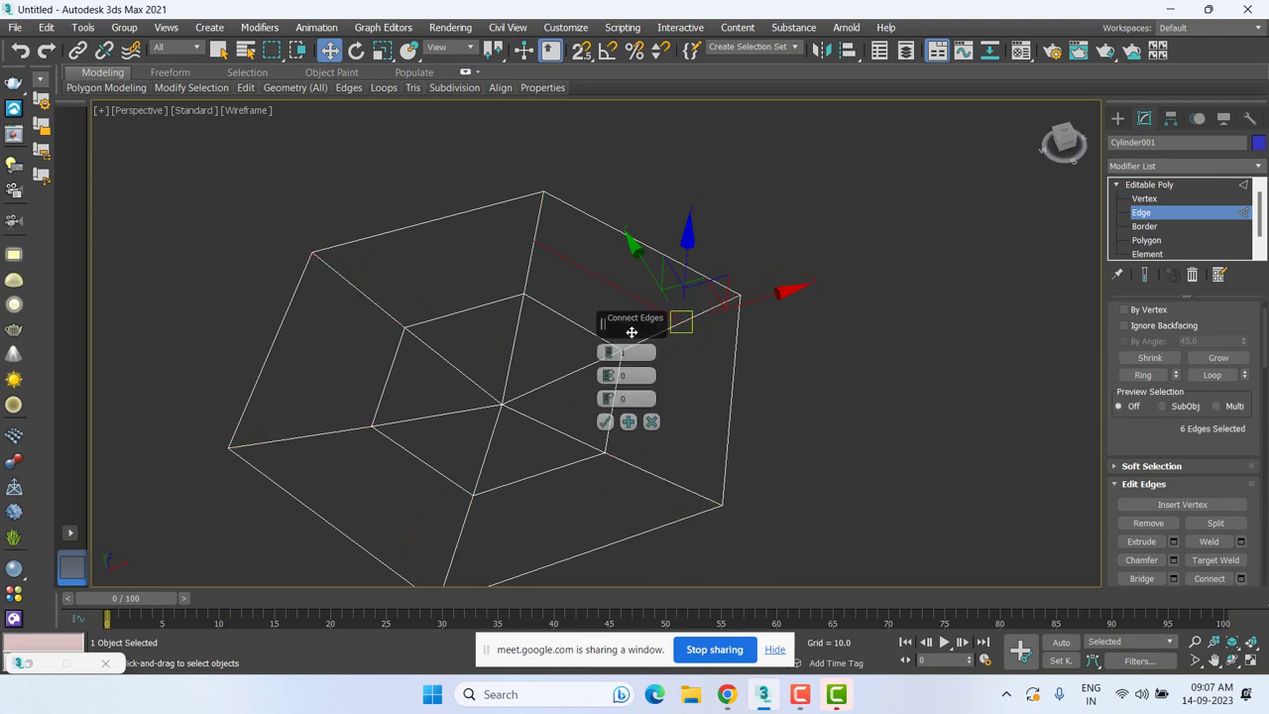
left_click(651, 421)
left_click(713, 294)
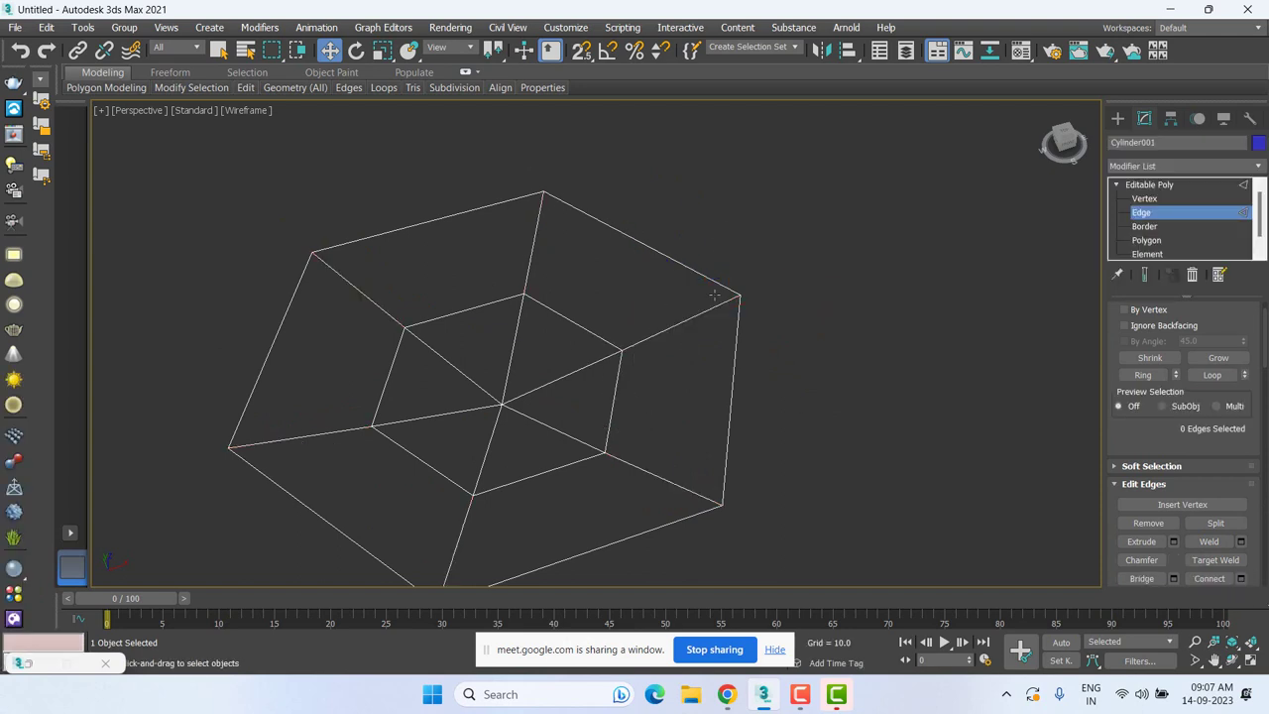
left_click(670, 333)
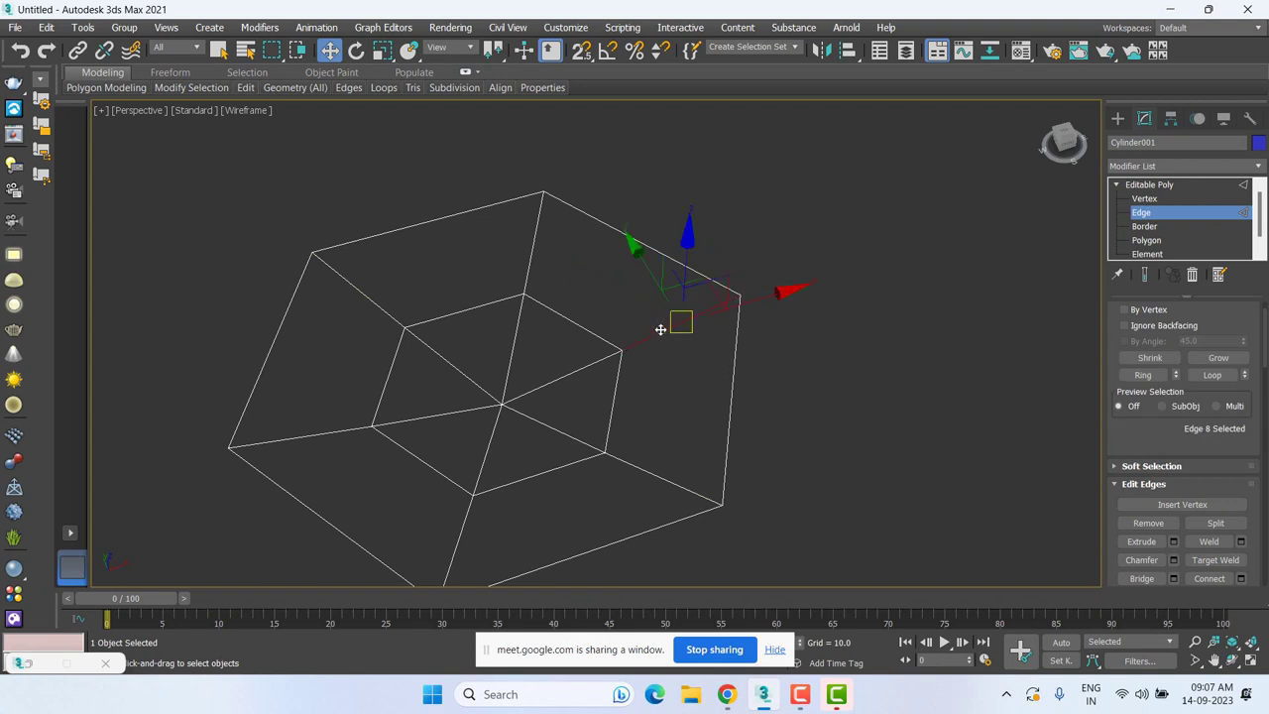
left_click(530, 243, "ctrl")
left_click(363, 297, "ctrl")
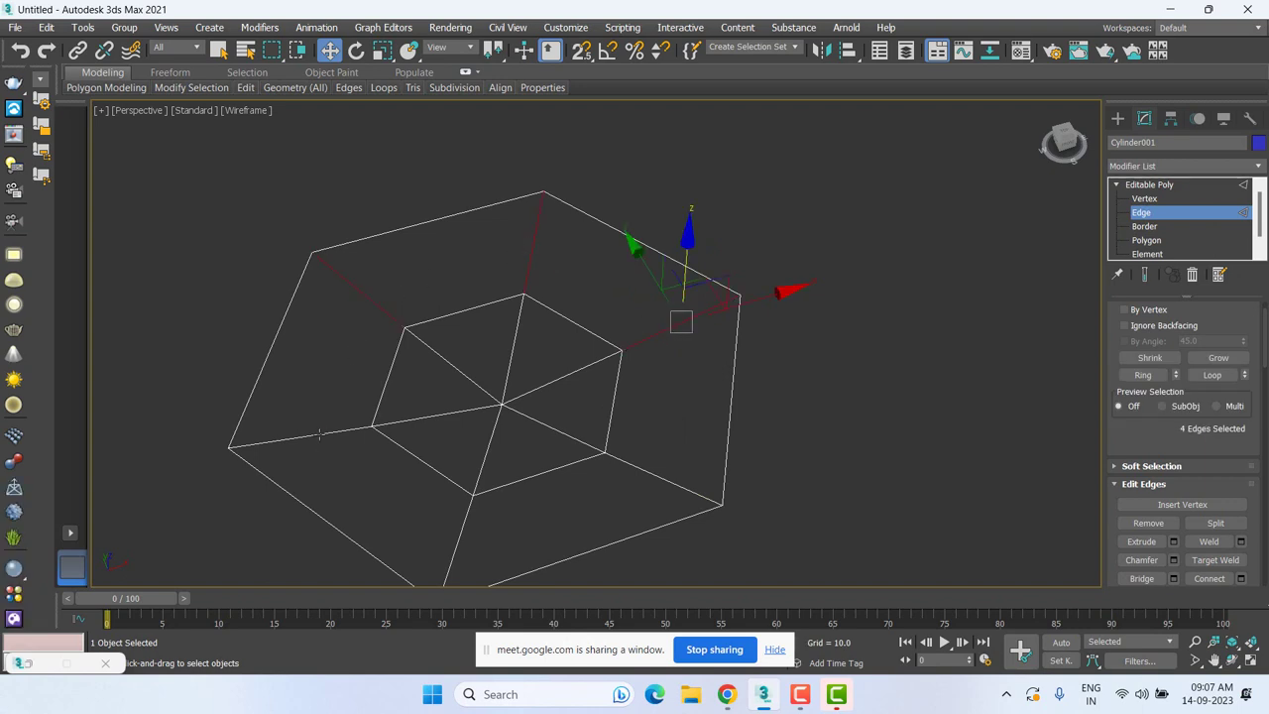
left_click(462, 557, "ctrl")
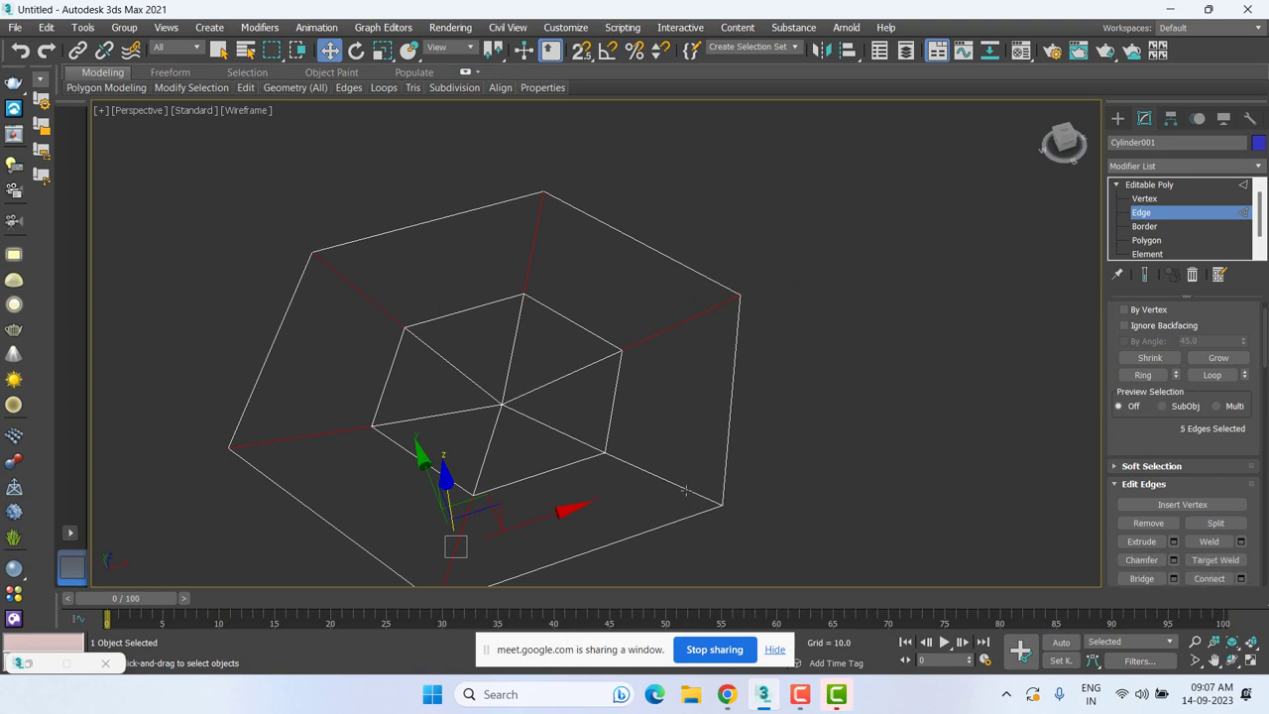
left_click(1240, 579)
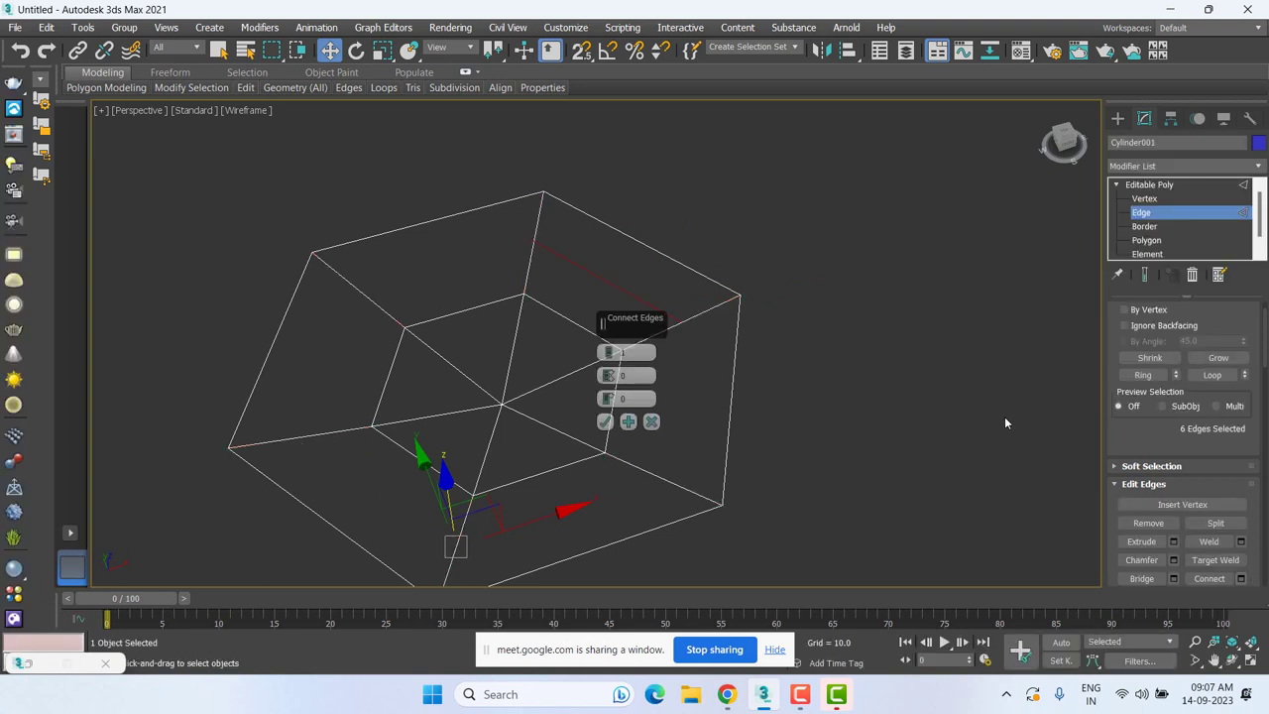
mouse_move(1005, 417)
middle_mouse_down("alt")
mouse_move(1119, 353)
mouse_move(1062, 404)
mouse_move(1102, 412)
mouse_move(1093, 375)
mouse_move(1020, 385)
middle_mouse_up("alt")
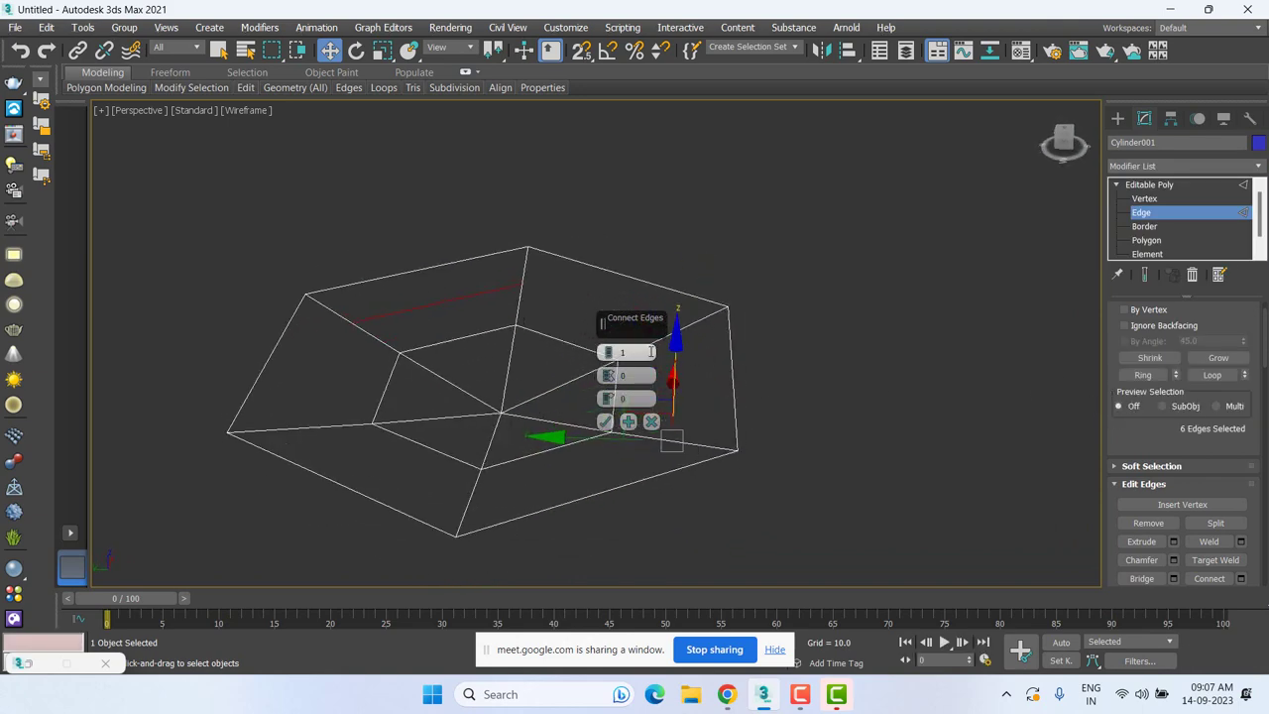
left_click_drag(650, 351, 650, 345)
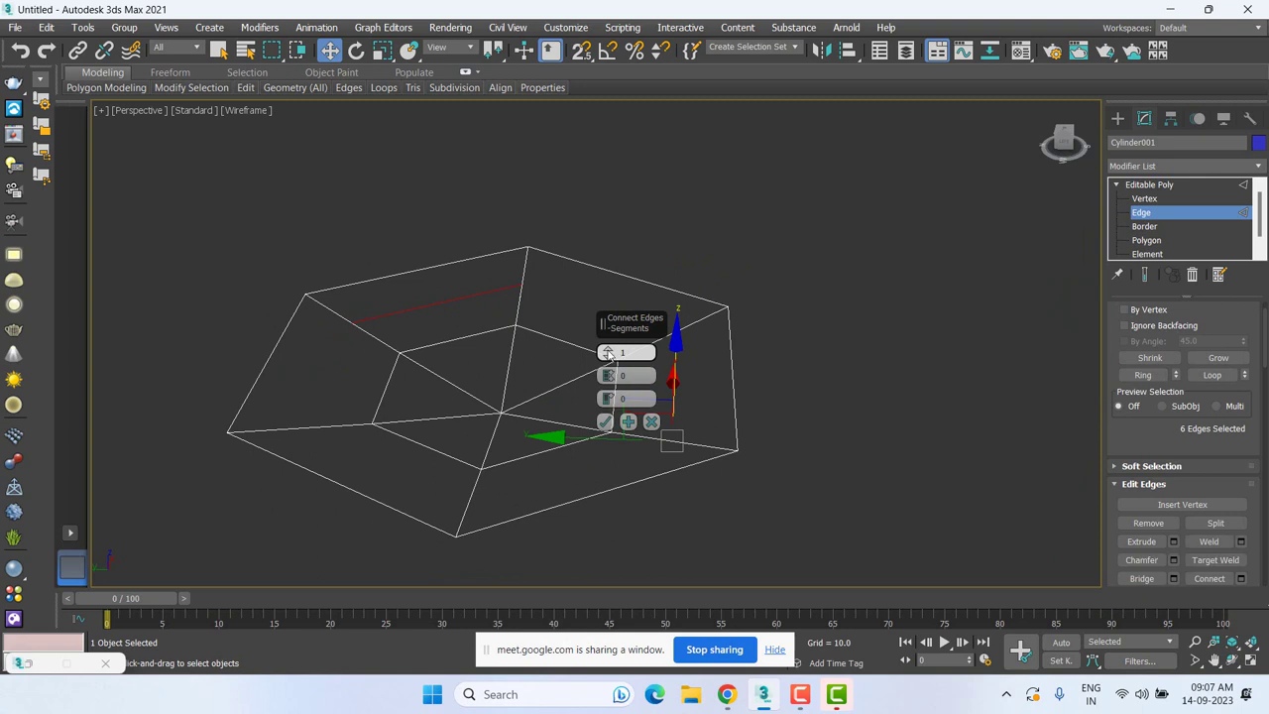
Apply the two-segment edge connection and clear the edge selection.
left_click(604, 421)
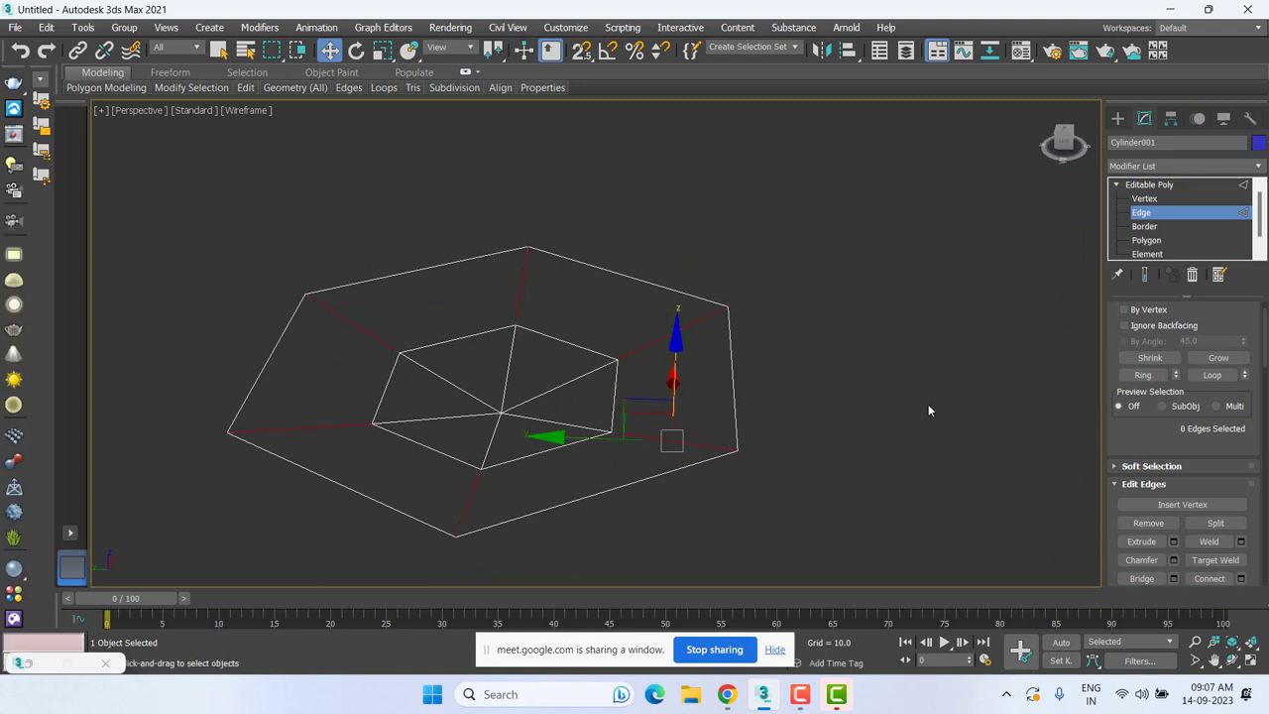
left_click(928, 403)
left_click(1145, 240)
left_click(1141, 212)
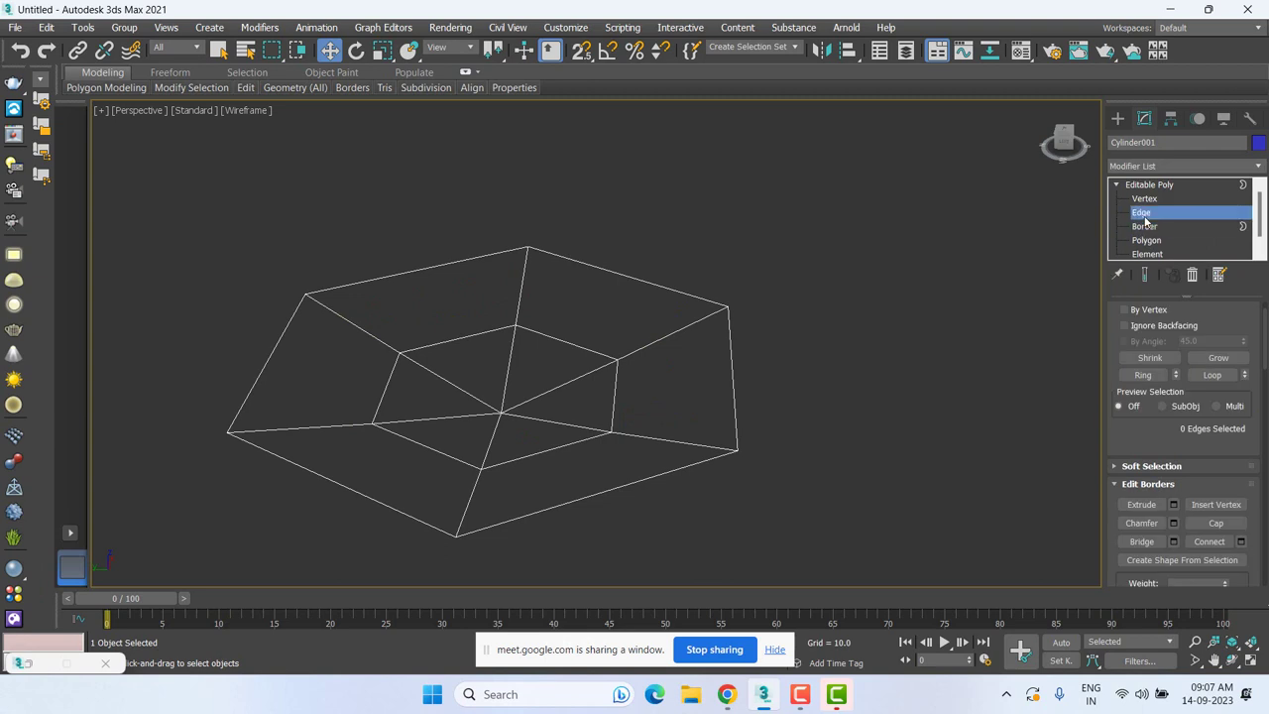
Select the six spoke edges and preview a Connect on them, then cancel it.
left_click(651, 345)
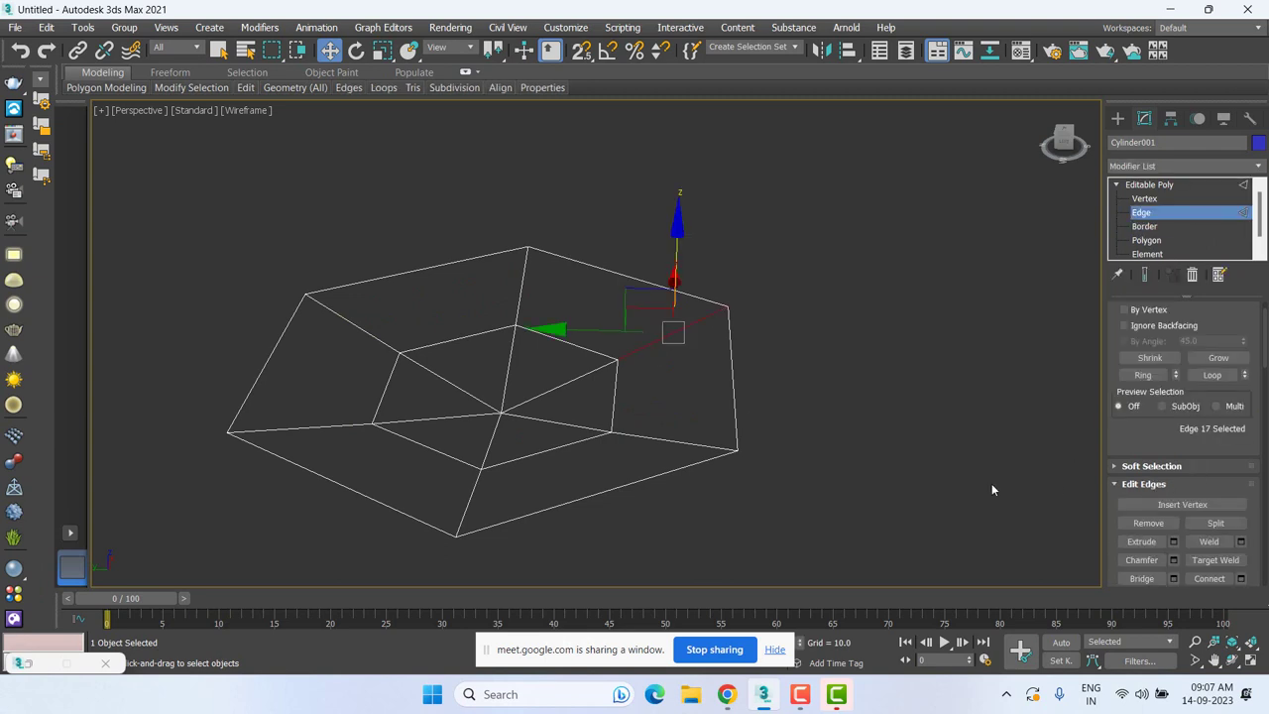
left_click(705, 441, "ctrl")
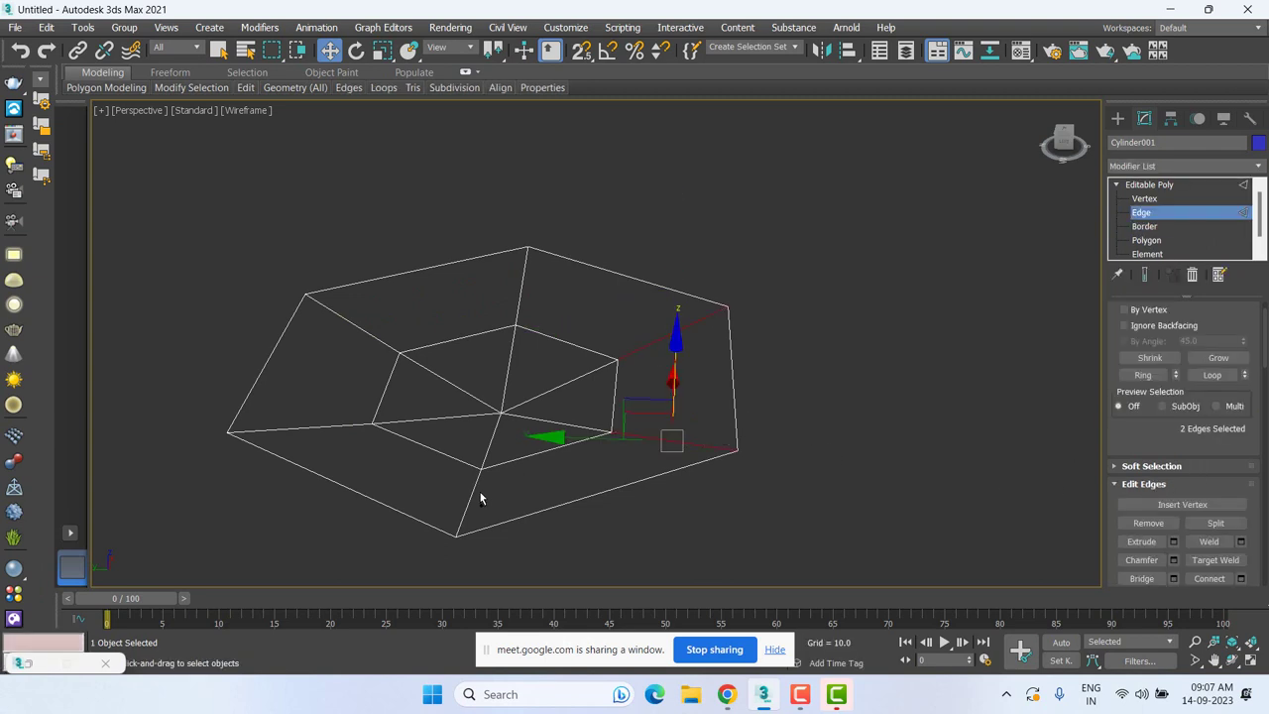
left_click(480, 498, "ctrl")
left_click(337, 426, "ctrl")
left_click(352, 323, "ctrl")
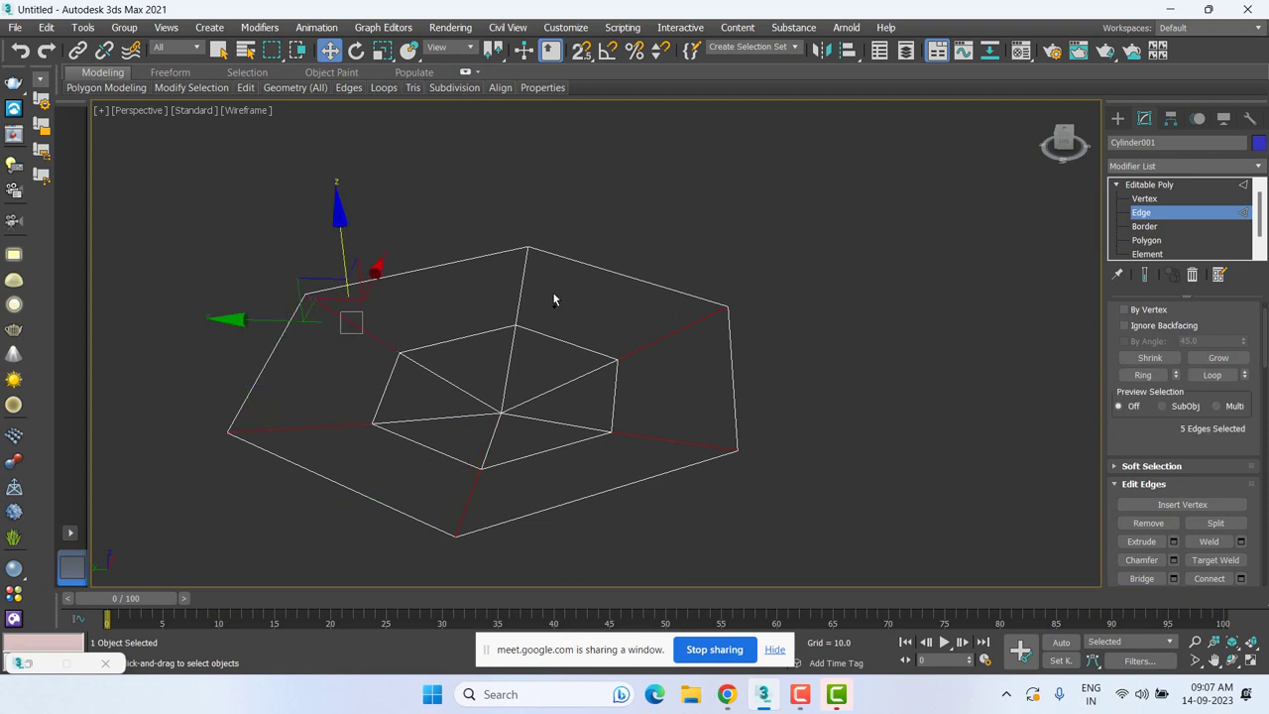
left_click(521, 285, "ctrl")
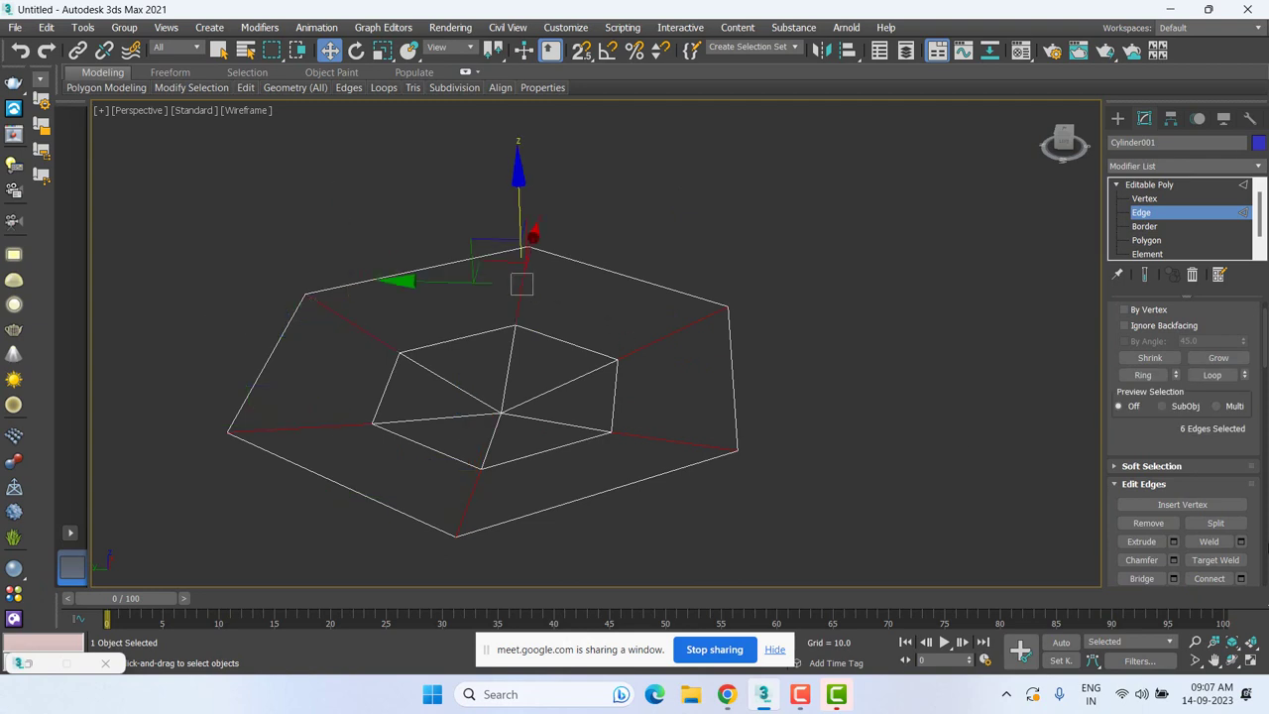
left_click(1236, 579)
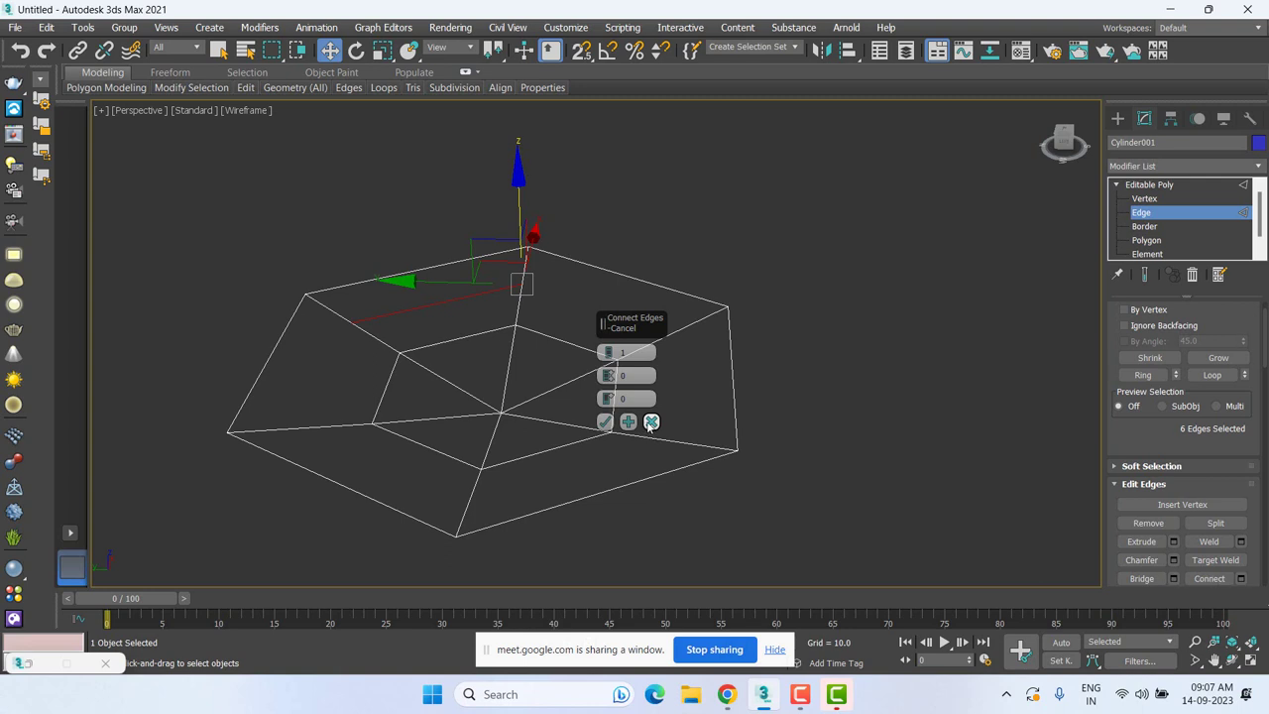
left_click(651, 422)
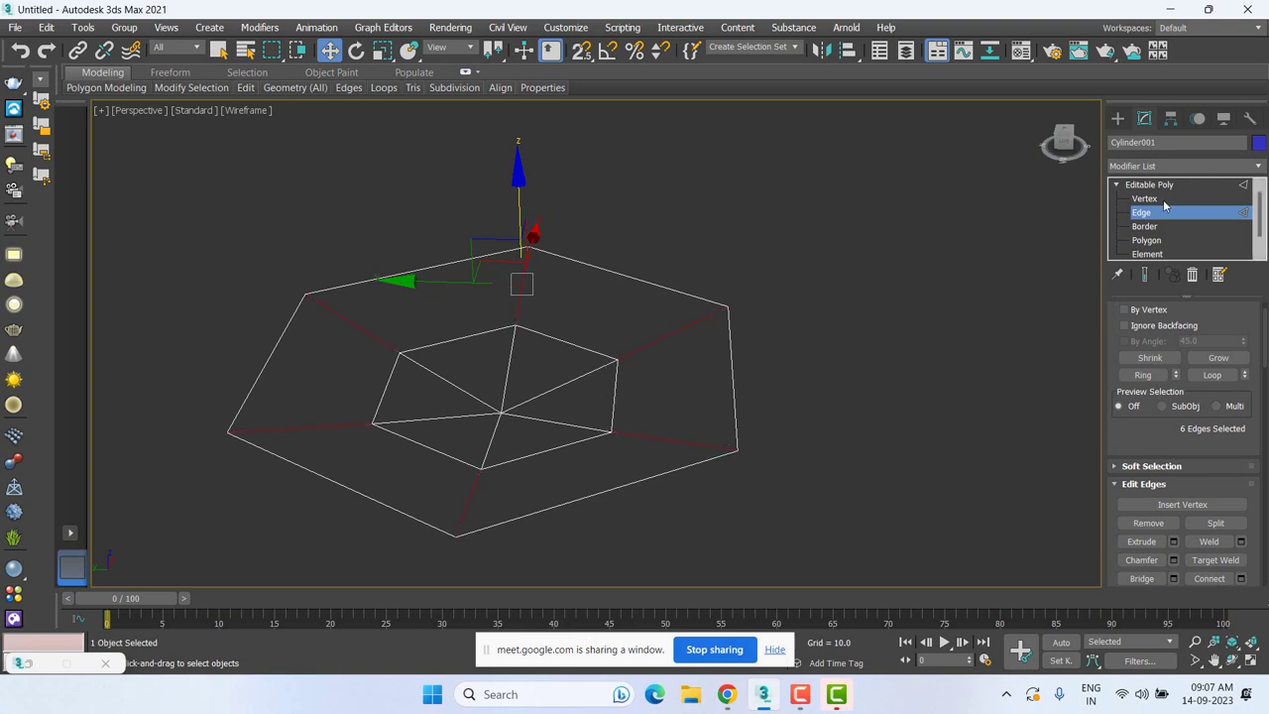
Select several outer rim edges of Cylinder001, including the top rim edge.
left_click(612, 275)
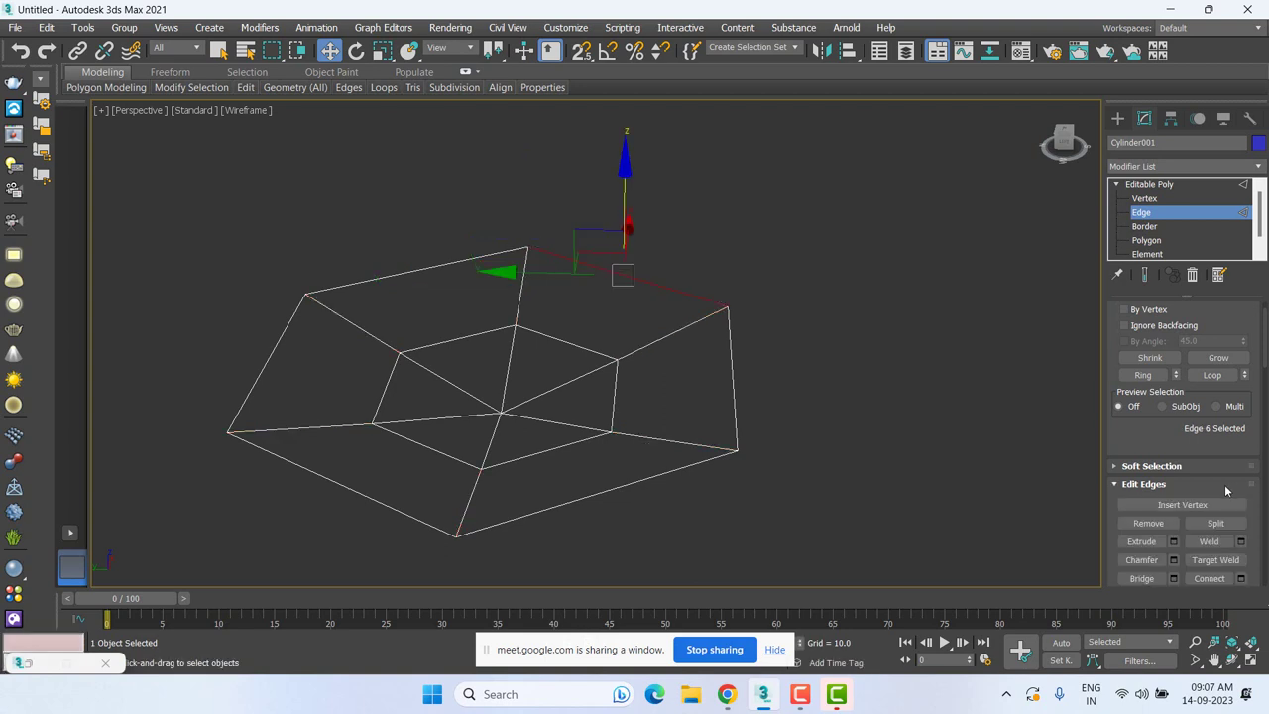
left_click(1141, 375)
left_click(756, 341)
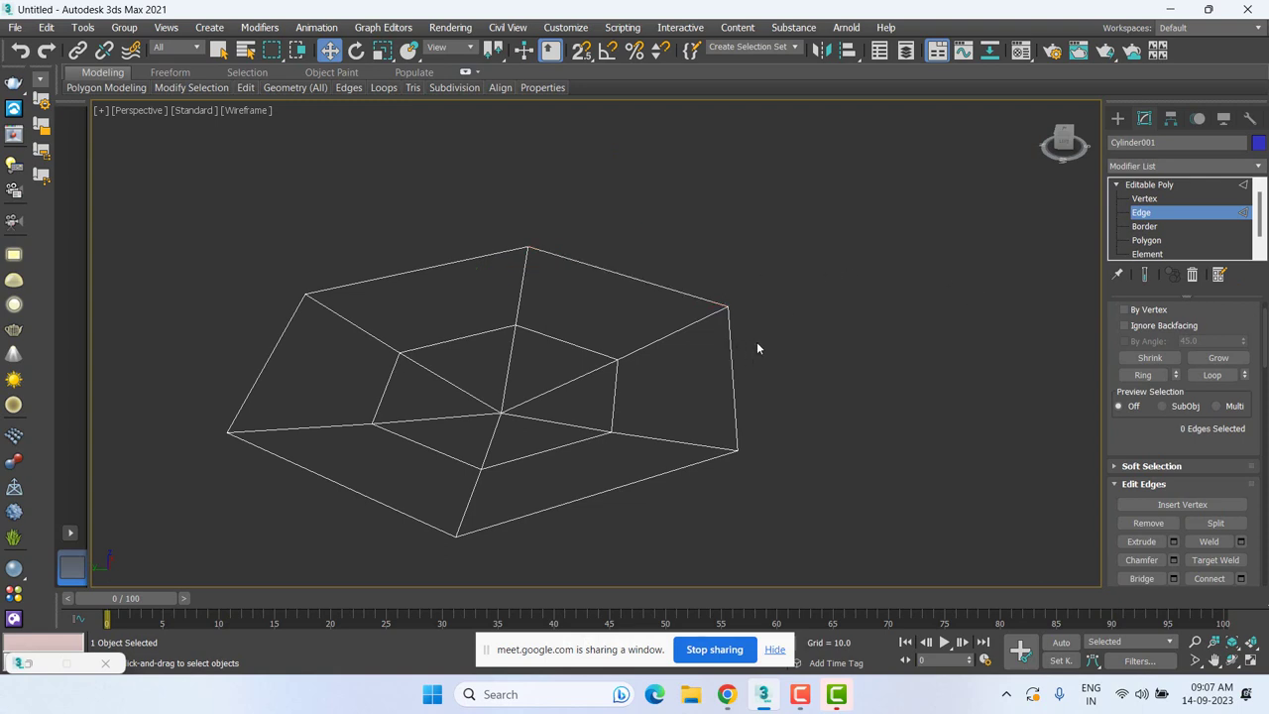
left_click(732, 367)
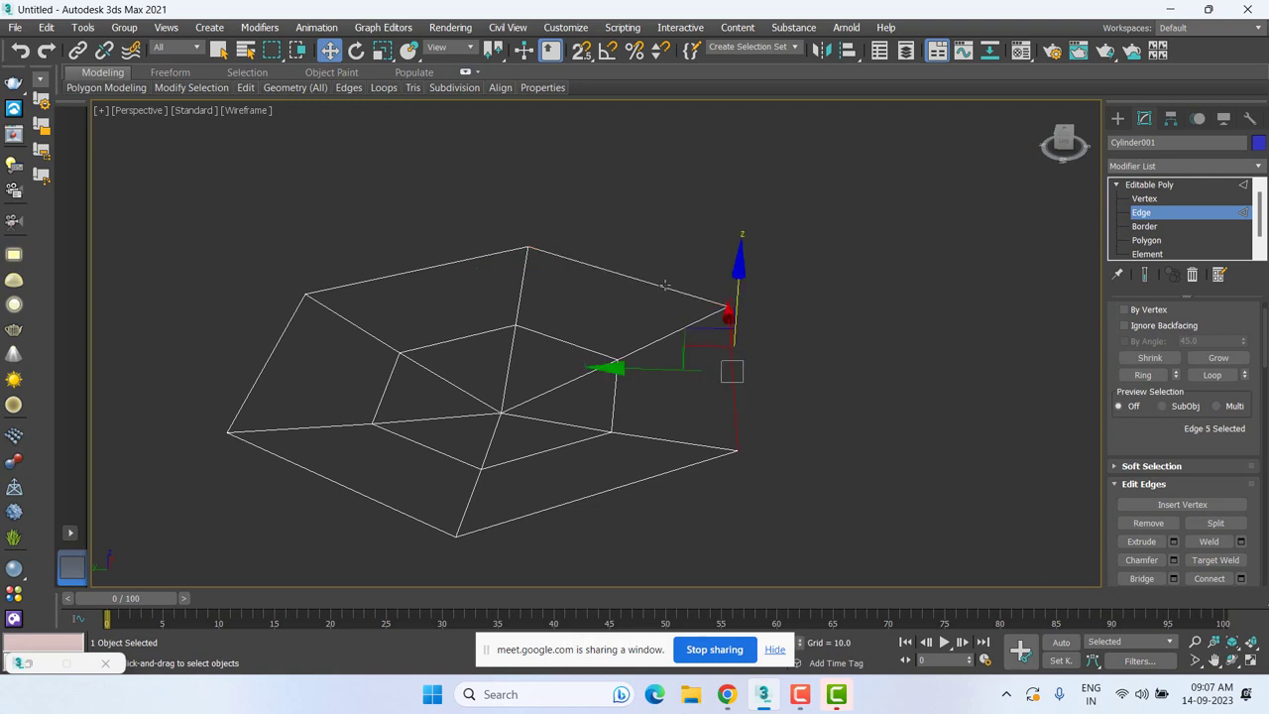
left_click(409, 268, "ctrl")
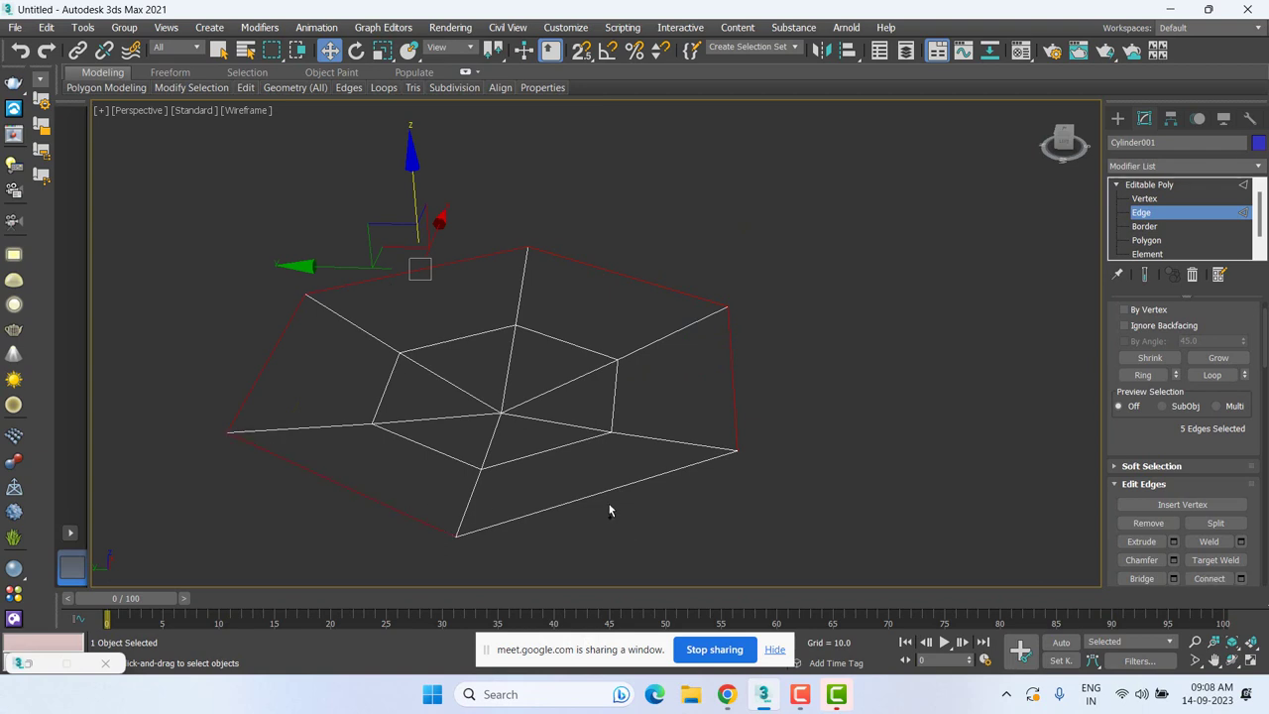
In Front view, trial-scale the selected rim edges inward and outward.
key("f")
scroll(675, 416, "down", 4)
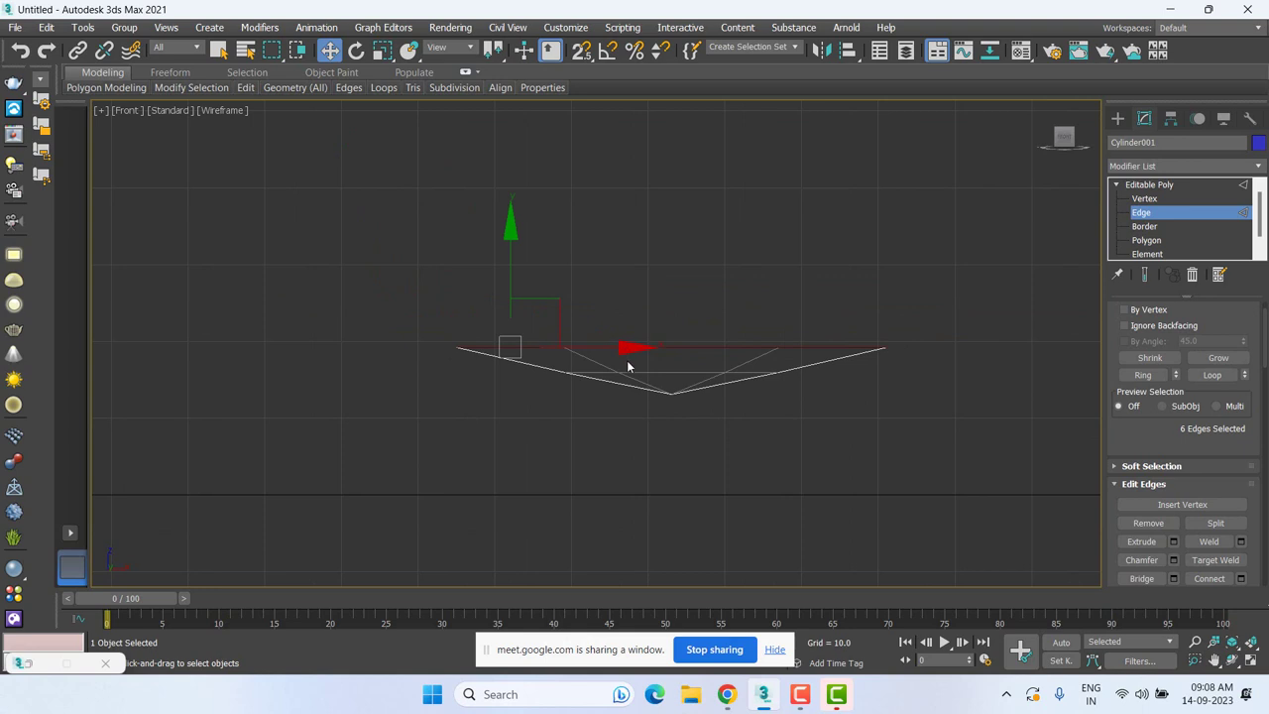
scroll(619, 372, "up", 1)
scroll(605, 376, "up", 1)
key("r")
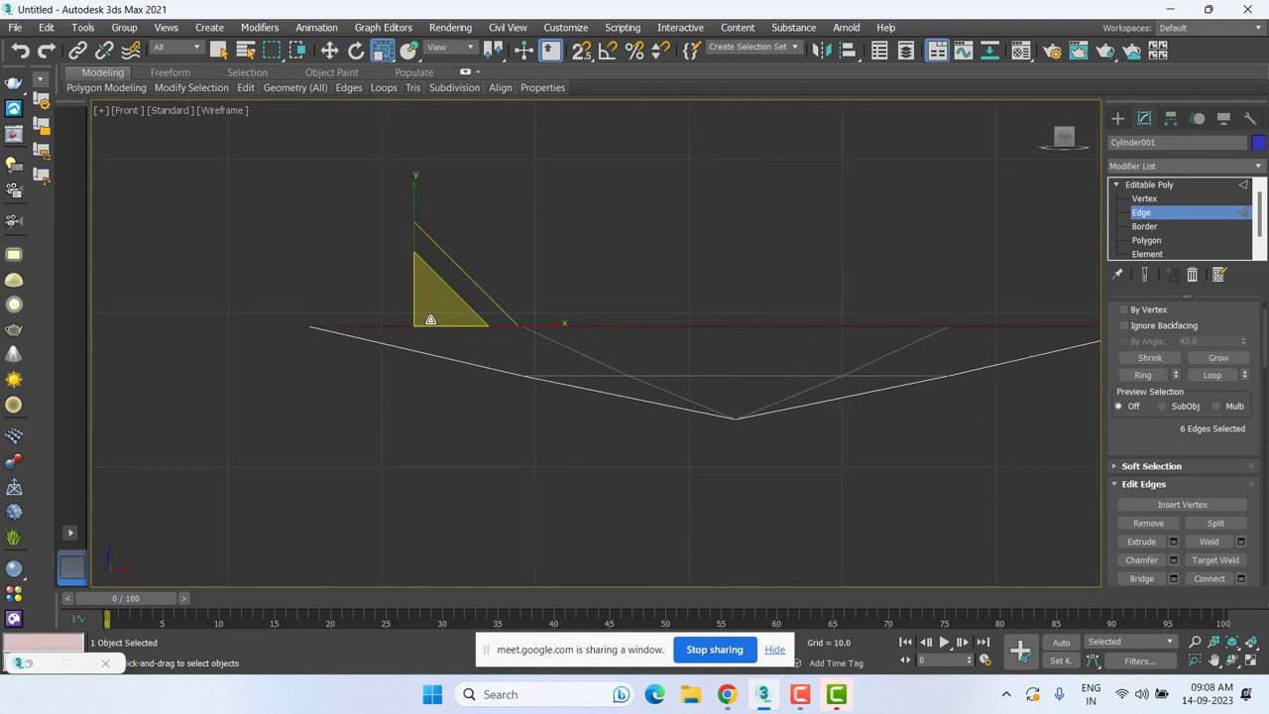
mouse_move(418, 323)
left_mouse_down()
mouse_move(442, 350)
mouse_move(442, 294)
mouse_move(418, 353)
left_mouse_up()
right_click(418, 364)
middle_click_drag(691, 328, 686, 376, "alt")
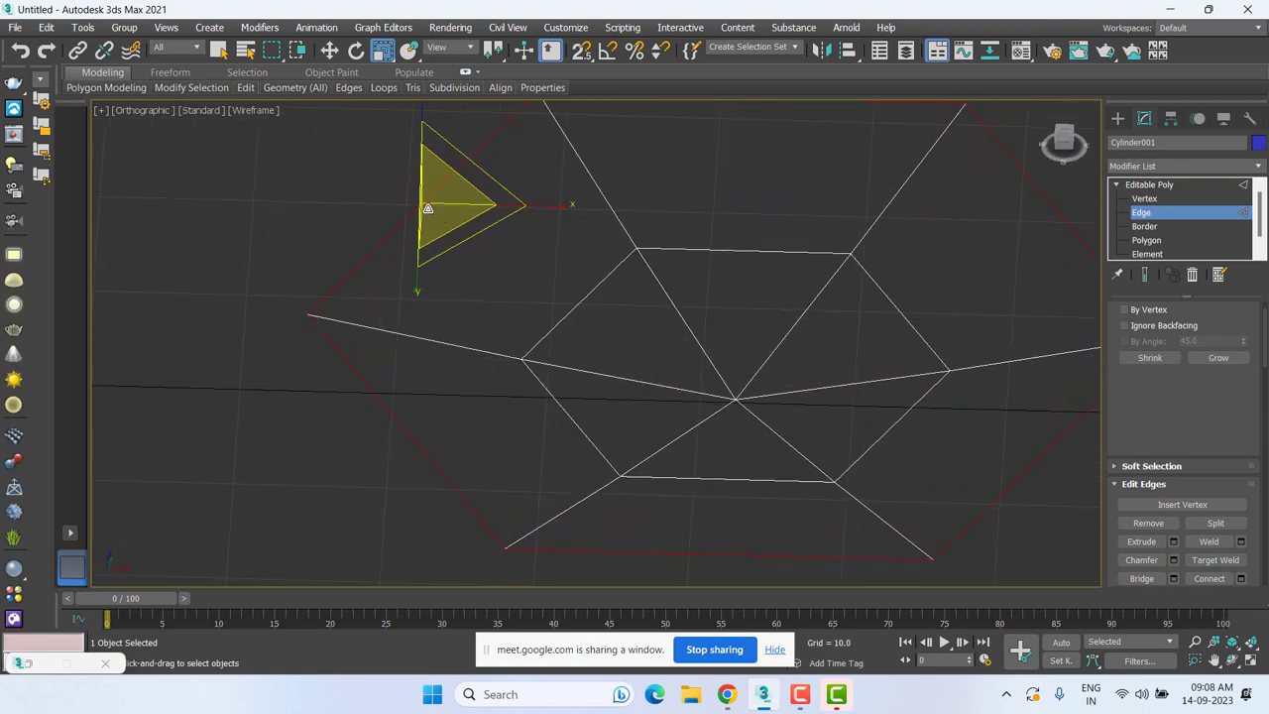
left_click_drag(432, 212, 450, 291)
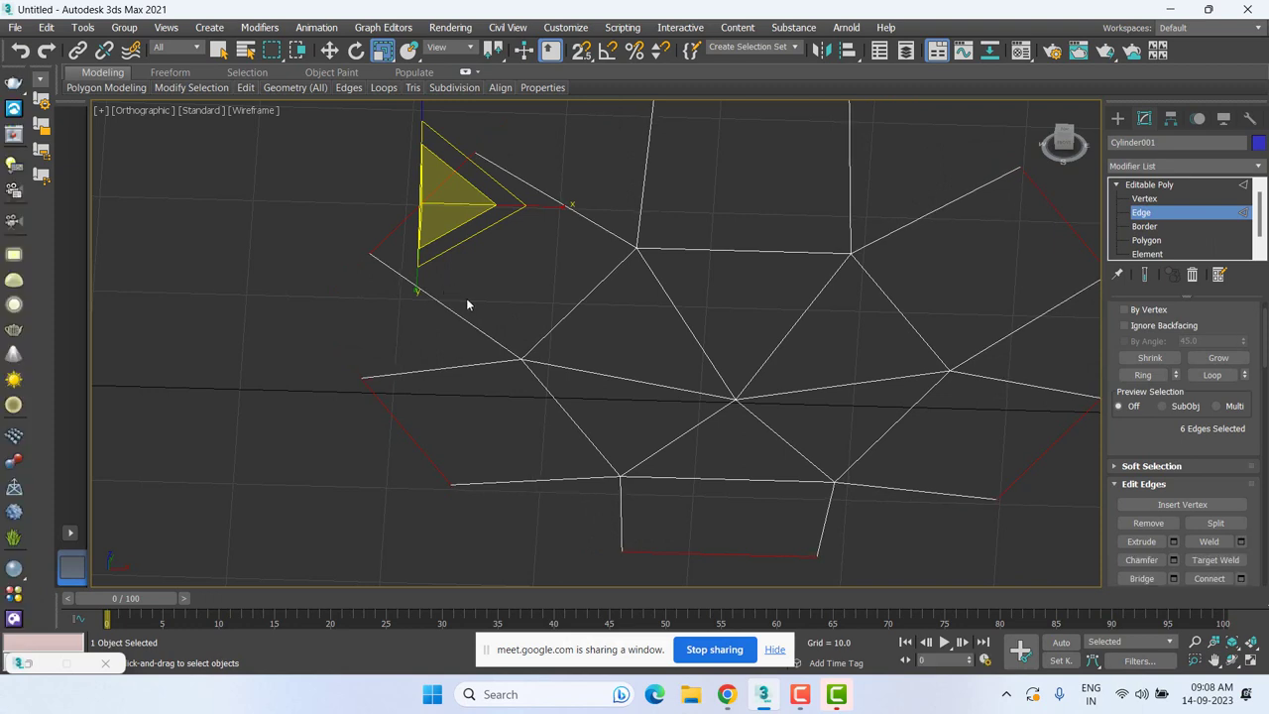
Undo the trial edits until the centre point is level with the outer rim.
key("ctrl+z")
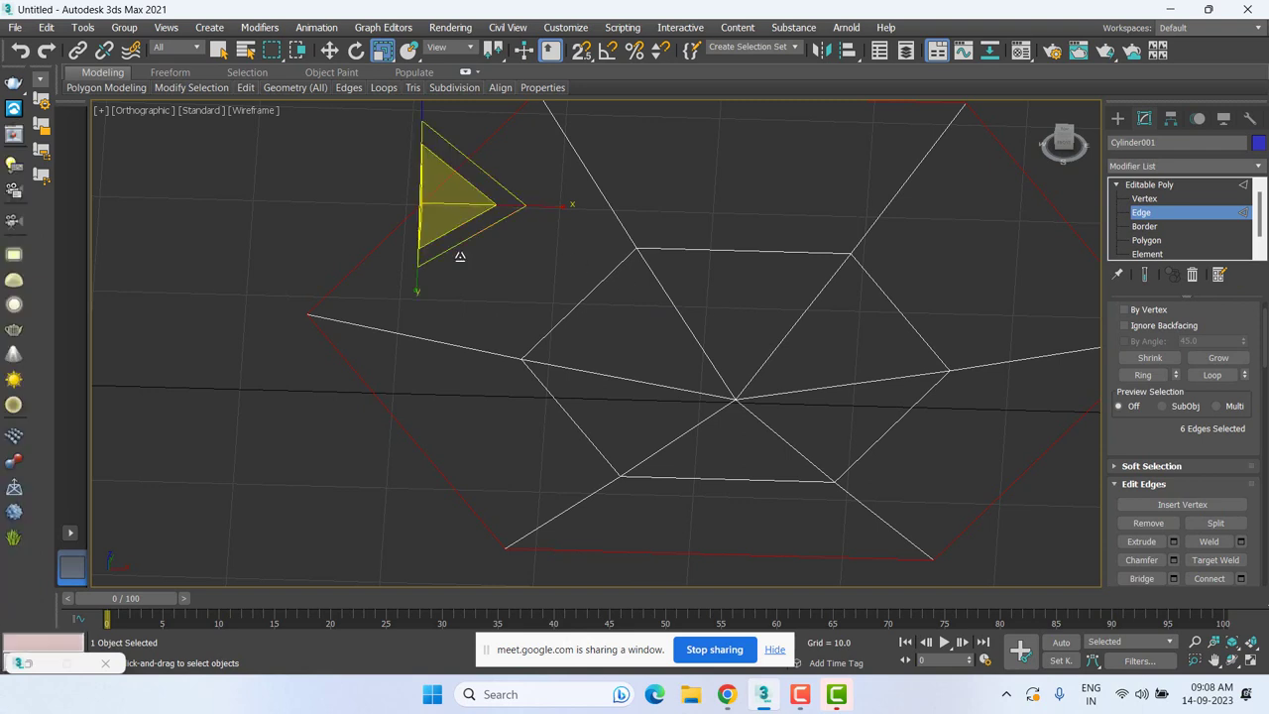
scroll(778, 330, "down", 3)
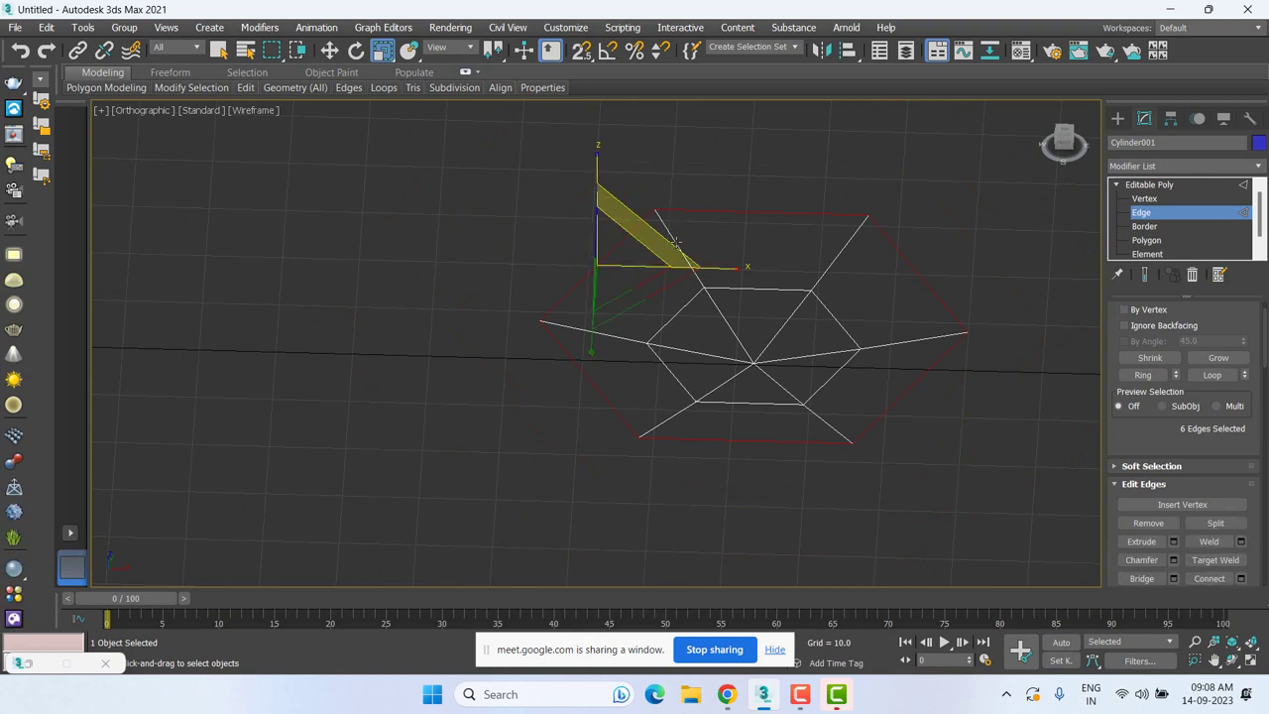
key("ctrl+z")
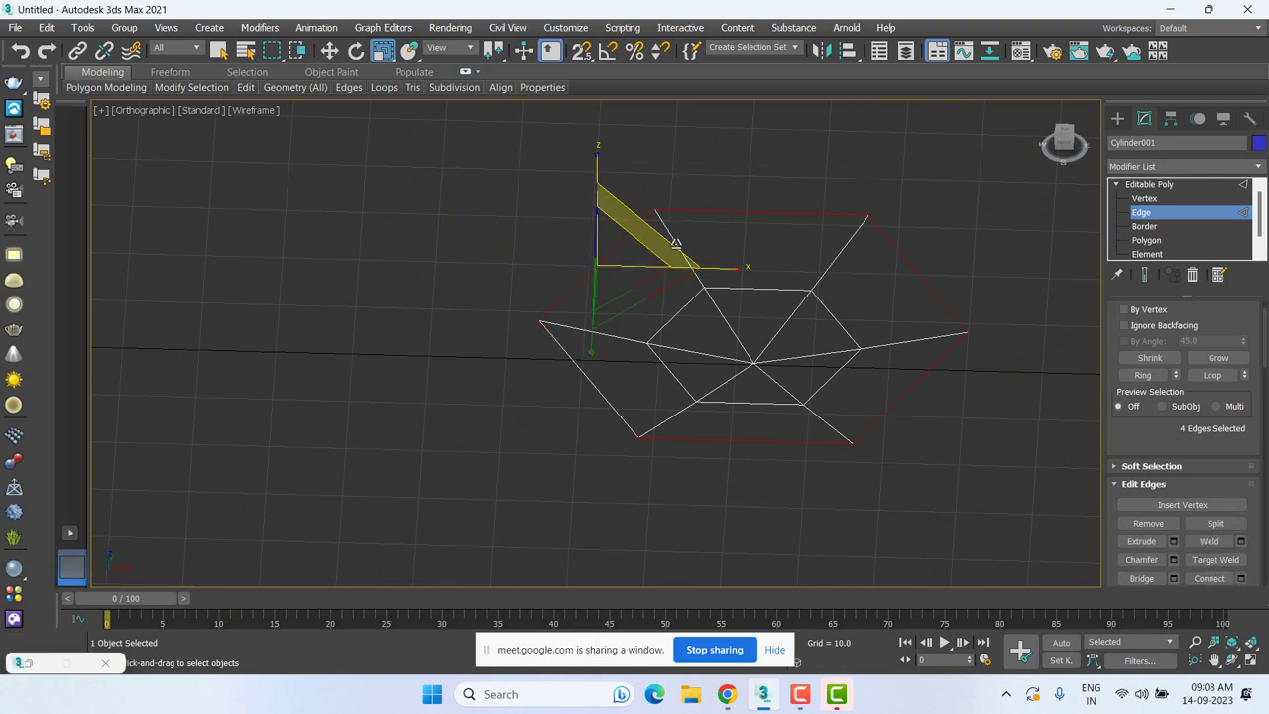
key("ctrl+z")
key("ctrl+z")
key("ctrl+z")
key("ctrl+z")
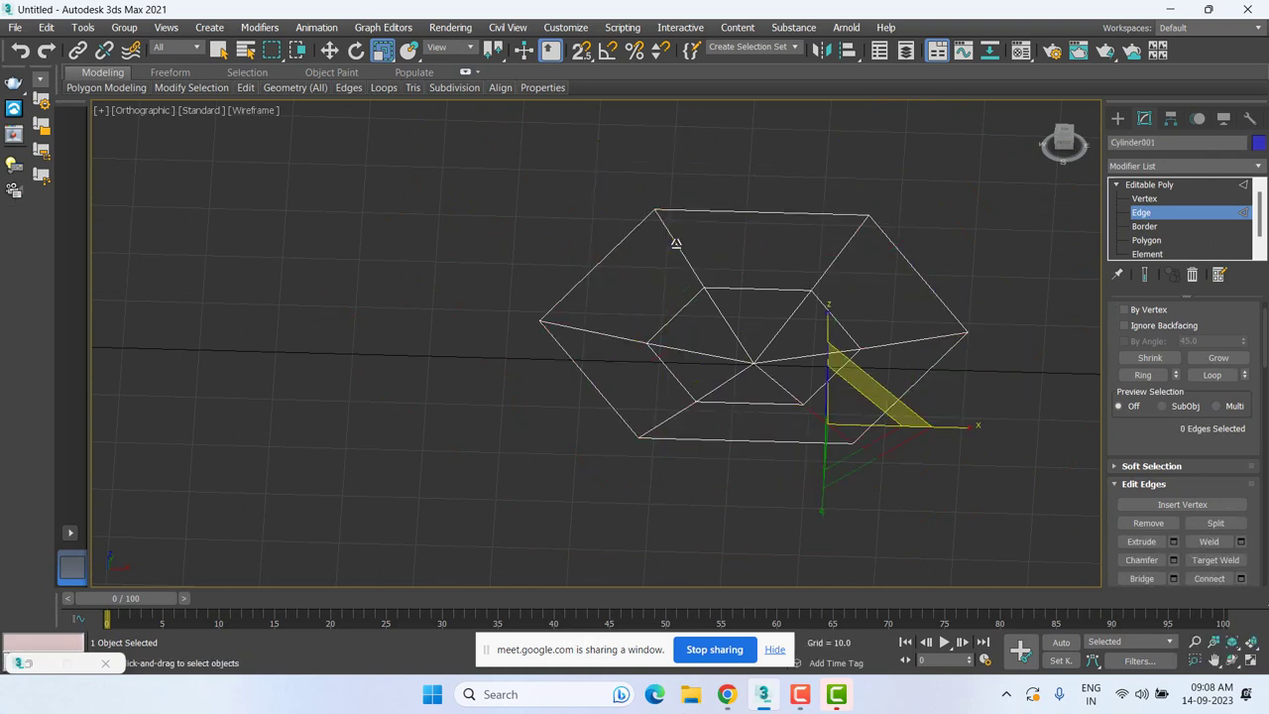
key("ctrl+z")
key("ctrl+z")
key("ctrl+z")
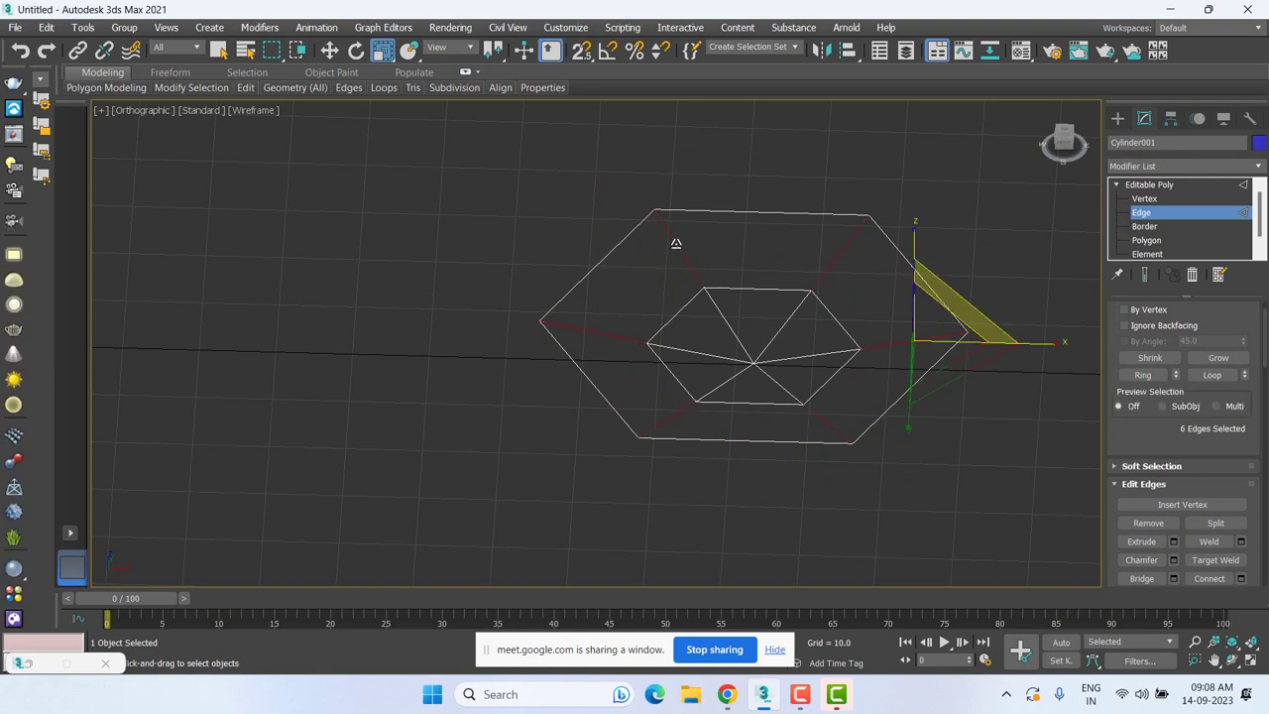
key("ctrl+z")
key("ctrl+z")
key("ctrl+z")
key("ctrl+z")
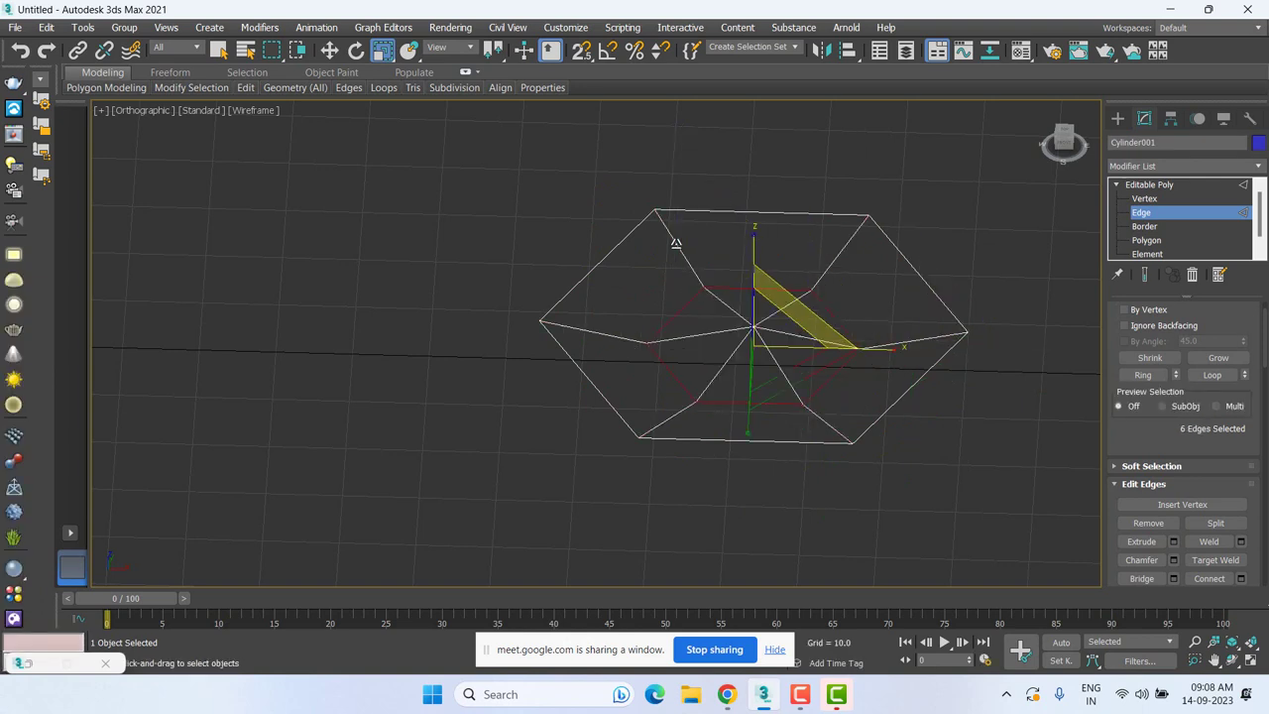
key("ctrl+z")
key("ctrl+z")
middle_click_drag(828, 309, 802, 365, "alt")
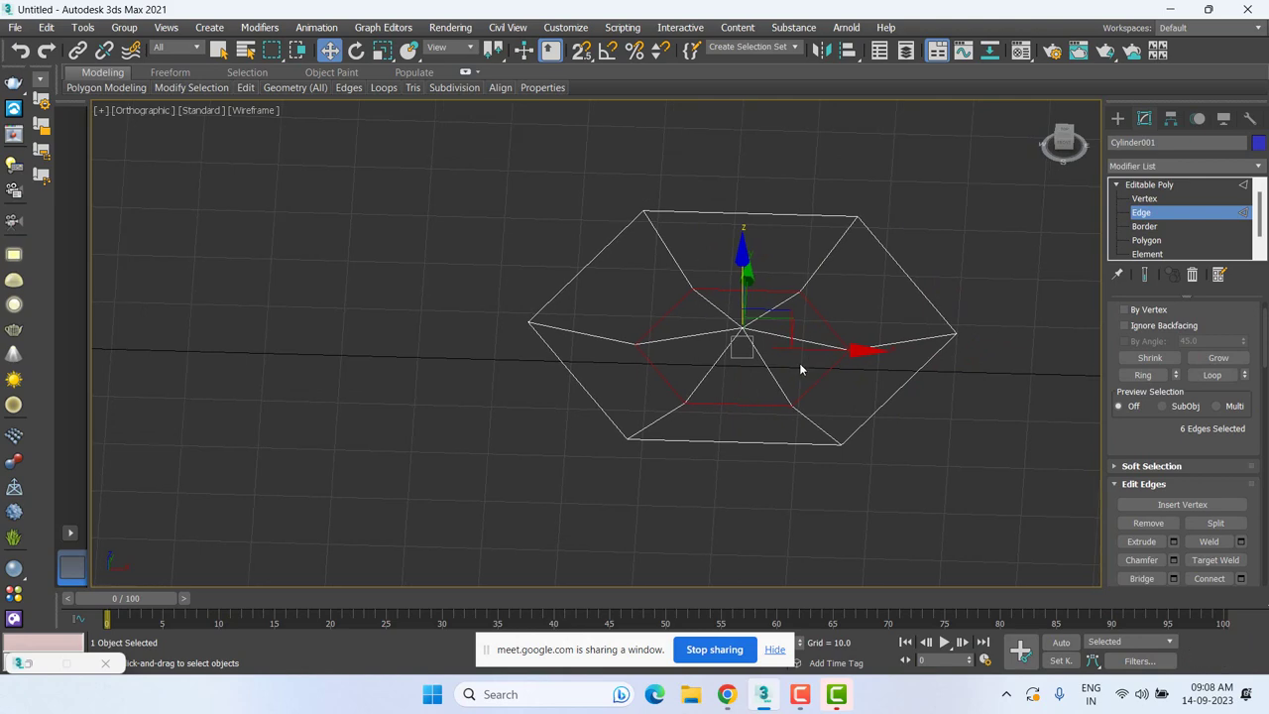
key("f")
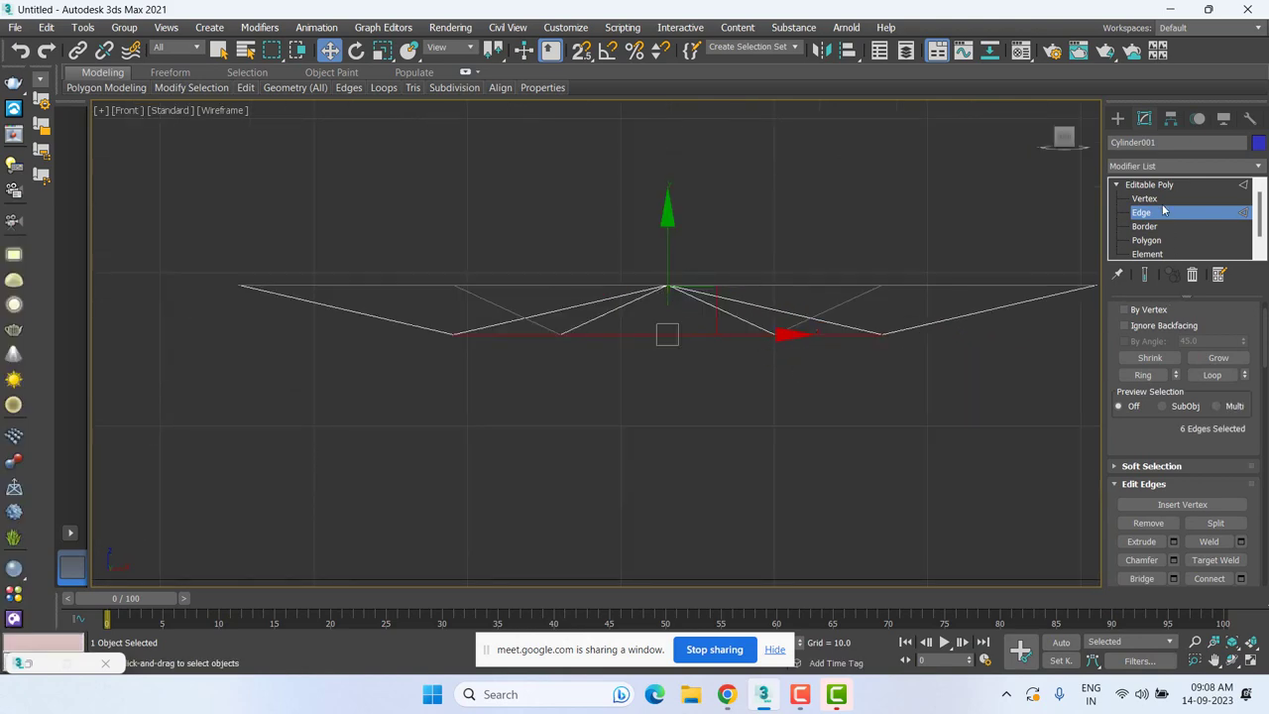
Pull the dish's centre vertex down into a V-shaped well in Front view.
left_click(1157, 200)
middle_click_drag(657, 315, 660, 326, "alt")
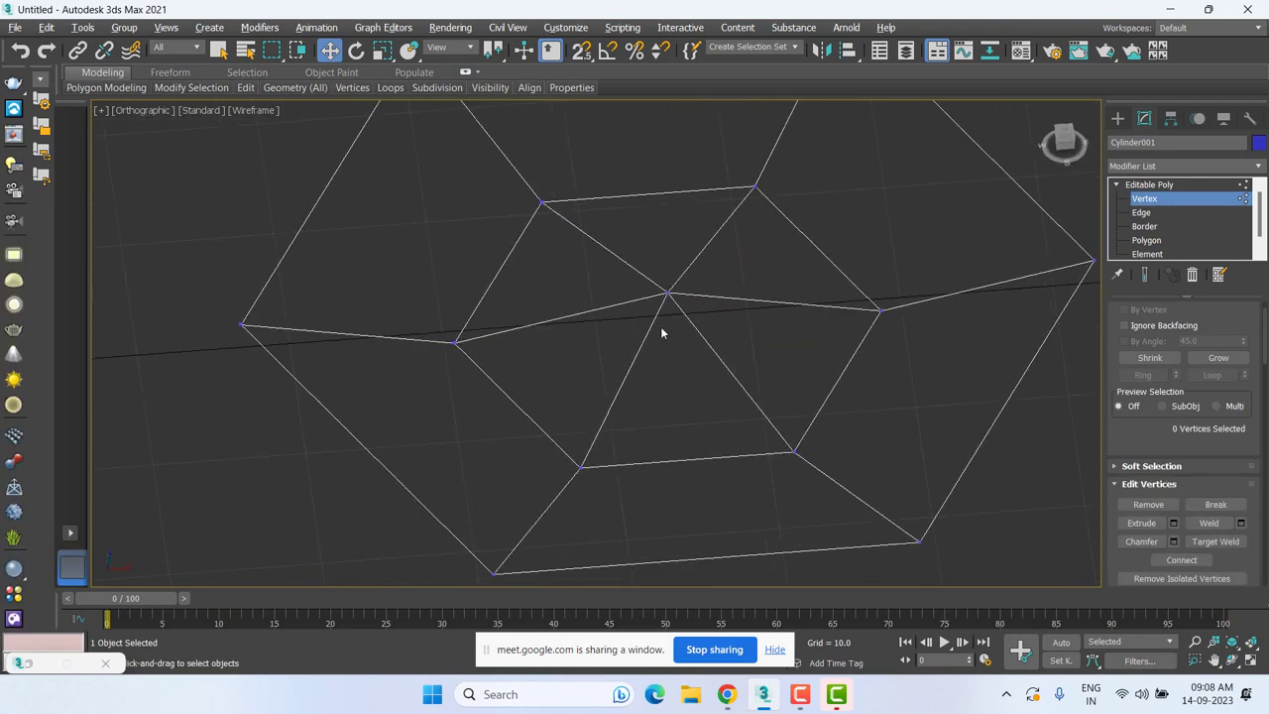
left_click(666, 293)
key("f")
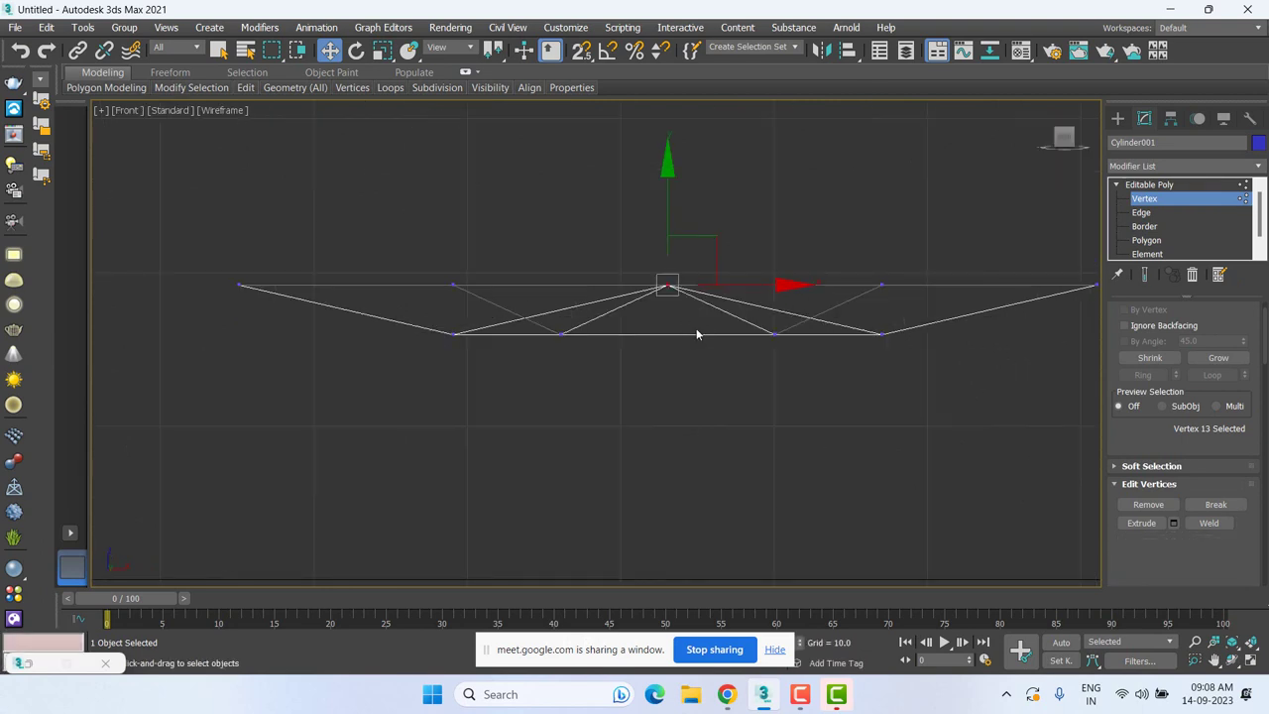
left_click_drag(669, 250, 668, 402)
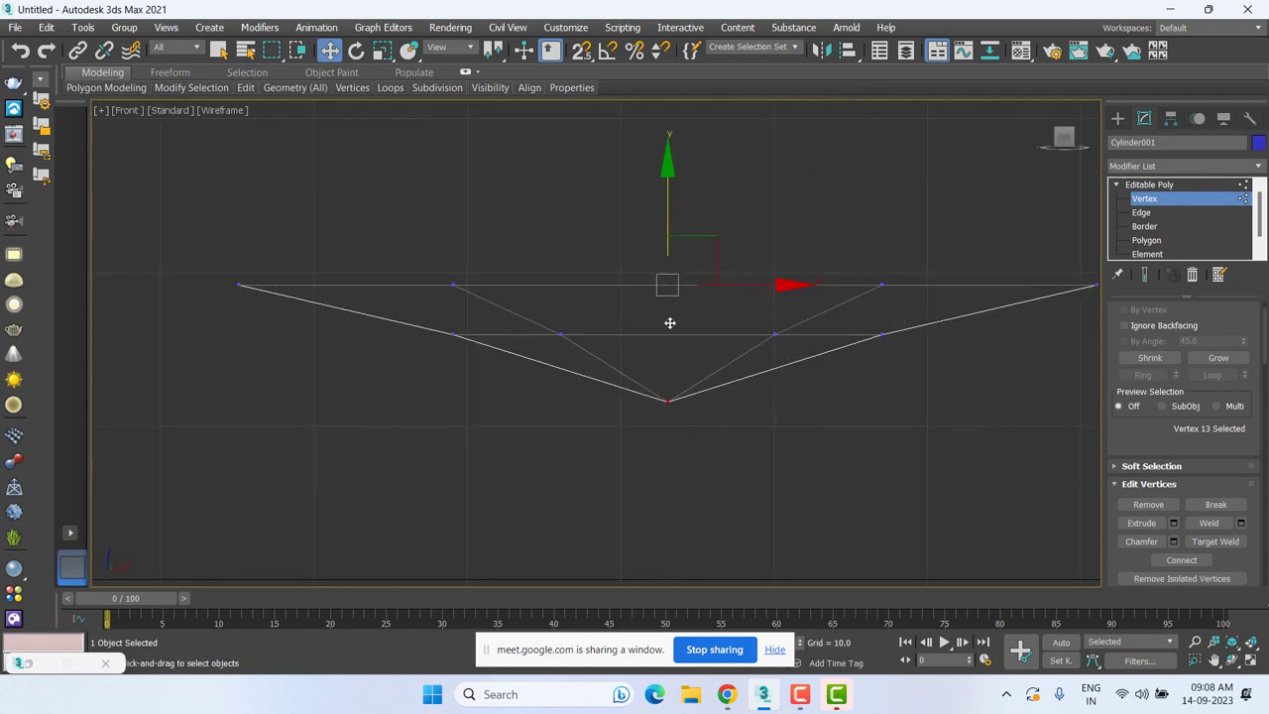
Scale the six top-row vertices inward and lower them slightly.
scroll(253, 240, "down", 2)
left_click_drag(227, 227, 1100, 283)
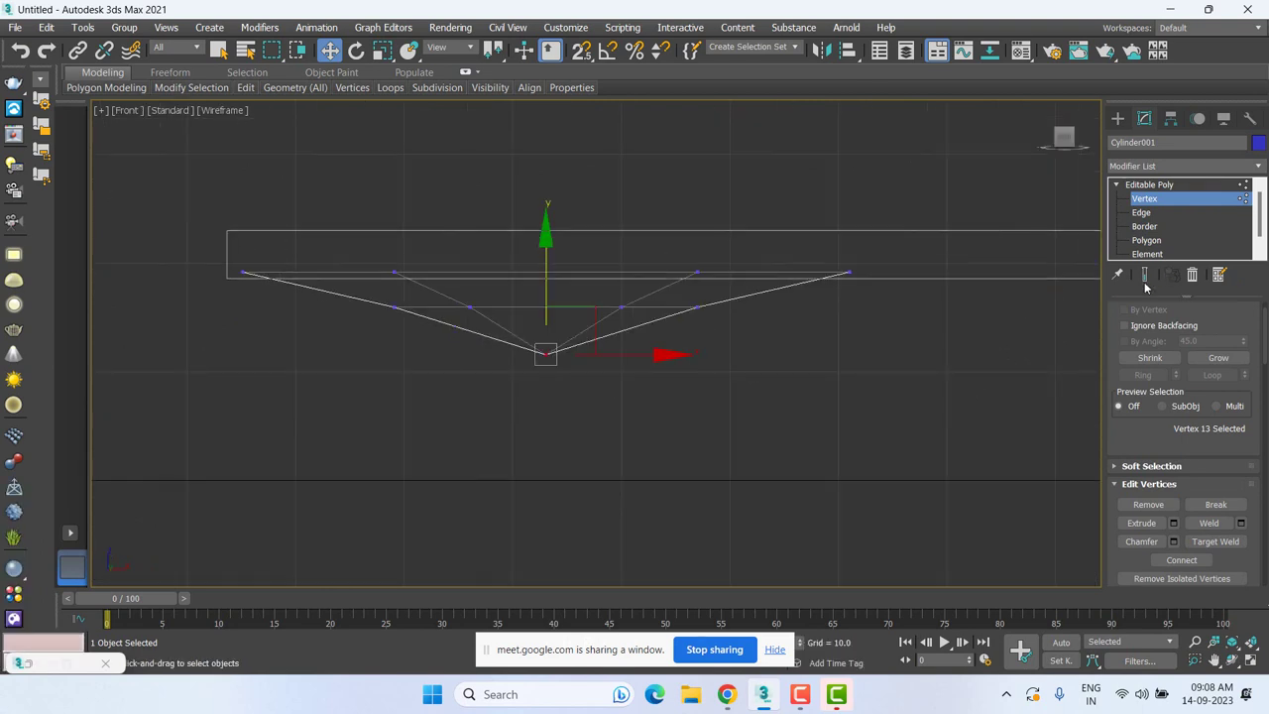
middle_click_drag(653, 273, 665, 302)
key("r")
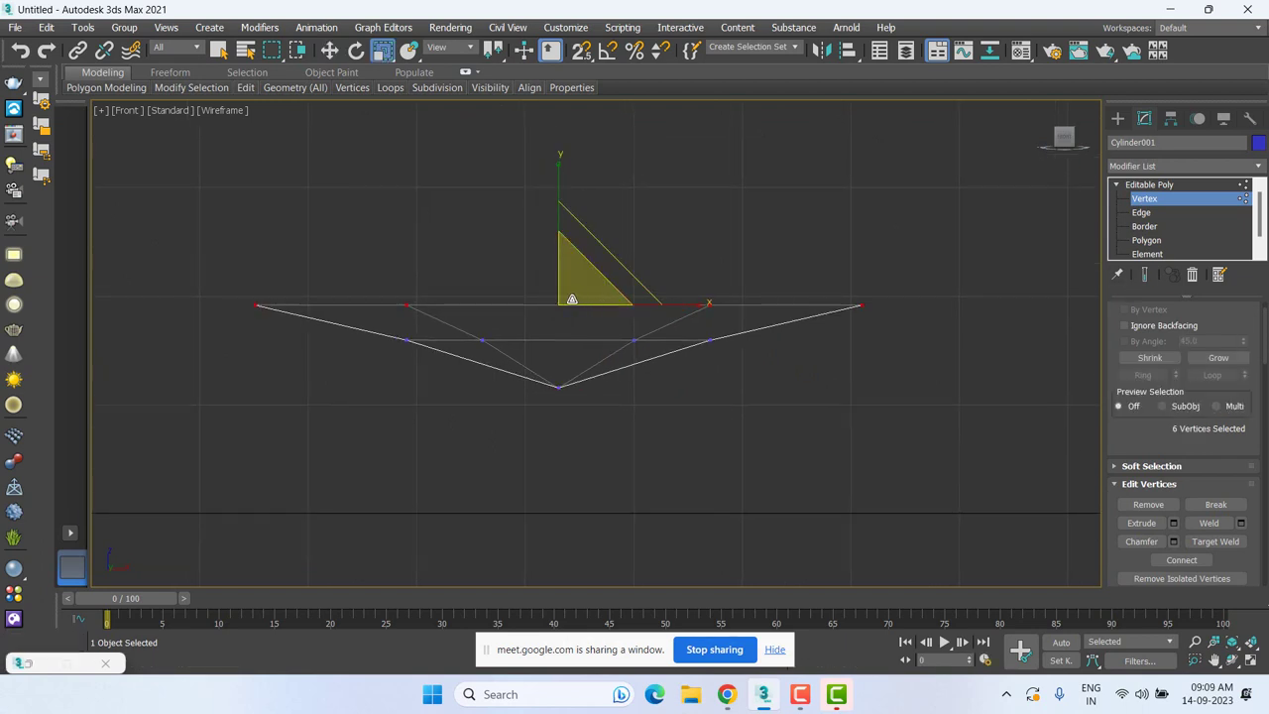
left_click_drag(563, 301, 560, 311)
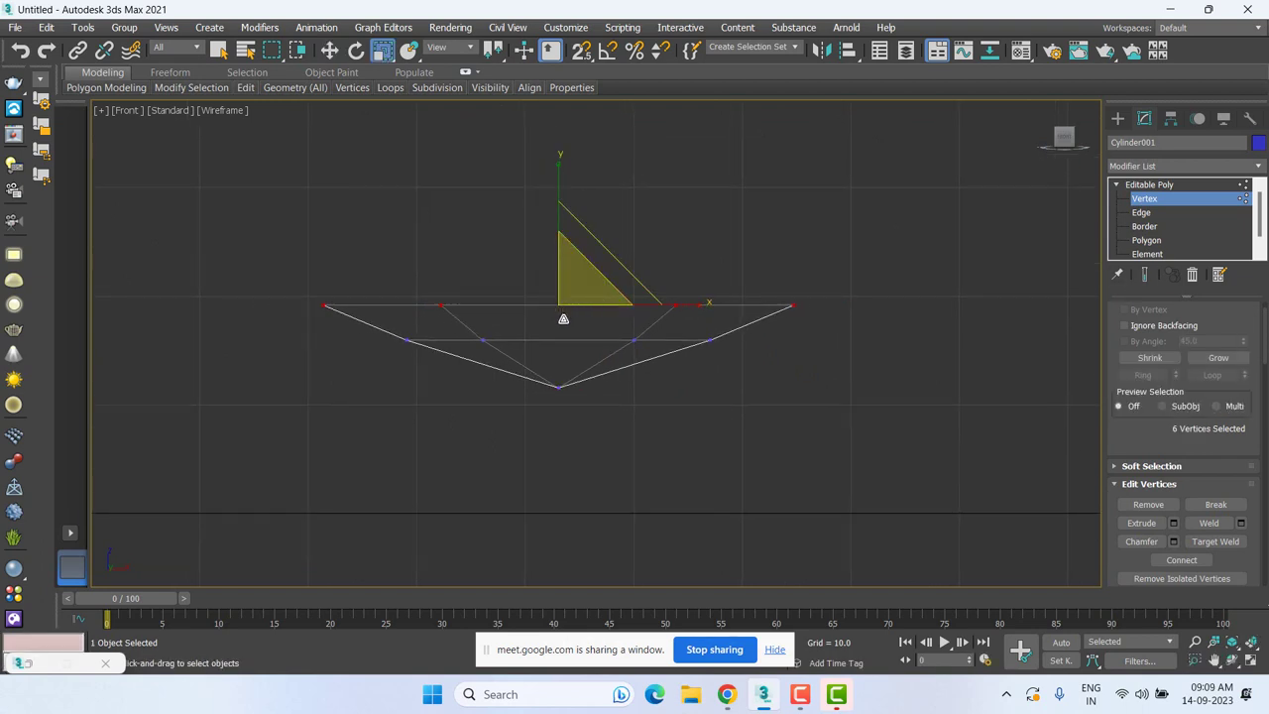
key("w")
left_click_drag(582, 254, 582, 266)
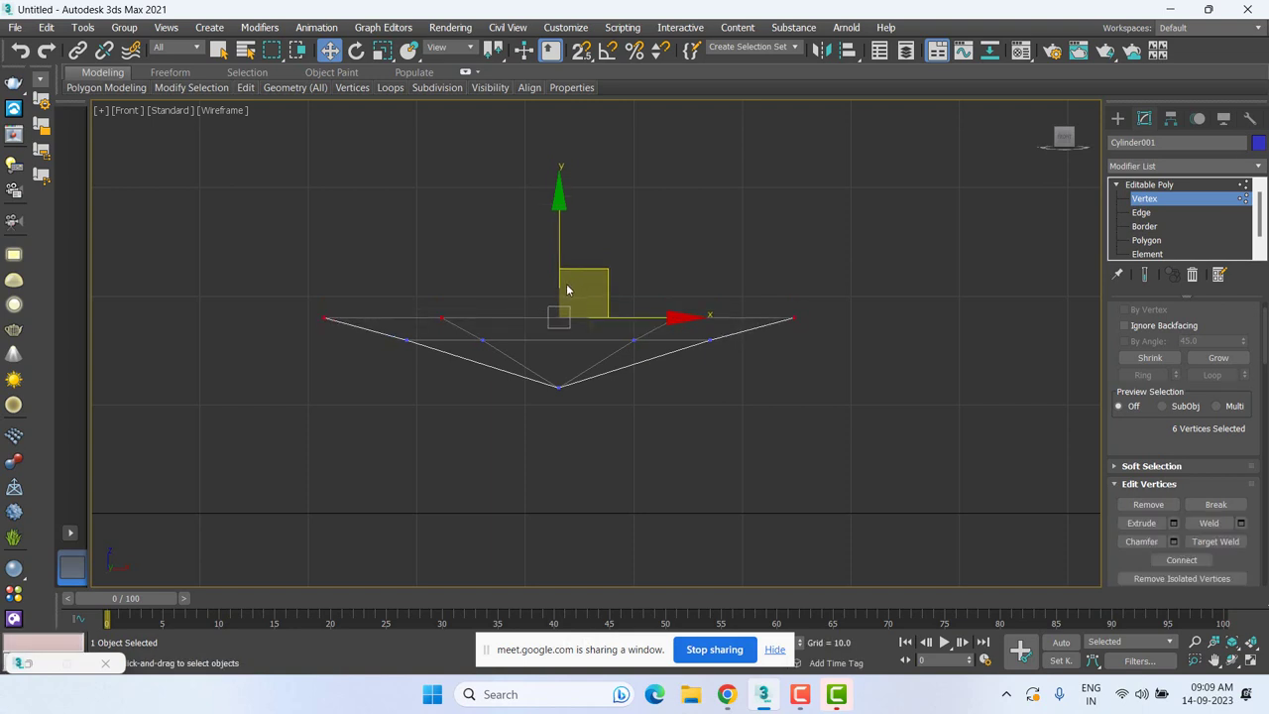
key("r")
left_click_drag(561, 310, 561, 320)
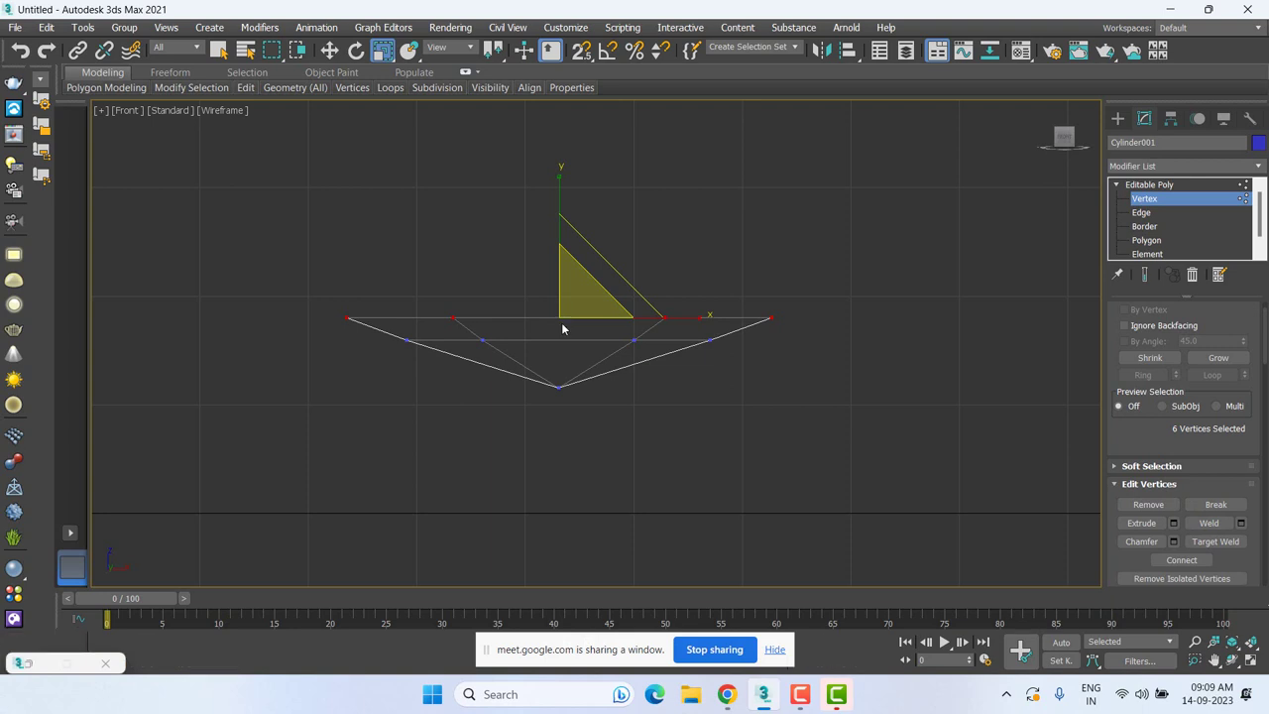
Select all six top rim edges of the dish as a loop.
left_click(1142, 212)
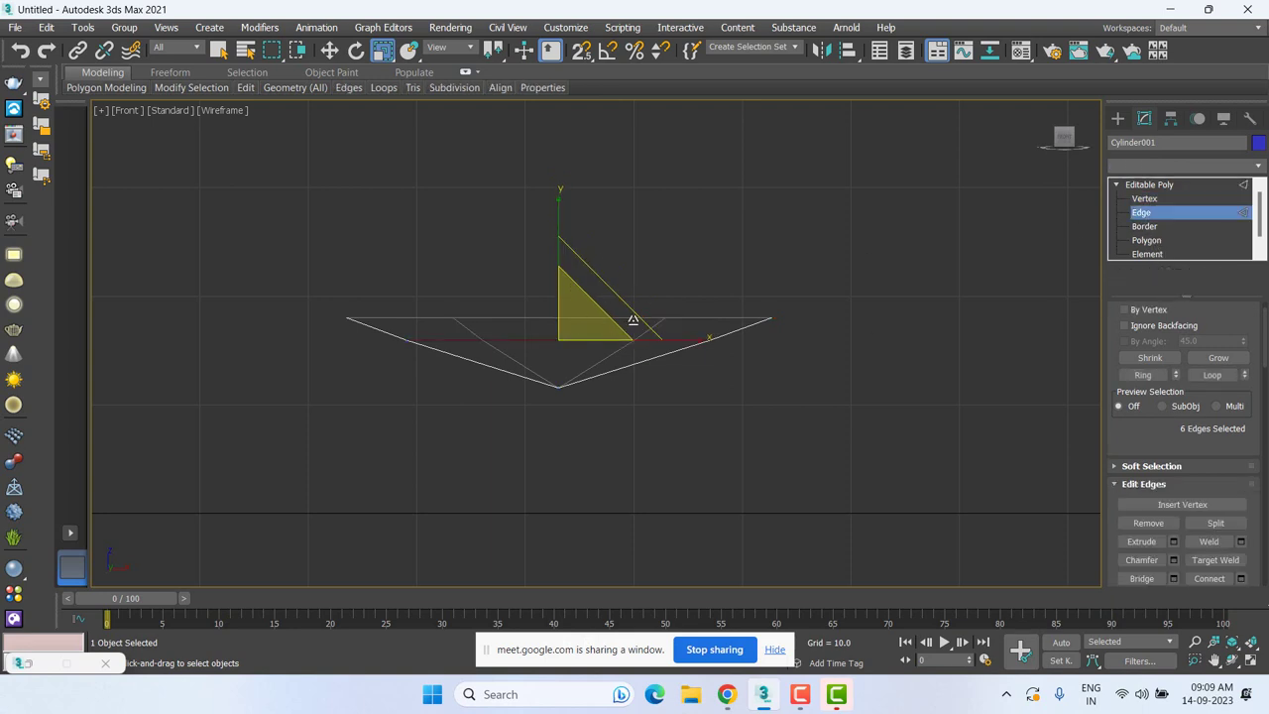
middle_click_drag(670, 333, 710, 269, "alt")
left_click(710, 269)
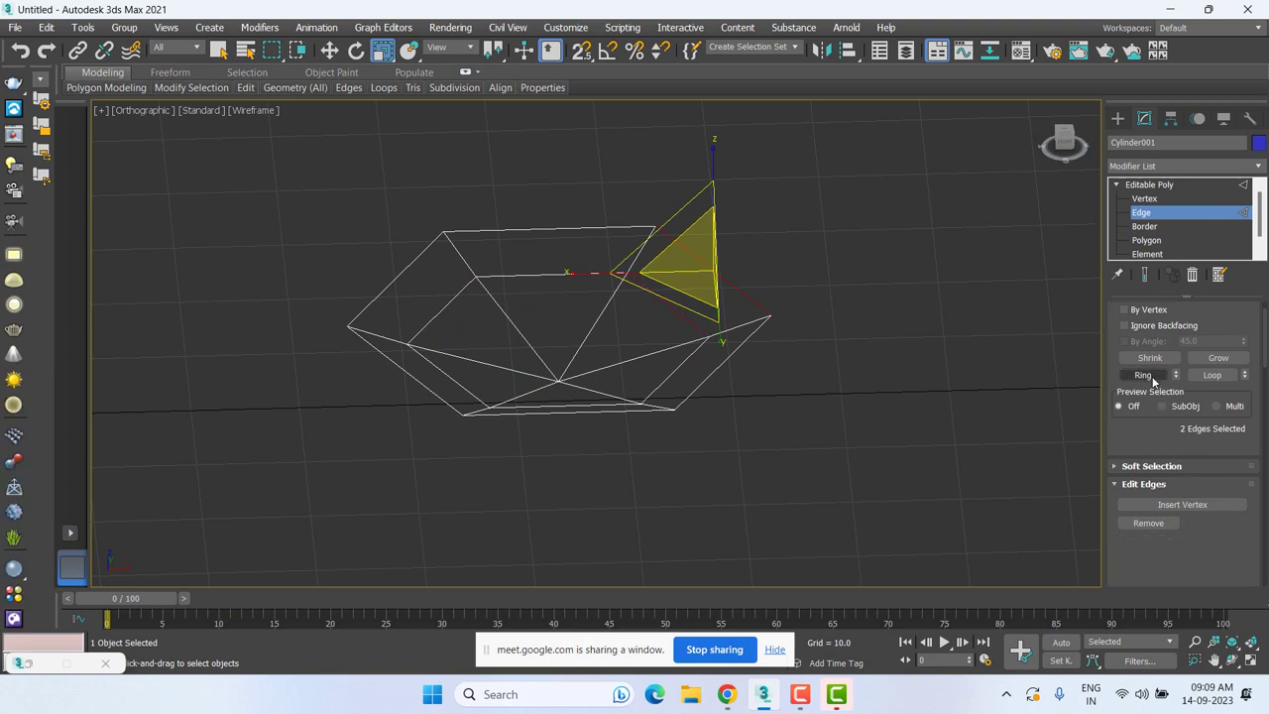
left_click(608, 236, "ctrl")
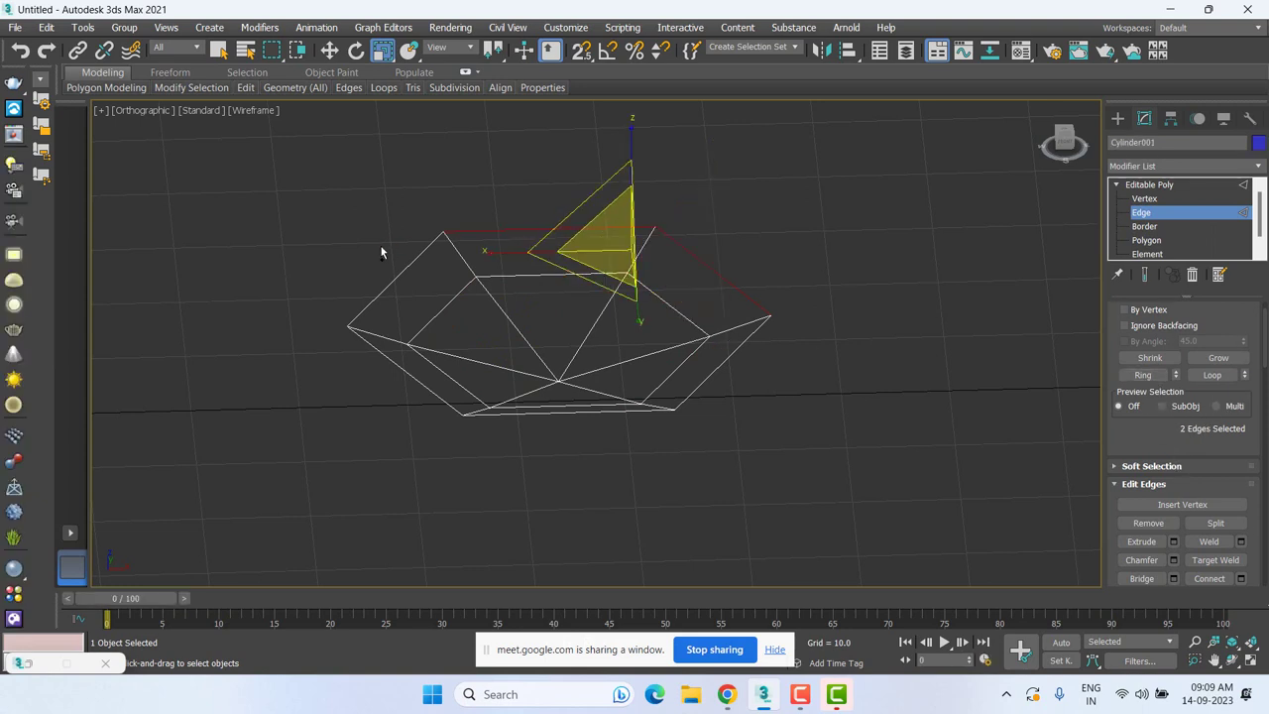
left_click(397, 281, "ctrl")
left_click(407, 376, "ctrl")
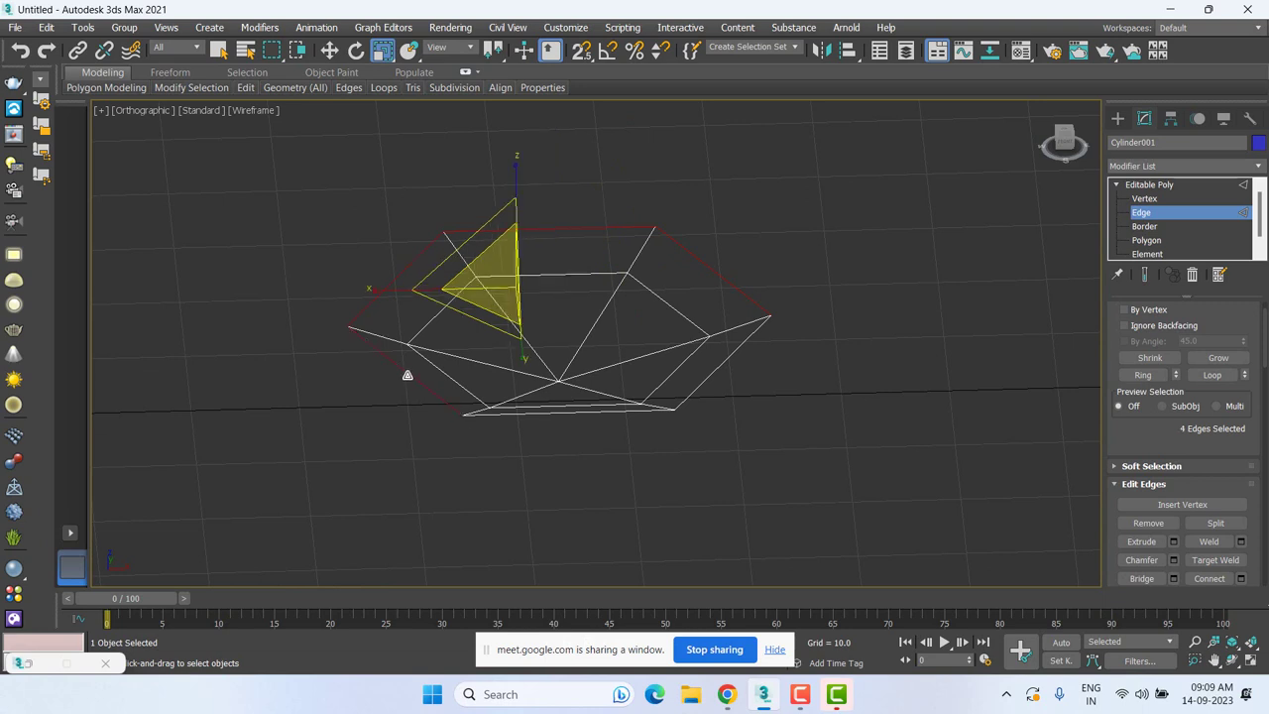
left_click(535, 420, "ctrl")
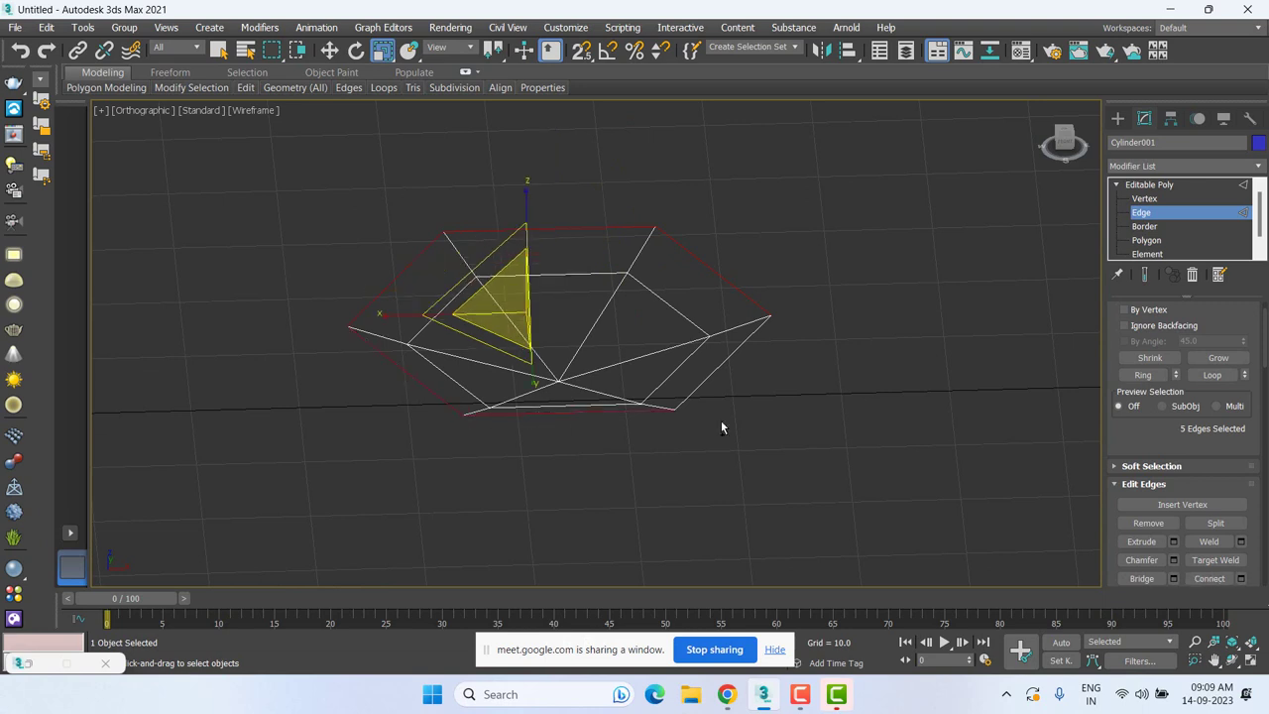
left_click(745, 357, "ctrl")
Shift-move the rim edges up into a new band and scale them outward.
key("f")
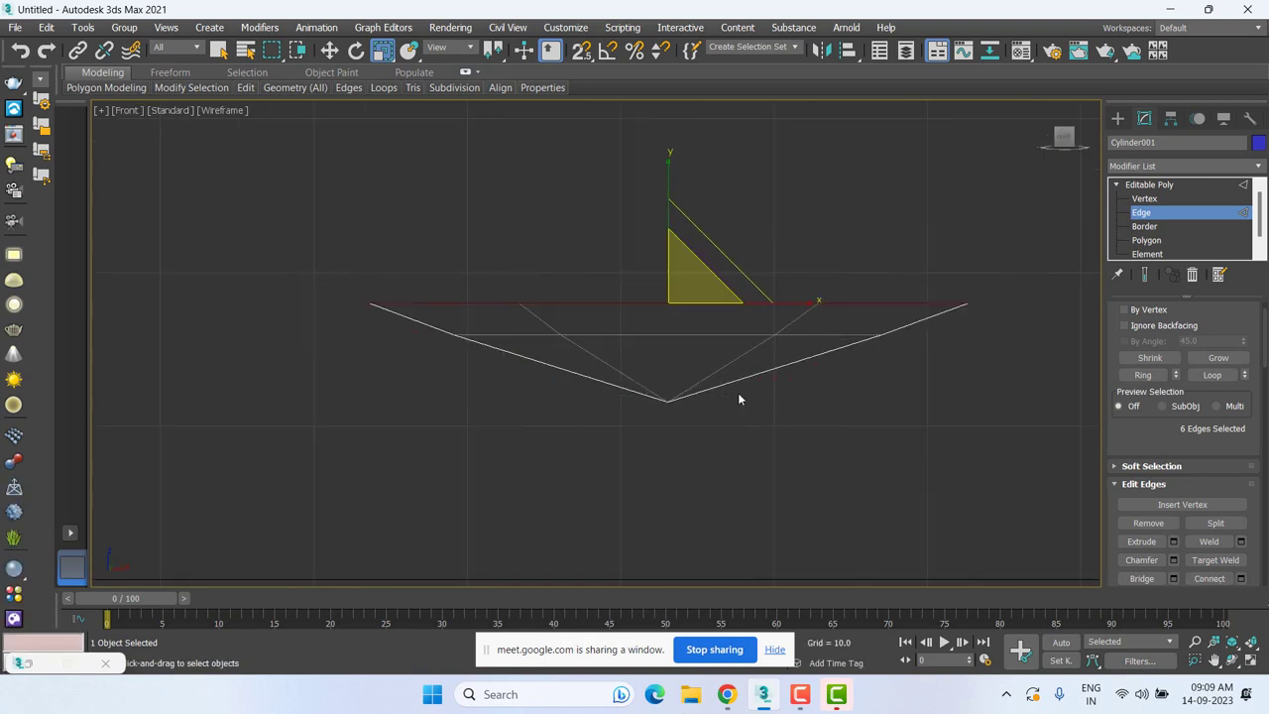
key("w")
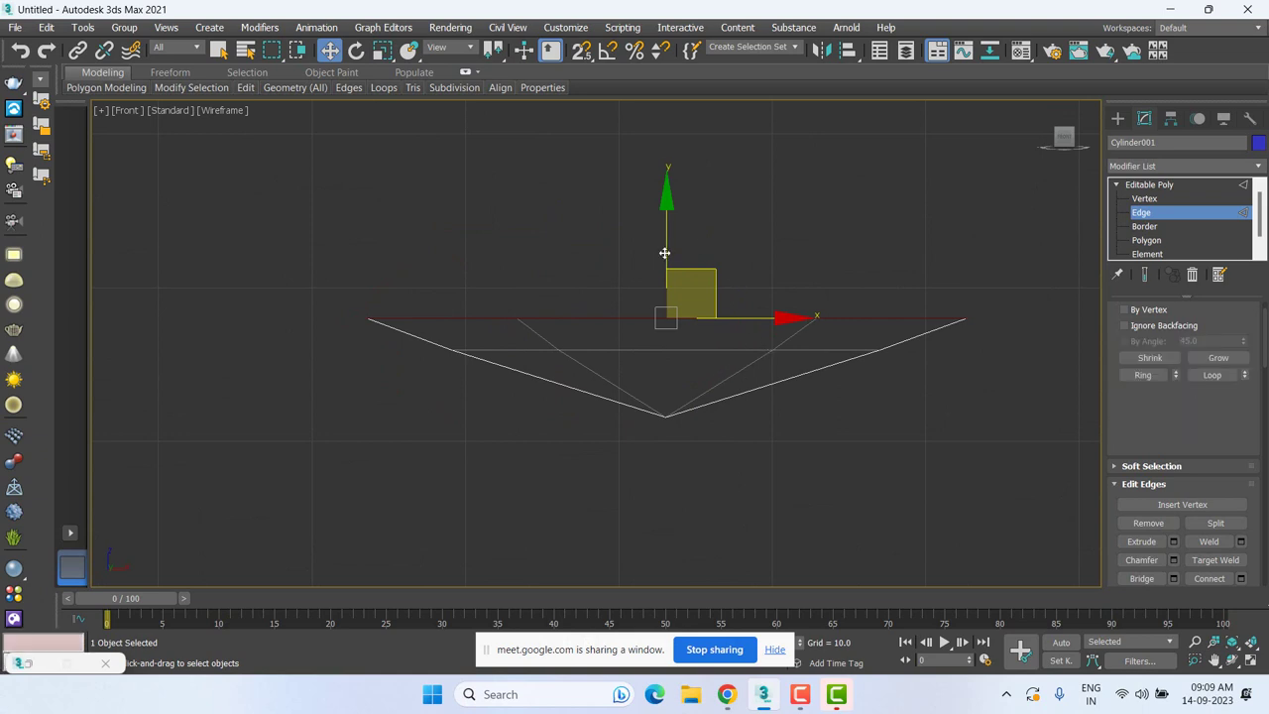
left_click_drag(666, 254, 666, 224)
key("r")
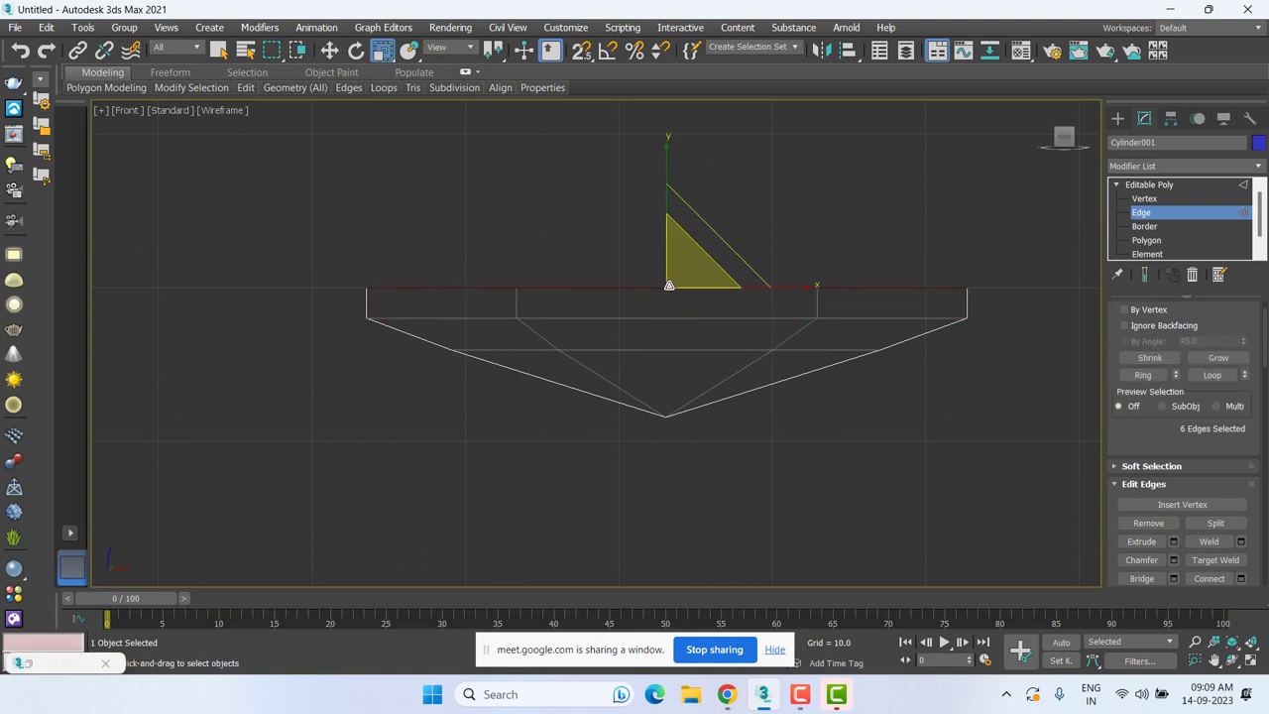
left_click_drag(674, 285, 669, 266)
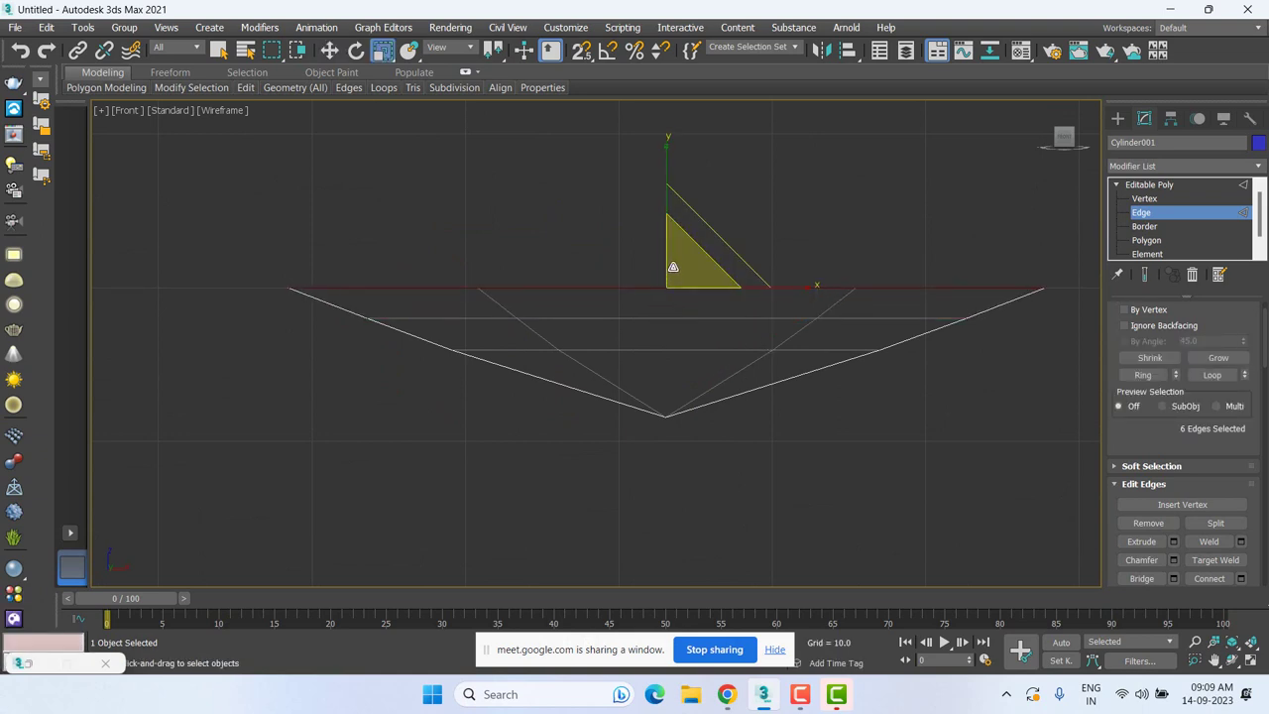
Check the dish from the Top and Front views, then return to Edge level.
key("t")
scroll(693, 359, "up", 2)
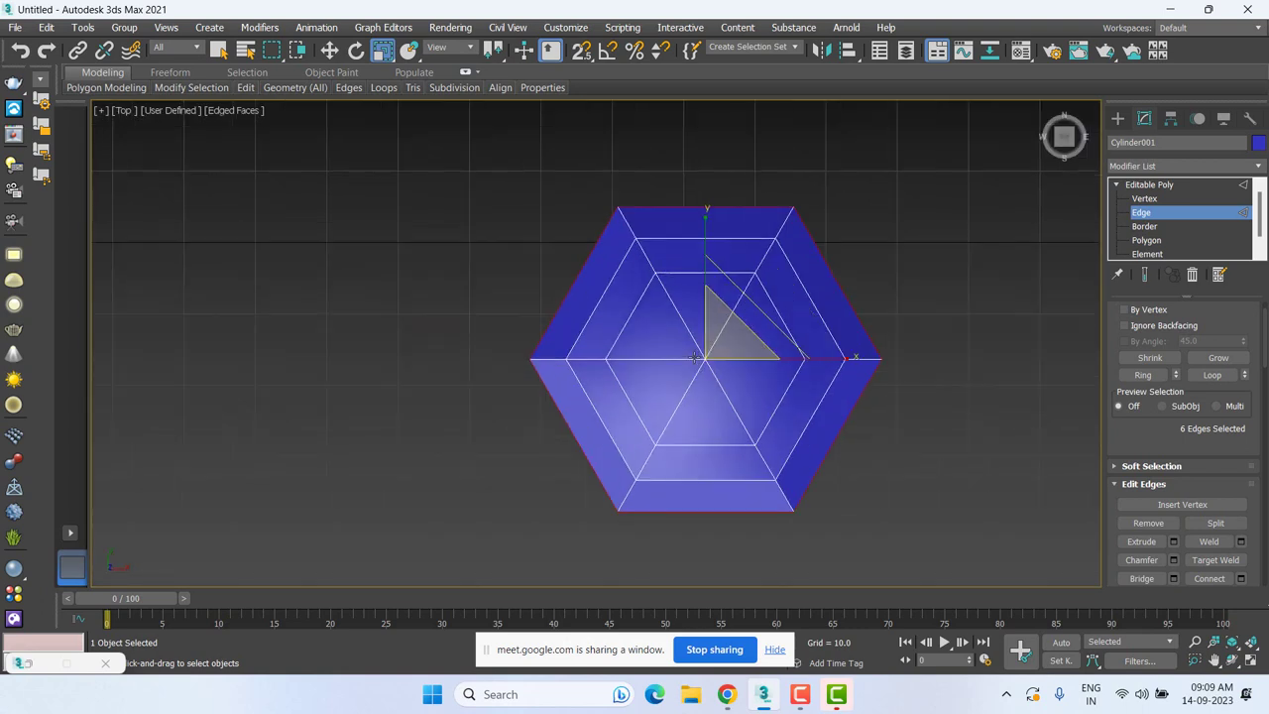
left_click(1145, 199)
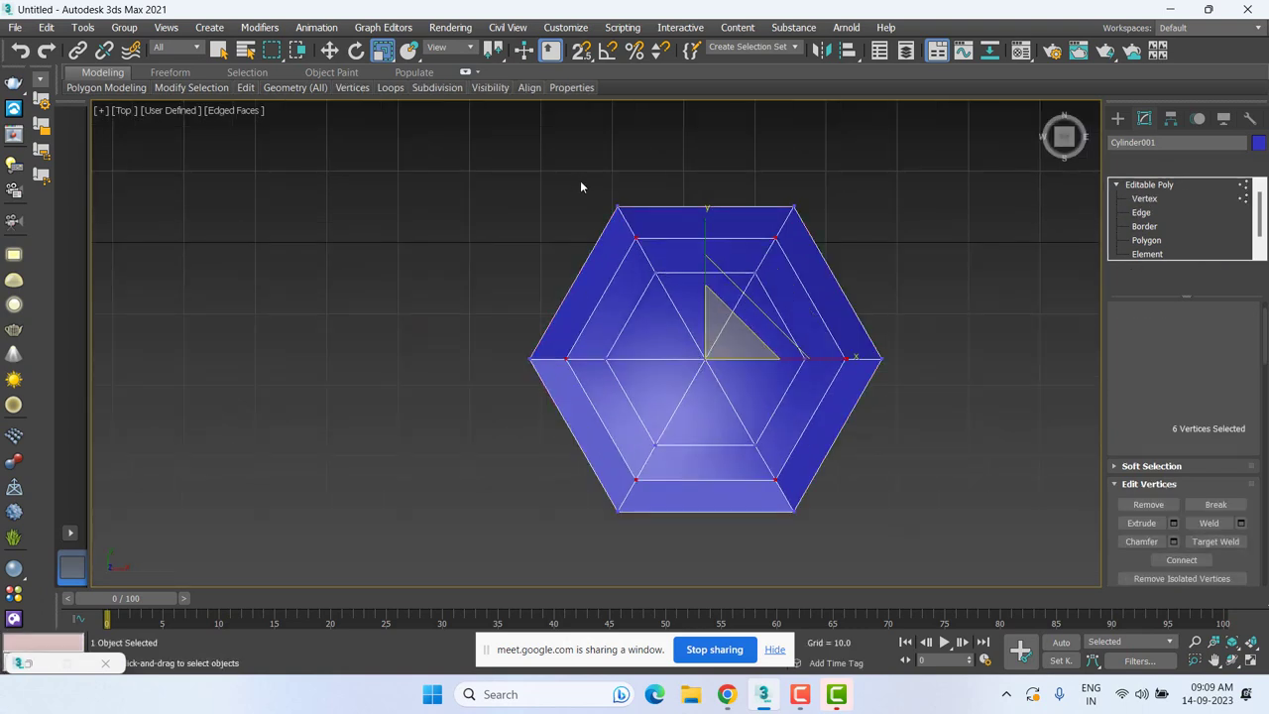
mouse_move(579, 181)
left_mouse_down()
mouse_move(628, 216)
mouse_move(671, 187)
left_mouse_up()
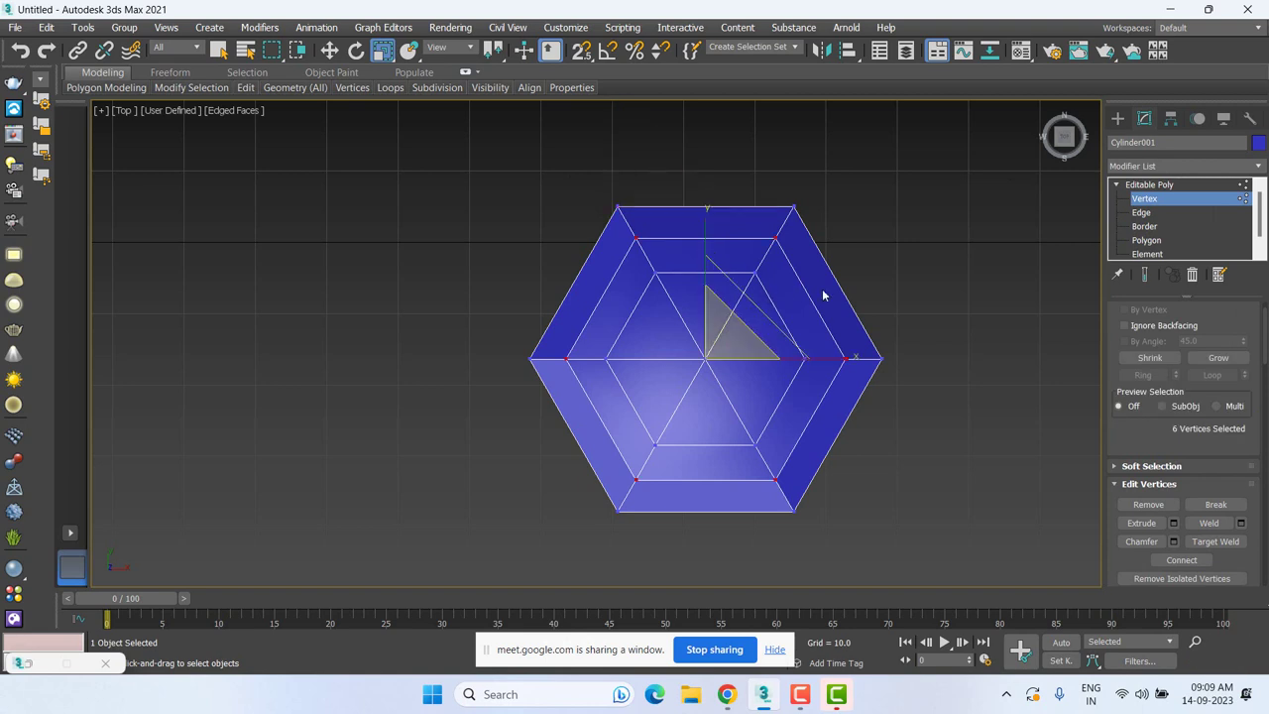
key("f")
left_click(1141, 212)
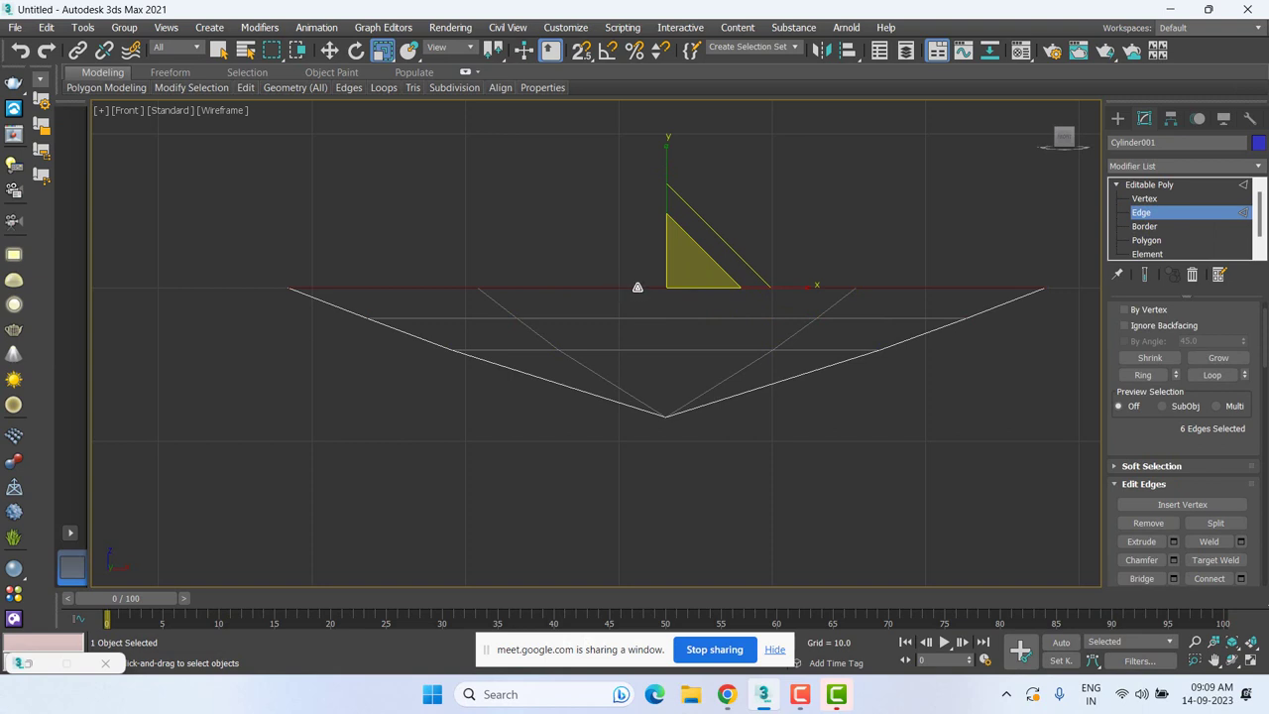
Shift-move the border edges up into another rim band and scale it outward in Front and Top views.
key("w")
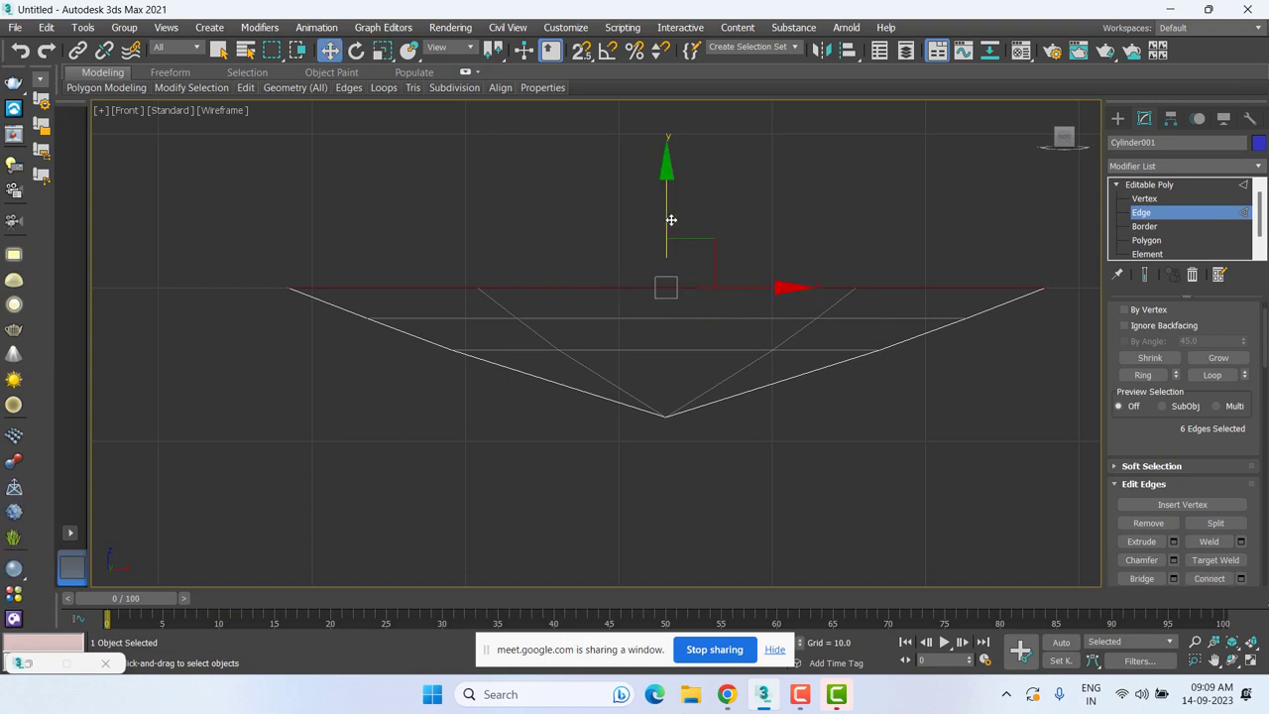
left_click_drag(667, 221, 667, 200, "shift")
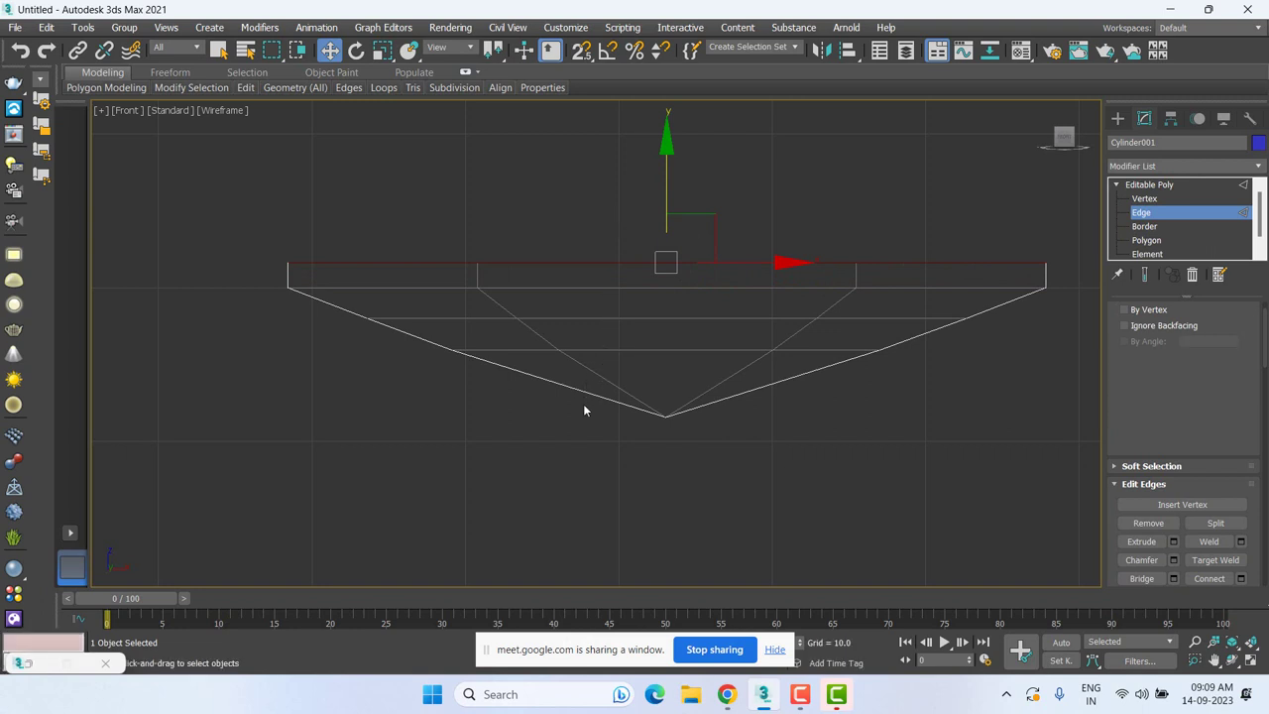
key("r")
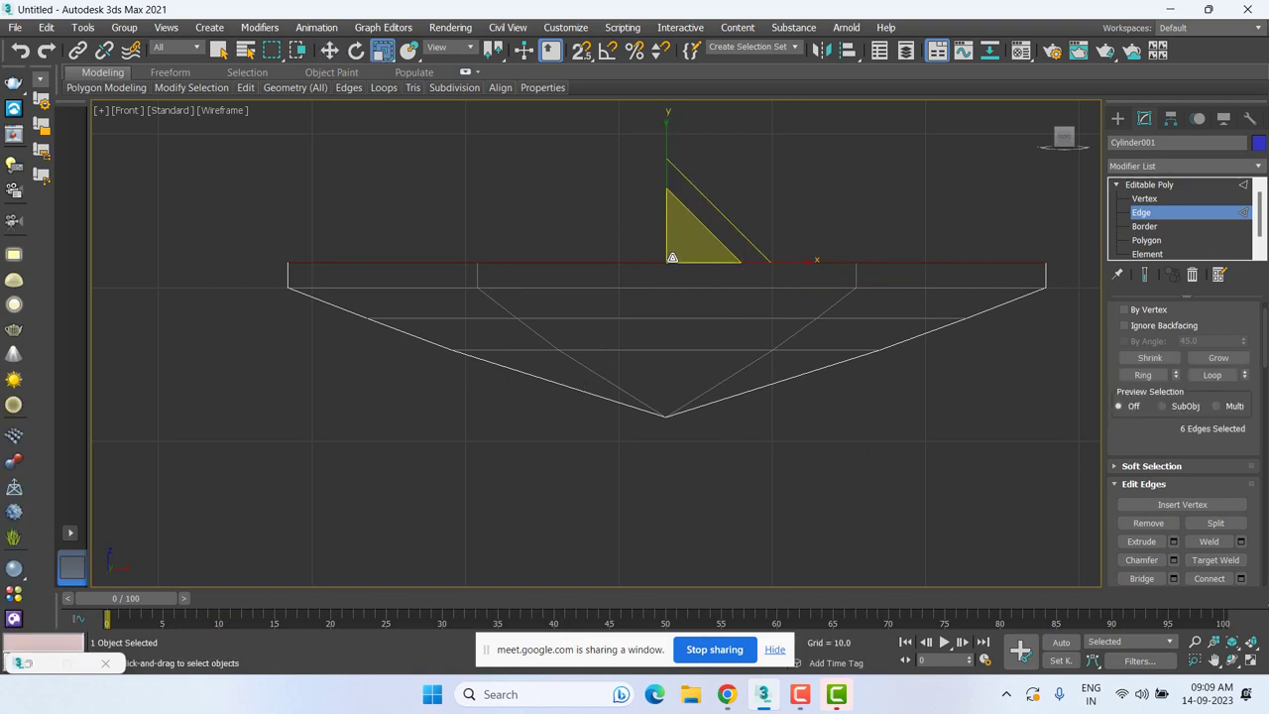
left_click_drag(672, 256, 674, 249)
key("t")
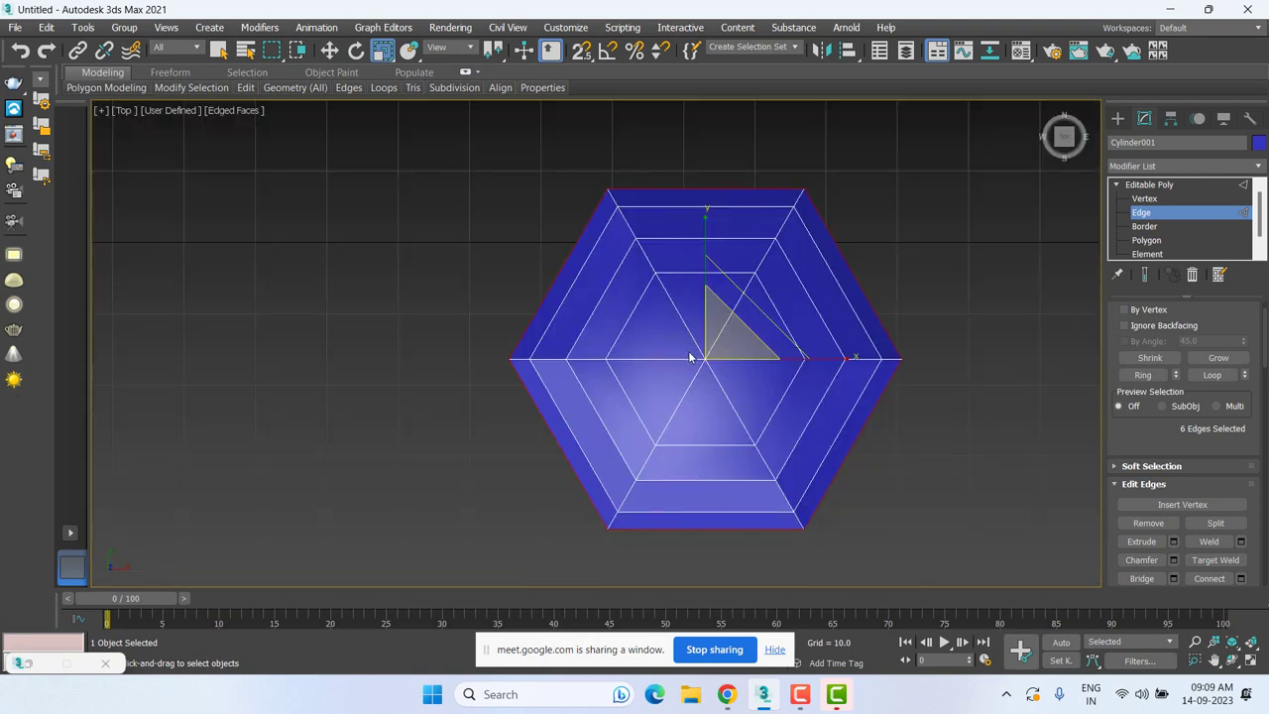
left_click_drag(709, 357, 708, 346)
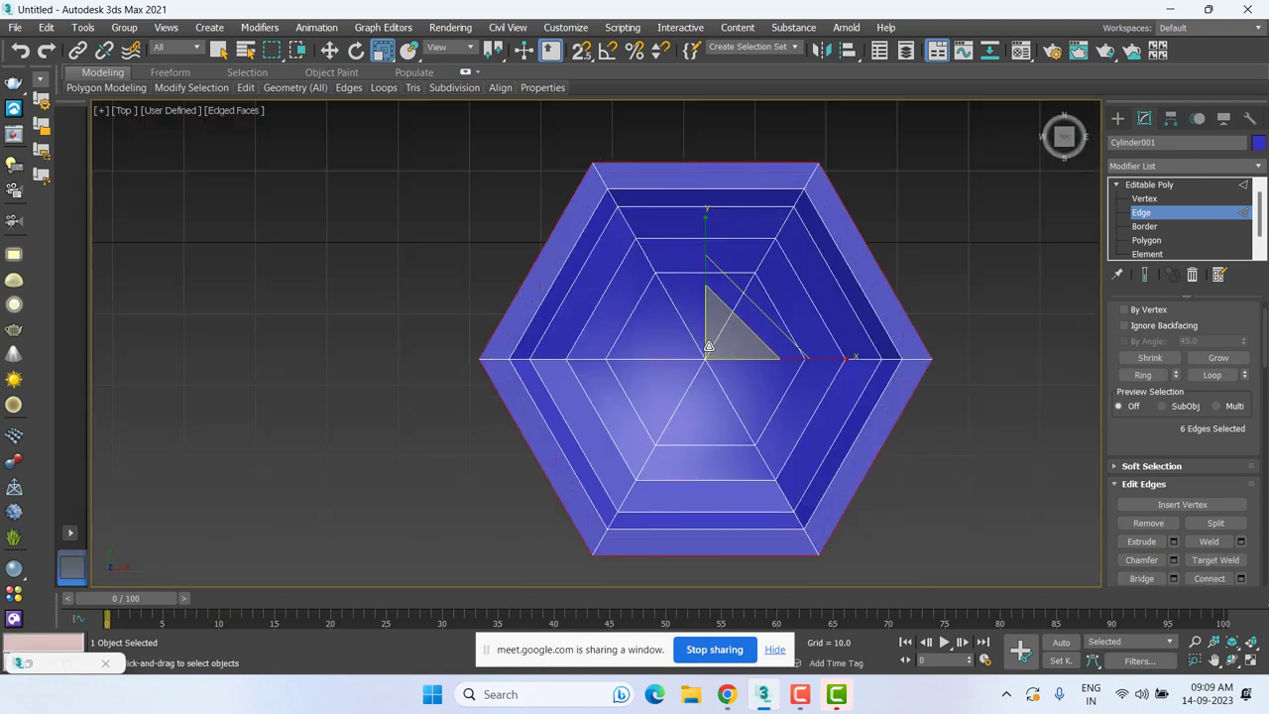
key("f")
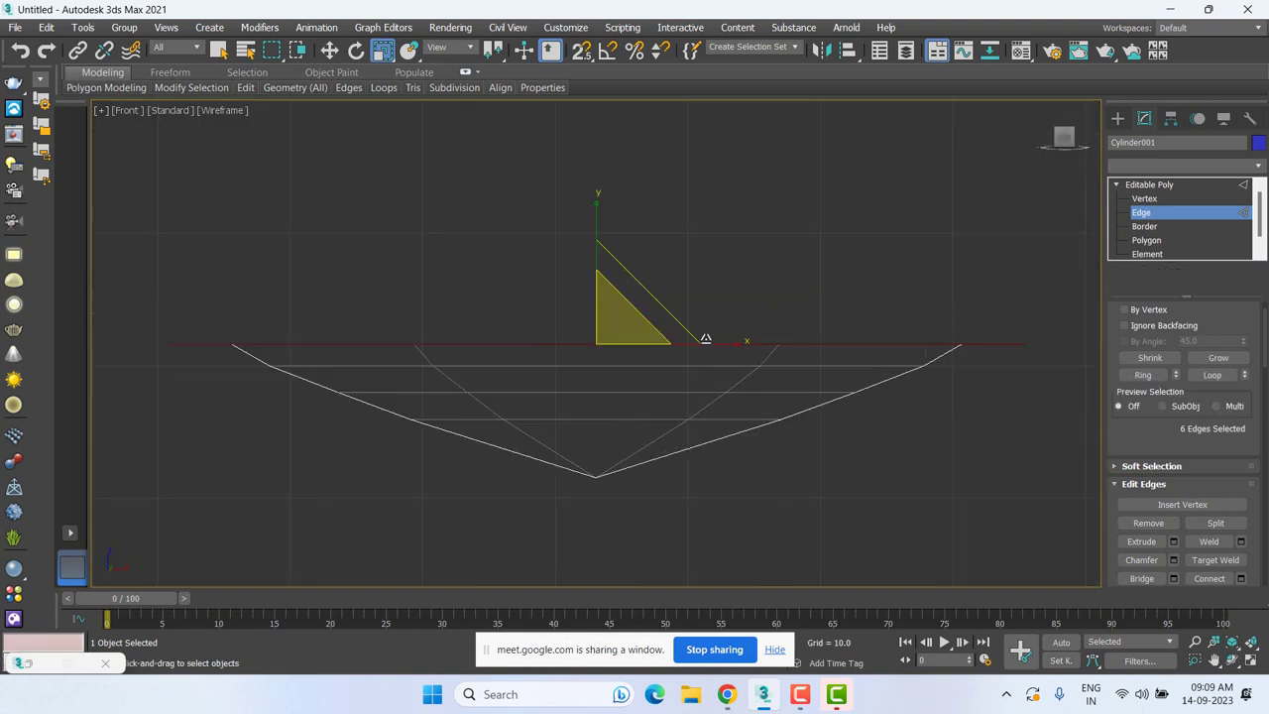
key("w")
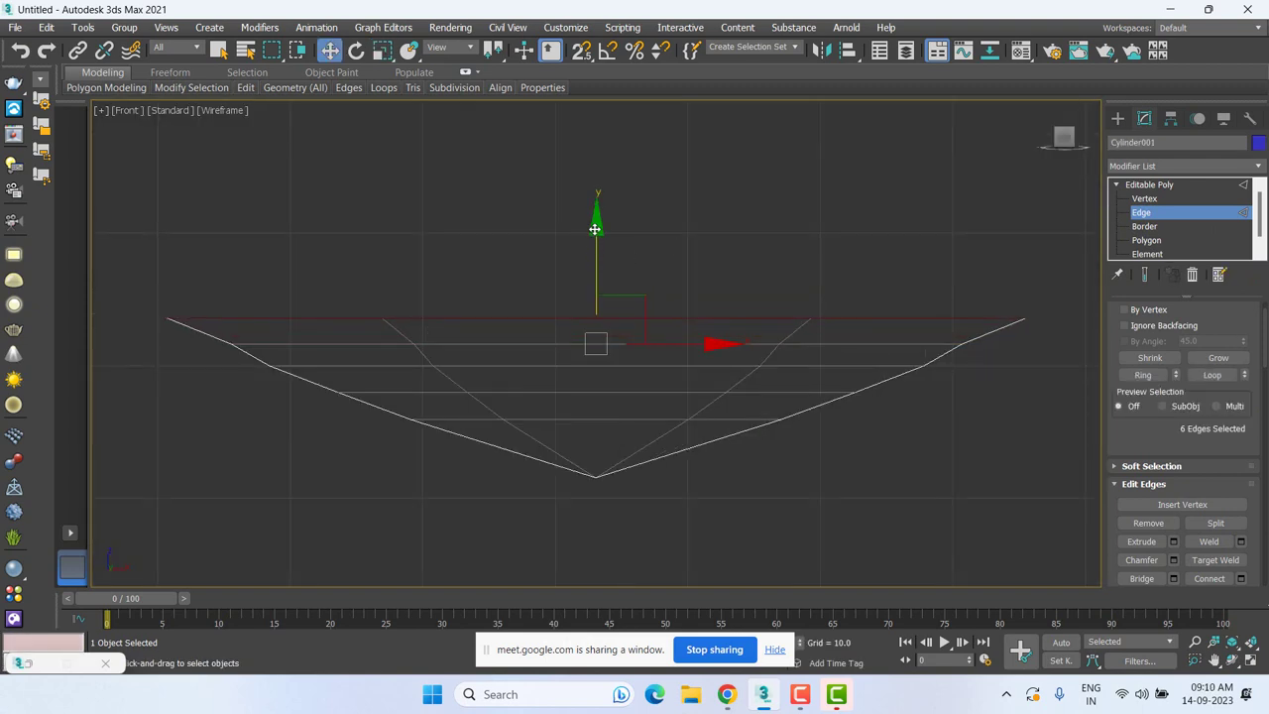
In Top view with snaps on, pull the rim's top-left and top-right corners out square.
key("t")
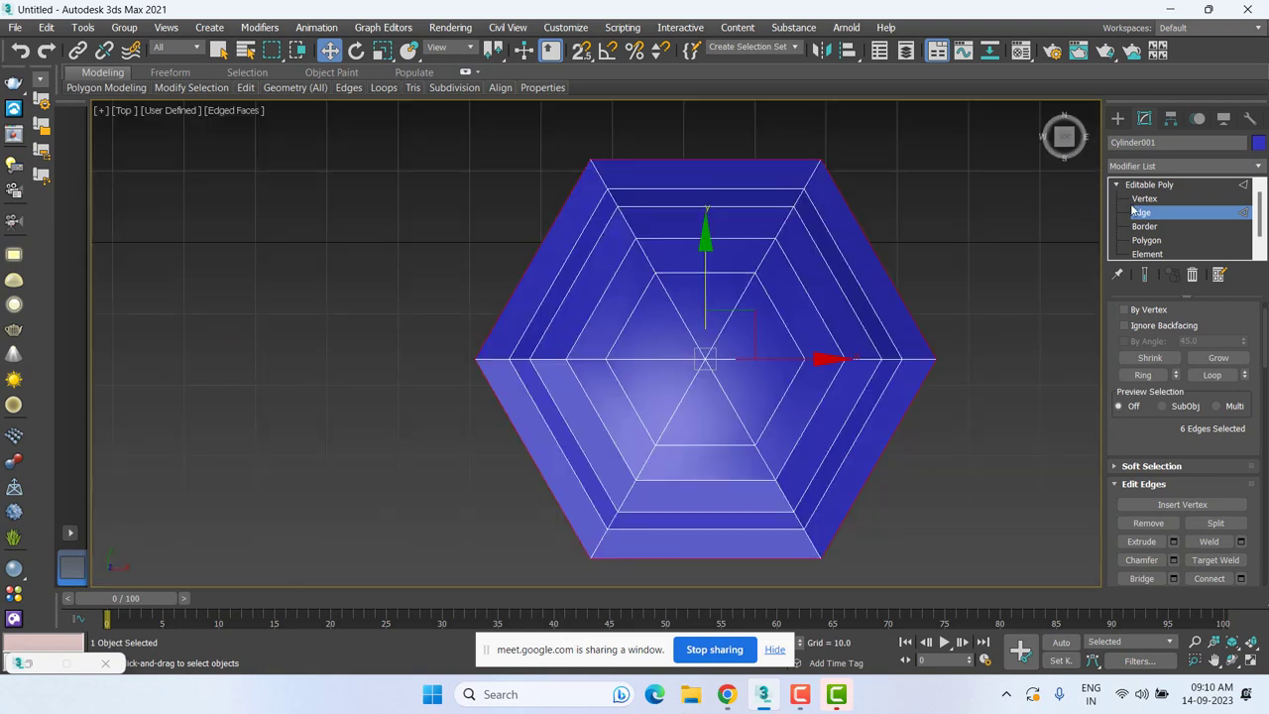
key("1")
left_click(591, 159)
key("e")
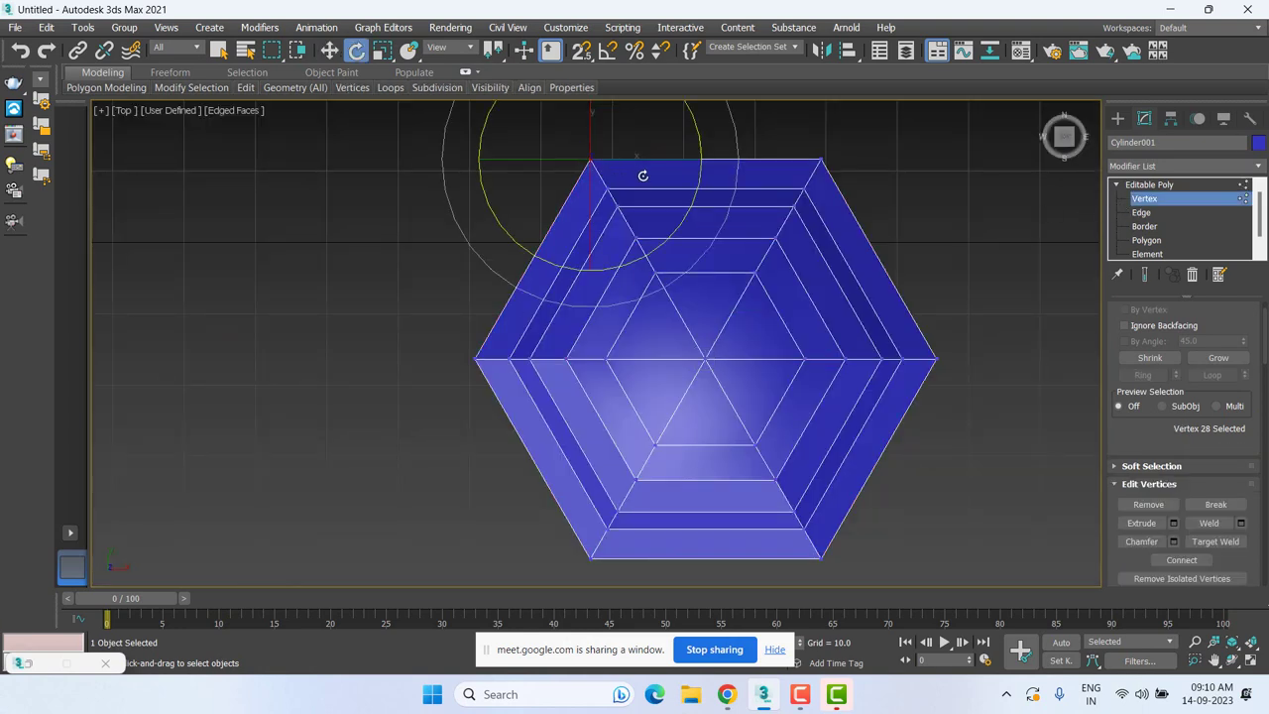
key("w")
left_click_drag(665, 156, 490, 344)
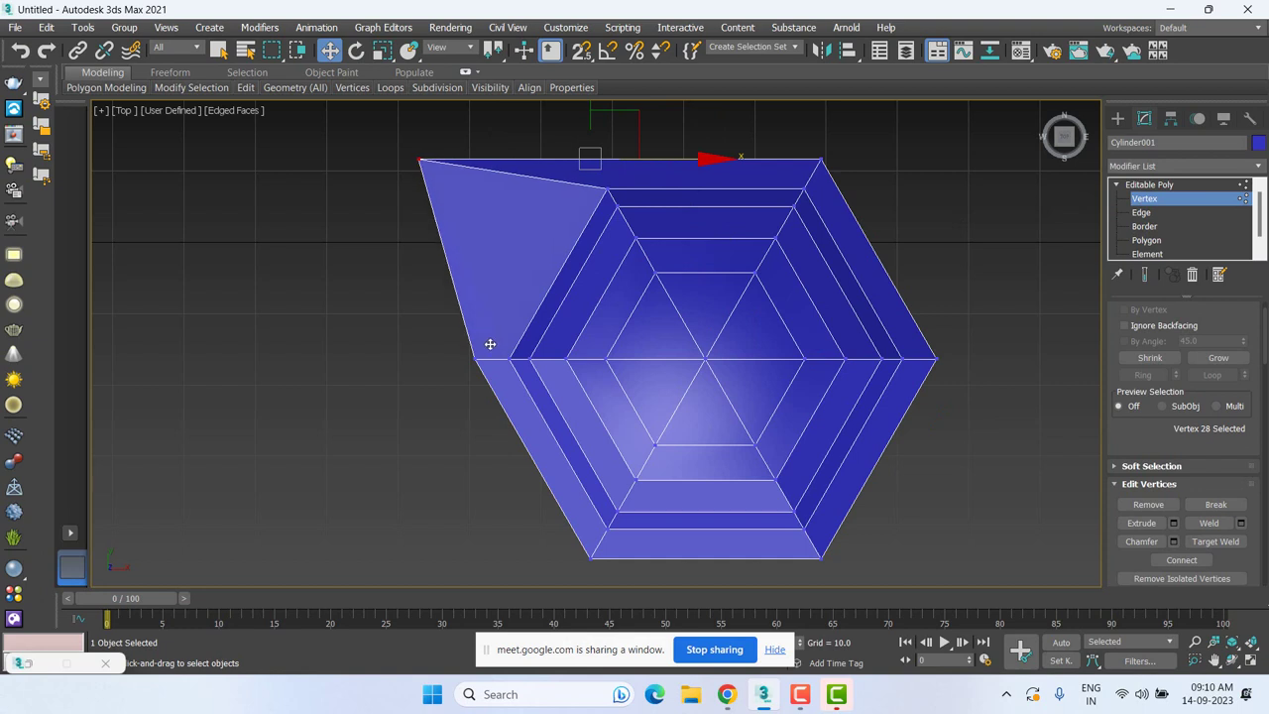
key("s")
left_click_drag(420, 159, 470, 361)
left_click_drag(912, 161, 936, 355)
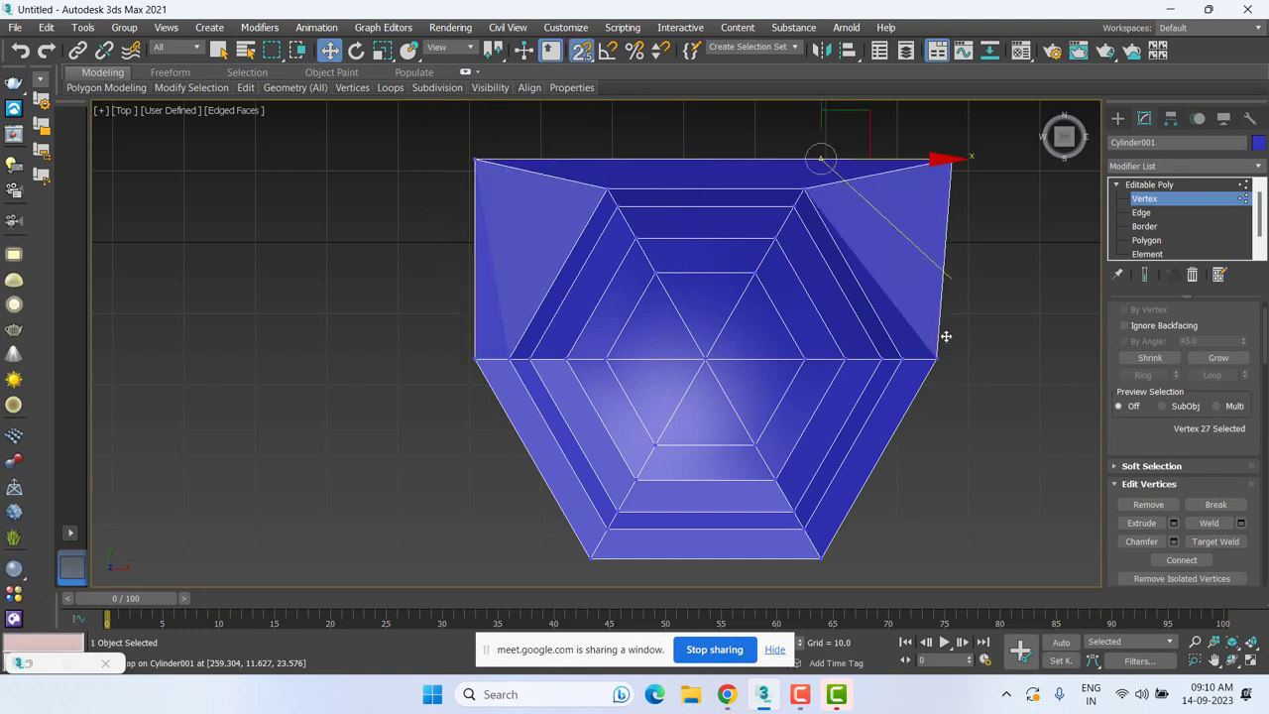
middle_click_drag(858, 235, 858, 247)
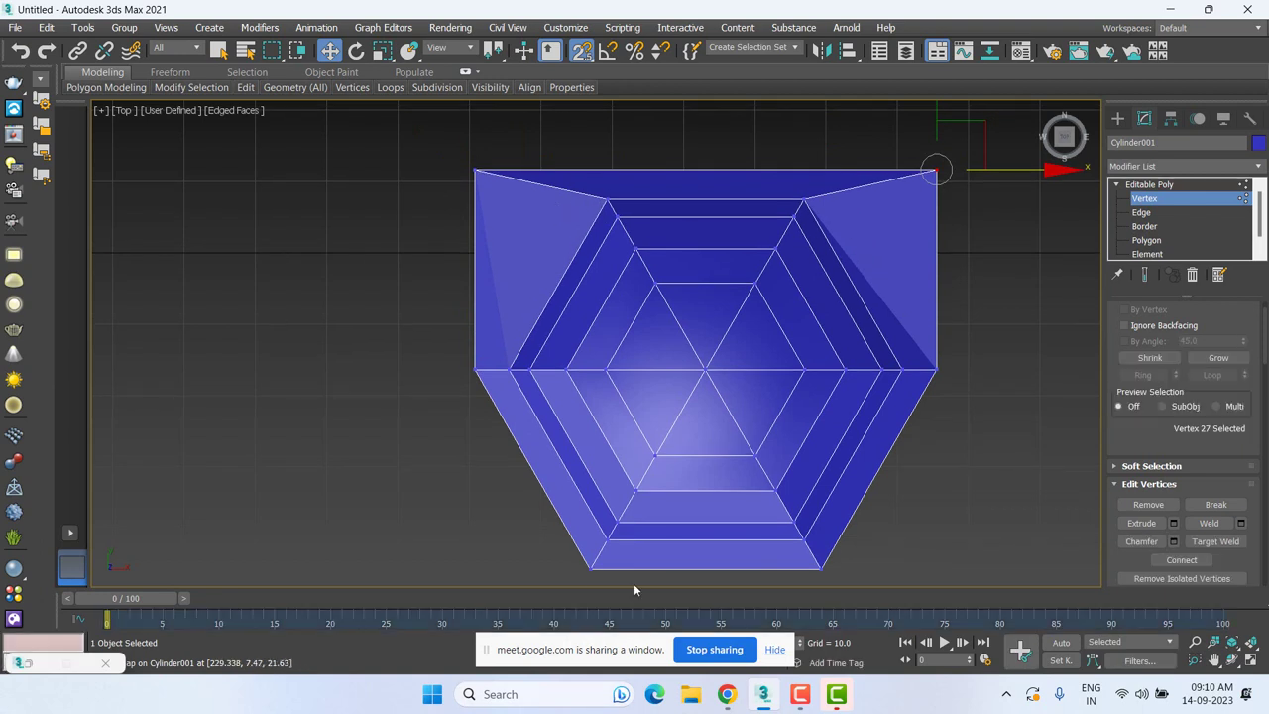
Square the bottom-left and bottom-right corners and raise the rim's top edge.
middle_click_drag(633, 583, 668, 446)
mouse_move(564, 498)
left_mouse_down()
mouse_move(662, 424)
mouse_move(514, 238)
left_mouse_up()
left_click_drag(805, 446, 882, 431)
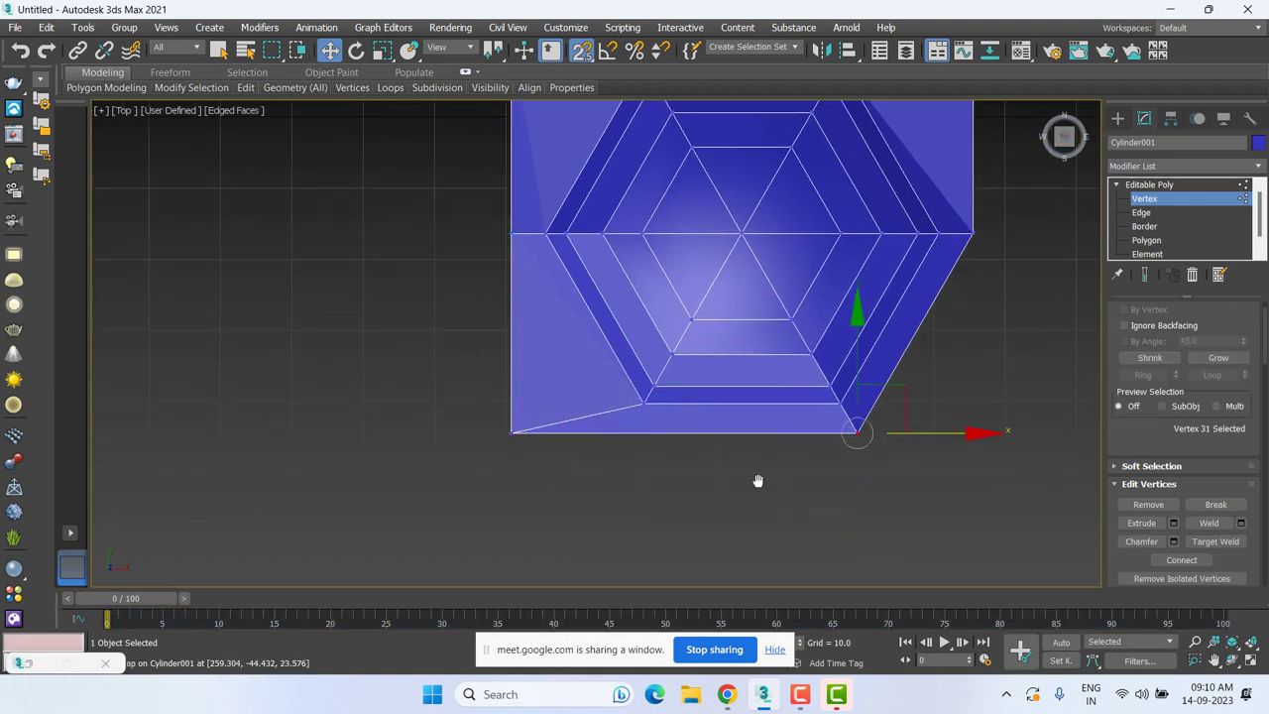
middle_click_drag(1000, 452, 827, 502)
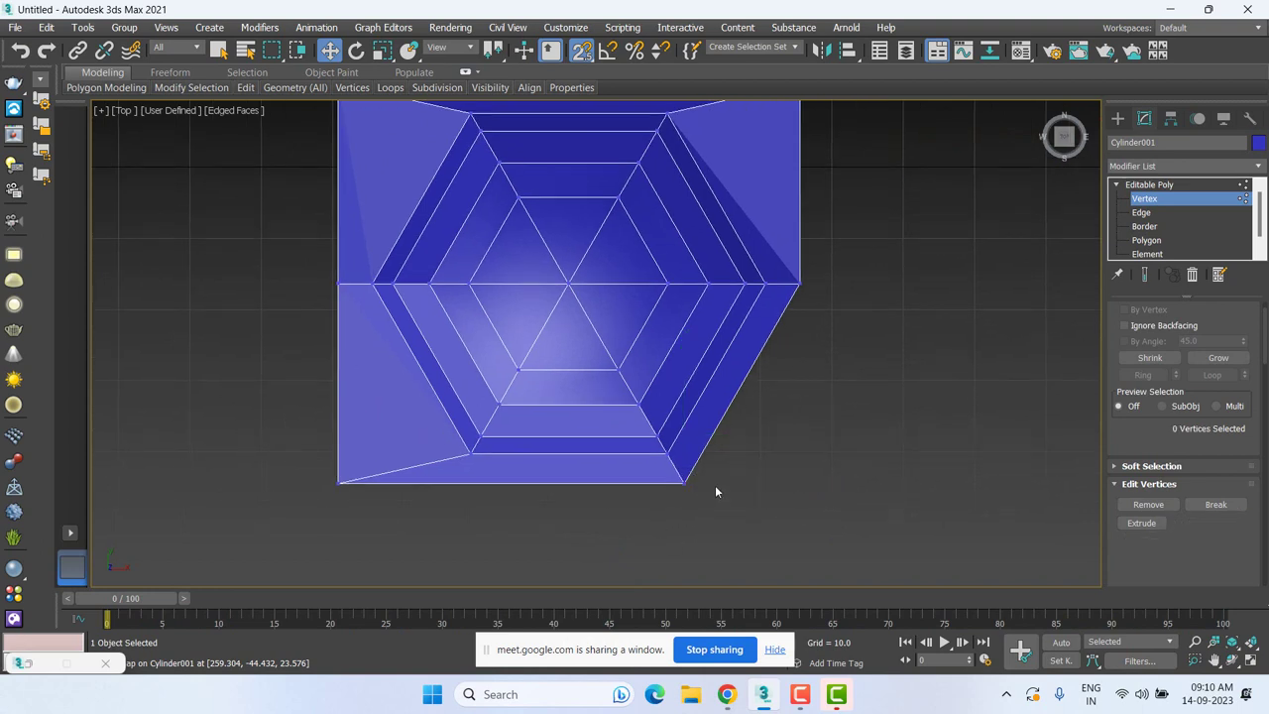
left_click_drag(773, 484, 808, 283)
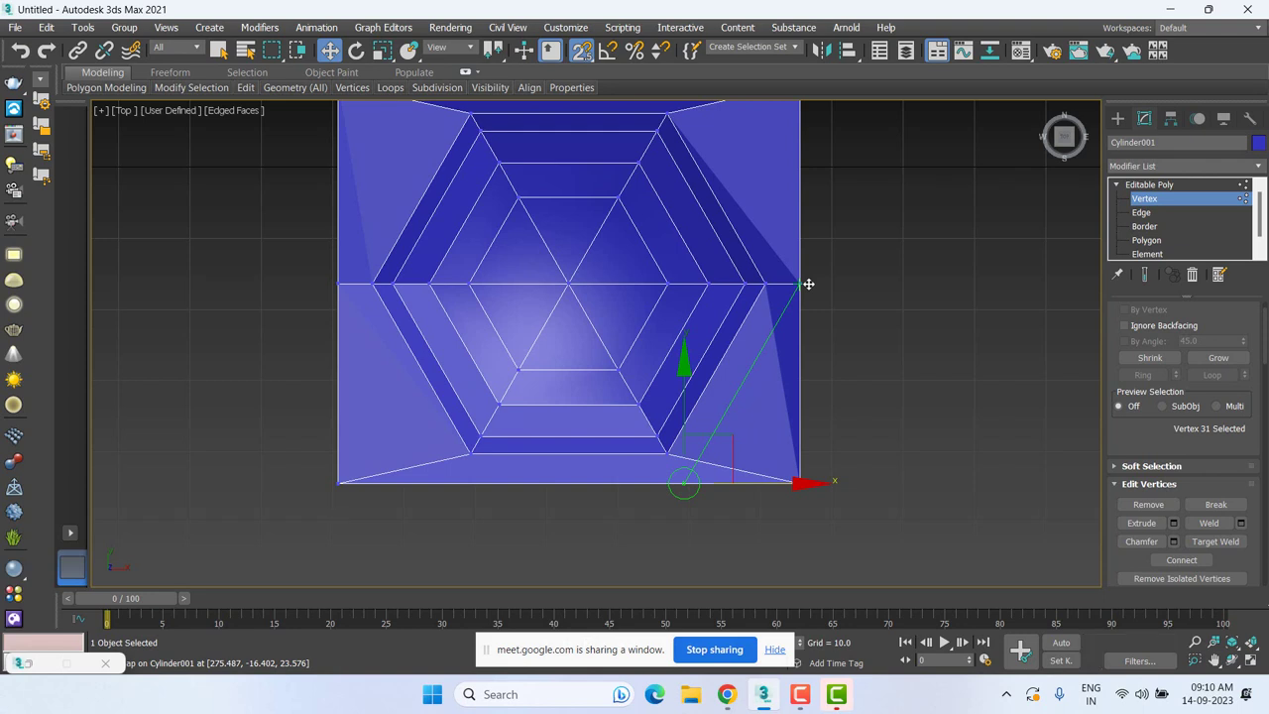
scroll(807, 283, "down", 2)
left_click(810, 211)
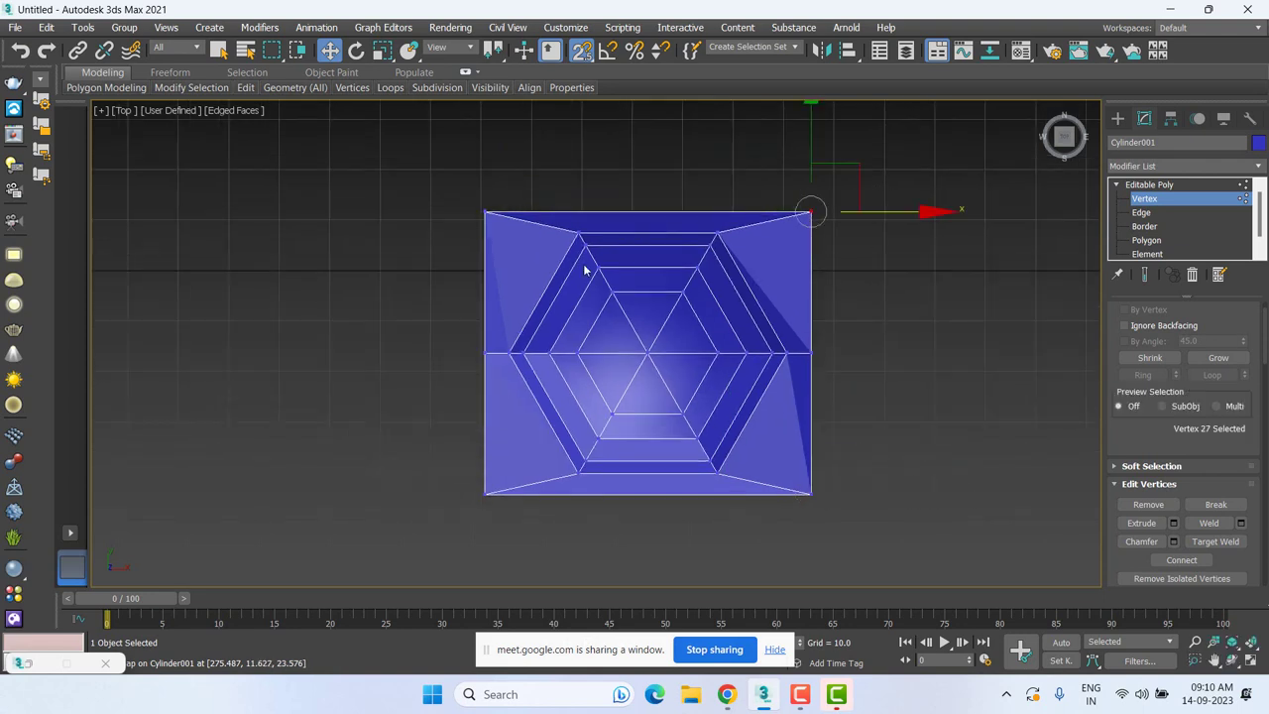
left_click_drag(446, 196, 852, 218)
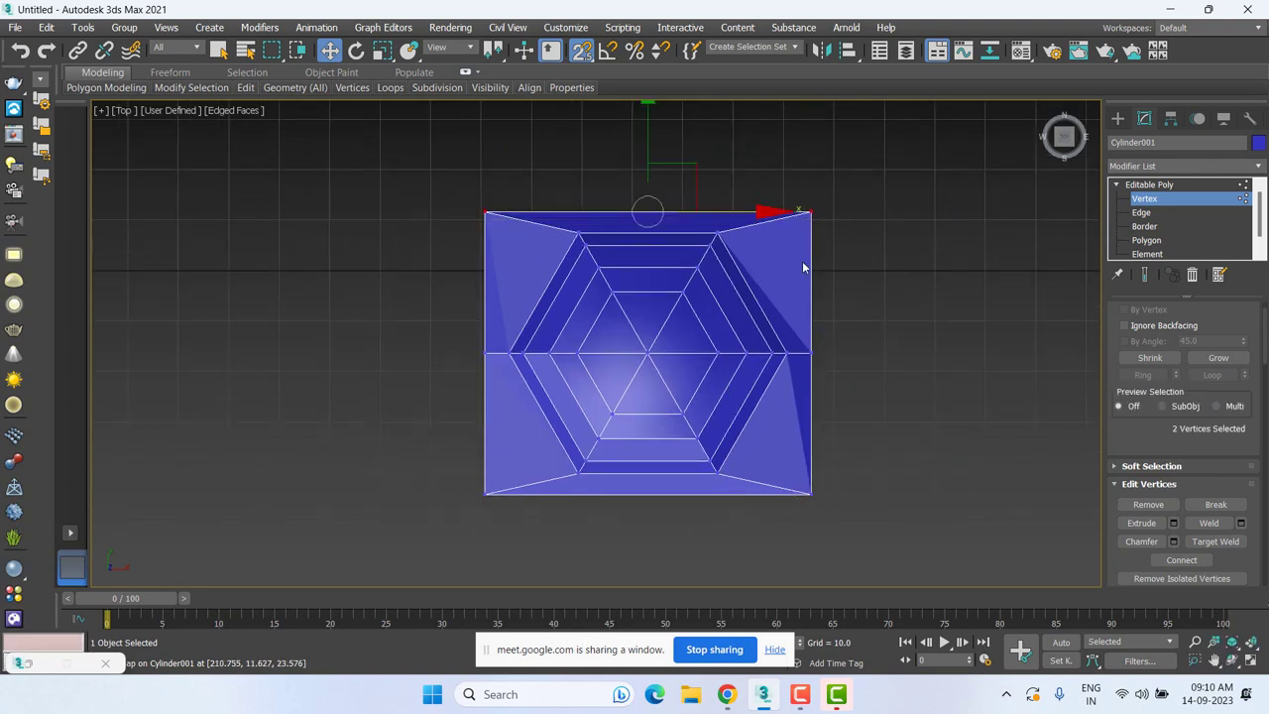
left_click_drag(648, 141, 663, 175)
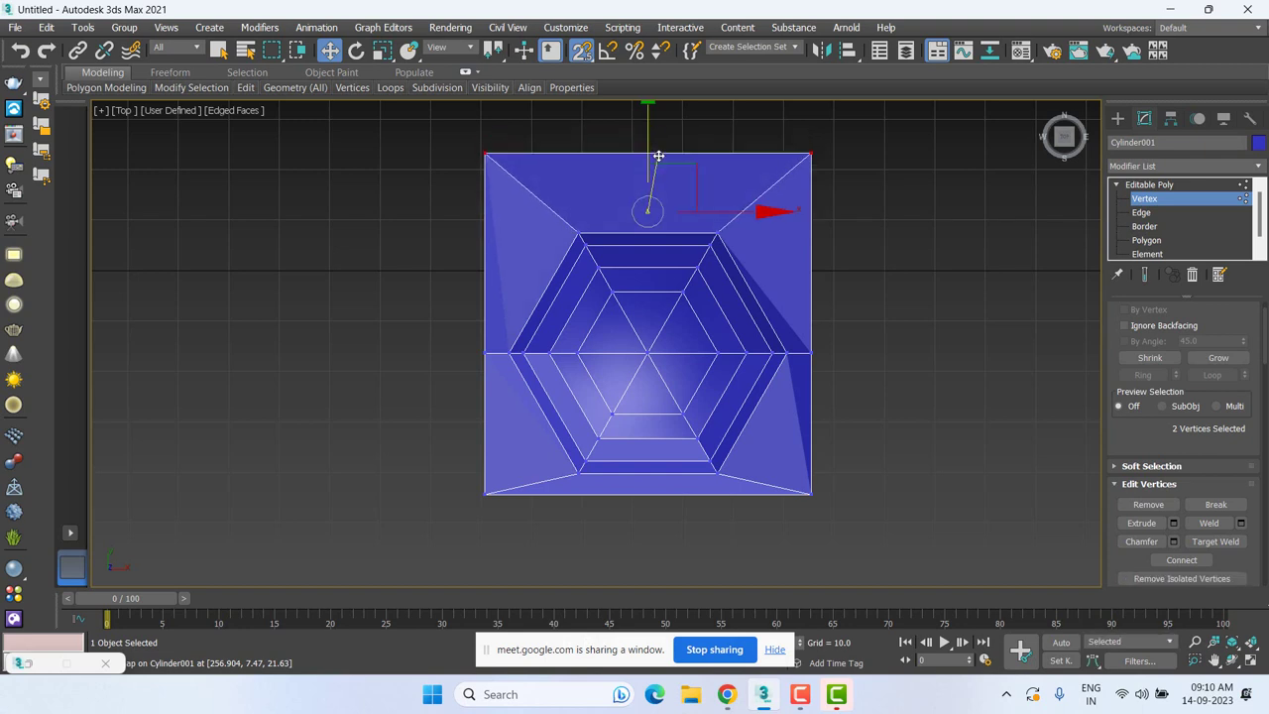
middle_click_drag(819, 489, 739, 484)
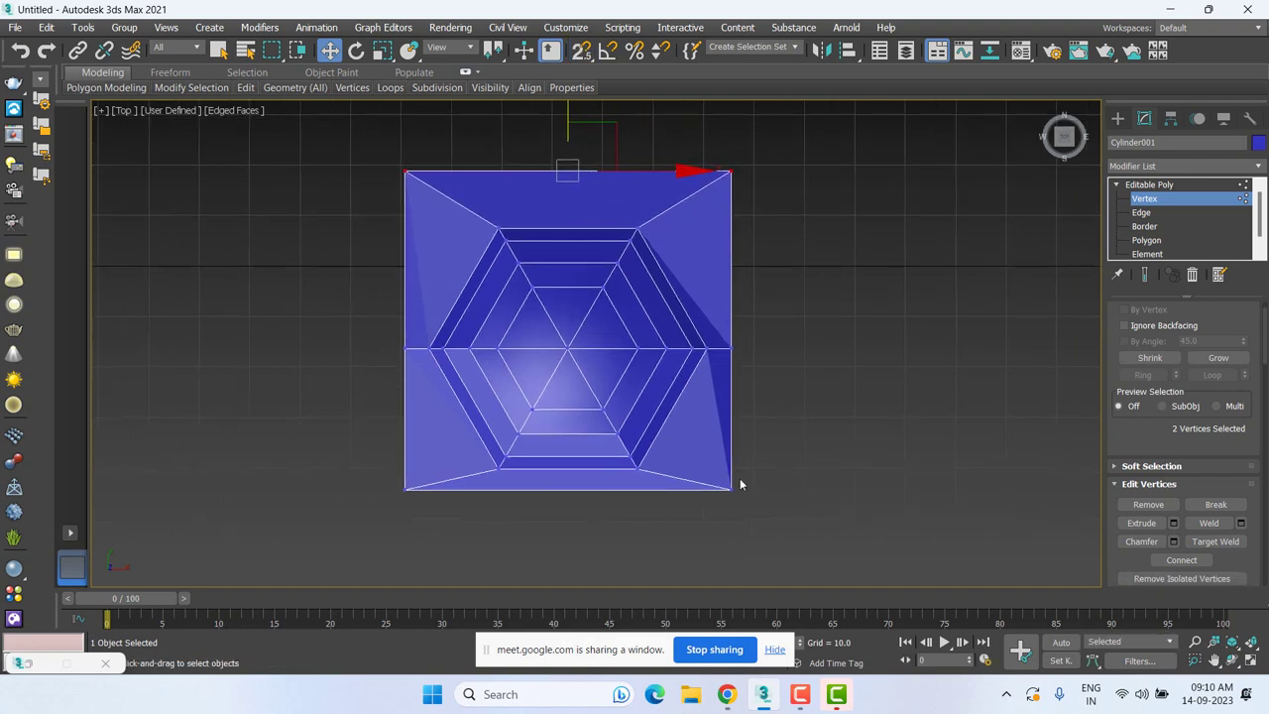
Exit Vertex level and orbit the dish in Perspective view.
left_click(1144, 198)
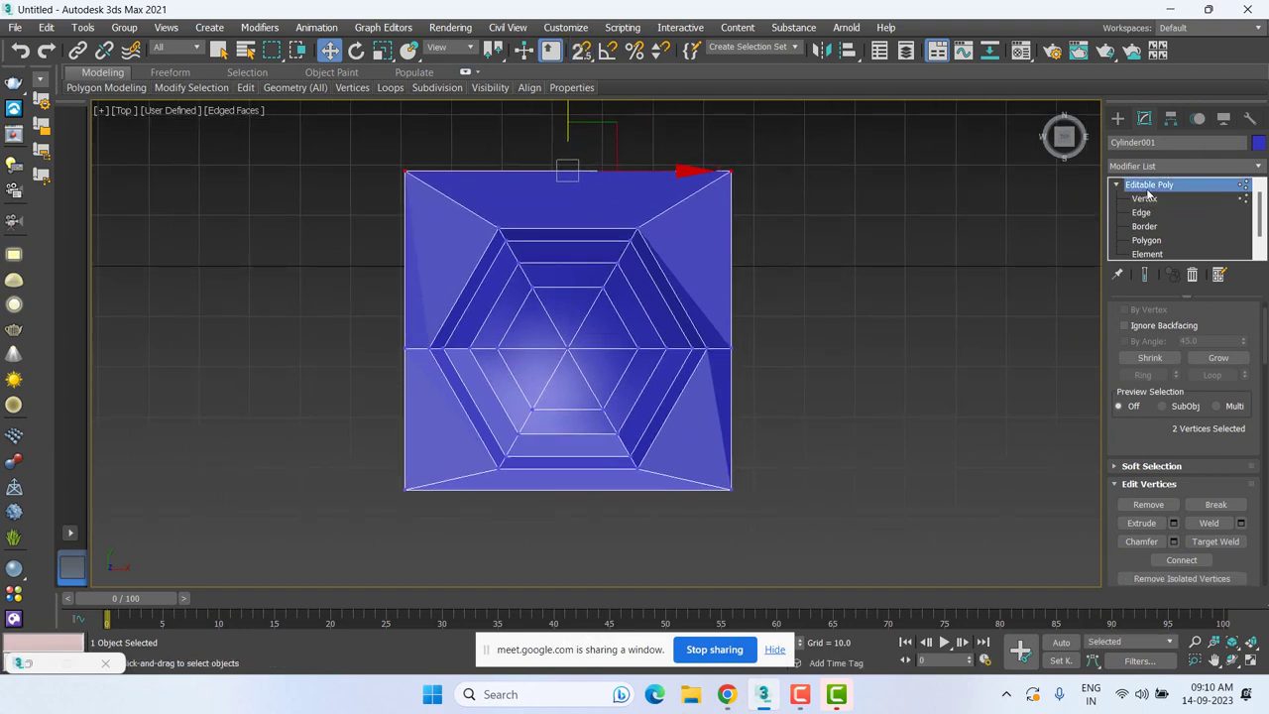
scroll(607, 327, "down", 2)
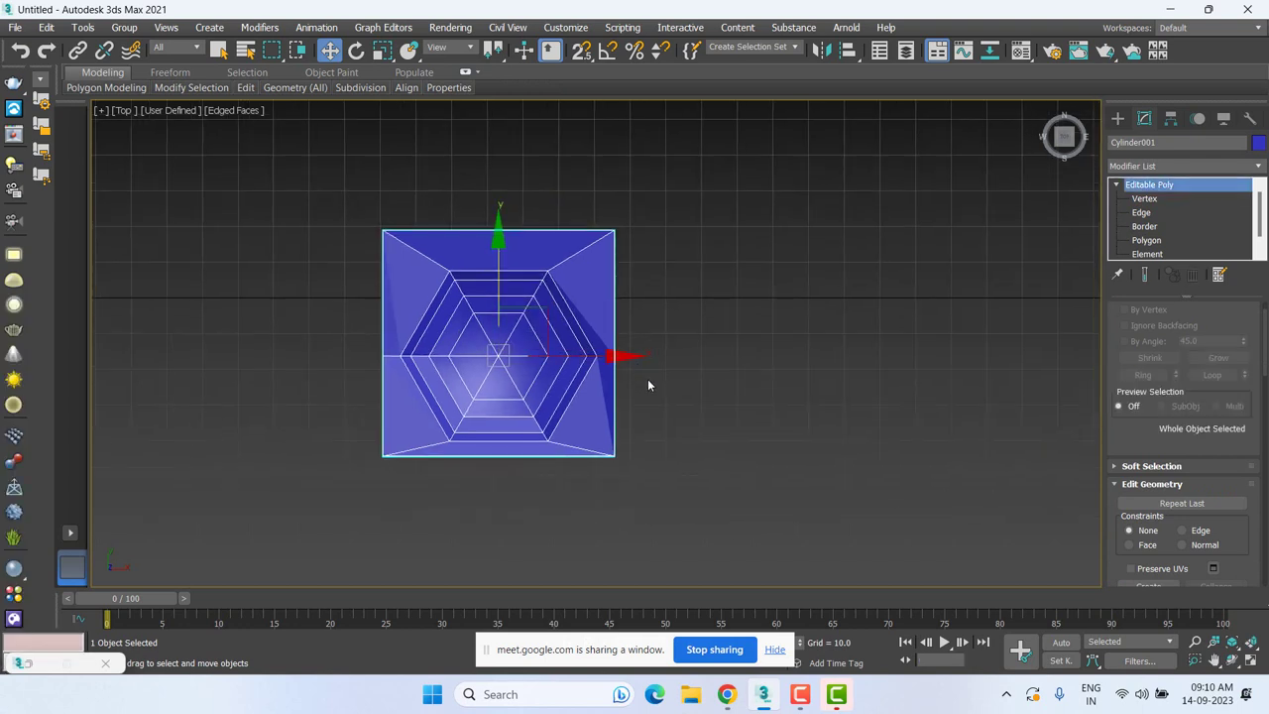
middle_click_drag(647, 375, 646, 371)
key("p")
scroll(645, 375, "up", 3)
middle_click_drag(663, 422, 703, 334, "alt")
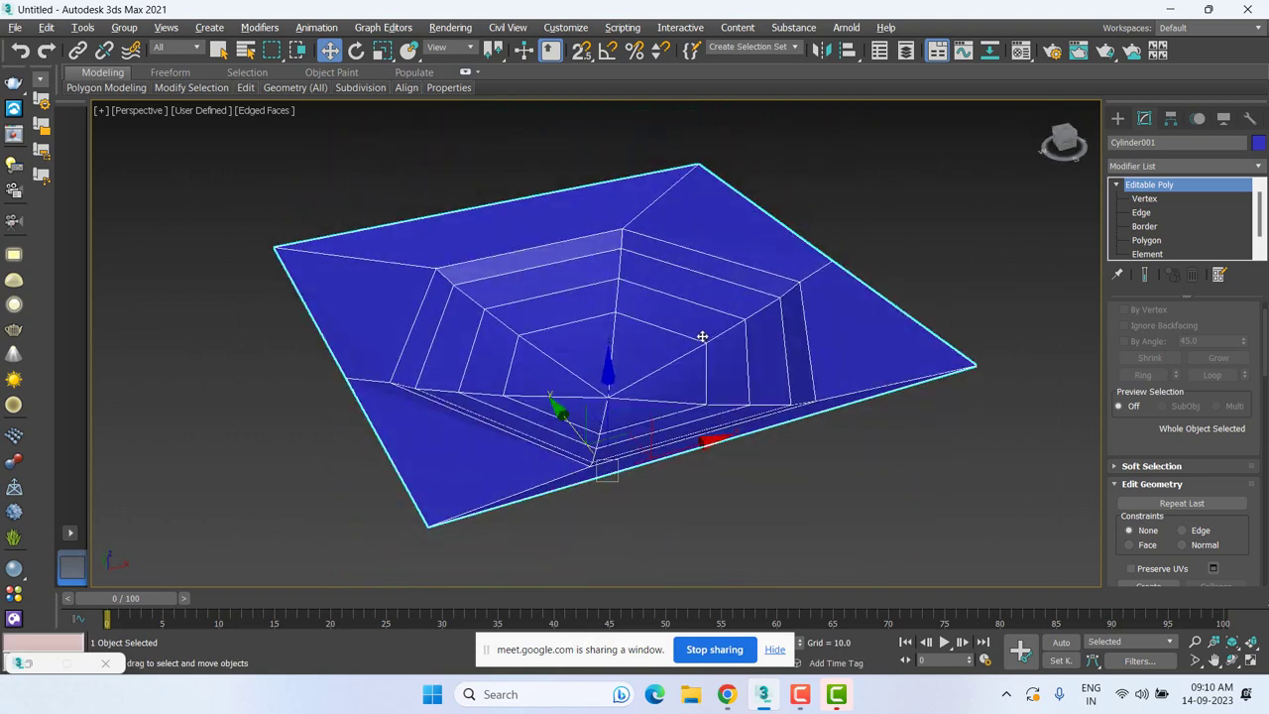
key("1")
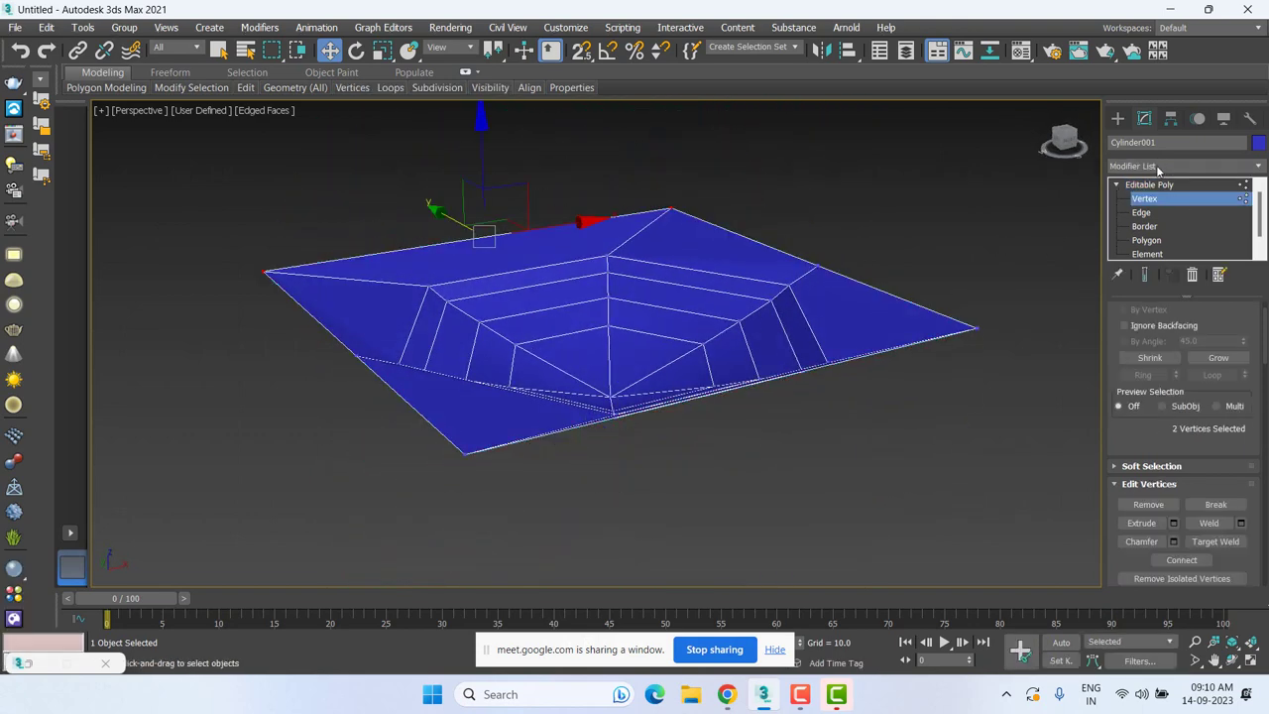
Add a TurboSmooth modifier to Cylinder001 and orbit to inspect the rounded bowl.
left_click(1156, 166)
scroll(1155, 188, "down", 15)
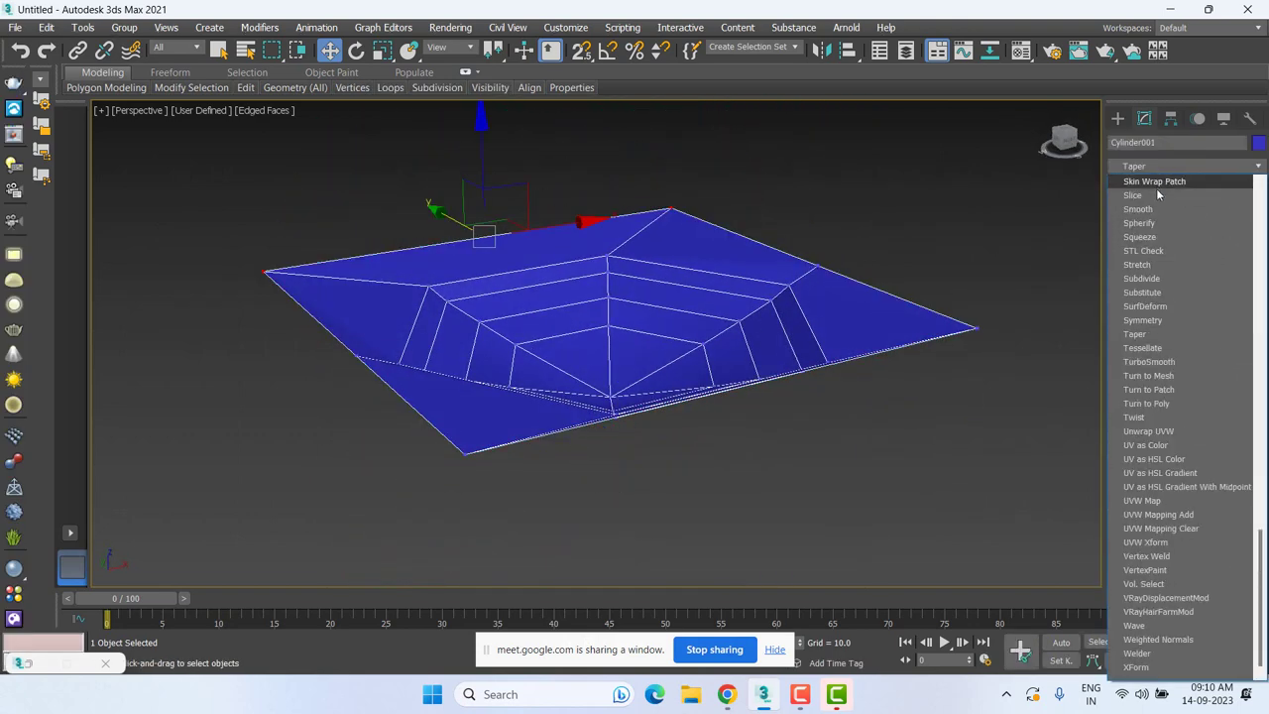
left_click(1147, 362)
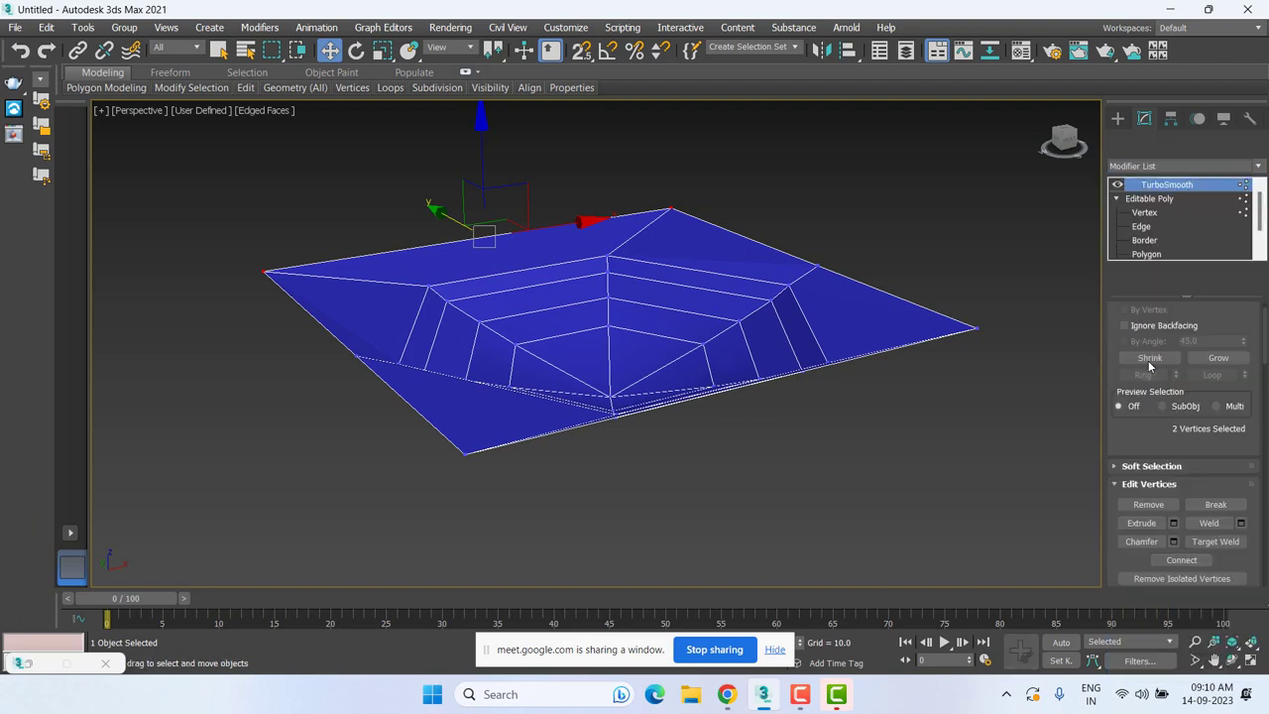
left_click(877, 423)
mouse_move(707, 396)
middle_mouse_down("alt")
mouse_move(899, 404)
mouse_move(686, 408)
middle_mouse_up("alt")
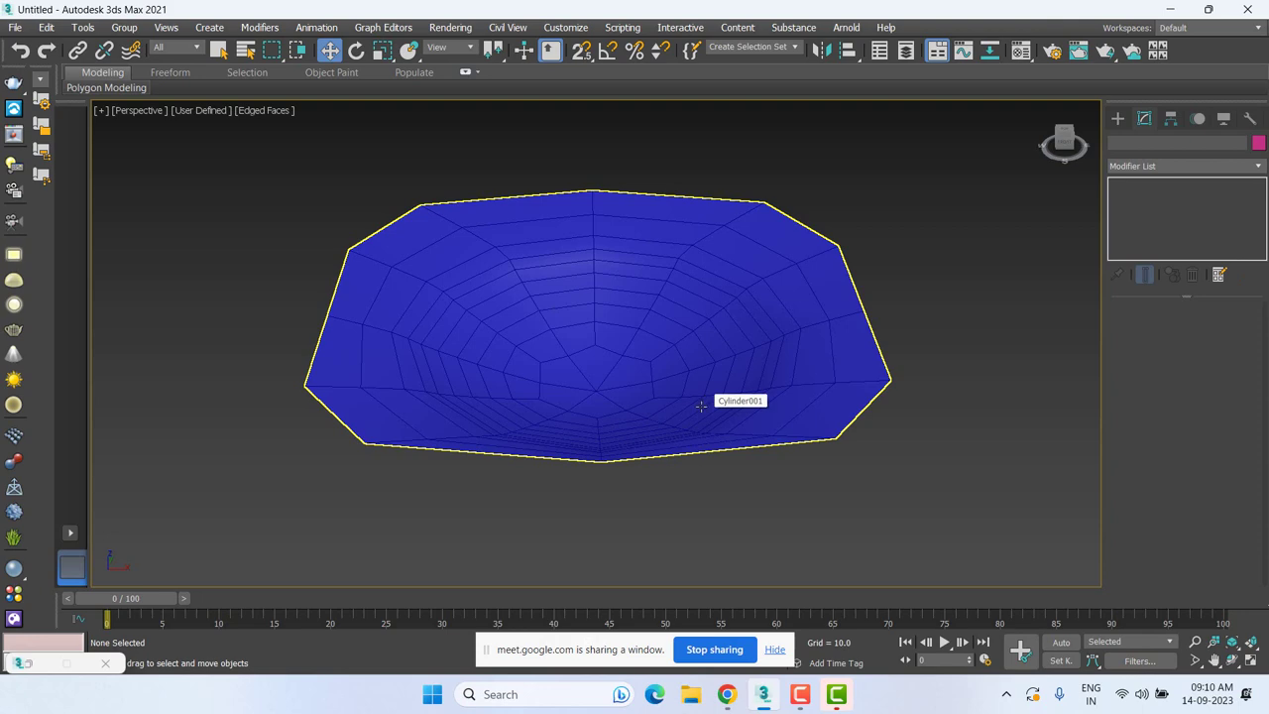
Create a ChamferCyl in the bowl's centre with radius 16.142, height 5.456 and fillet 2.728.
mouse_move(675, 408)
middle_mouse_down("alt")
mouse_move(744, 430)
mouse_move(729, 391)
middle_mouse_up("alt")
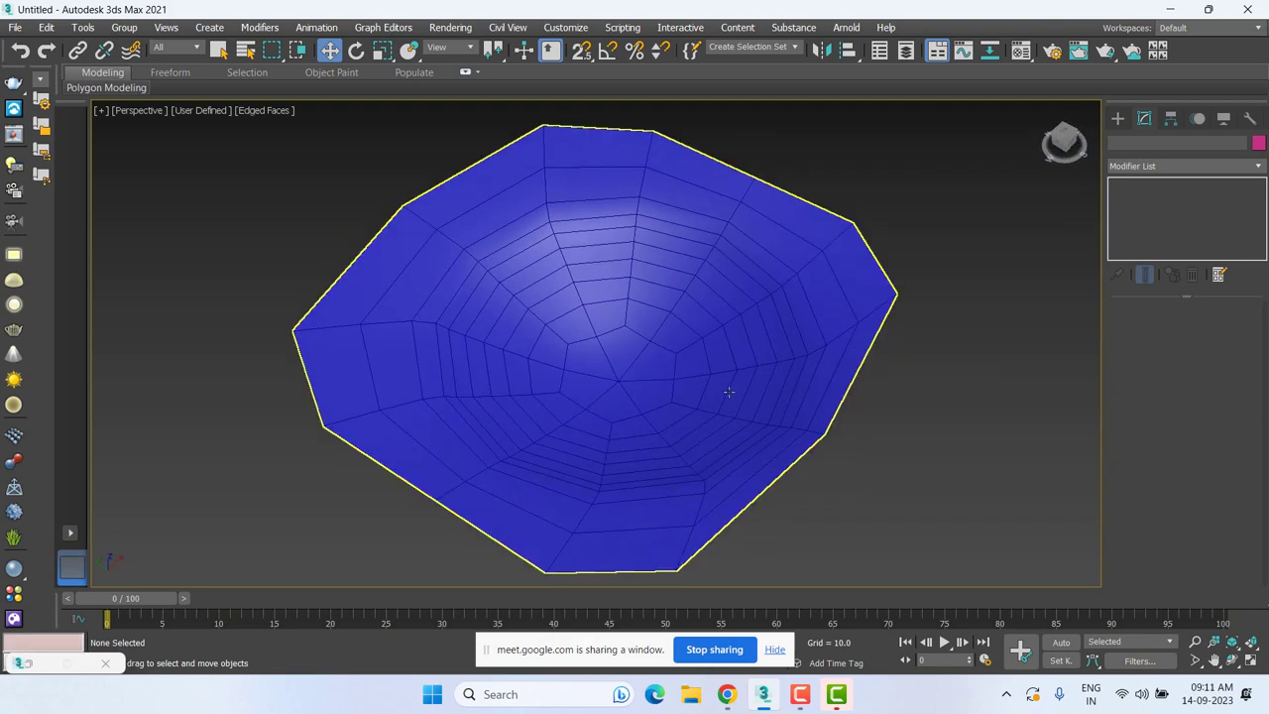
left_click(729, 391)
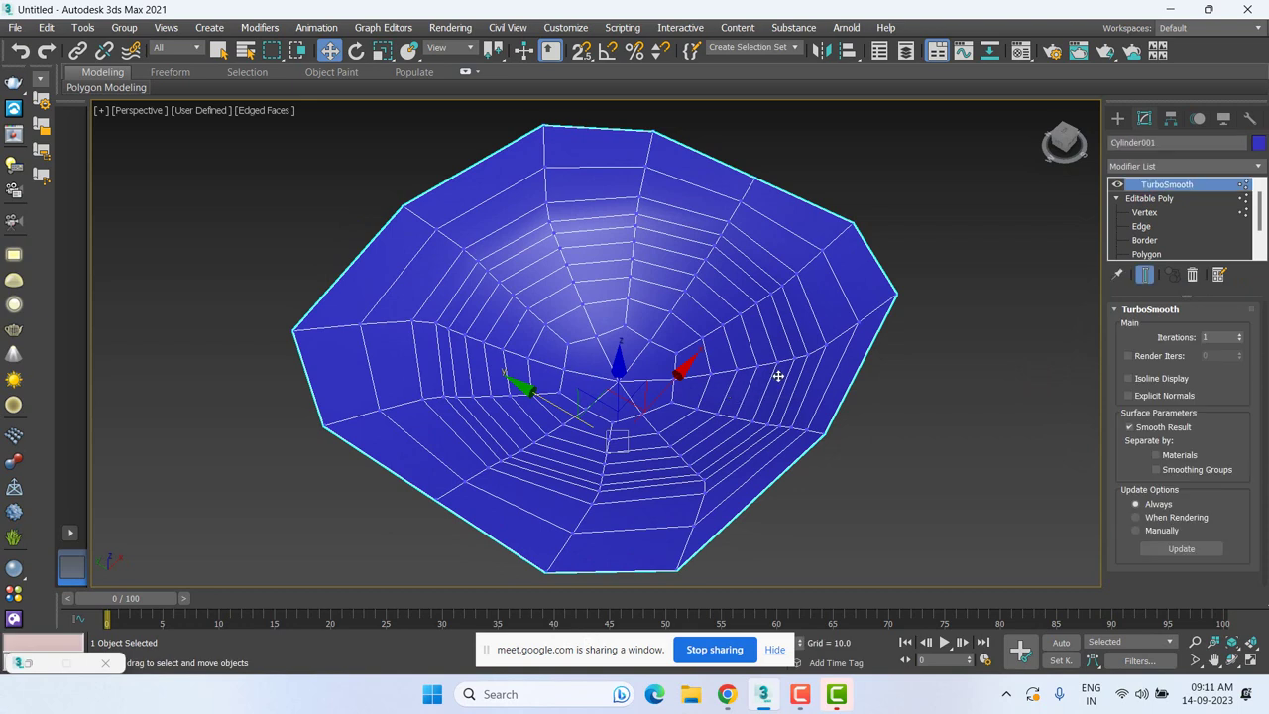
left_click(1117, 118)
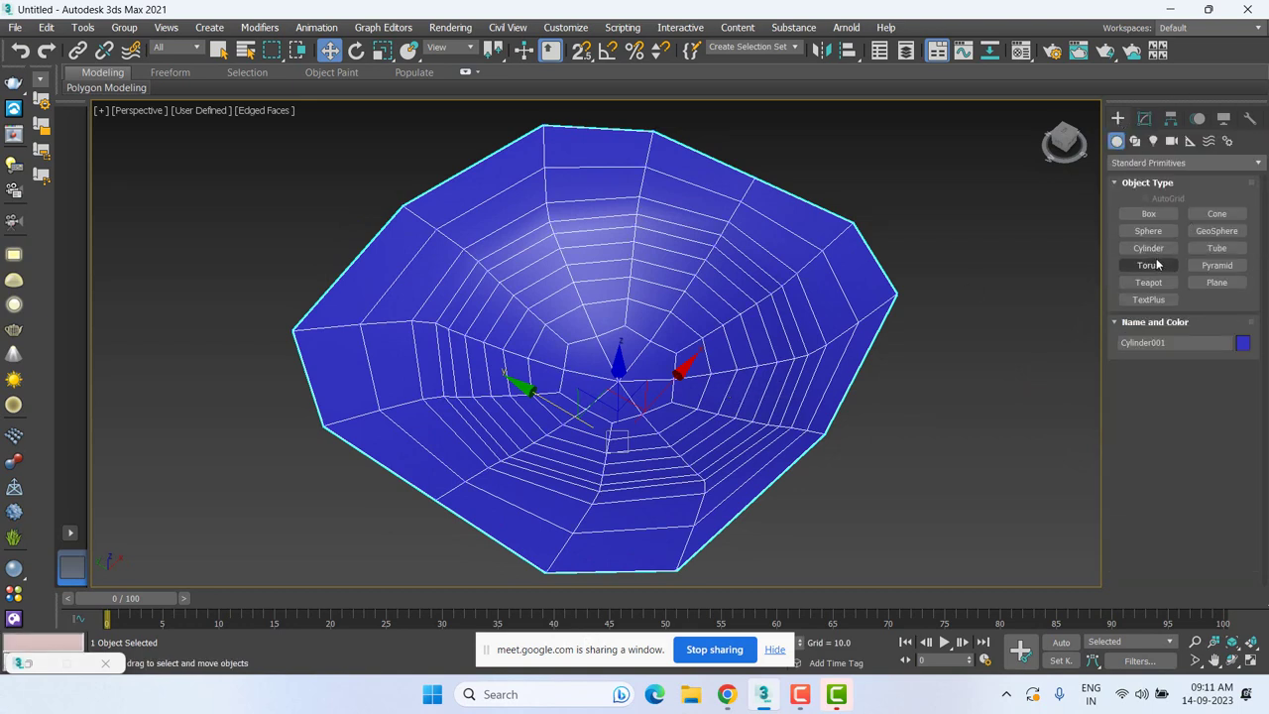
left_click(1157, 253)
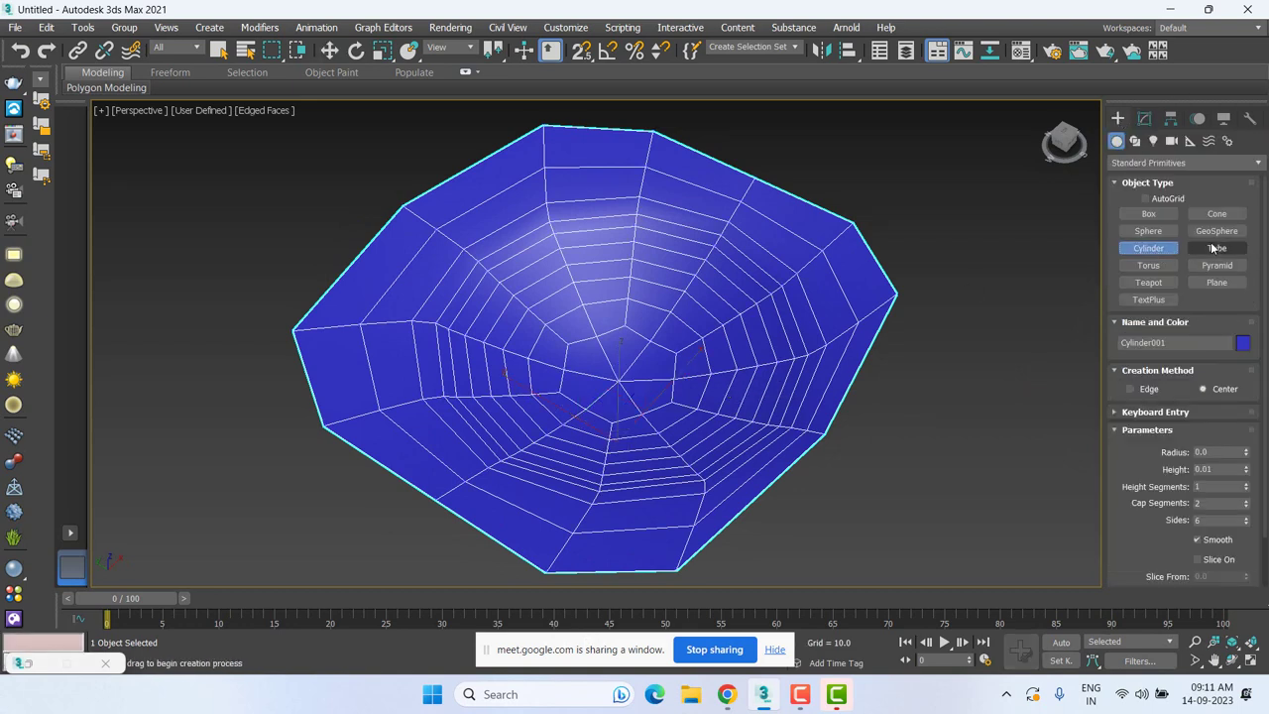
left_click(1129, 162)
left_click(1140, 194)
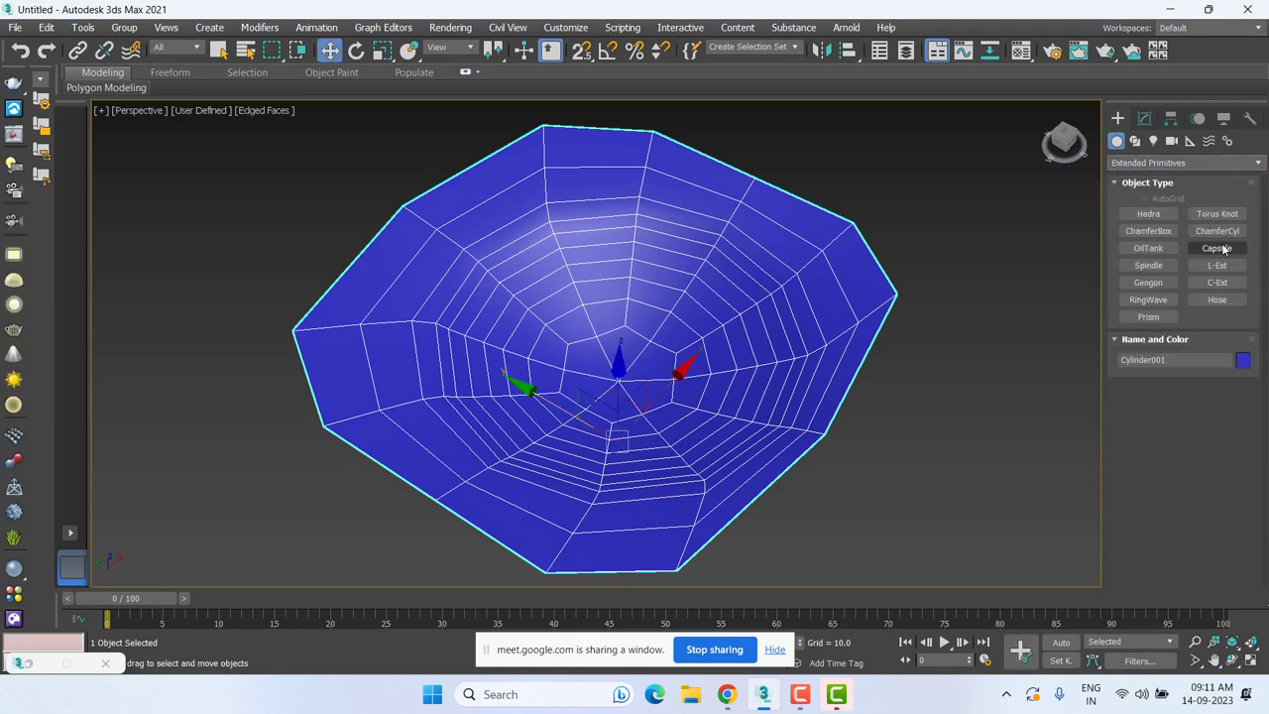
left_click(1218, 231)
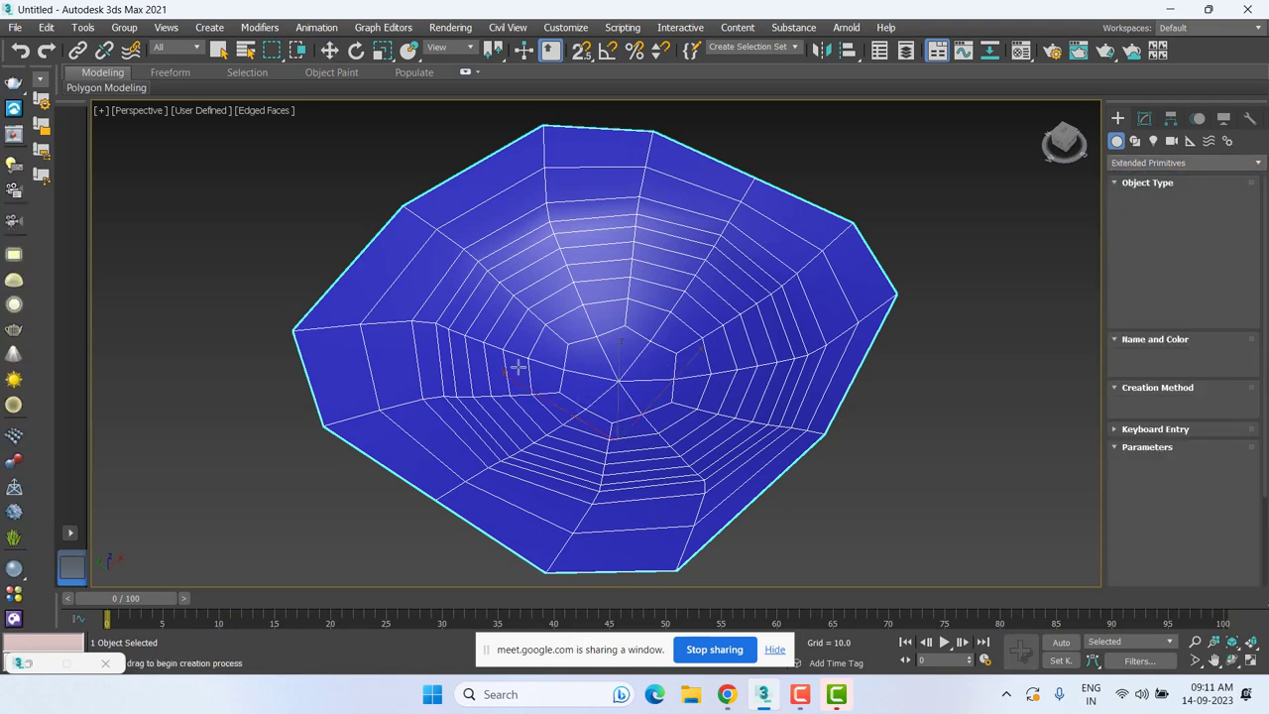
left_click_drag(619, 378, 686, 308)
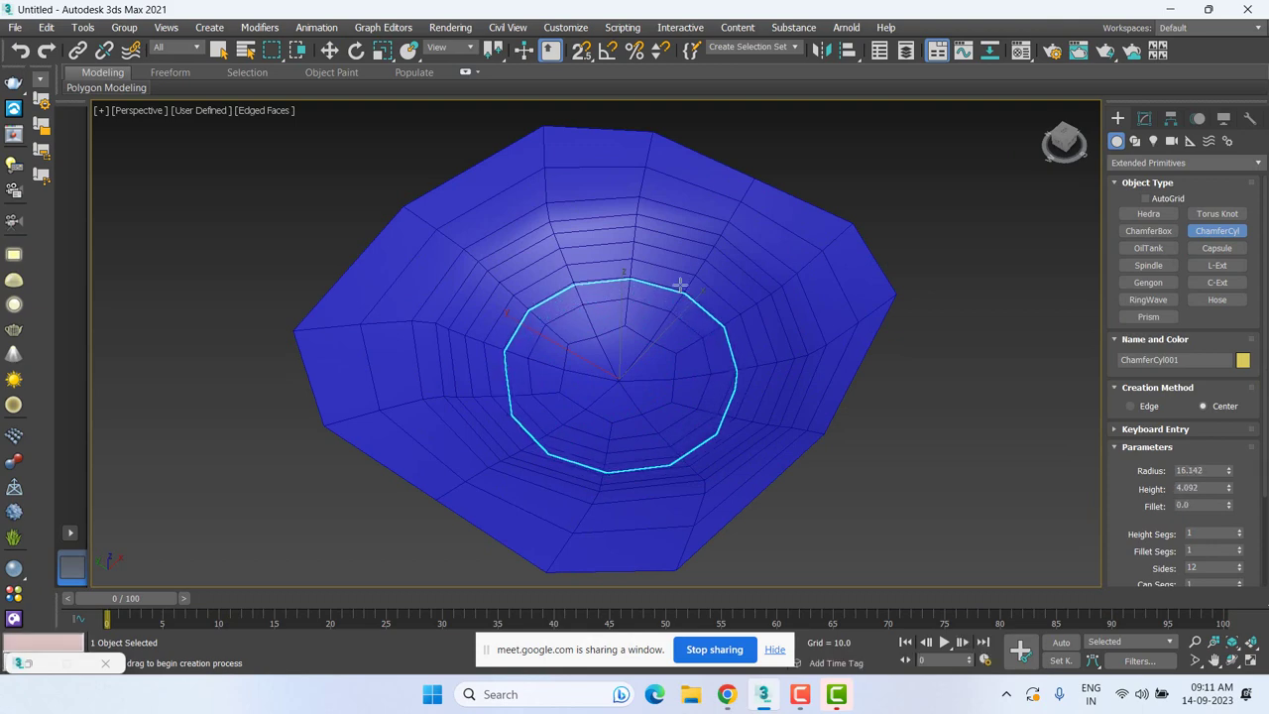
left_click(733, 262)
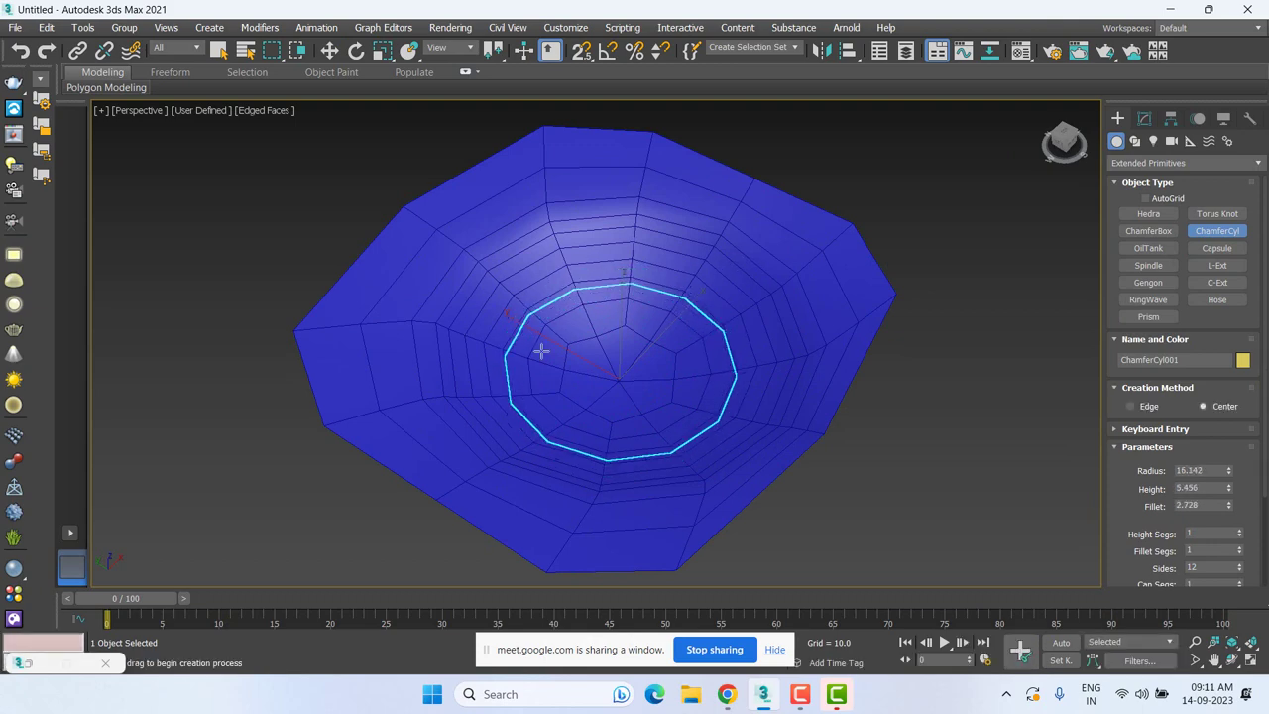
left_click(555, 344)
Stop creating shapes, switch to the Front view and lift the yellow disc above the bowl.
key("w")
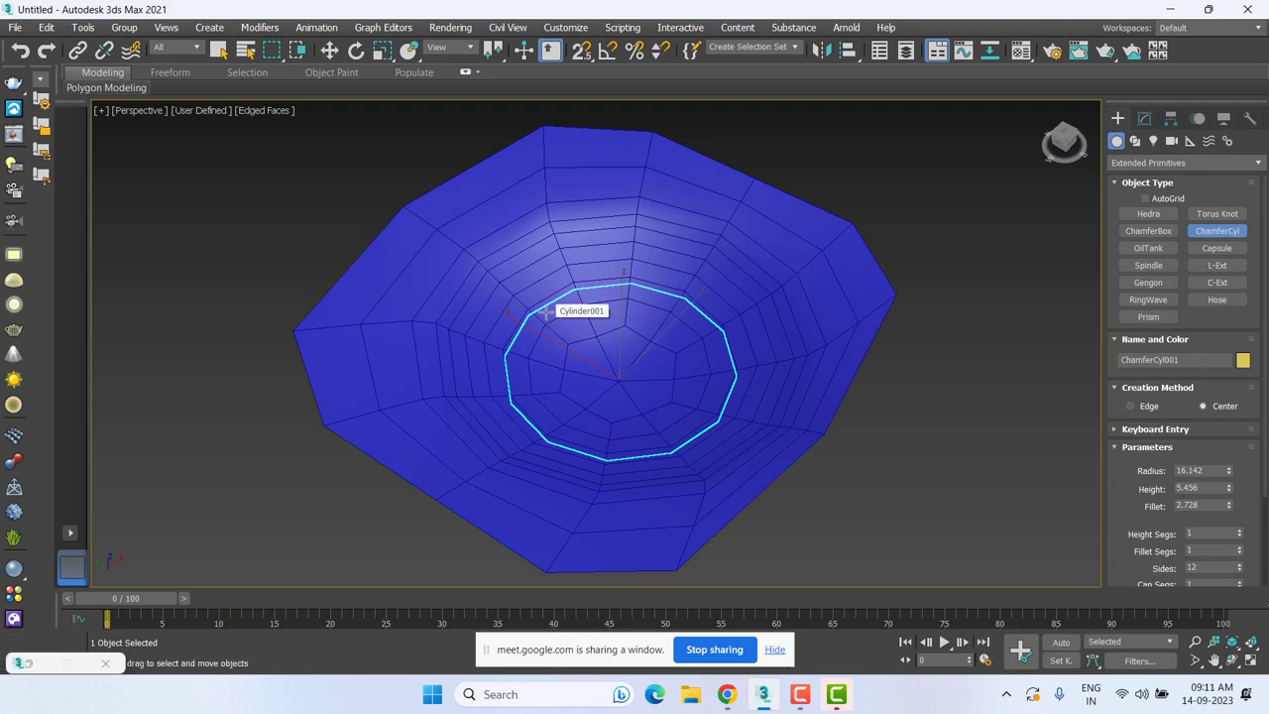
key("f")
scroll(639, 388, "down", 5)
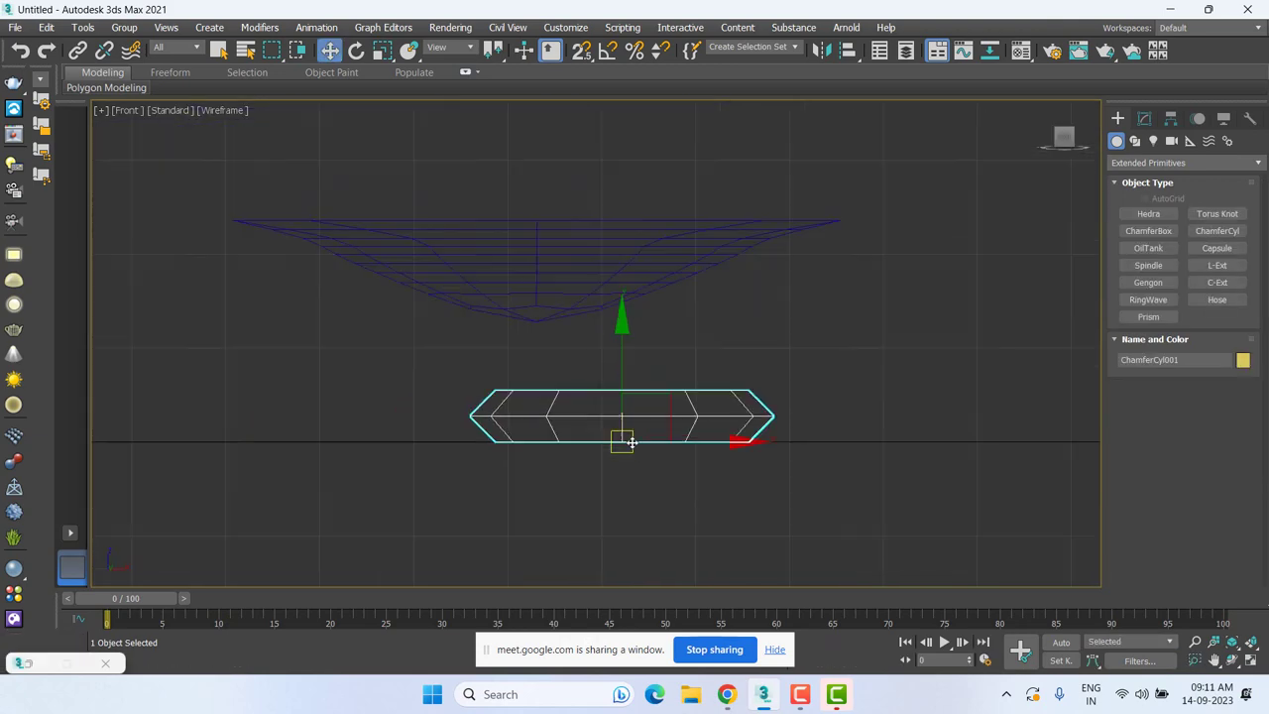
scroll(621, 400, "down", 3)
left_click_drag(625, 353, 633, 244)
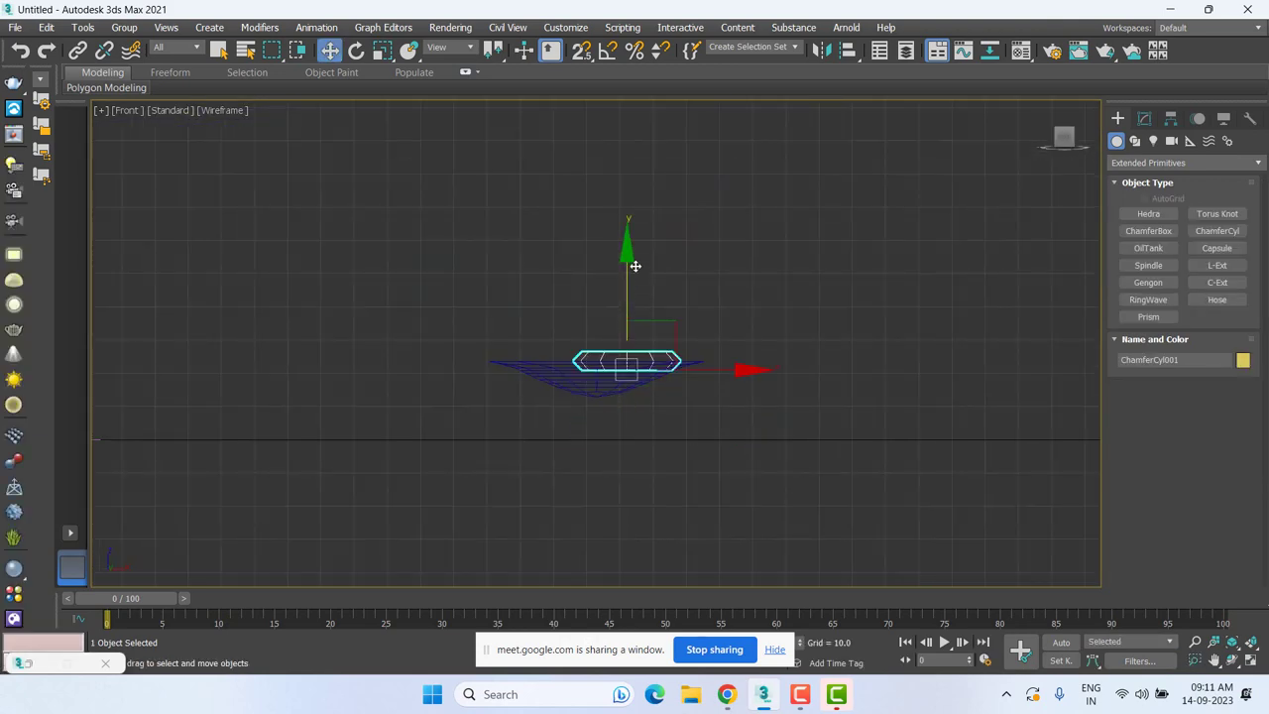
Give the ChamferCyl 23 height segments, 24 sides and 7 fillet segments, then lower it onto the bowl.
left_click(1144, 118)
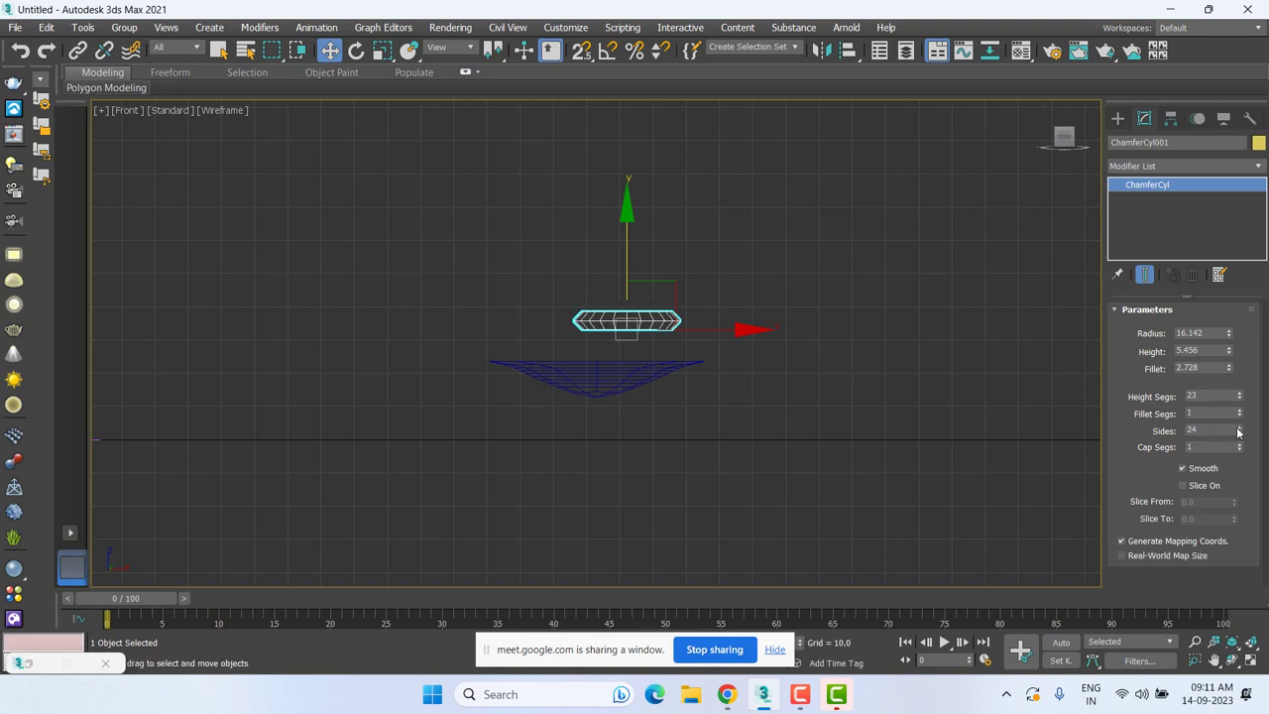
left_click_drag(1238, 447, 1237, 416)
scroll(751, 342, "up", 3)
scroll(751, 342, "up", 2)
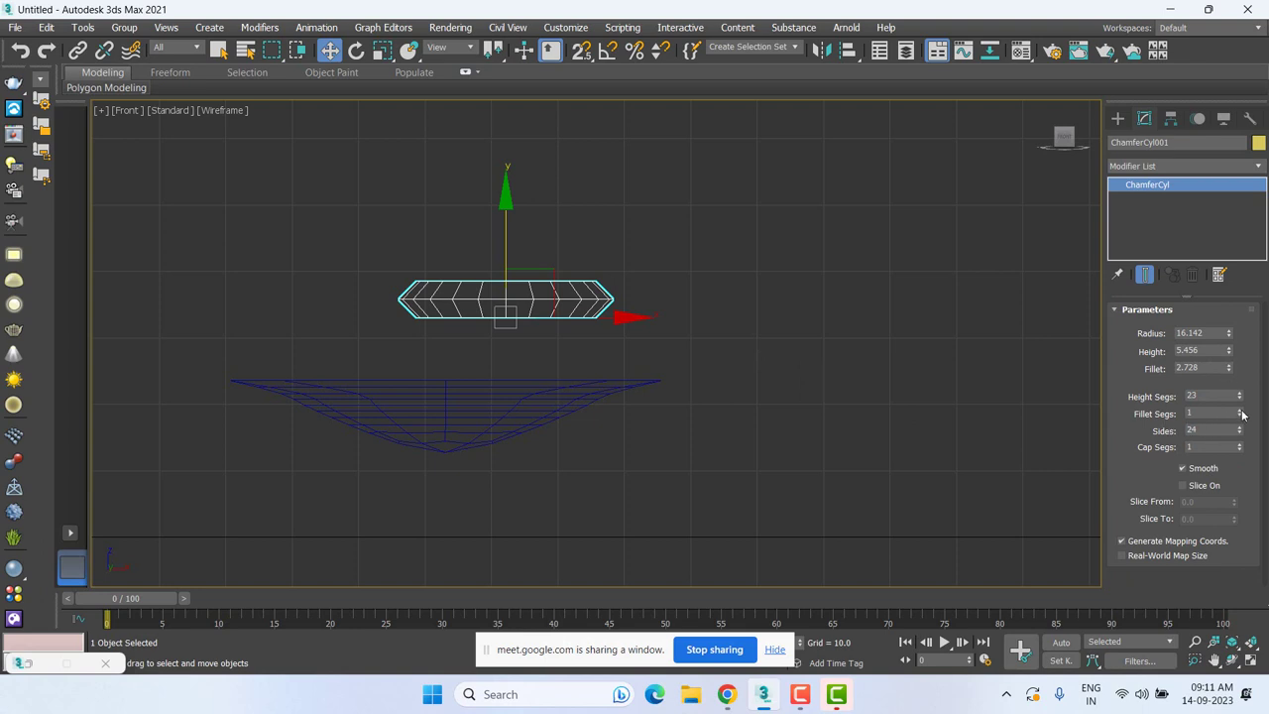
left_click_drag(1241, 415, 1237, 404)
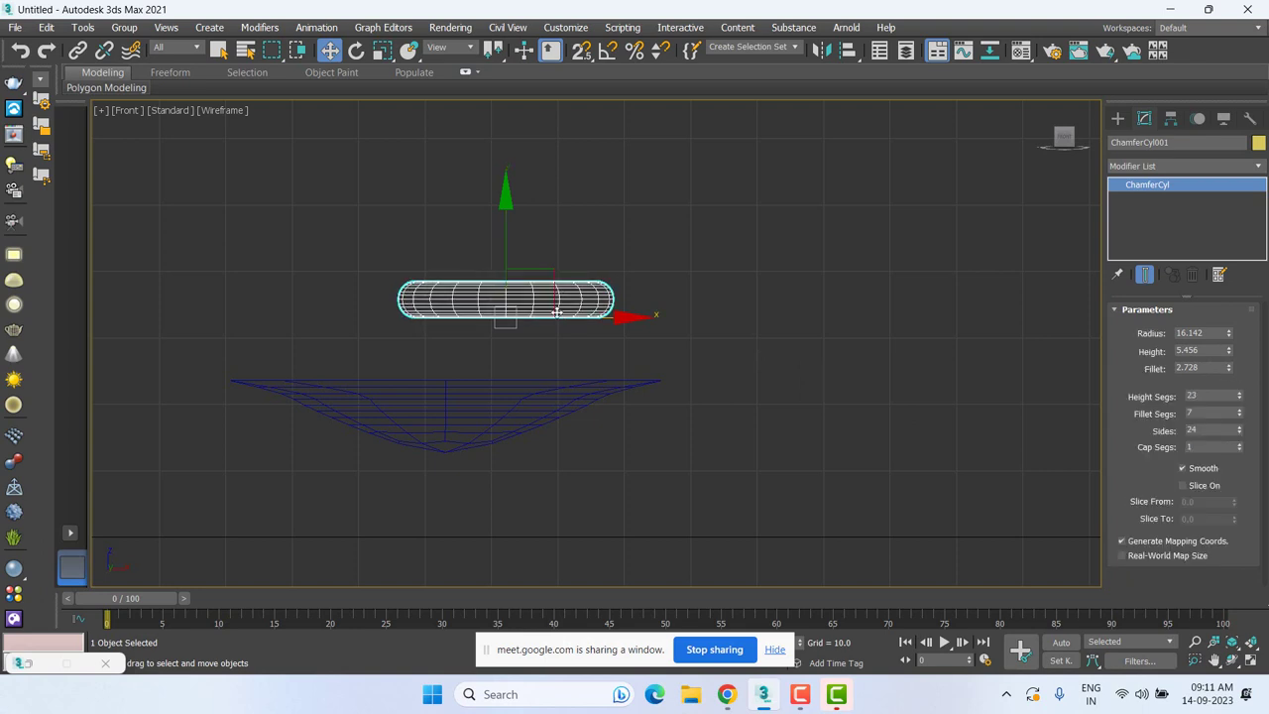
middle_click_drag(557, 311, 654, 327)
left_click_drag(640, 298, 578, 384)
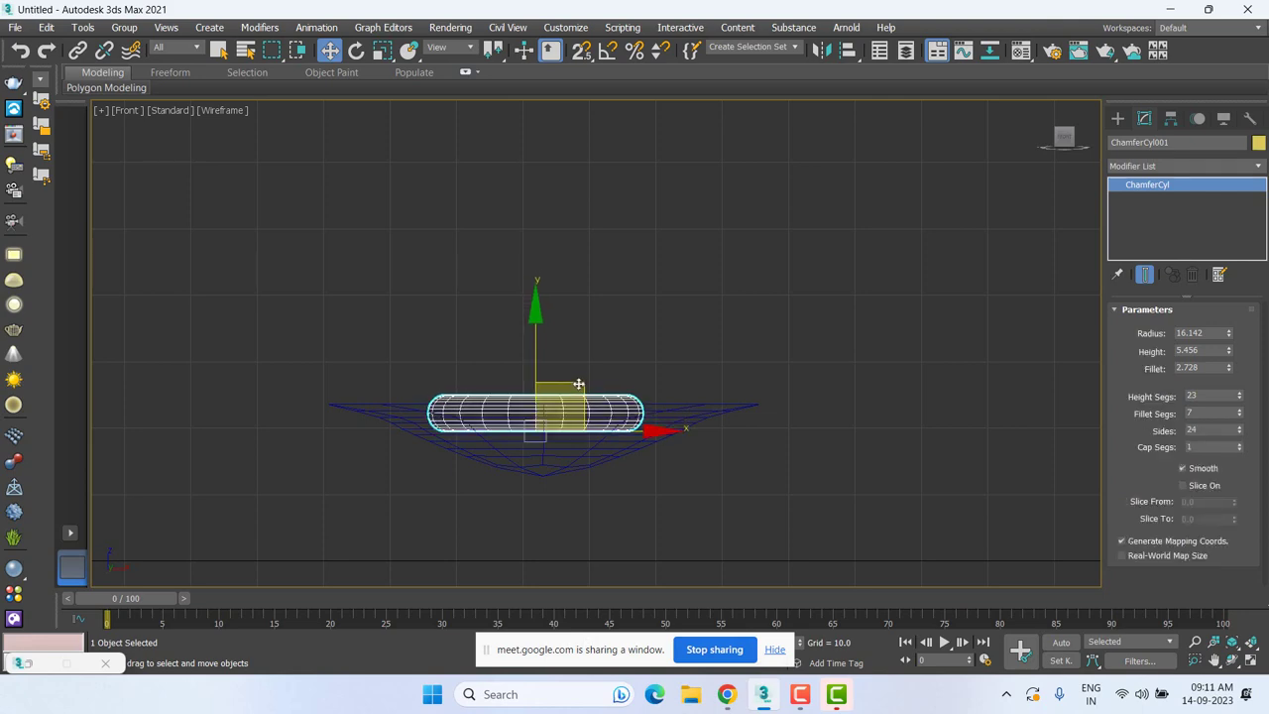
In Perspective, slide the yellow disc into the centre of the bowl's well and check its seating.
key("p")
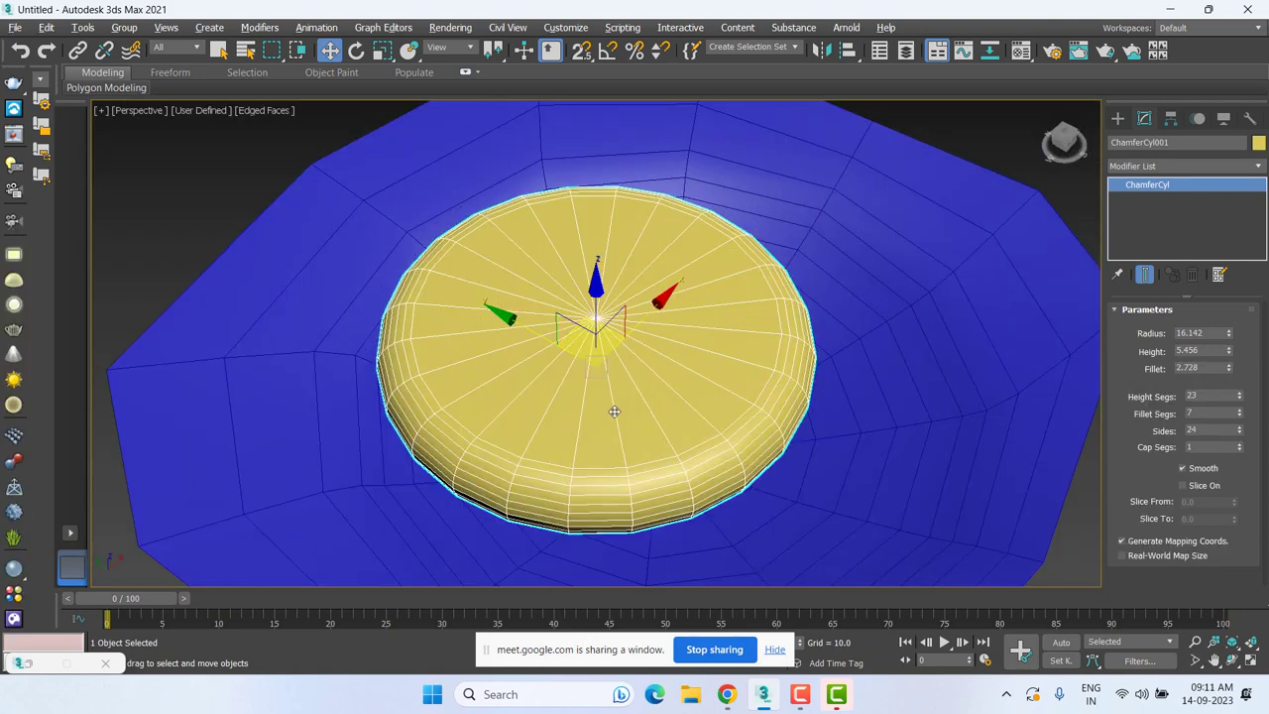
middle_click_drag(614, 412, 589, 403, "alt")
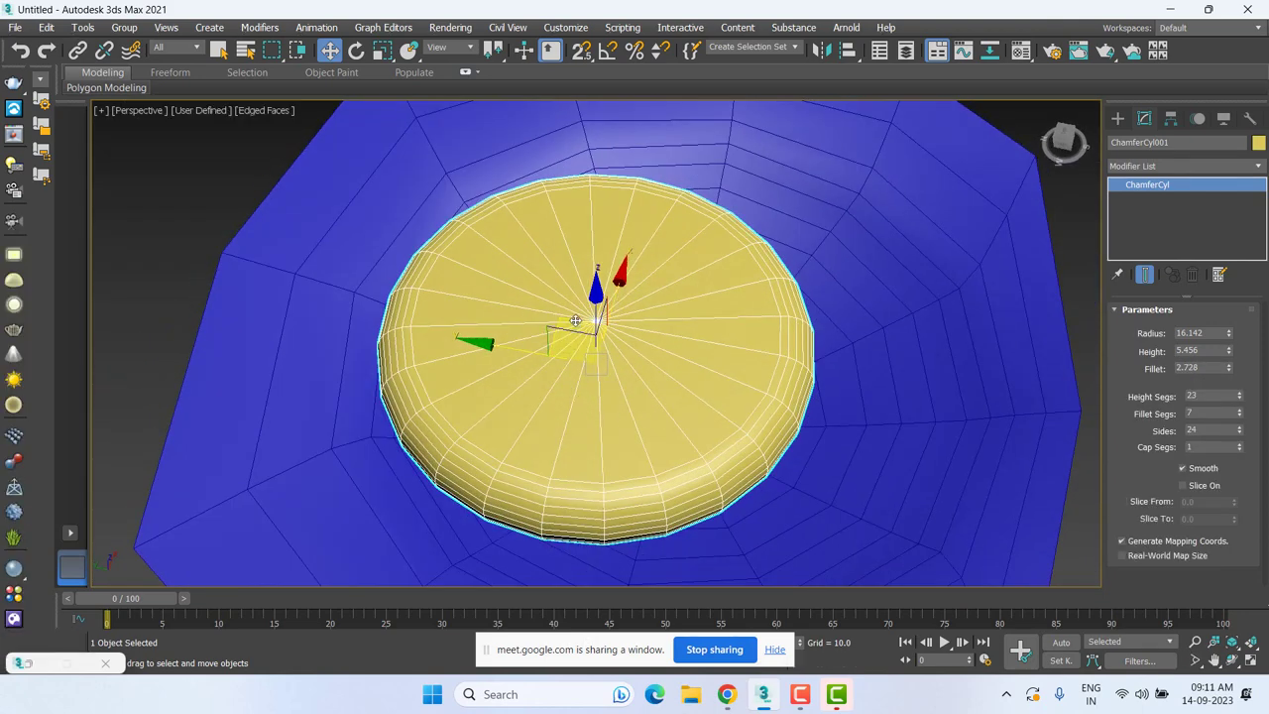
left_click_drag(560, 330, 648, 346)
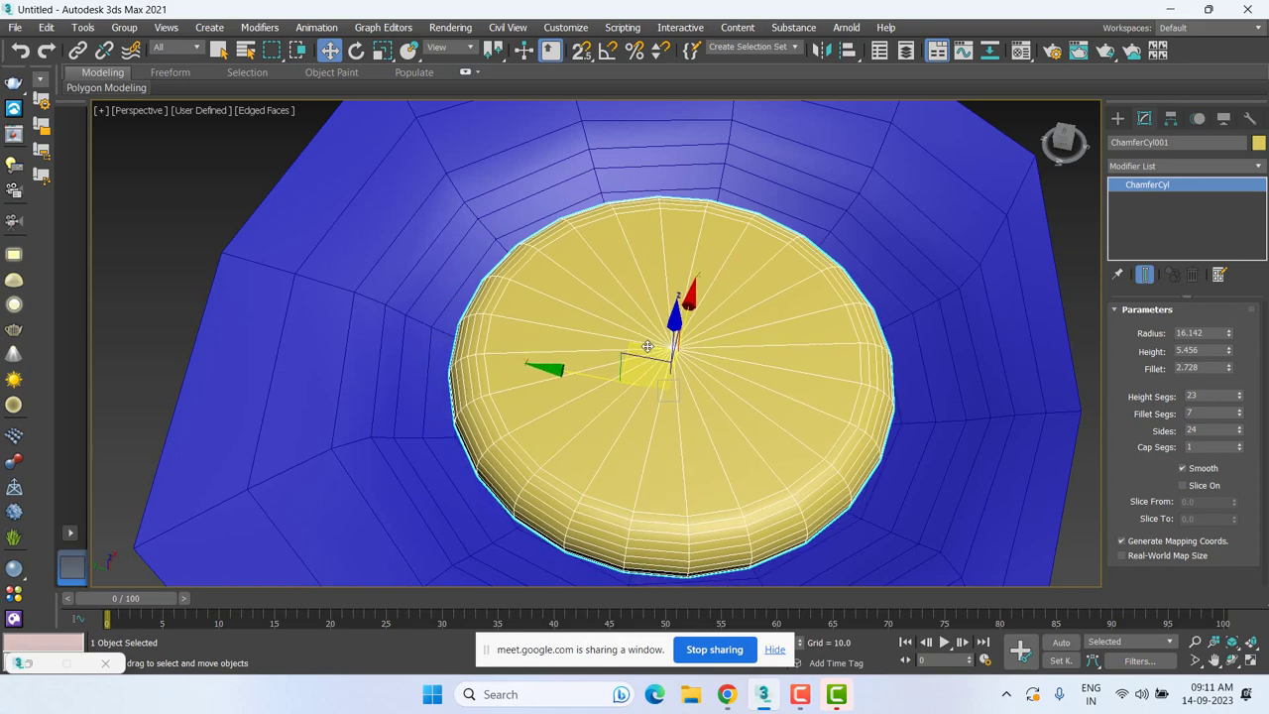
mouse_move(731, 476)
middle_mouse_down("alt")
mouse_move(713, 430)
mouse_move(668, 420)
middle_mouse_up("alt")
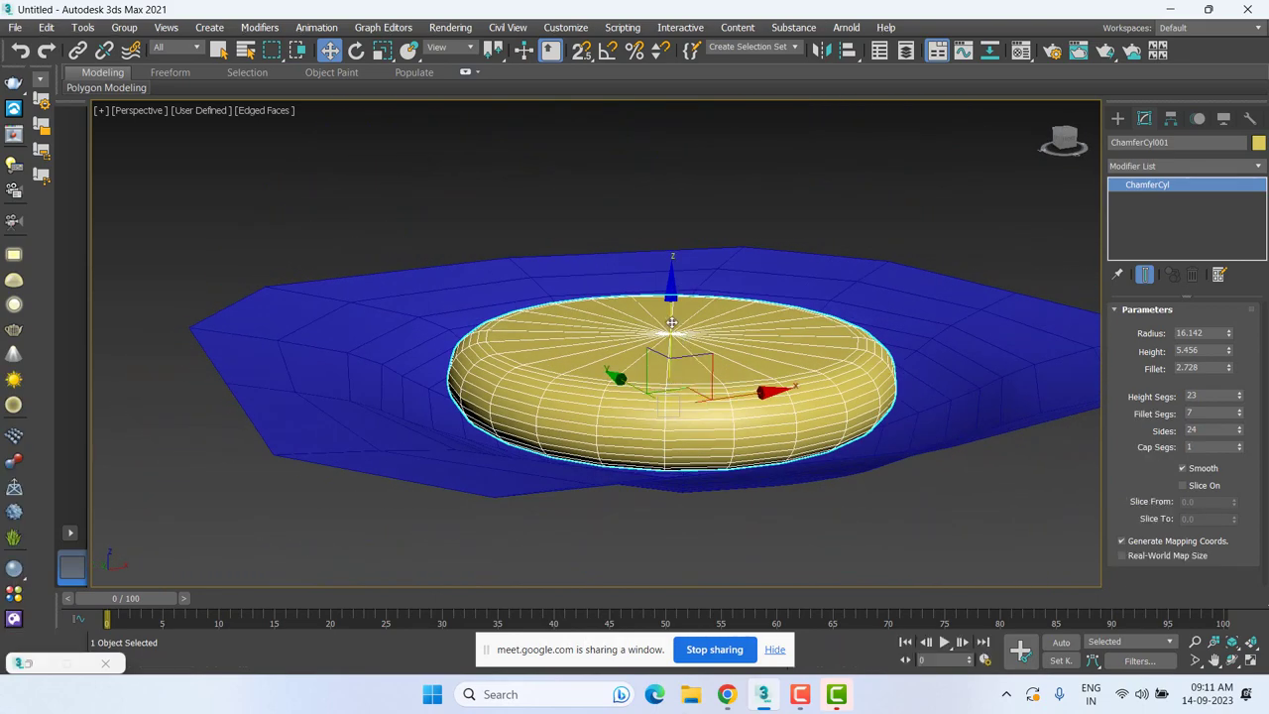
Select only the blue bowl, Cylinder001, and switch to the Top view.
left_click(810, 227)
left_click(783, 298)
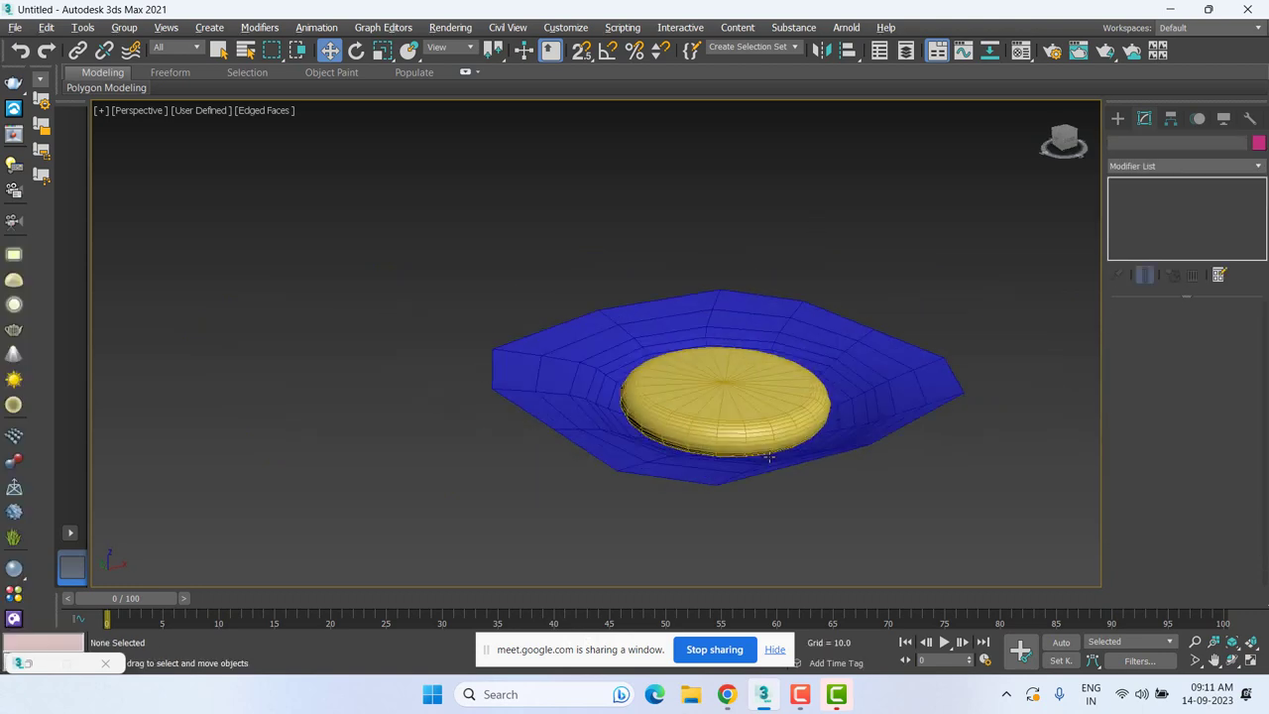
mouse_move(783, 297)
middle_mouse_down("alt")
mouse_move(714, 529)
mouse_move(707, 455)
mouse_move(663, 316)
middle_mouse_up("alt")
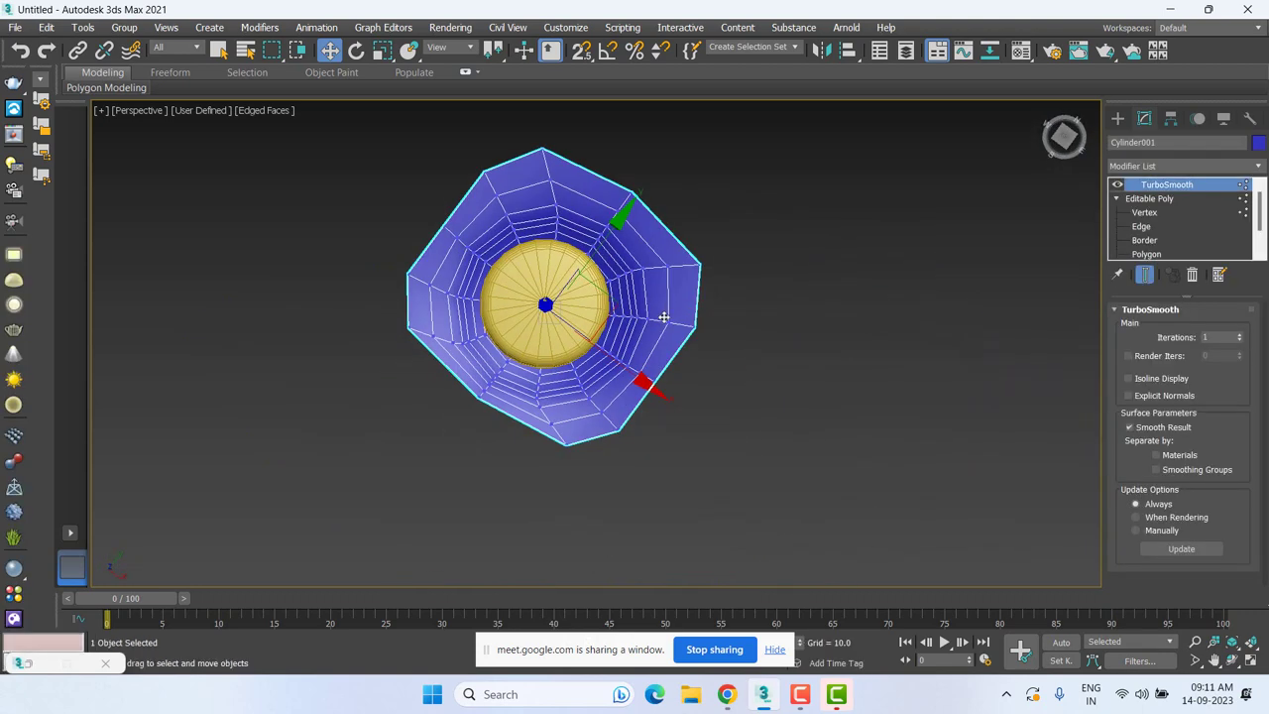
key("t")
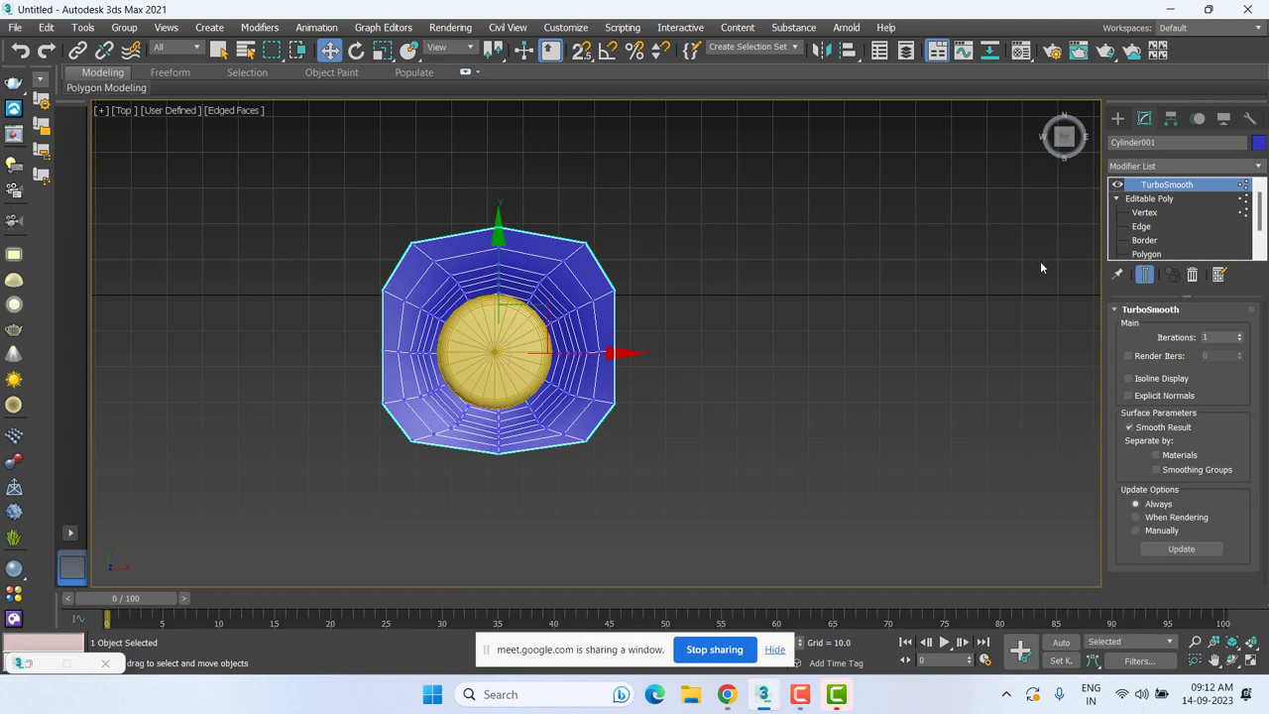
left_click(1145, 254)
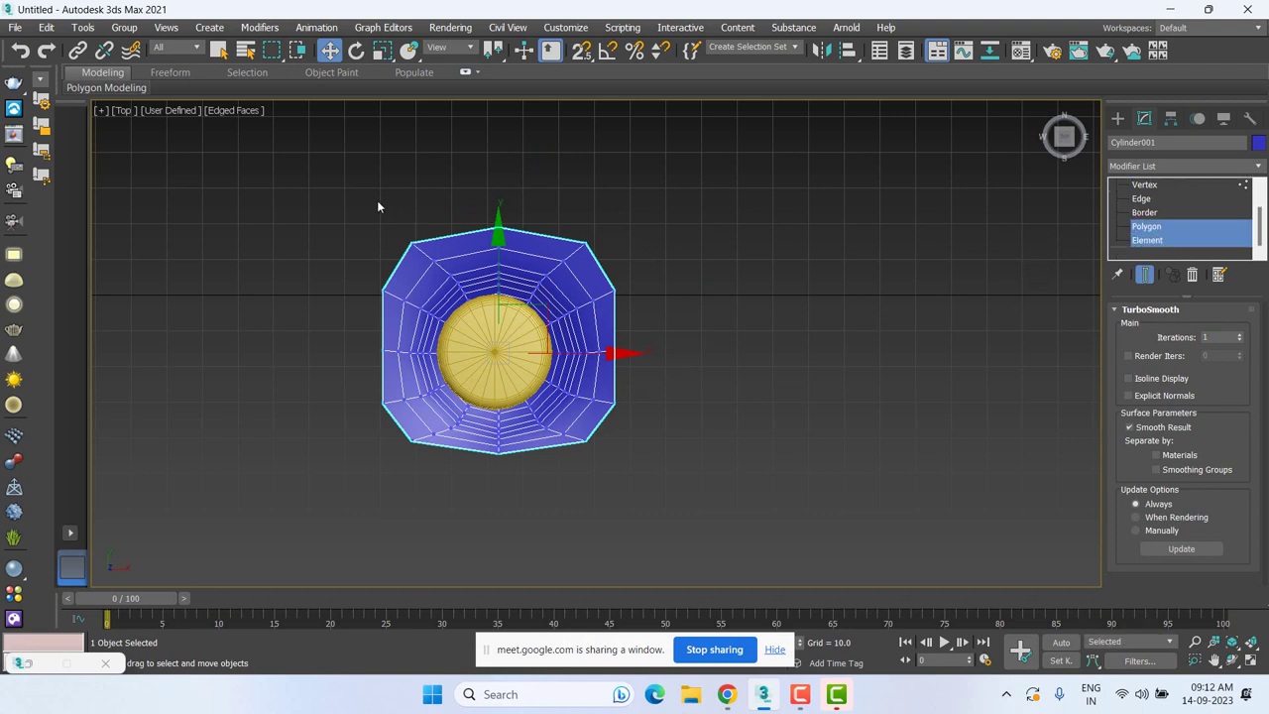
left_click_drag(321, 204, 690, 506)
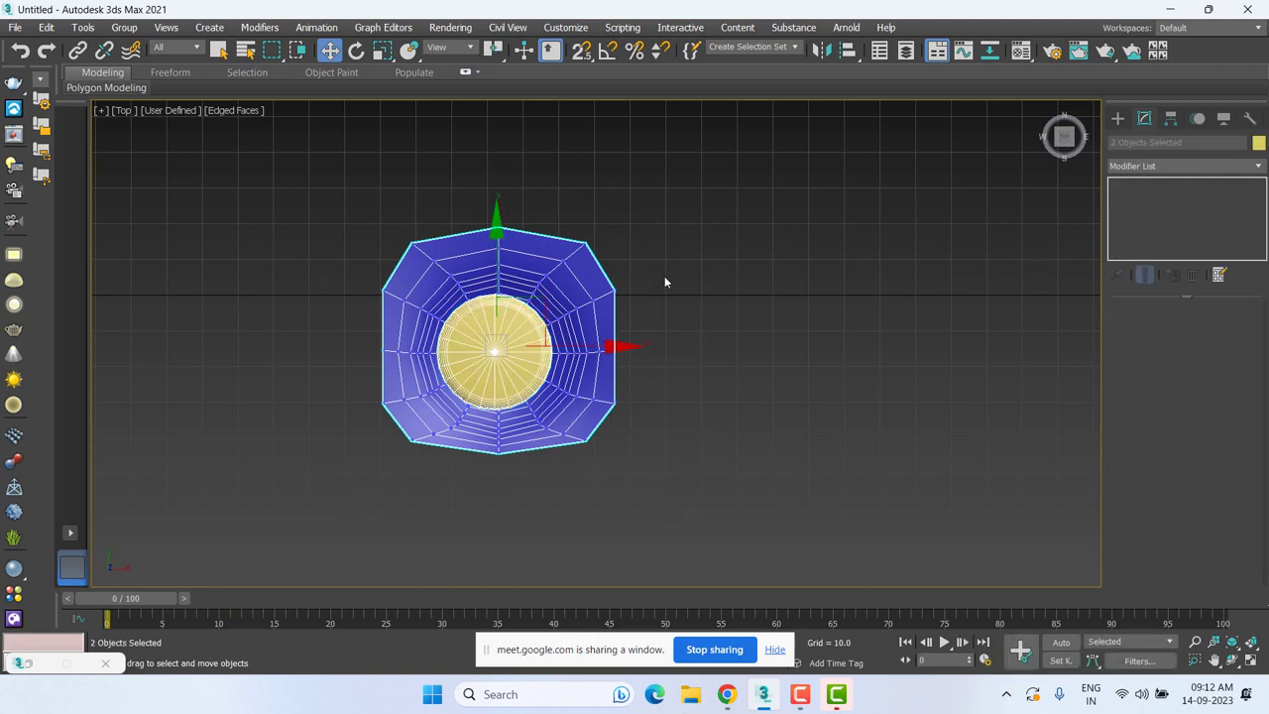
key("ctrl+z")
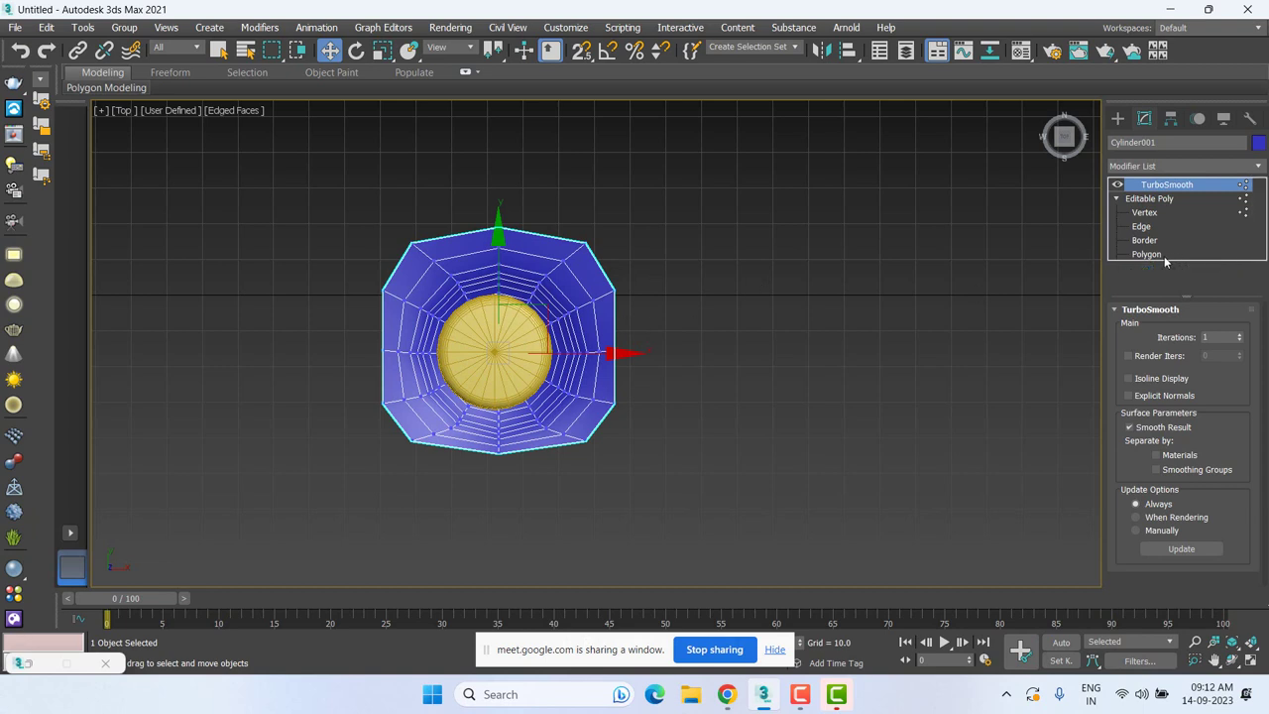
scroll(1254, 226, "down", 1)
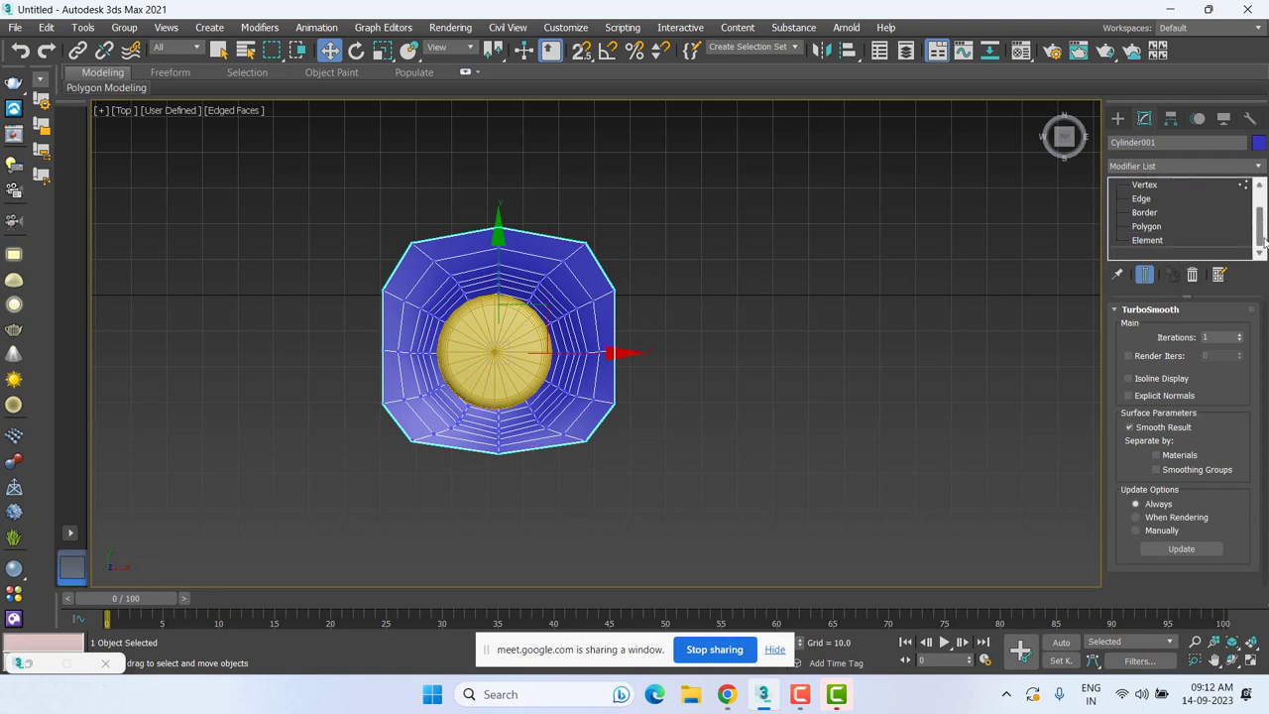
At Element level, select the whole bowl and clone it as a new element beside the original.
left_click(1140, 240)
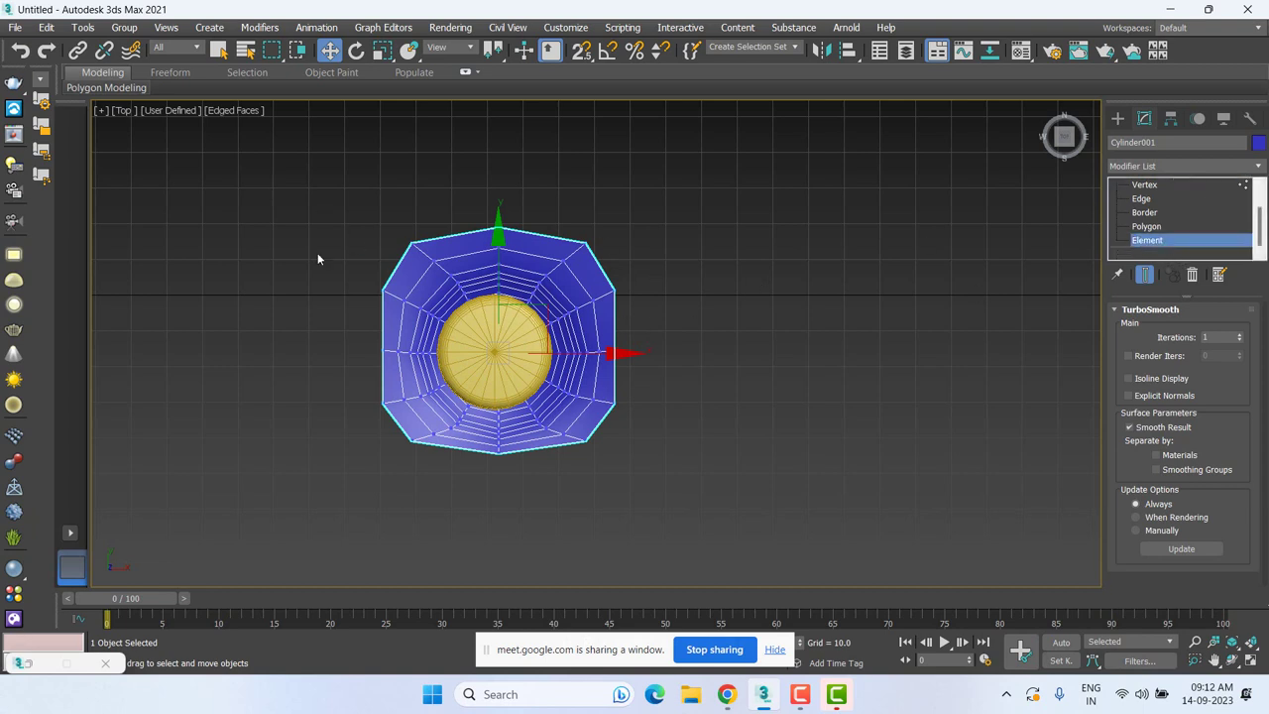
left_click_drag(246, 174, 699, 492)
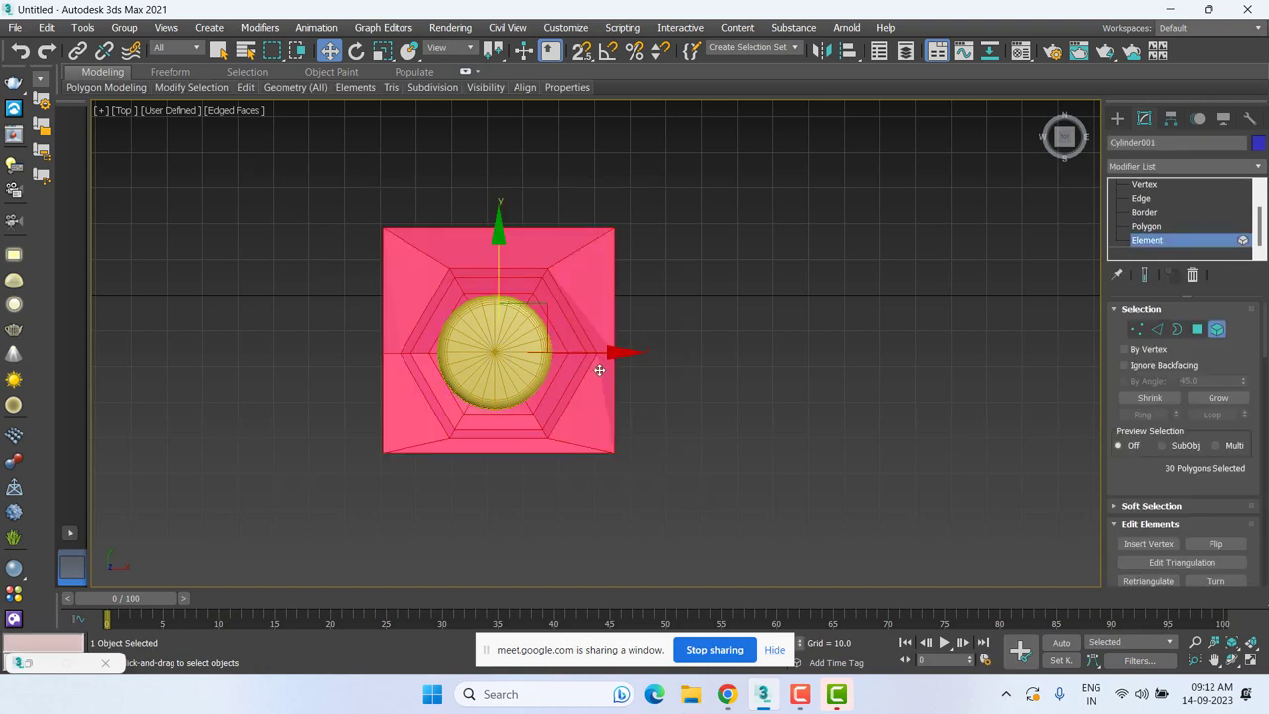
left_click_drag(600, 353, 837, 350, "shift")
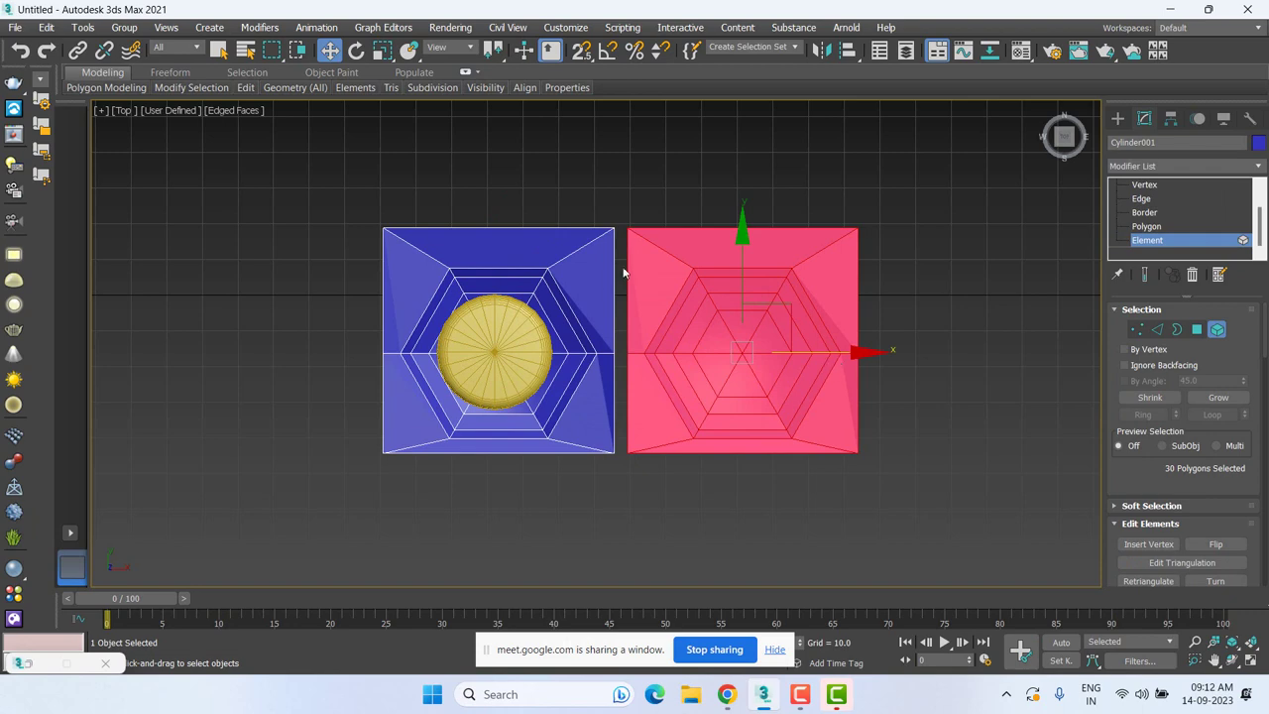
scroll(624, 270, "up", 3)
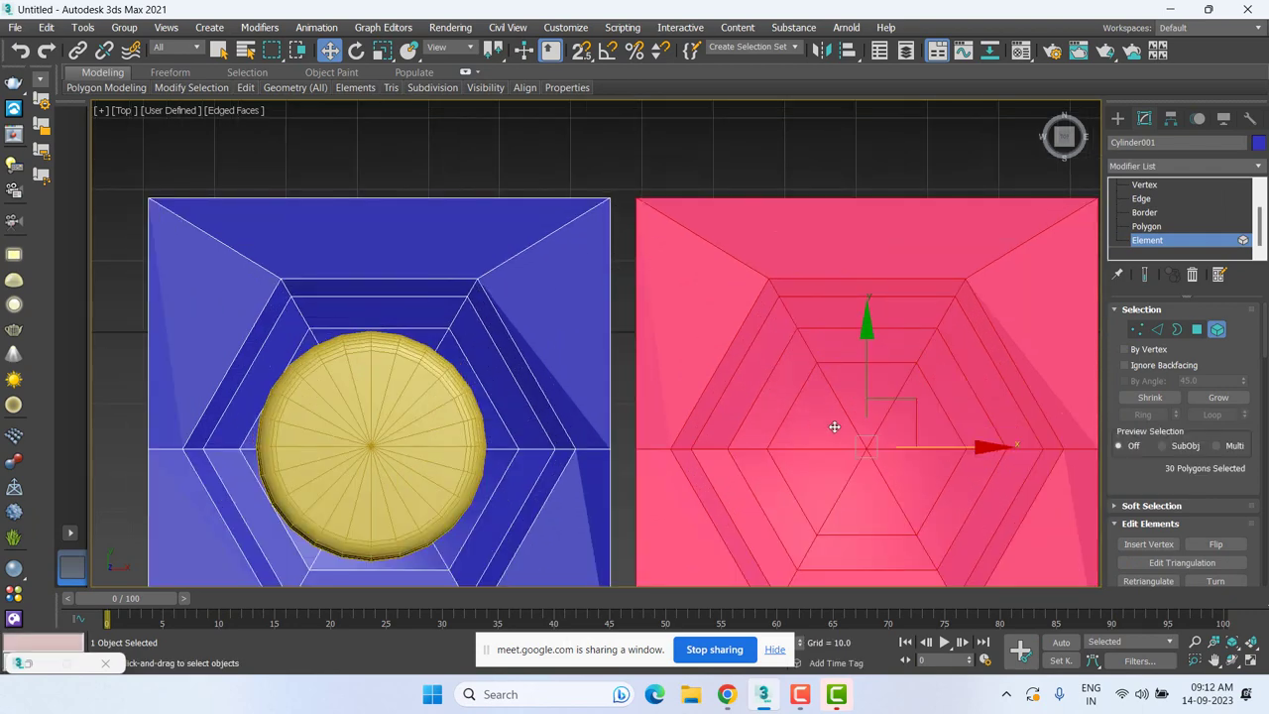
key("space")
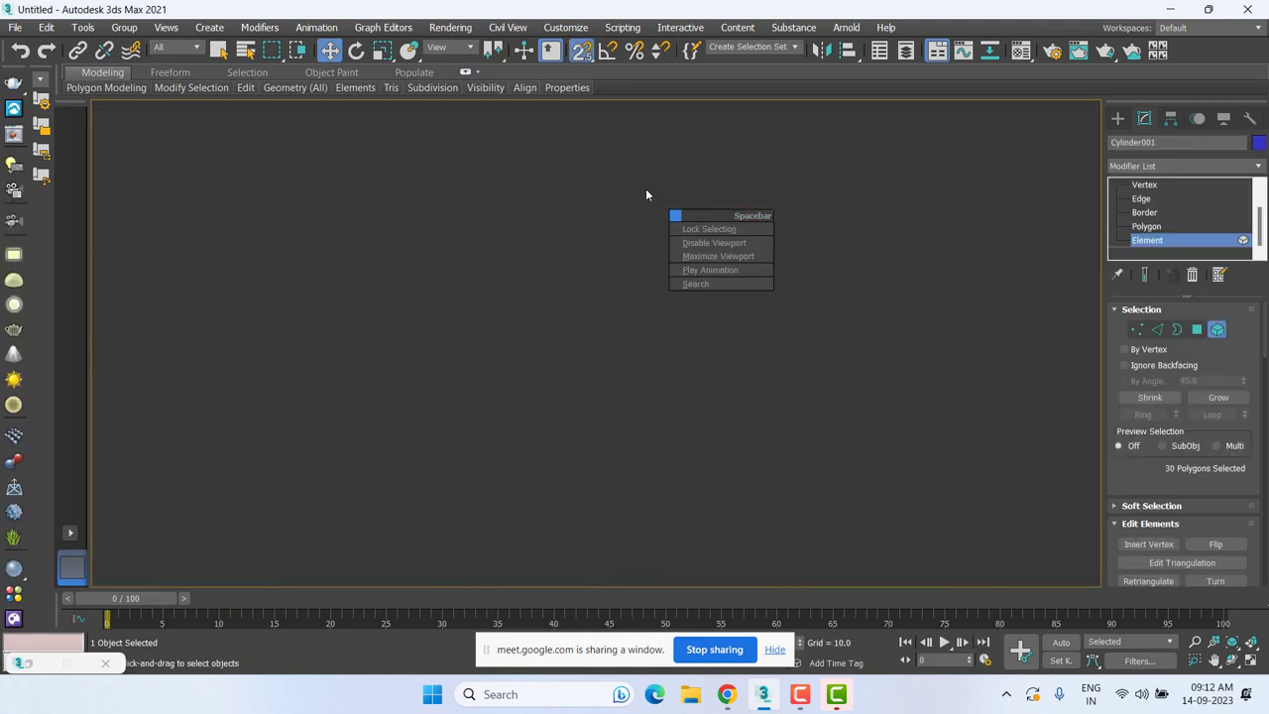
left_click(714, 241)
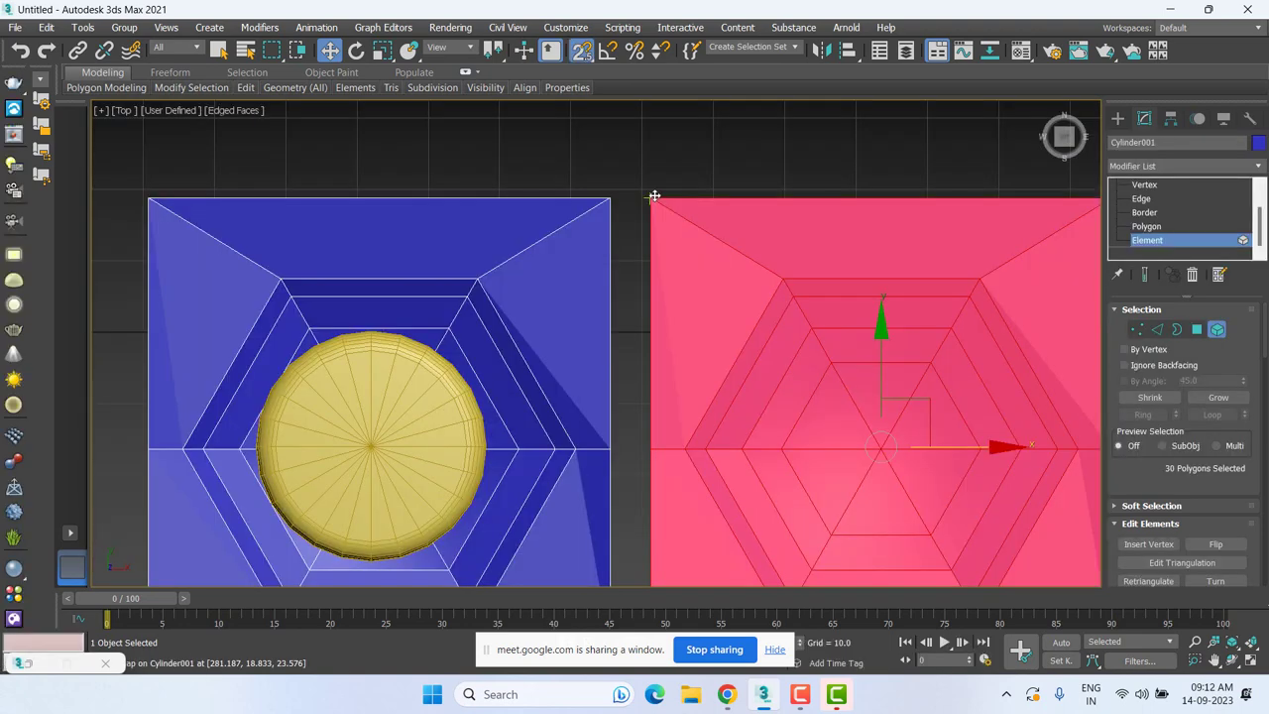
Frame the bowl in Perspective, orbit to an angle and switch to Vertex level.
key("p")
key("z")
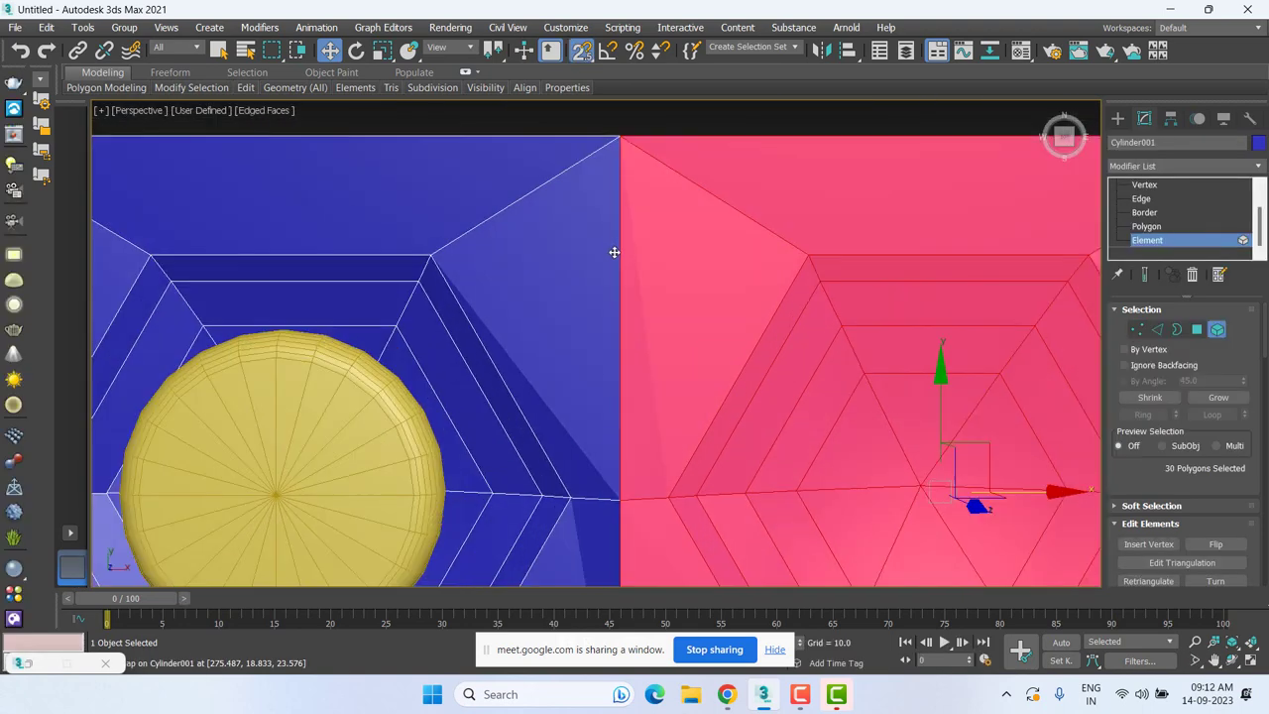
middle_click_drag(655, 298, 714, 235, "alt")
key("1")
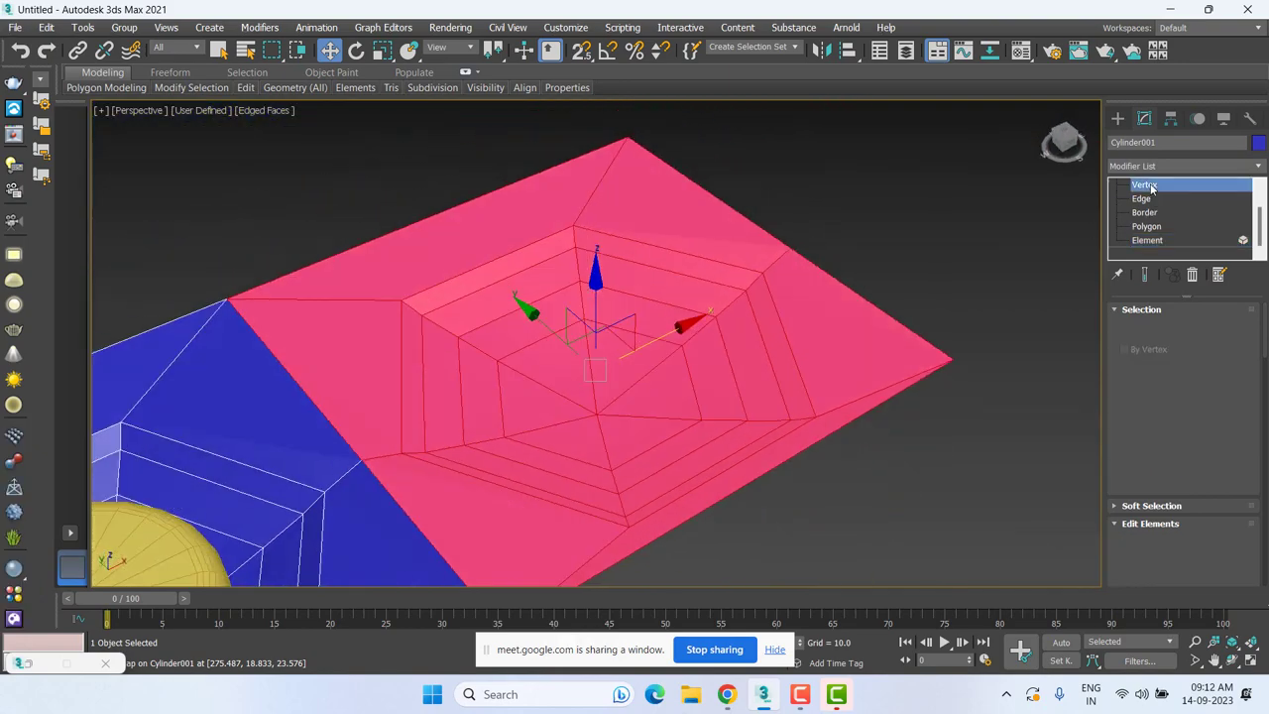
middle_click_drag(872, 297, 388, 430, "alt")
Preview NURMS smoothing from the quad menu, then turn it off again.
right_click(387, 430)
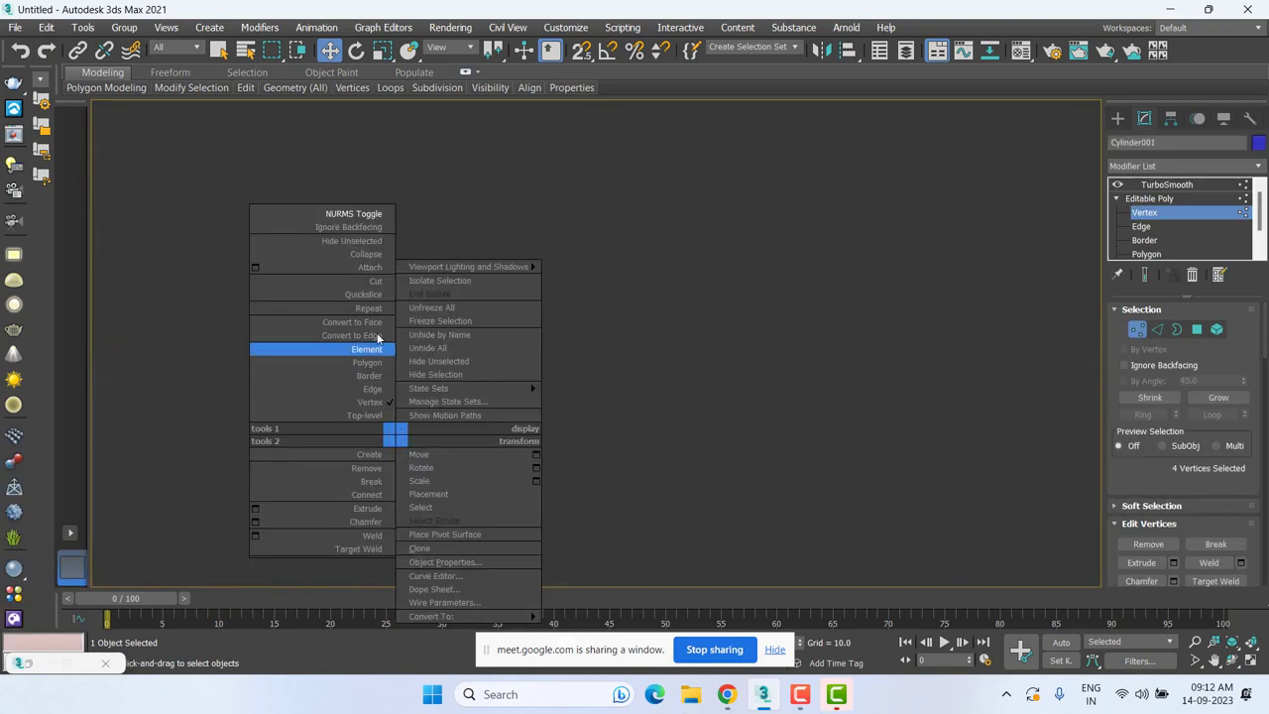
left_click(360, 225)
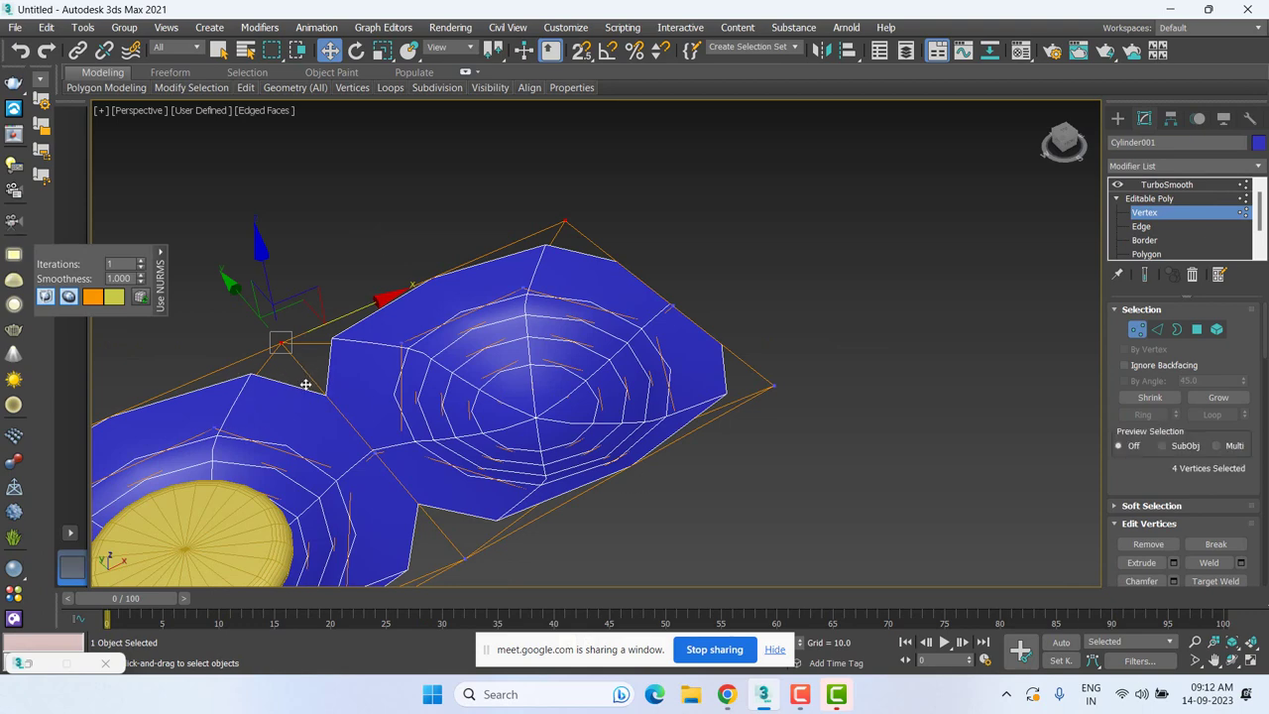
key("Escape")
In Top view, select the right bowl half as an element and nudge it slightly along X.
key("t")
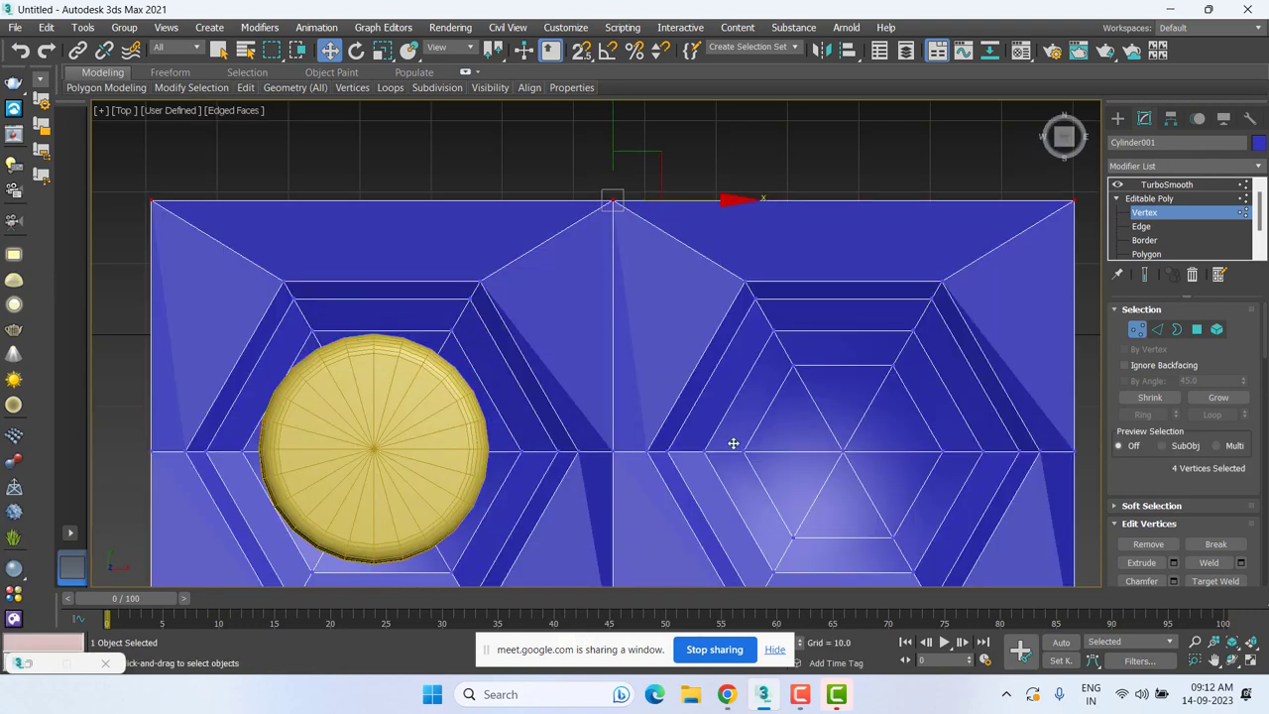
scroll(1238, 222, "down", 1)
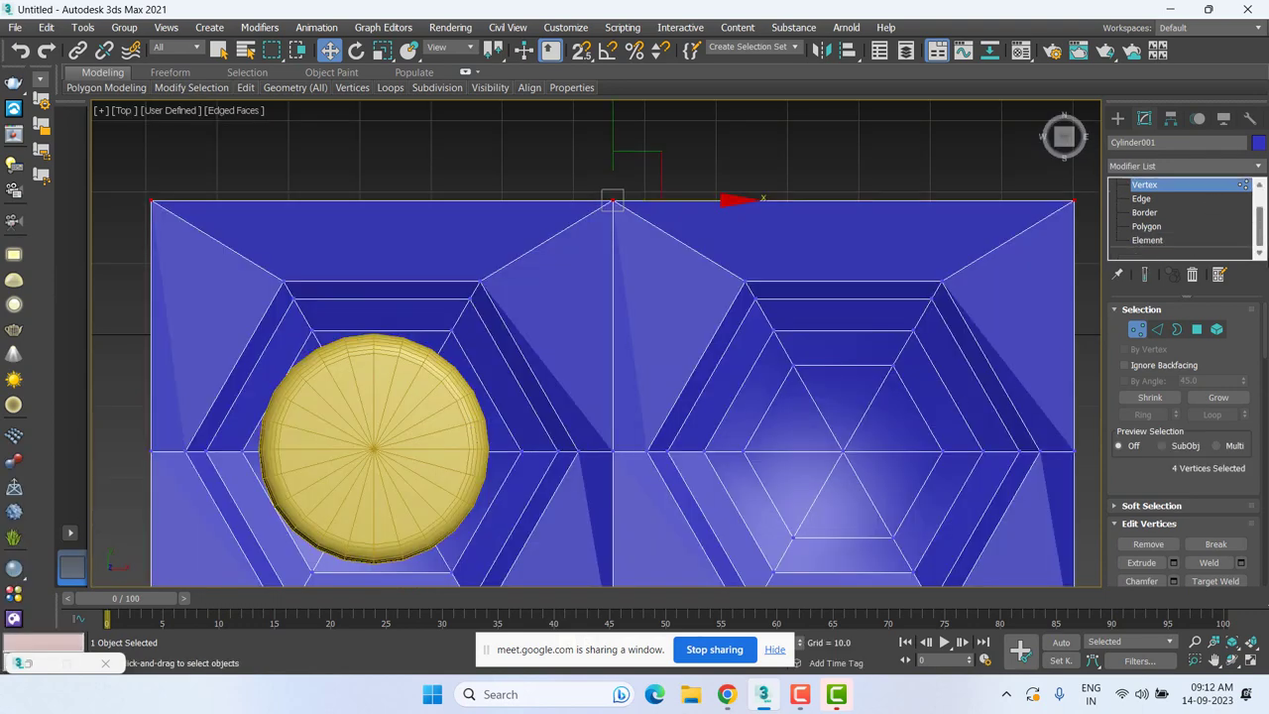
left_click(1176, 242)
key("z")
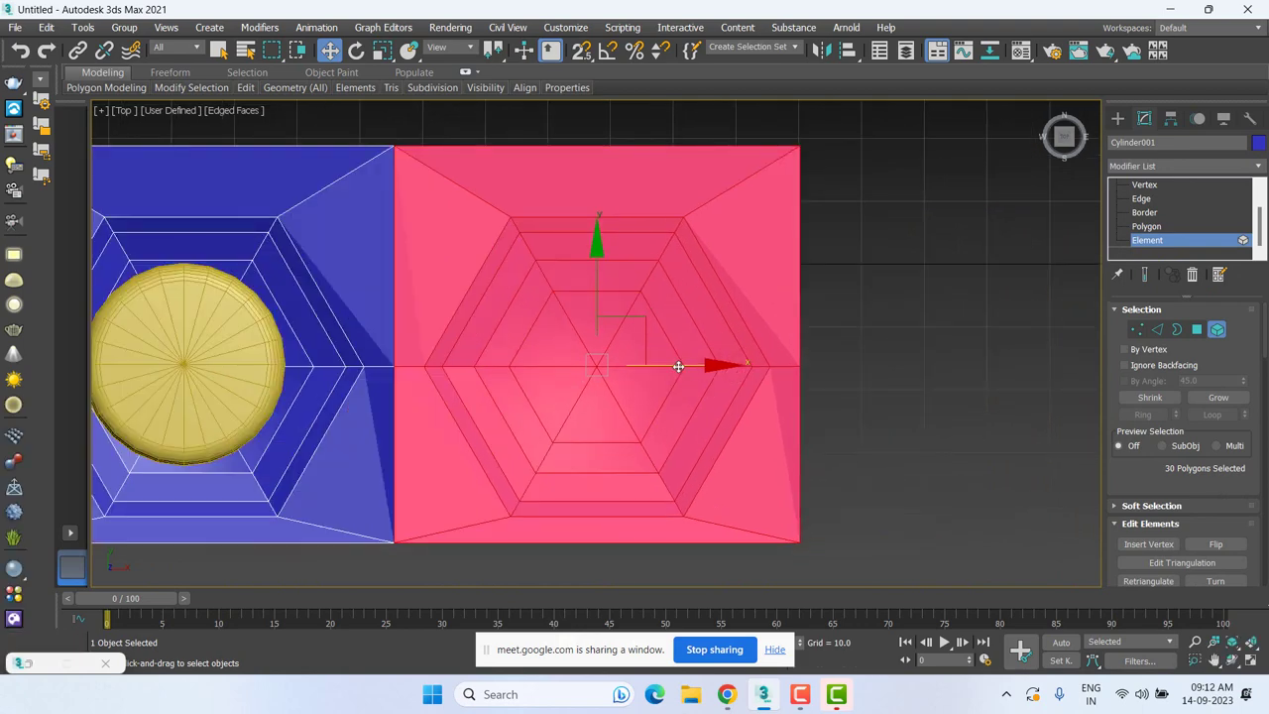
left_click_drag(677, 367, 682, 366)
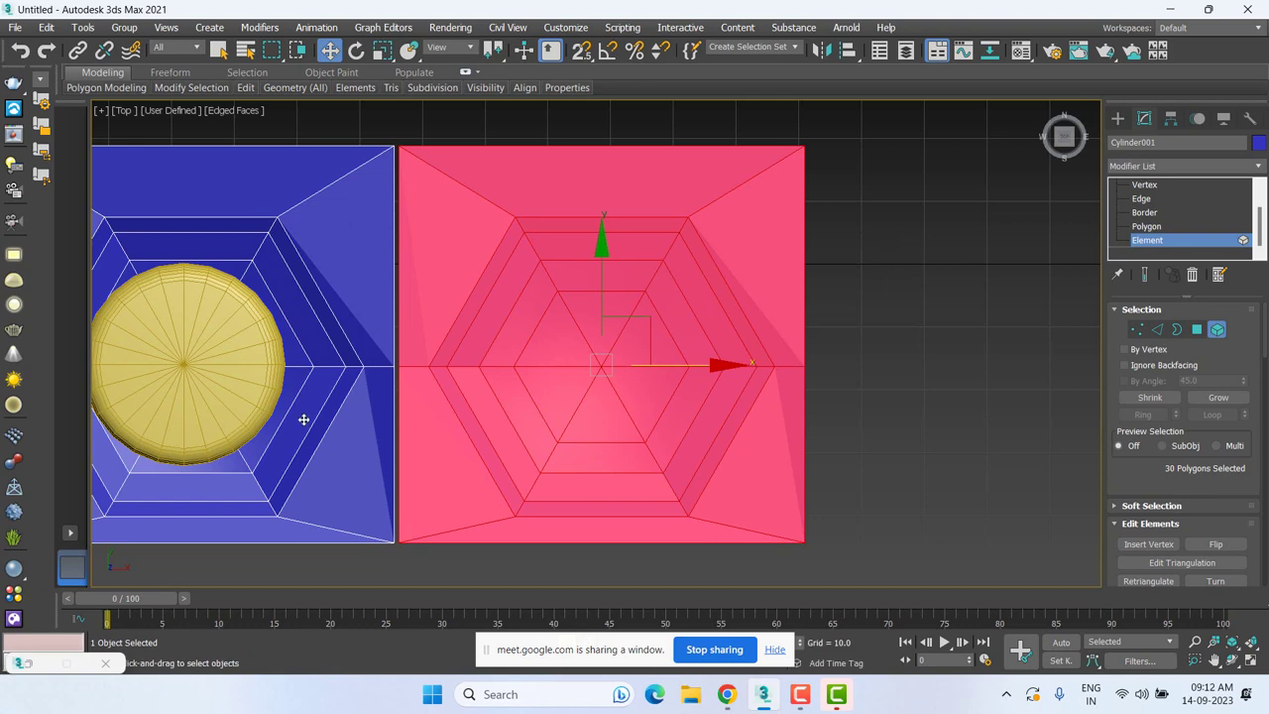
Frame the moved half in Perspective and return to Vertex level.
key("p")
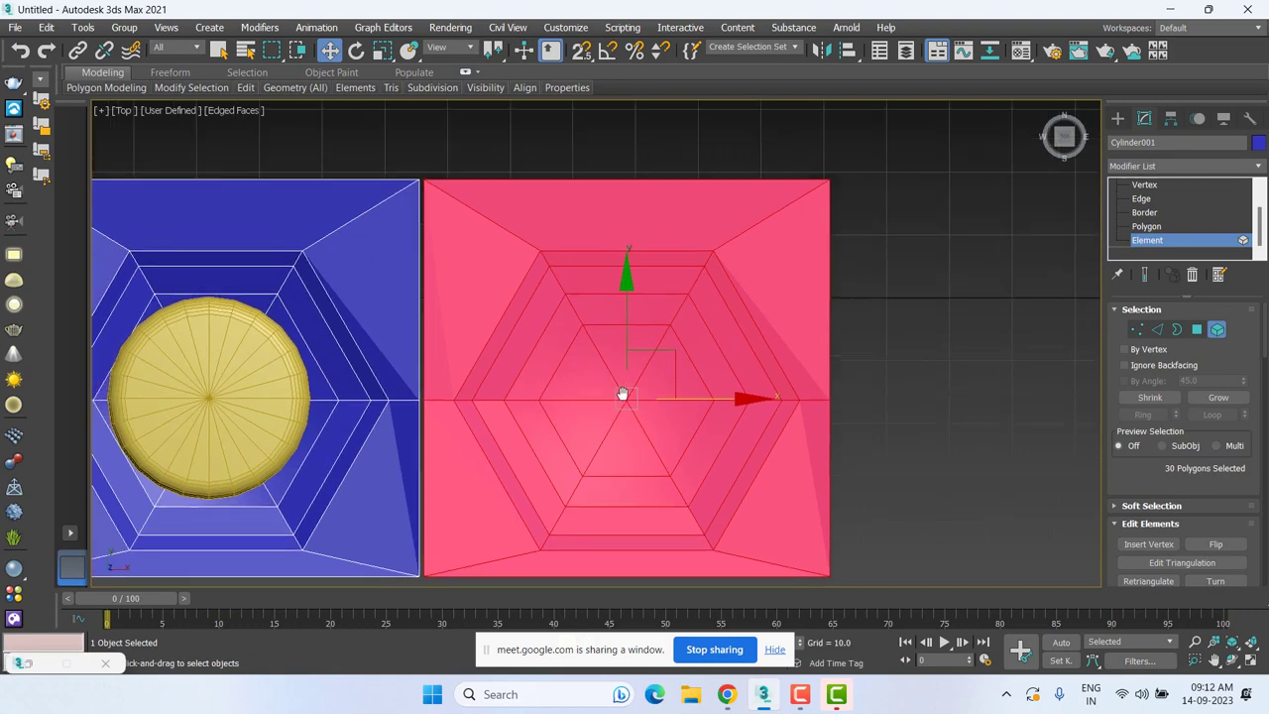
scroll(594, 361, "up", 2)
scroll(591, 361, "up", 2)
scroll(594, 362, "up", 2)
key("z")
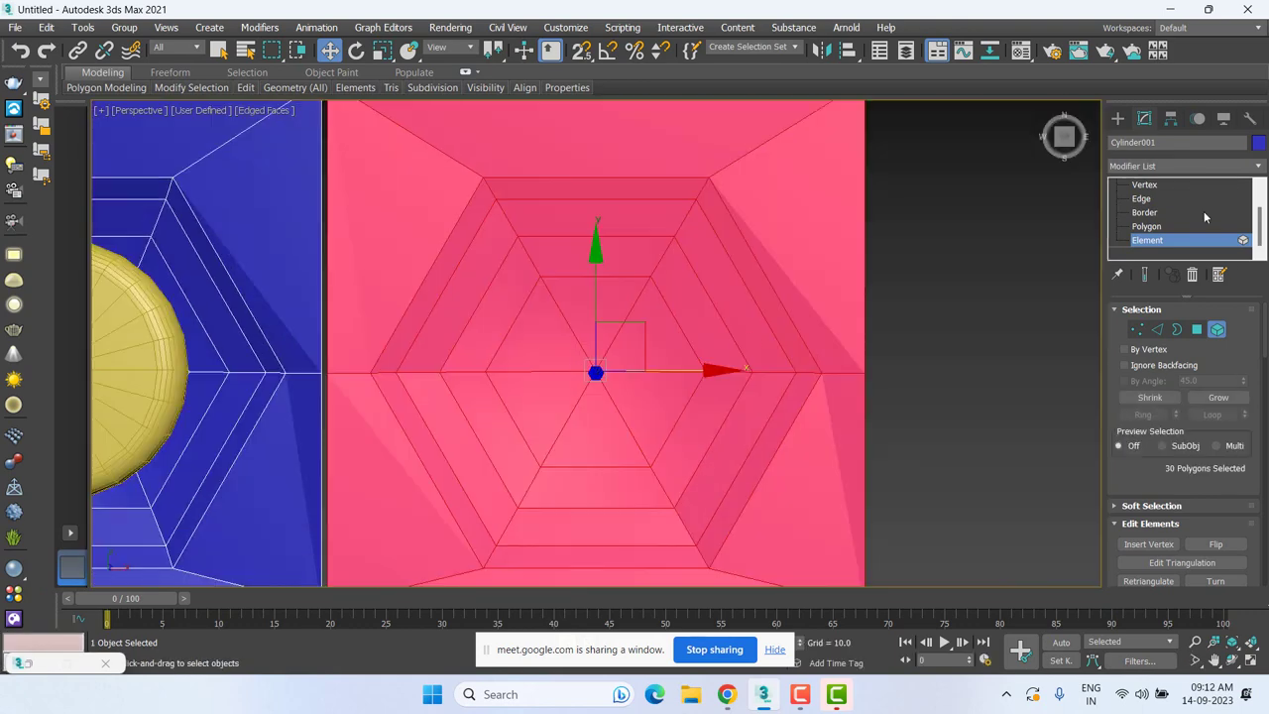
left_click(1142, 186)
Zoom in on the seam, unlock the selection and select the corner vertex at the gap's upper end.
scroll(654, 343, "down", 3)
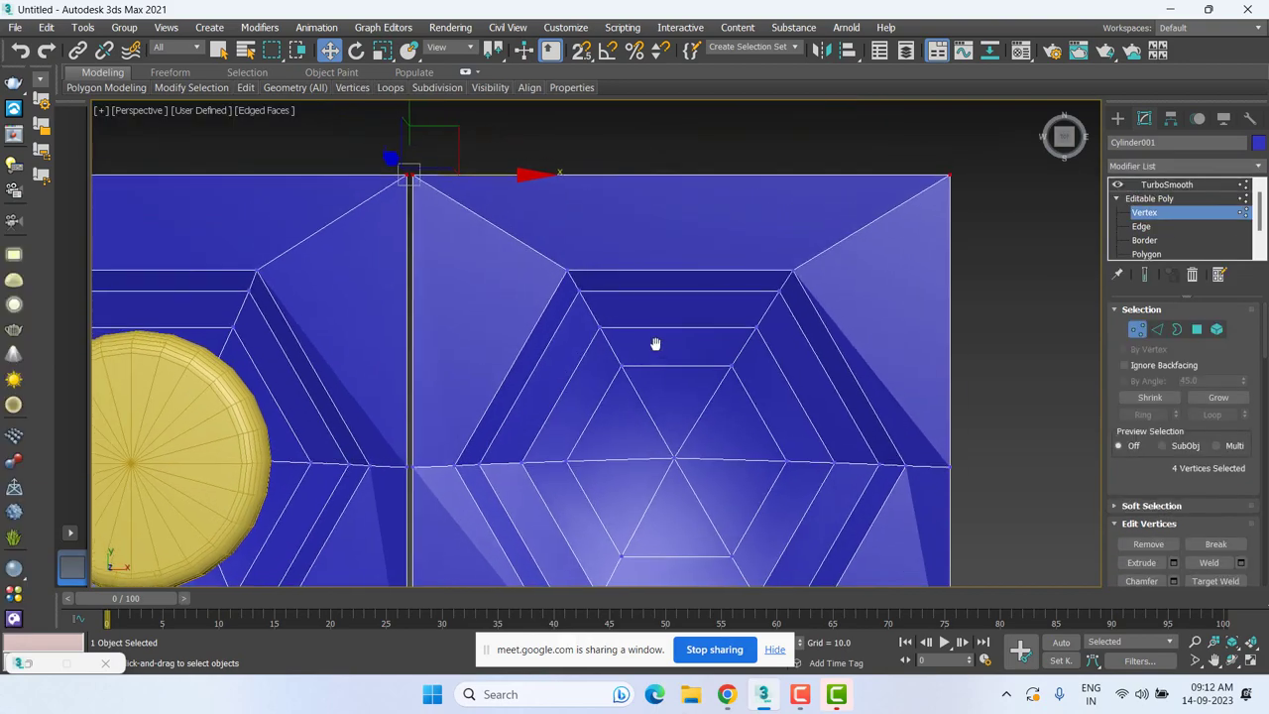
scroll(691, 337, "up", 1)
middle_click_drag(606, 347, 690, 304, "alt")
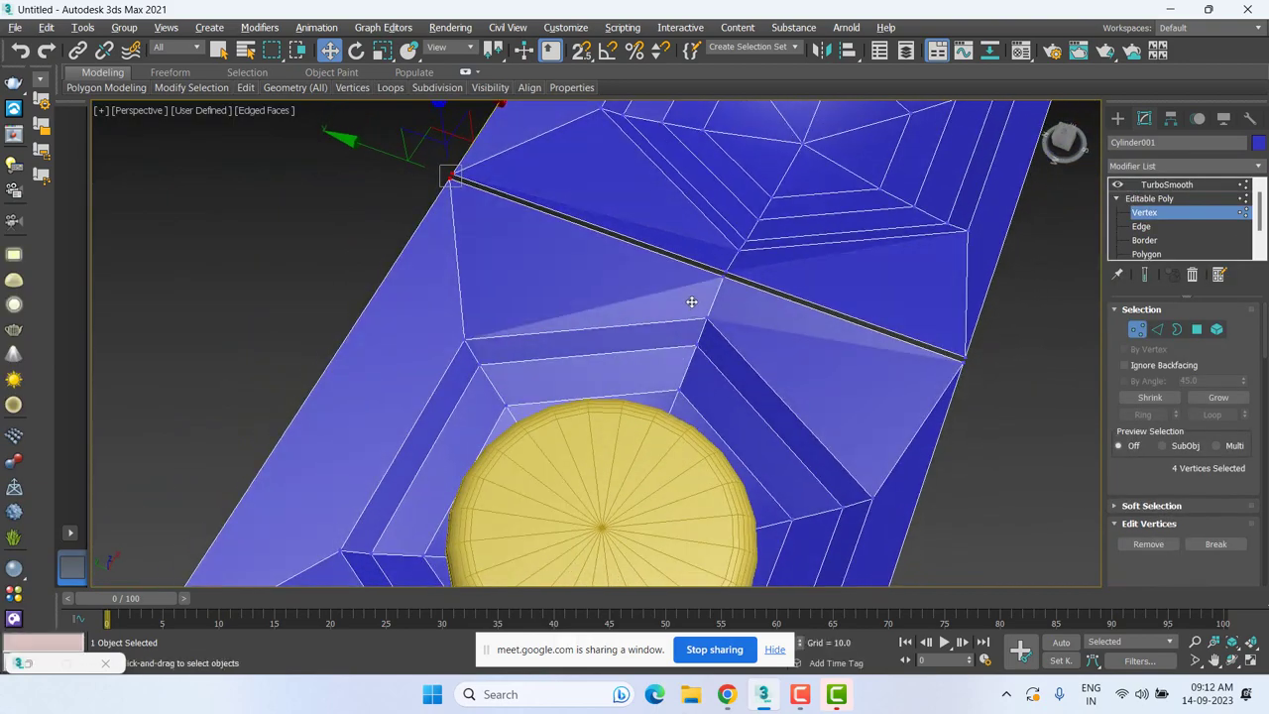
scroll(691, 297, "up", 2)
middle_click_drag(586, 261, 661, 410)
scroll(417, 269, "up", 3)
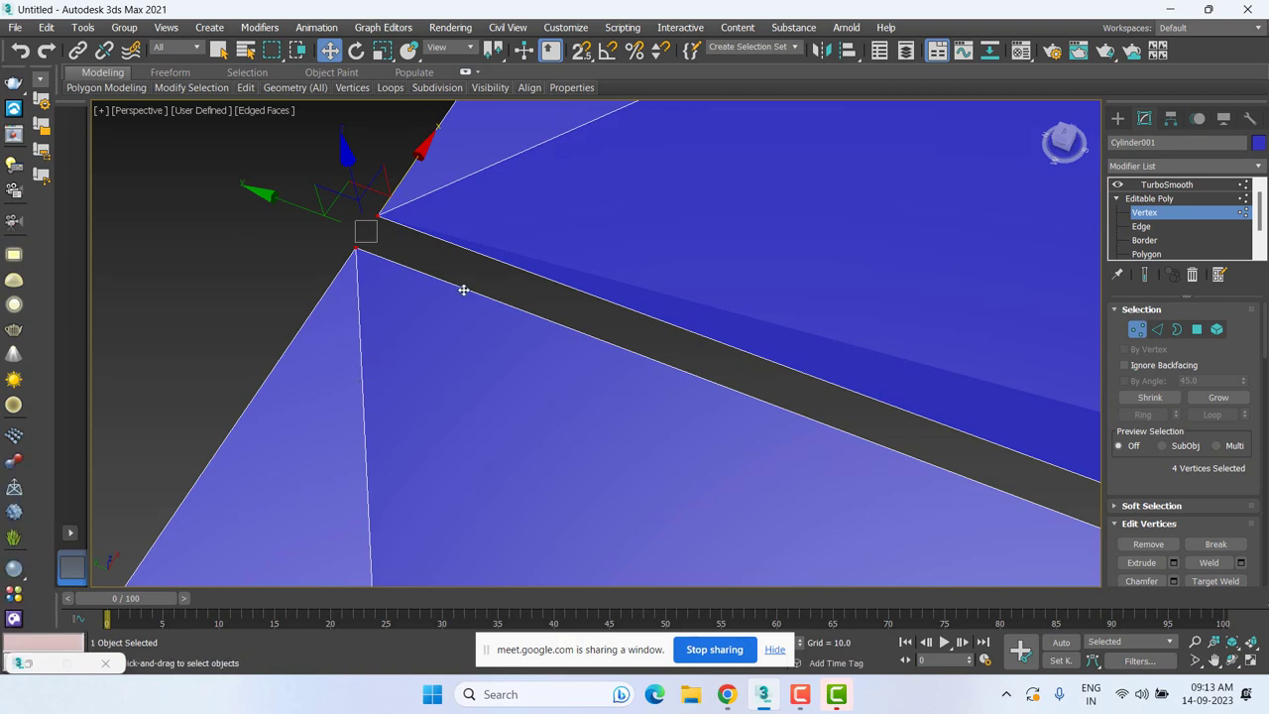
right_click(281, 304)
right_click(361, 282)
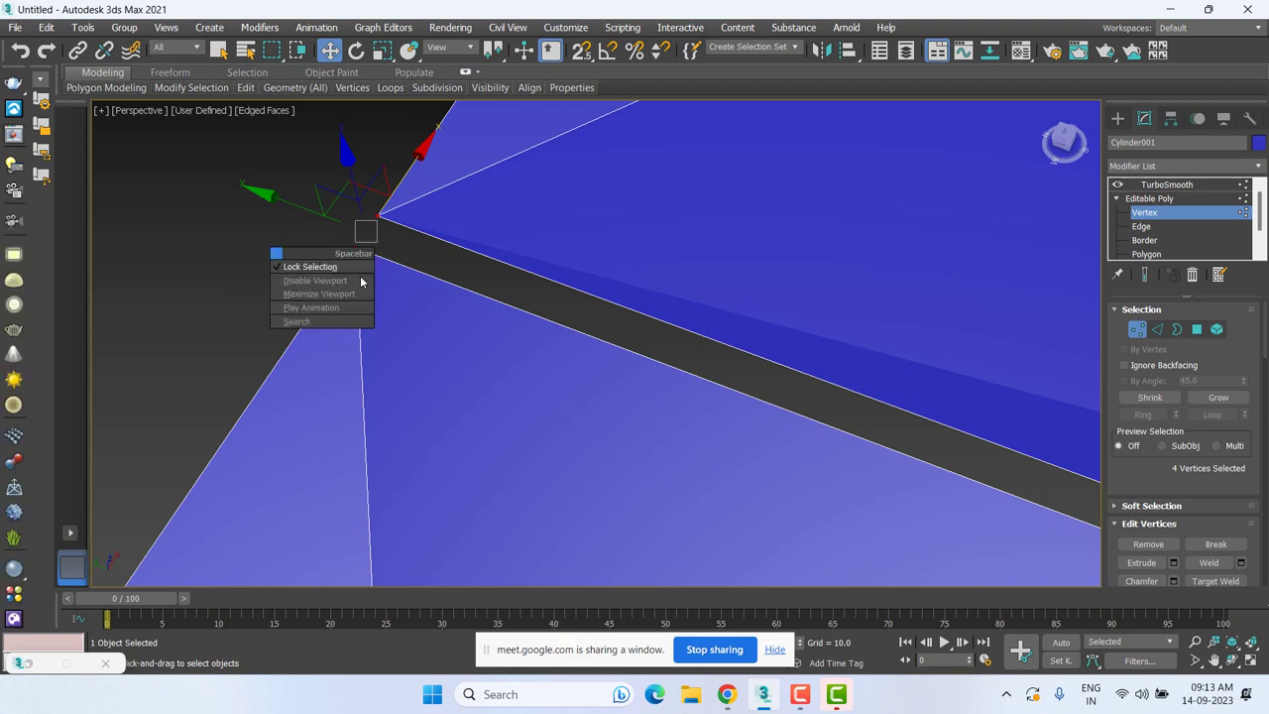
left_click(308, 266)
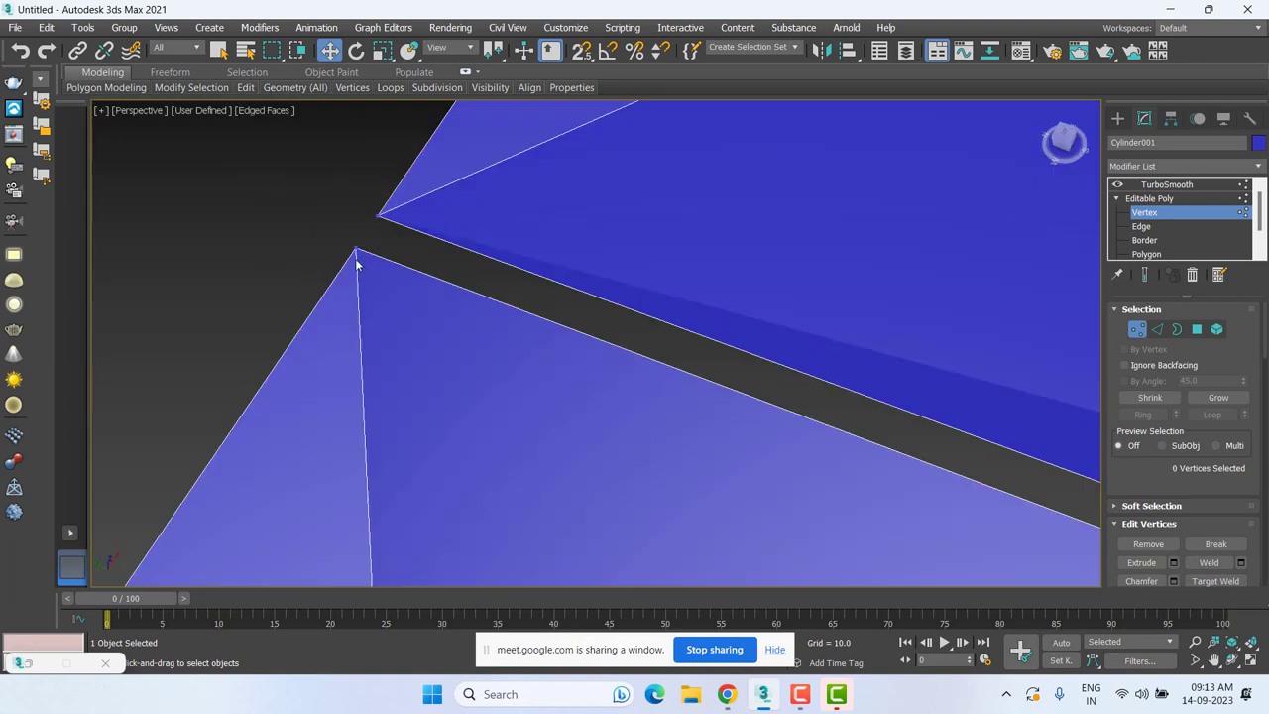
left_click(355, 256)
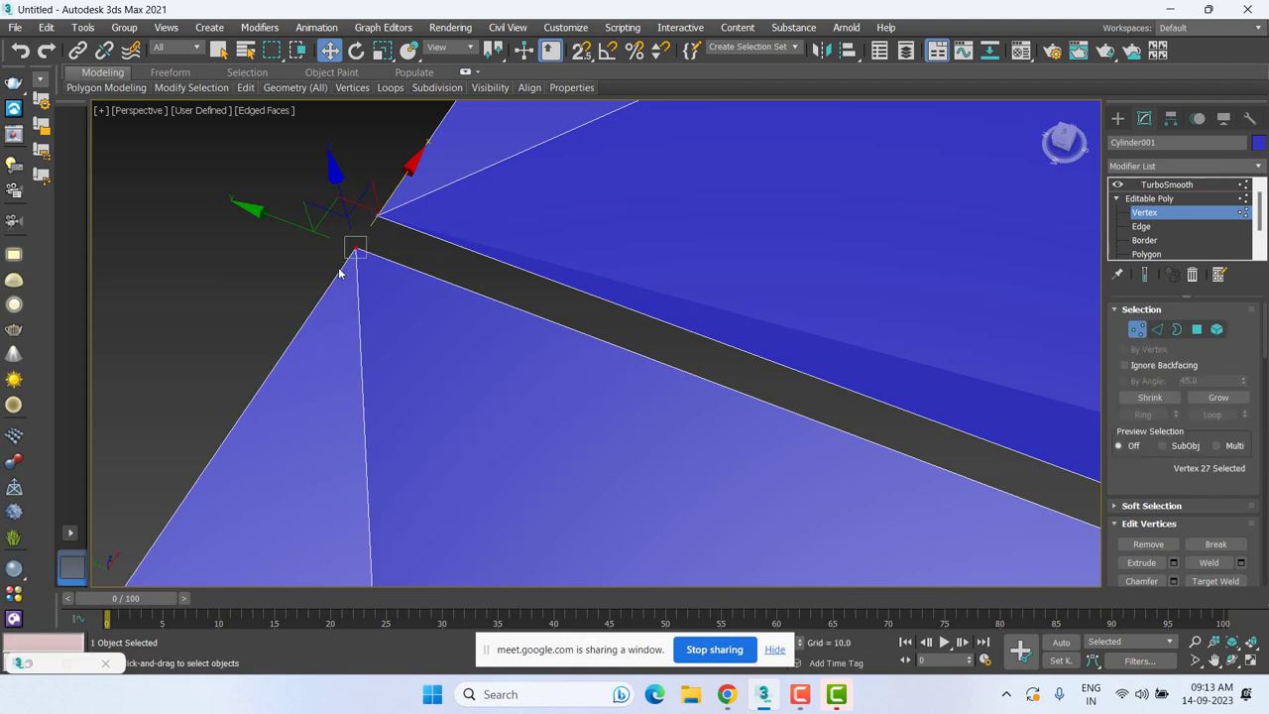
Target Weld the upper corner vertex across the gap.
right_click(352, 247)
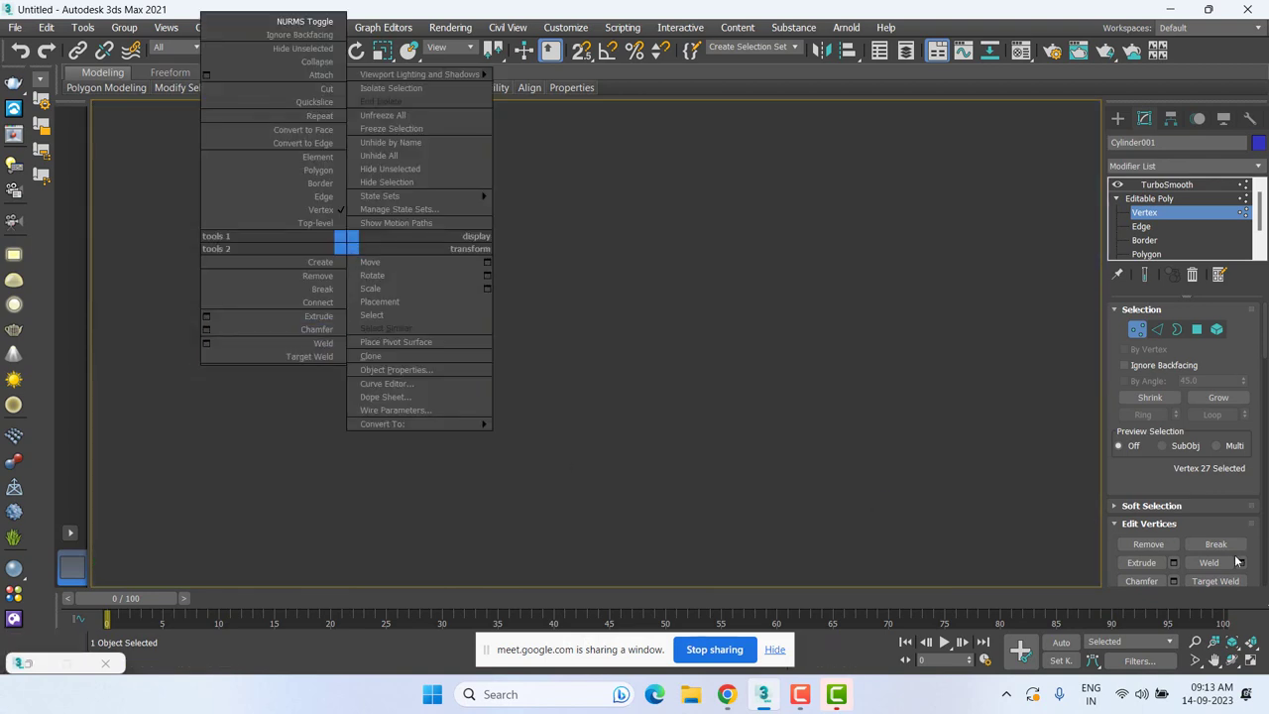
left_click(1170, 469)
scroll(1138, 393, "down", 1)
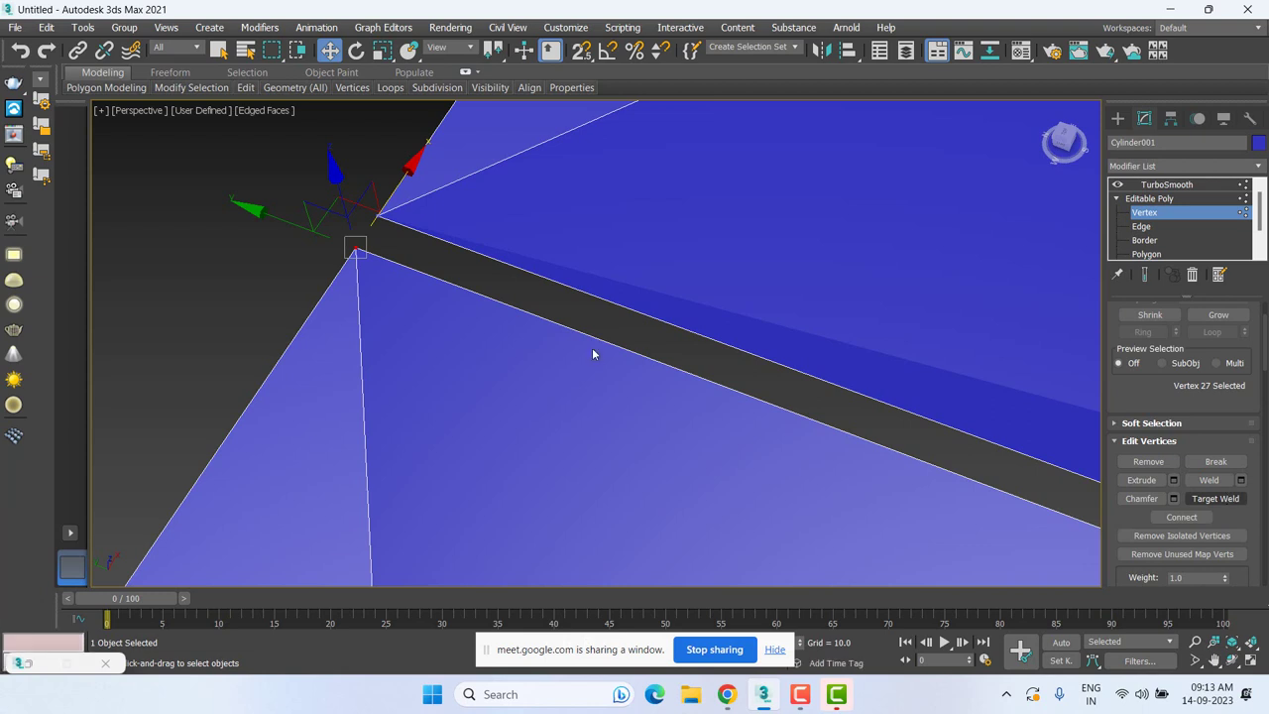
right_click(360, 251)
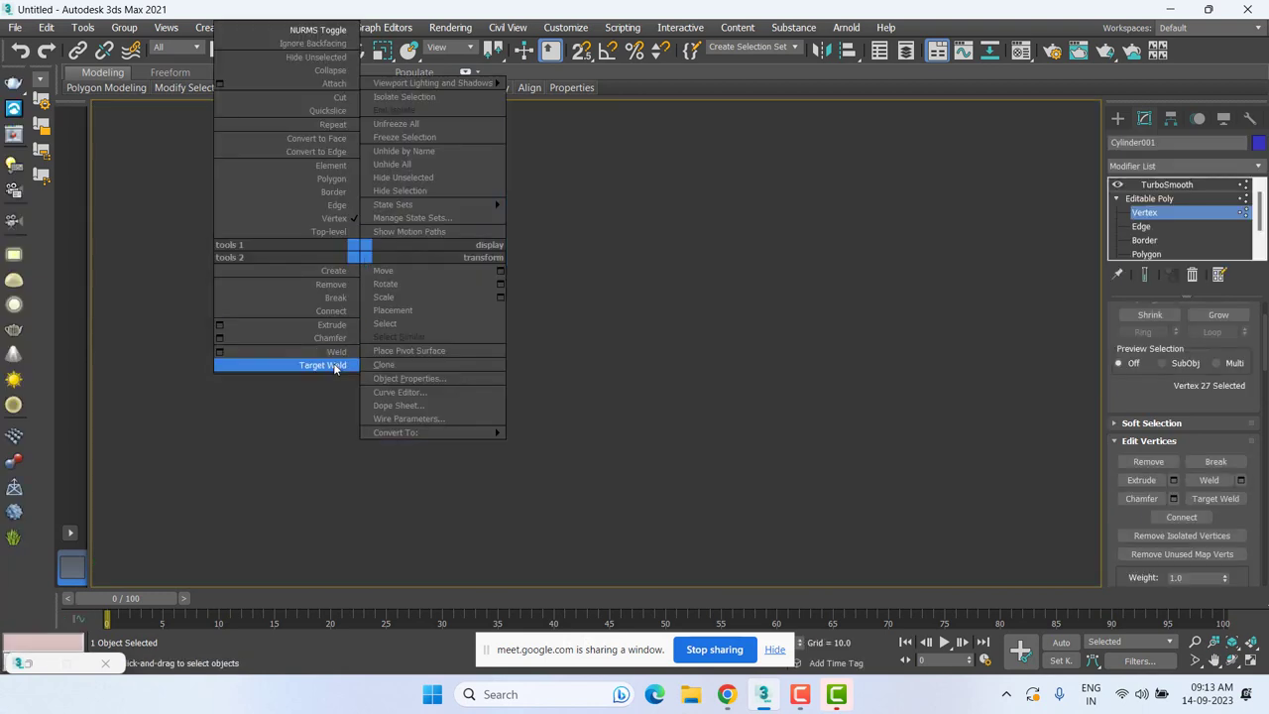
left_click(335, 365)
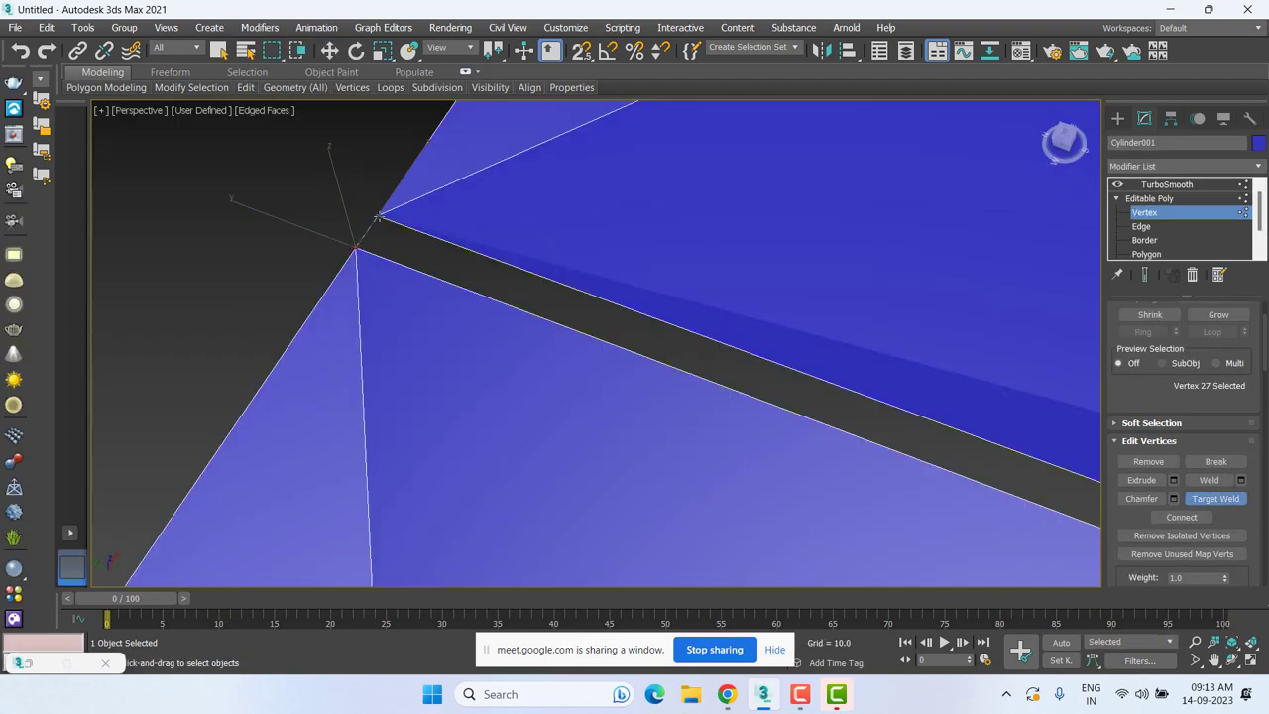
left_click(377, 215)
Target Weld the lower corner vertices across the seam and show the TurboSmooth result.
middle_click_drag(497, 275, 649, 417, "alt")
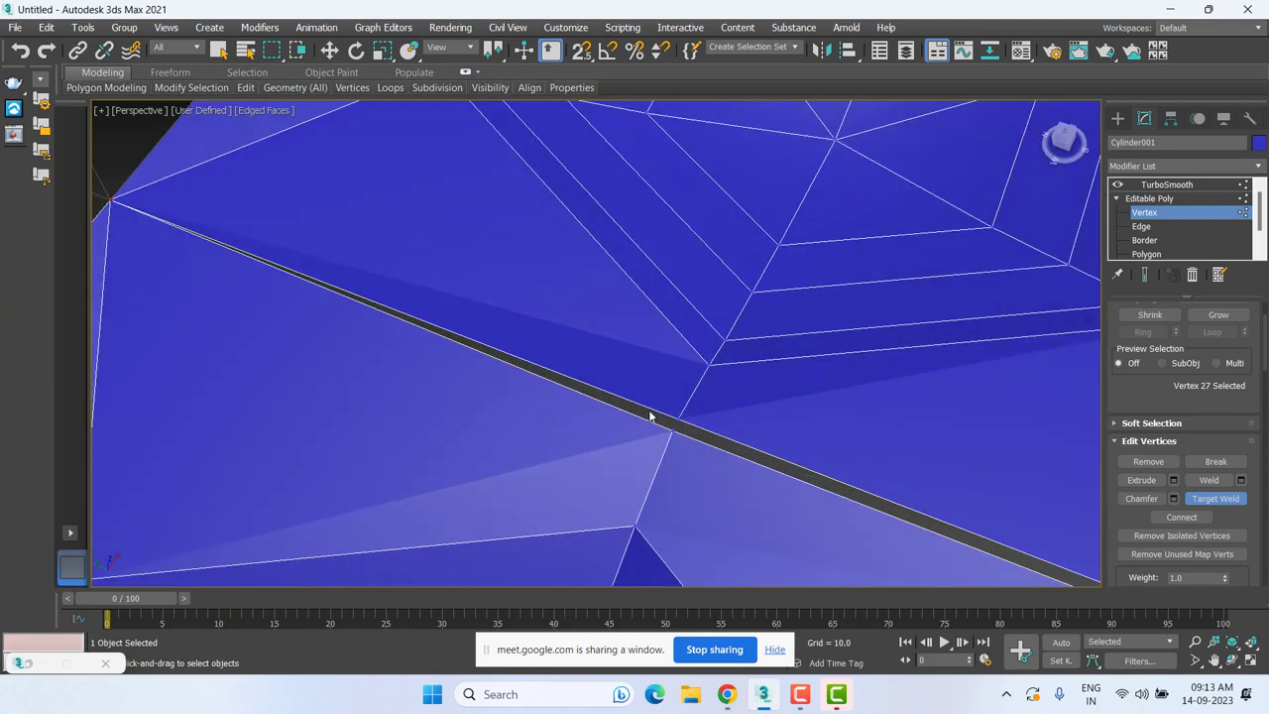
scroll(677, 424, "down", 3)
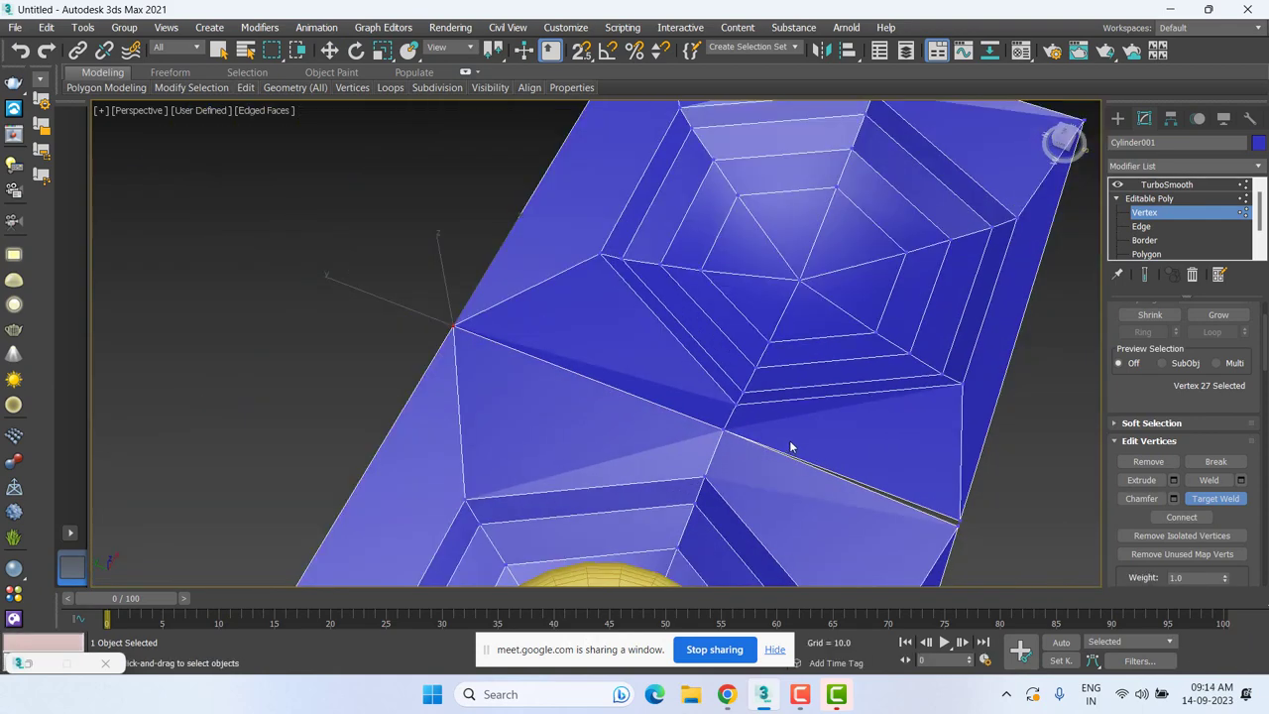
scroll(659, 404, "down", 2)
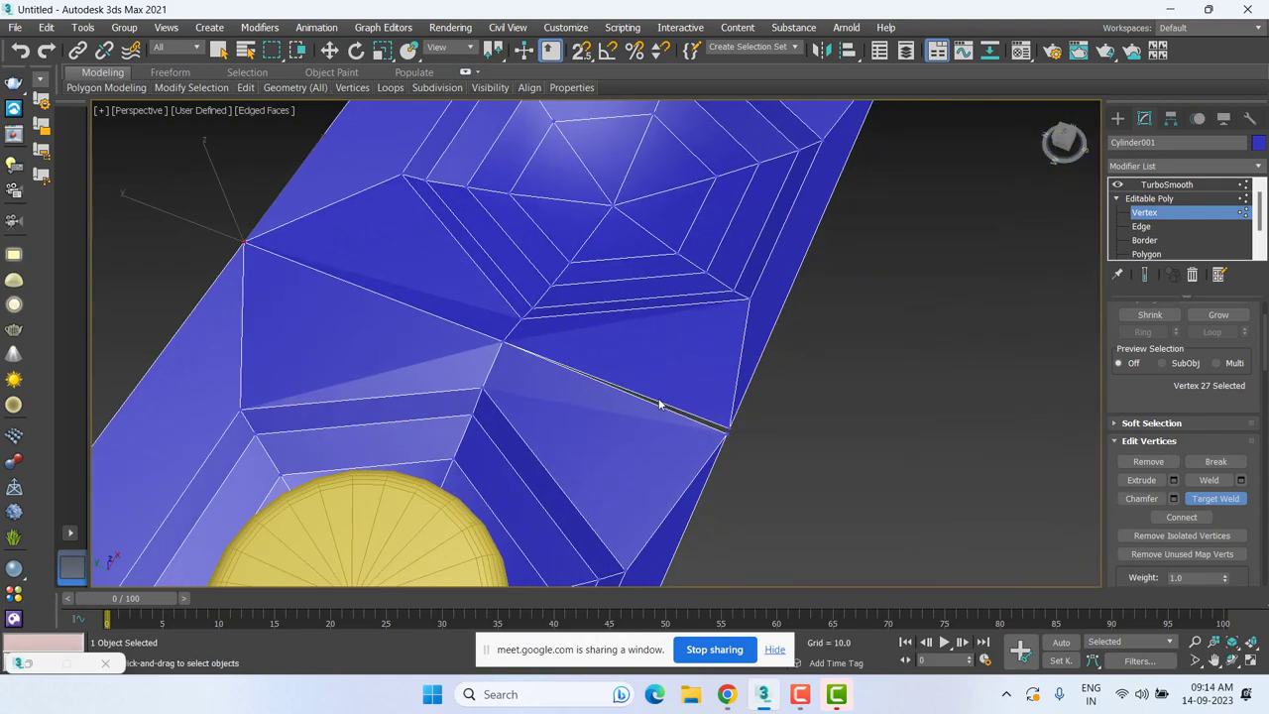
left_click(729, 434)
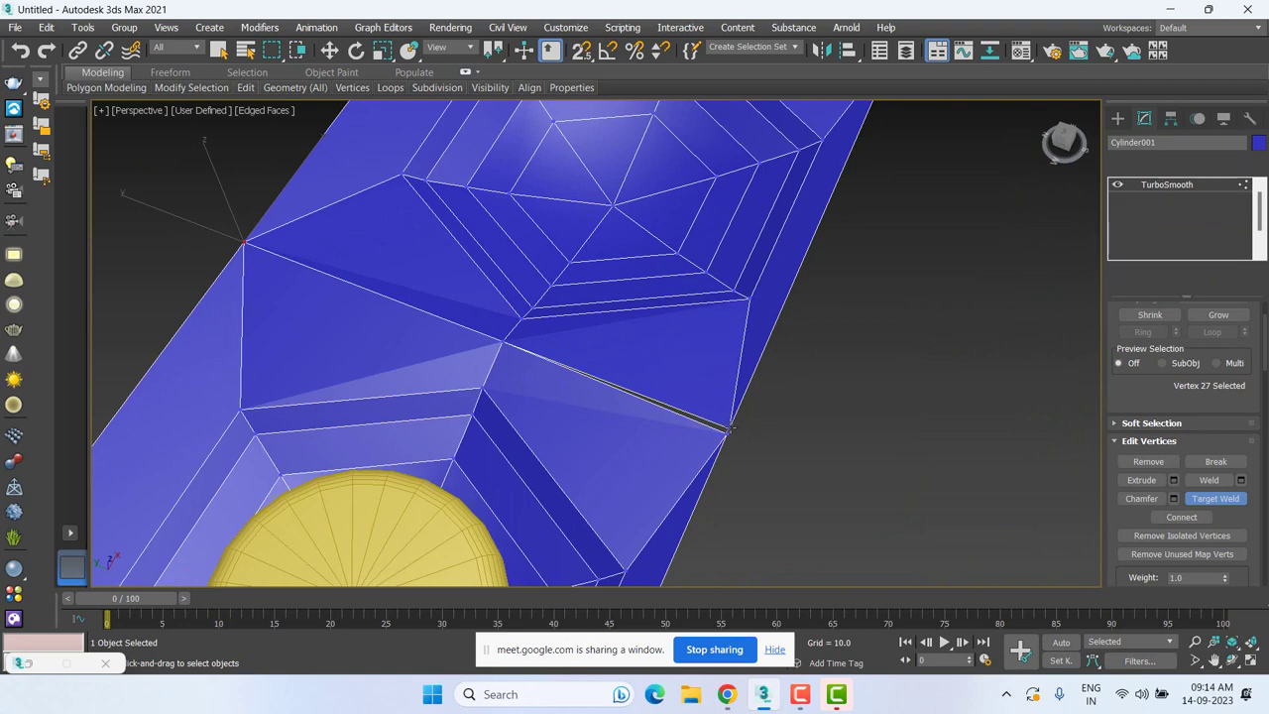
left_click(1169, 184)
Frame the smoothed double dish from the Top view and select the yellow ChamferCyl disc.
left_click(856, 319)
scroll(854, 325, "down", 4)
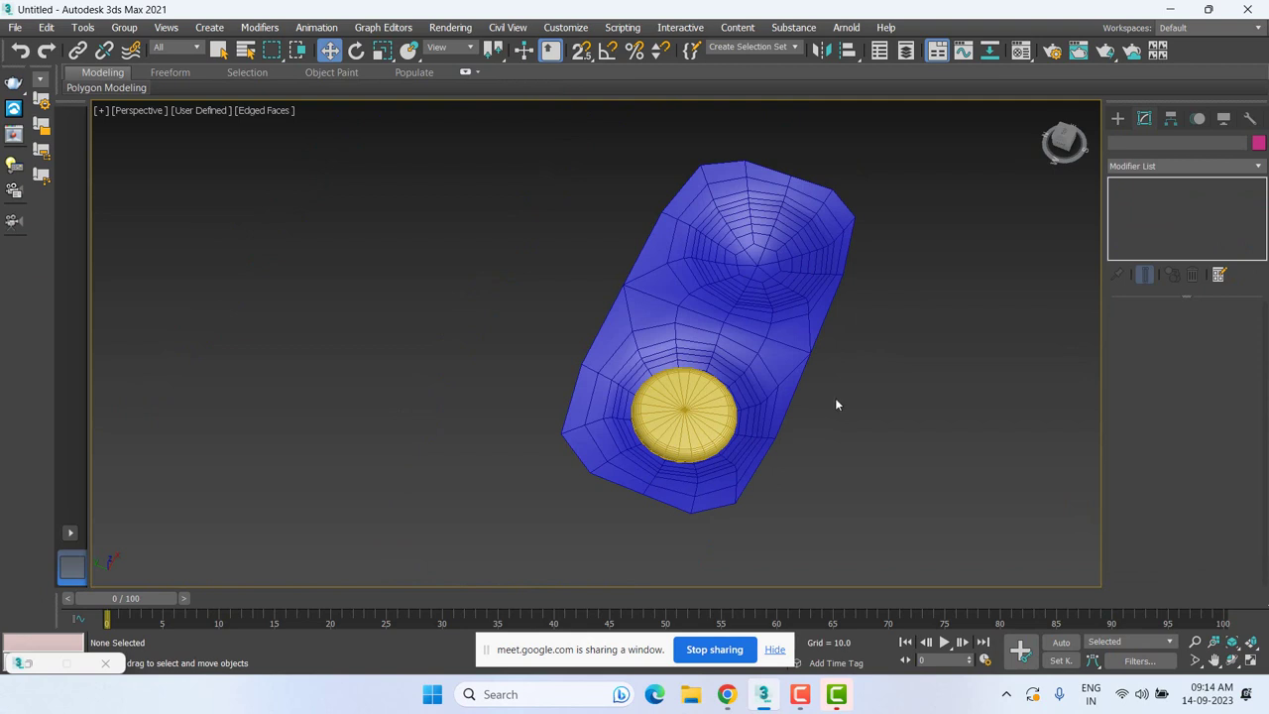
middle_click_drag(846, 402, 692, 371)
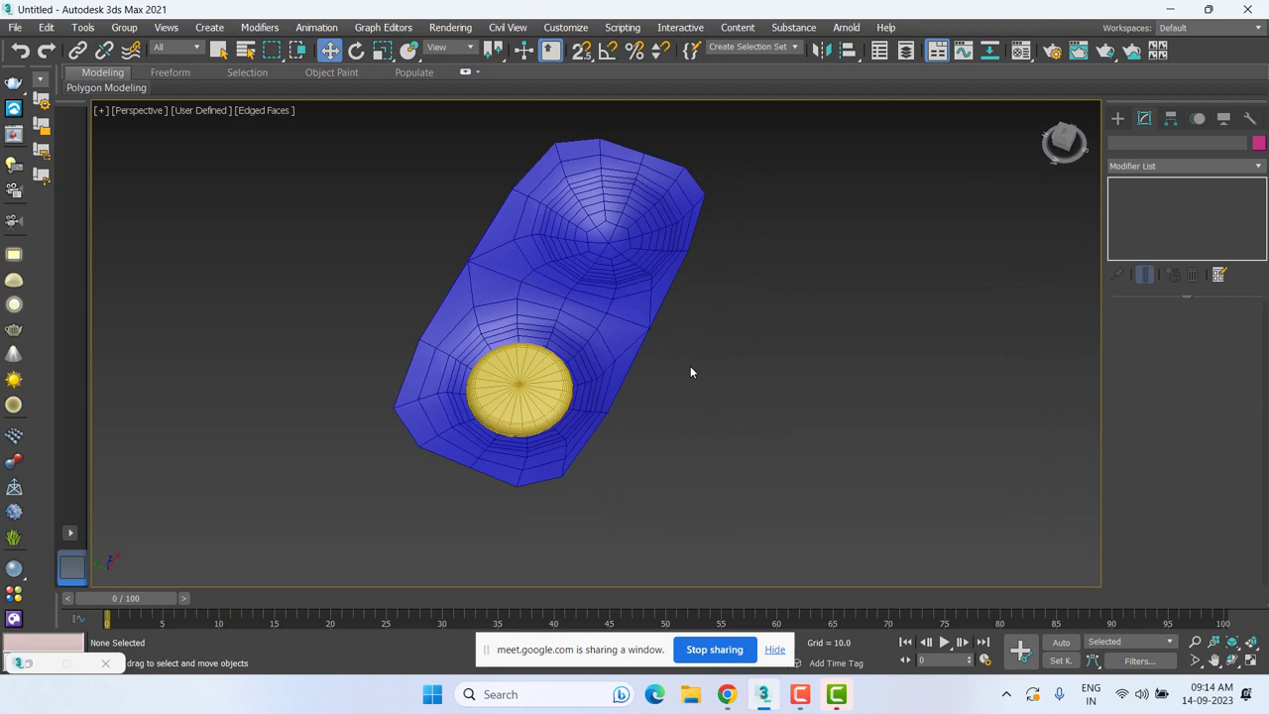
key("t")
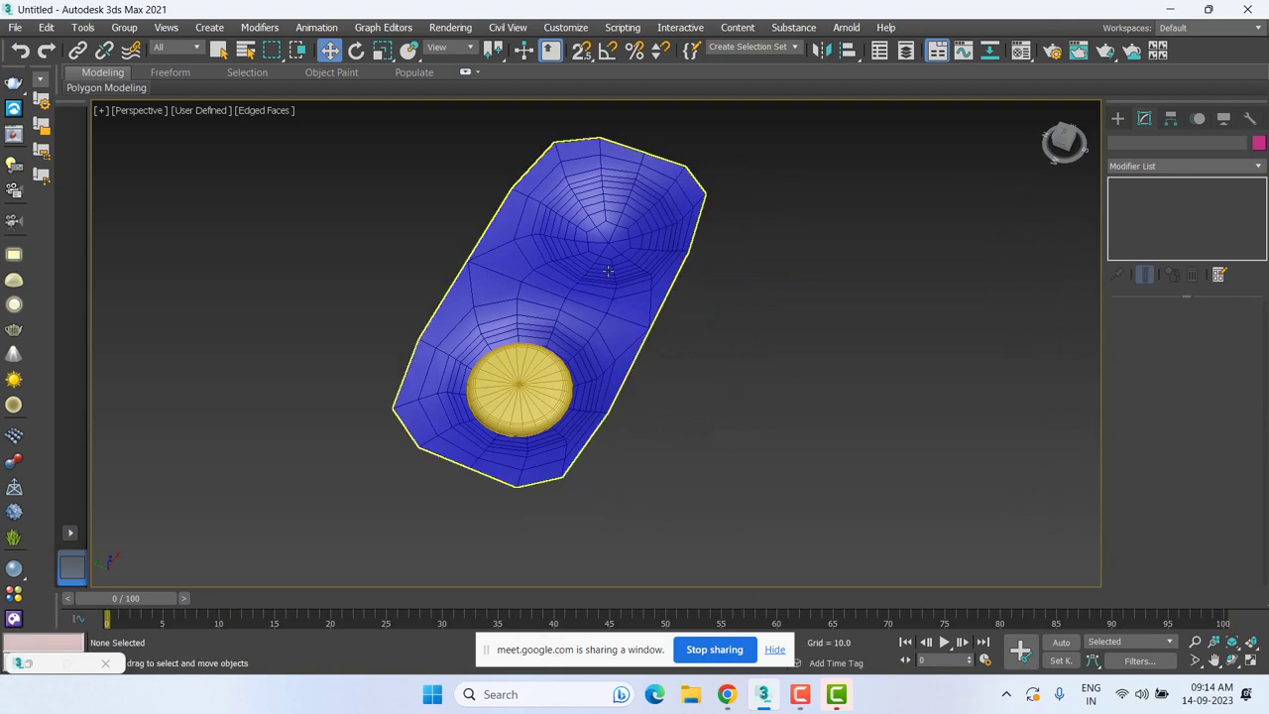
scroll(586, 375, "down", 3)
scroll(694, 325, "up", 5)
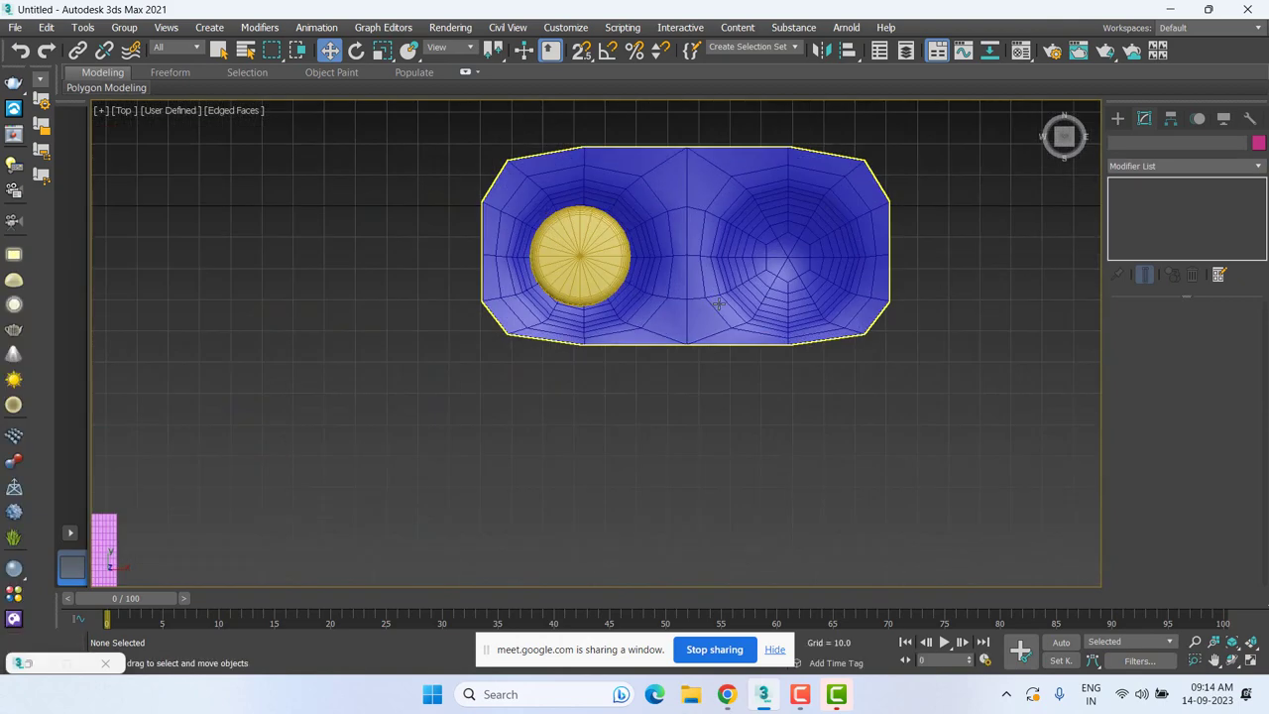
left_click(684, 216)
middle_click_drag(683, 216, 634, 495)
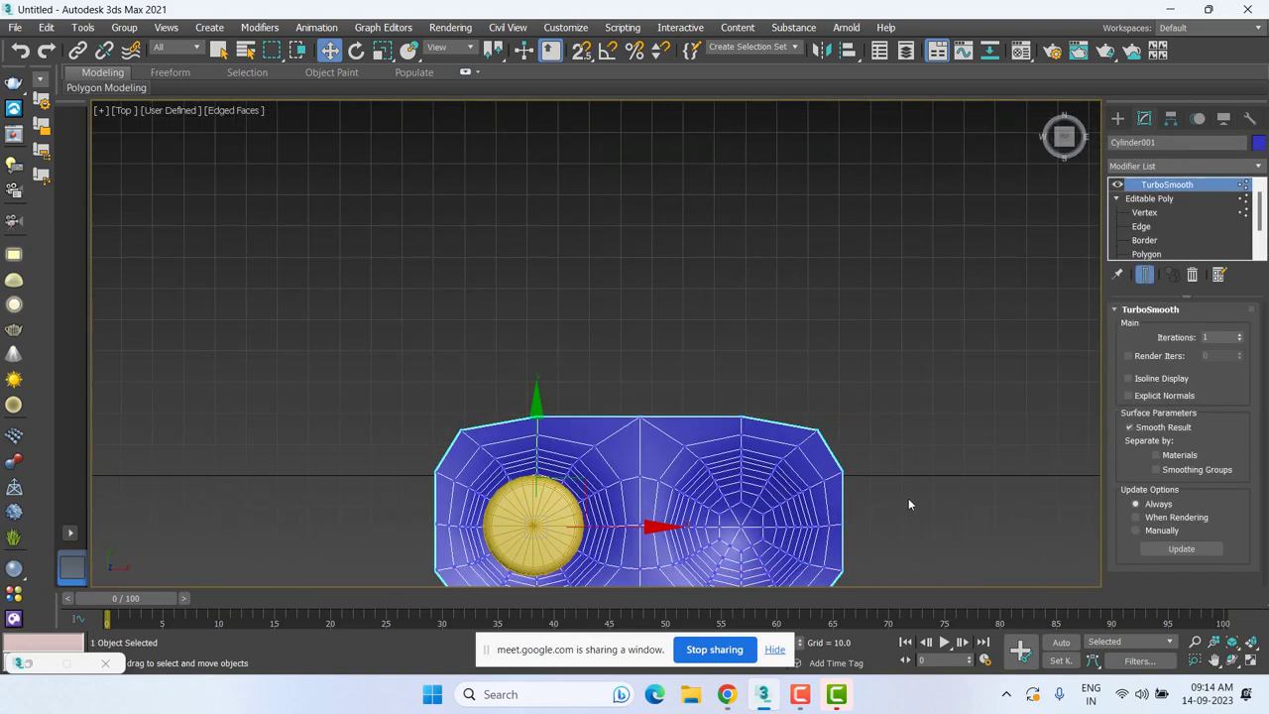
middle_click_drag(906, 503, 758, 437)
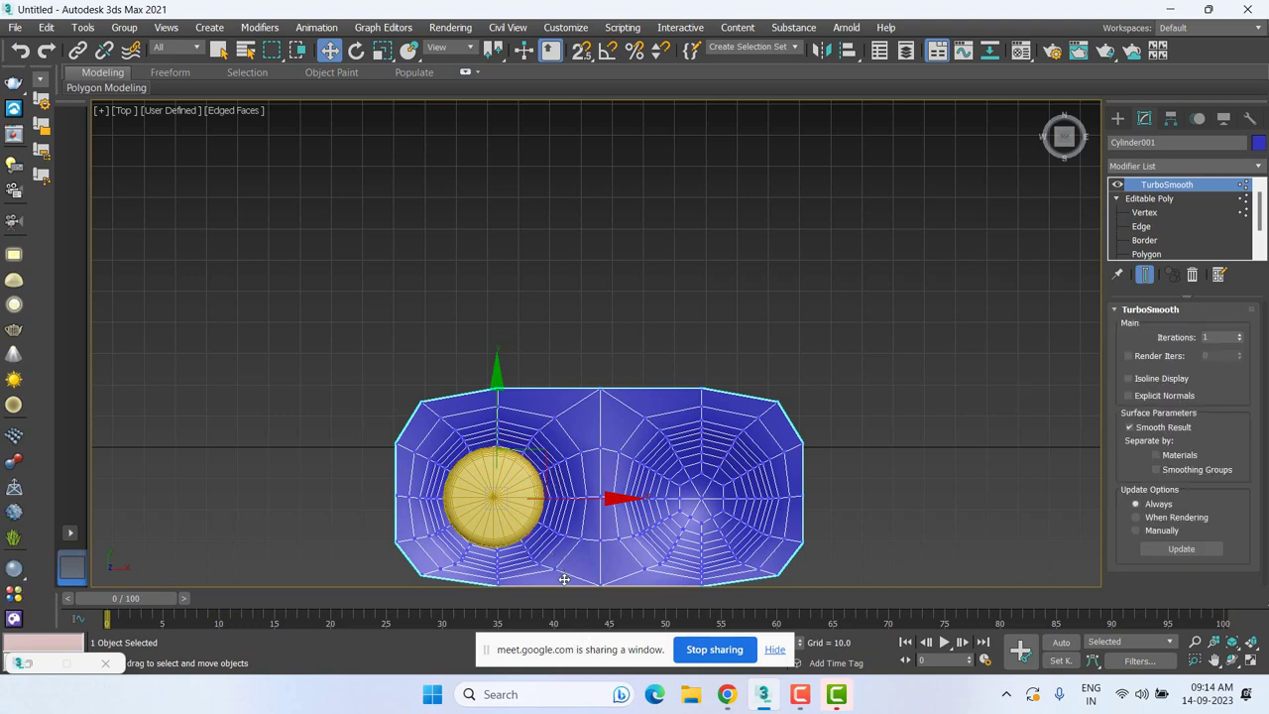
left_click(492, 474)
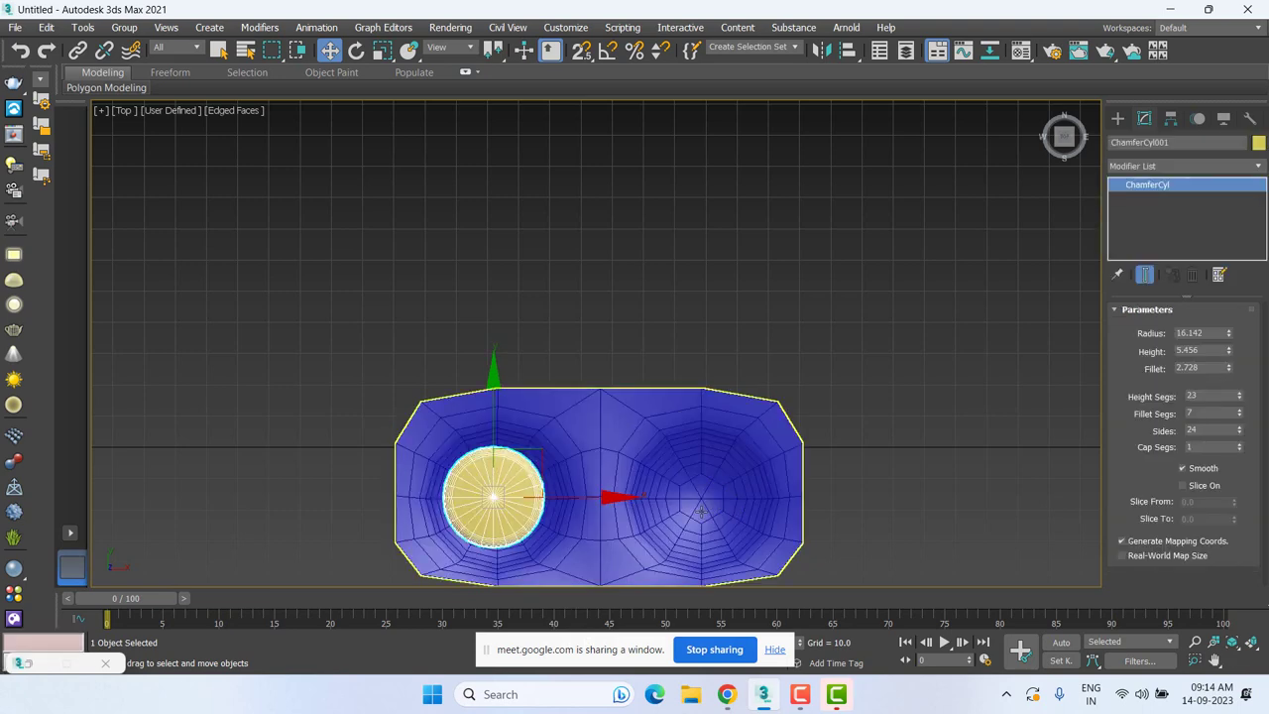